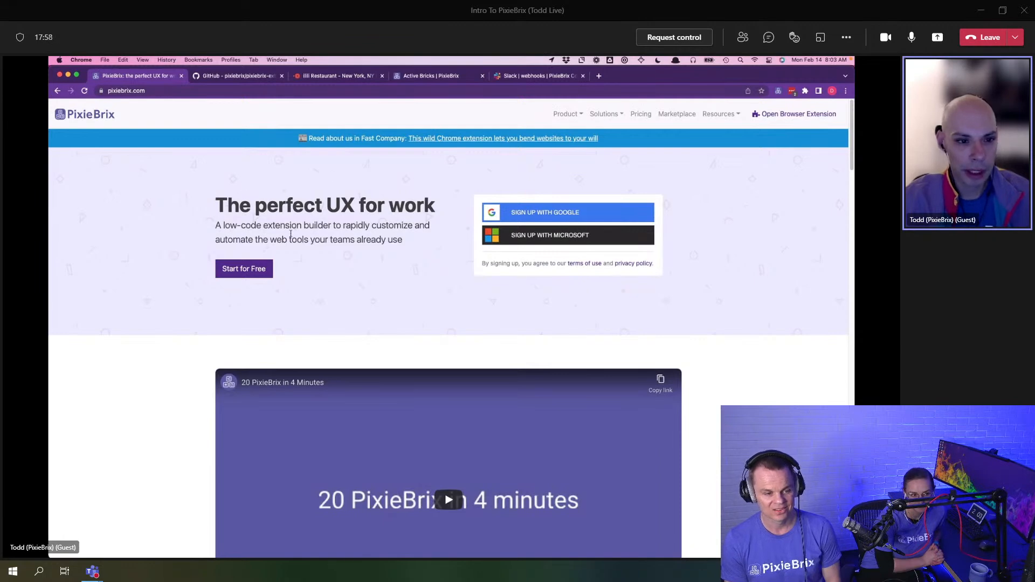
Step: Look over the PixieBrix home page with its resource links and the pixiebrix-extension repository on GitHub
{"action": "left_click", "coordinate": [711, 114]}
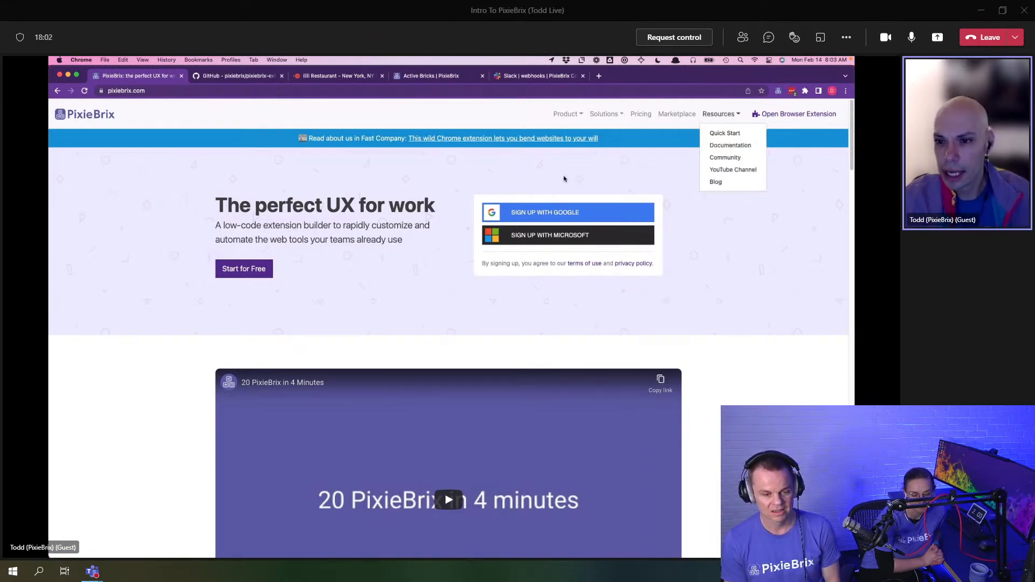
{"action": "left_click", "coordinate": [364, 193]}
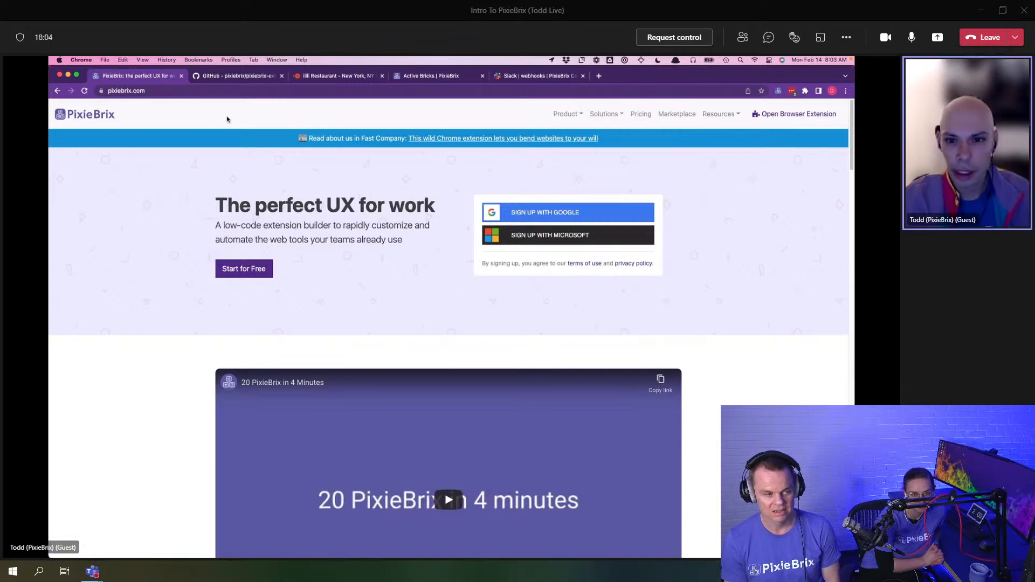
{"action": "scroll", "coordinate": [551, 228], "scroll_direction": "down", "scroll_amount": 10}
{"action": "scroll", "coordinate": [551, 228], "scroll_direction": "up", "scroll_amount": 10}
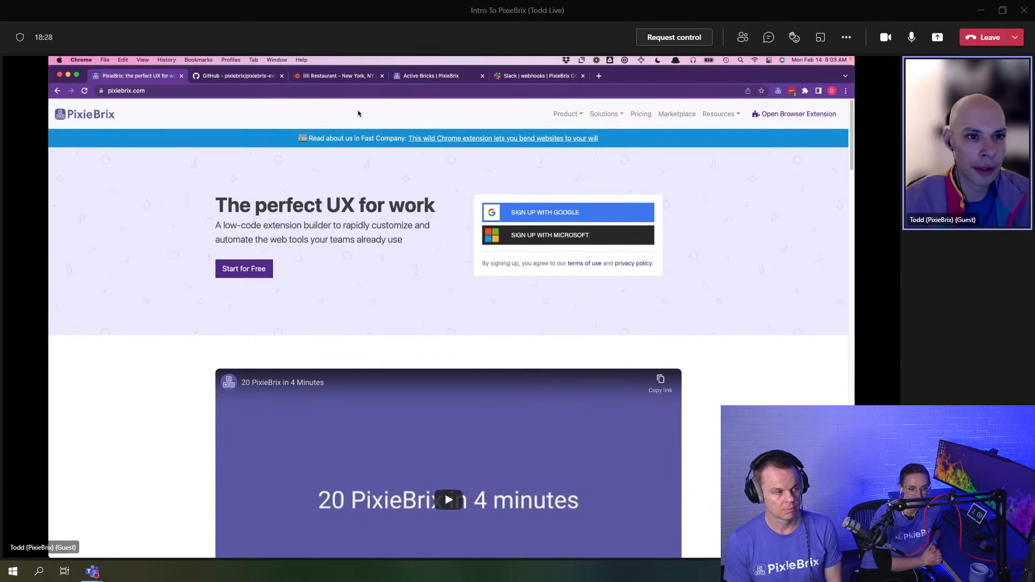
{"action": "left_click", "coordinate": [238, 76]}
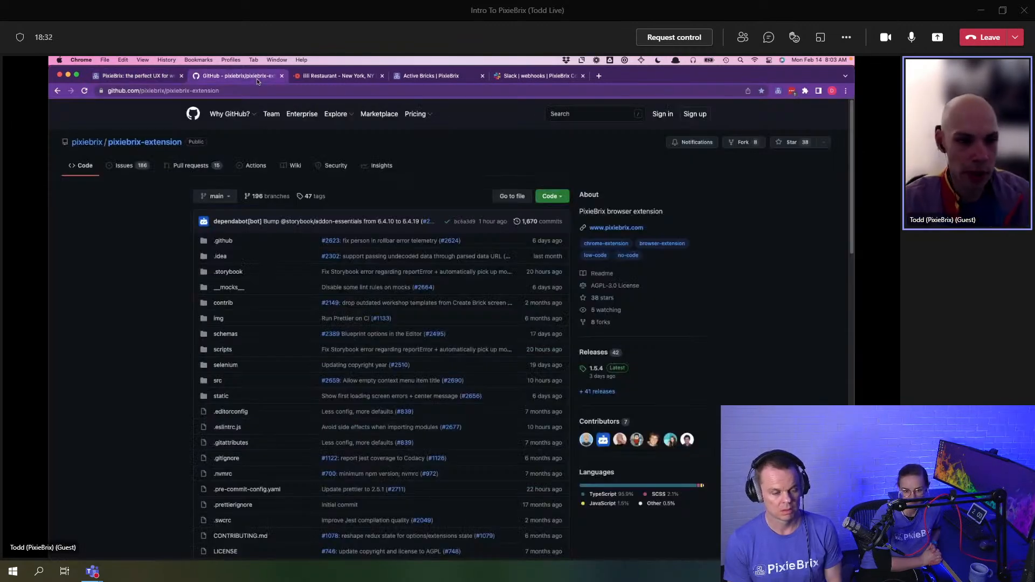
{"action": "scroll", "coordinate": [288, 226], "scroll_direction": "down", "scroll_amount": 3}
{"action": "scroll", "coordinate": [250, 211], "scroll_direction": "up", "scroll_amount": 3}
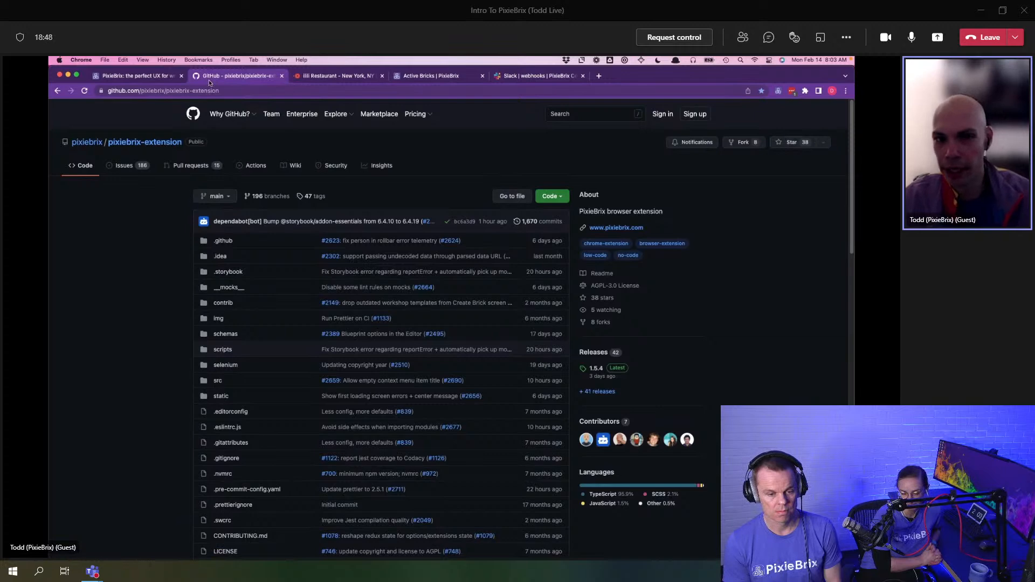
{"action": "left_click", "coordinate": [140, 80]}
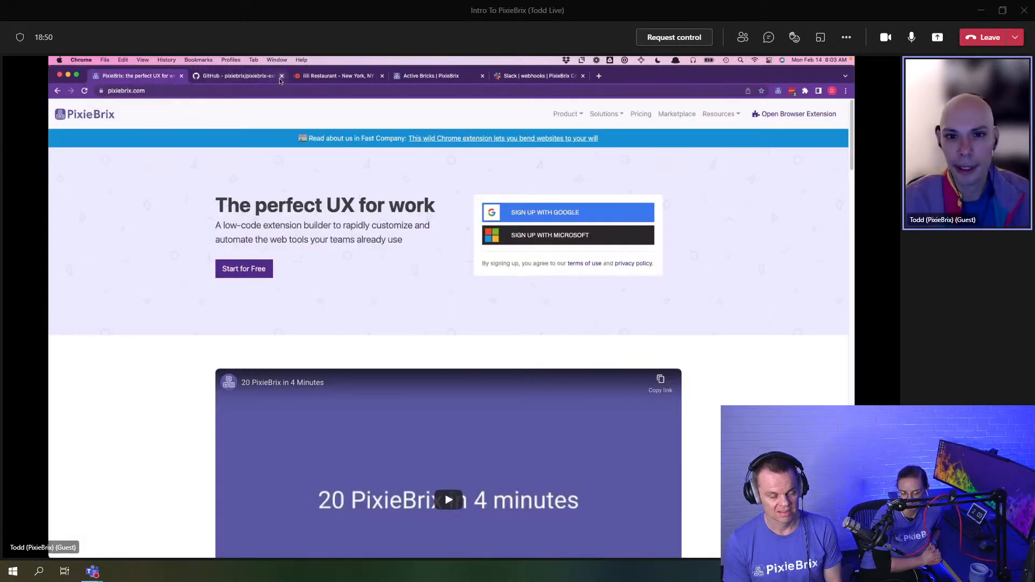
Step: Open yelp.com in a new tab and place it directly after the ilili restaurant's OpenTable tab
{"action": "left_click", "coordinate": [327, 78]}
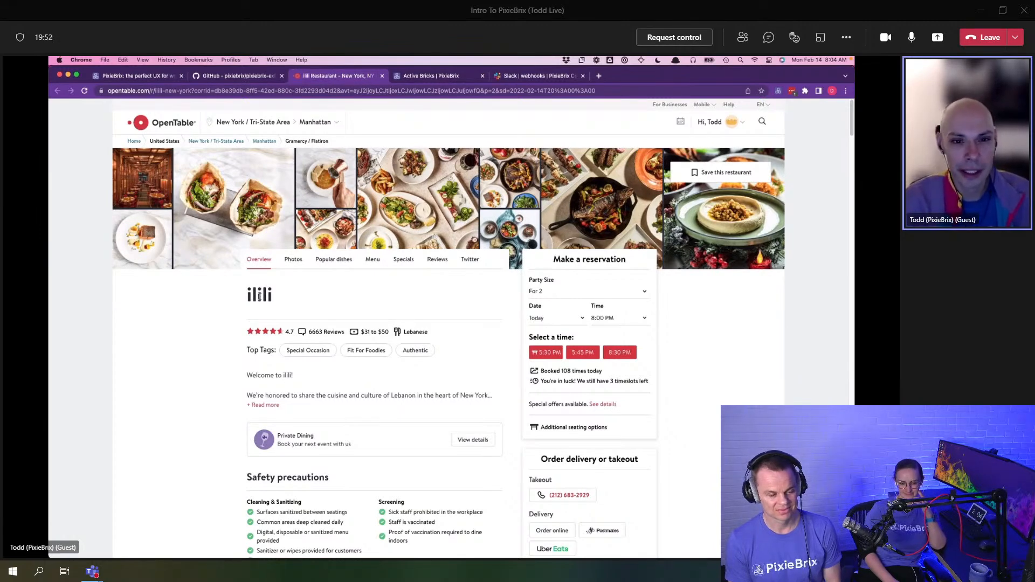
{"action": "left_click", "coordinate": [598, 75]}
{"action": "type", "text": "yel"}
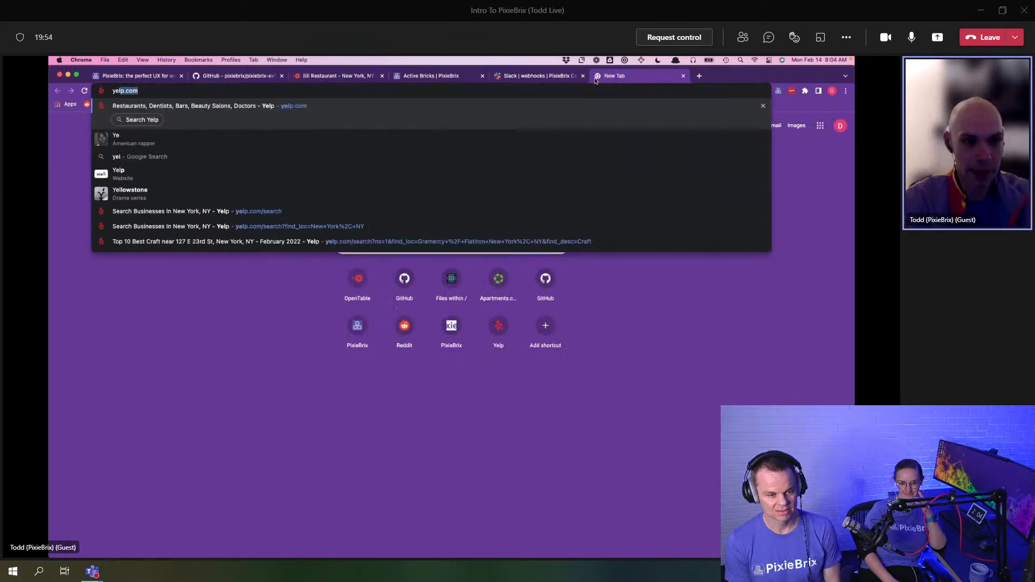
{"action": "key", "text": "Return"}
{"action": "left_click_drag", "start_coordinate": [595, 80], "coordinate": [443, 80]}
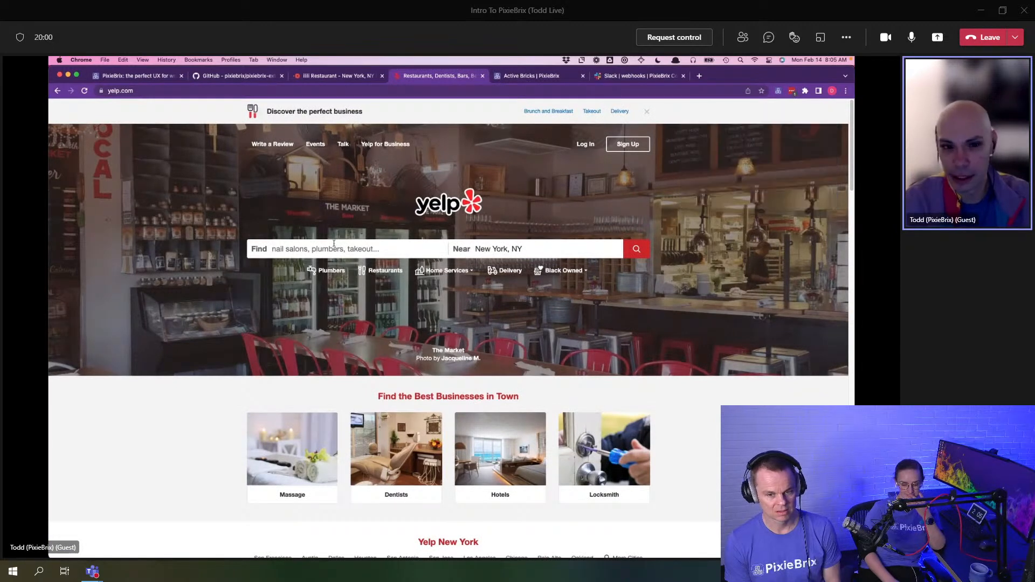
Step: Search Yelp for "ilili" near New York, NY
{"action": "left_click", "coordinate": [337, 249]}
{"action": "type", "text": "ilili"}
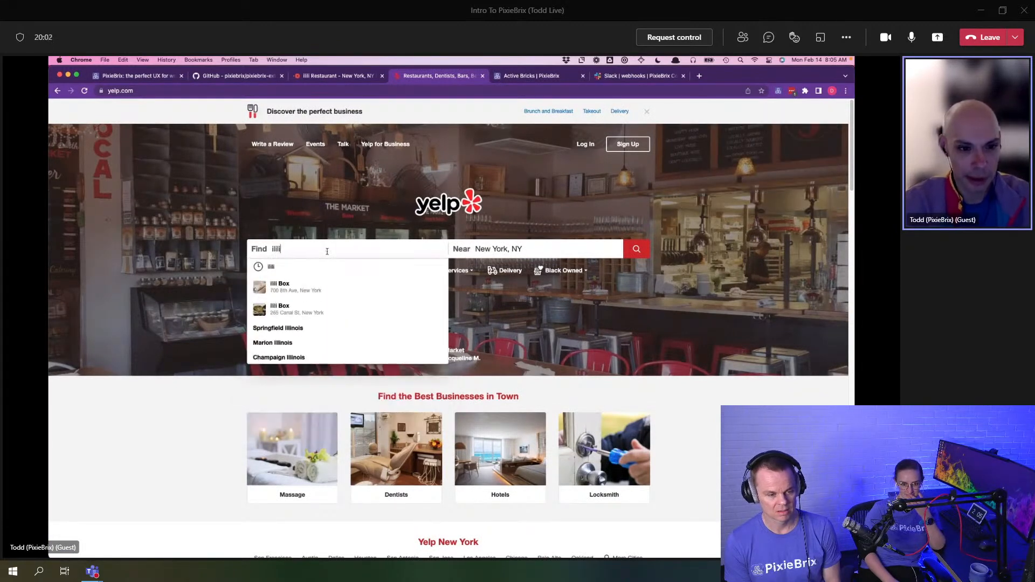
{"action": "key", "text": "Return"}
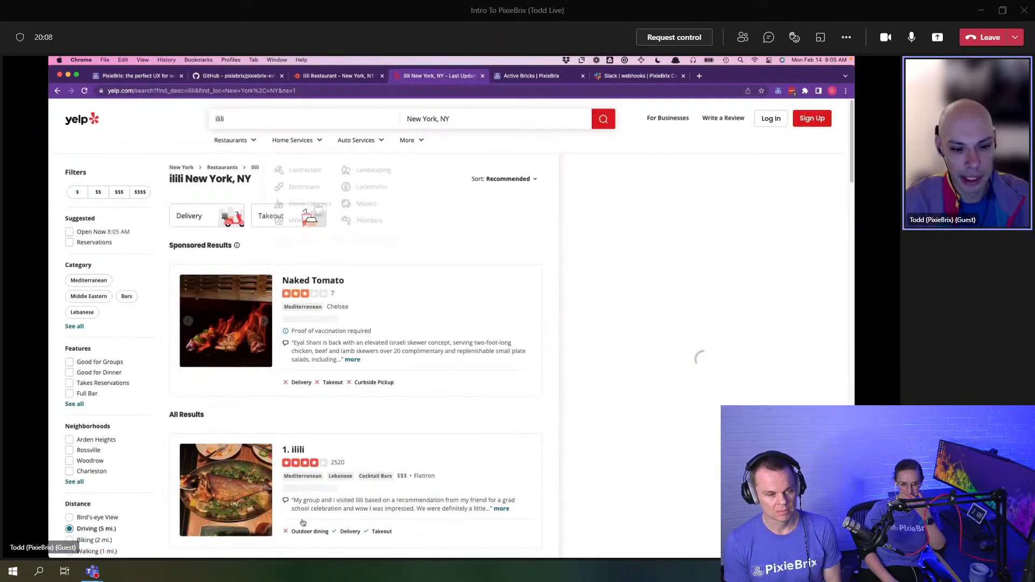
Step: Return to the ilili OpenTable page, show the developer tools and look over the page's reviews section
{"action": "left_click", "coordinate": [331, 77]}
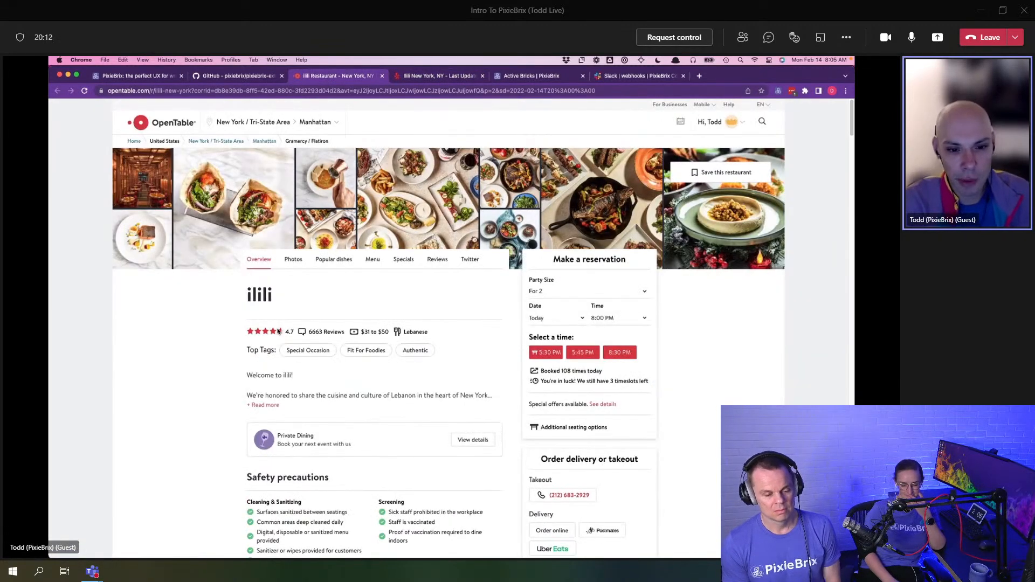
{"action": "key", "text": "super+alt+i"}
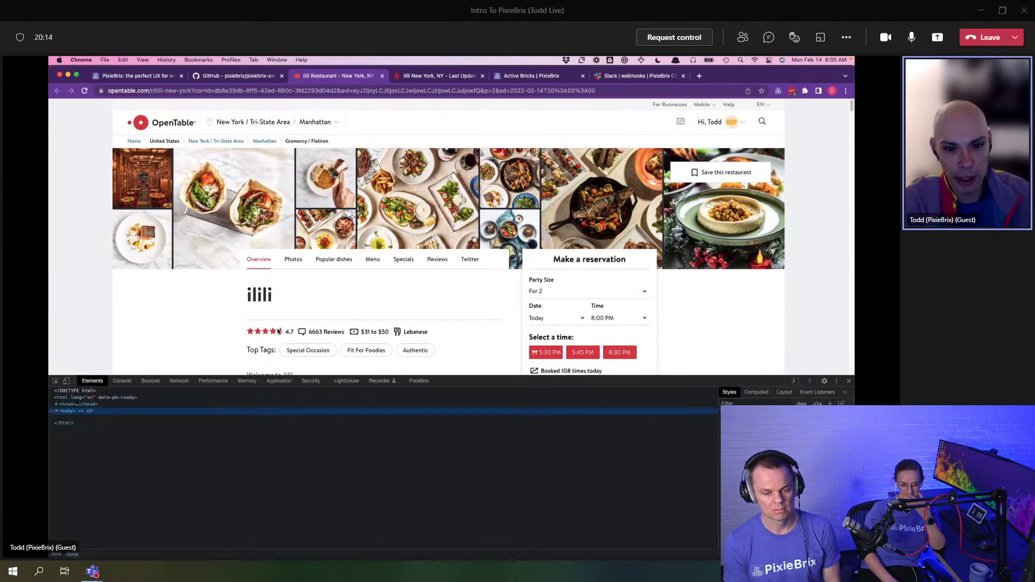
{"action": "left_click", "coordinate": [437, 259]}
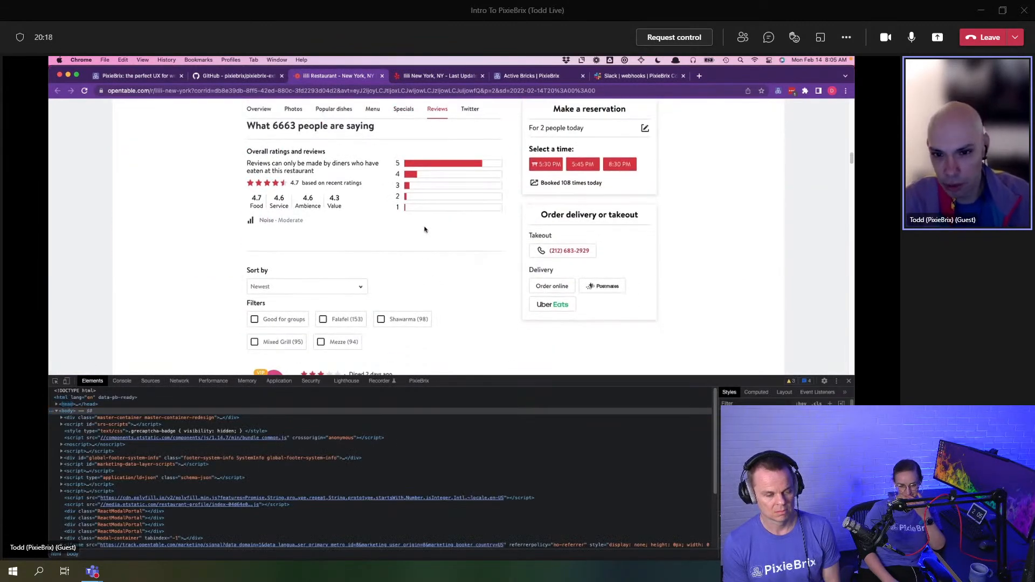
{"action": "scroll", "coordinate": [425, 229], "scroll_direction": "up", "scroll_amount": 10}
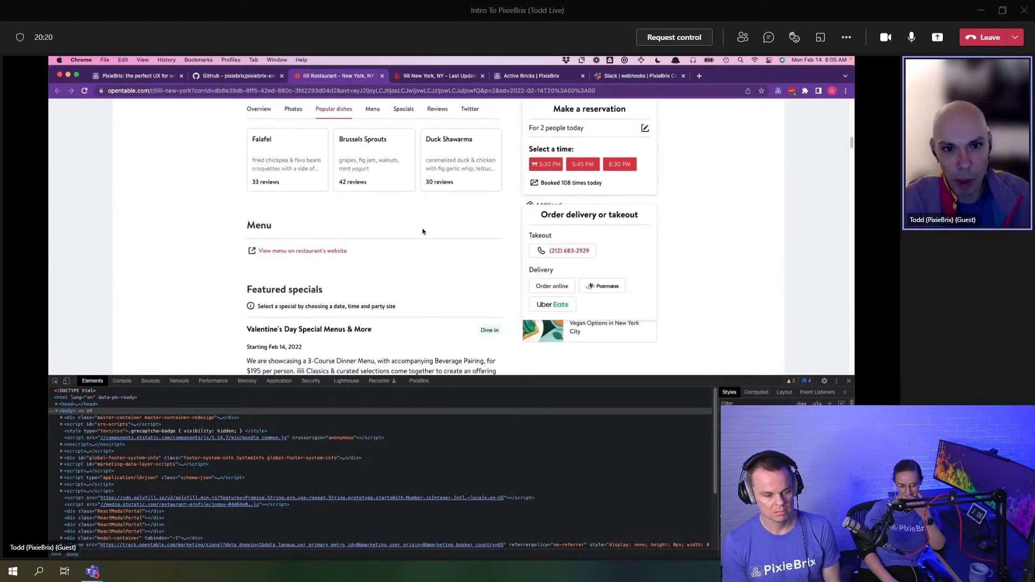
{"action": "scroll", "coordinate": [424, 323], "scroll_direction": "up", "scroll_amount": 3}
{"action": "scroll", "coordinate": [351, 256], "scroll_direction": "up", "scroll_amount": 3}
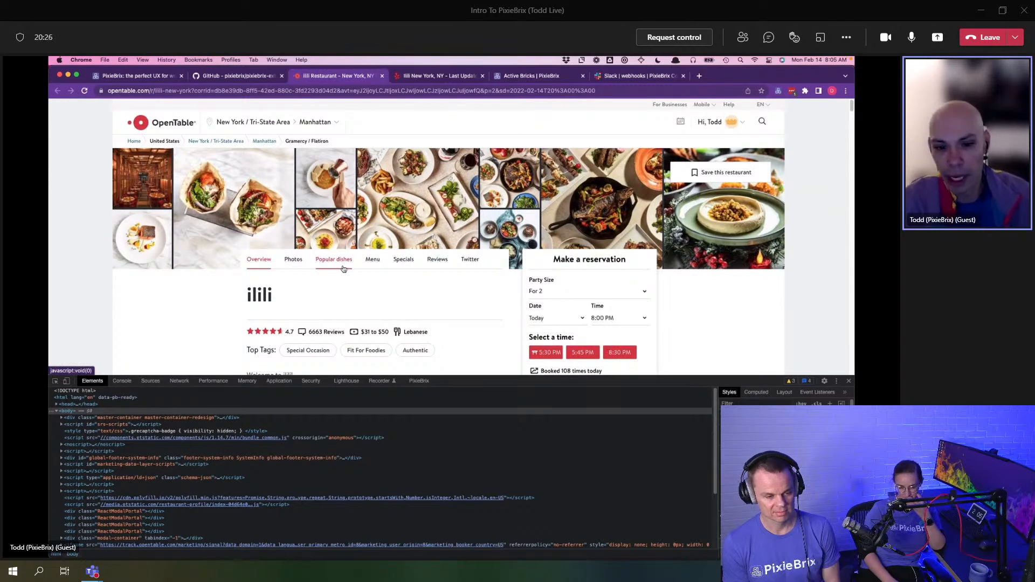
Step: Open the PixieBrix Page Editor in the developer tools for the ilili OpenTable page
{"action": "left_click", "coordinate": [415, 380]}
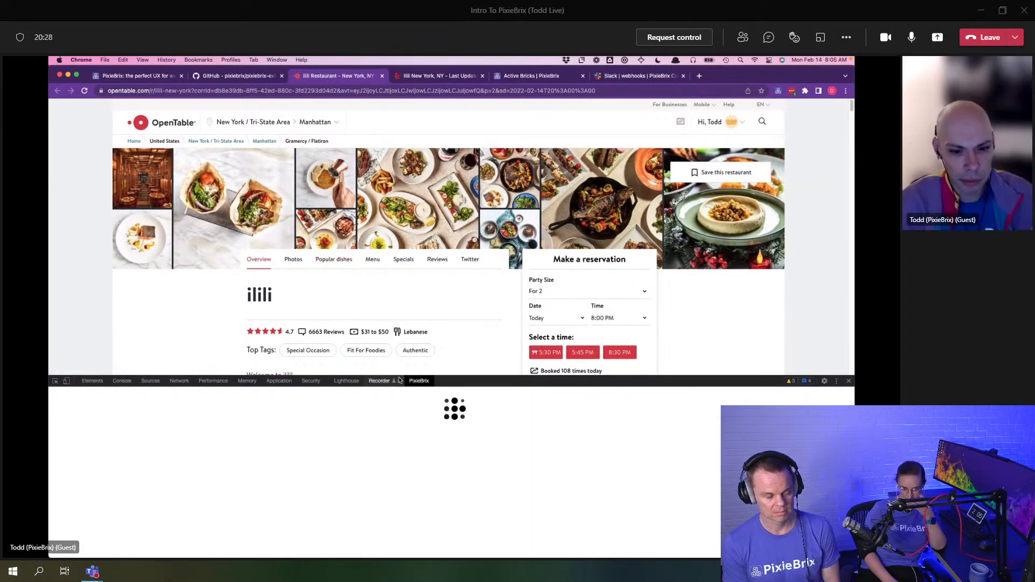
{"action": "left_click", "coordinate": [849, 381]}
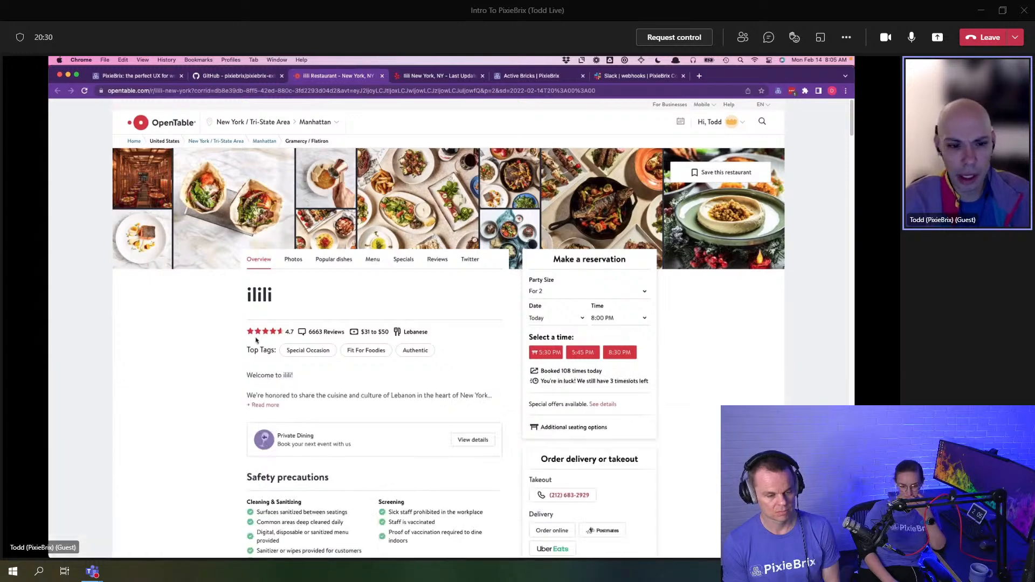
{"action": "right_click", "coordinate": [197, 336]}
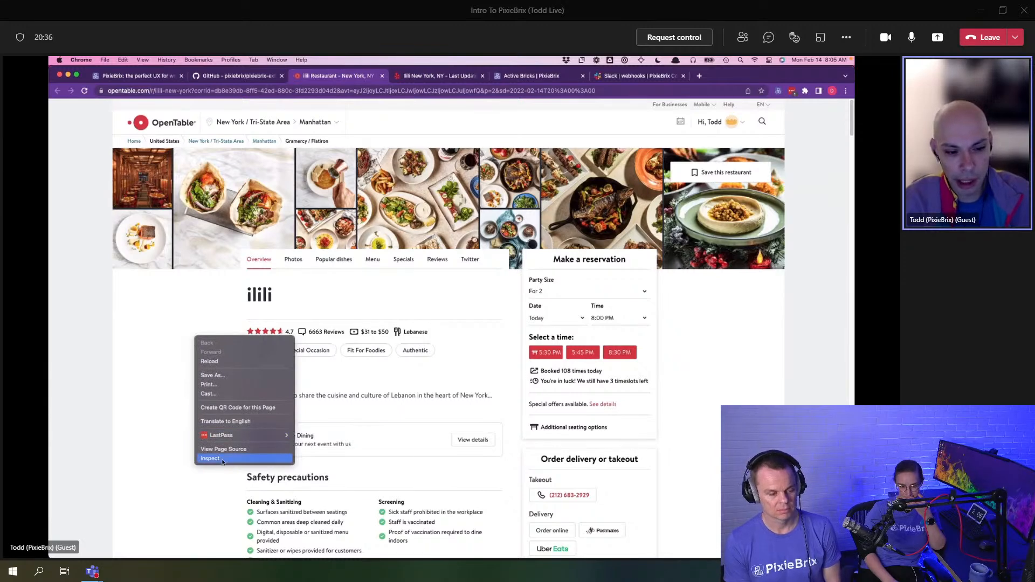
{"action": "left_click", "coordinate": [145, 436]}
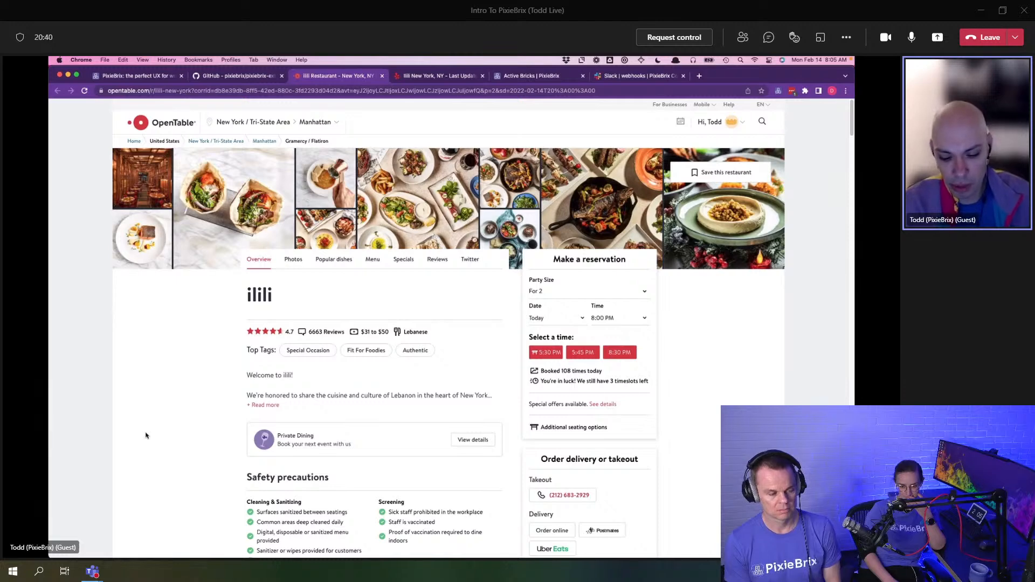
{"action": "key", "text": "super+alt+i"}
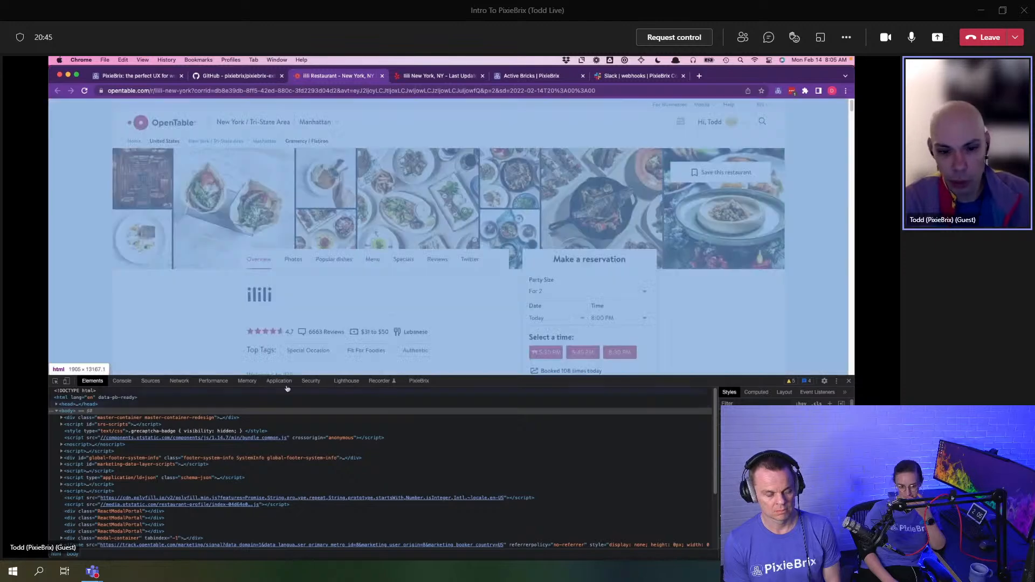
{"action": "left_click", "coordinate": [415, 381]}
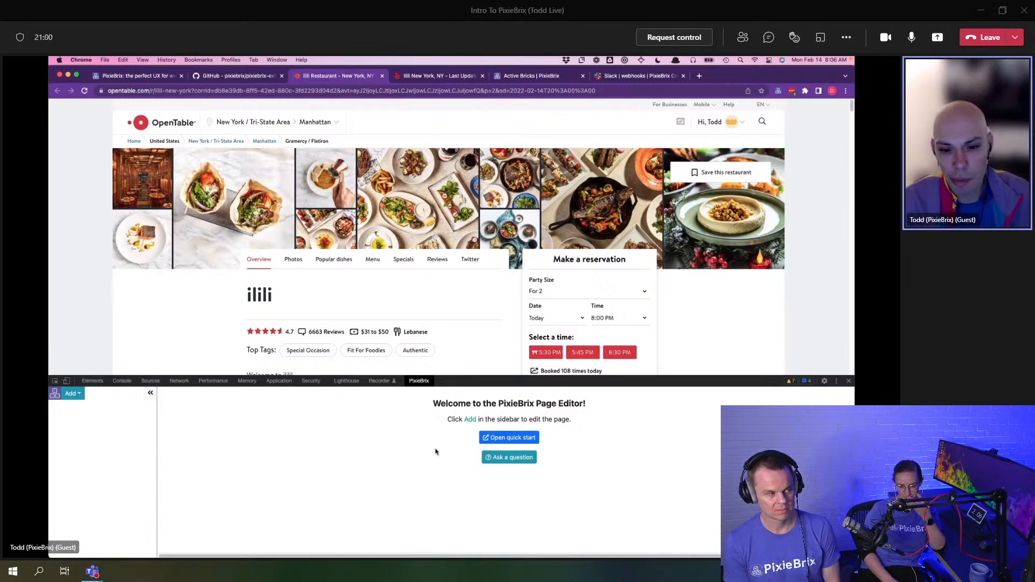
Step: Examine the extension types that can be added, along with the restaurant name's context menu, the PixieBrix sidebar and the new Trigger page
{"action": "left_click", "coordinate": [78, 396]}
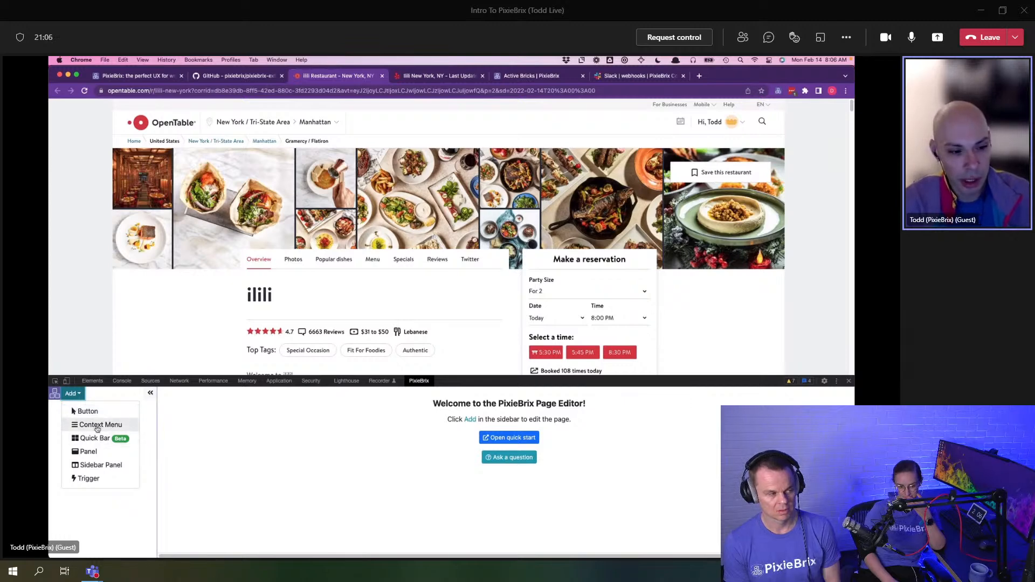
{"action": "right_click", "coordinate": [251, 294]}
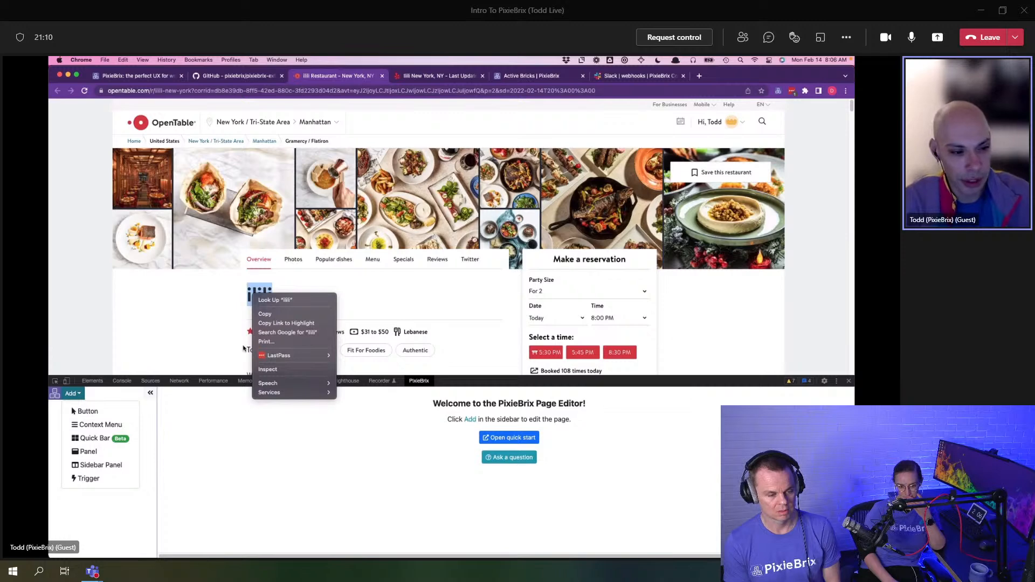
{"action": "left_click", "coordinate": [177, 445]}
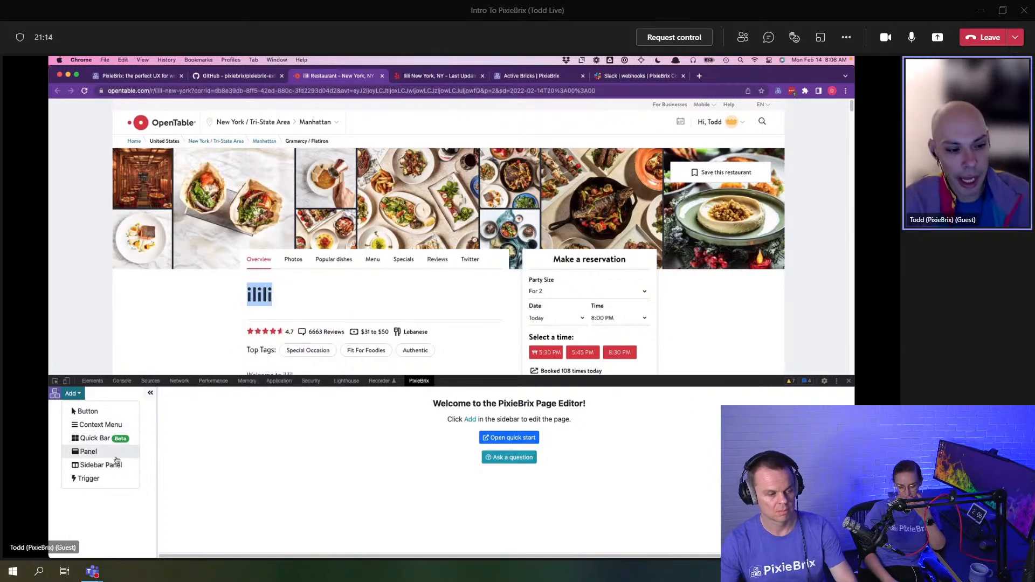
{"action": "left_click", "coordinate": [778, 91]}
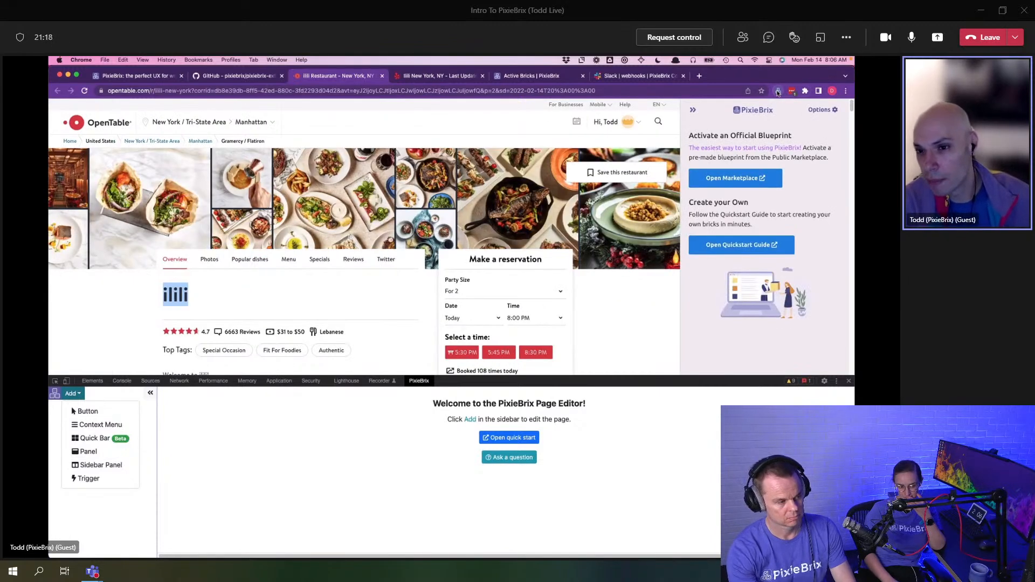
{"action": "left_click", "coordinate": [778, 92]}
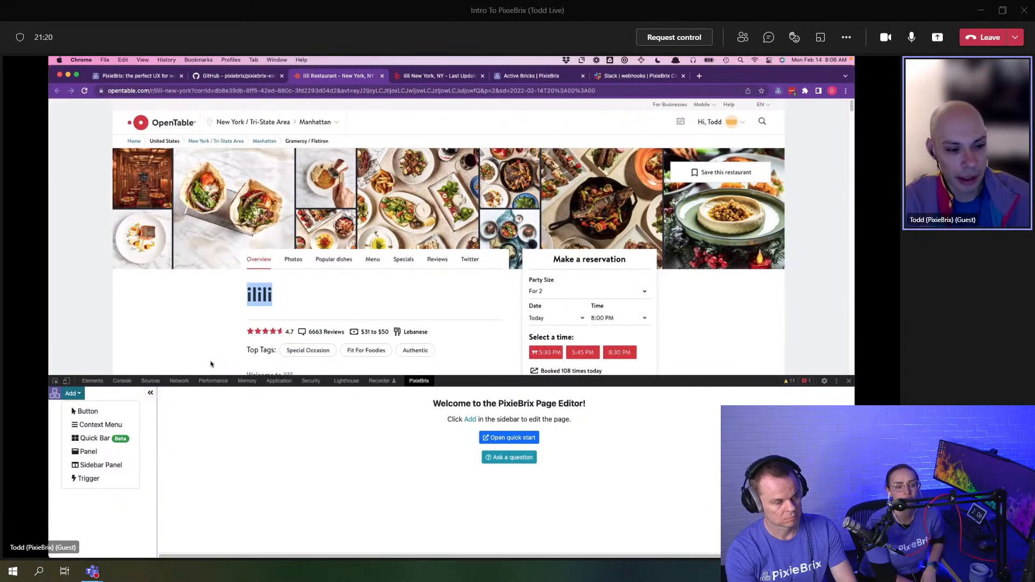
{"action": "left_click", "coordinate": [121, 479]}
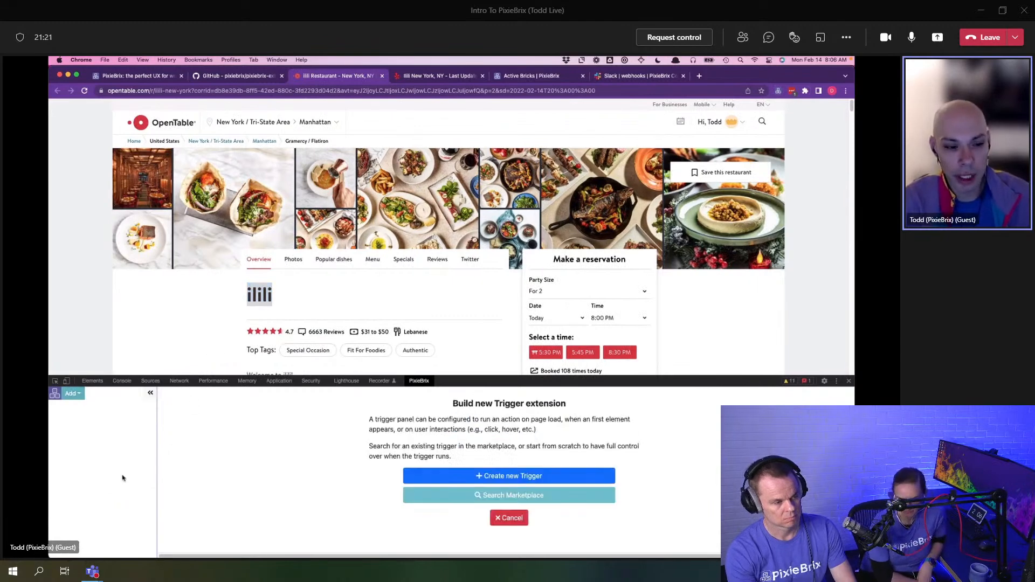
{"action": "left_click", "coordinate": [495, 516]}
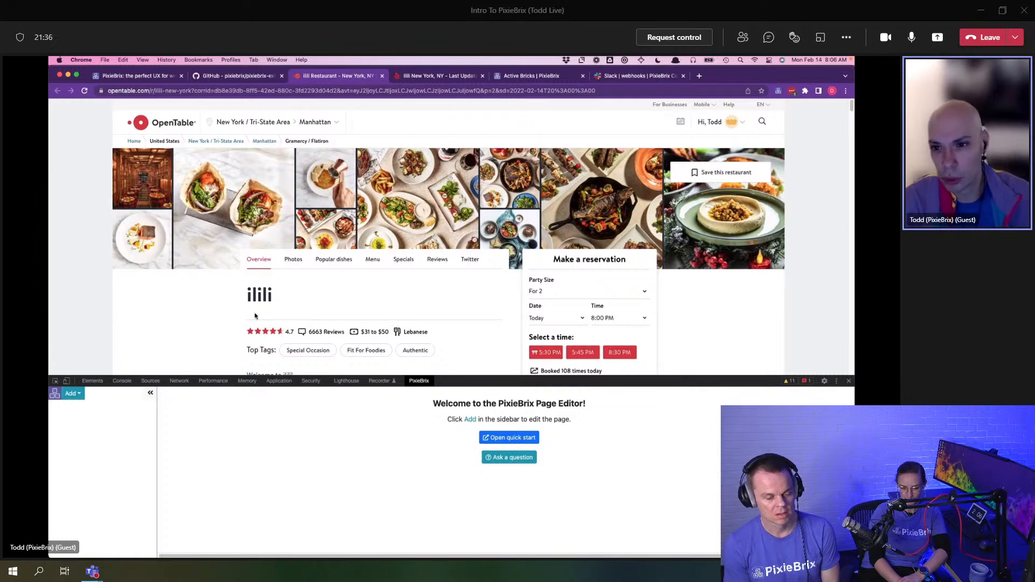
Step: Add a new button after Twitter in the restaurant page's navigation bar and set its caption to "Yelp"
{"action": "left_click", "coordinate": [72, 395]}
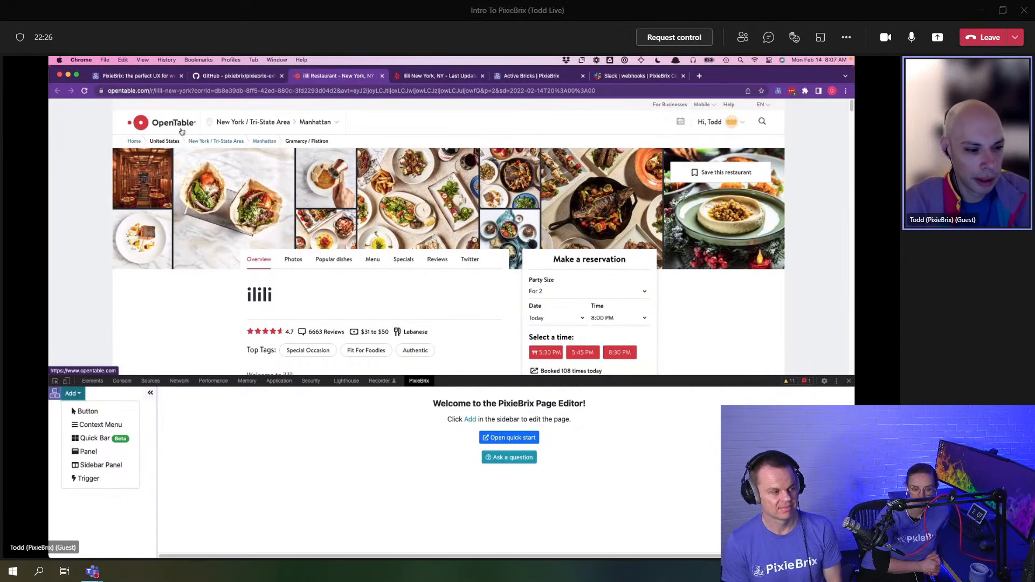
{"action": "left_click", "coordinate": [117, 415]}
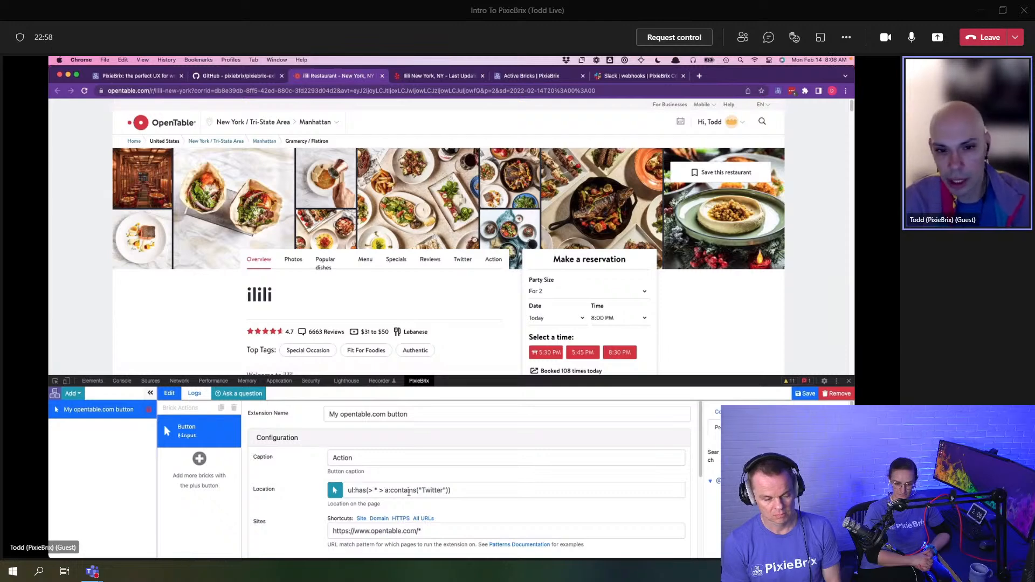
{"action": "scroll", "coordinate": [409, 491], "scroll_direction": "down", "scroll_amount": 2}
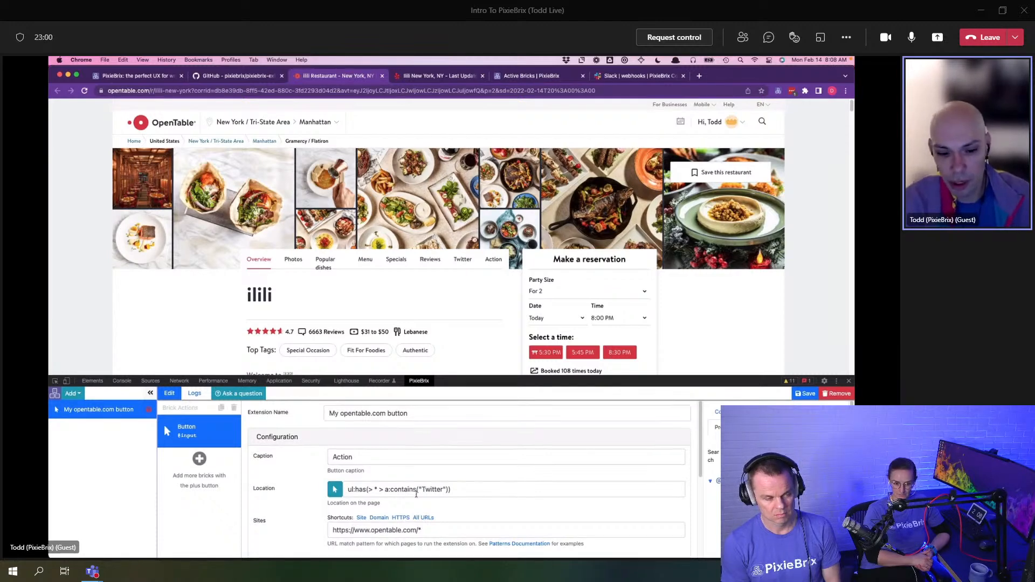
{"action": "scroll", "coordinate": [417, 509], "scroll_direction": "down", "scroll_amount": 2}
{"action": "scroll", "coordinate": [416, 510], "scroll_direction": "down", "scroll_amount": 2}
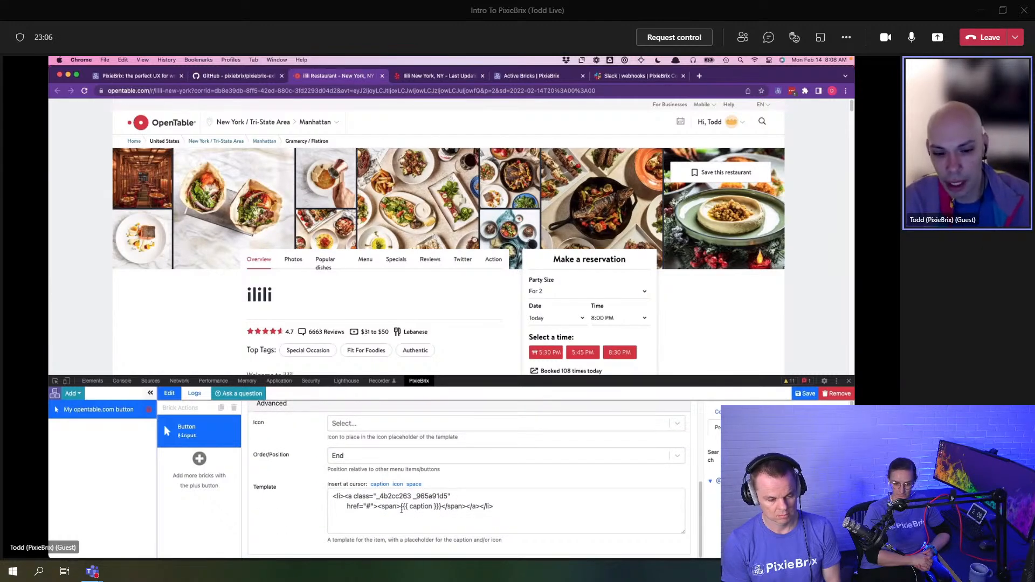
{"action": "scroll", "coordinate": [402, 510], "scroll_direction": "up", "scroll_amount": 3}
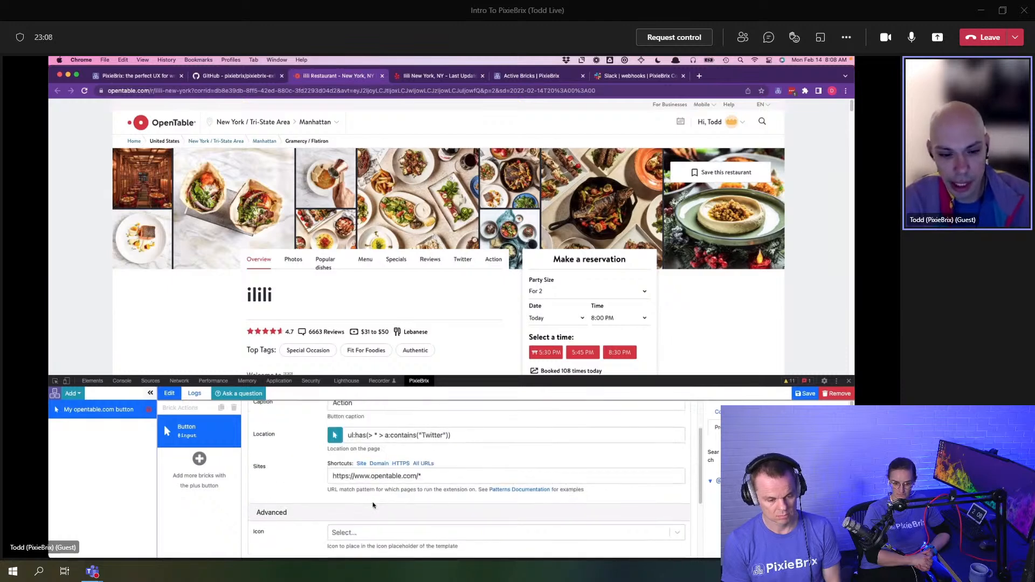
{"action": "scroll", "coordinate": [389, 469], "scroll_direction": "up", "scroll_amount": 1}
{"action": "double_click", "coordinate": [346, 426]}
{"action": "type", "text": "Yelp"}
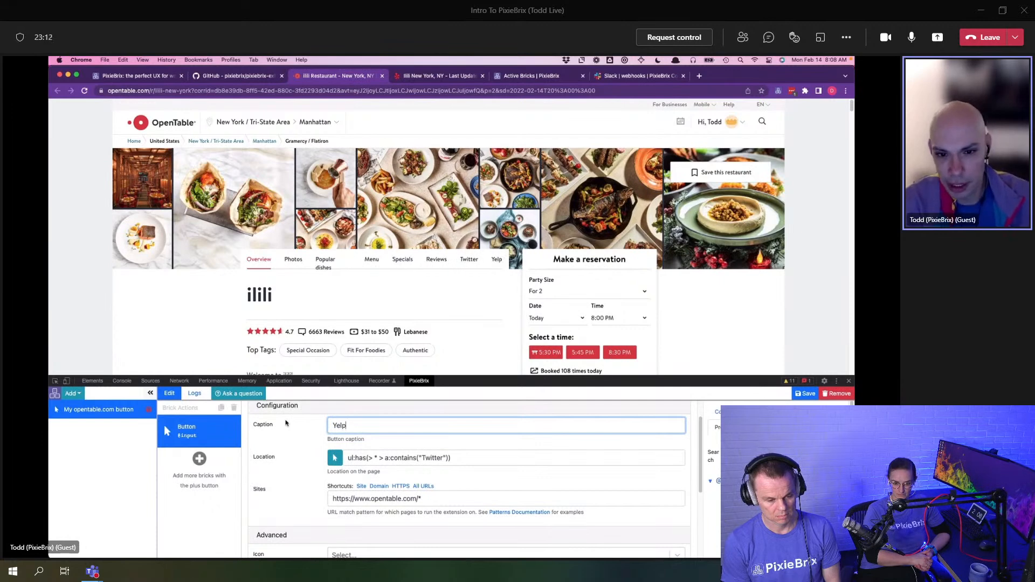
Step: Insert the icon placeholder before the caption placeholder in the Yelp button's template
{"action": "scroll", "coordinate": [350, 475], "scroll_direction": "down", "scroll_amount": 4}
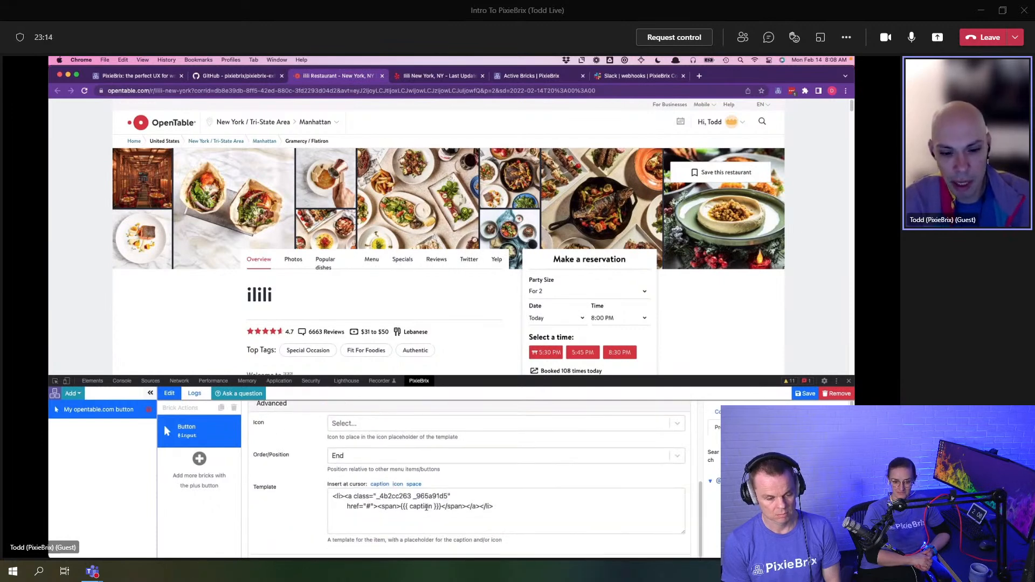
{"action": "left_click", "coordinate": [402, 507]}
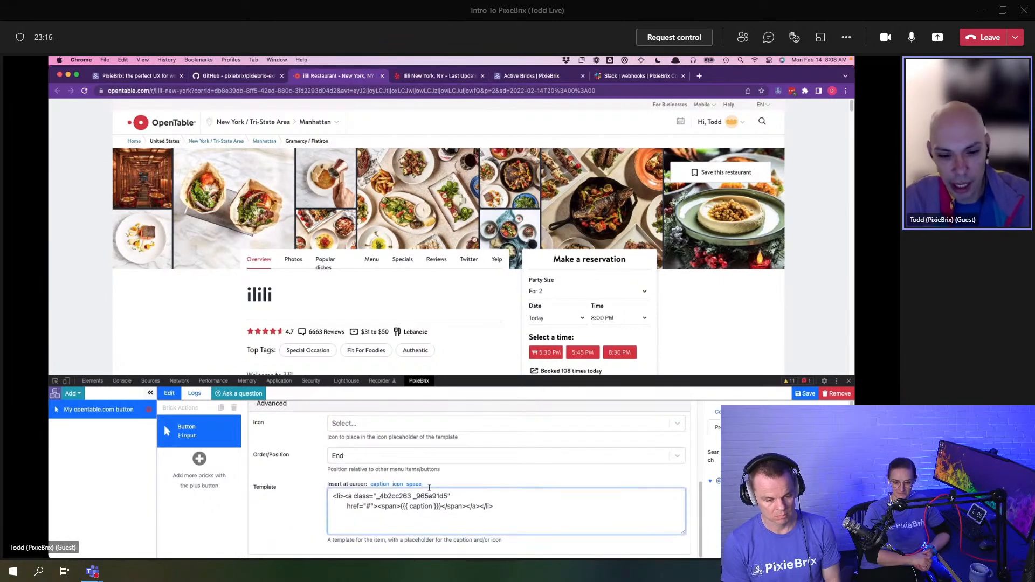
{"action": "left_click", "coordinate": [398, 484]}
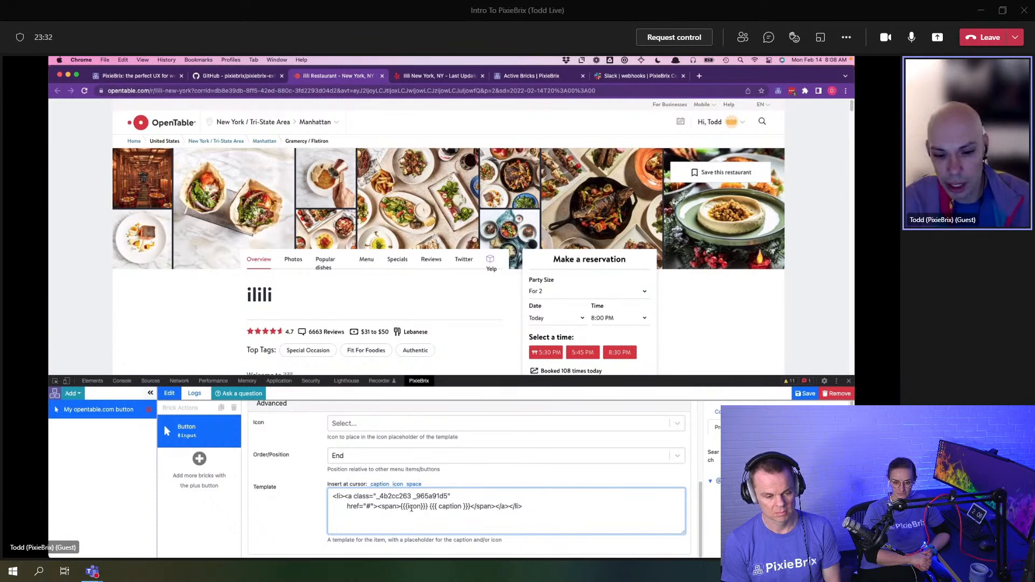
Step: Set the Yelp button's icon to "yelp"
{"action": "scroll", "coordinate": [411, 507], "scroll_direction": "up", "scroll_amount": 1}
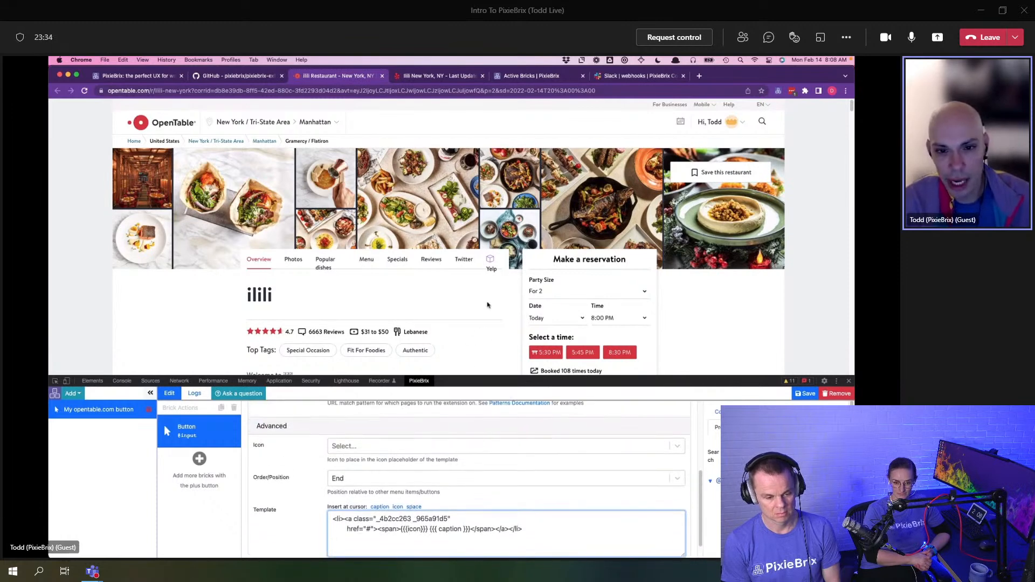
{"action": "left_click", "coordinate": [368, 445]}
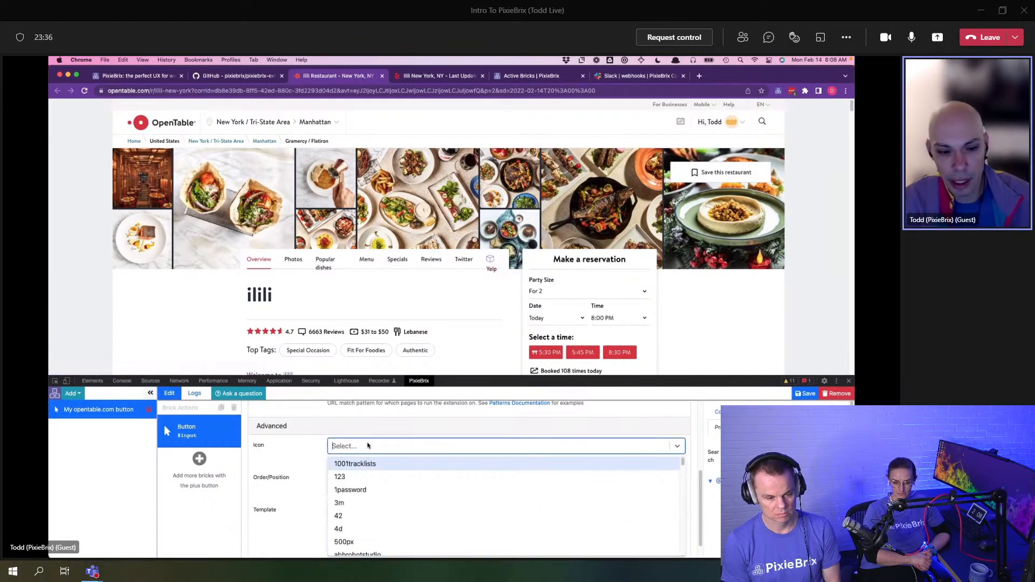
{"action": "type", "text": "yelp"}
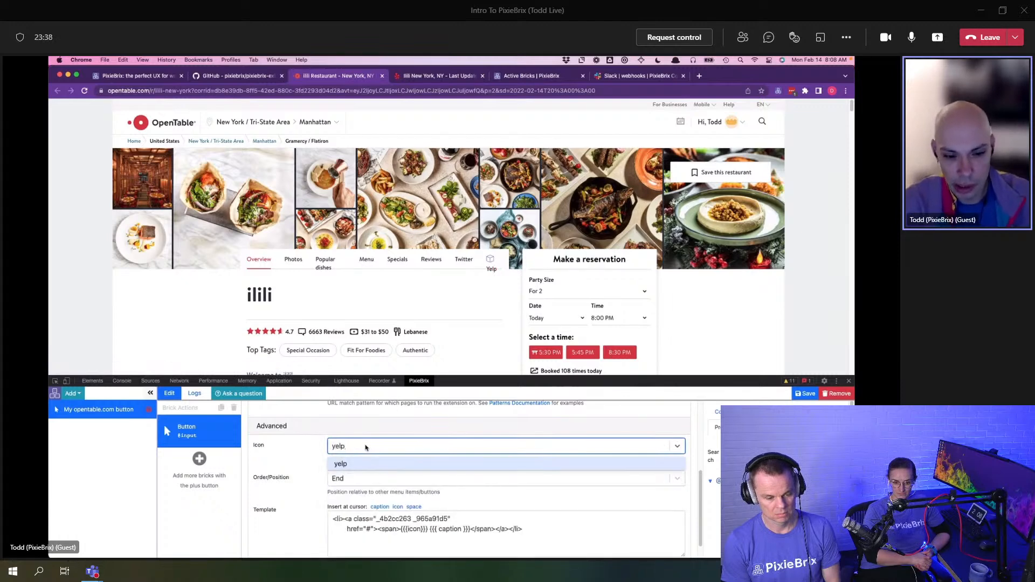
{"action": "left_click", "coordinate": [359, 464]}
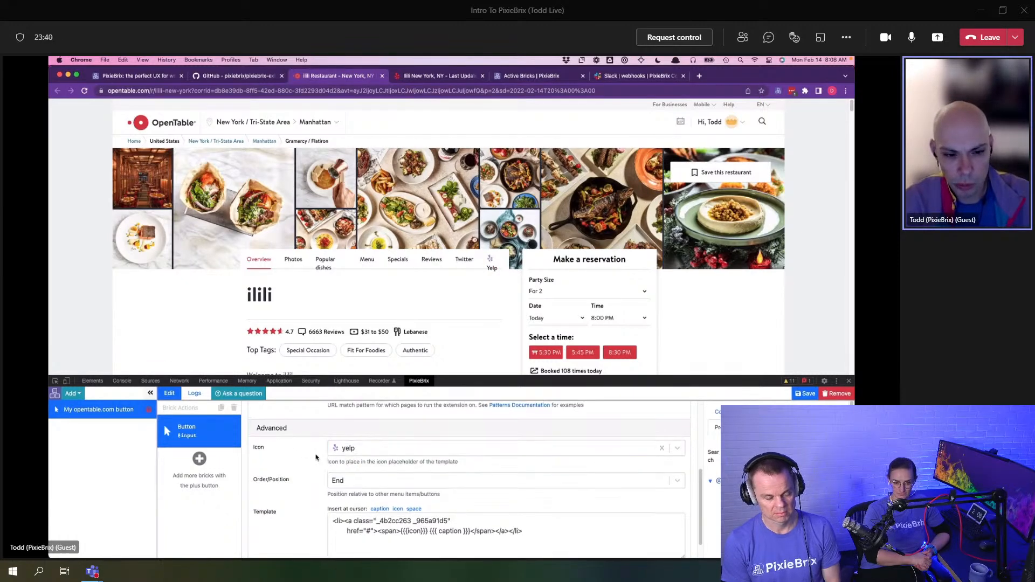
{"action": "scroll", "coordinate": [316, 457], "scroll_direction": "up", "scroll_amount": 4}
{"action": "scroll", "coordinate": [316, 458], "scroll_direction": "up", "scroll_amount": 2}
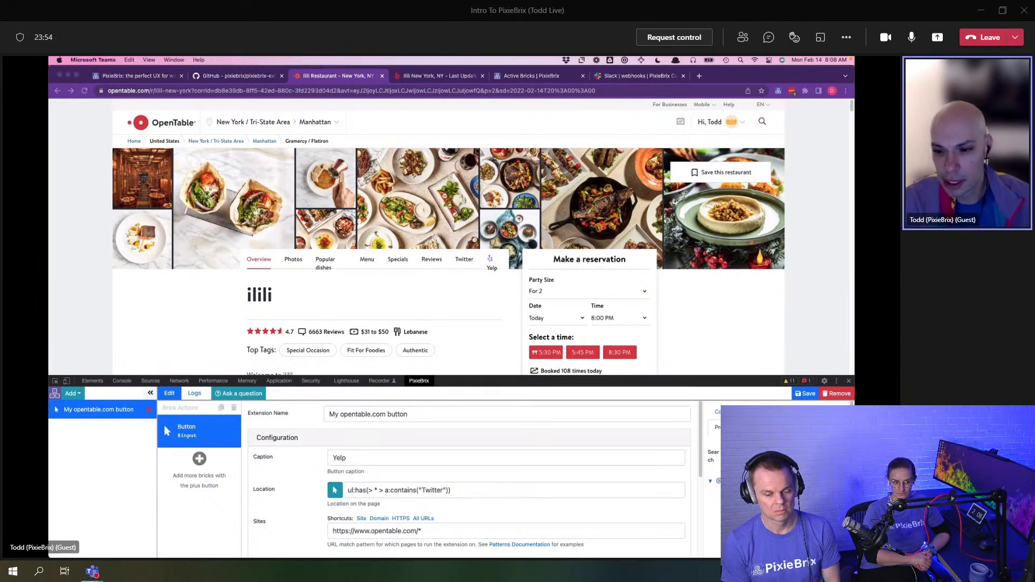
Step: Look over the recommended bricks and add a Component Reader brick after the Yelp button
{"action": "scroll", "coordinate": [777, 378], "scroll_direction": "down", "scroll_amount": 1}
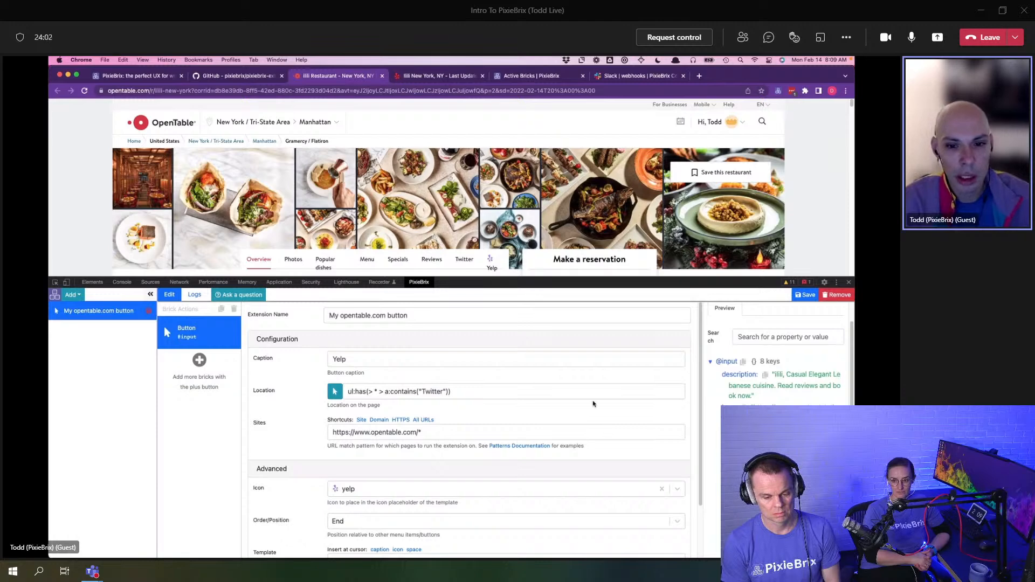
{"action": "left_click_drag", "start_coordinate": [610, 277], "coordinate": [685, 347]}
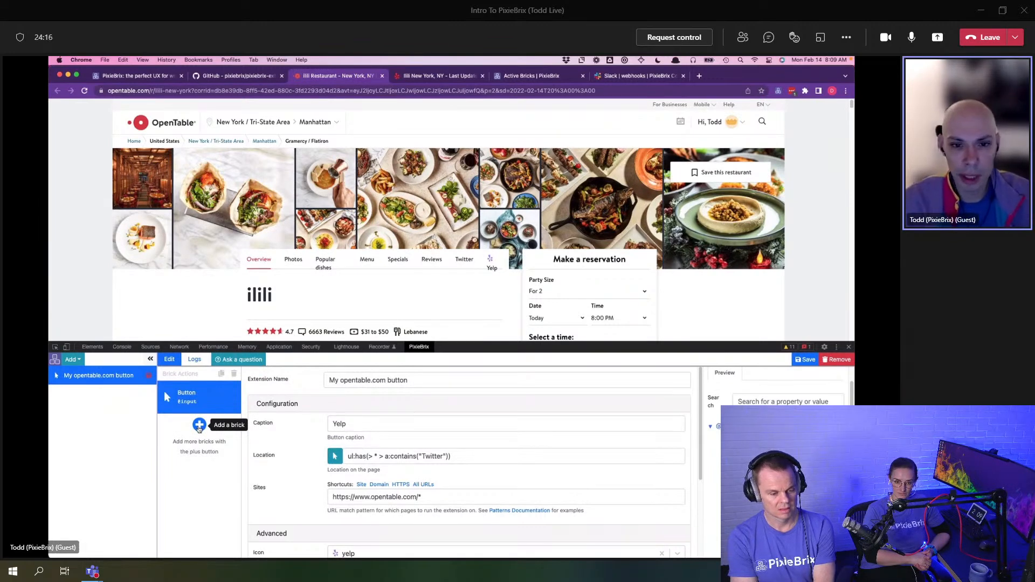
{"action": "left_click", "coordinate": [199, 426]}
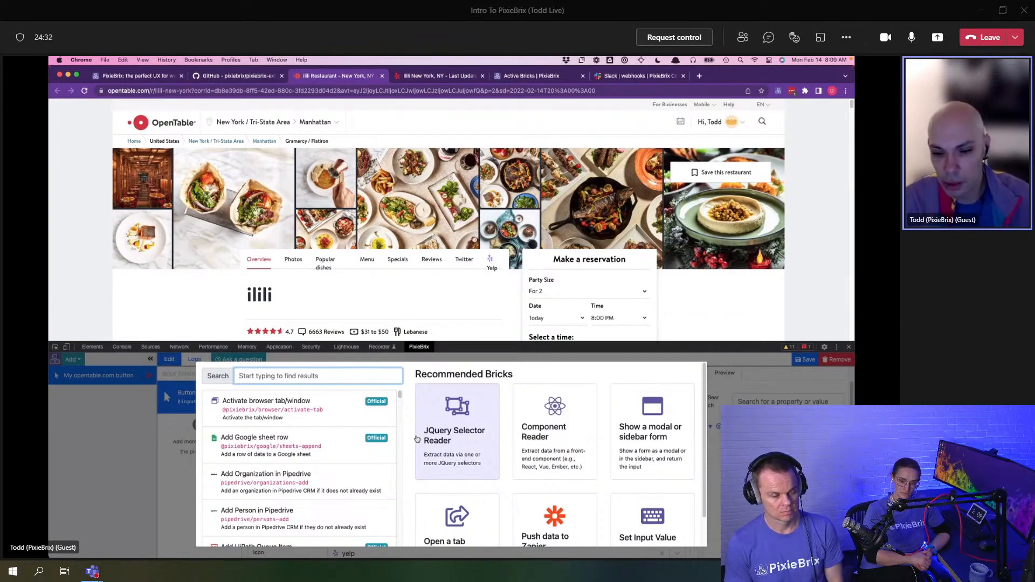
{"action": "scroll", "coordinate": [541, 473], "scroll_direction": "down", "scroll_amount": 1}
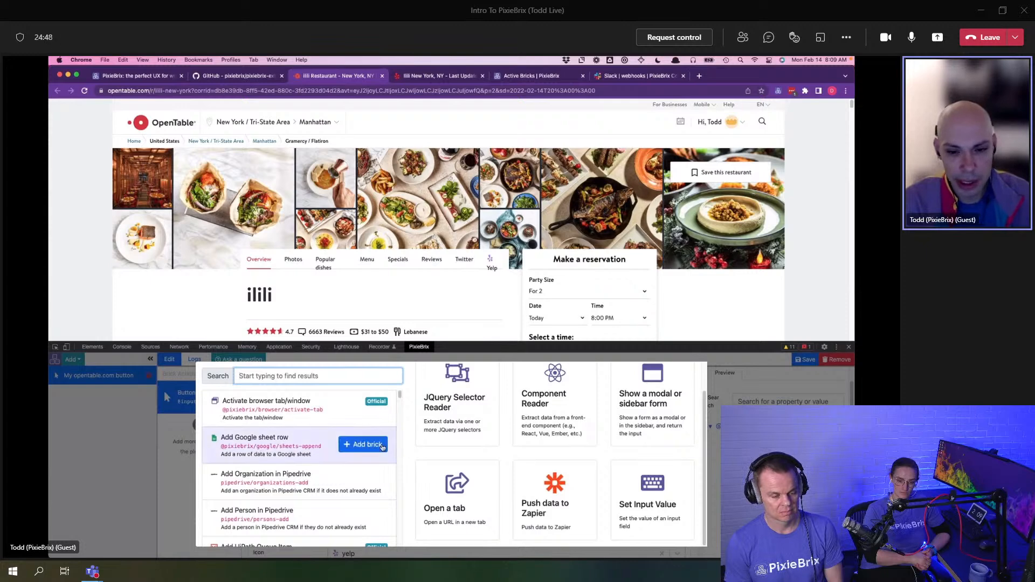
{"action": "scroll", "coordinate": [458, 432], "scroll_direction": "up", "scroll_amount": 1}
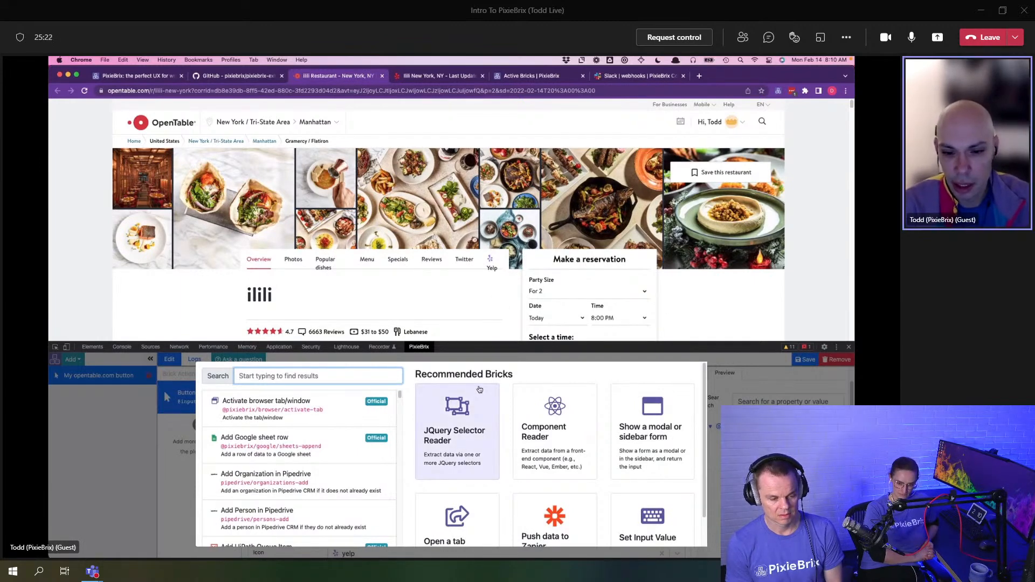
{"action": "left_click", "coordinate": [531, 413]}
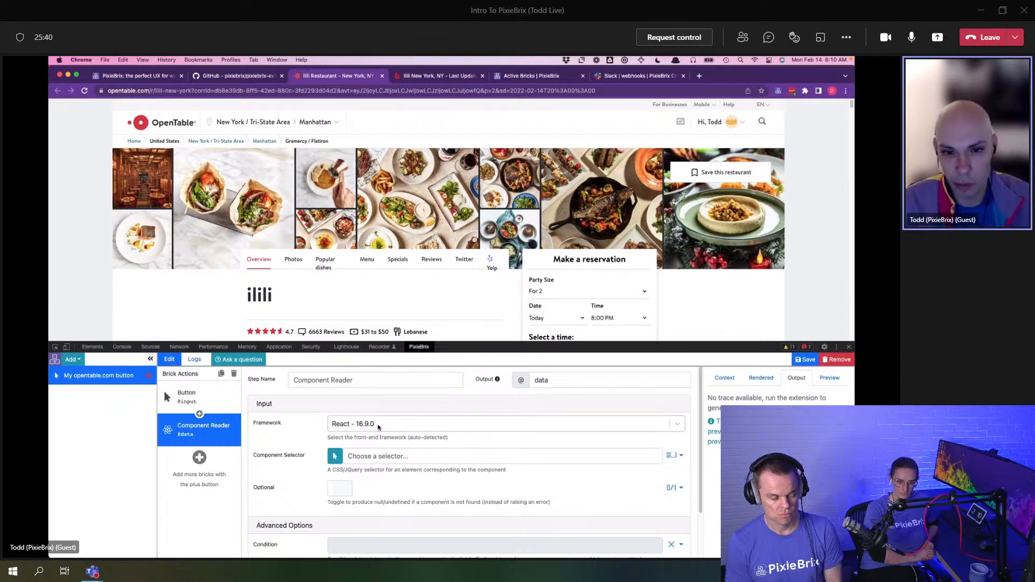
Step: Pick the restaurant name heading as the Component Reader's component selector and use the alternative selector h1[tabindex]
{"action": "left_click", "coordinate": [335, 456]}
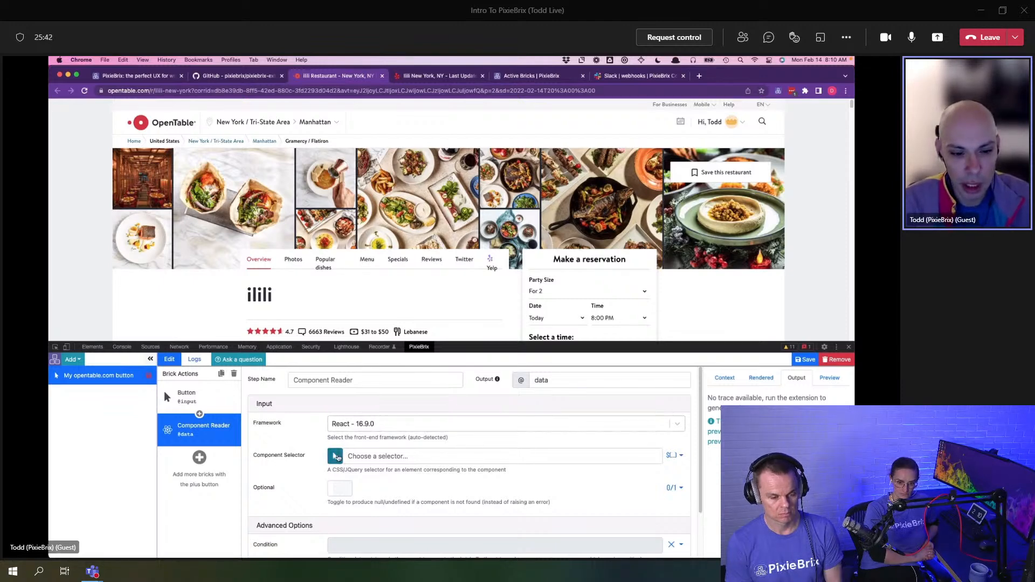
{"action": "left_click", "coordinate": [269, 295]}
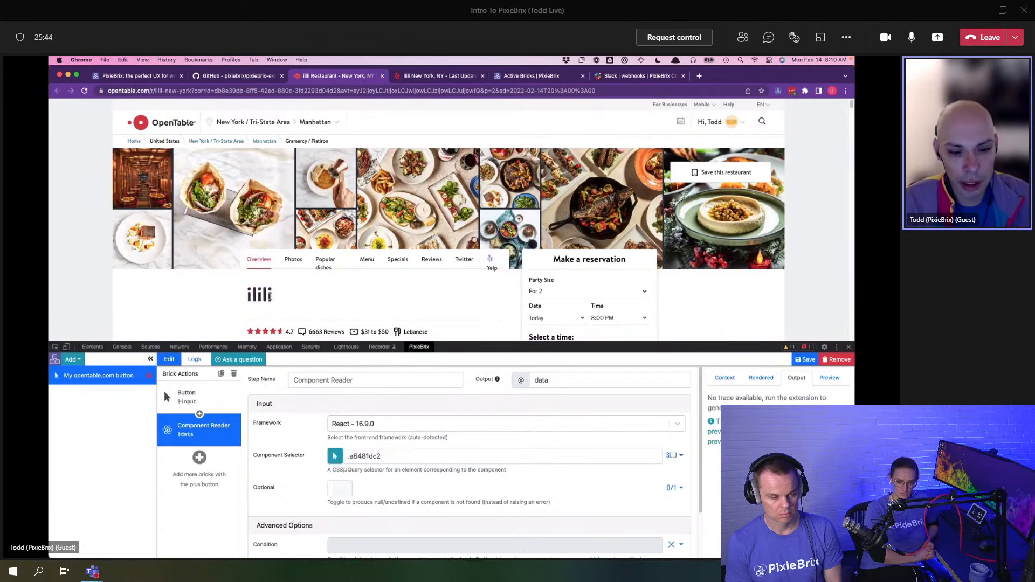
{"action": "left_click", "coordinate": [443, 454]}
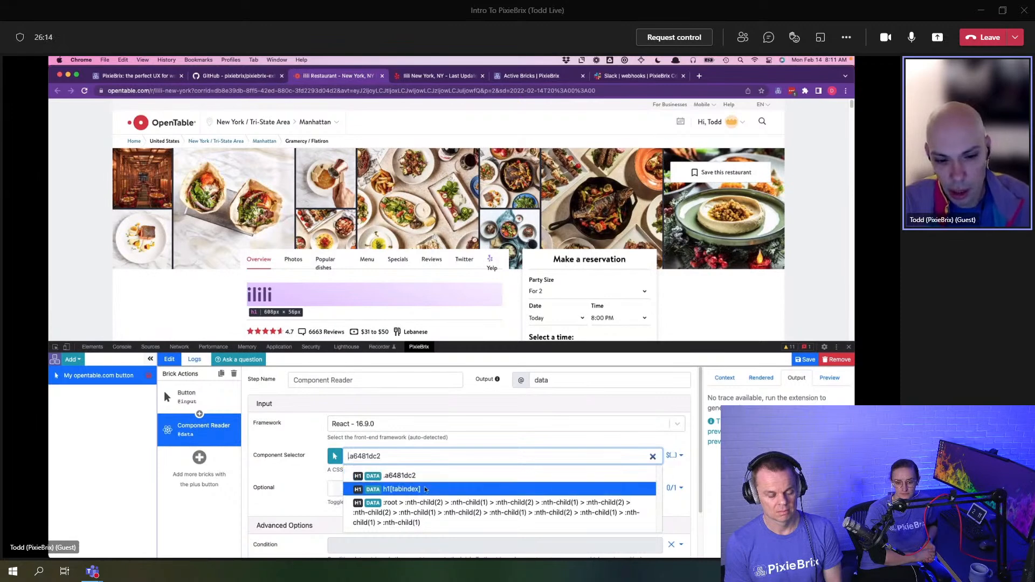
{"action": "left_click", "coordinate": [421, 490]}
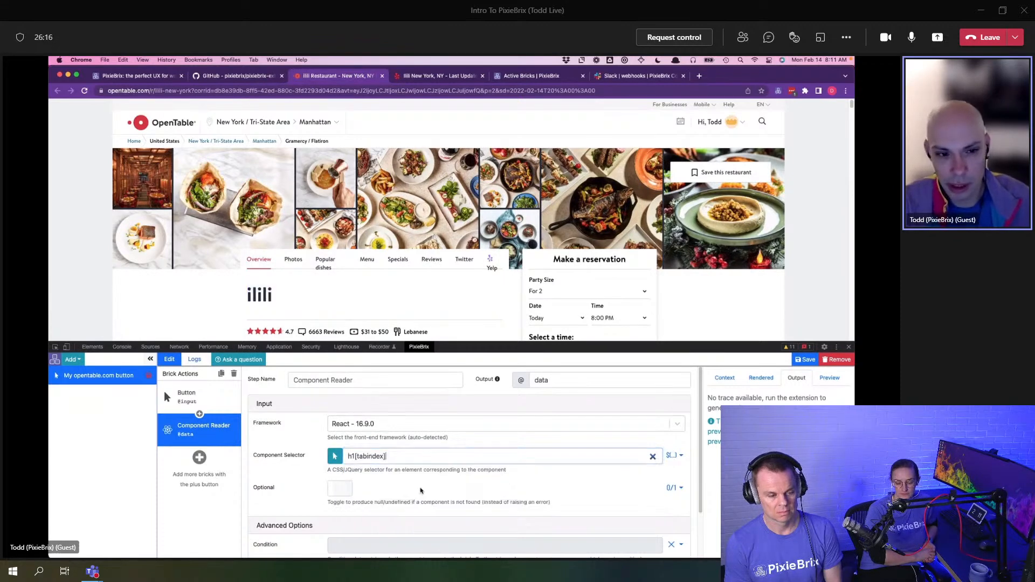
{"action": "left_click_drag", "start_coordinate": [355, 456], "coordinate": [386, 457]}
{"action": "left_click", "coordinate": [317, 459]}
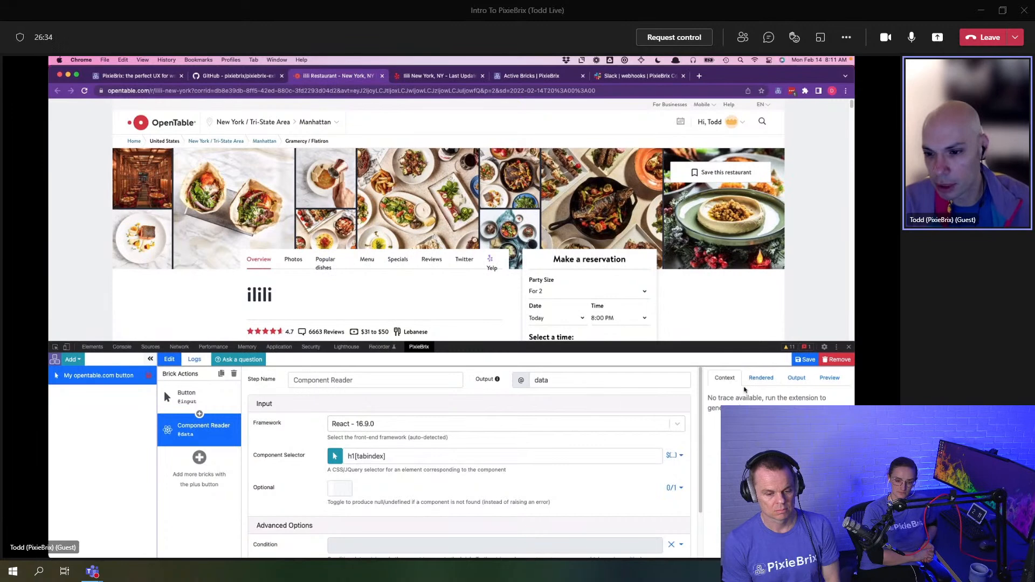
{"action": "left_click", "coordinate": [790, 381]}
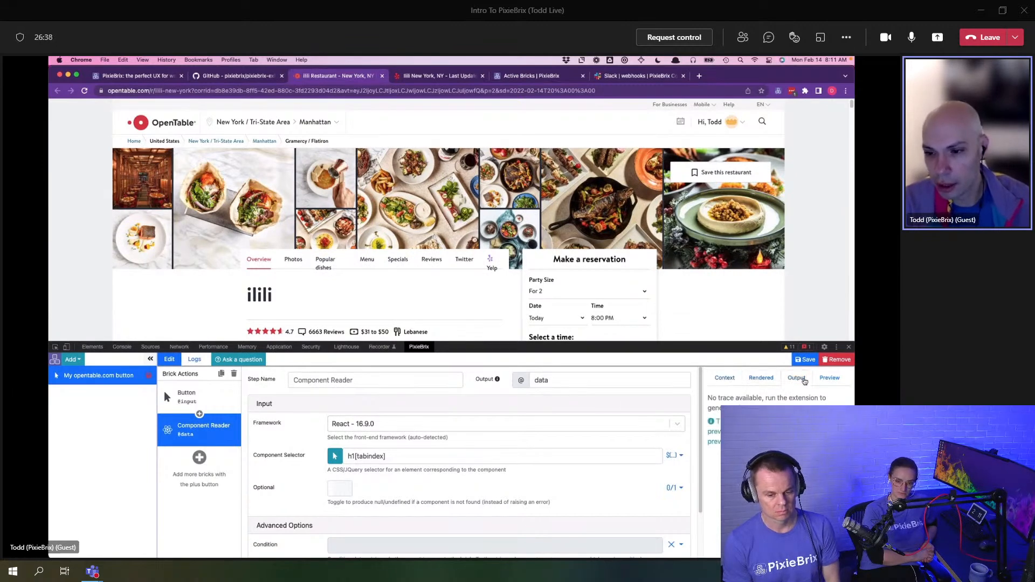
{"action": "left_click", "coordinate": [819, 380]}
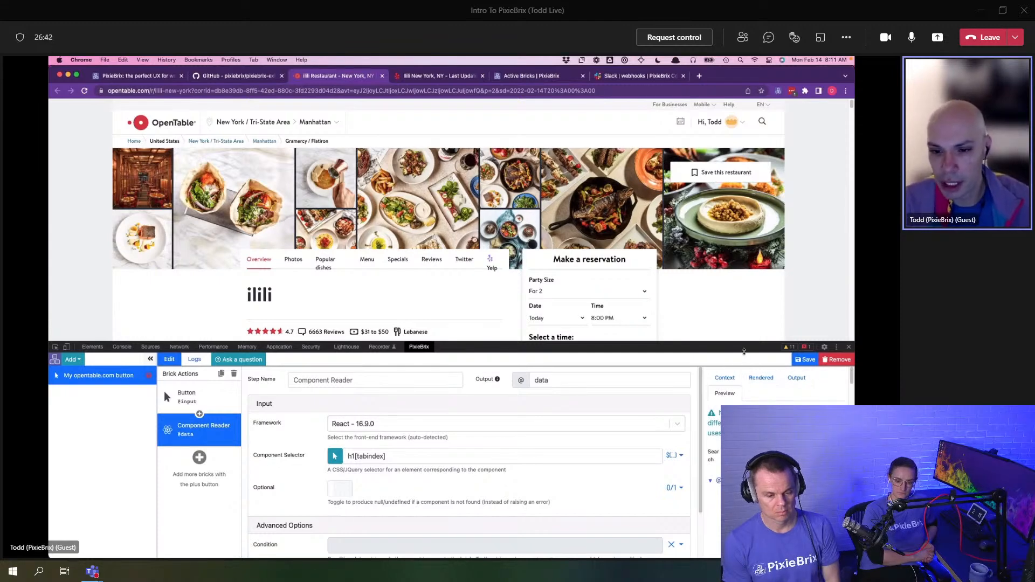
{"action": "left_click_drag", "start_coordinate": [740, 341], "coordinate": [741, 313]}
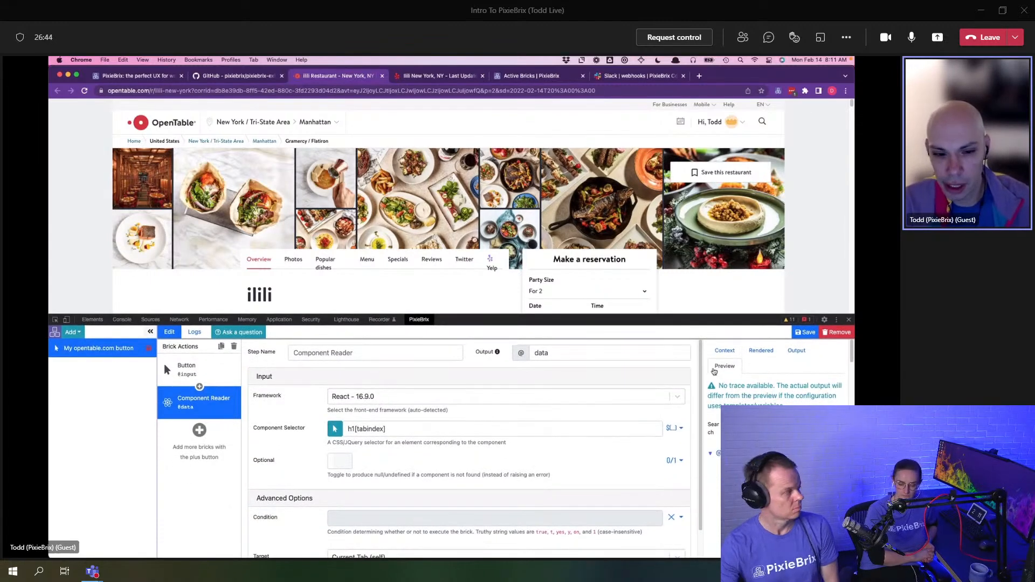
{"action": "scroll", "coordinate": [776, 377], "scroll_direction": "down", "scroll_amount": 1}
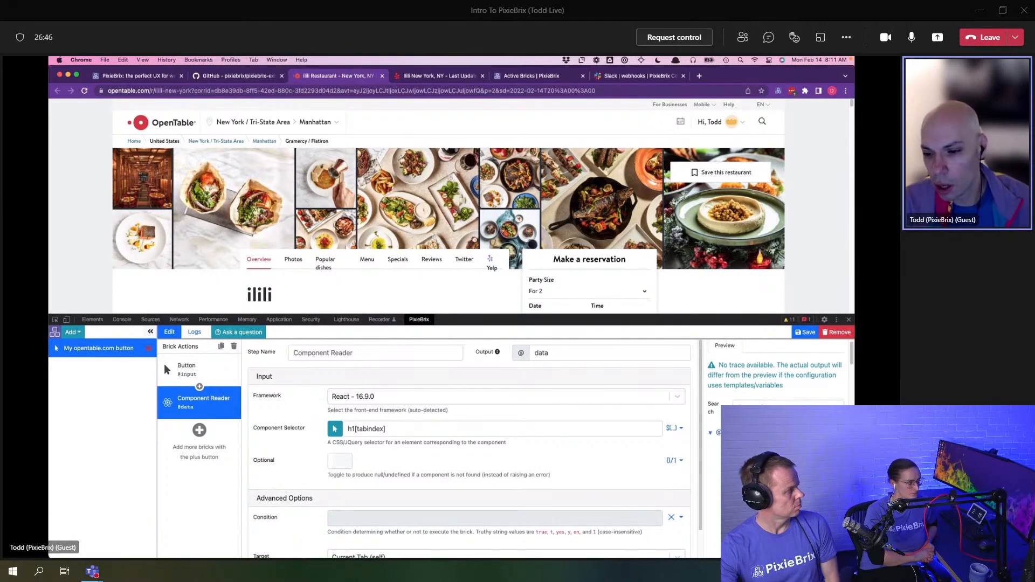
{"action": "scroll", "coordinate": [439, 309], "scroll_direction": "down", "scroll_amount": 1}
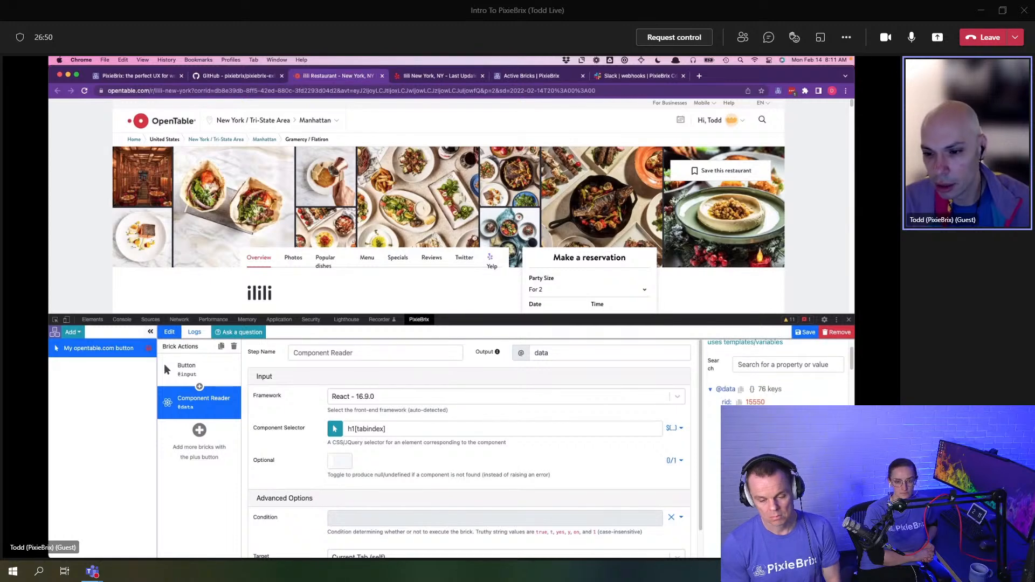
{"action": "scroll", "coordinate": [403, 287], "scroll_direction": "down", "scroll_amount": 1}
{"action": "scroll", "coordinate": [403, 287], "scroll_direction": "down", "scroll_amount": 1}
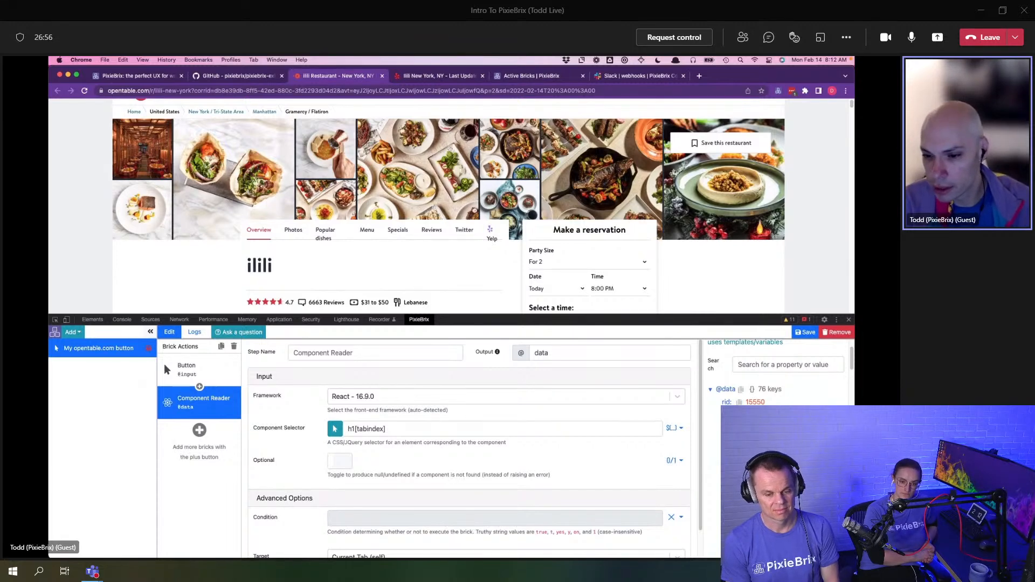
{"action": "scroll", "coordinate": [771, 388], "scroll_direction": "down", "scroll_amount": 10}
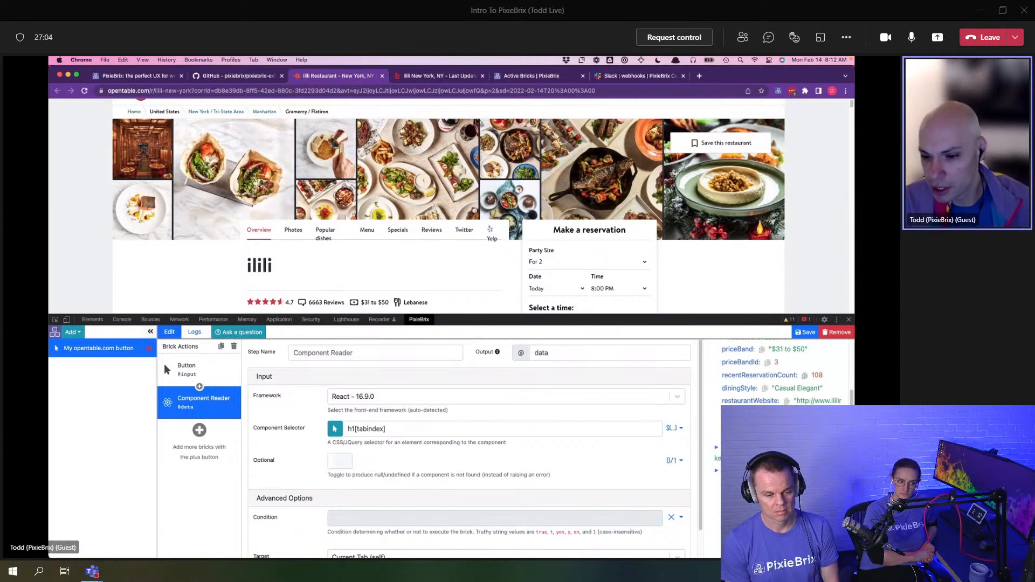
{"action": "scroll", "coordinate": [806, 381], "scroll_direction": "down", "scroll_amount": 5}
{"action": "scroll", "coordinate": [787, 378], "scroll_direction": "down", "scroll_amount": 5}
{"action": "scroll", "coordinate": [782, 372], "scroll_direction": "up", "scroll_amount": 10}
{"action": "scroll", "coordinate": [802, 403], "scroll_direction": "down", "scroll_amount": 10}
{"action": "scroll", "coordinate": [801, 404], "scroll_direction": "up", "scroll_amount": 10}
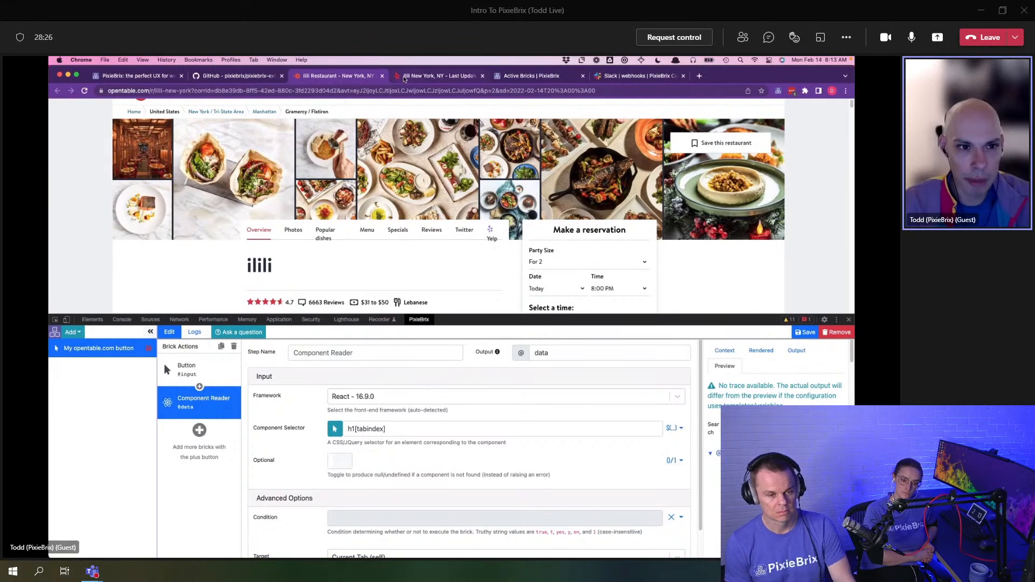
Step: Switch to the Yelp results page for ilili and examine the find_desc and find_loc parameters in its URL
{"action": "left_click", "coordinate": [405, 78]}
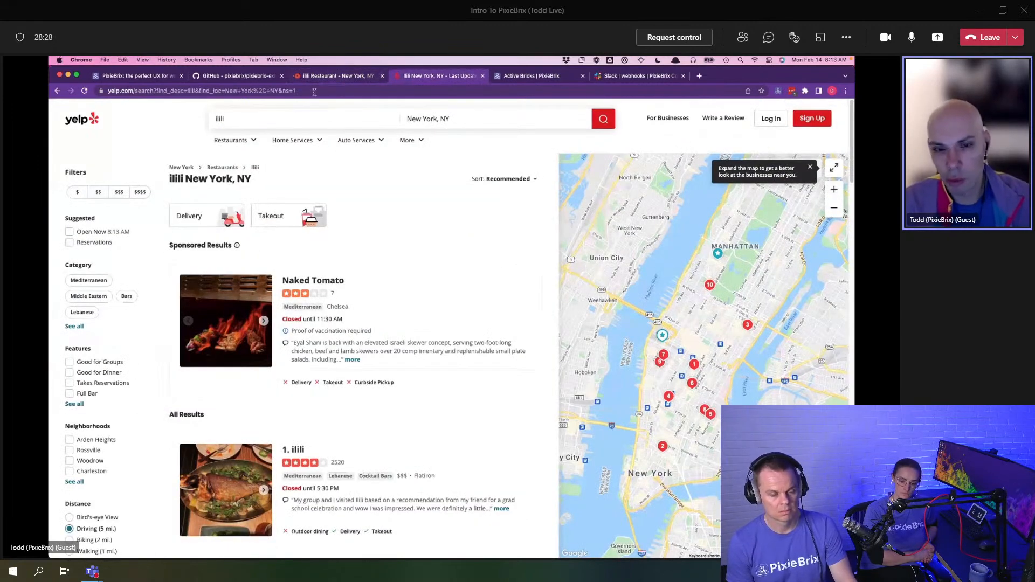
{"action": "left_click", "coordinate": [157, 91]}
{"action": "double_click", "coordinate": [191, 90]}
{"action": "left_click_drag", "start_coordinate": [191, 90], "coordinate": [231, 92]}
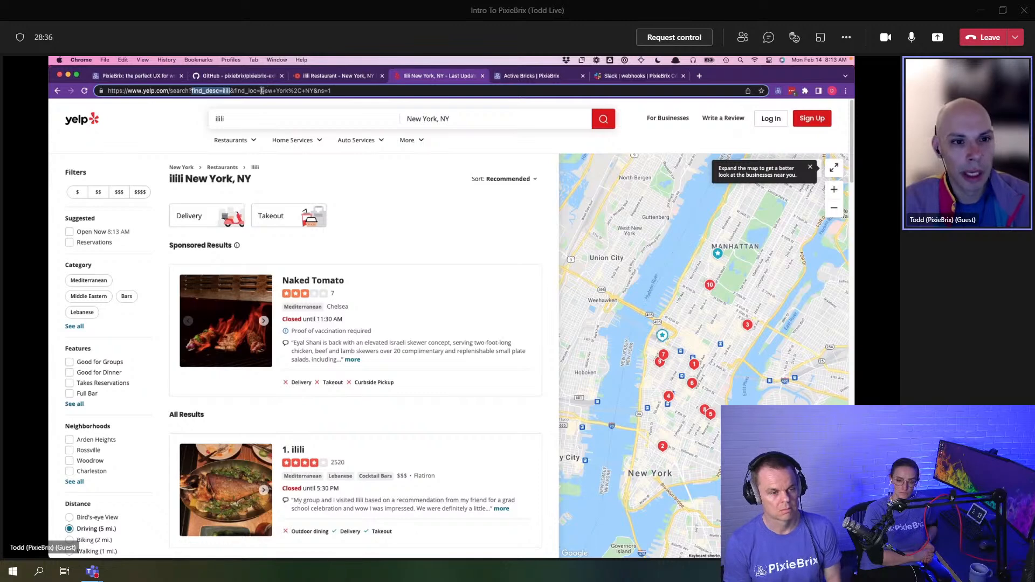
{"action": "left_click_drag", "start_coordinate": [260, 90], "coordinate": [351, 93]}
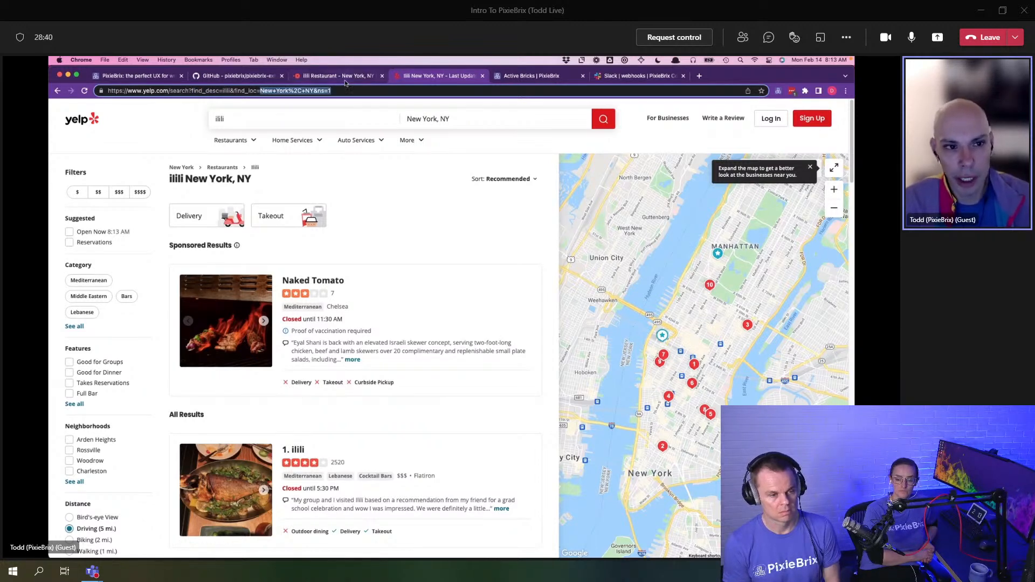
Step: Return to the ilili OpenTable page and add an Open a tab brick after the Component Reader
{"action": "left_click", "coordinate": [345, 83]}
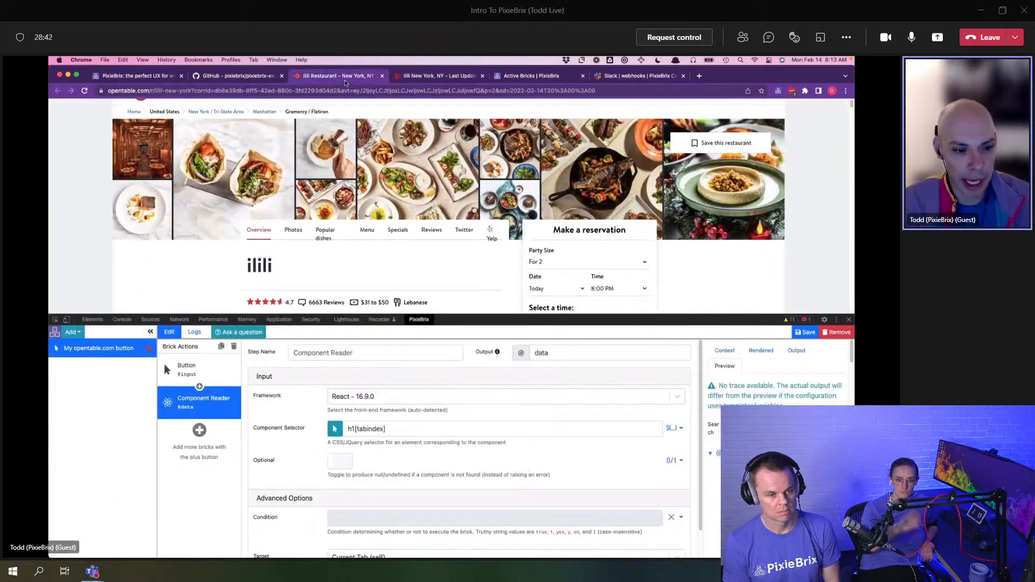
{"action": "left_click", "coordinate": [201, 429]}
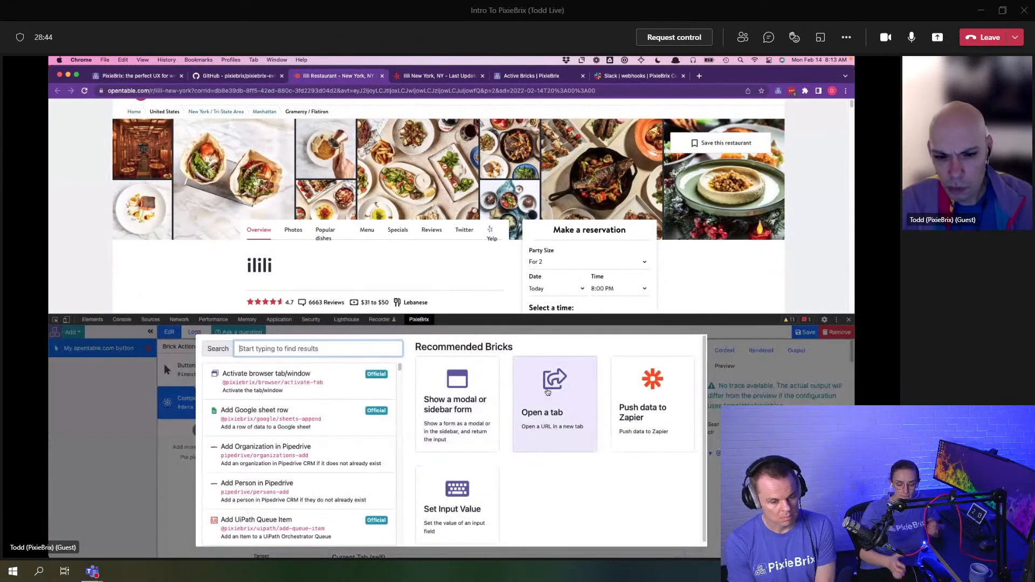
{"action": "left_click", "coordinate": [547, 392]}
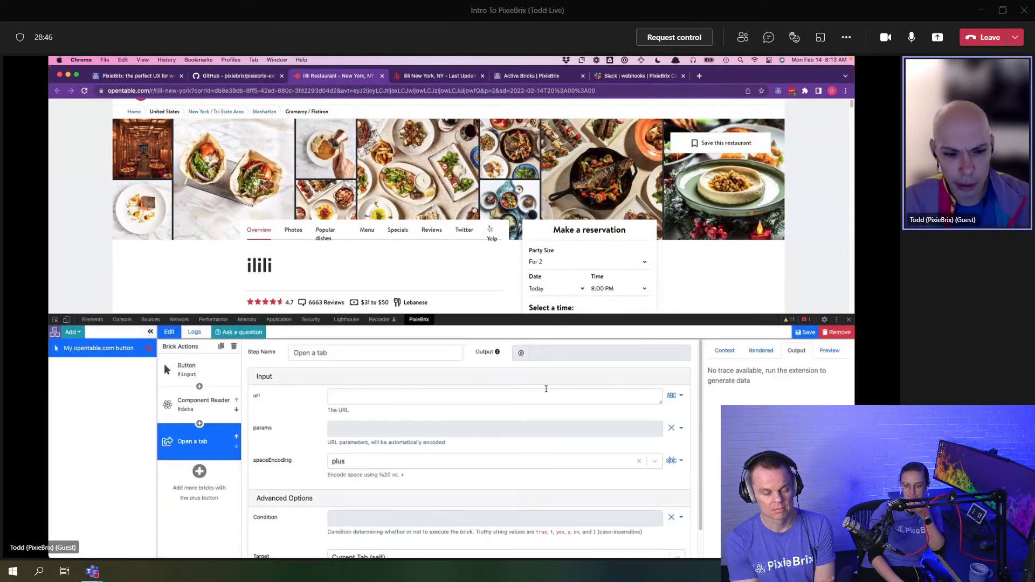
{"action": "left_click", "coordinate": [424, 76]}
{"action": "left_click", "coordinate": [159, 90]}
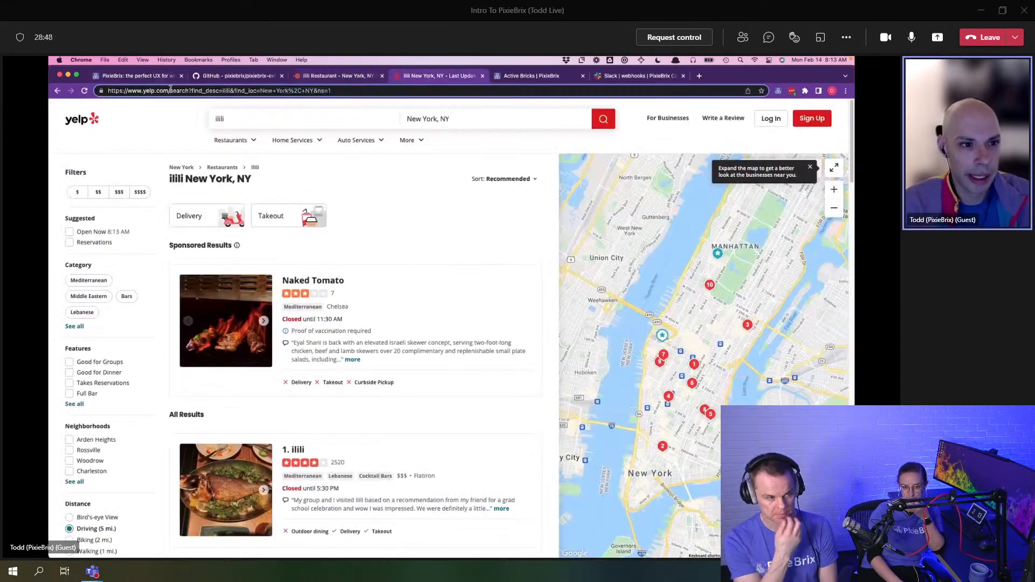
{"action": "left_click", "coordinate": [338, 76]}
{"action": "left_click", "coordinate": [375, 400]}
{"action": "type", "text": "https://www.yelp.com/search"}
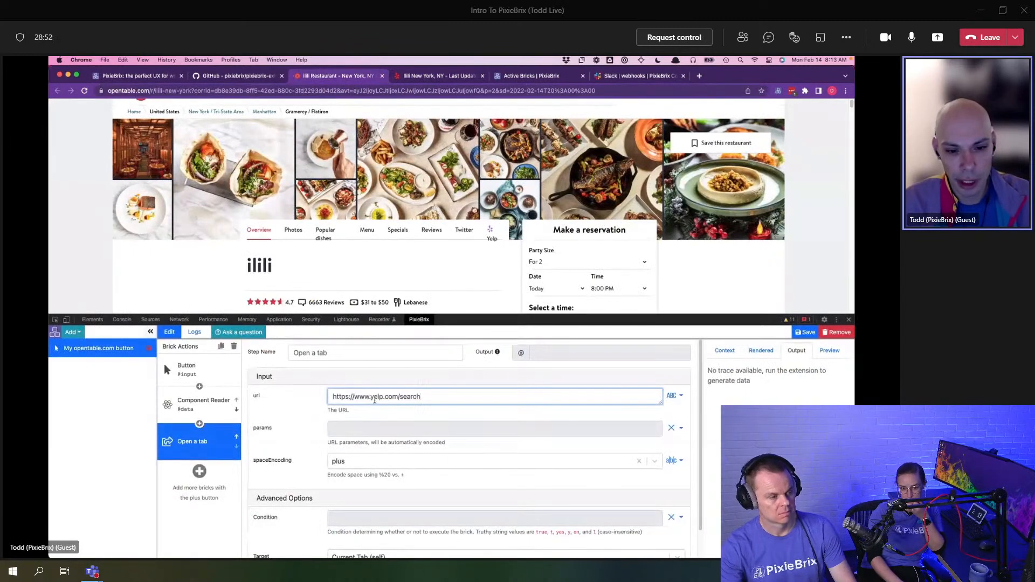
Step: Switch the Open a tab brick's params to object properties and add a first property
{"action": "scroll", "coordinate": [351, 437], "scroll_direction": "down", "scroll_amount": 1}
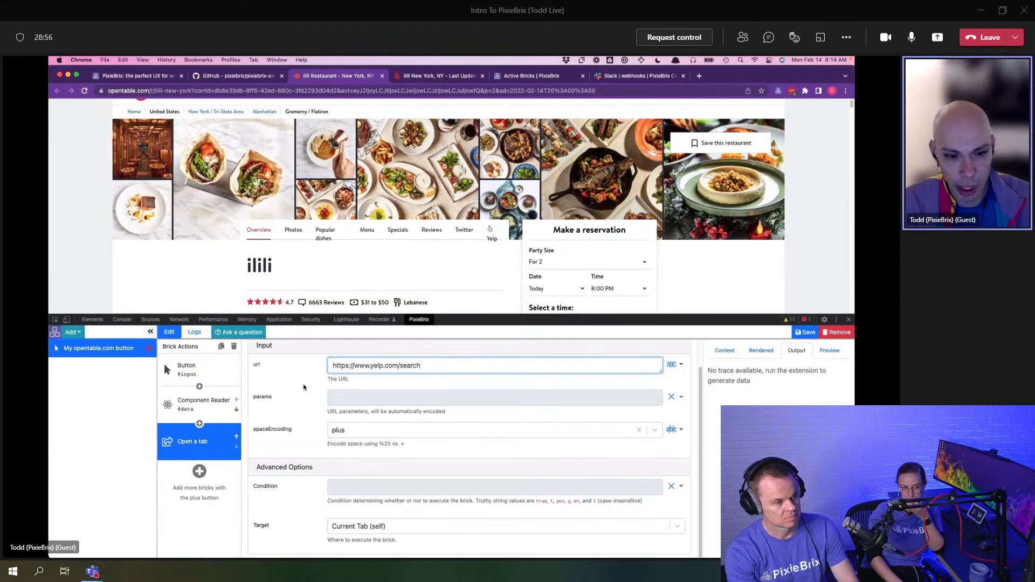
{"action": "left_click", "coordinate": [665, 397]}
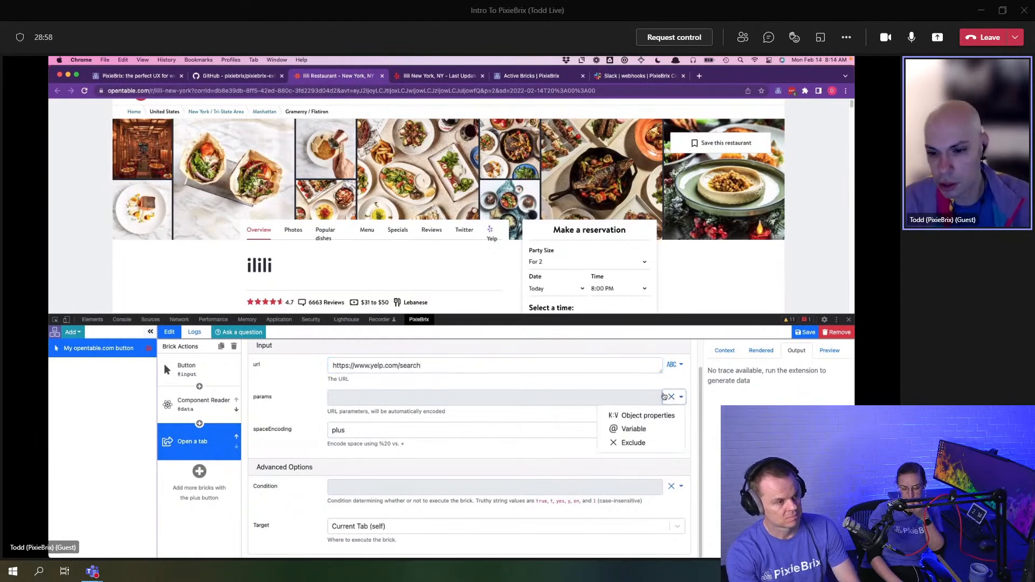
{"action": "left_click", "coordinate": [647, 415]}
{"action": "left_click", "coordinate": [353, 410]}
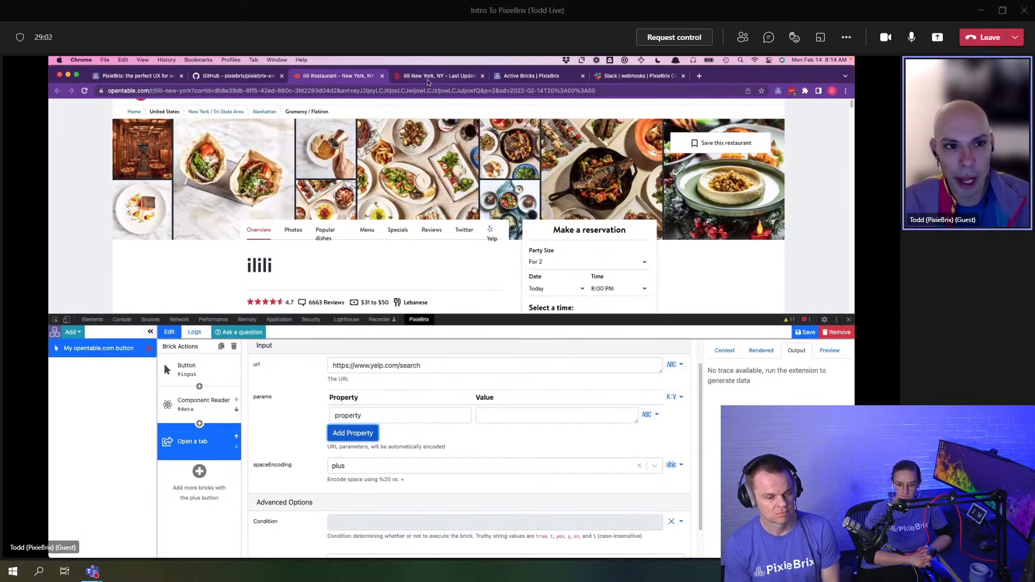
Step: Copy the find_desc parameter name from the Yelp results page's URL and use it as the new property's name
{"action": "left_click", "coordinate": [428, 80]}
{"action": "double_click", "coordinate": [205, 91]}
{"action": "key", "text": "super+c"}
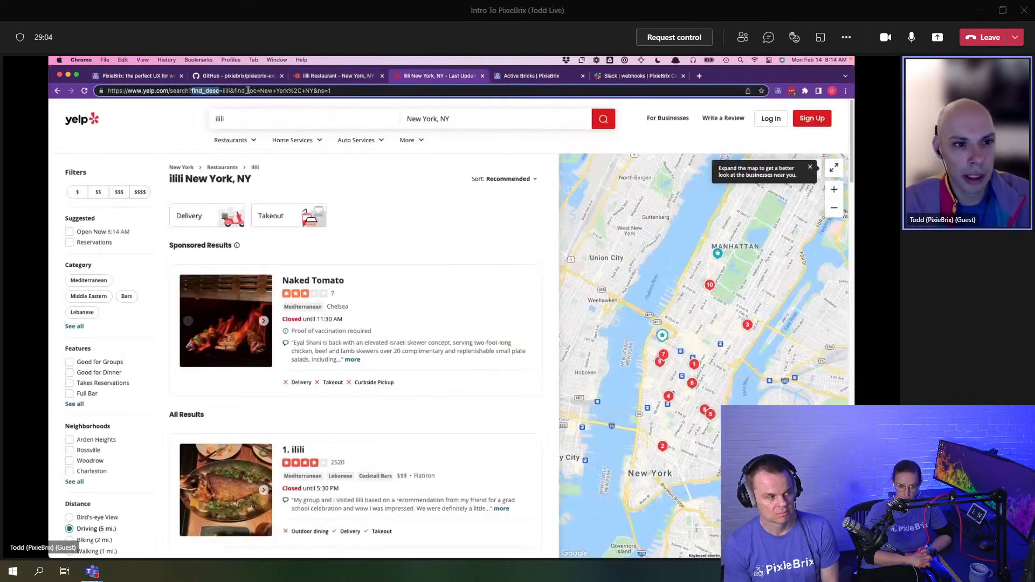
{"action": "left_click", "coordinate": [324, 81]}
{"action": "left_click", "coordinate": [354, 415]}
{"action": "key", "text": "super+v"}
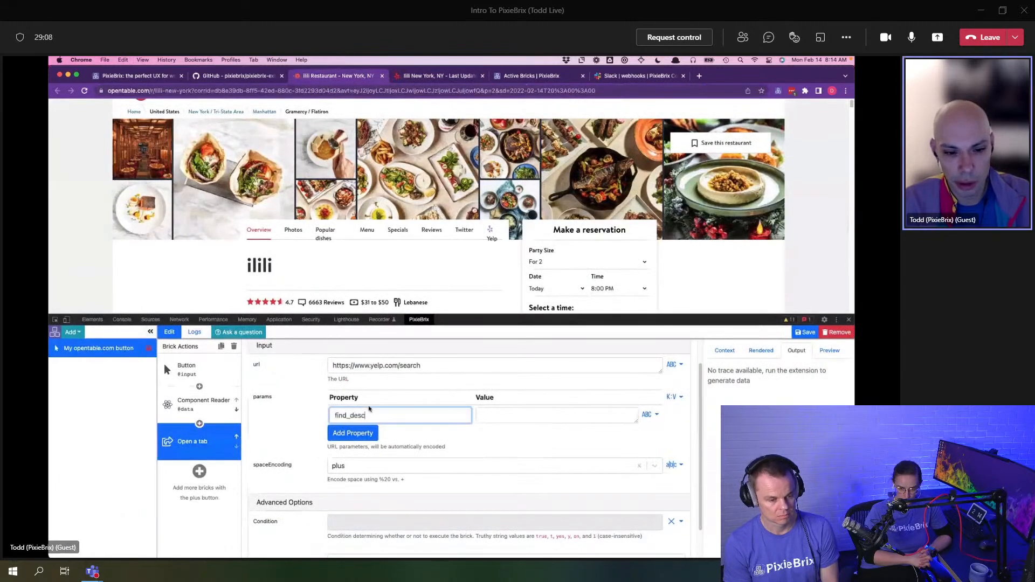
{"action": "left_click", "coordinate": [209, 413]}
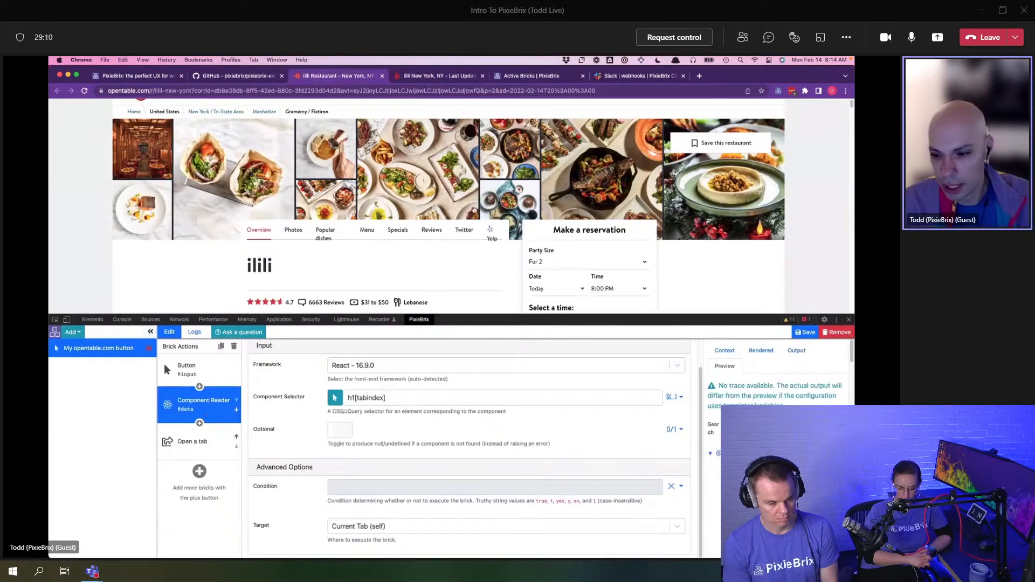
{"action": "left_click", "coordinate": [200, 442]}
{"action": "left_click", "coordinate": [520, 442]}
{"action": "type", "text": "@data.restaurantName"}
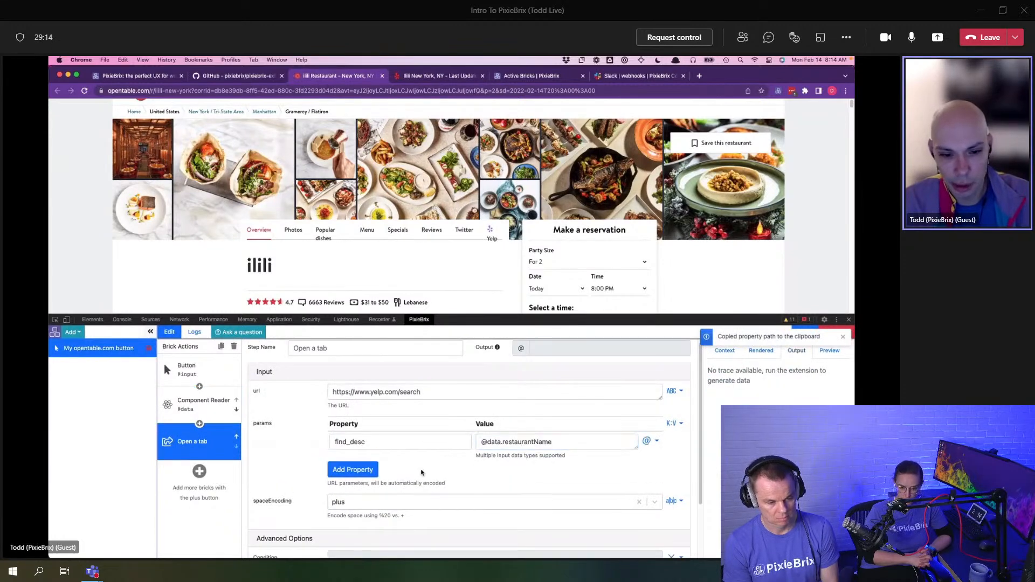
Step: Check the location parameter in the Yelp results URL and add a second params property named find_loc
{"action": "left_click", "coordinate": [353, 470]}
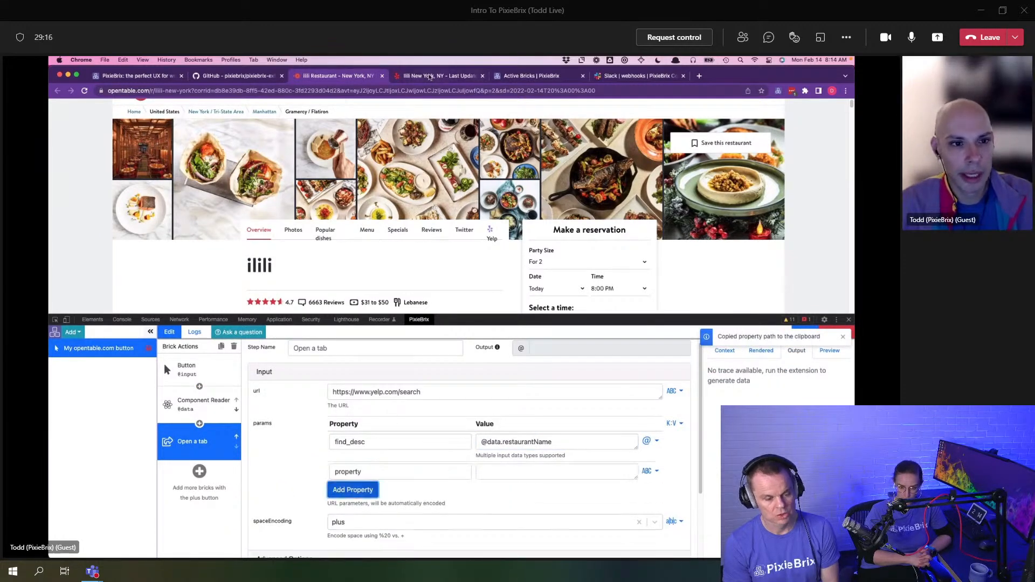
{"action": "left_click", "coordinate": [430, 76]}
{"action": "left_click", "coordinate": [331, 76]}
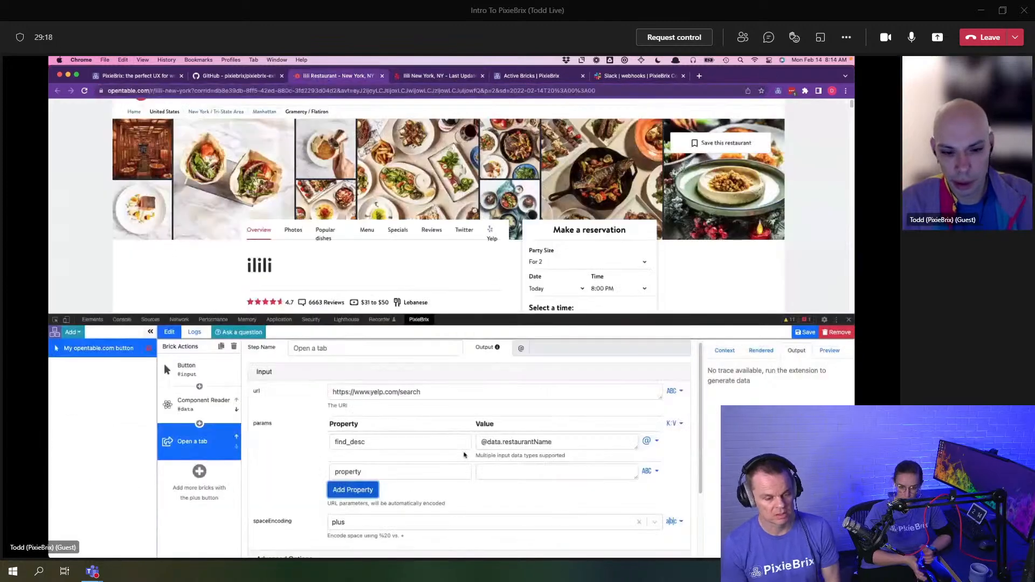
{"action": "left_click", "coordinate": [410, 473]}
{"action": "type", "text": "find_loc"}
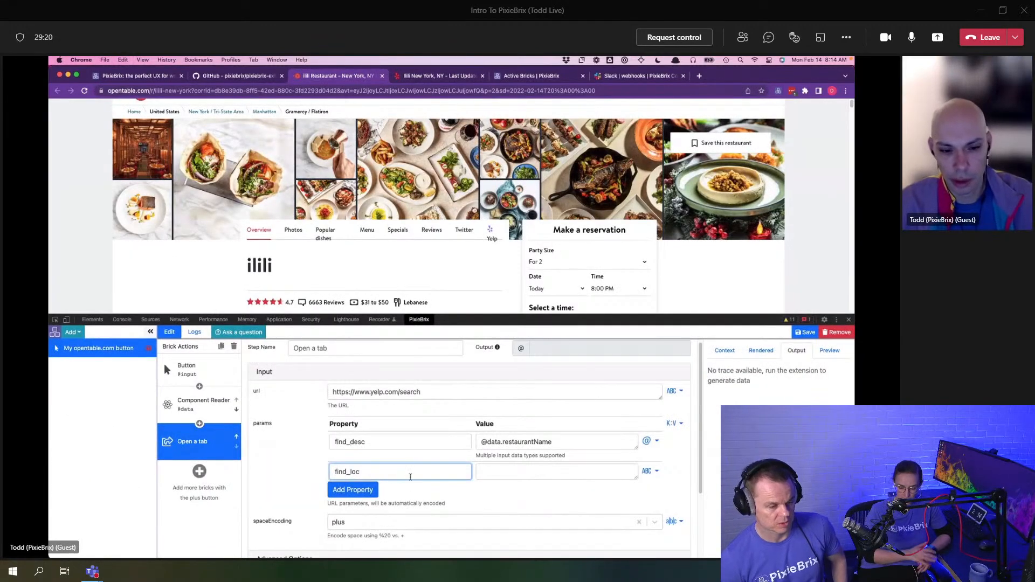
{"action": "left_click", "coordinate": [506, 473]}
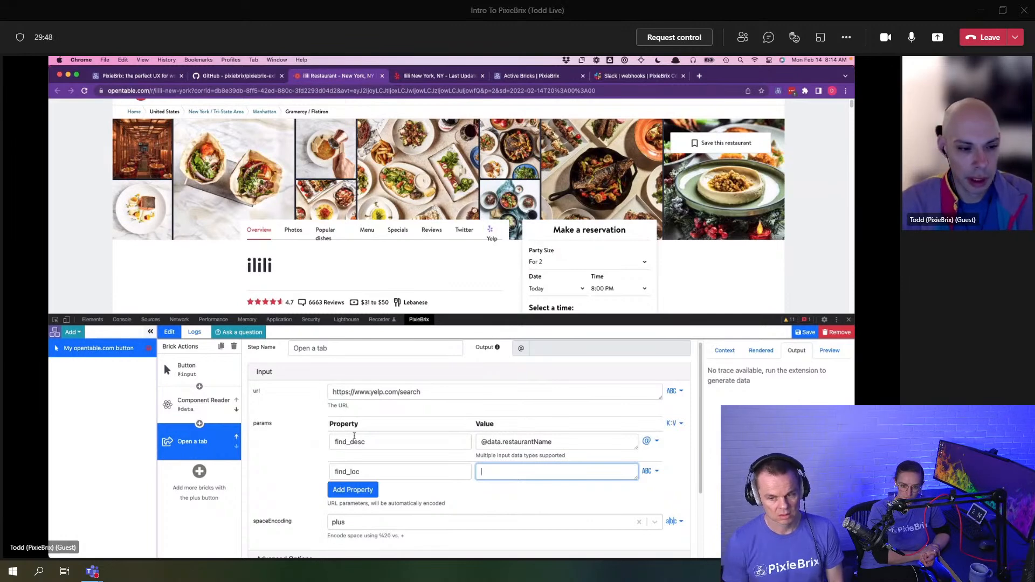
Step: Change the Component Reader brick's output key to details
{"action": "left_click", "coordinate": [187, 369]}
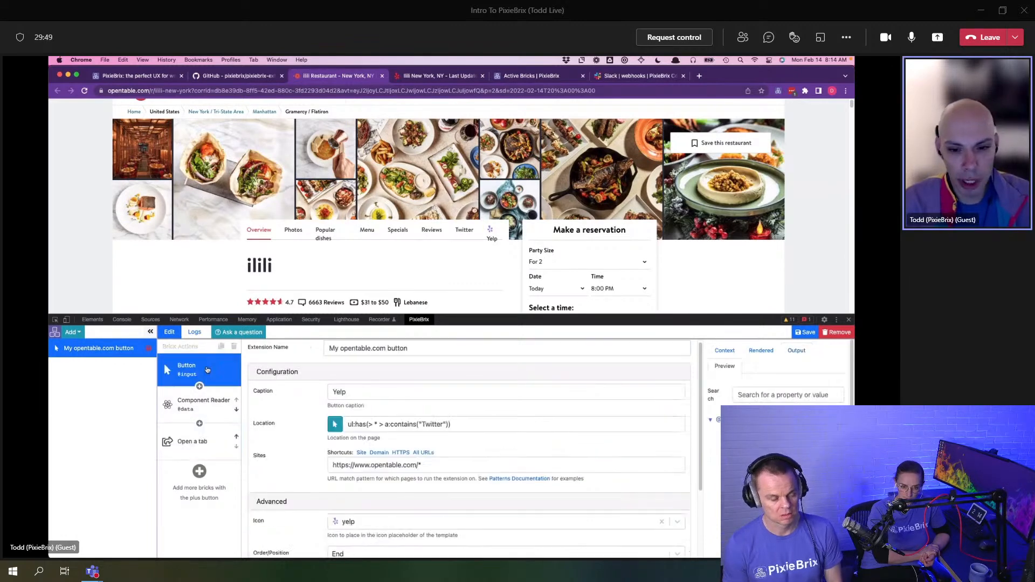
{"action": "left_click", "coordinate": [197, 411]}
{"action": "mouse_move", "coordinate": [498, 349]}
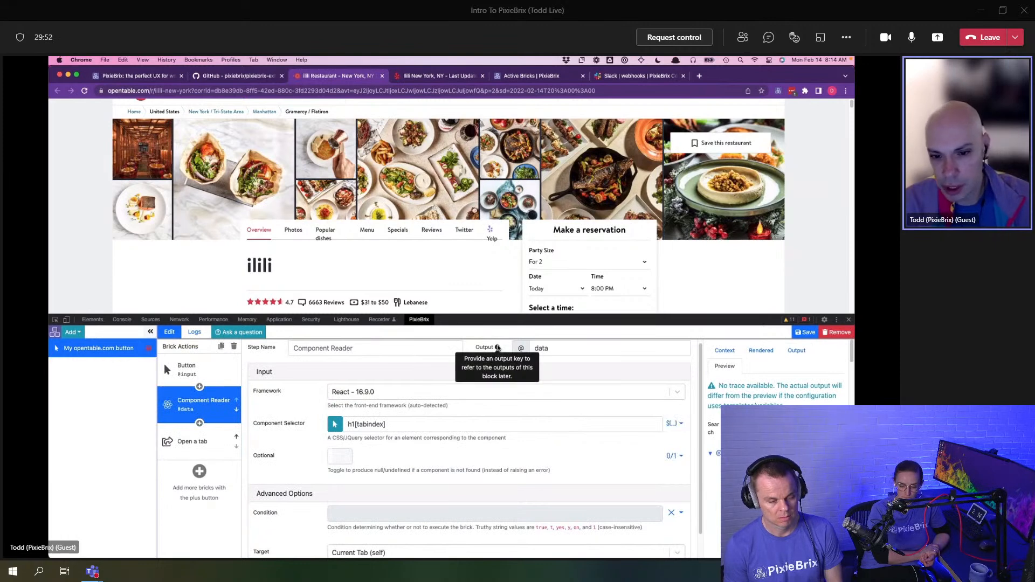
{"action": "left_click", "coordinate": [551, 348]}
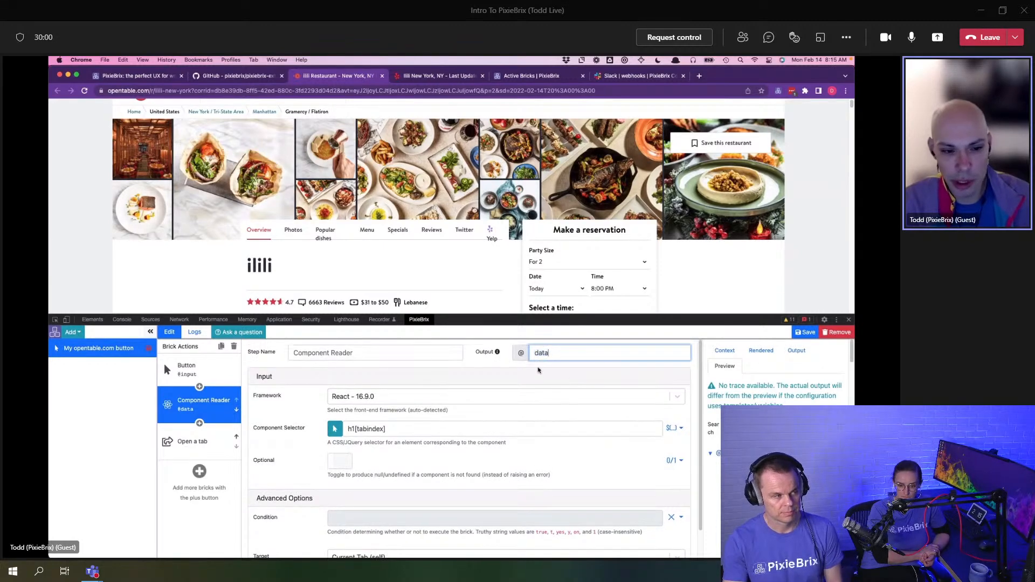
{"action": "double_click", "coordinate": [544, 353]}
{"action": "type", "text": "details"}
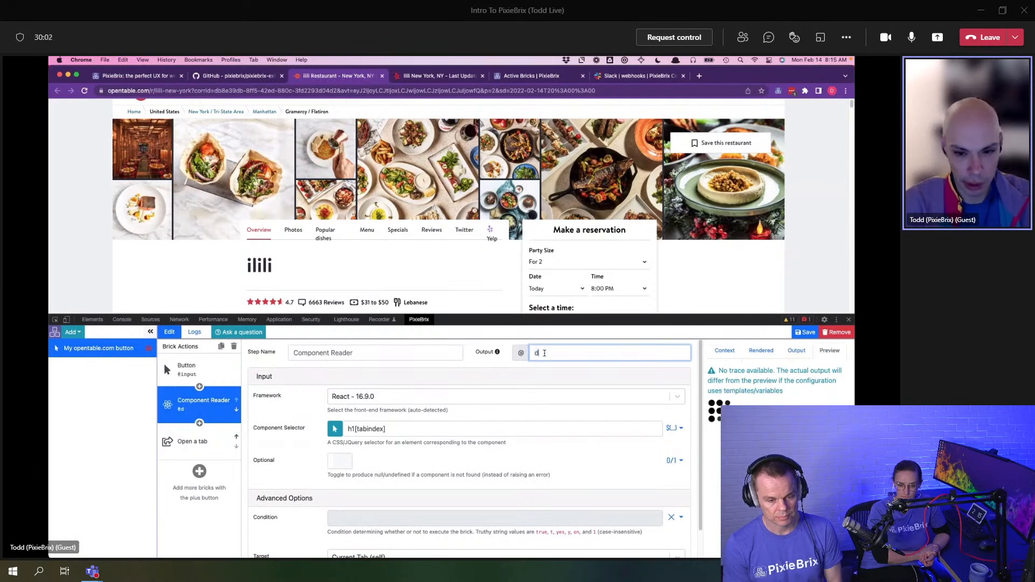
{"action": "left_click", "coordinate": [186, 444]}
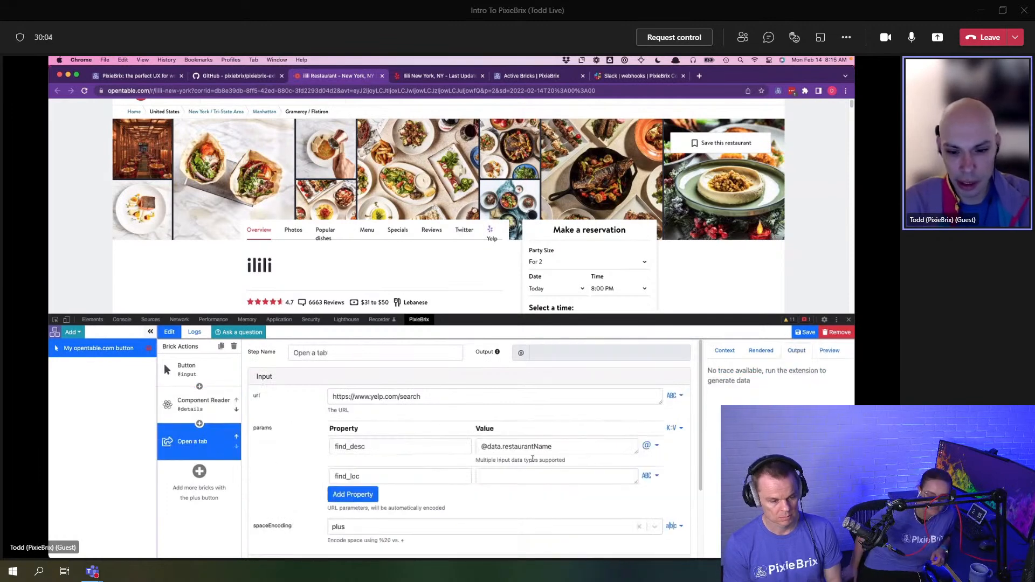
{"action": "left_click", "coordinate": [495, 446]}
{"action": "type", "text": "details"}
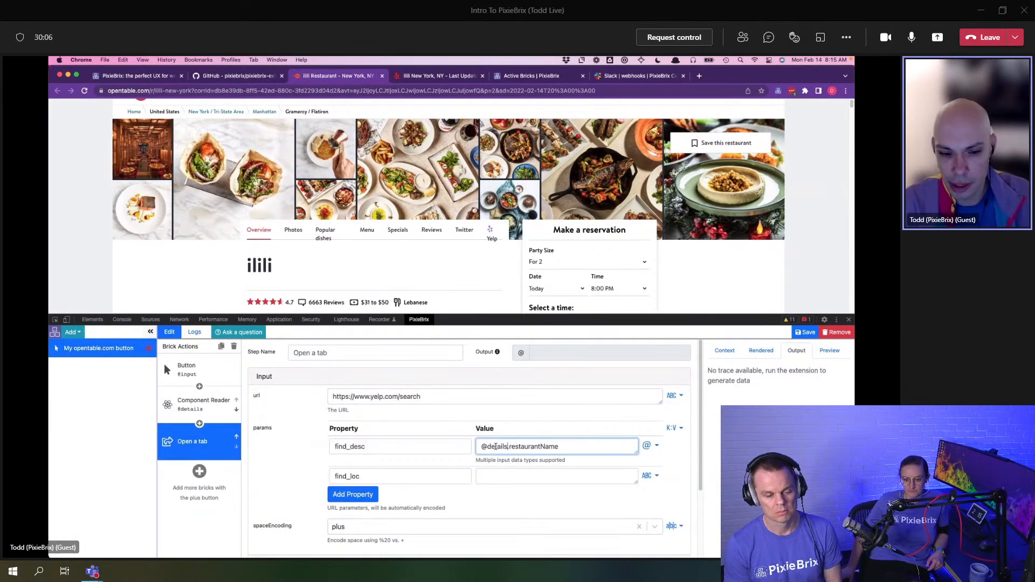
{"action": "left_click", "coordinate": [495, 424]}
Step: Examine the value type options offered for the url and for the find_desc value
{"action": "left_click", "coordinate": [518, 476]}
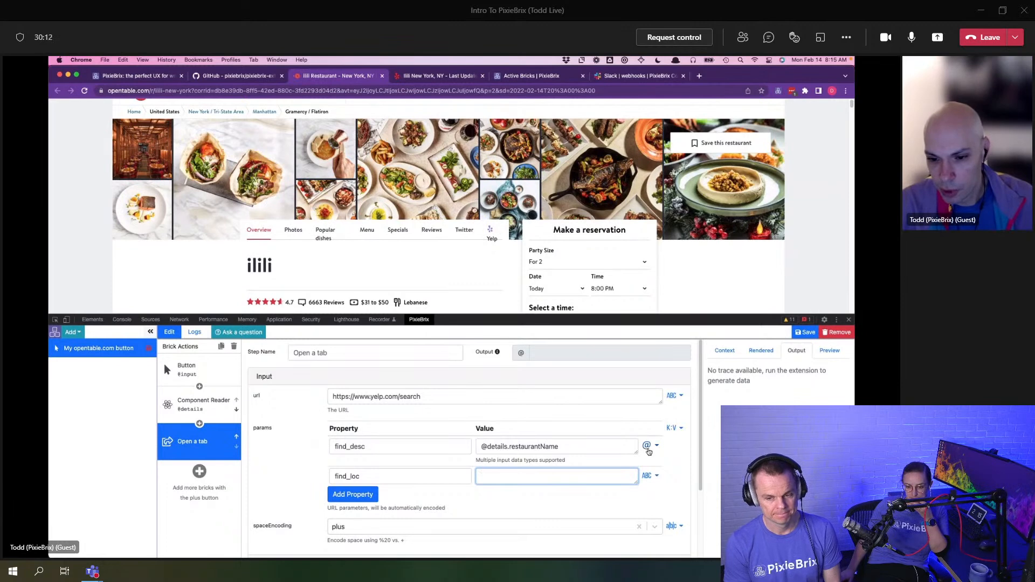
{"action": "left_click", "coordinate": [672, 396]}
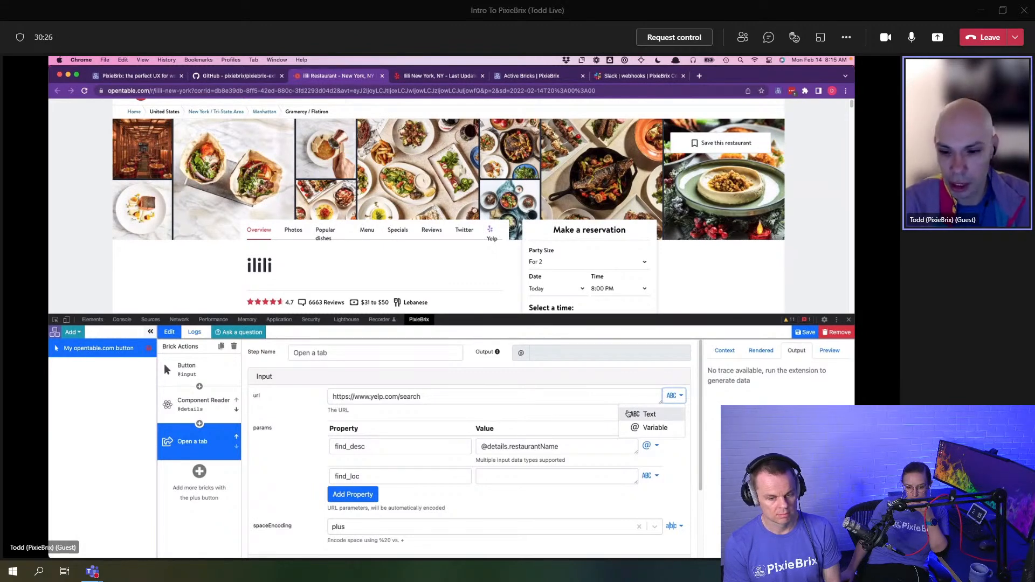
{"action": "left_click", "coordinate": [674, 447]}
{"action": "left_click", "coordinate": [648, 446]}
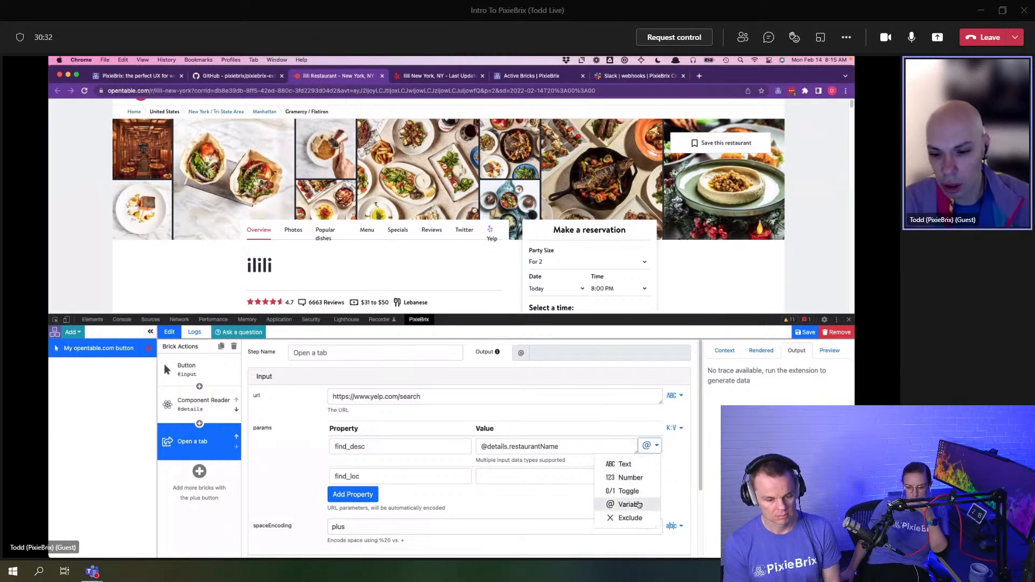
{"action": "left_click", "coordinate": [690, 483]}
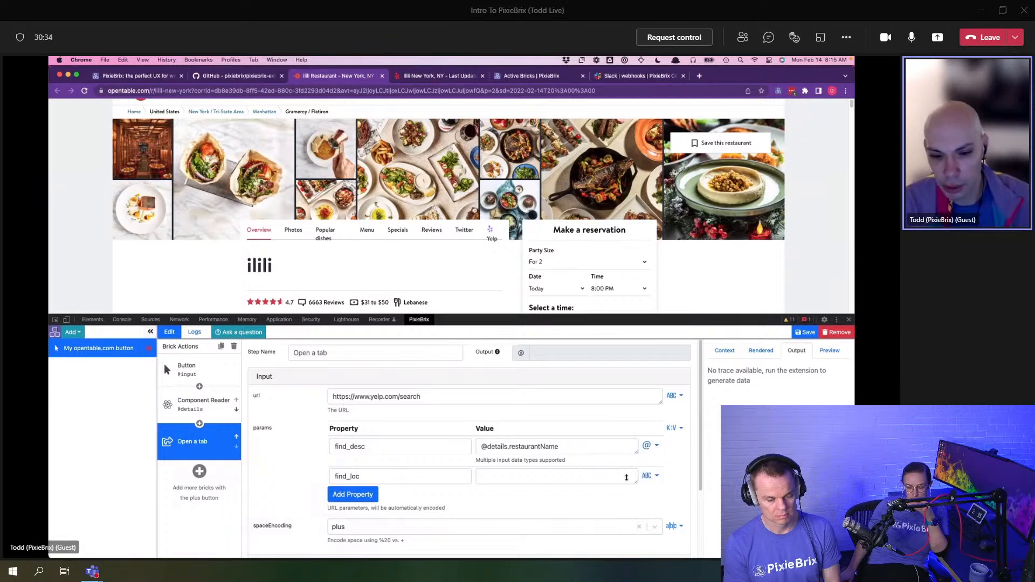
Step: Set the find_loc value to New York, NY, then test the Yelp button on the restaurant page and close the opened results tab
{"action": "left_click", "coordinate": [547, 475]}
{"action": "type", "text": "N"}
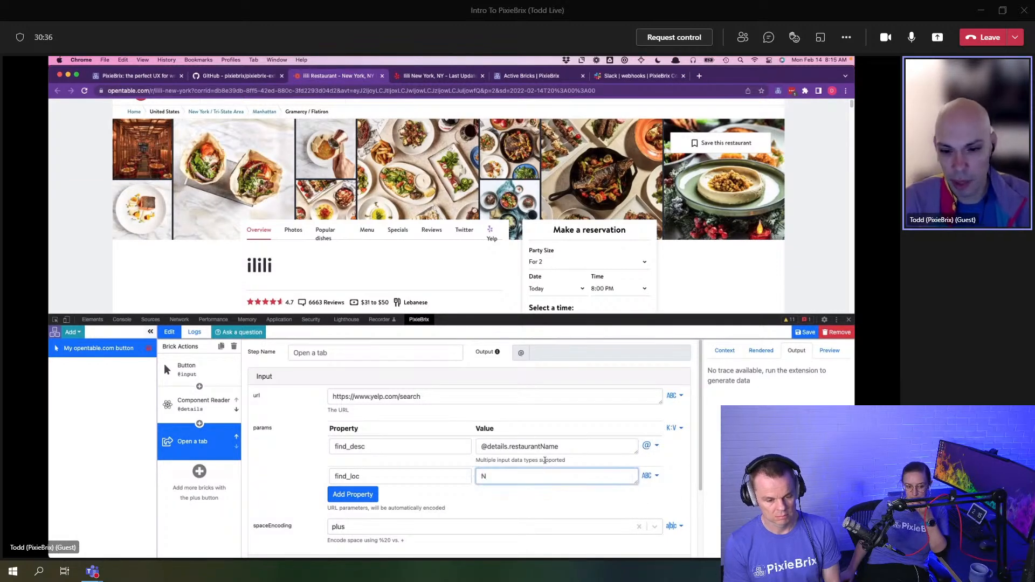
{"action": "type", "text": "ew York, NY"}
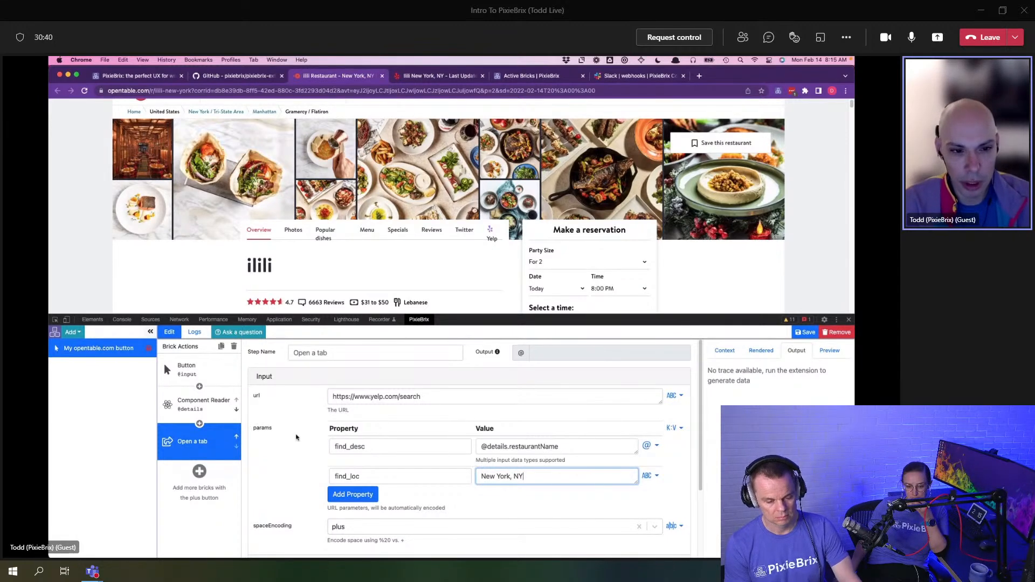
{"action": "left_click", "coordinate": [493, 232]}
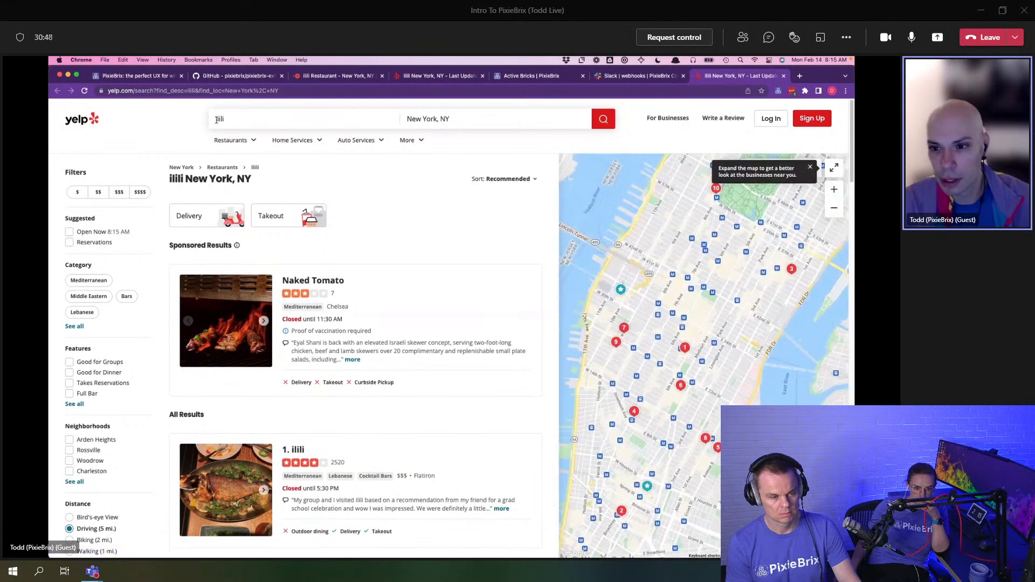
{"action": "left_click", "coordinate": [783, 75]}
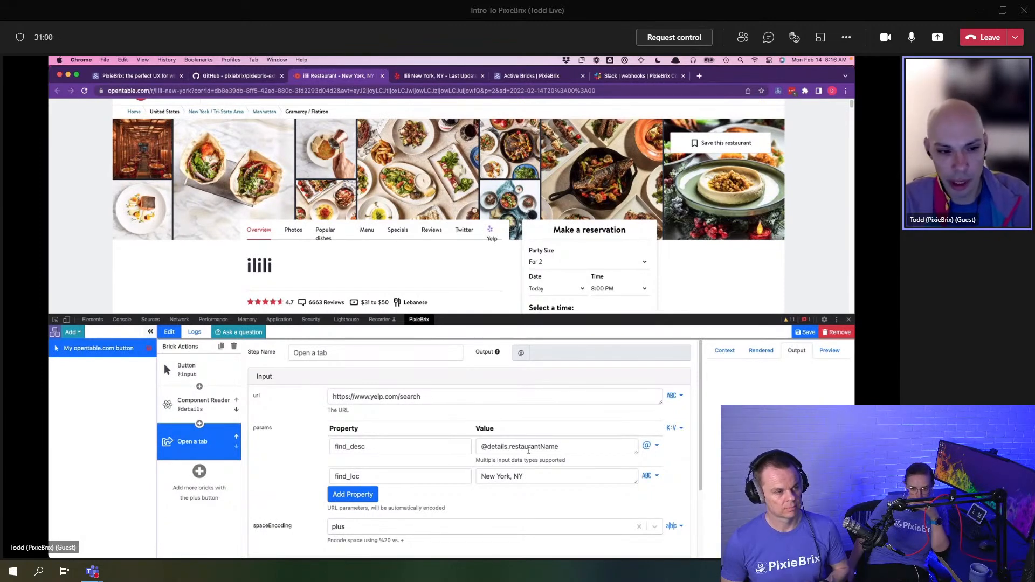
Step: Remove the Open a tab brick and add the Yelp Search in new tab brick after the Component Reader
{"action": "left_click", "coordinate": [234, 348]}
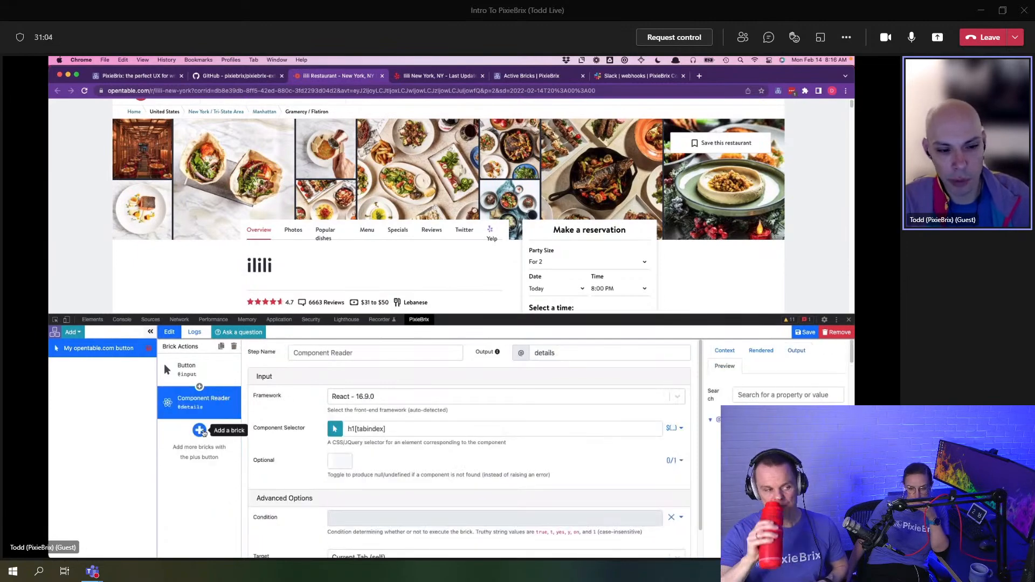
{"action": "left_click", "coordinate": [201, 430]}
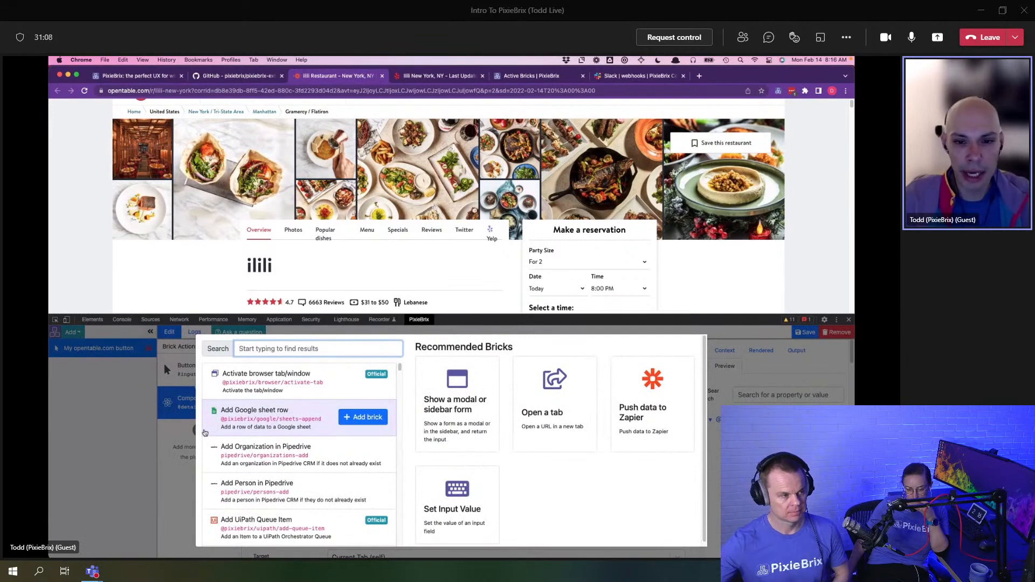
{"action": "type", "text": "yelp"}
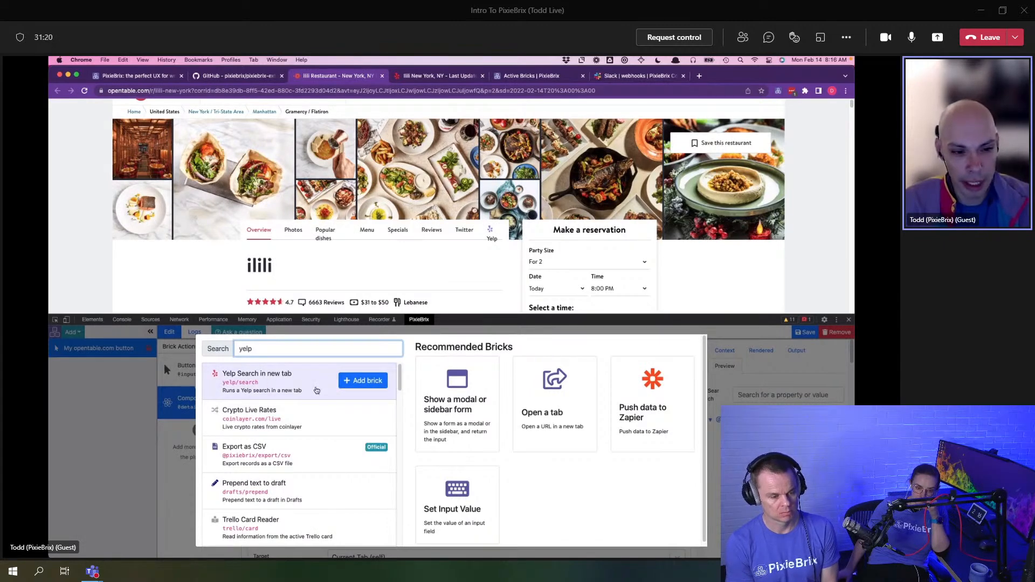
{"action": "left_click", "coordinate": [355, 382]}
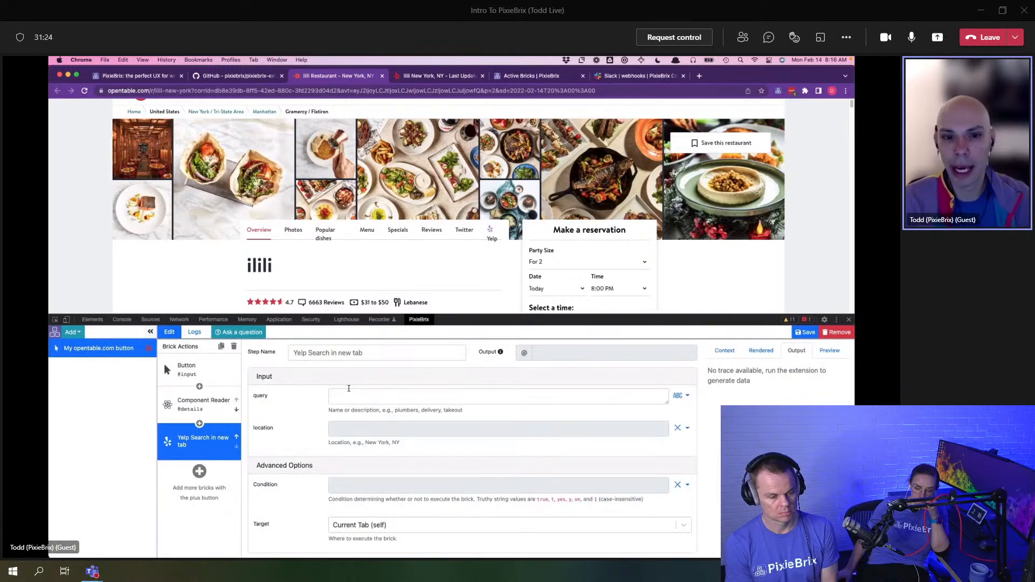
{"action": "left_click", "coordinate": [349, 388]}
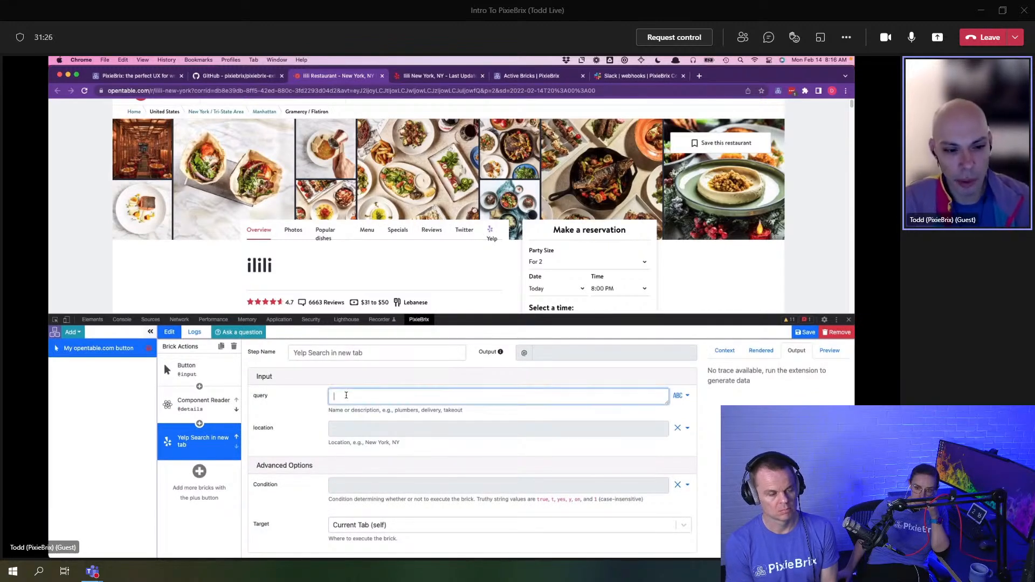
{"action": "left_click", "coordinate": [211, 403]}
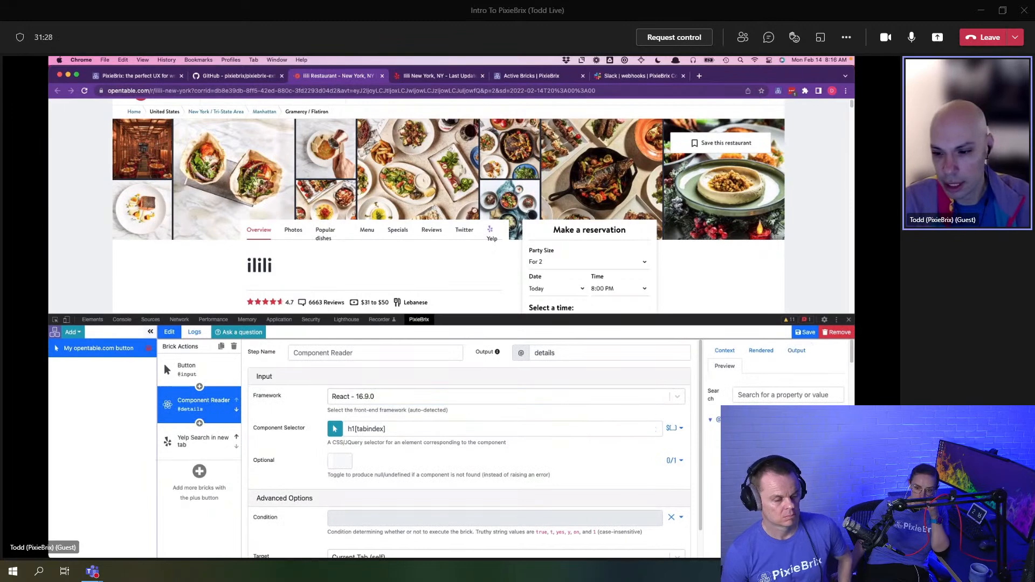
{"action": "left_click", "coordinate": [195, 441]}
{"action": "left_click", "coordinate": [414, 397]}
{"action": "type", "text": "@details.restaurantName"}
{"action": "left_click", "coordinate": [394, 429]}
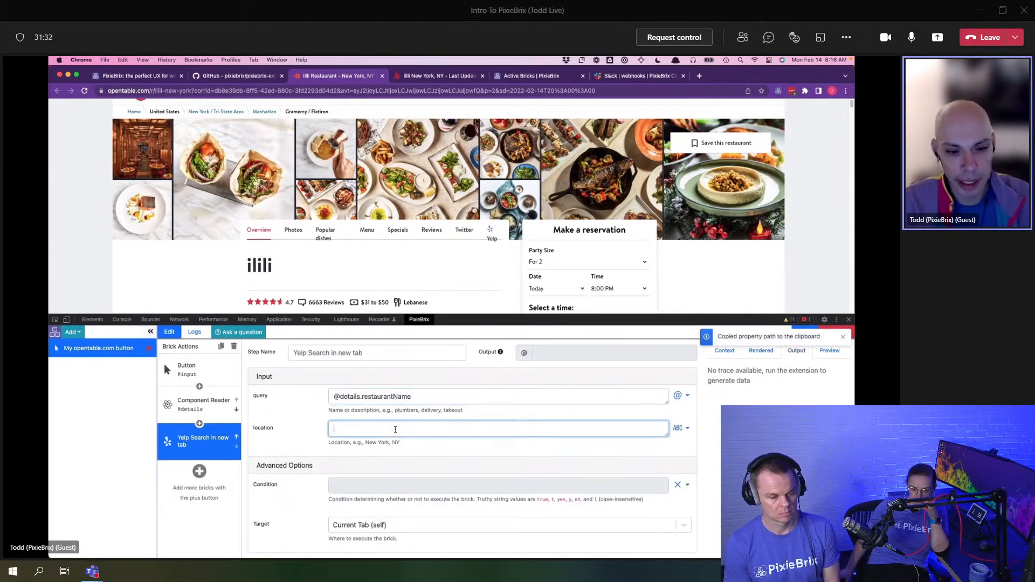
{"action": "type", "text": "New York, NY"}
{"action": "left_click", "coordinate": [332, 399]}
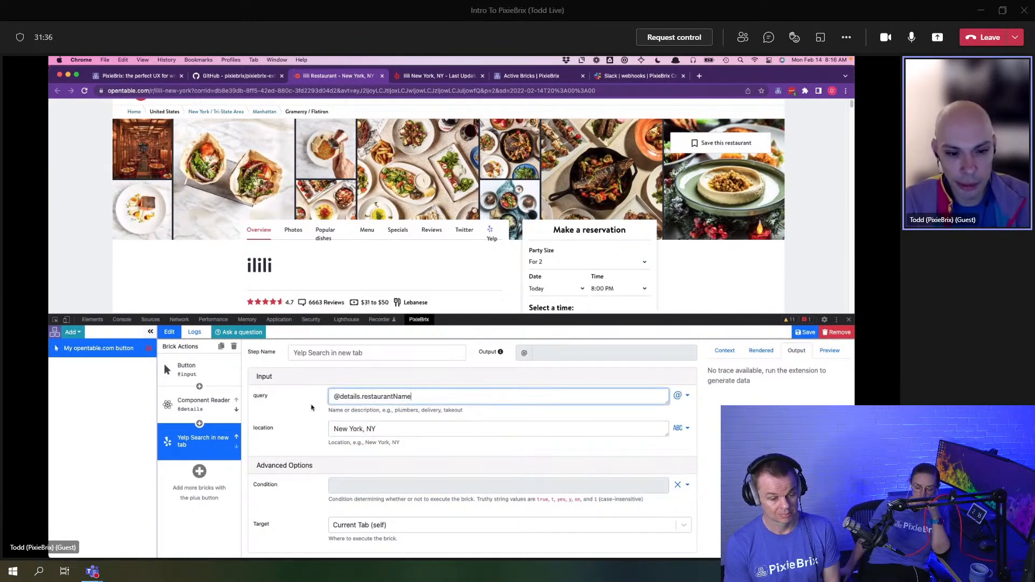
Step: Test the Yelp button on the restaurant page and return to the ilili OpenTable page
{"action": "left_click", "coordinate": [488, 236]}
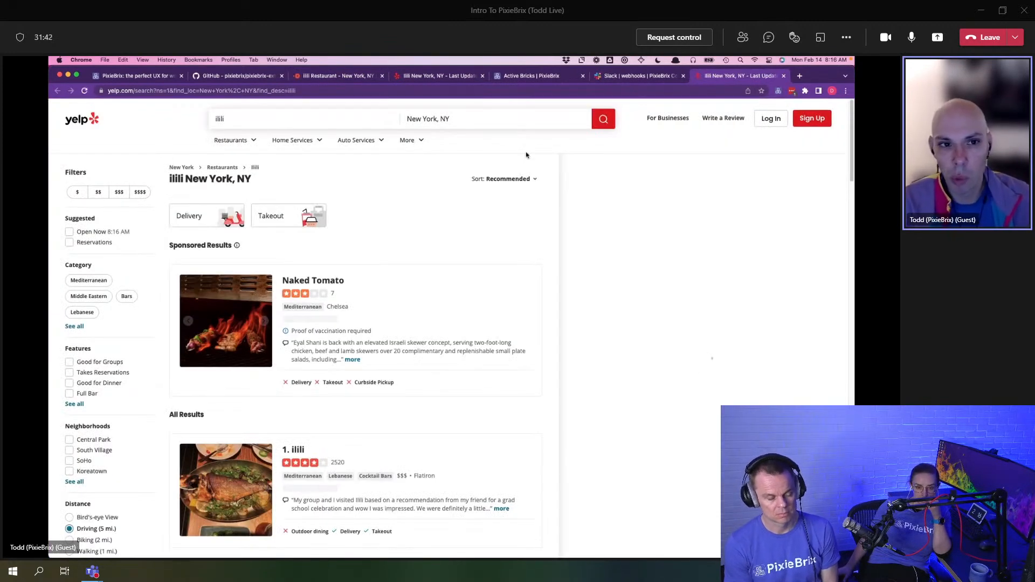
{"action": "left_click", "coordinate": [367, 77]}
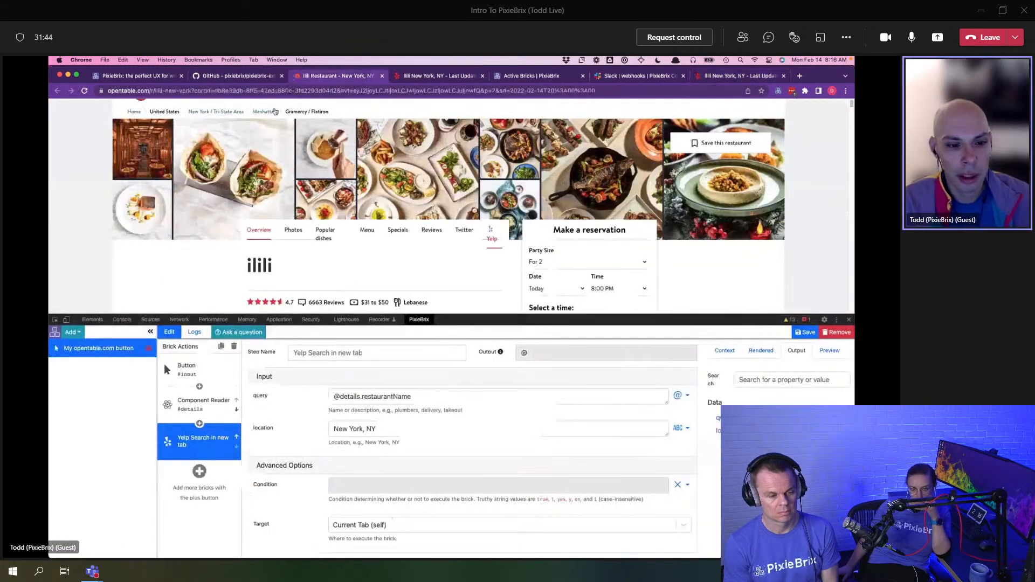
Step: Add the Google Search in new tab brick after the Yelp Search in new tab brick
{"action": "left_click", "coordinate": [202, 471]}
{"action": "type", "text": "gogle"}
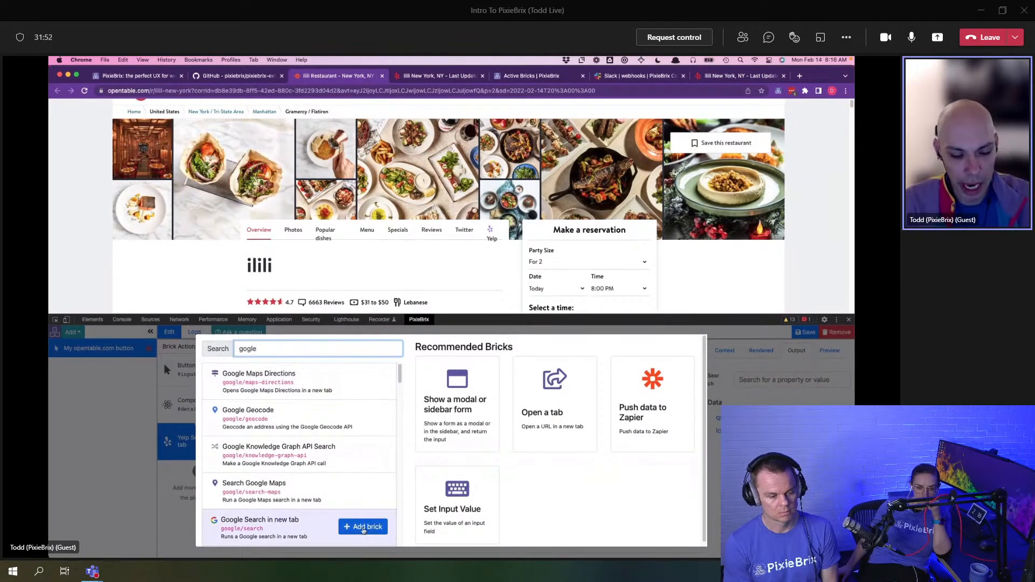
{"action": "left_click", "coordinate": [282, 533]}
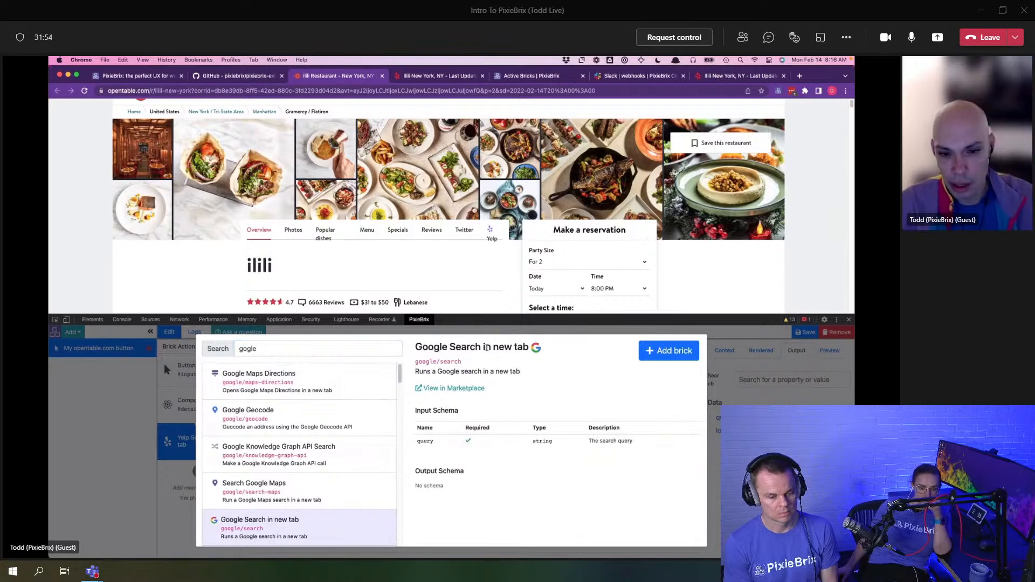
{"action": "left_click", "coordinate": [671, 352]}
{"action": "left_click", "coordinate": [339, 399]}
{"action": "type", "text": "{{@details.restaurantName}"}
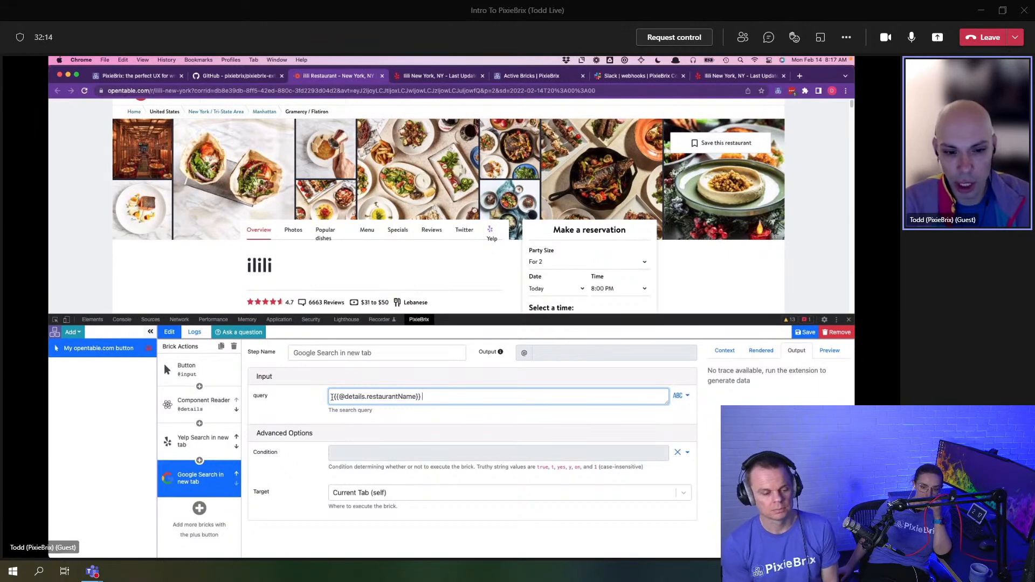
{"action": "type", "text": "reviews"}
{"action": "left_click", "coordinate": [302, 418]}
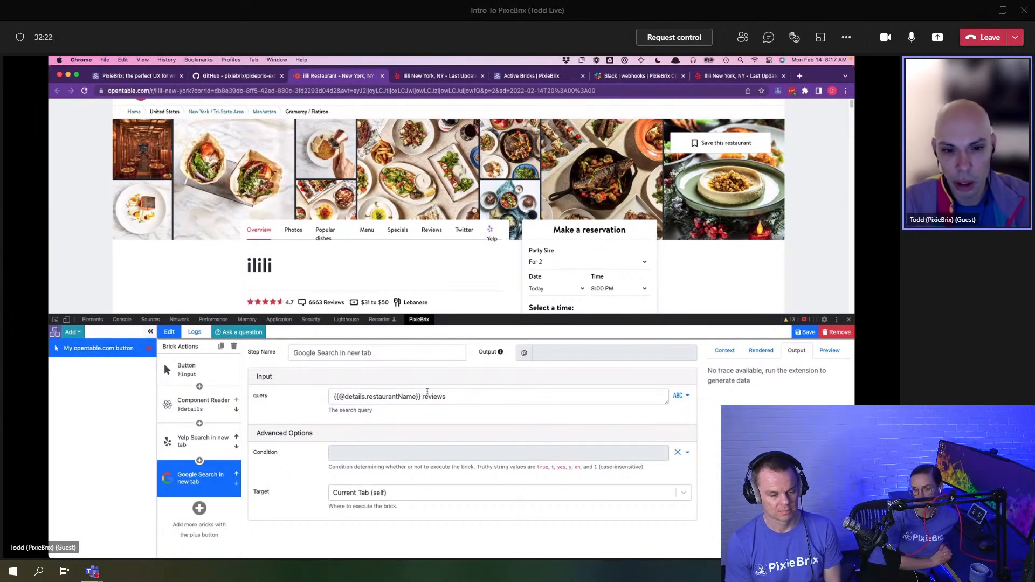
Step: Test the Yelp button on the ilili page, check the Yelp and Google result tabs, and close them
{"action": "left_click", "coordinate": [494, 237]}
{"action": "left_click", "coordinate": [699, 77]}
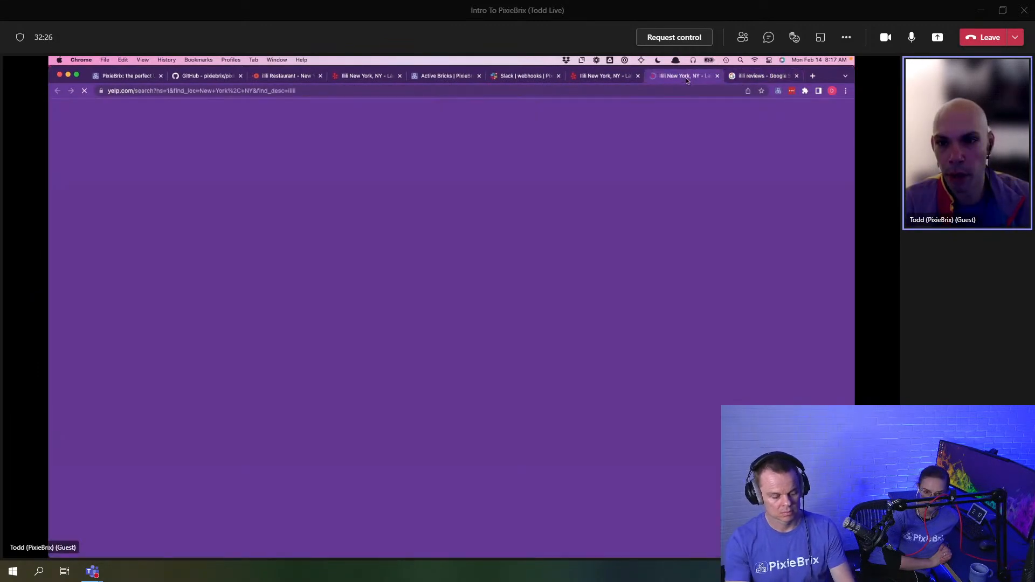
{"action": "left_click", "coordinate": [638, 76]}
{"action": "left_click", "coordinate": [638, 76]}
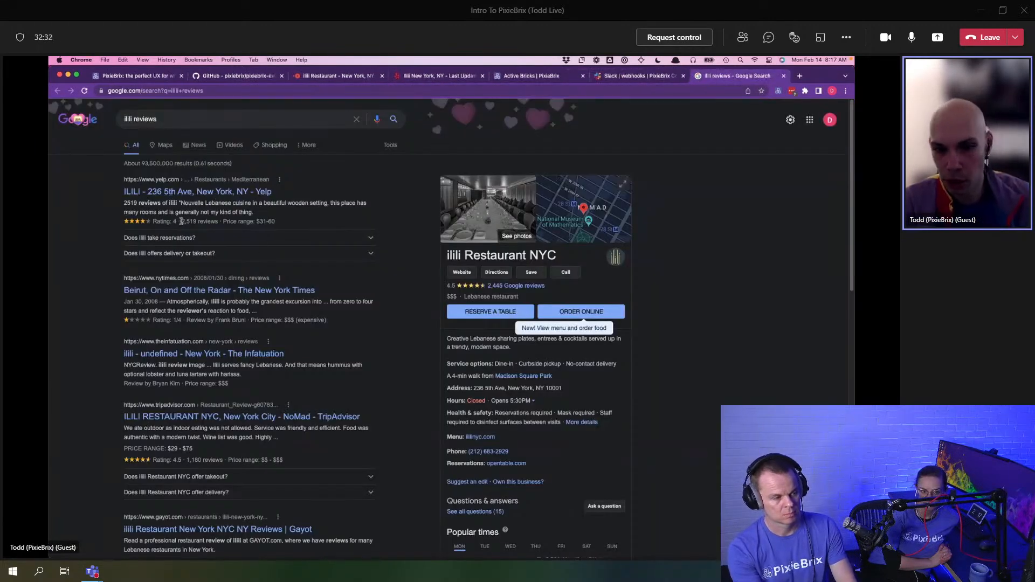
{"action": "left_click", "coordinate": [784, 76]}
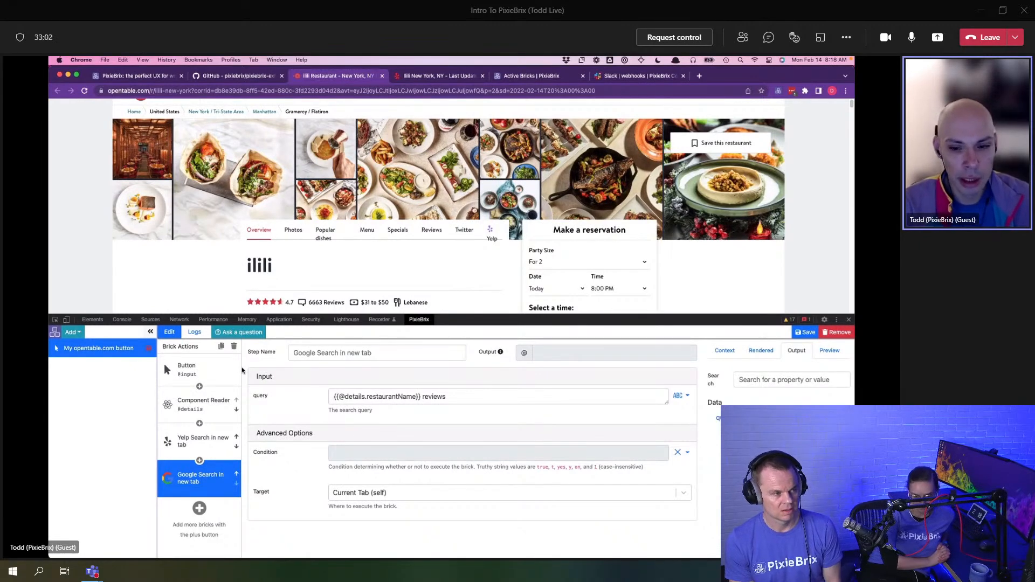
Step: Review the Button and Component Reader configurations and look at the available options for asking a question
{"action": "left_click", "coordinate": [221, 379]}
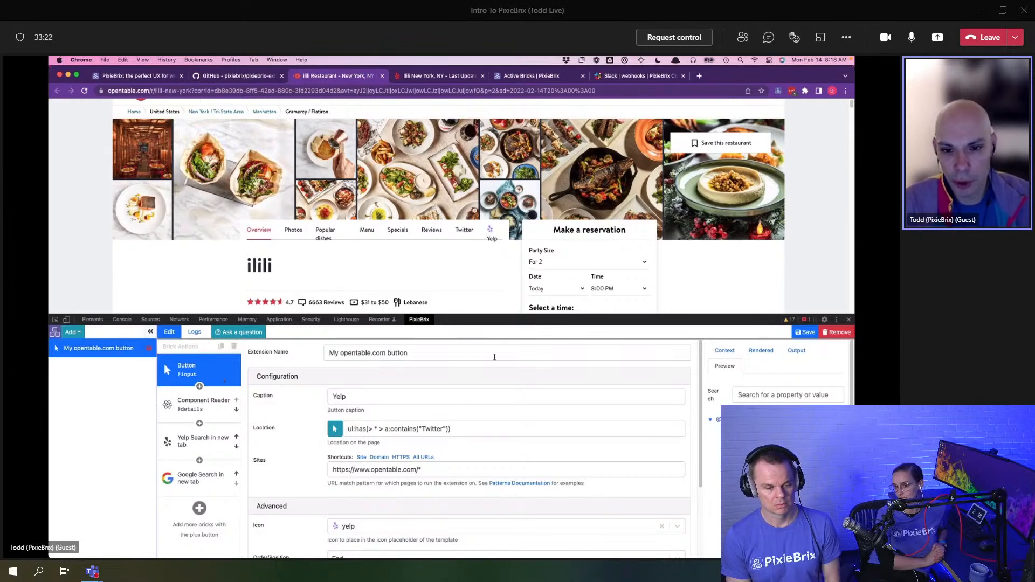
{"action": "left_click", "coordinate": [201, 403]}
{"action": "scroll", "coordinate": [781, 372], "scroll_direction": "down", "scroll_amount": 5}
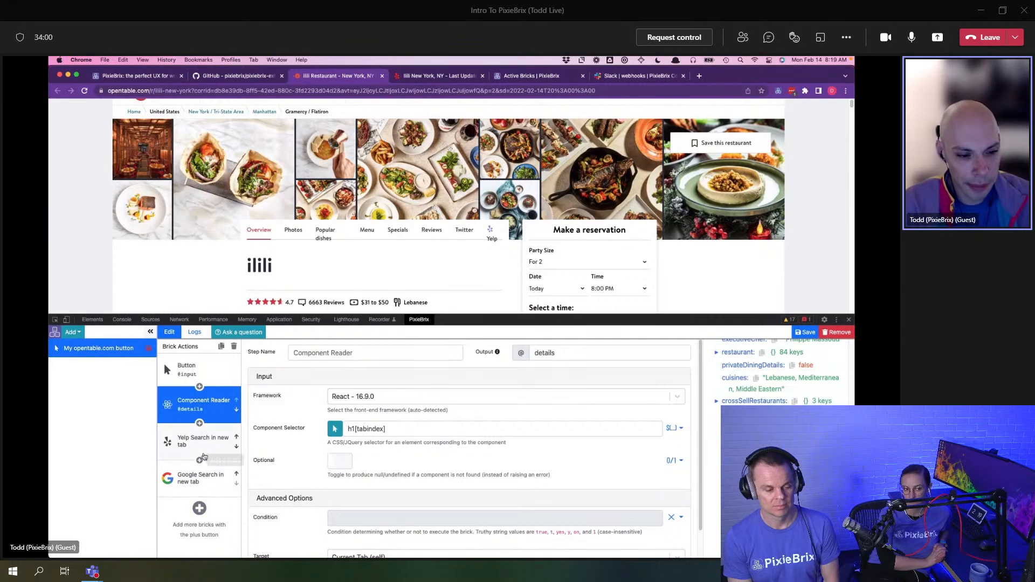
{"action": "left_click", "coordinate": [246, 332]}
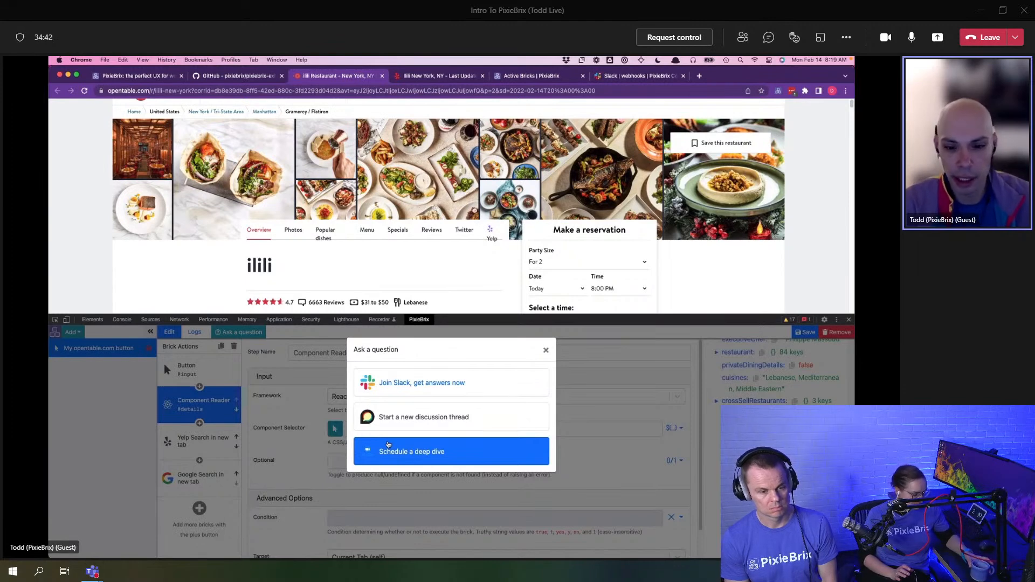
{"action": "left_click", "coordinate": [547, 351]}
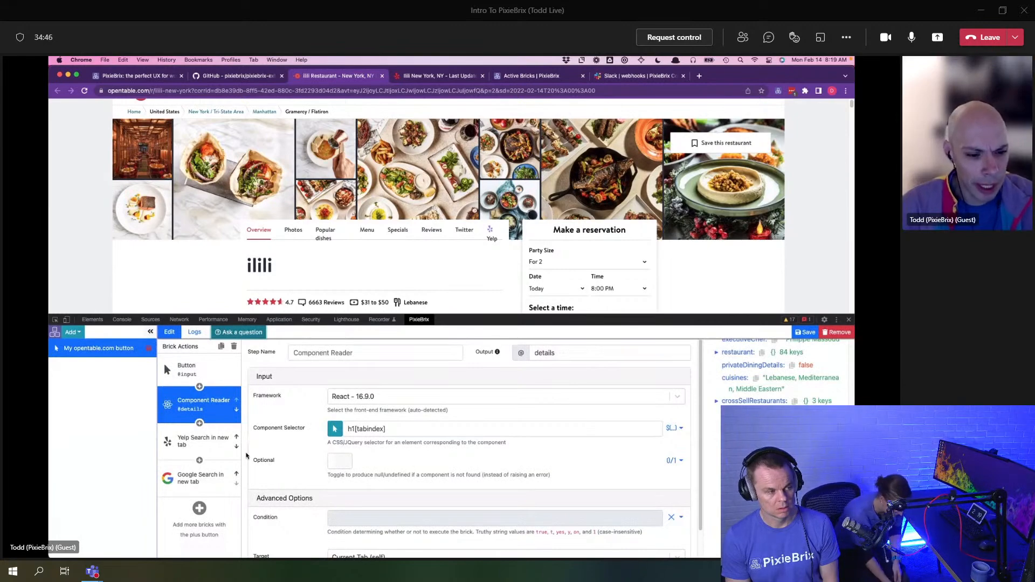
Step: Search the bricks for Google and view the Google Search in new tab brick's Marketplace page
{"action": "left_click", "coordinate": [199, 508]}
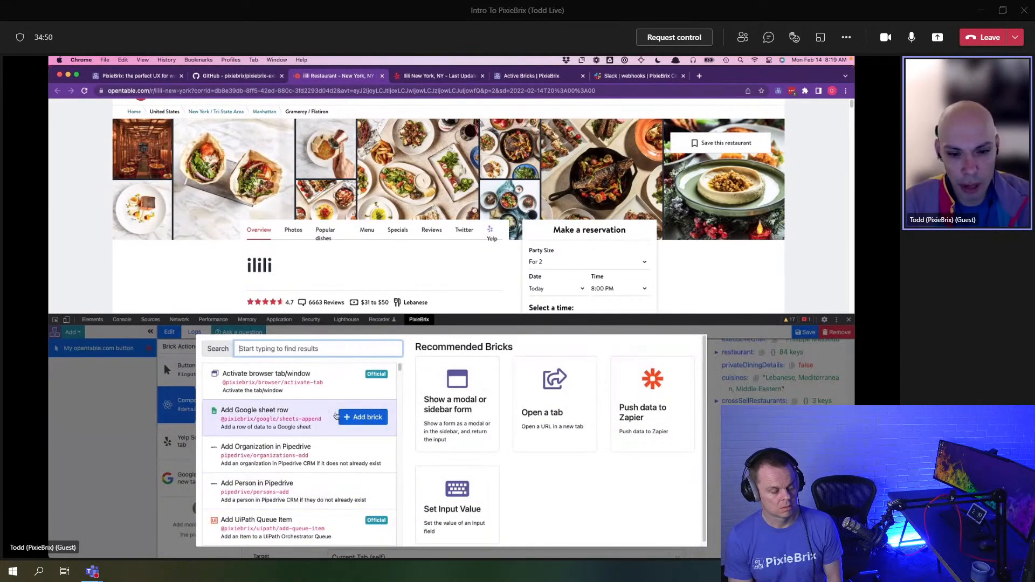
{"action": "type", "text": "gogle"}
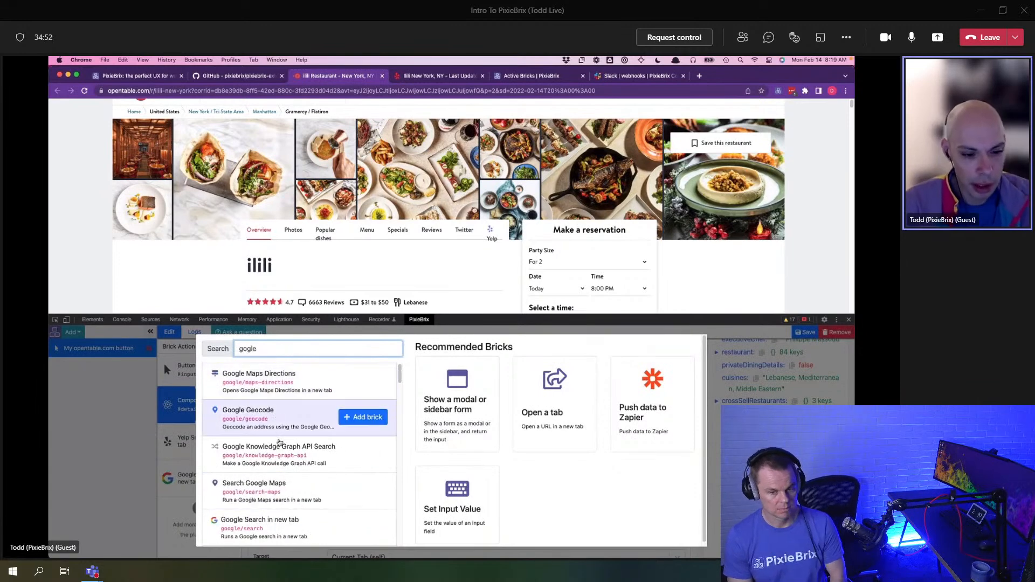
{"action": "left_click", "coordinate": [291, 526]}
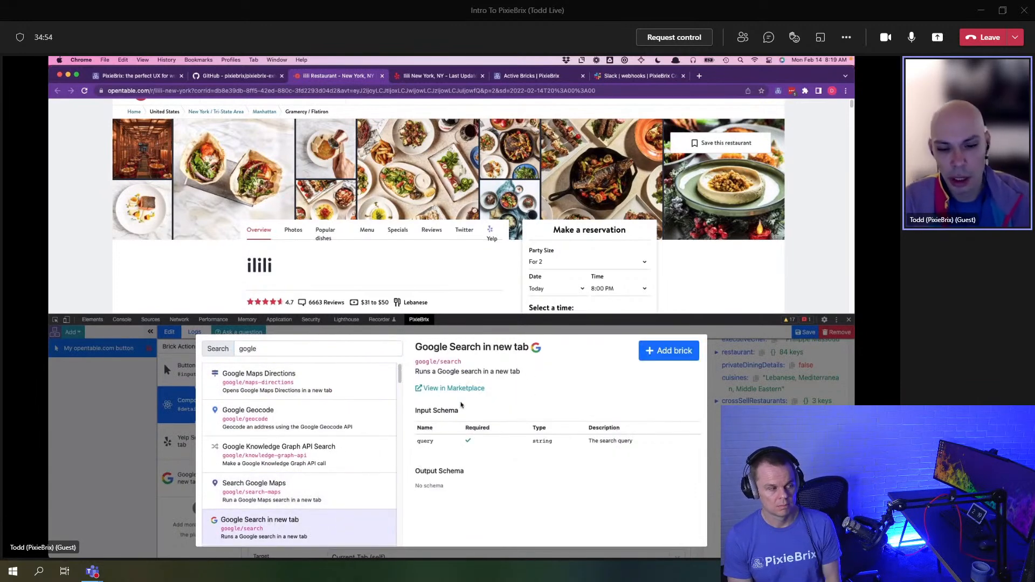
{"action": "left_click", "coordinate": [436, 390]}
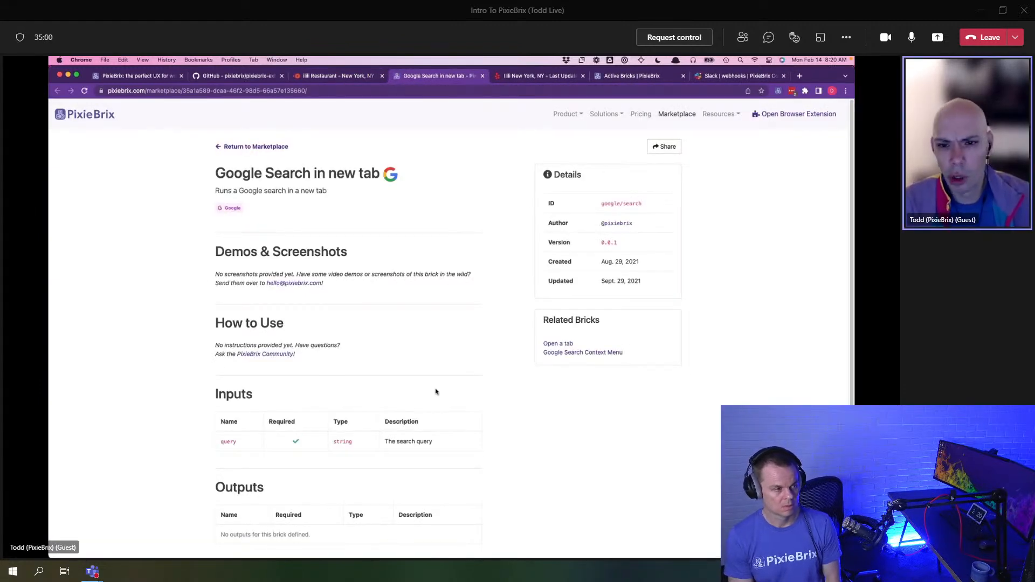
Step: Return to the Marketplace and read the usage instructions and inputs of the Slack Send Simple Message brick
{"action": "left_click", "coordinate": [256, 146]}
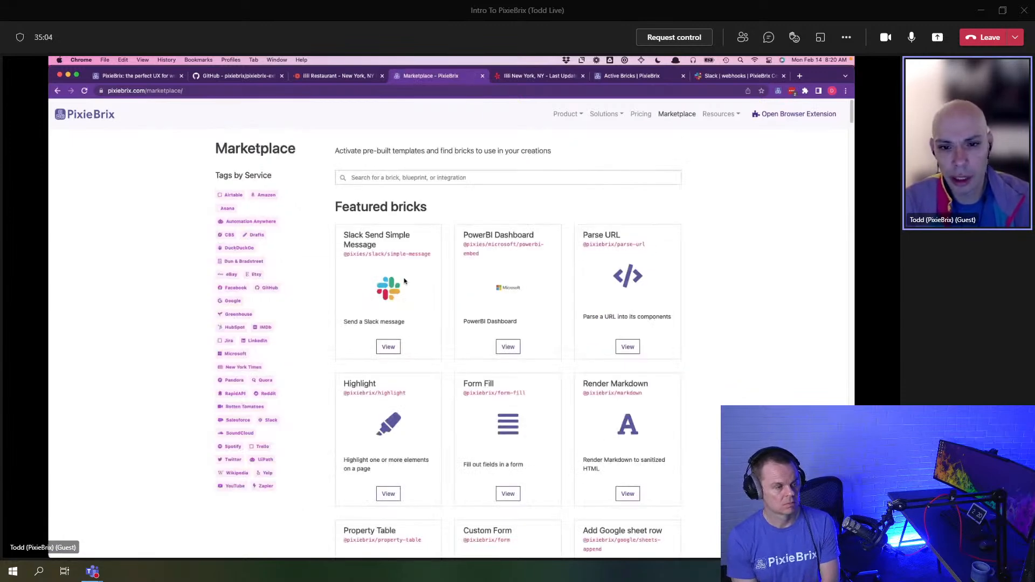
{"action": "left_click", "coordinate": [393, 345]}
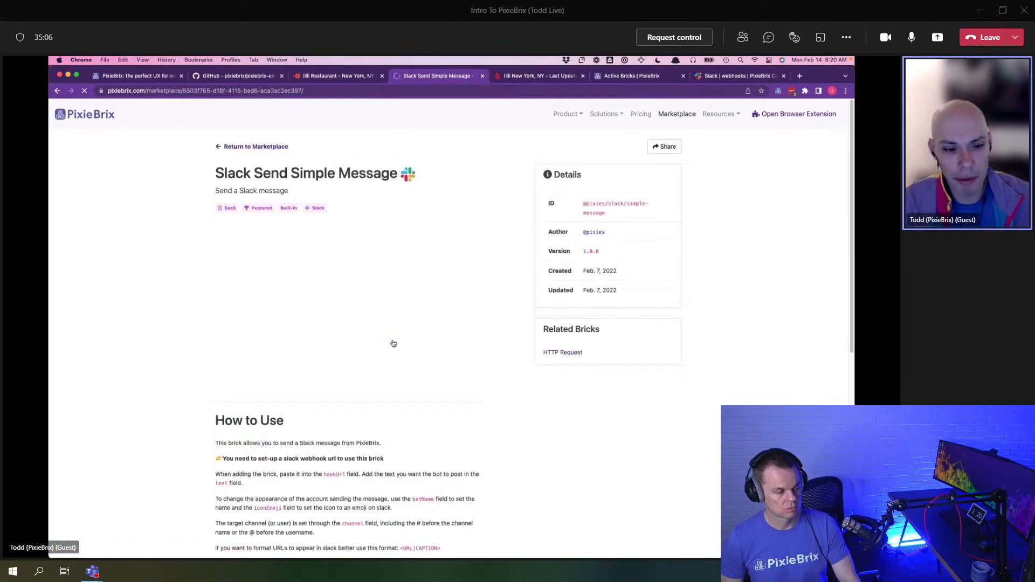
{"action": "scroll", "coordinate": [366, 395], "scroll_direction": "down", "scroll_amount": 4}
{"action": "scroll", "coordinate": [342, 342], "scroll_direction": "down", "scroll_amount": 2}
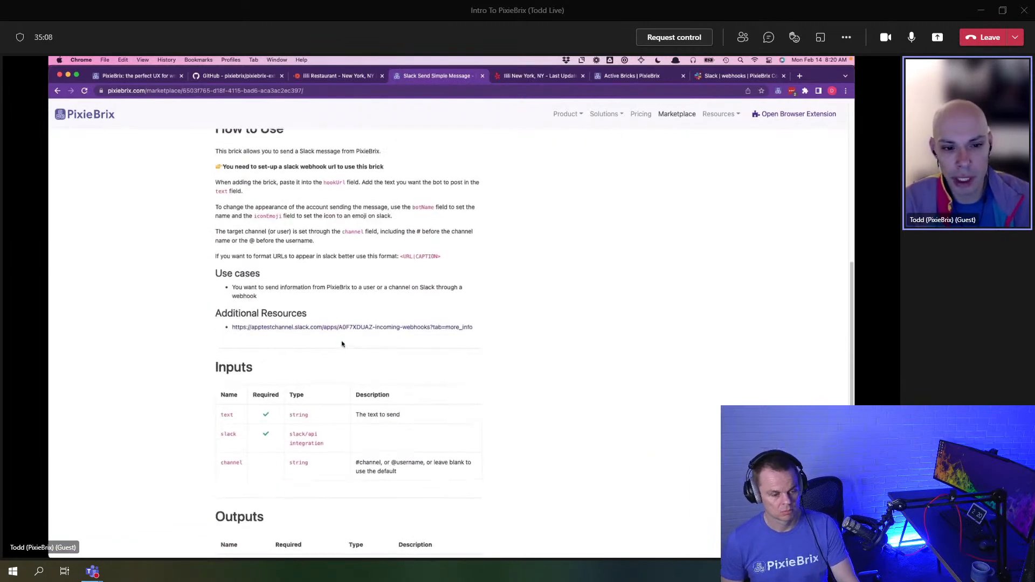
{"action": "scroll", "coordinate": [342, 344], "scroll_direction": "up", "scroll_amount": 2}
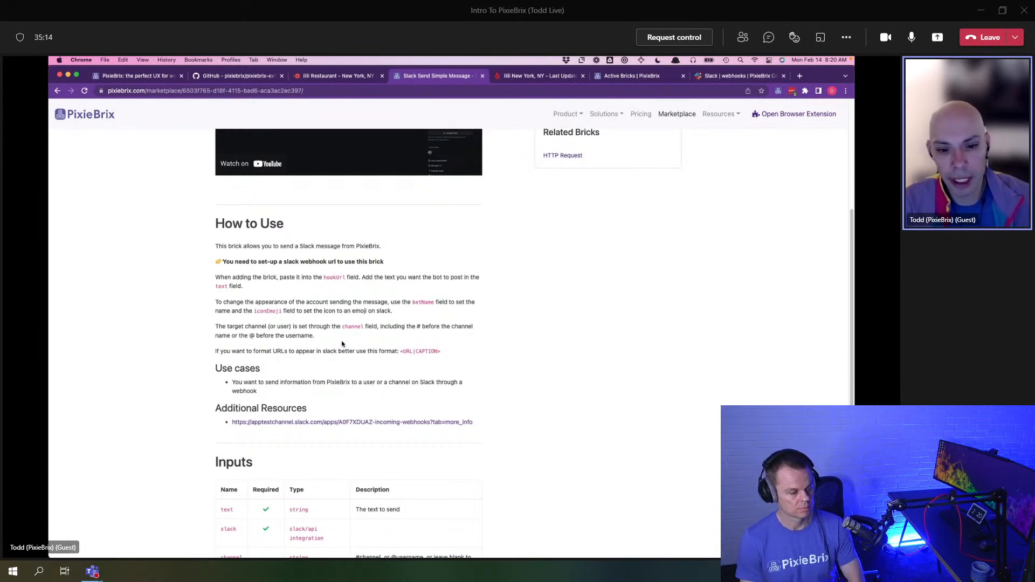
{"action": "scroll", "coordinate": [342, 344], "scroll_direction": "up", "scroll_amount": 3}
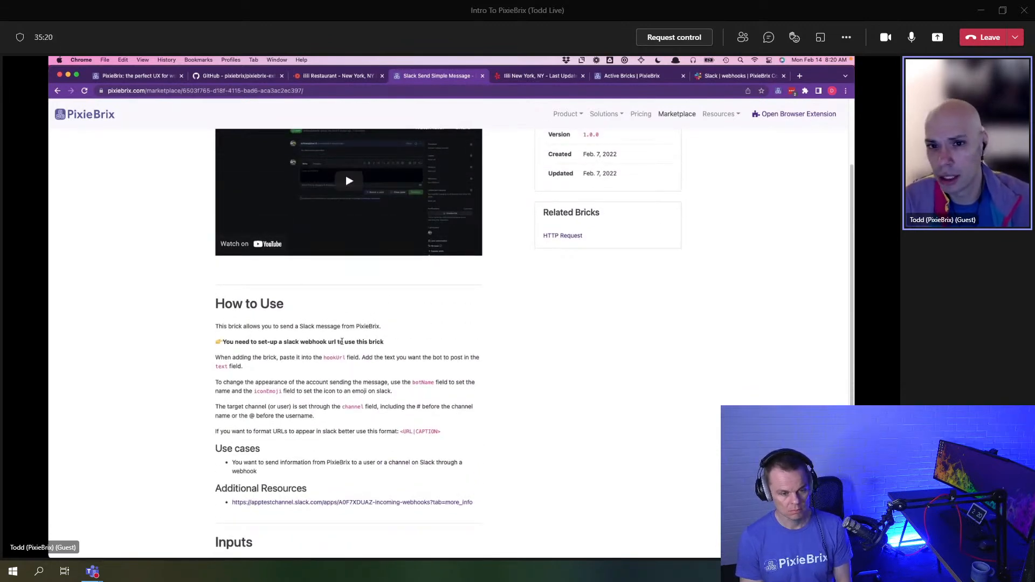
{"action": "scroll", "coordinate": [342, 342], "scroll_direction": "up", "scroll_amount": 4}
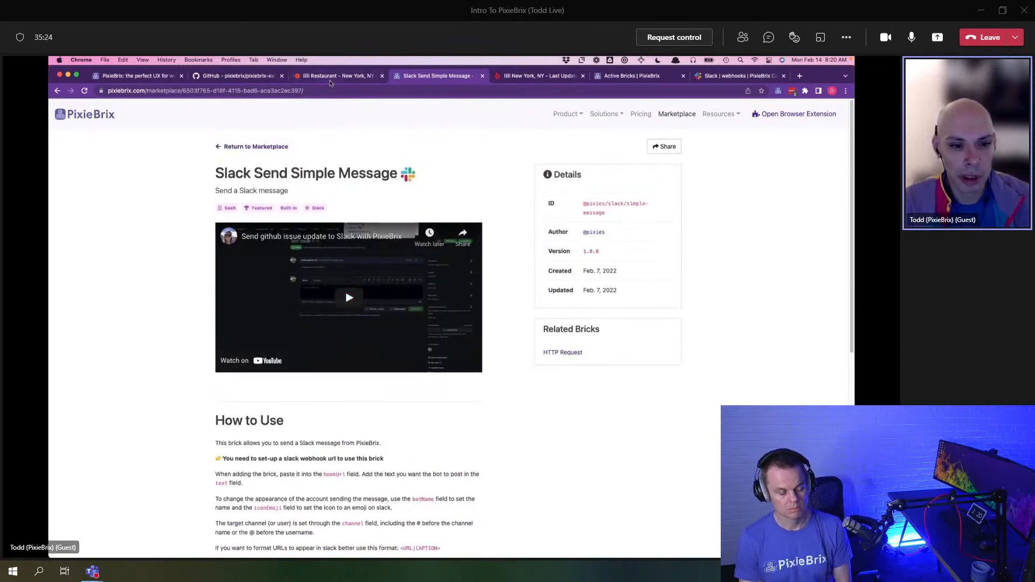
Step: Go back to the ilili OpenTable page, save the button extension, and close the developer tools
{"action": "left_click", "coordinate": [331, 80]}
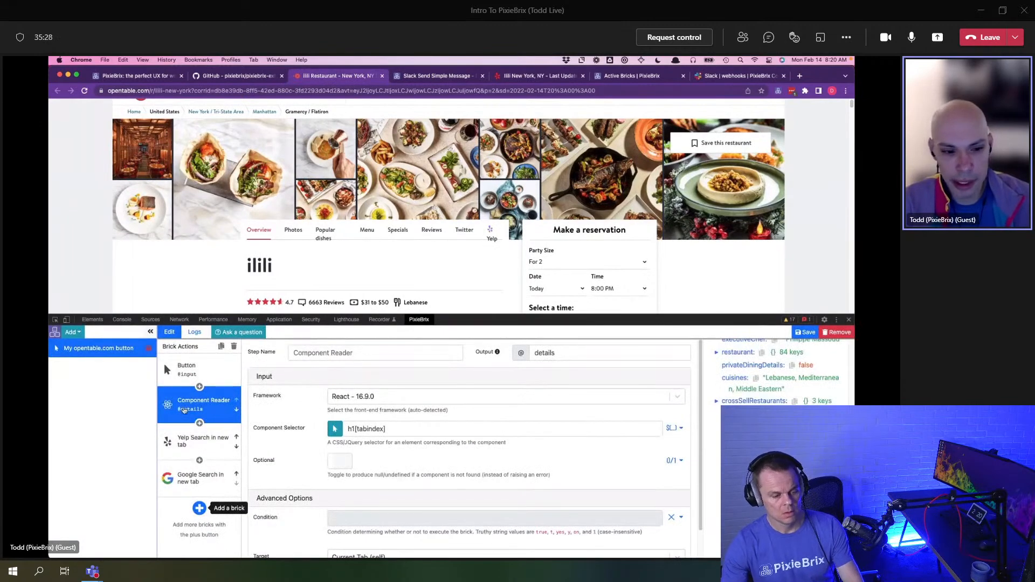
{"action": "left_click", "coordinate": [805, 332]}
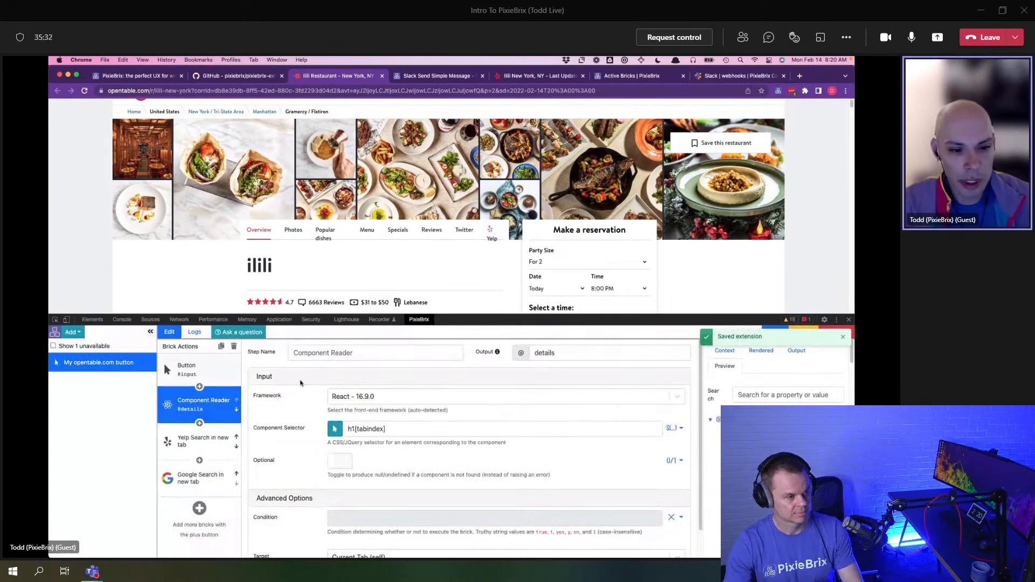
{"action": "left_click", "coordinate": [848, 319]}
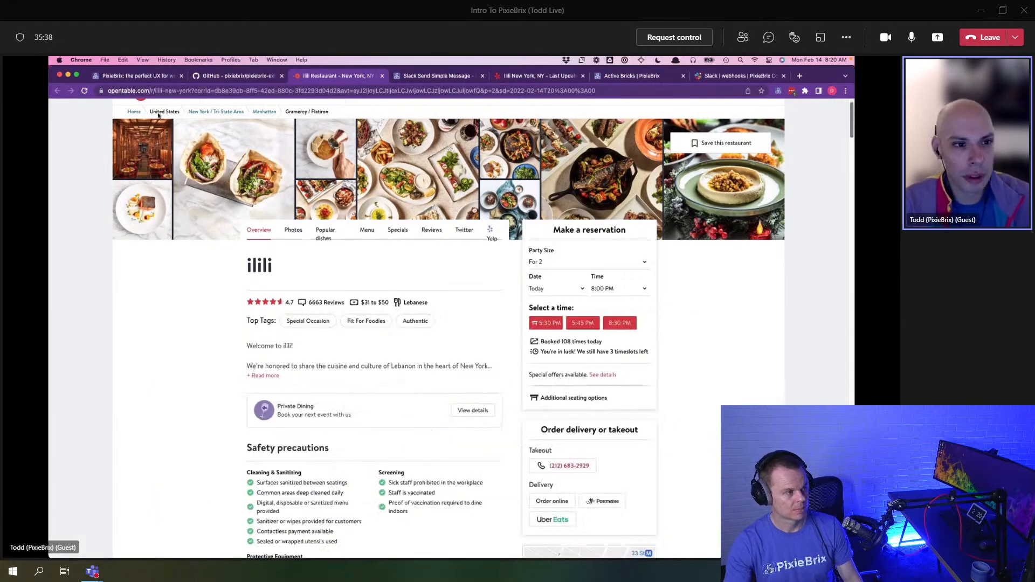
Step: From the OpenTable home page, run a table search for Manhattan and open The Smith - Nomad restaurant page
{"action": "left_click", "coordinate": [85, 90]}
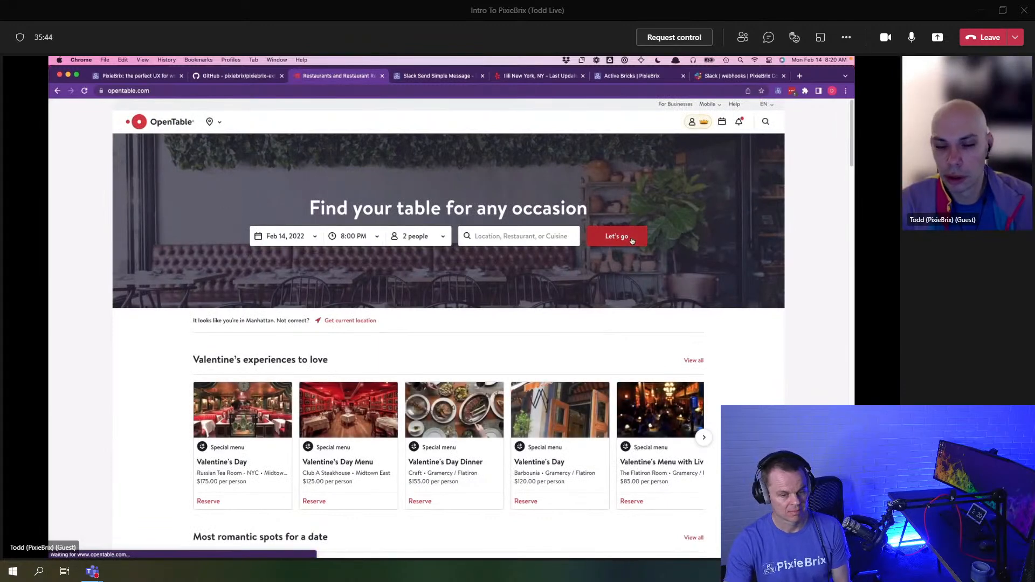
{"action": "left_click", "coordinate": [611, 237]}
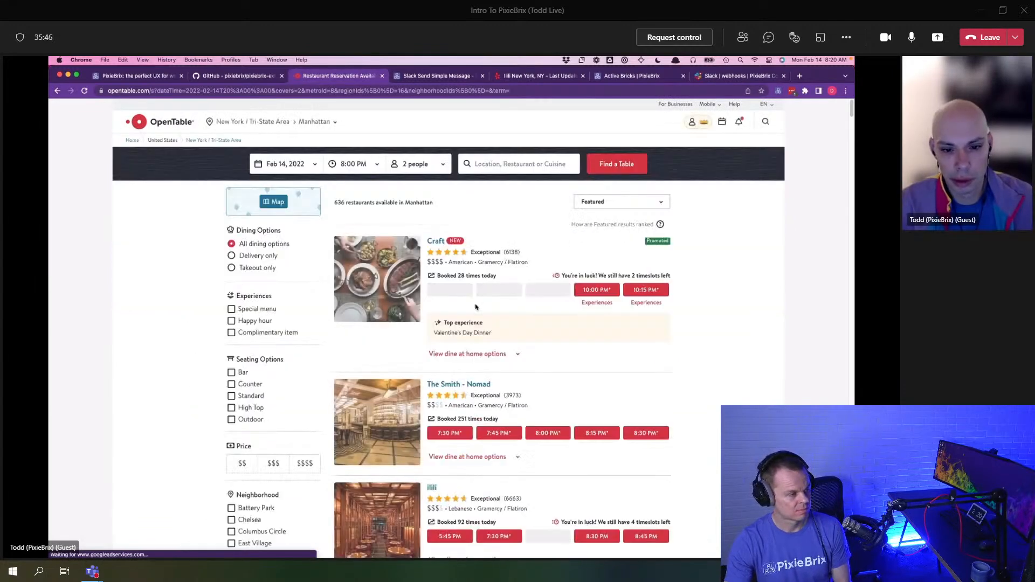
{"action": "left_click", "coordinate": [478, 385]}
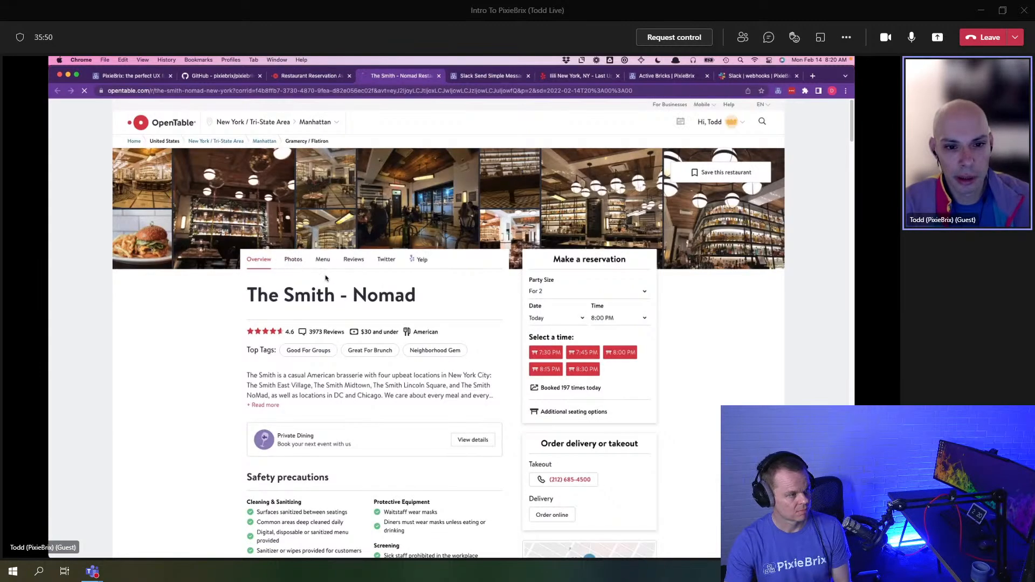
Step: Test the Yelp button on The Smith - Nomad page, check the Google and Yelp result tabs, and close them
{"action": "left_click", "coordinate": [419, 264]}
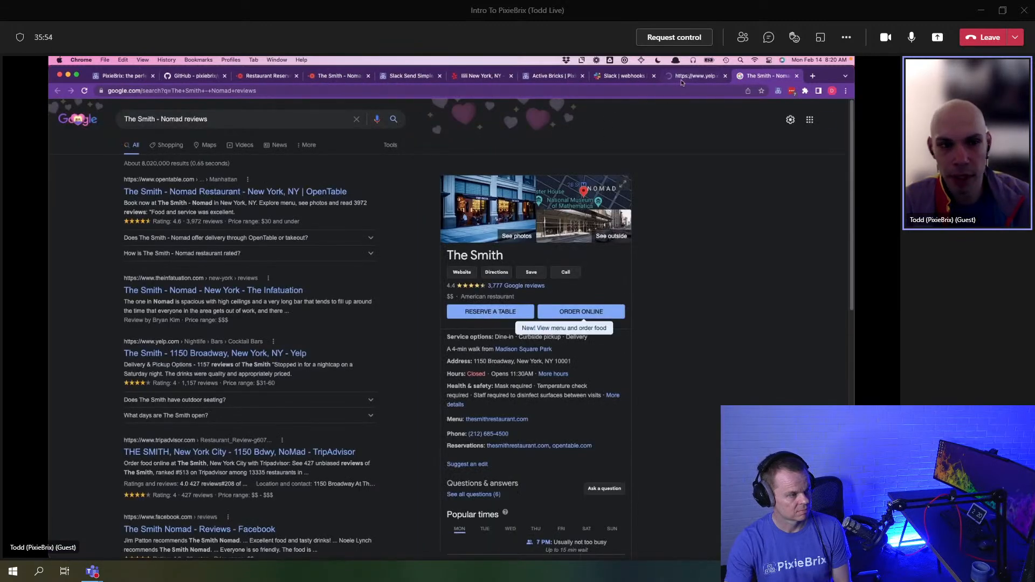
{"action": "left_click", "coordinate": [682, 81]}
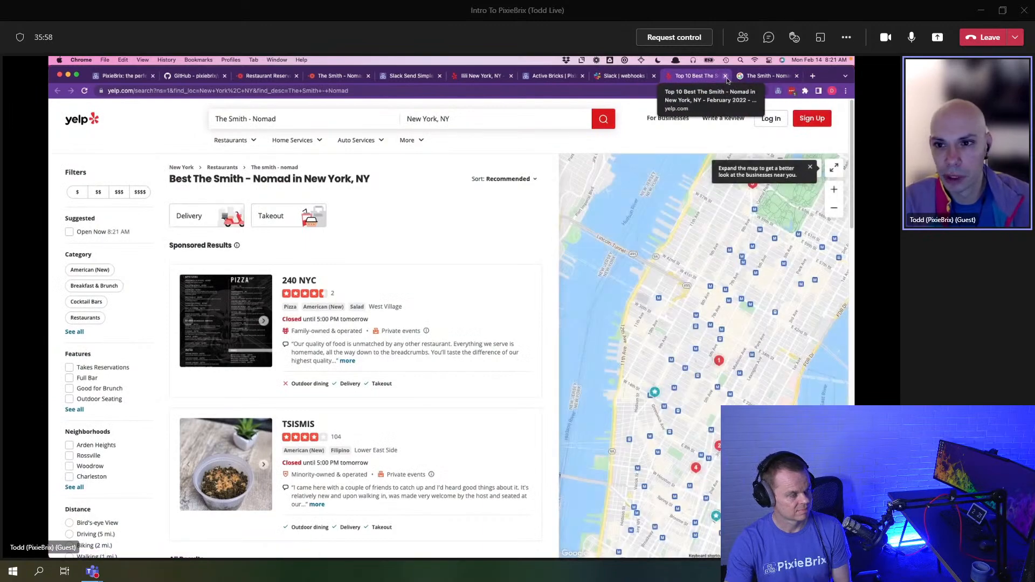
{"action": "left_click", "coordinate": [726, 77]}
{"action": "left_click", "coordinate": [726, 77]}
{"action": "left_click", "coordinate": [542, 82]}
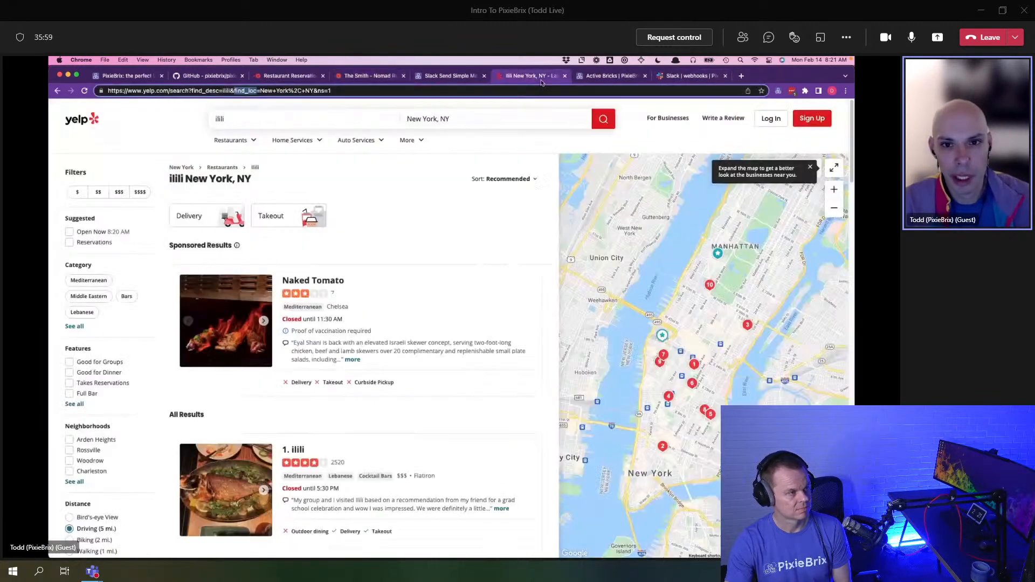
{"action": "left_click", "coordinate": [464, 82]}
{"action": "left_click", "coordinate": [297, 82]}
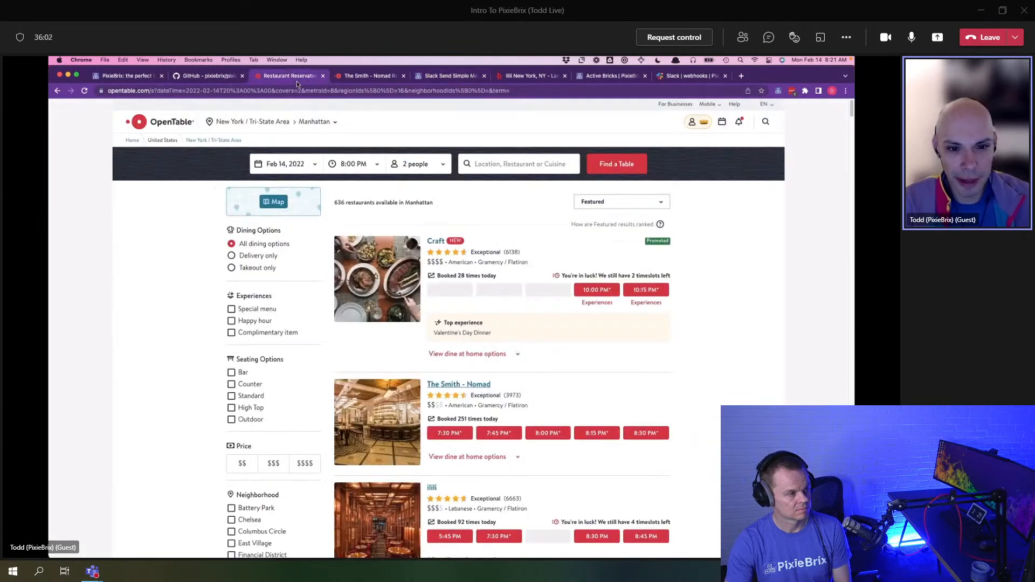
{"action": "left_click", "coordinate": [368, 81]}
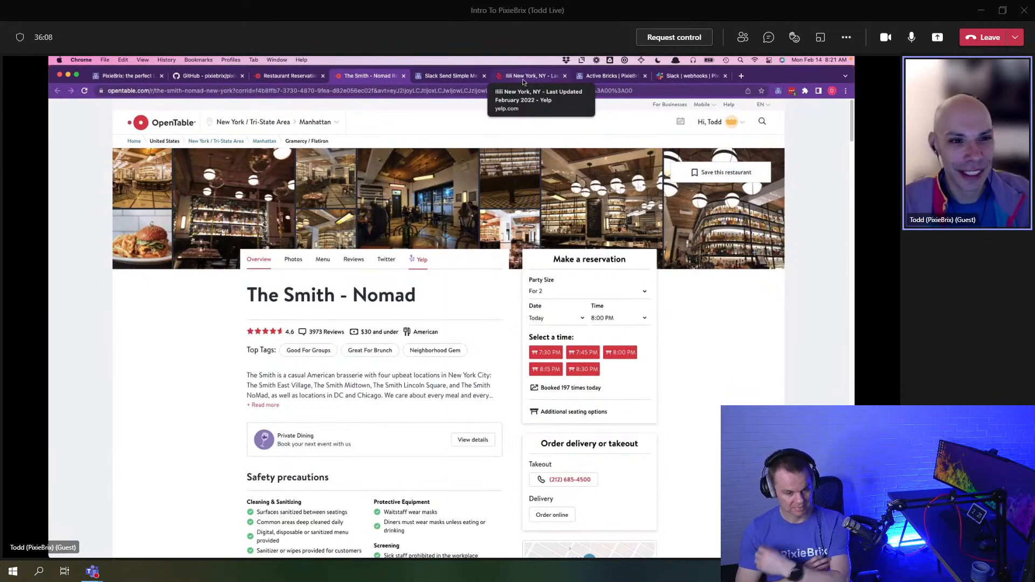
{"action": "left_click", "coordinate": [523, 80]}
{"action": "left_click", "coordinate": [290, 76]}
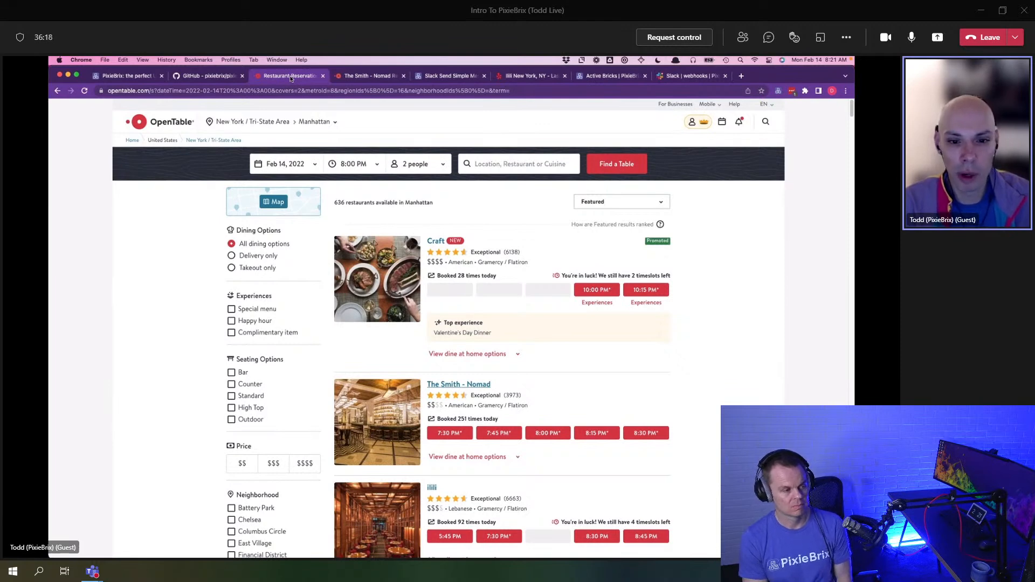
{"action": "left_click", "coordinate": [343, 77]}
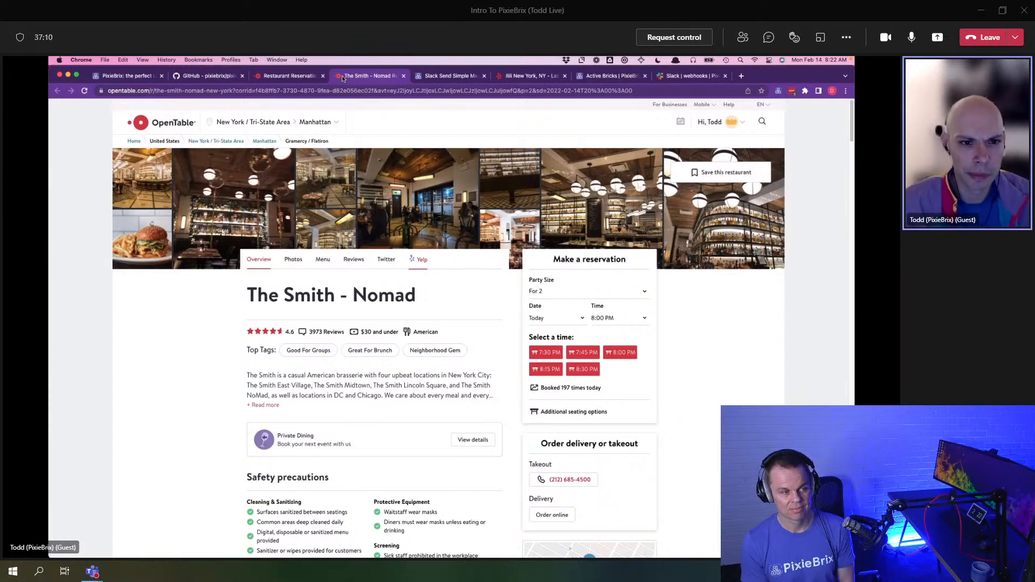
{"action": "left_click", "coordinate": [286, 76]}
{"action": "left_click", "coordinate": [371, 76]}
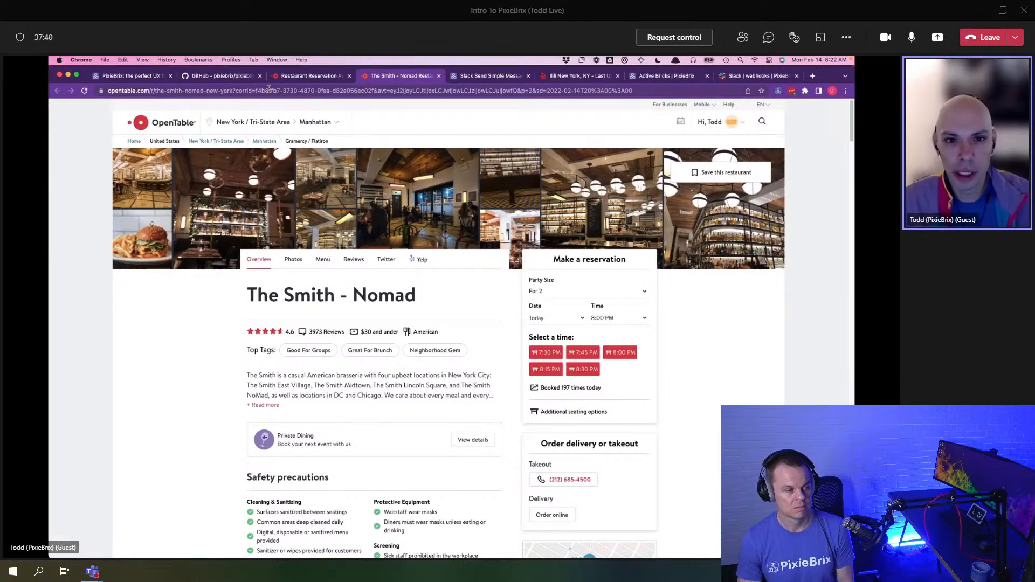
Step: Open docs.pixiebrix.com in a new tab and review the available integrations on the Integrations page
{"action": "key", "text": "super+t"}
{"action": "type", "text": "docs.pixiebrix.com"}
{"action": "key", "text": "Return"}
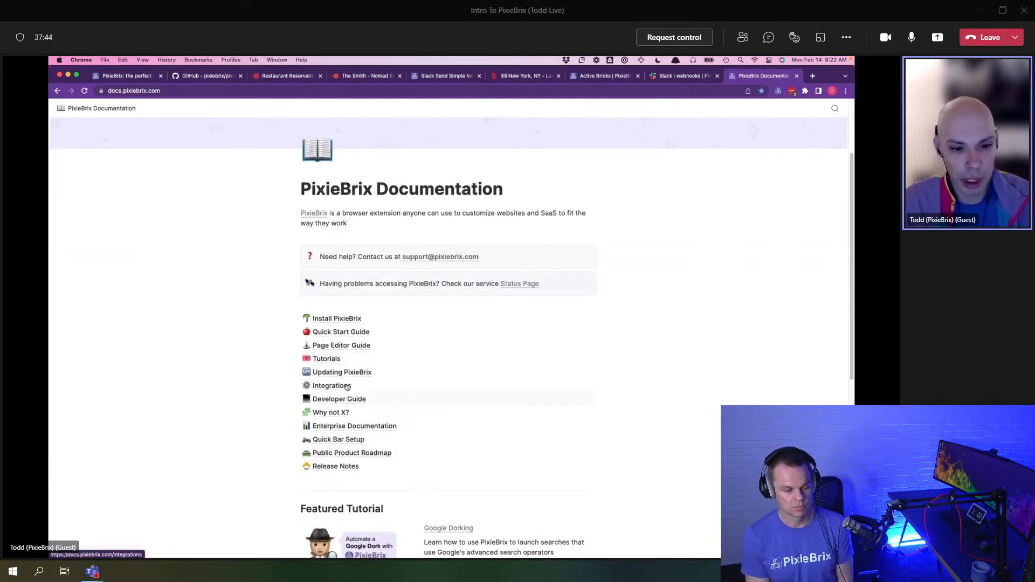
{"action": "left_click", "coordinate": [344, 388]}
{"action": "scroll", "coordinate": [374, 408], "scroll_direction": "down", "scroll_amount": 5}
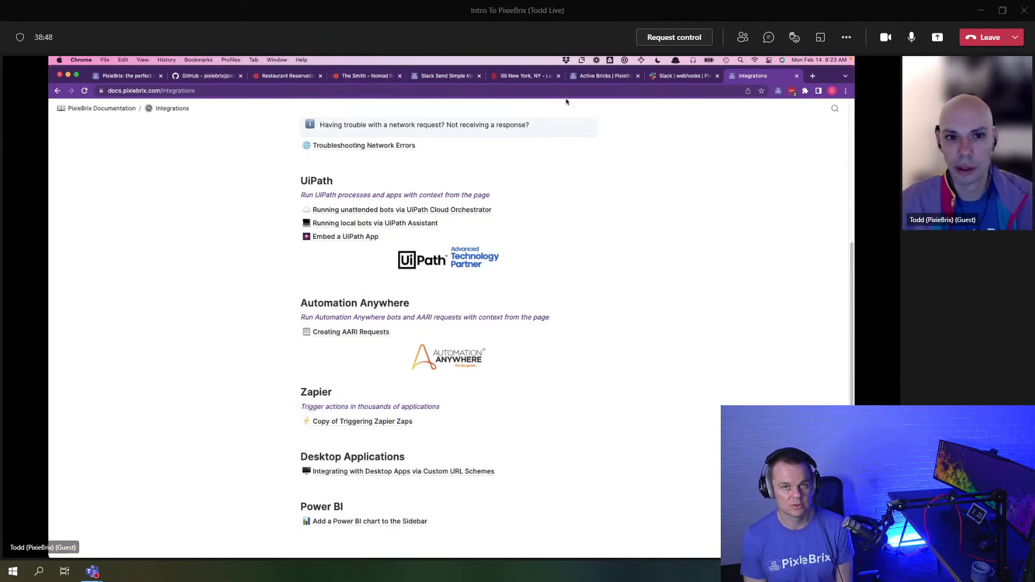
Step: Open apartments.com in a new tab and go to the EOS listing under the New York rentals
{"action": "left_click", "coordinate": [366, 76]}
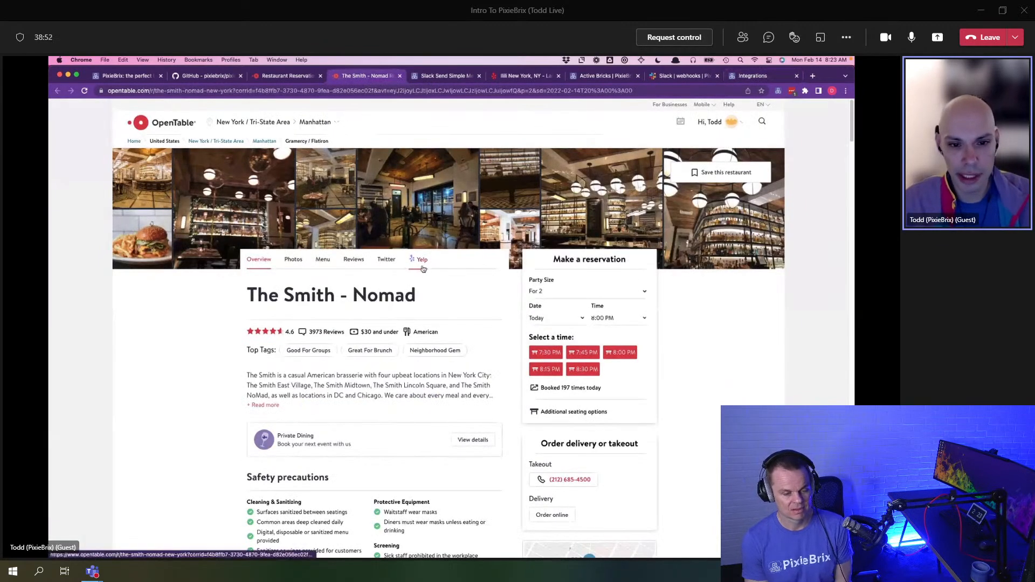
{"action": "key", "text": "super+t"}
{"action": "type", "text": "ap"}
{"action": "key", "text": "Return"}
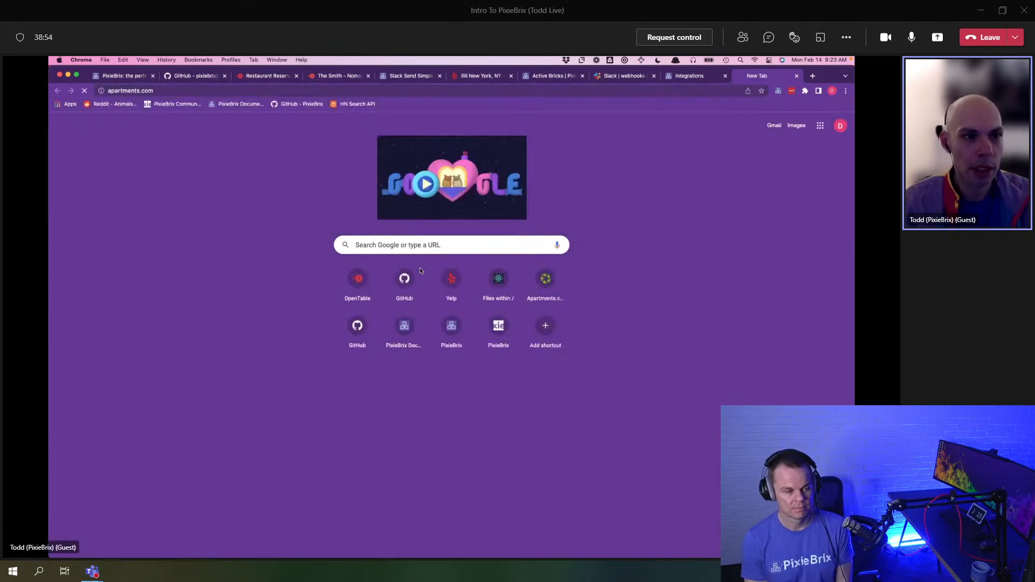
{"action": "scroll", "coordinate": [421, 271], "scroll_direction": "down", "scroll_amount": 3}
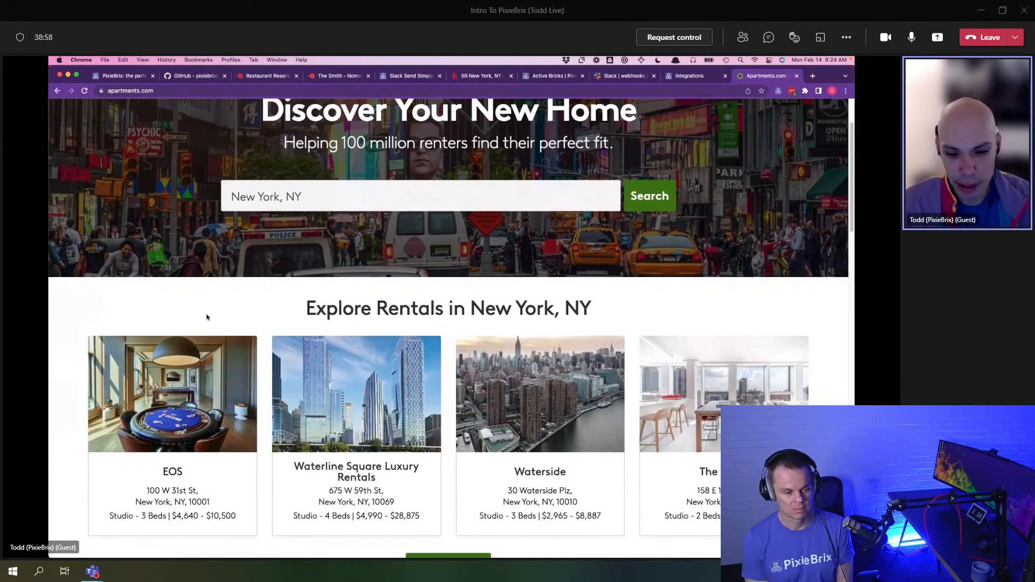
{"action": "scroll", "coordinate": [207, 315], "scroll_direction": "down", "scroll_amount": 3}
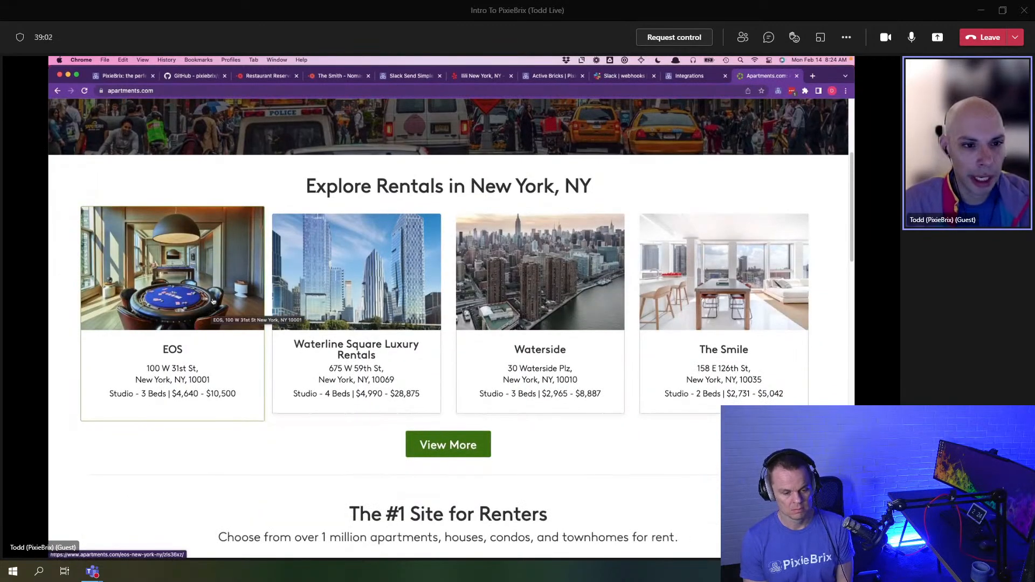
{"action": "scroll", "coordinate": [213, 302], "scroll_direction": "up", "scroll_amount": 5}
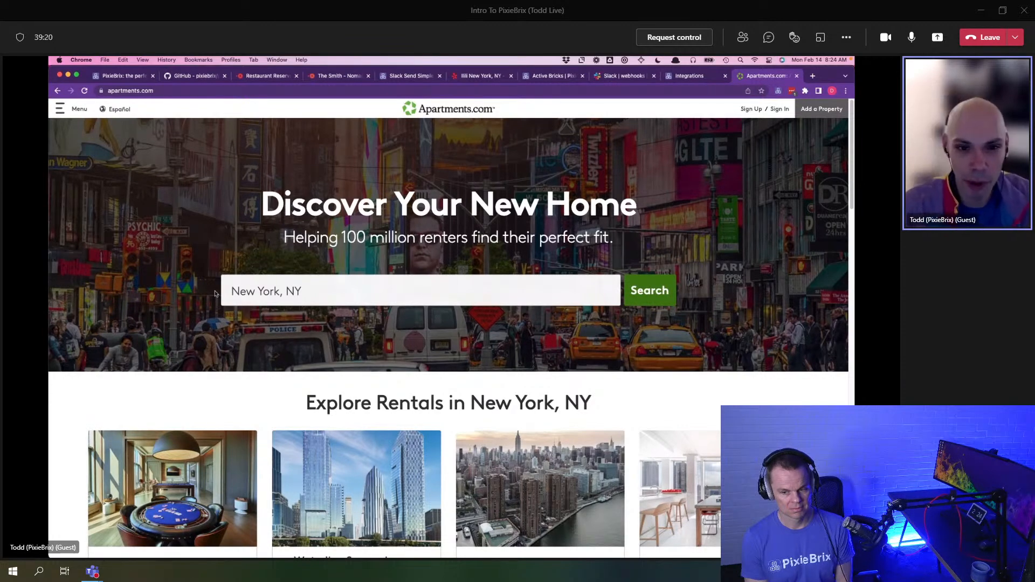
{"action": "scroll", "coordinate": [178, 389], "scroll_direction": "down", "scroll_amount": 3}
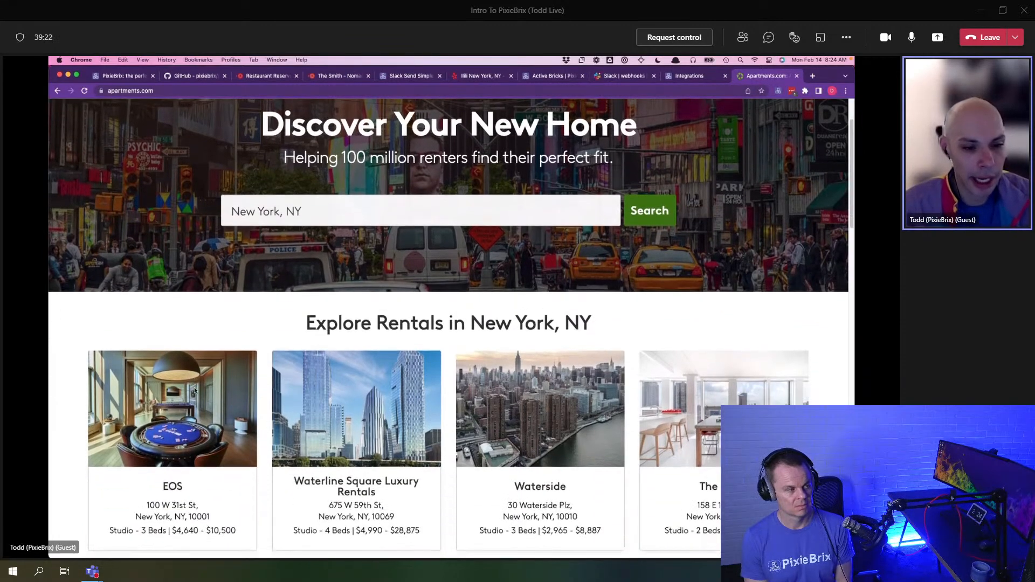
{"action": "left_click", "coordinate": [138, 396]}
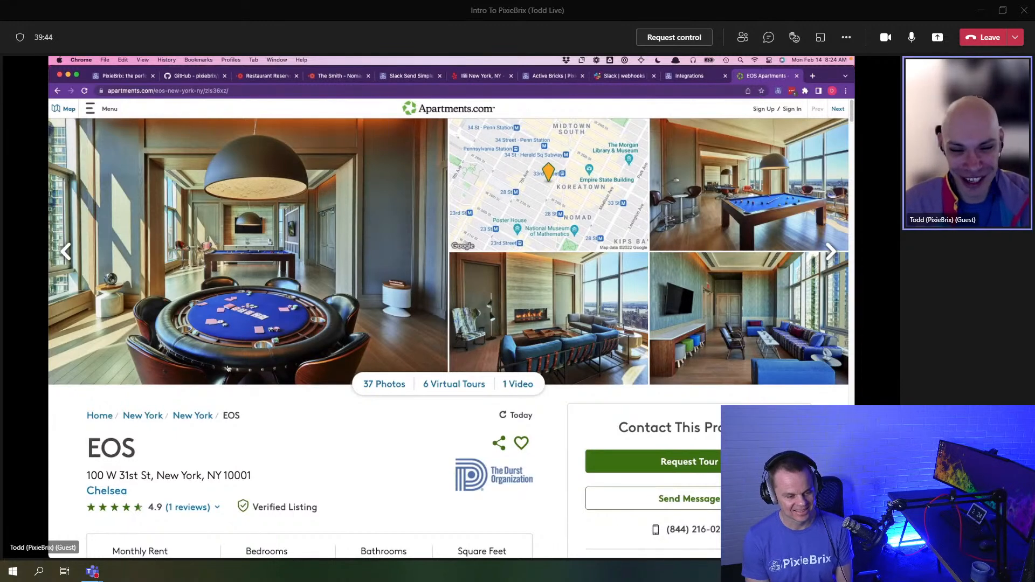
Step: Open the PixieBrix page editor in the developer tools on the EOS listing, leaving the property name and address in view
{"action": "right_click", "coordinate": [282, 416]}
{"action": "left_click", "coordinate": [268, 417]}
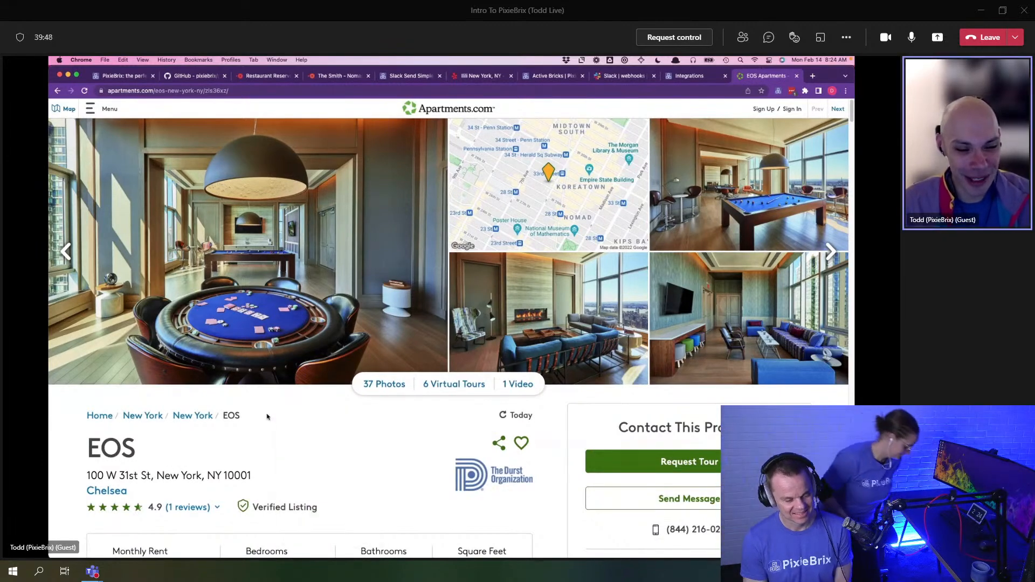
{"action": "scroll", "coordinate": [228, 490], "scroll_direction": "down", "scroll_amount": 1}
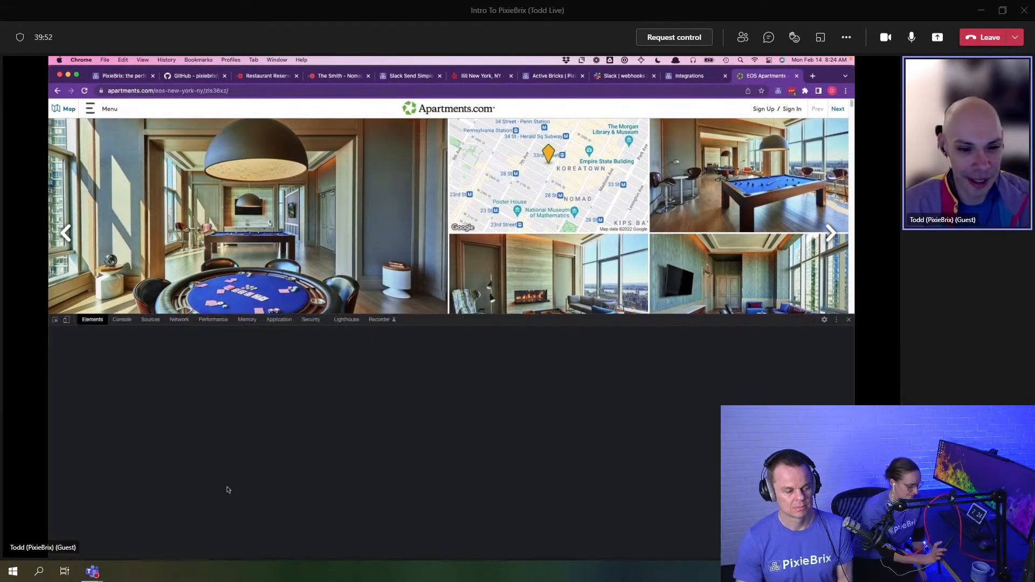
{"action": "key", "text": "super+alt+i"}
{"action": "left_click", "coordinate": [419, 319]}
{"action": "left_click_drag", "start_coordinate": [460, 318], "coordinate": [461, 383]}
{"action": "scroll", "coordinate": [378, 312], "scroll_direction": "down", "scroll_amount": 3}
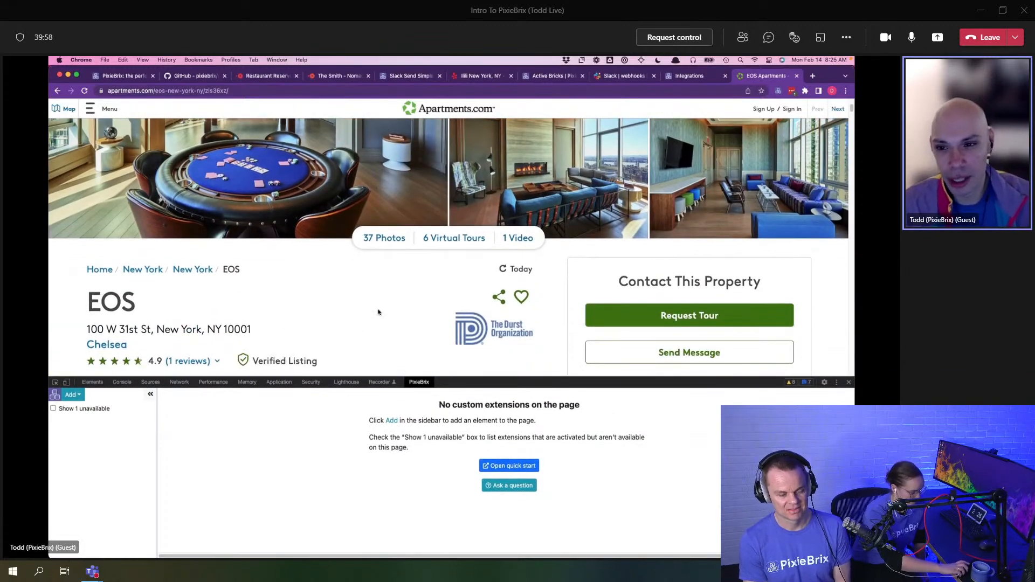
Step: Add a new context menu extension built from scratch
{"action": "left_click", "coordinate": [72, 395]}
{"action": "left_click", "coordinate": [93, 425]}
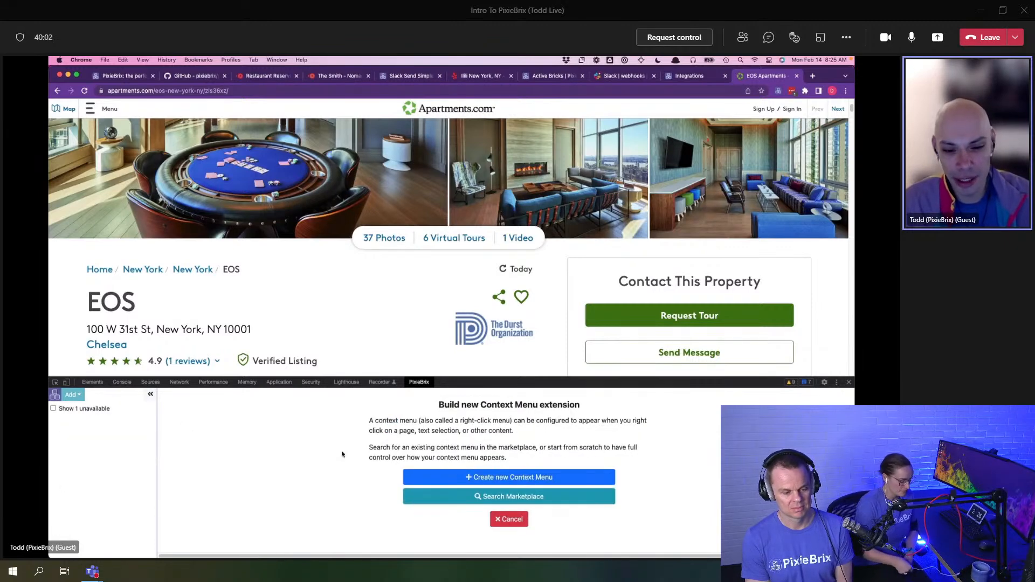
{"action": "left_click", "coordinate": [434, 476]}
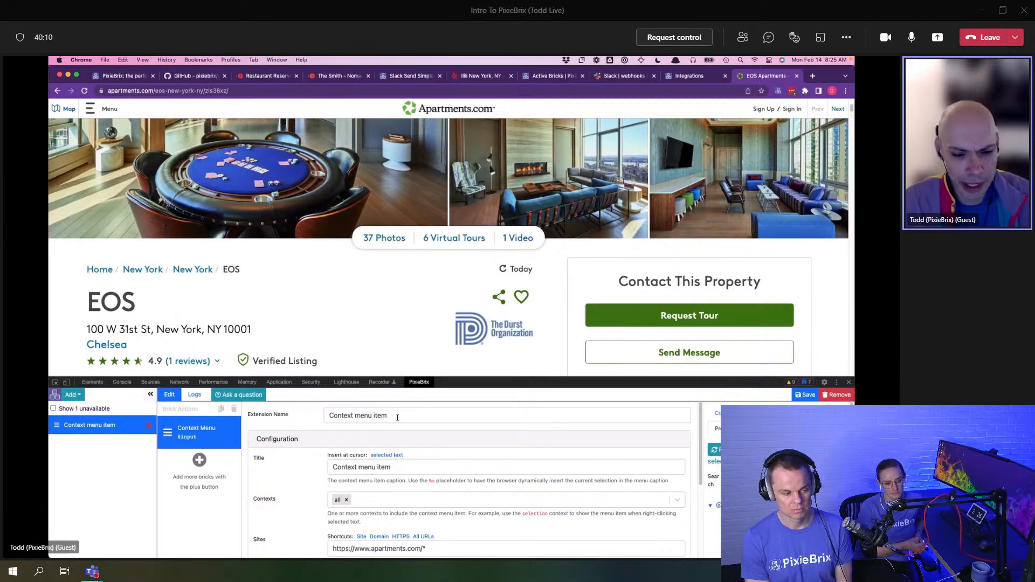
Step: Name the extension "Google Maps Info" and set its menu title to "Search: "
{"action": "left_click_drag", "start_coordinate": [391, 415], "coordinate": [321, 416]}
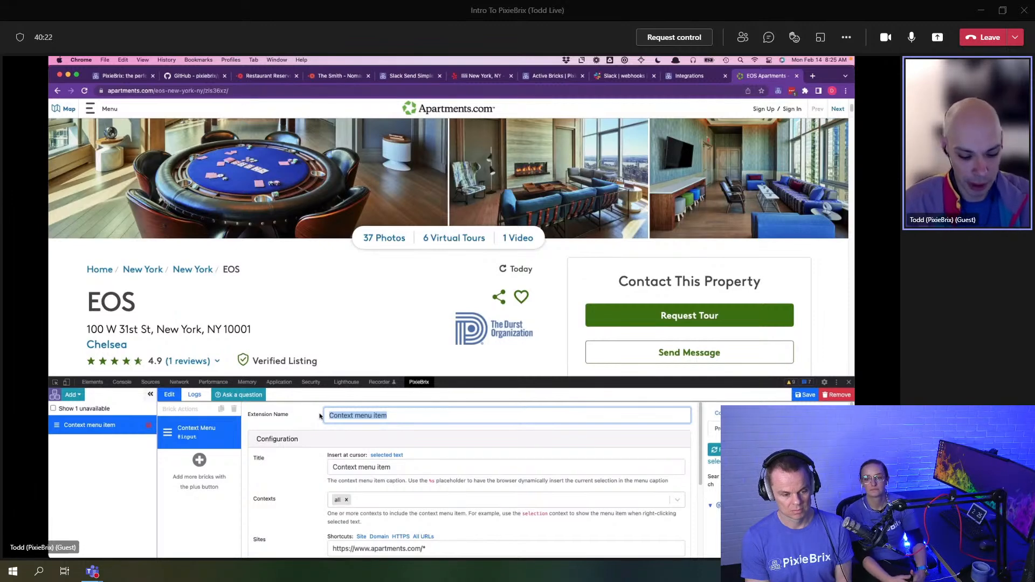
{"action": "type", "text": "Google Maps Info"}
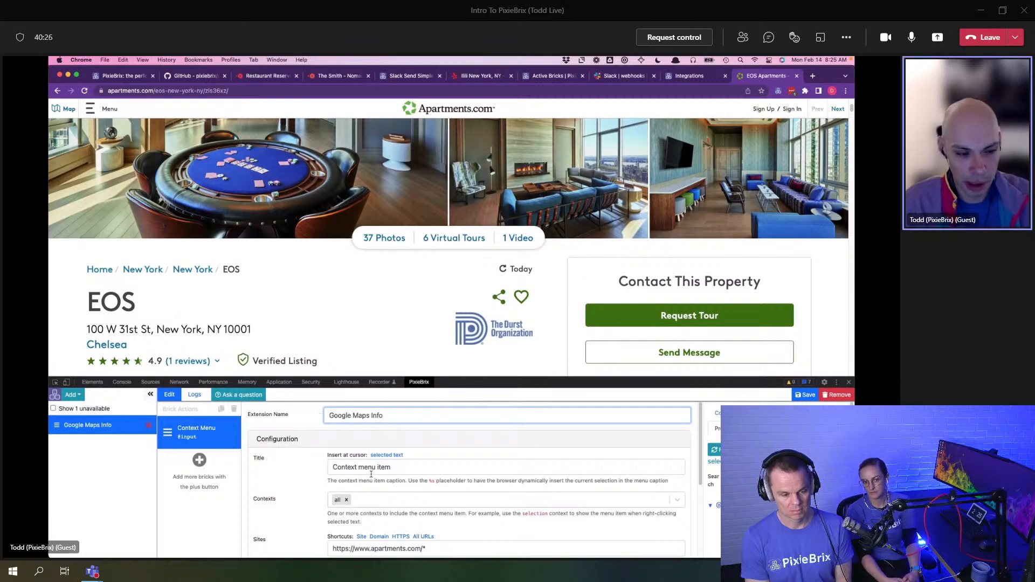
{"action": "triple_click", "coordinate": [412, 469]}
{"action": "type", "text": "Search:"}
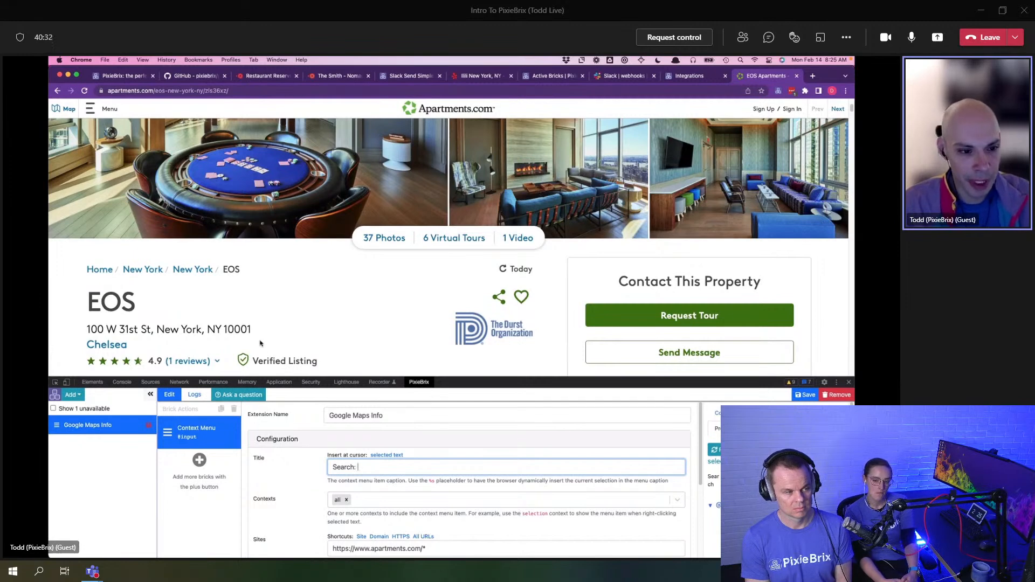
{"action": "left_click", "coordinate": [393, 501]}
{"action": "left_click", "coordinate": [288, 499]}
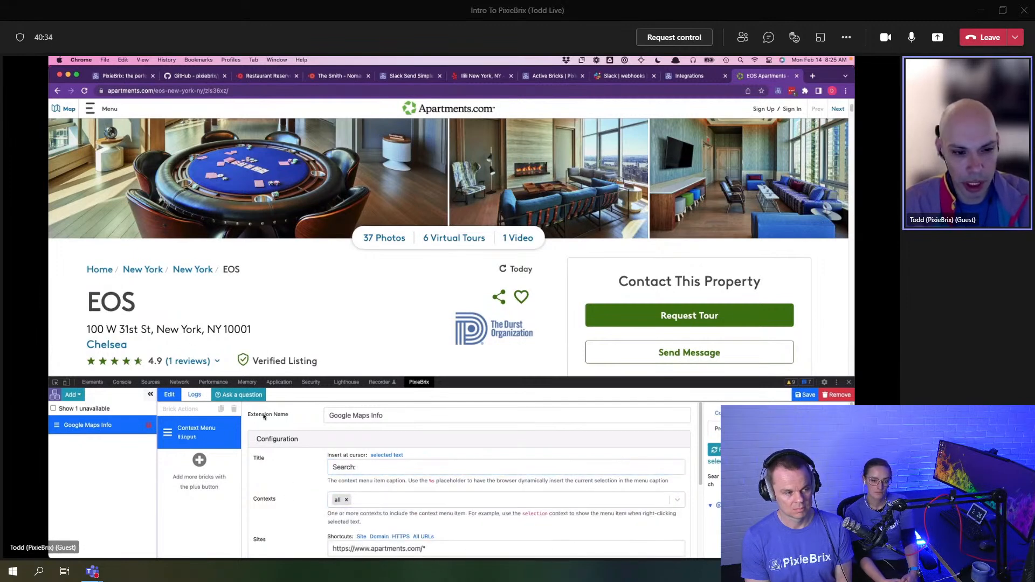
Step: Preview the Search item in the page's context menu and restrict its contexts to selection only
{"action": "right_click", "coordinate": [305, 311]}
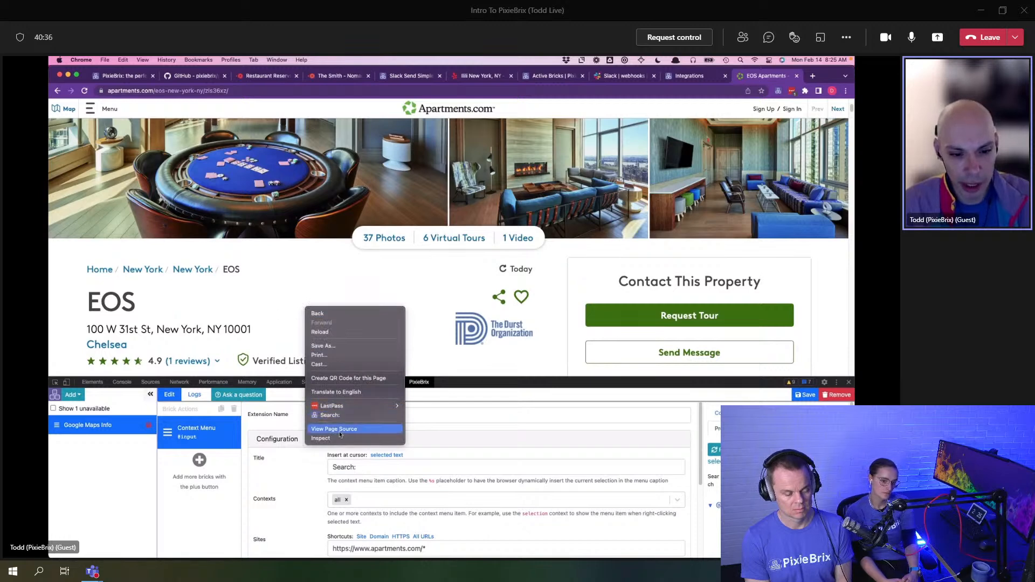
{"action": "left_click", "coordinate": [329, 416]}
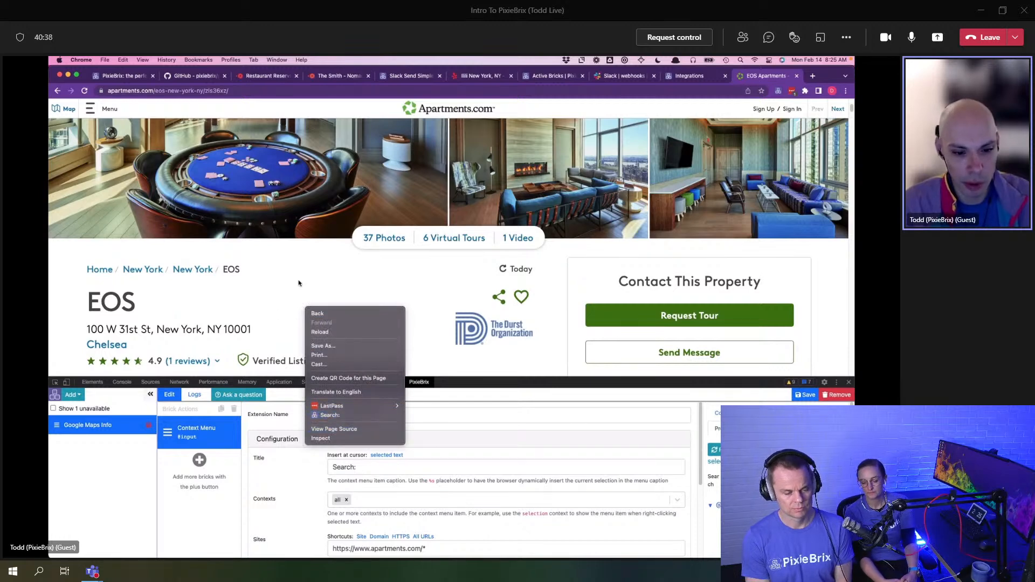
{"action": "scroll", "coordinate": [356, 451], "scroll_direction": "down", "scroll_amount": 3}
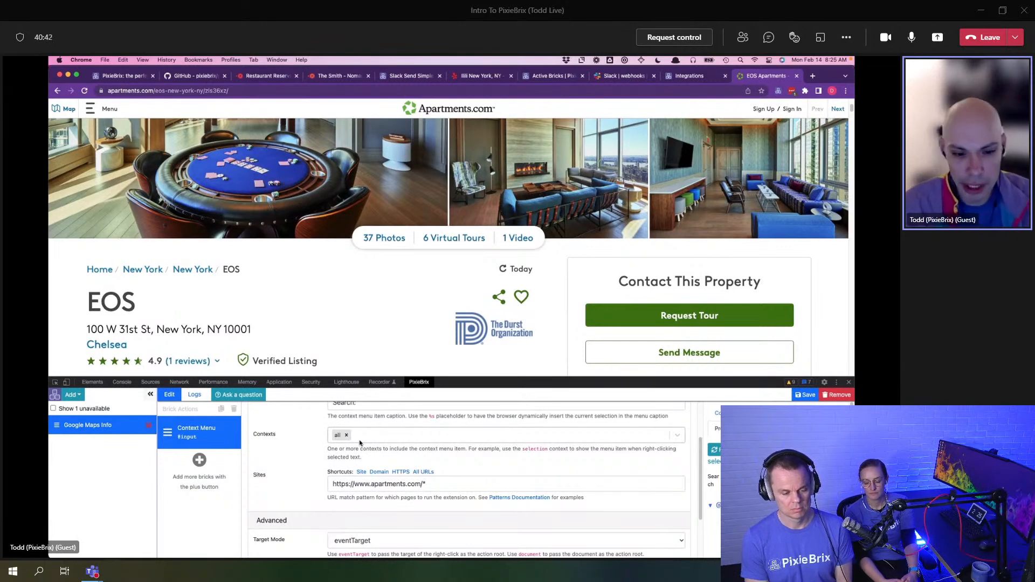
{"action": "left_click", "coordinate": [357, 437]}
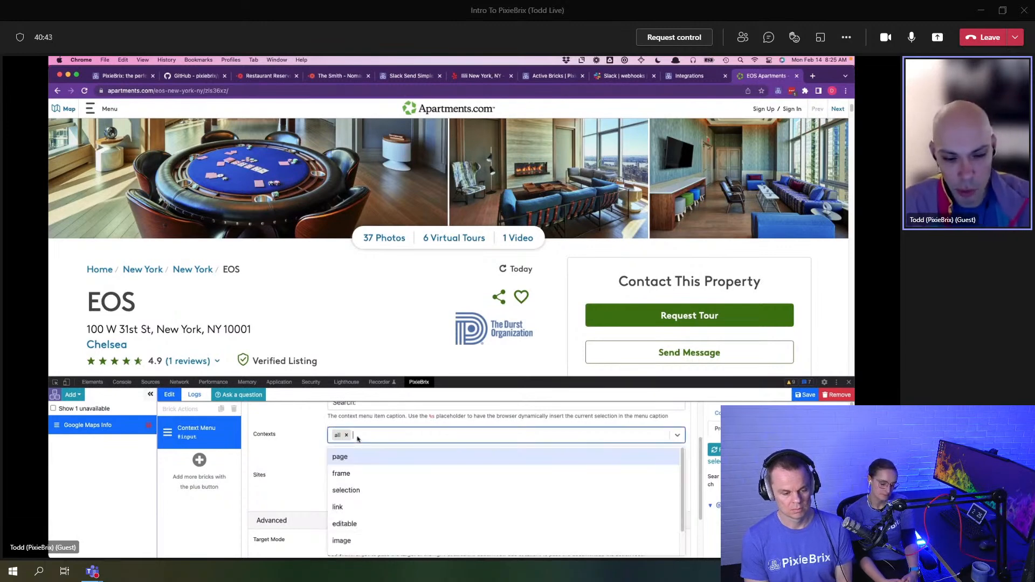
{"action": "left_click", "coordinate": [366, 490]}
{"action": "left_click", "coordinate": [346, 436]}
{"action": "left_click", "coordinate": [350, 334]}
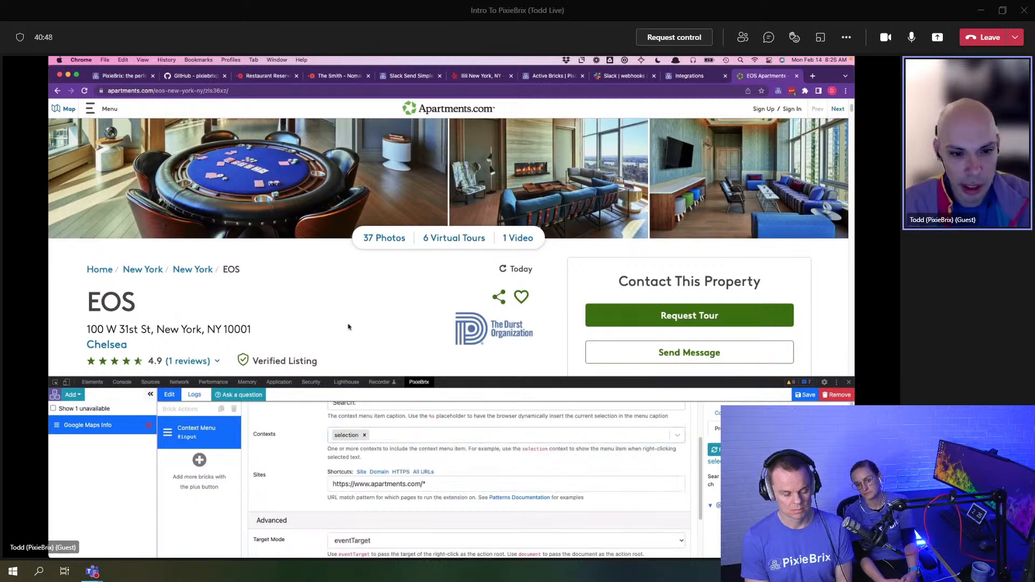
Step: Test the Search context menu item with nothing selected and with the property's address selected
{"action": "right_click", "coordinate": [350, 324]}
{"action": "left_click_drag", "start_coordinate": [275, 330], "coordinate": [87, 330]}
{"action": "right_click", "coordinate": [115, 323]}
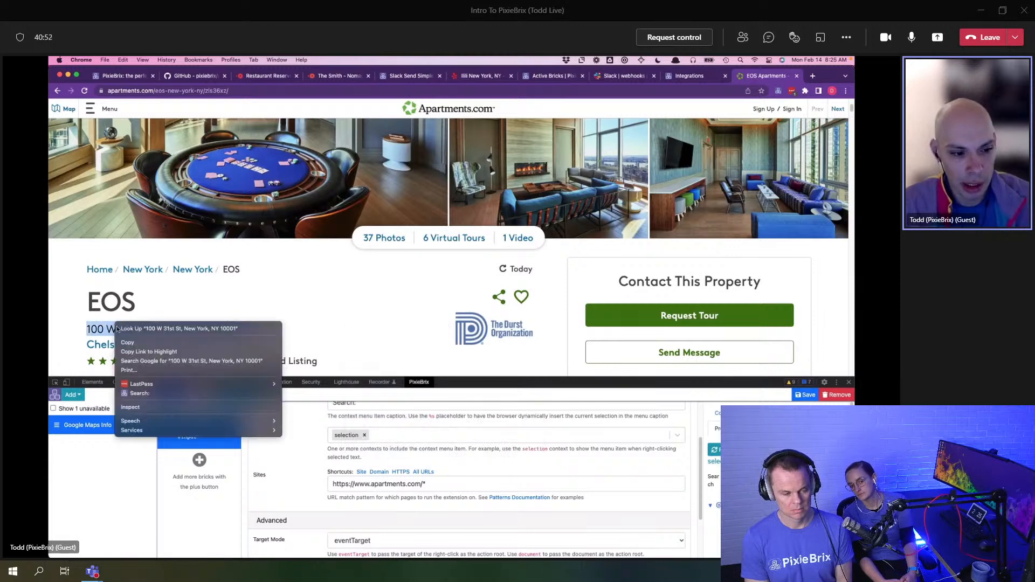
{"action": "left_click", "coordinate": [201, 394]}
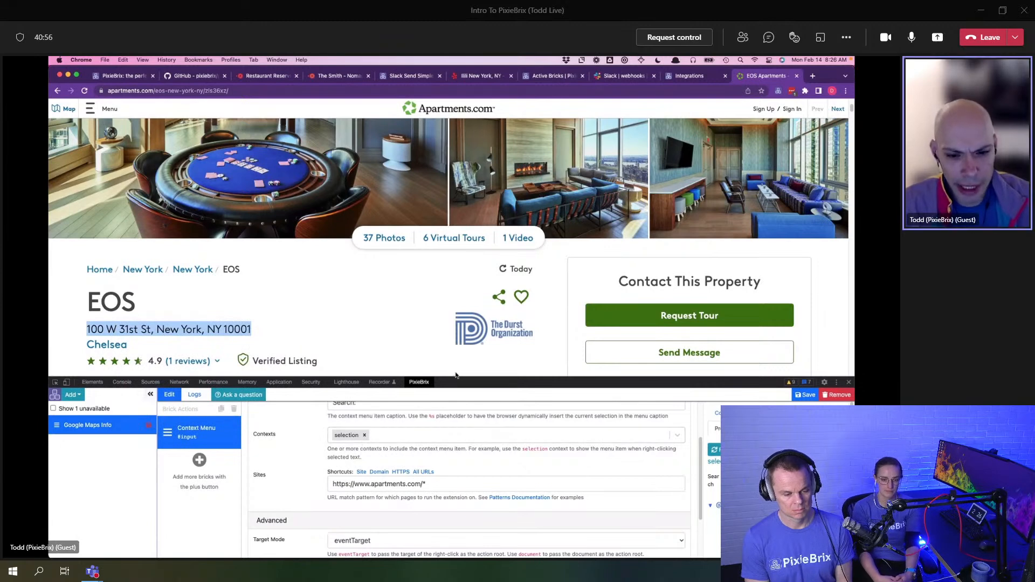
Step: Set the extension's sites to all URLs and its automatic permissions to none
{"action": "left_click_drag", "start_coordinate": [458, 377], "coordinate": [459, 362]}
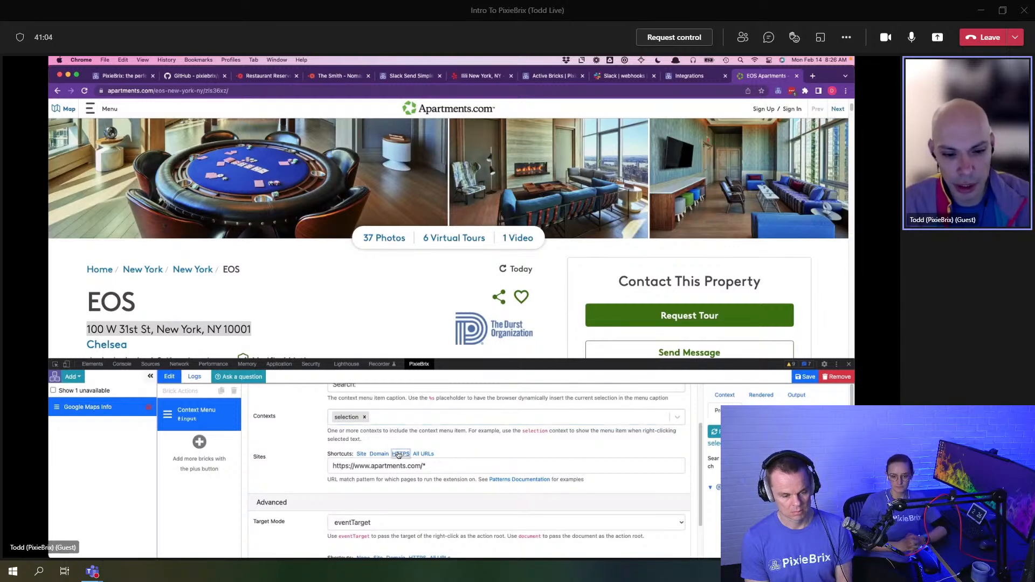
{"action": "left_click", "coordinate": [423, 454]}
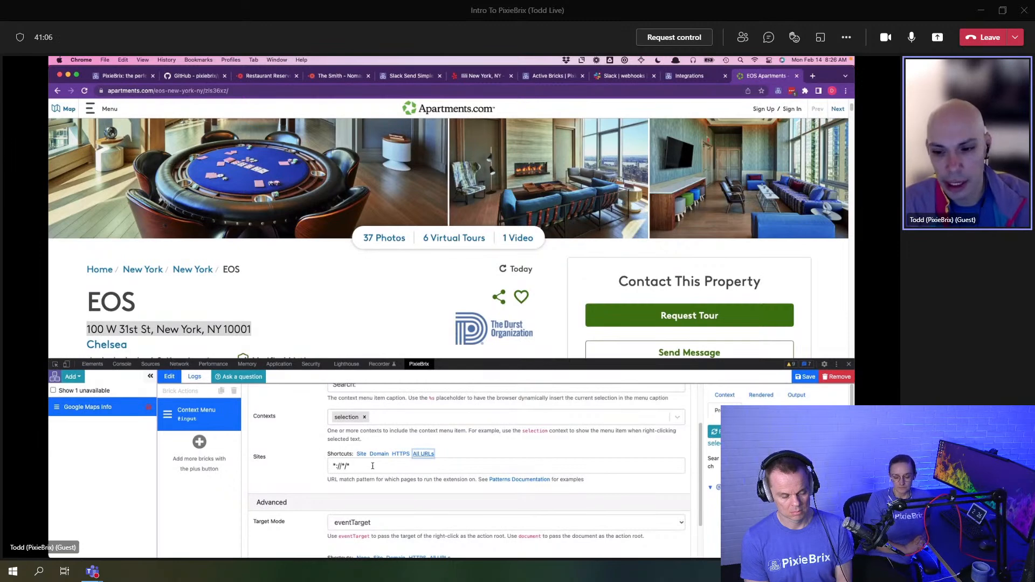
{"action": "scroll", "coordinate": [373, 466], "scroll_direction": "down", "scroll_amount": 1}
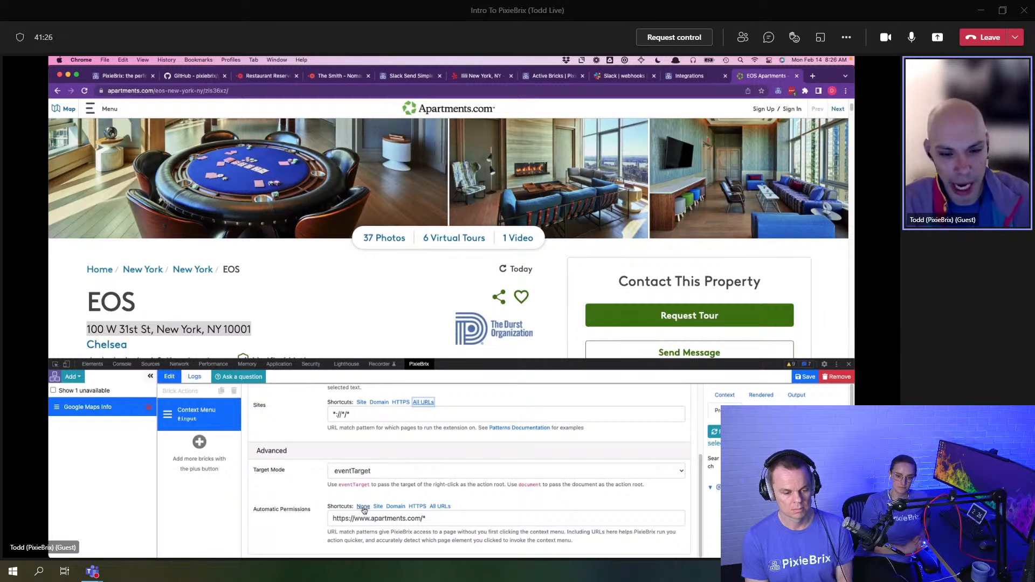
{"action": "left_click", "coordinate": [364, 507]}
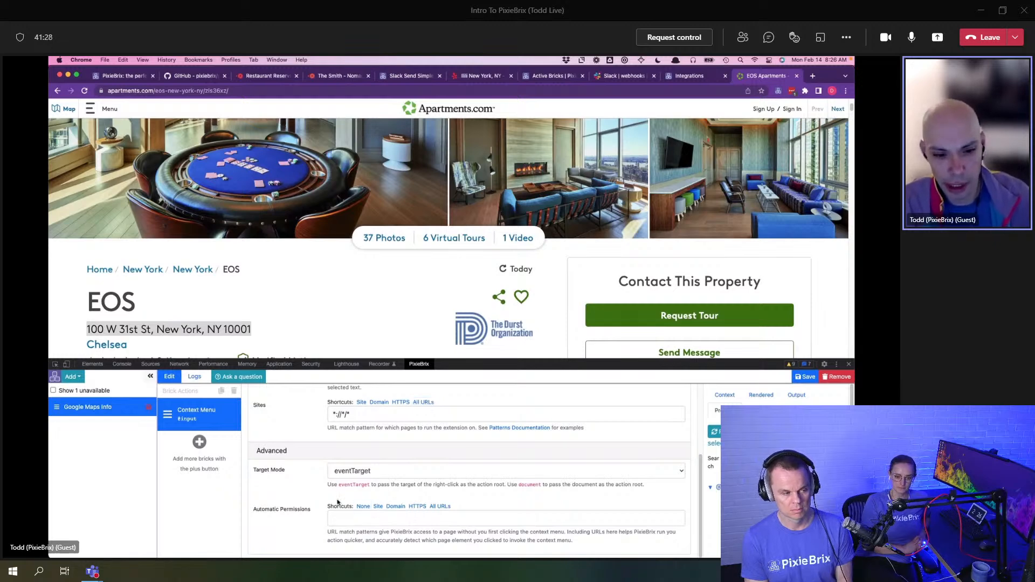
Step: Append the selected text placeholder to the menu title so it reads "Search: %s"
{"action": "scroll", "coordinate": [338, 502], "scroll_direction": "up", "scroll_amount": 3}
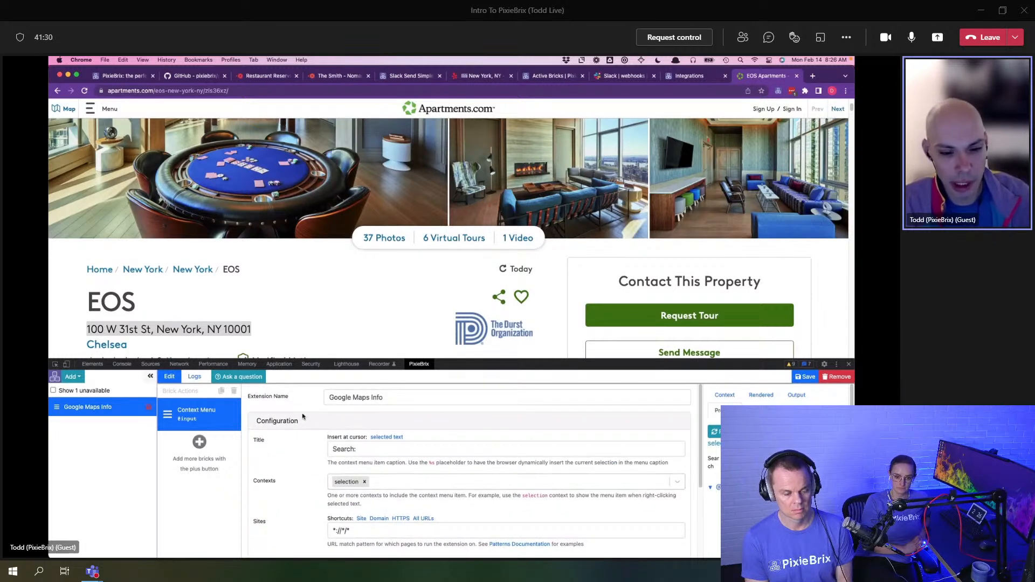
{"action": "left_click", "coordinate": [379, 448]}
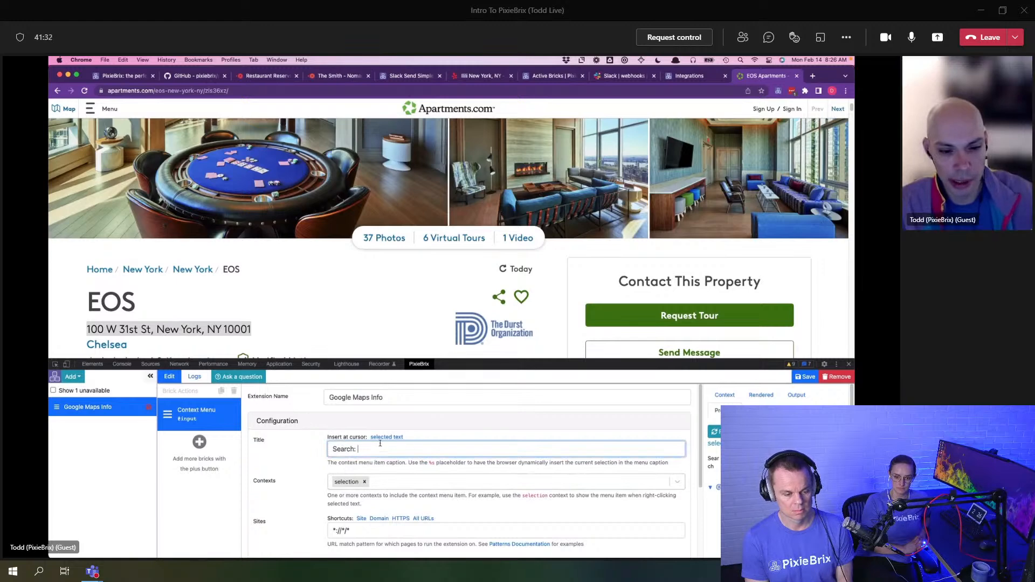
{"action": "left_click", "coordinate": [381, 437]}
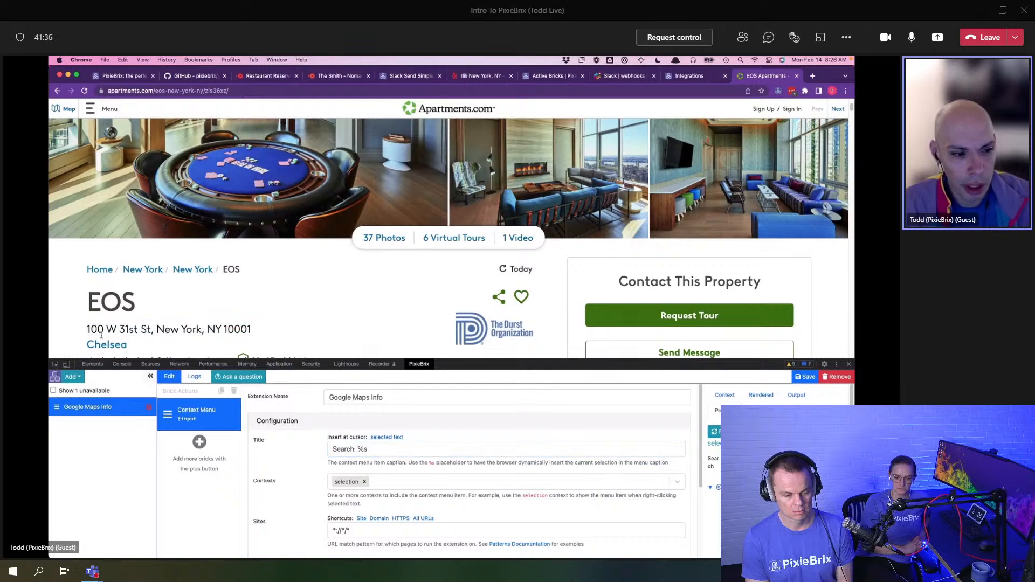
Step: Select the property's address and check how the Search item shows it in the context menu
{"action": "left_click_drag", "start_coordinate": [86, 330], "coordinate": [248, 329]}
{"action": "right_click", "coordinate": [244, 329]}
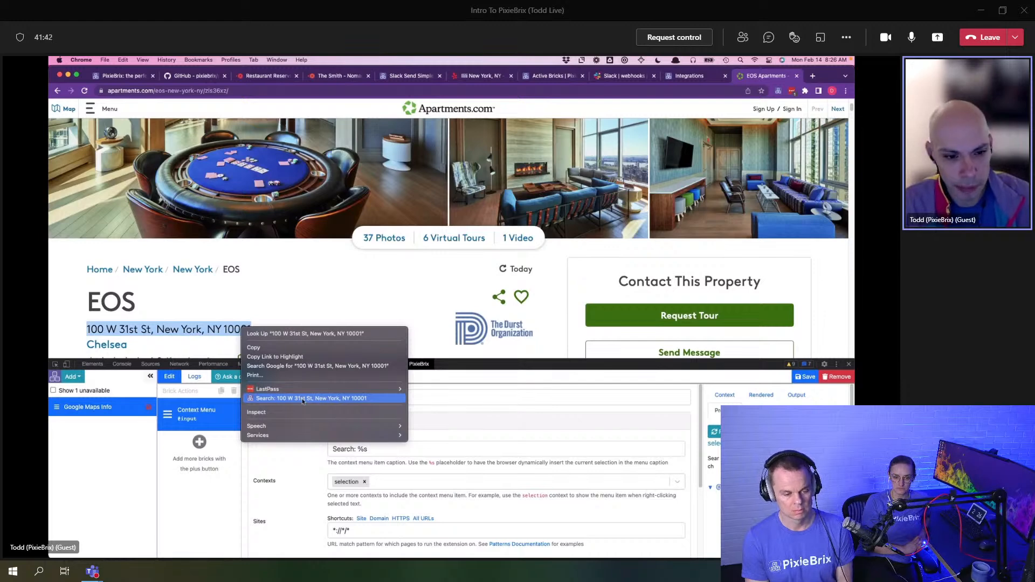
{"action": "left_click", "coordinate": [329, 315]}
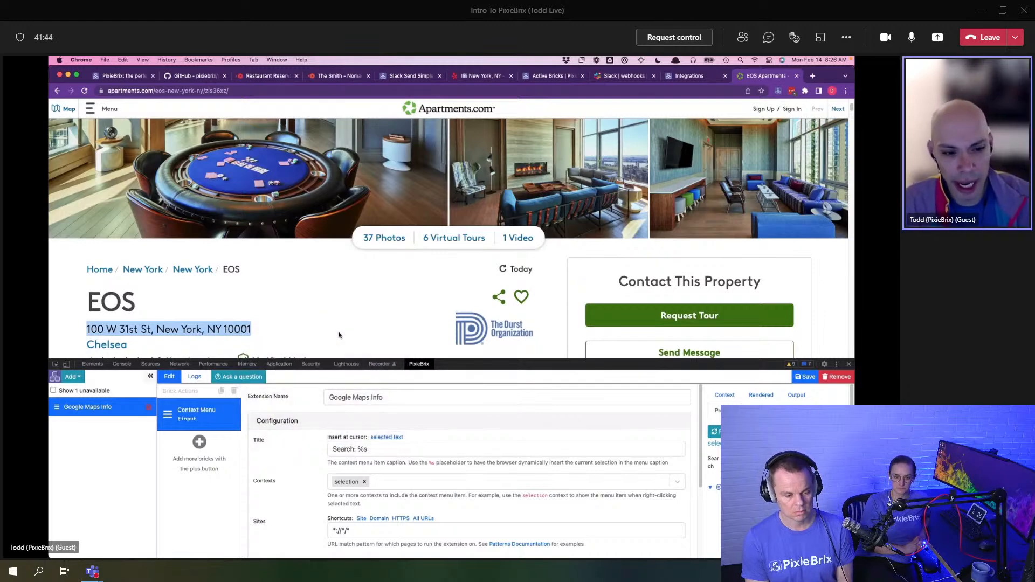
{"action": "left_click", "coordinate": [339, 336]}
{"action": "left_click_drag", "start_coordinate": [339, 336], "coordinate": [88, 331]}
{"action": "right_click", "coordinate": [93, 329]}
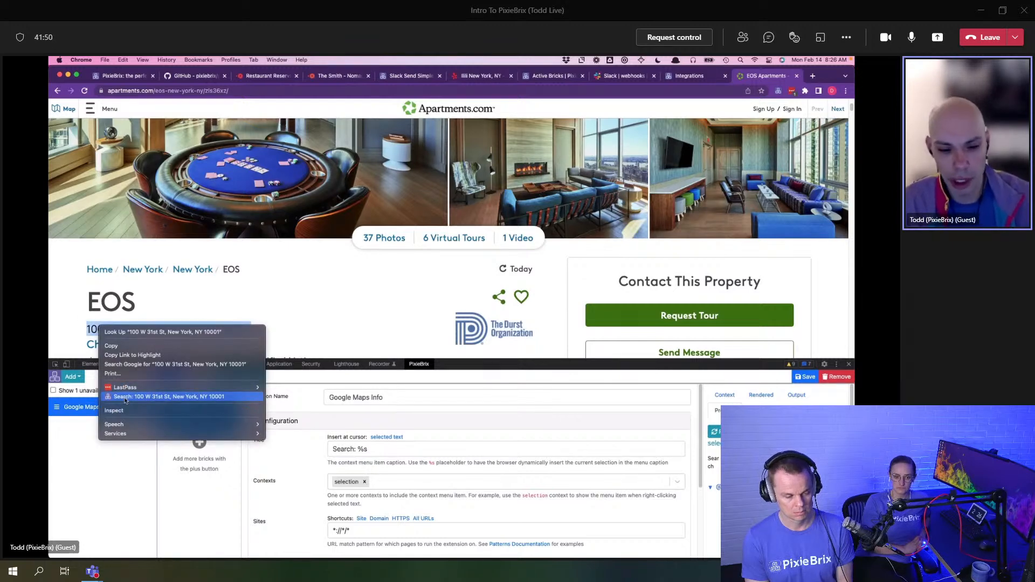
Step: Enlarge the PixieBrix editor pane and copy the property path of the context menu's selected text
{"action": "left_click", "coordinate": [330, 309]}
{"action": "left_click_drag", "start_coordinate": [644, 359], "coordinate": [646, 281]}
{"action": "scroll", "coordinate": [779, 356], "scroll_direction": "down", "scroll_amount": 4}
{"action": "scroll", "coordinate": [771, 335], "scroll_direction": "up", "scroll_amount": 2}
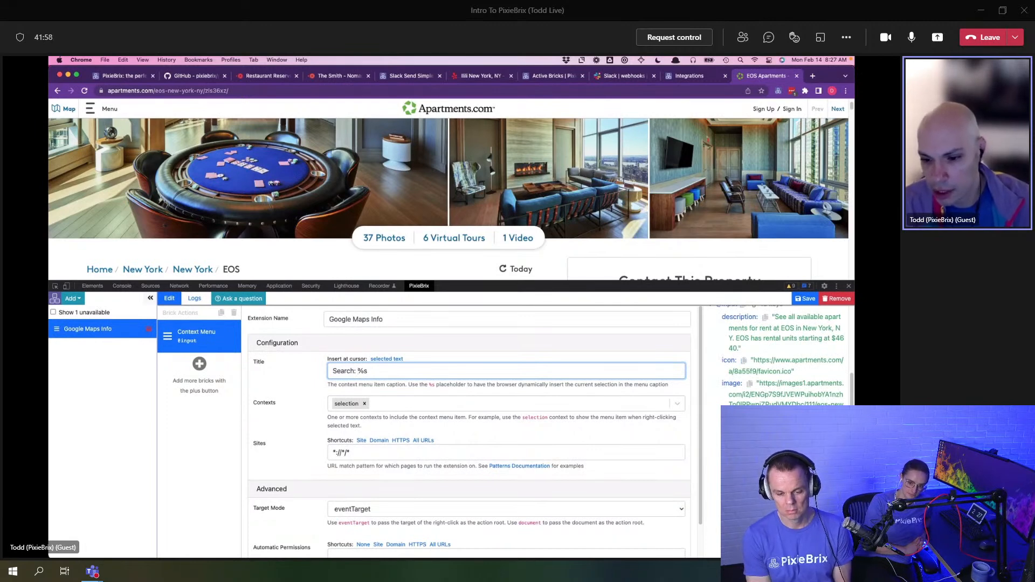
{"action": "scroll", "coordinate": [745, 361], "scroll_direction": "down", "scroll_amount": 1}
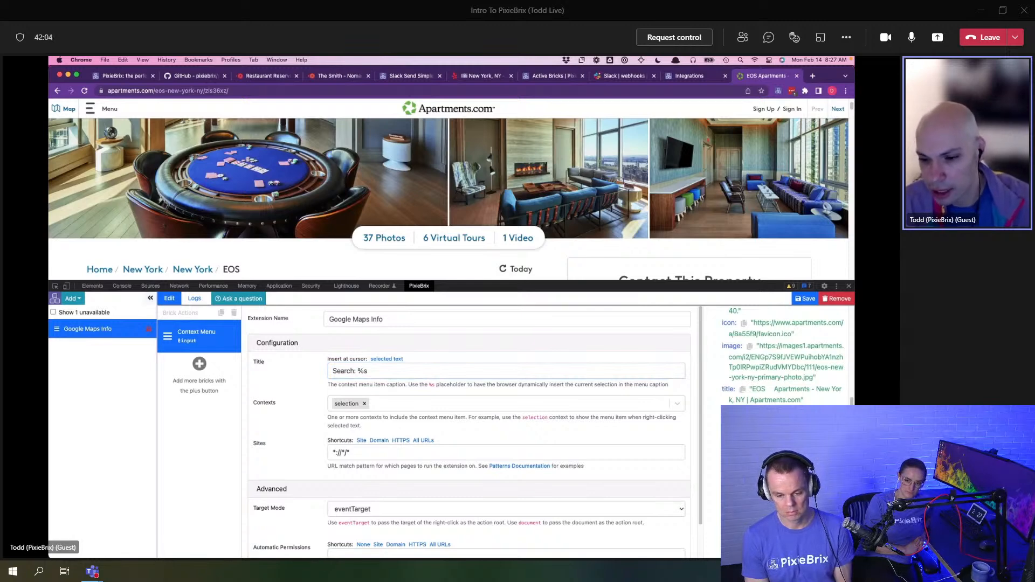
{"action": "left_click", "coordinate": [740, 411]}
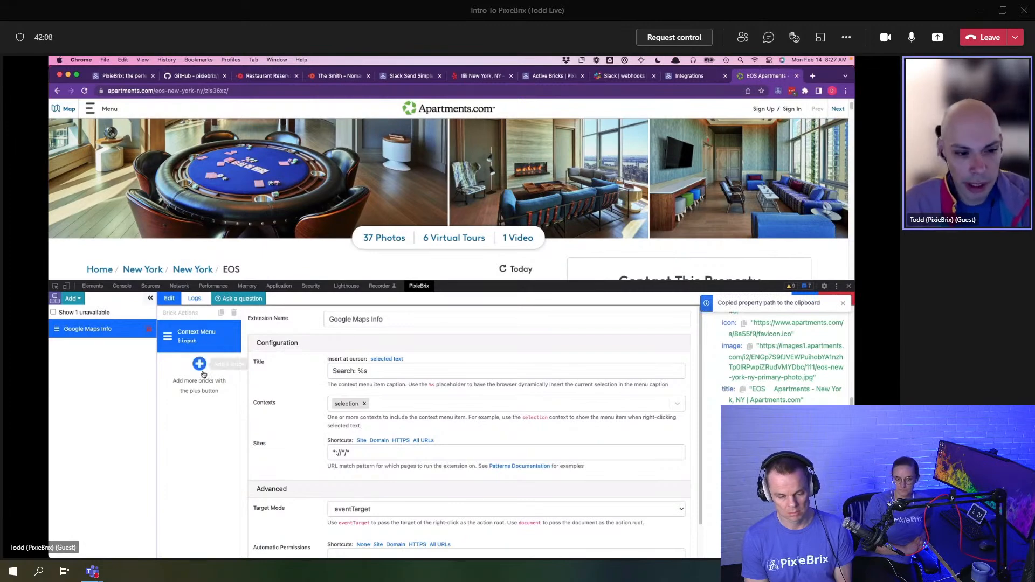
{"action": "left_click", "coordinate": [200, 369]}
{"action": "type", "text": "goog"}
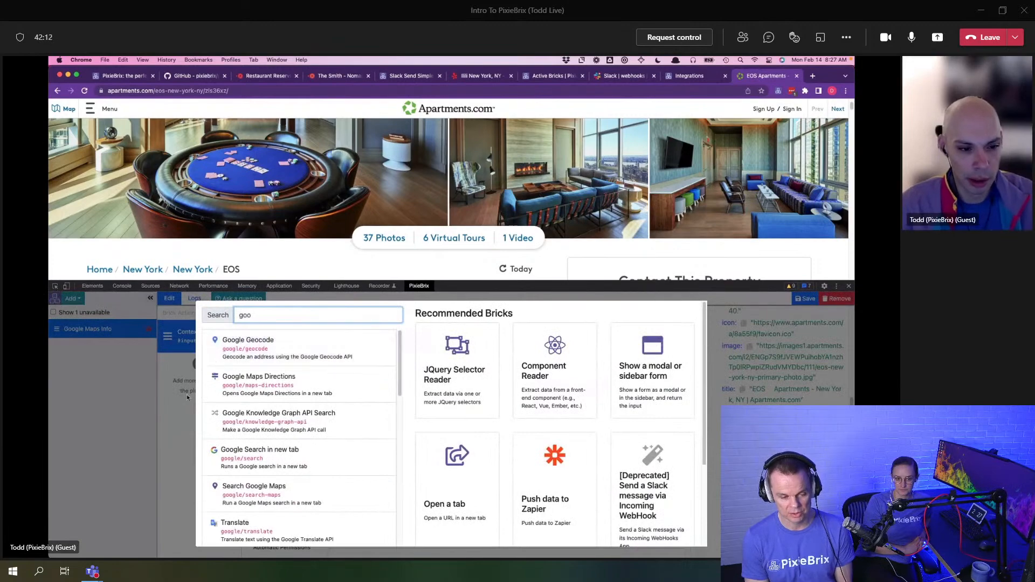
{"action": "left_click", "coordinate": [183, 406]}
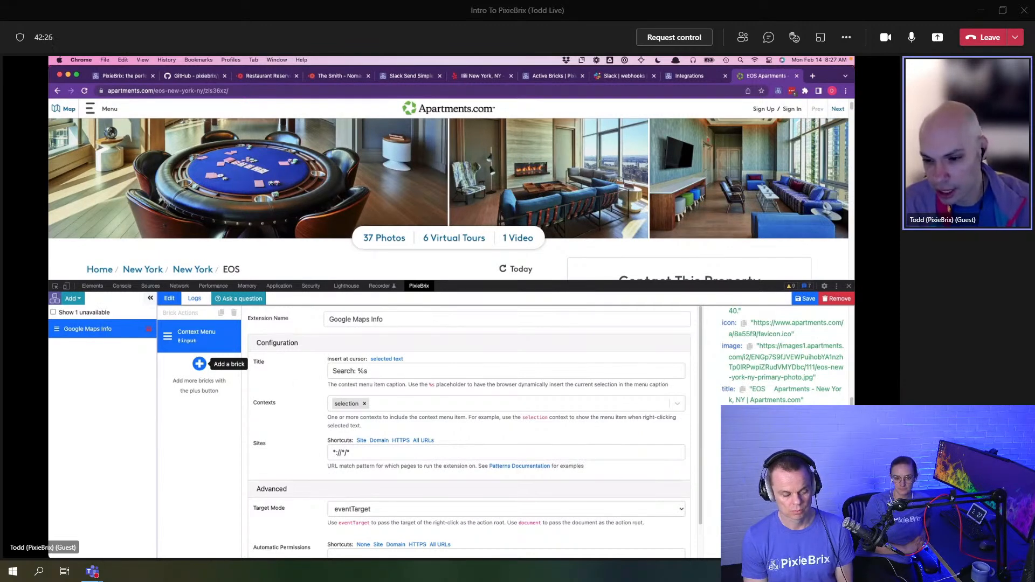
{"action": "left_click", "coordinate": [742, 389]}
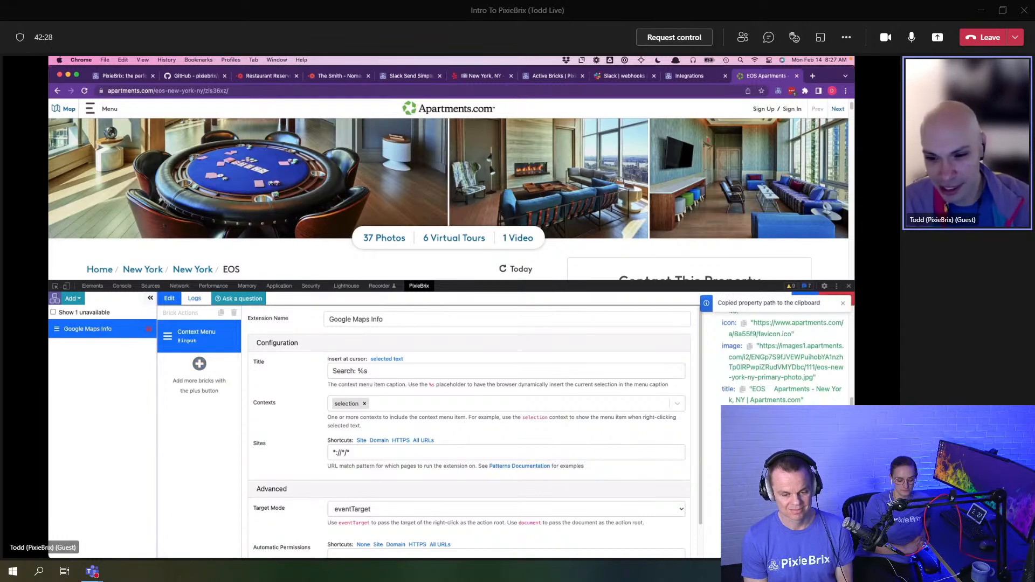
{"action": "left_click", "coordinate": [199, 364]}
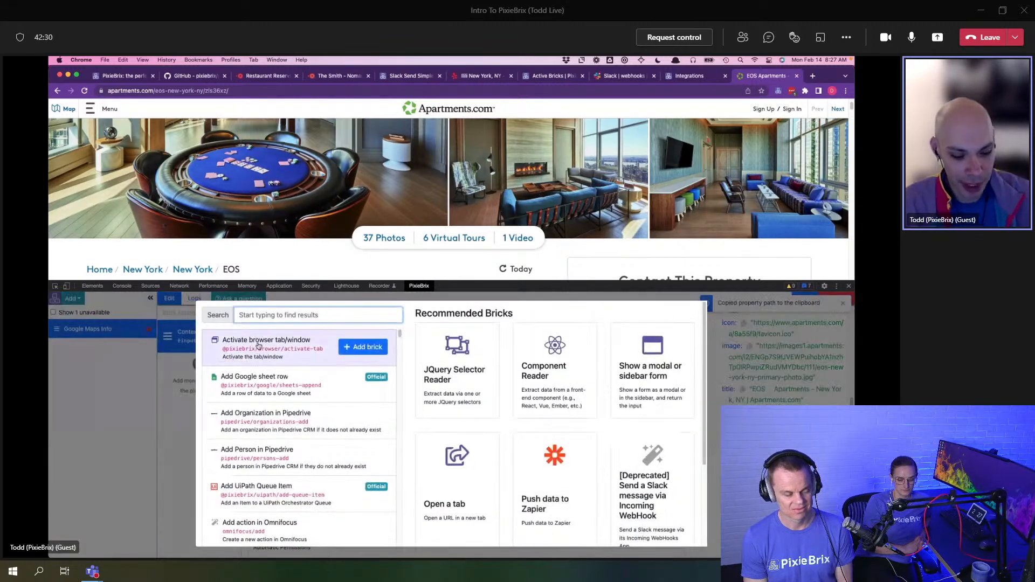
{"action": "type", "text": "go"}
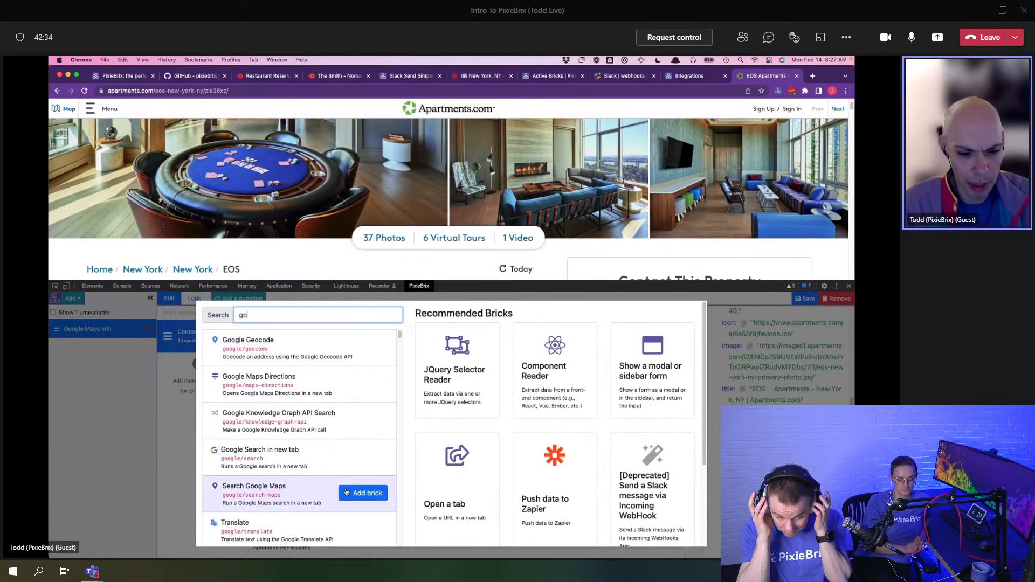
{"action": "left_click", "coordinate": [346, 492]}
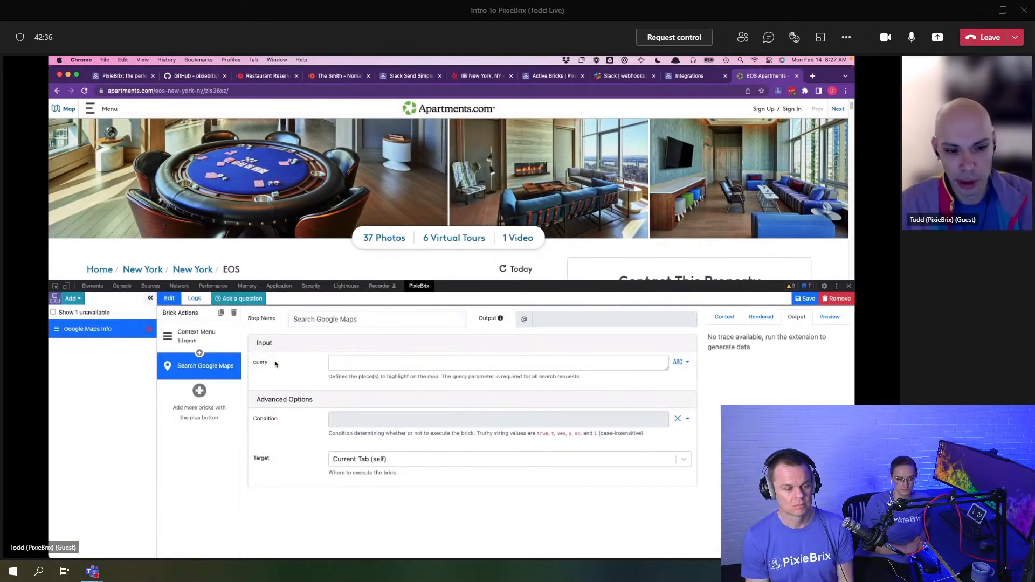
{"action": "left_click", "coordinate": [368, 367]}
{"action": "key", "text": "super+v"}
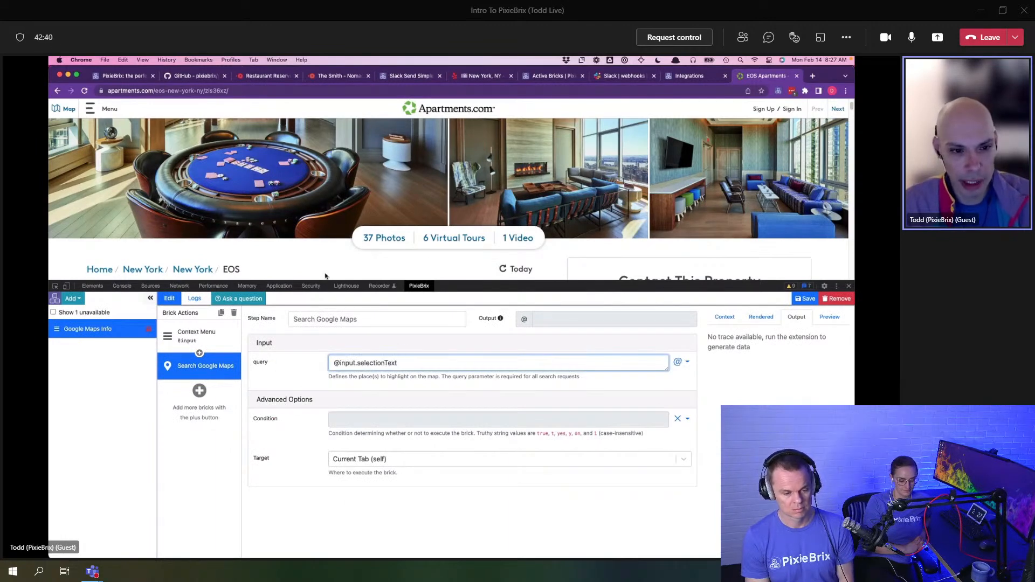
Step: Test the Search item on the property's selected address, checking the street photo in Google Maps, and save the extension
{"action": "scroll", "coordinate": [322, 268], "scroll_direction": "down", "scroll_amount": 2}
{"action": "scroll", "coordinate": [323, 268], "scroll_direction": "down", "scroll_amount": 2}
{"action": "triple_click", "coordinate": [196, 247]}
{"action": "right_click", "coordinate": [197, 247]}
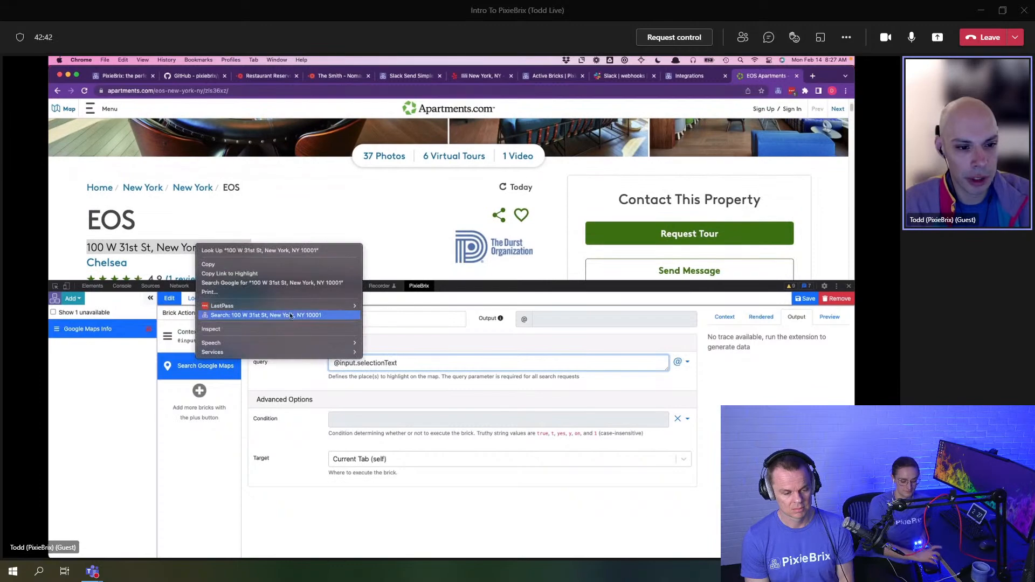
{"action": "left_click", "coordinate": [290, 316]}
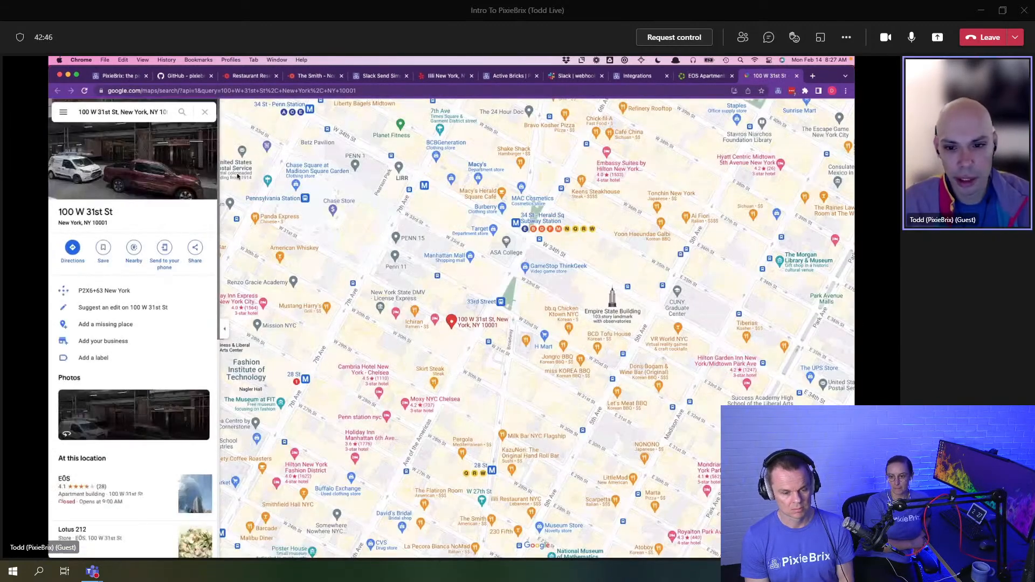
{"action": "left_click", "coordinate": [134, 415]}
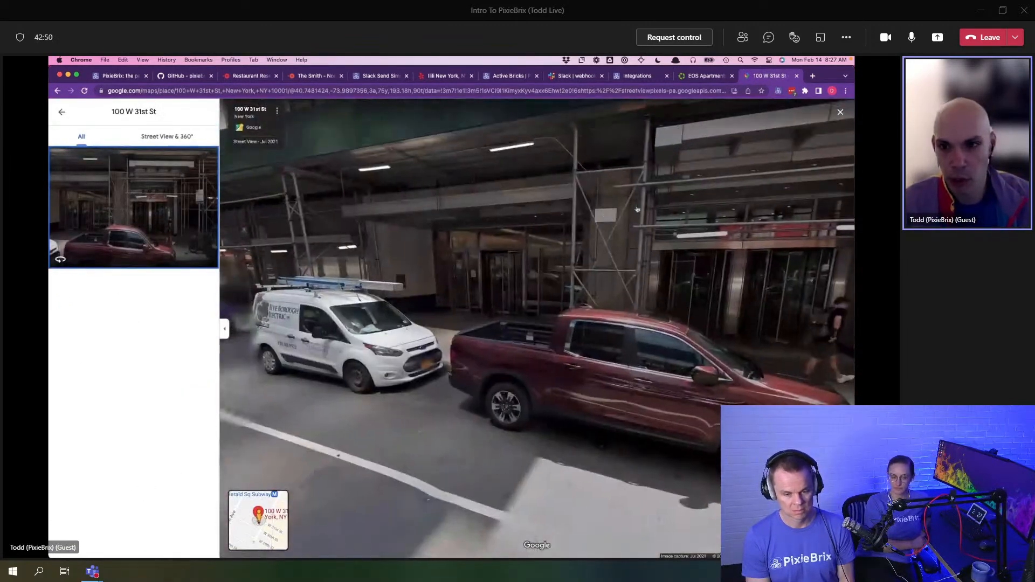
{"action": "left_click", "coordinate": [796, 75]}
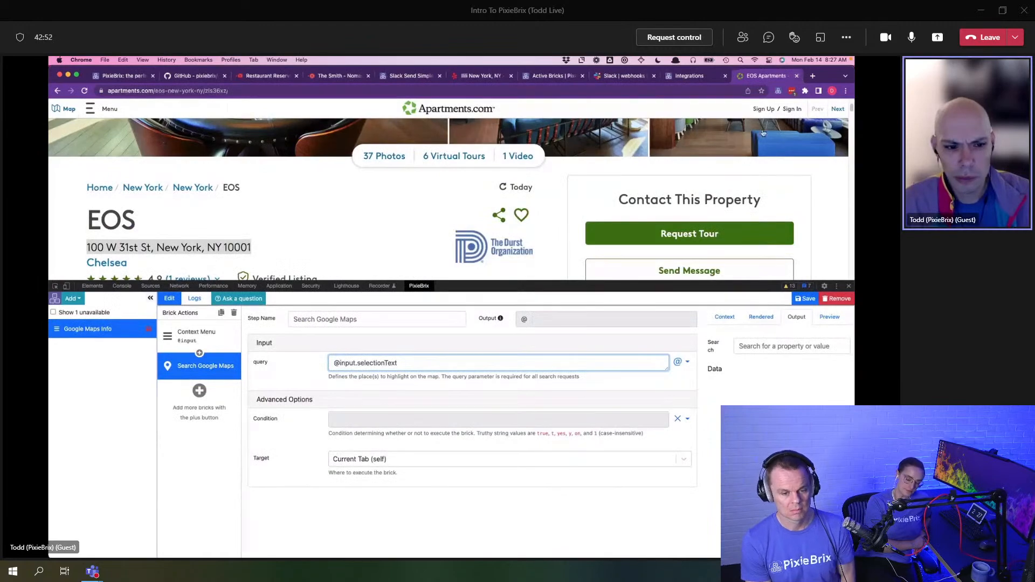
{"action": "left_click", "coordinate": [805, 299]}
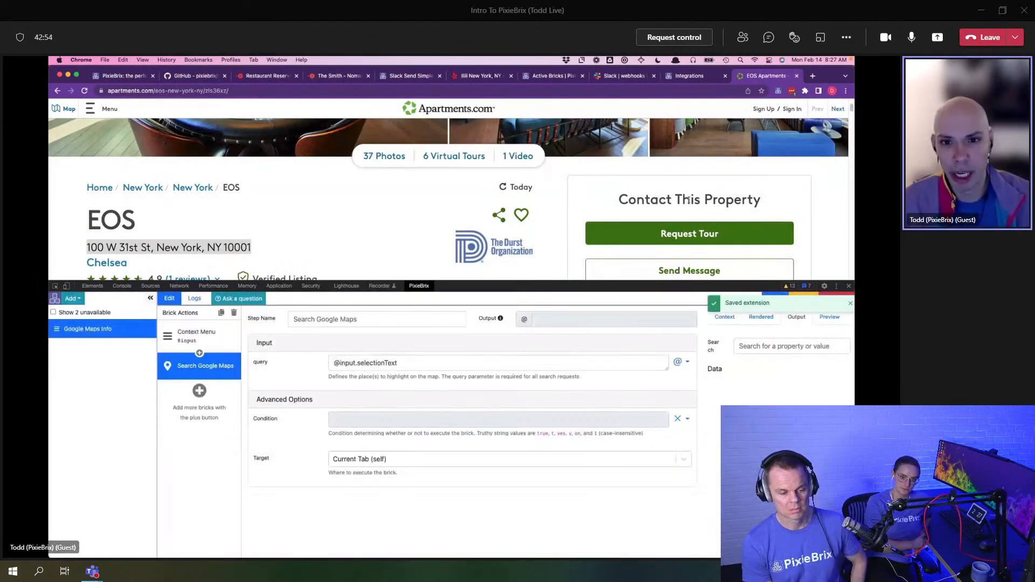
Step: Test the Search item on the restaurant's address on The Smith - Nomad OpenTable page, and return to the EOS Apartments page
{"action": "left_click", "coordinate": [334, 78]}
{"action": "scroll", "coordinate": [441, 390], "scroll_direction": "down", "scroll_amount": 3}
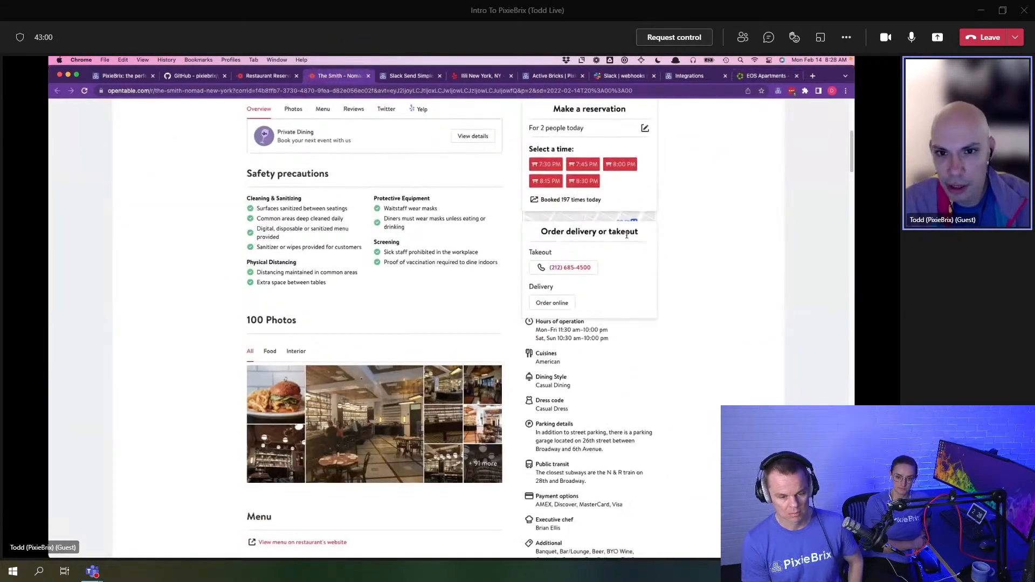
{"action": "scroll", "coordinate": [628, 263], "scroll_direction": "up", "scroll_amount": 5}
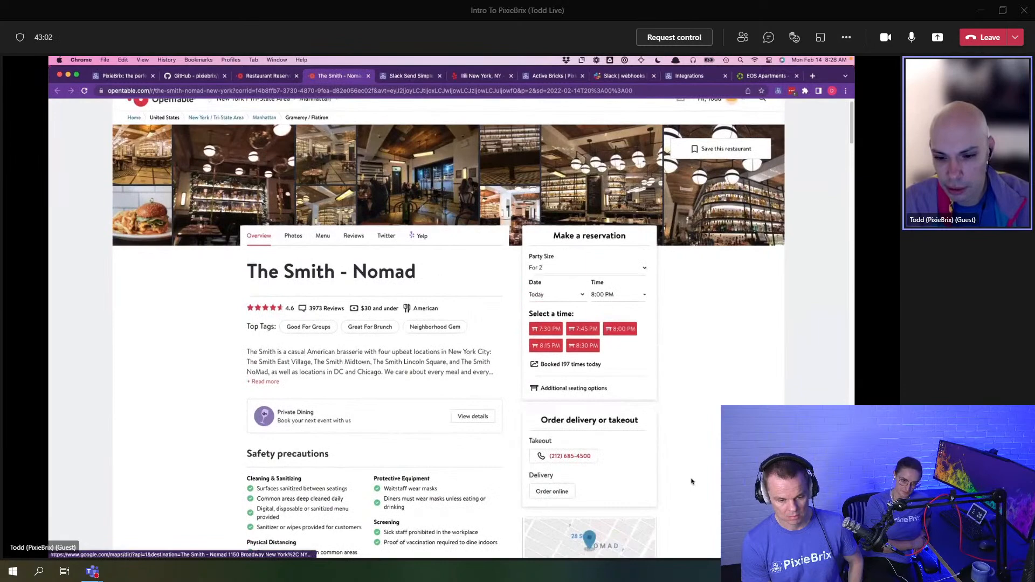
{"action": "scroll", "coordinate": [689, 470], "scroll_direction": "down", "scroll_amount": 2}
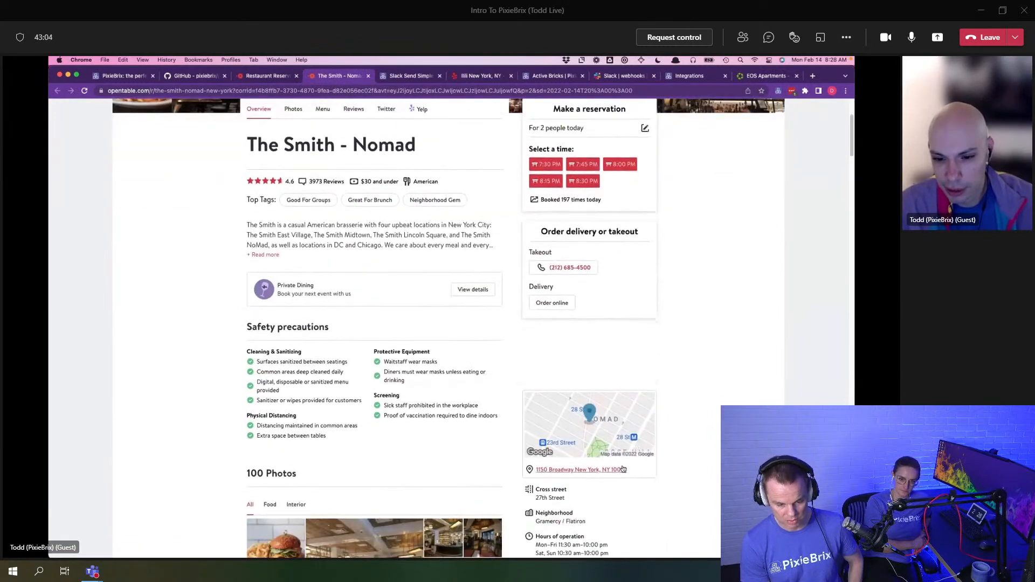
{"action": "right_click", "coordinate": [549, 470]}
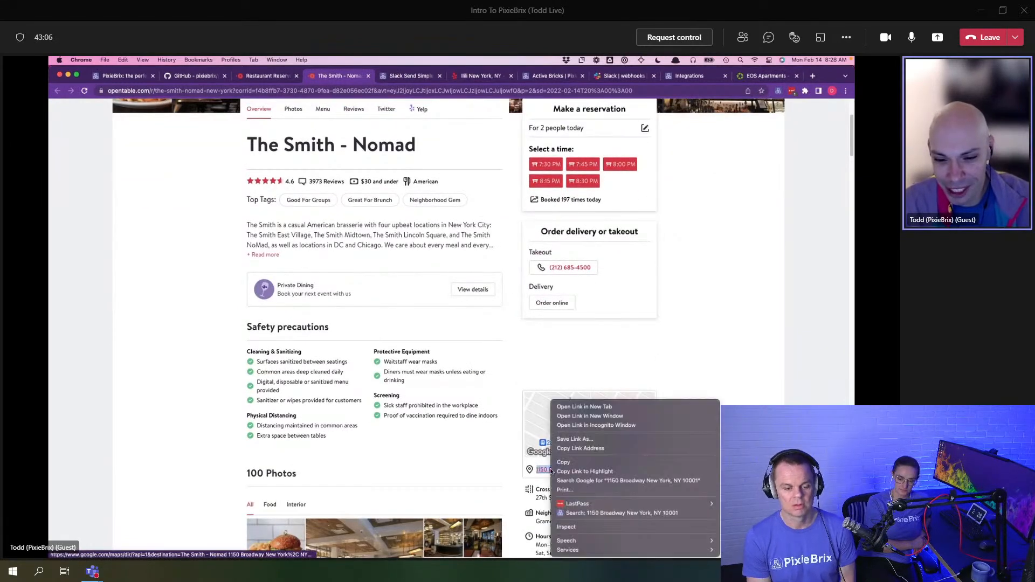
{"action": "left_click", "coordinate": [588, 513]}
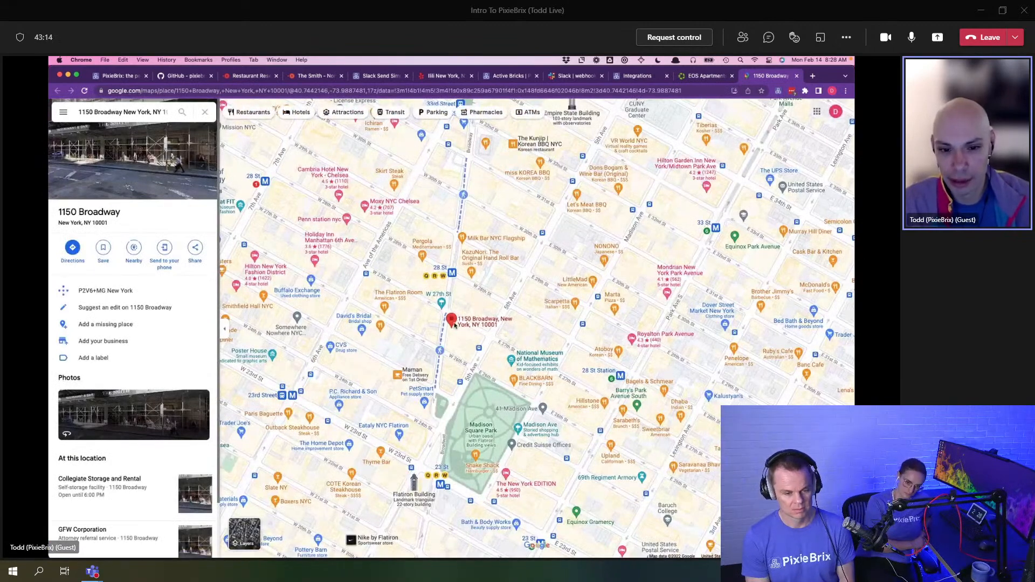
{"action": "left_click", "coordinate": [796, 75]}
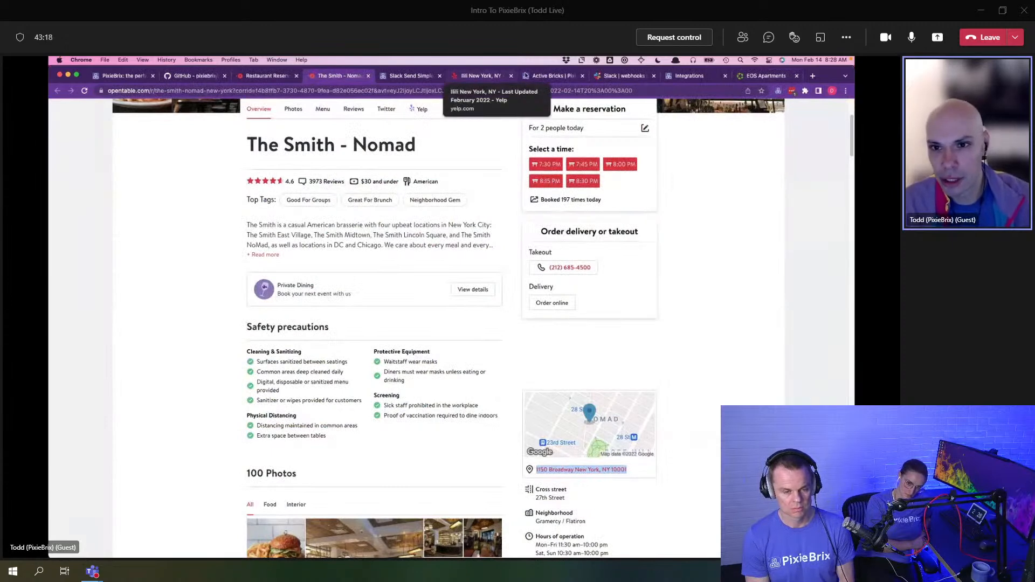
{"action": "left_click", "coordinate": [765, 75]}
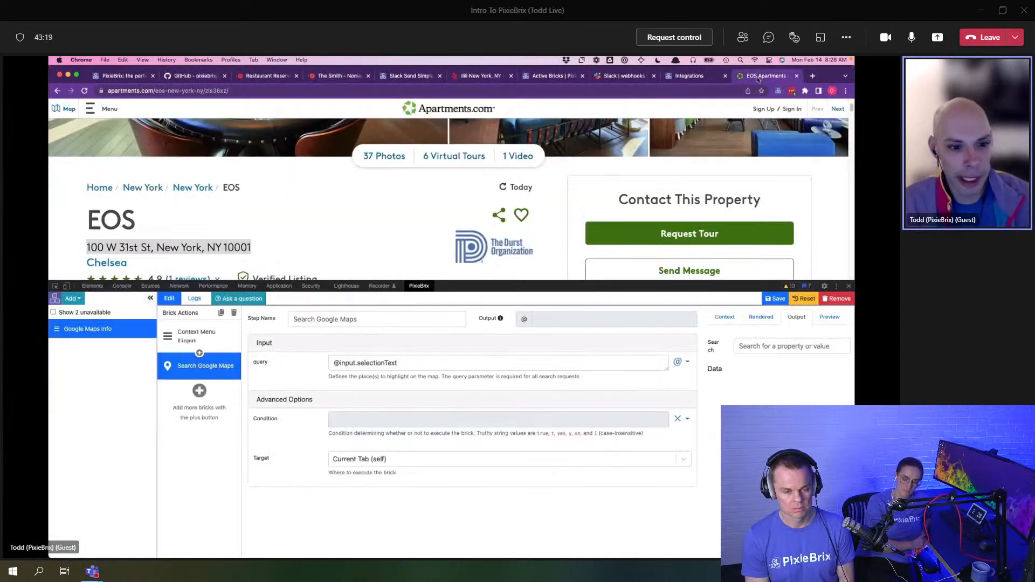
Step: Add a Google Maps Directions brick after the Search Google Maps brick
{"action": "left_click", "coordinate": [199, 390]}
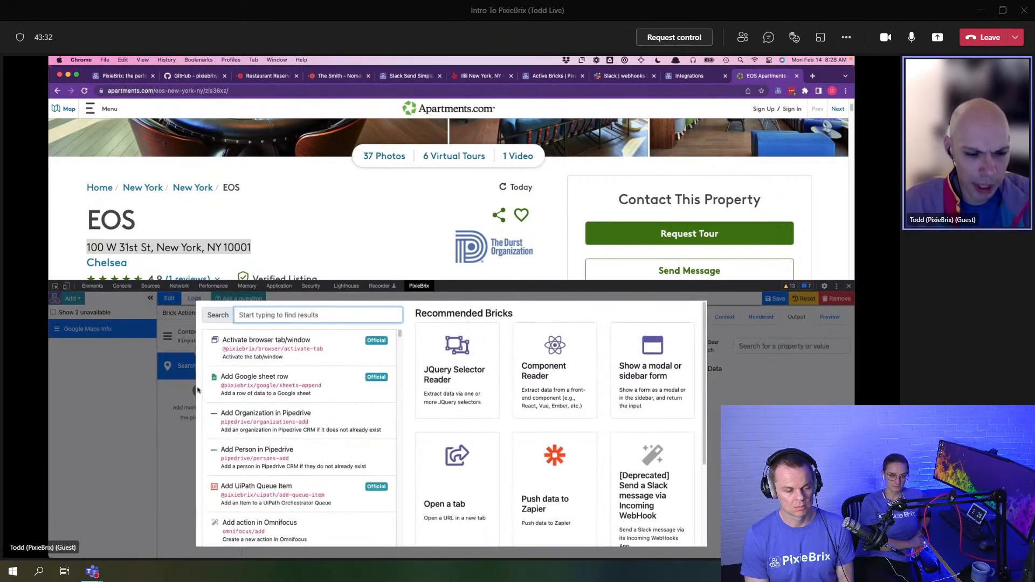
{"action": "type", "text": "dire"}
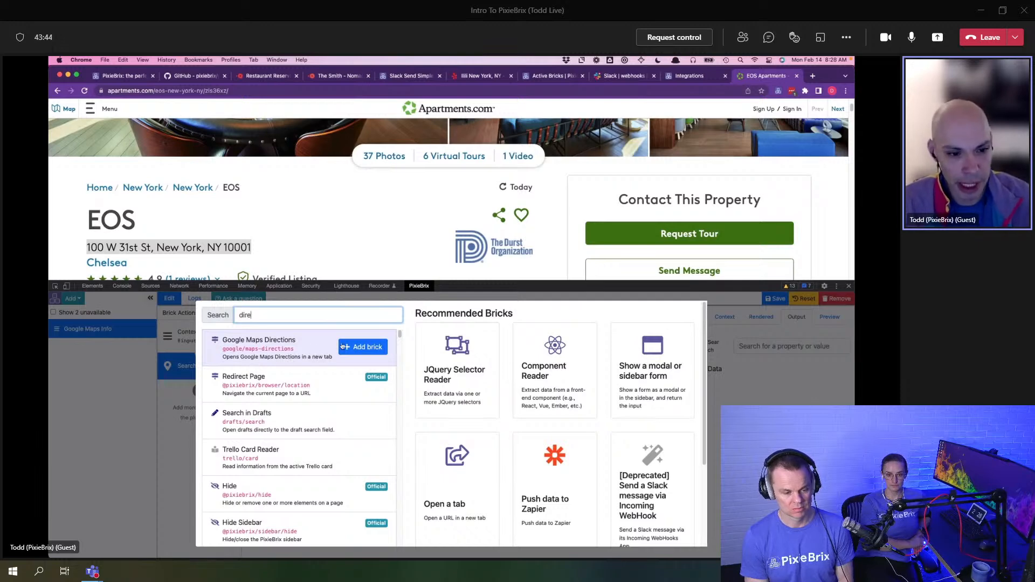
{"action": "left_click", "coordinate": [356, 351]}
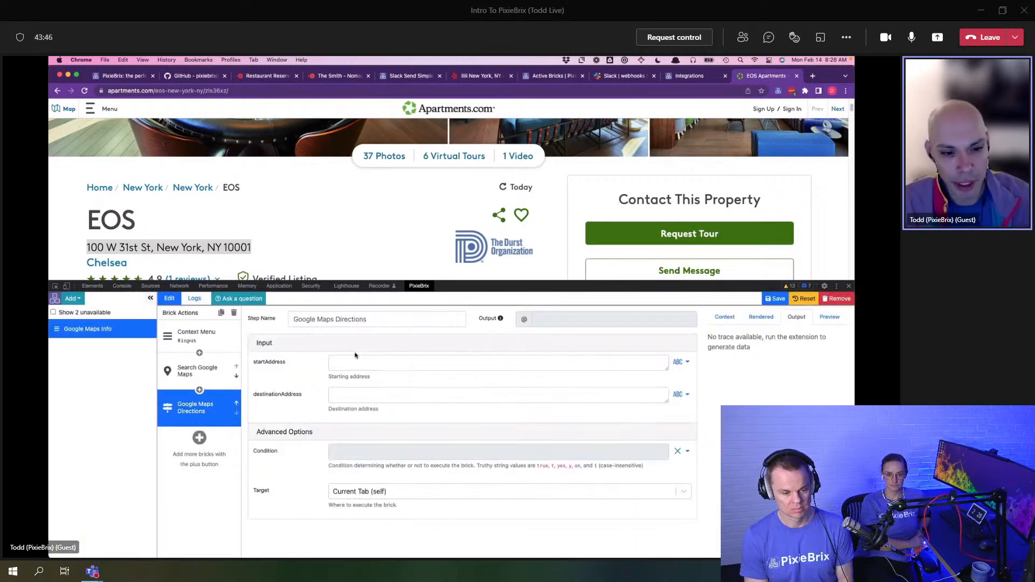
{"action": "left_click", "coordinate": [266, 367]}
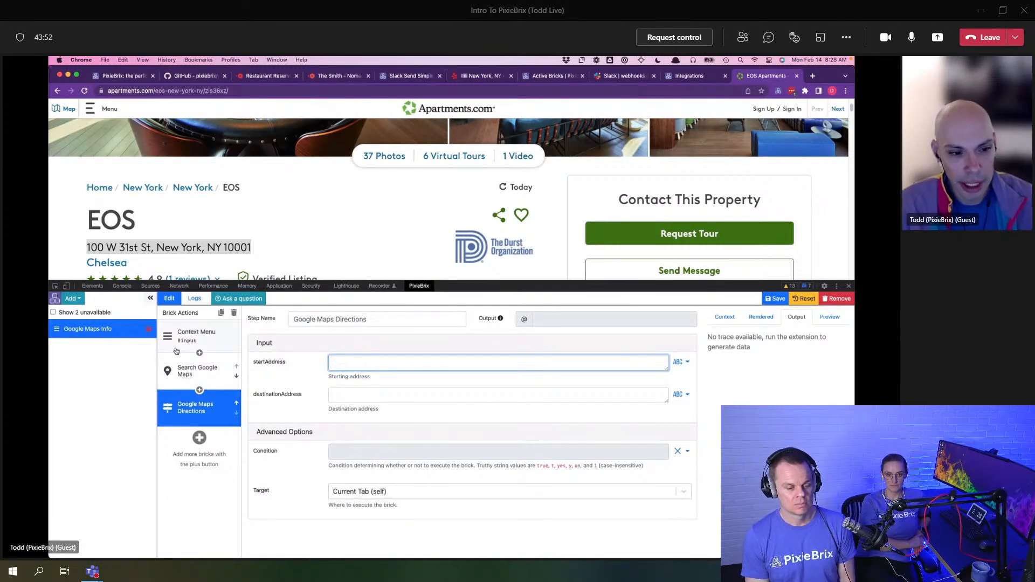
{"action": "left_click", "coordinate": [195, 335]}
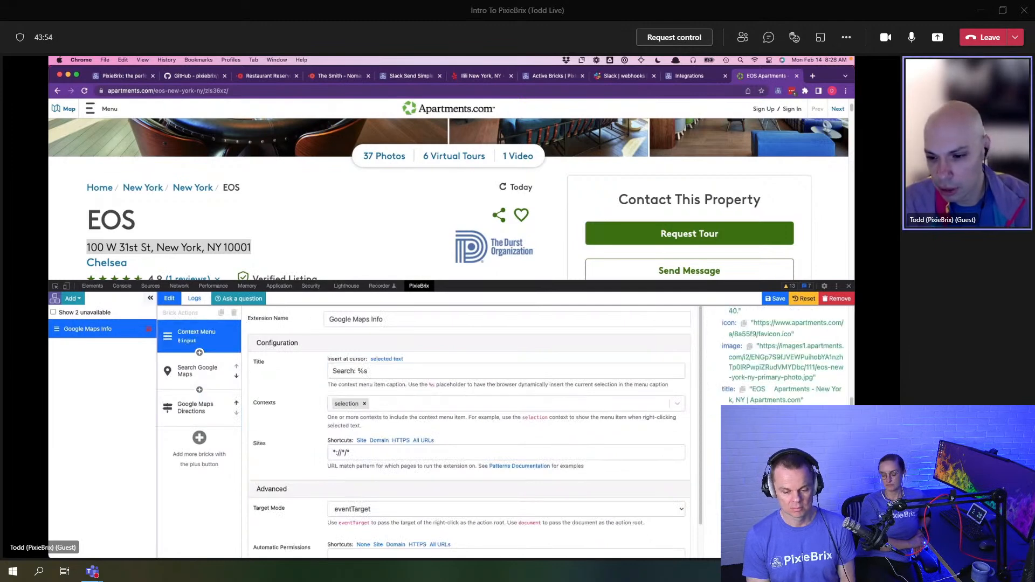
{"action": "left_click", "coordinate": [768, 458]}
{"action": "left_click", "coordinate": [196, 419]}
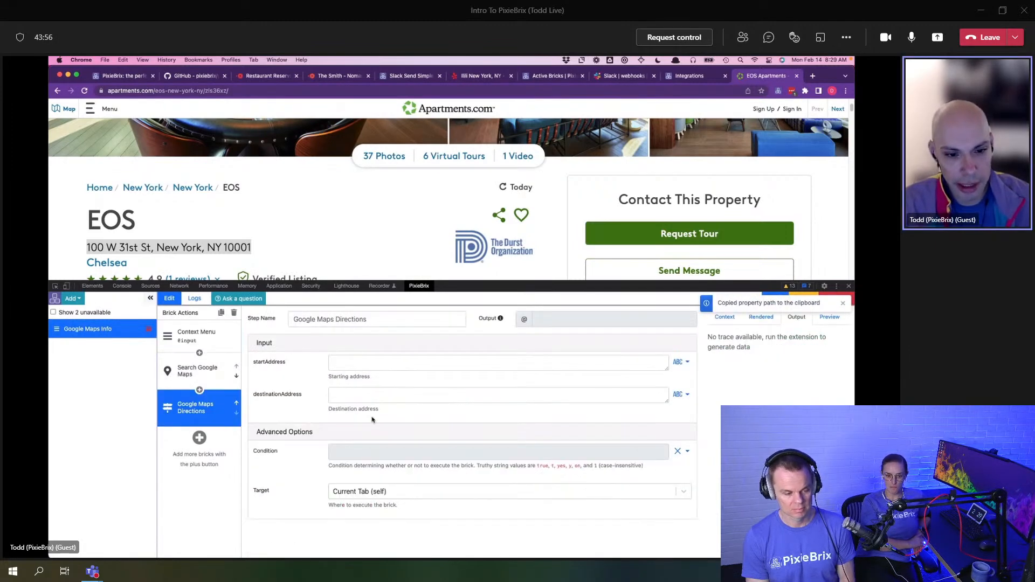
{"action": "left_click", "coordinate": [357, 397]}
{"action": "key", "text": "ctrl+v"}
{"action": "left_click", "coordinate": [355, 364]}
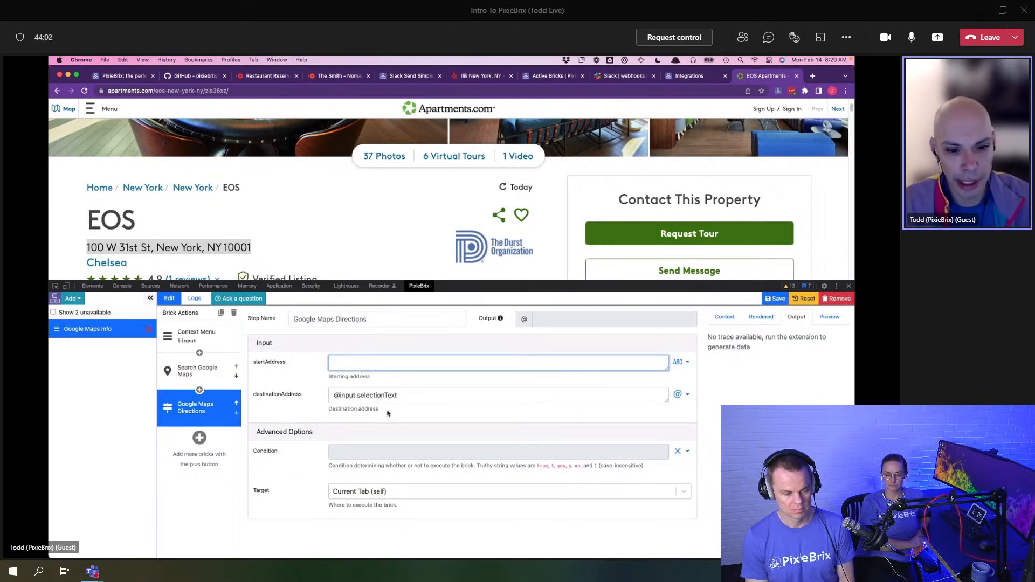
{"action": "left_click_drag", "start_coordinate": [415, 396], "coordinate": [325, 371]}
{"action": "key", "text": "super+x"}
{"action": "left_click", "coordinate": [347, 367]}
{"action": "key", "text": "super+v"}
{"action": "left_click", "coordinate": [346, 395]}
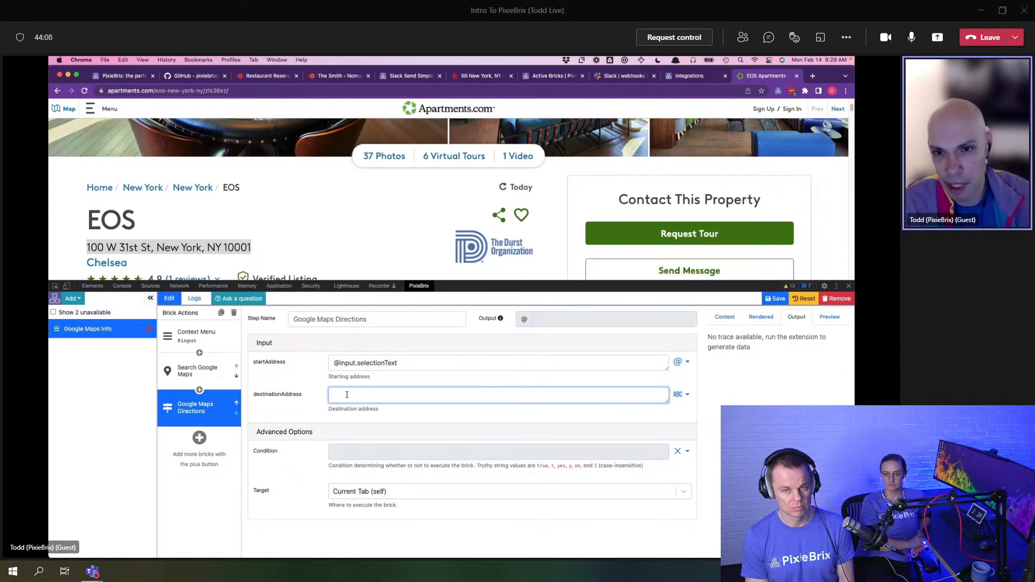
{"action": "type", "text": "1 WTC, New York, NY"}
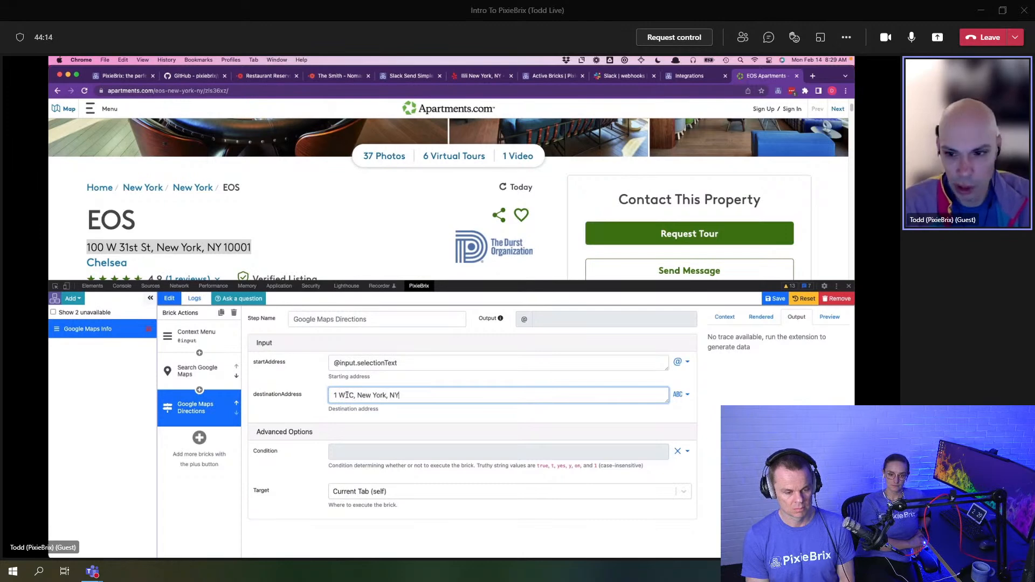
Step: Test the Search item on the property's address, view the transit directions, and save the extension
{"action": "right_click", "coordinate": [192, 246]}
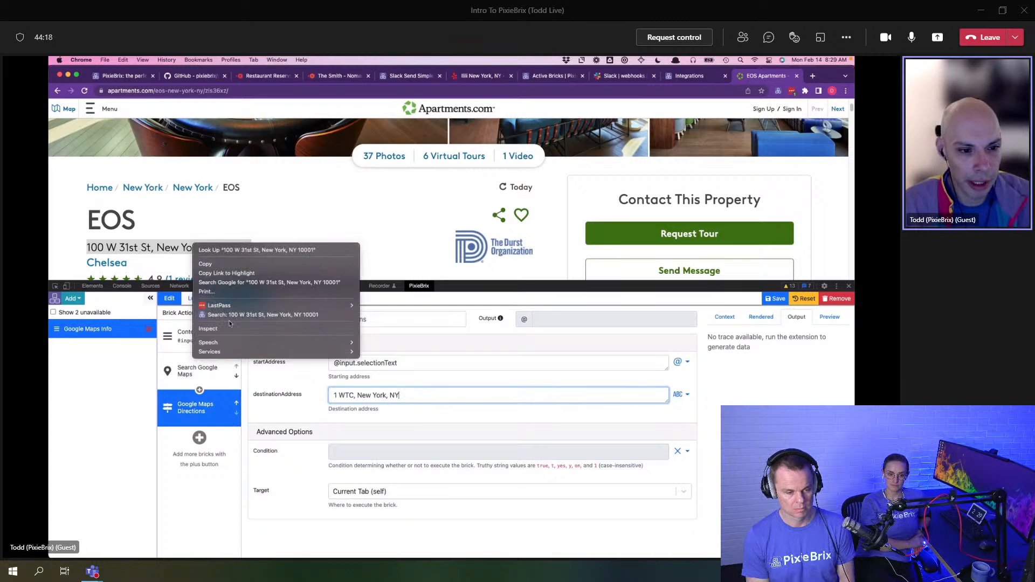
{"action": "left_click", "coordinate": [230, 315]}
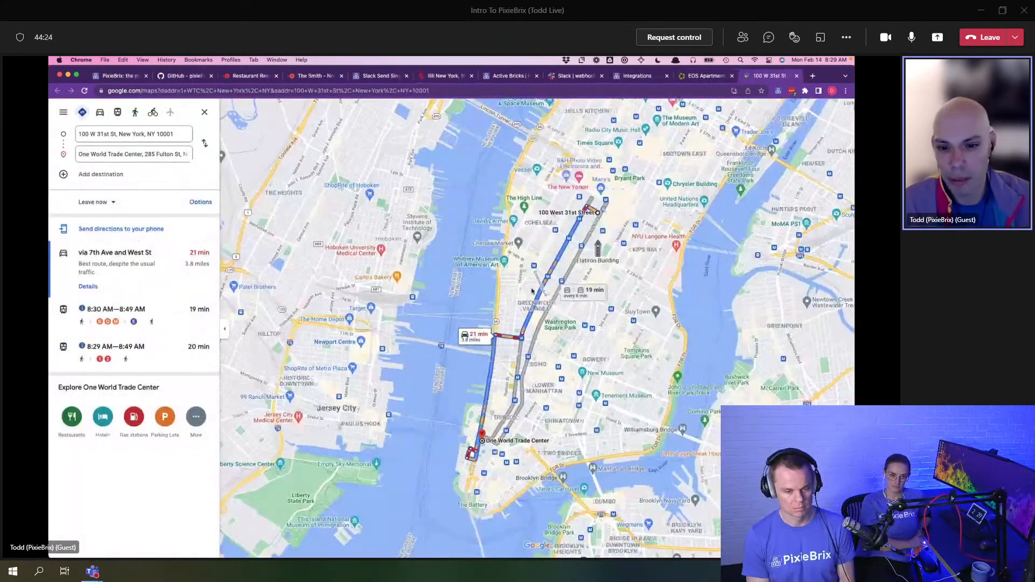
{"action": "left_click", "coordinate": [118, 112]}
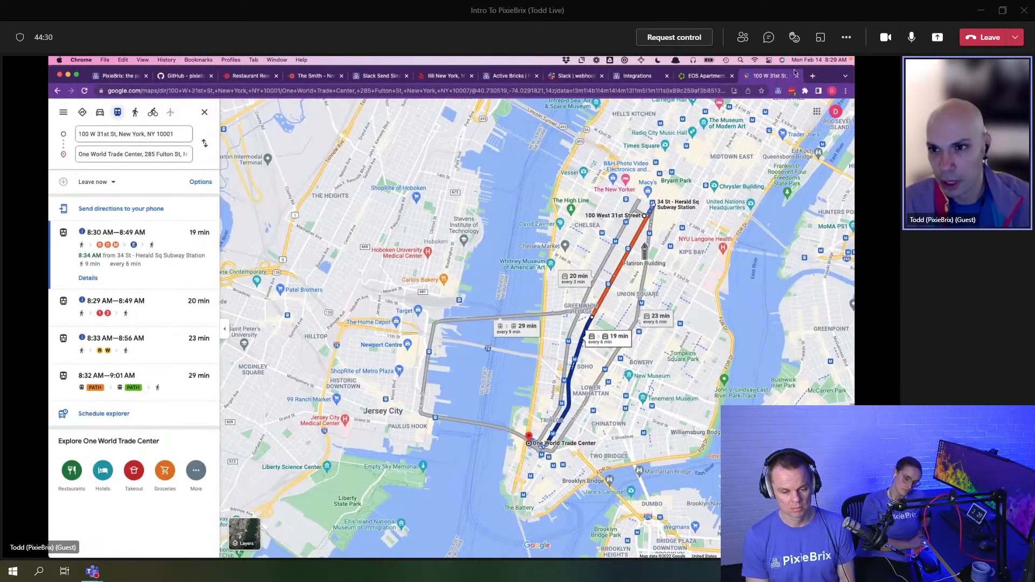
{"action": "key", "text": "ctrl+w"}
{"action": "left_click", "coordinate": [782, 298]}
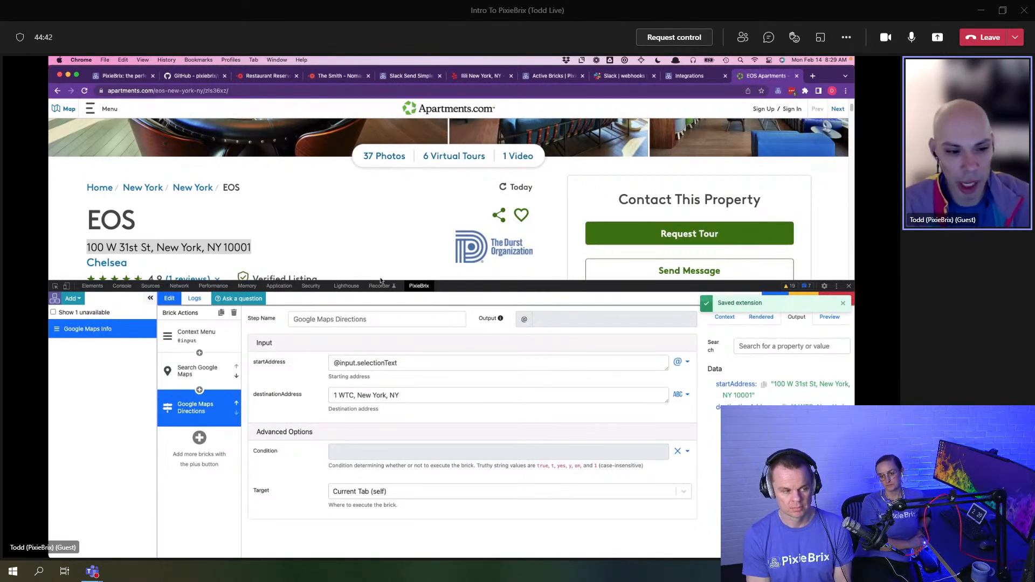
Step: Search the brick library for "bb" and close it without adding a brick
{"action": "left_click", "coordinate": [195, 436]}
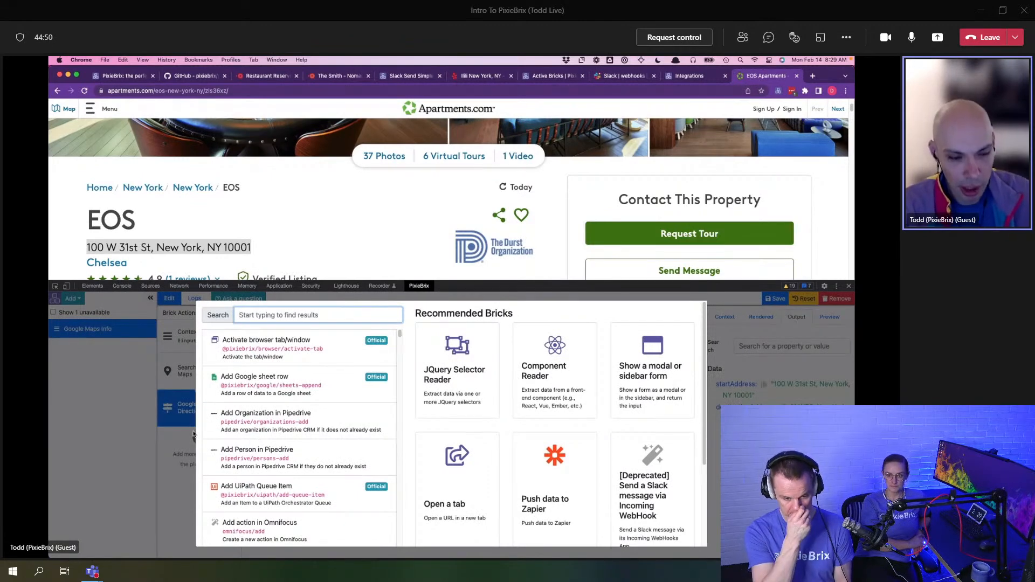
{"action": "type", "text": "bb"}
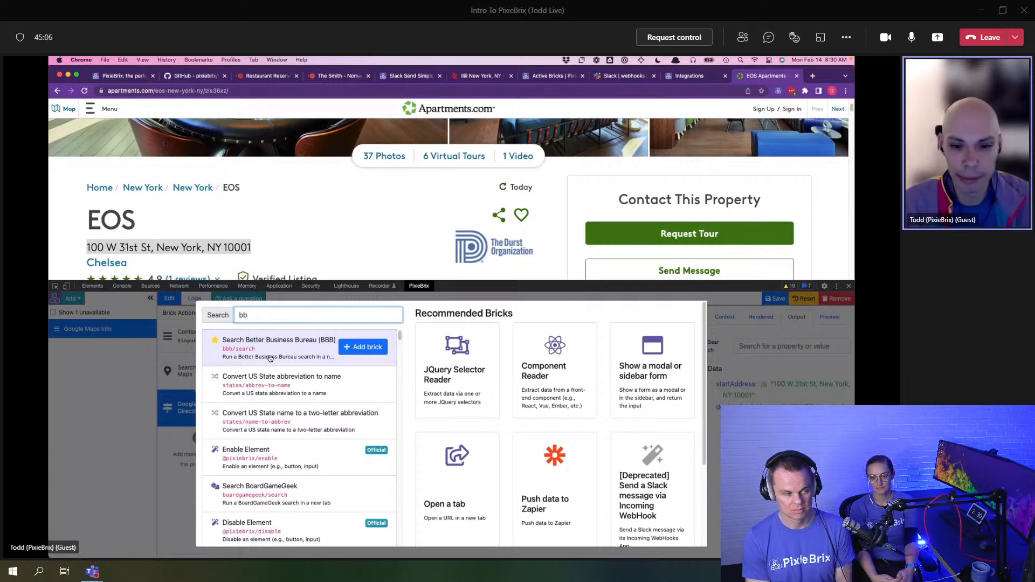
{"action": "left_click", "coordinate": [153, 364]}
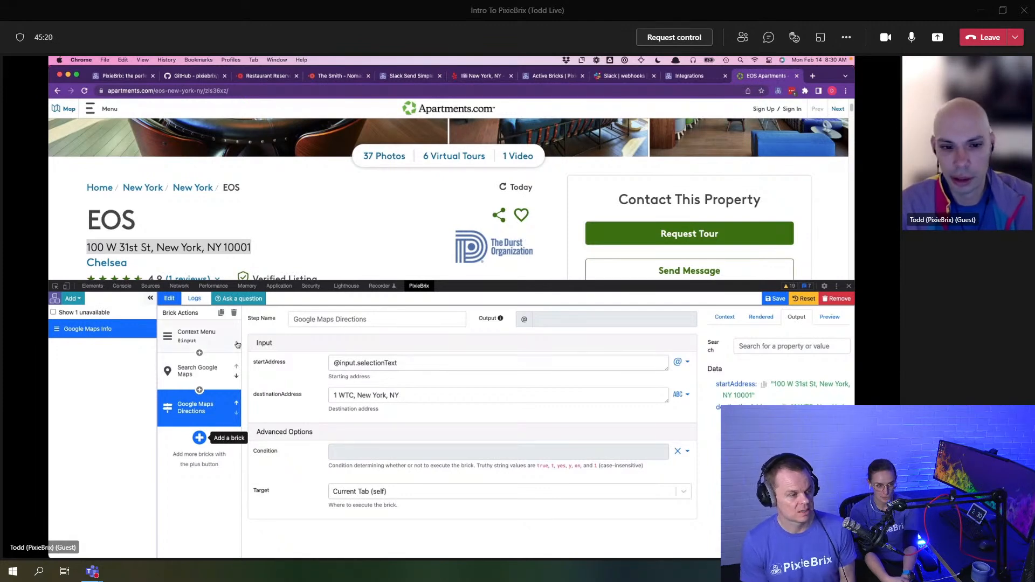
Step: From the Context Menu brick, browse the brick library for UiPath bricks and close it without adding one
{"action": "left_click", "coordinate": [202, 340]}
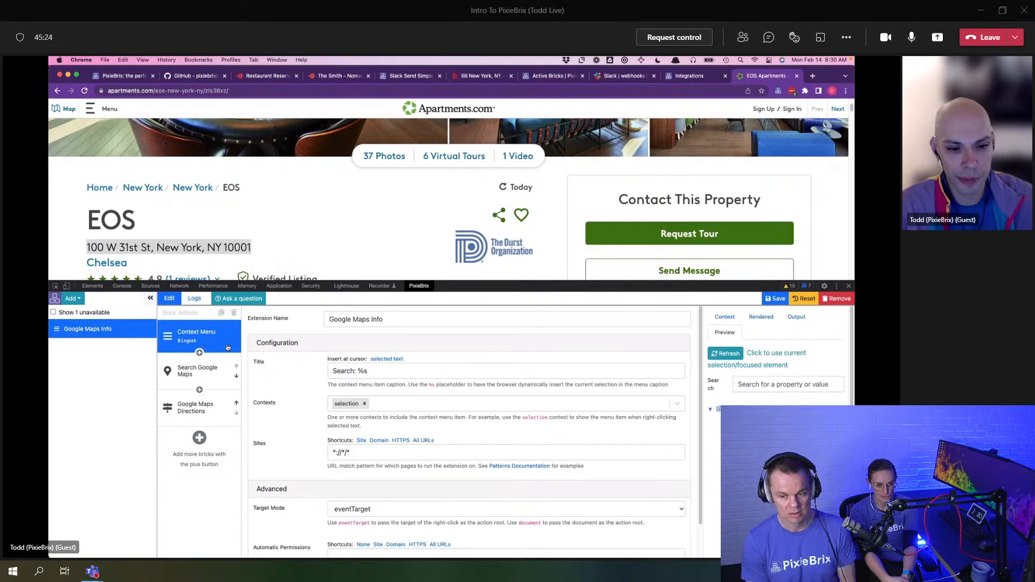
{"action": "left_click", "coordinate": [200, 438]}
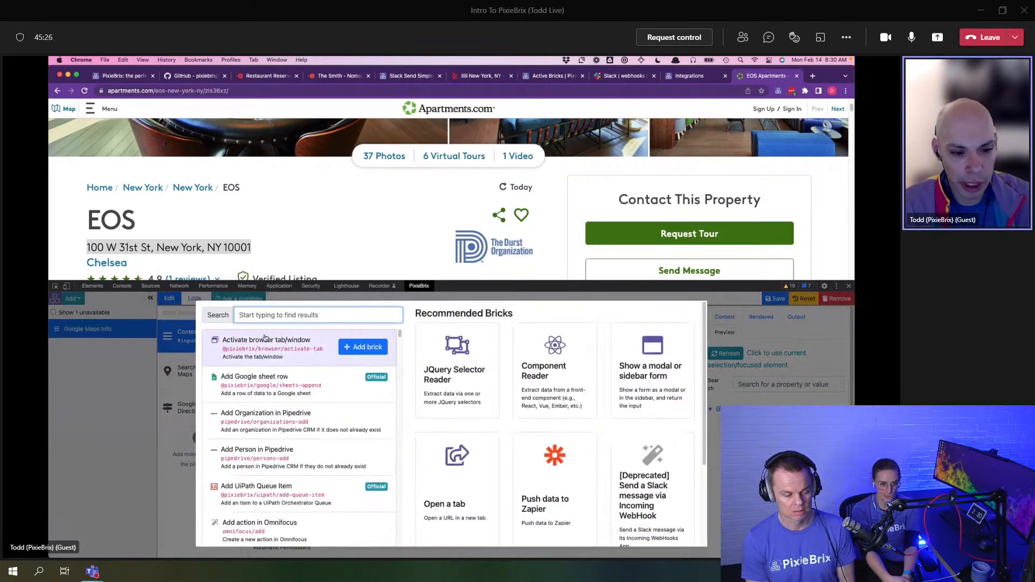
{"action": "scroll", "coordinate": [271, 406], "scroll_direction": "down", "scroll_amount": 2}
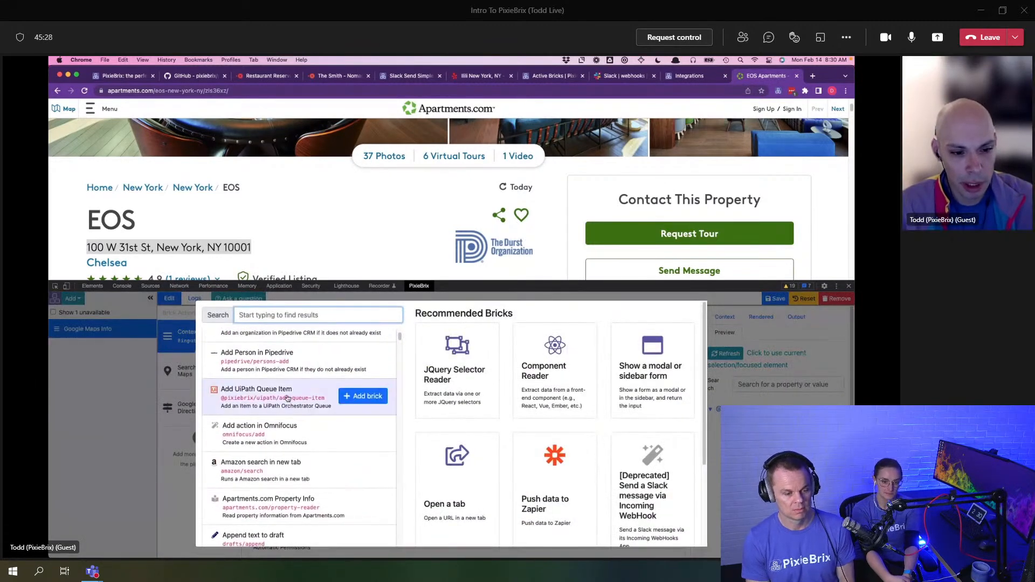
{"action": "type", "text": "uipath"}
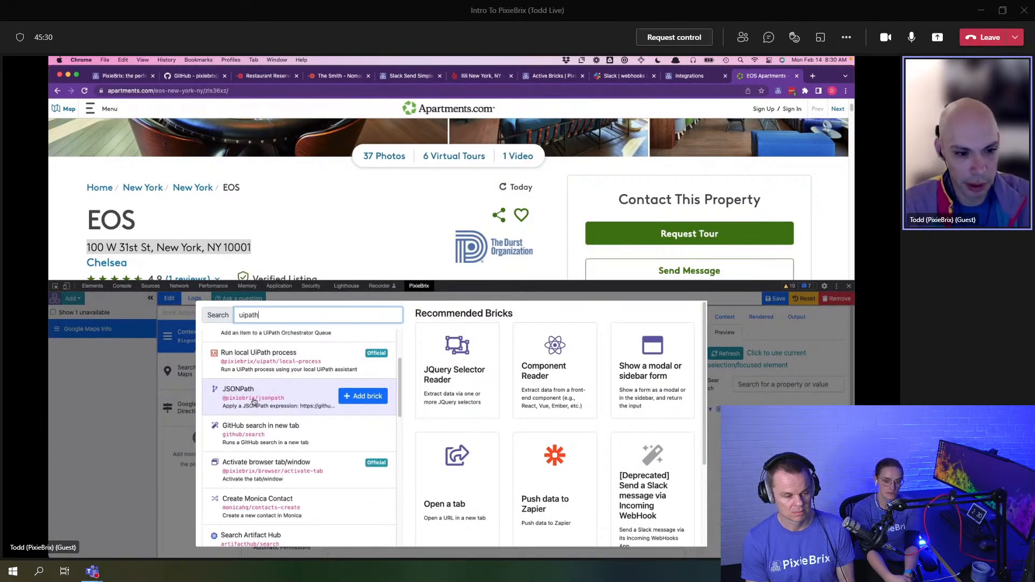
{"action": "scroll", "coordinate": [254, 402], "scroll_direction": "up", "scroll_amount": 2}
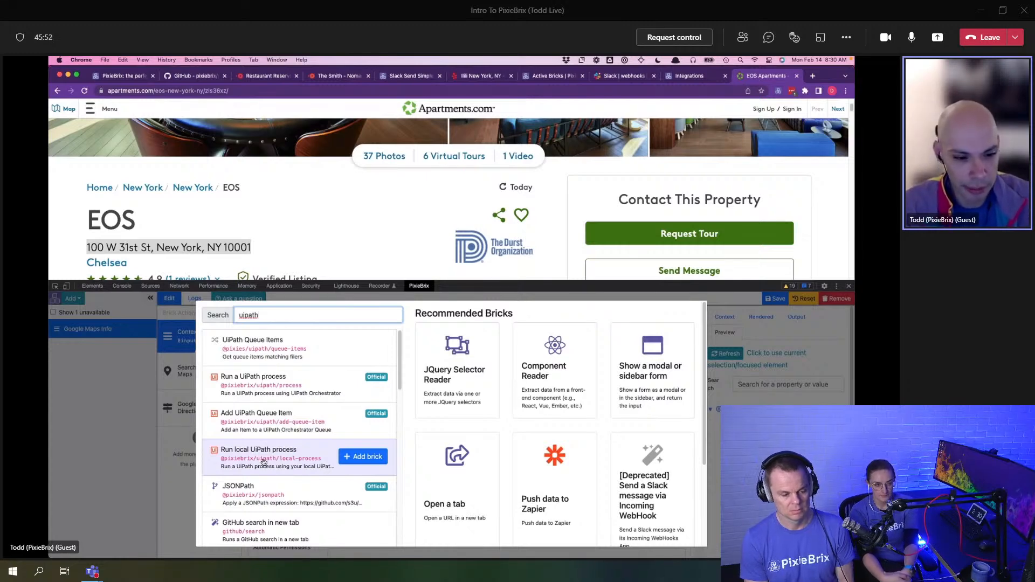
{"action": "type", "text": "uipath"}
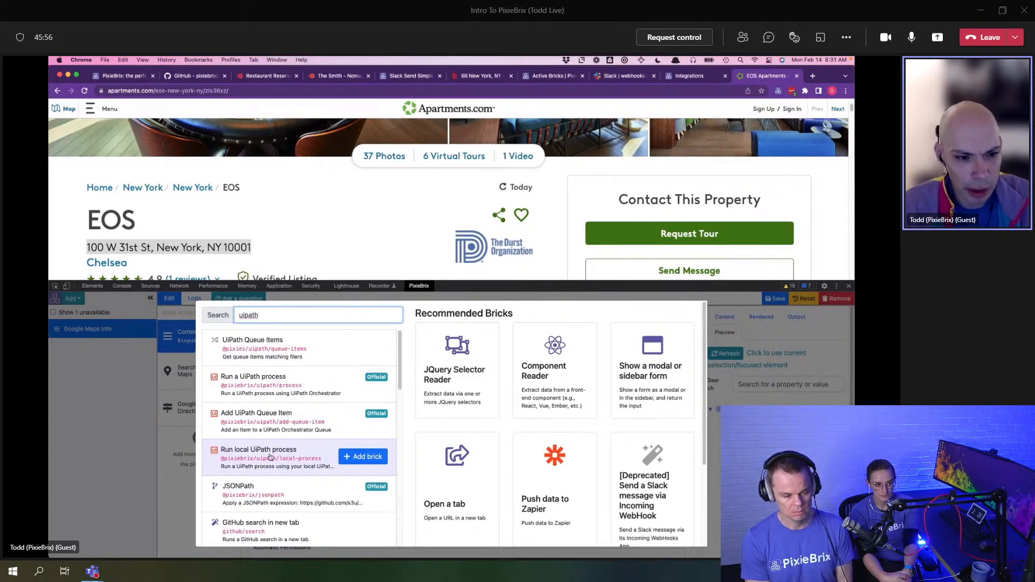
{"action": "type", "text": "dd"}
{"action": "key", "text": "BackSpace"}
{"action": "key", "text": "BackSpace"}
{"action": "key", "text": "BackSpace"}
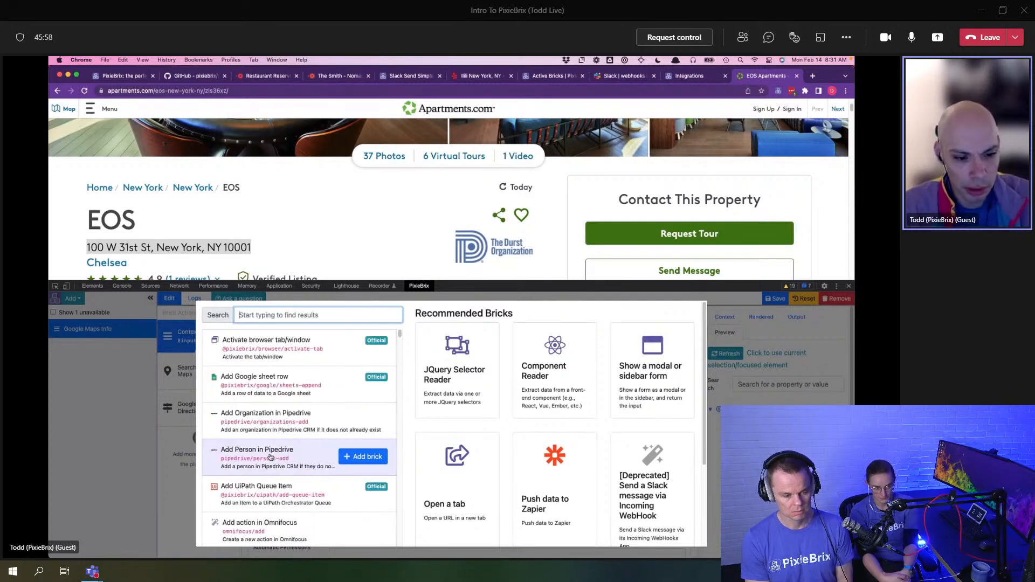
{"action": "type", "text": "ui"}
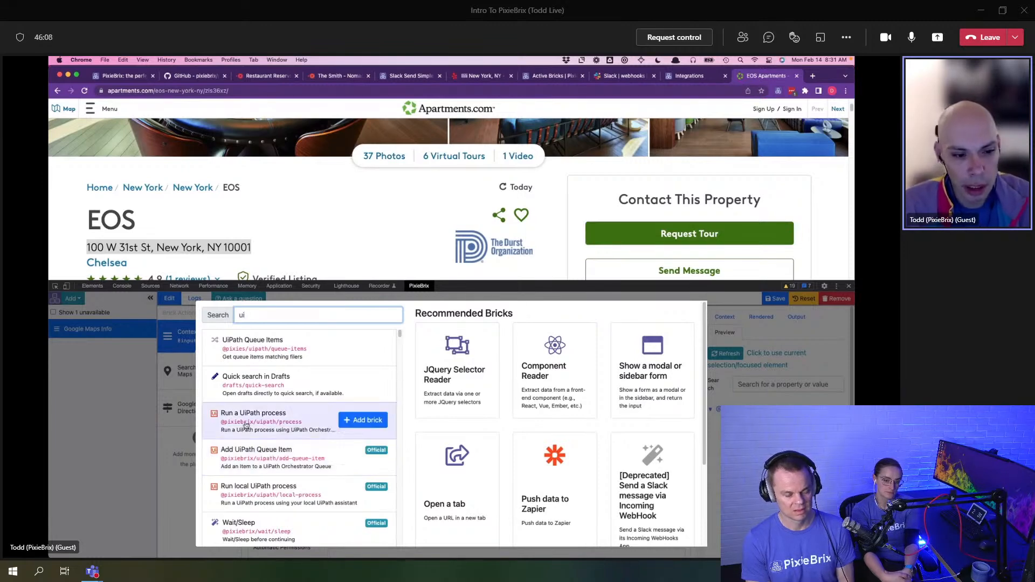
{"action": "left_click", "coordinate": [181, 441]}
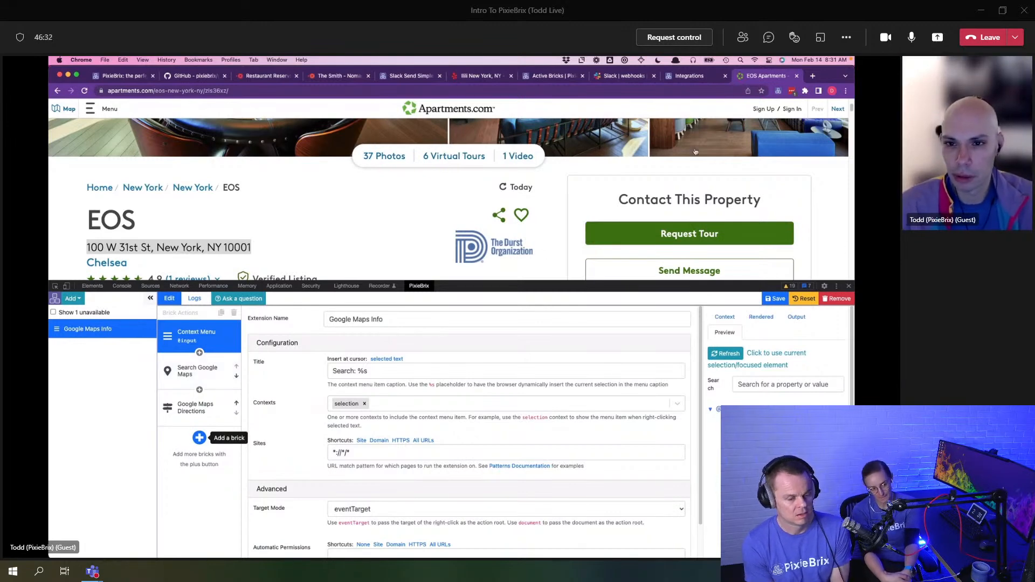
Step: Save the Google Maps Info extension, close the developer tools, and clear the address selection on the property page
{"action": "left_click", "coordinate": [776, 298]}
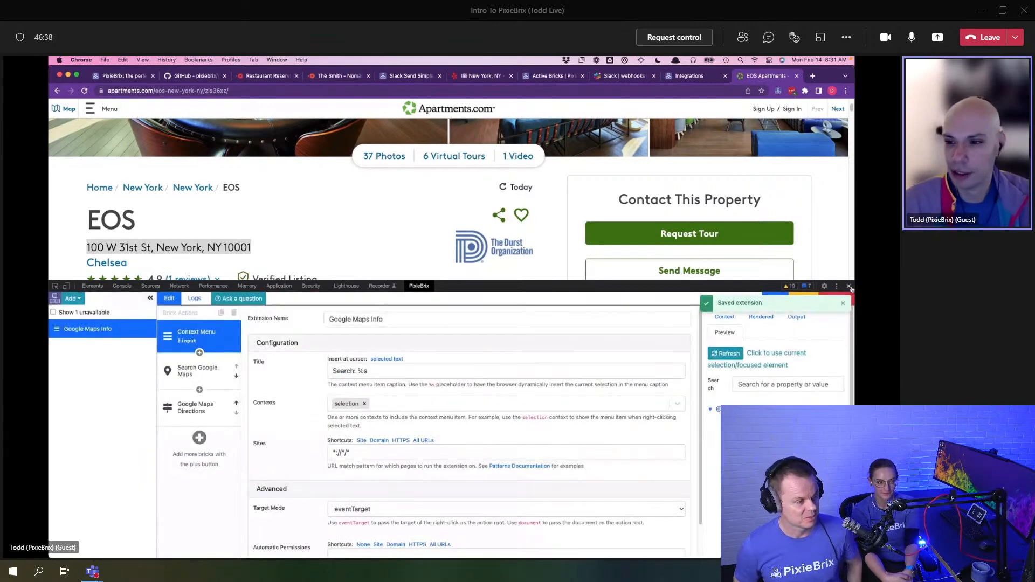
{"action": "left_click", "coordinate": [850, 286]}
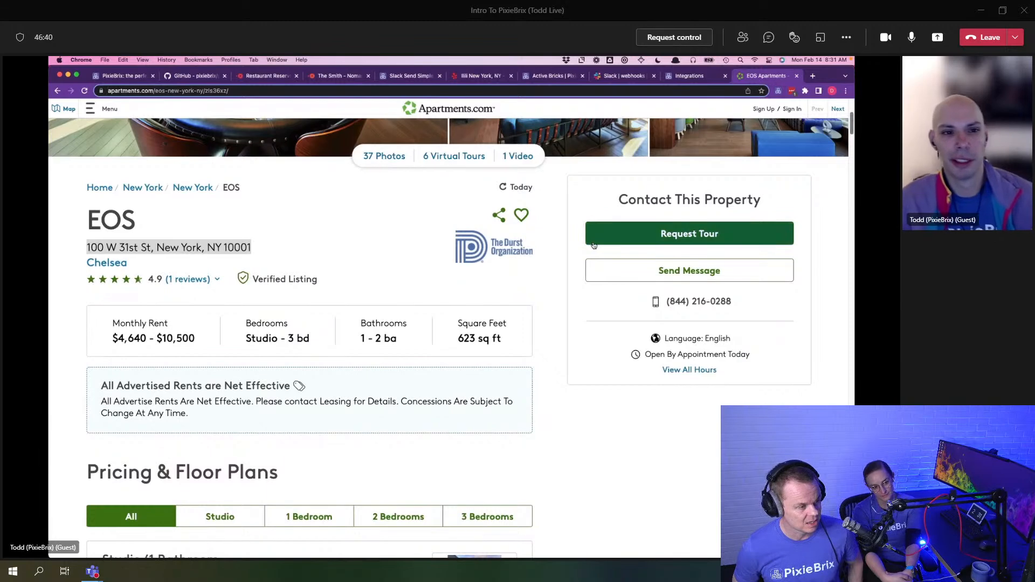
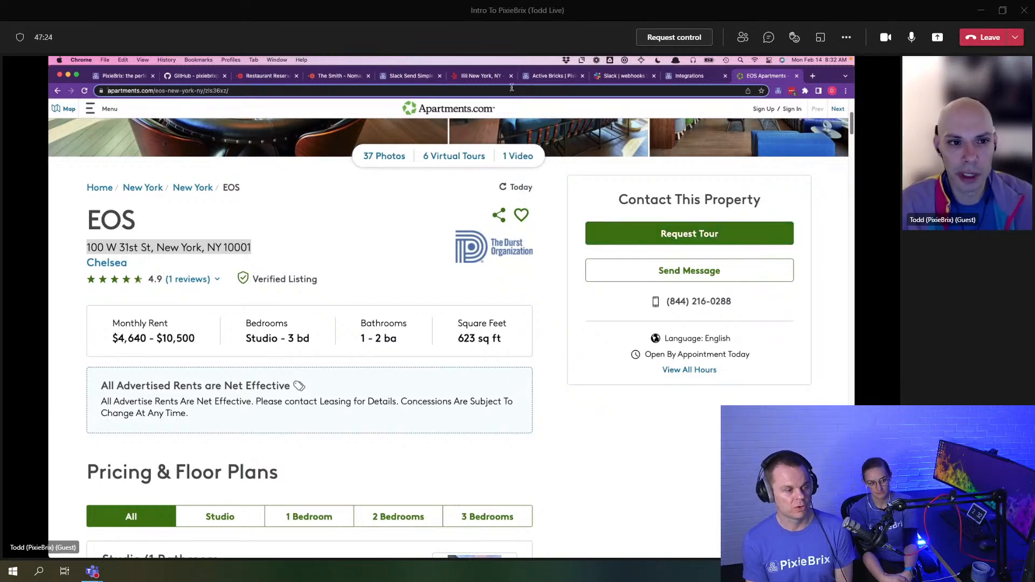
{"action": "left_click", "coordinate": [328, 179]}
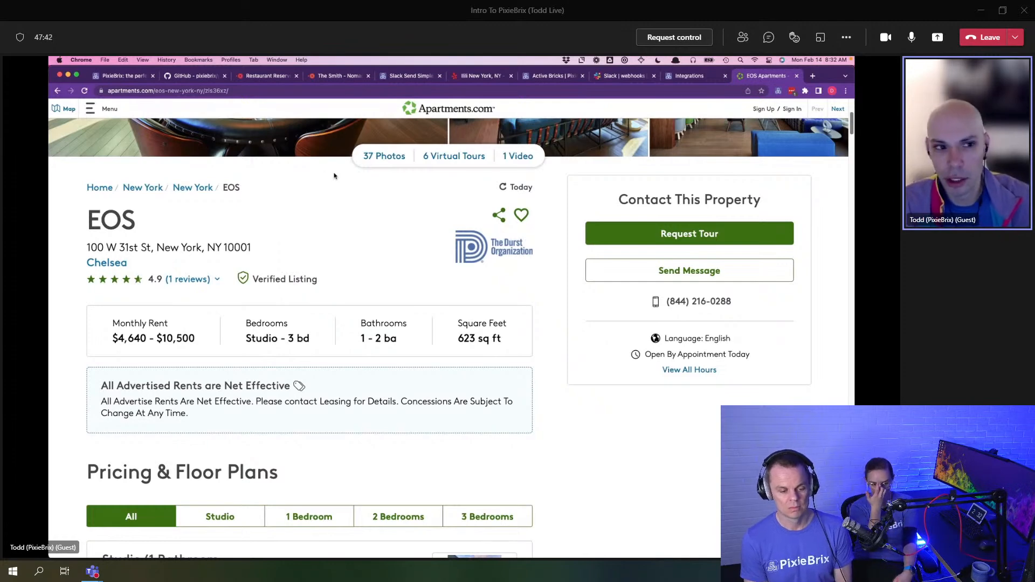
Step: Show the PixieBrix sidebar on the property page and collapse it again
{"action": "left_click", "coordinate": [778, 91]}
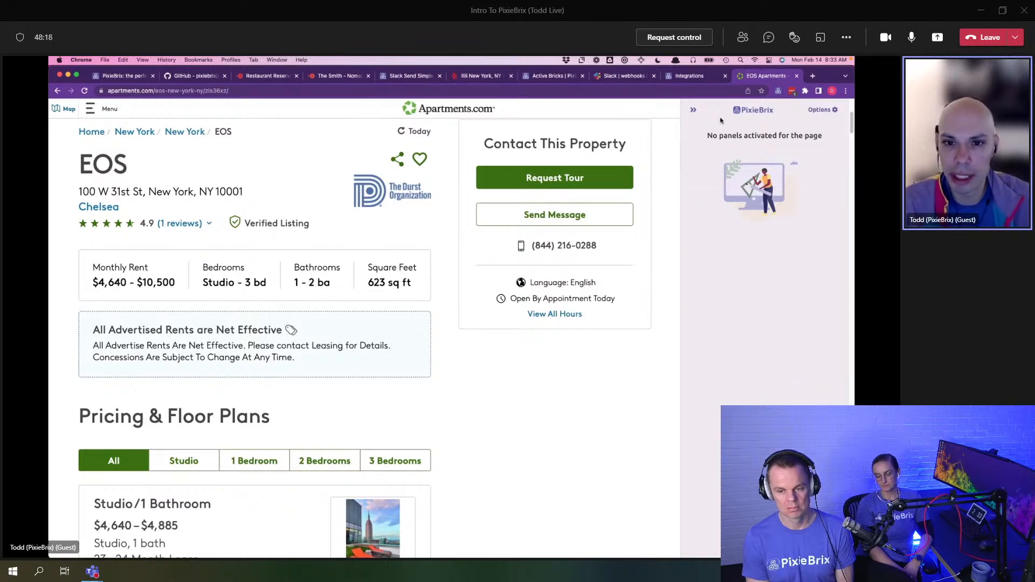
{"action": "left_click", "coordinate": [694, 109]}
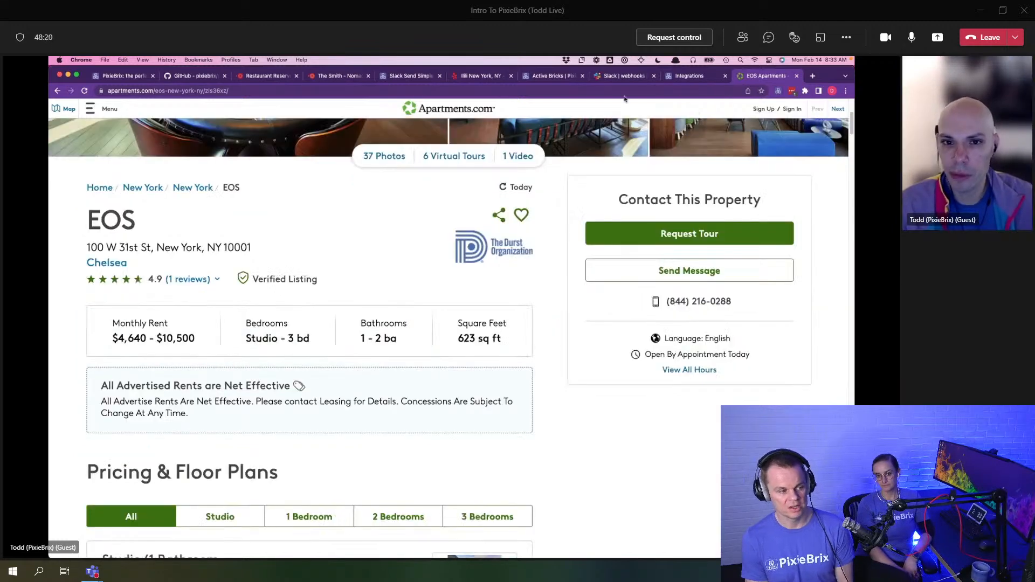
Step: In a new tab, open "Microsoft Power Automate - Tutorial for Beginners 2021" from the Intro to PixieBrix streamer's YouTube channel and pause it
{"action": "left_click", "coordinate": [811, 77]}
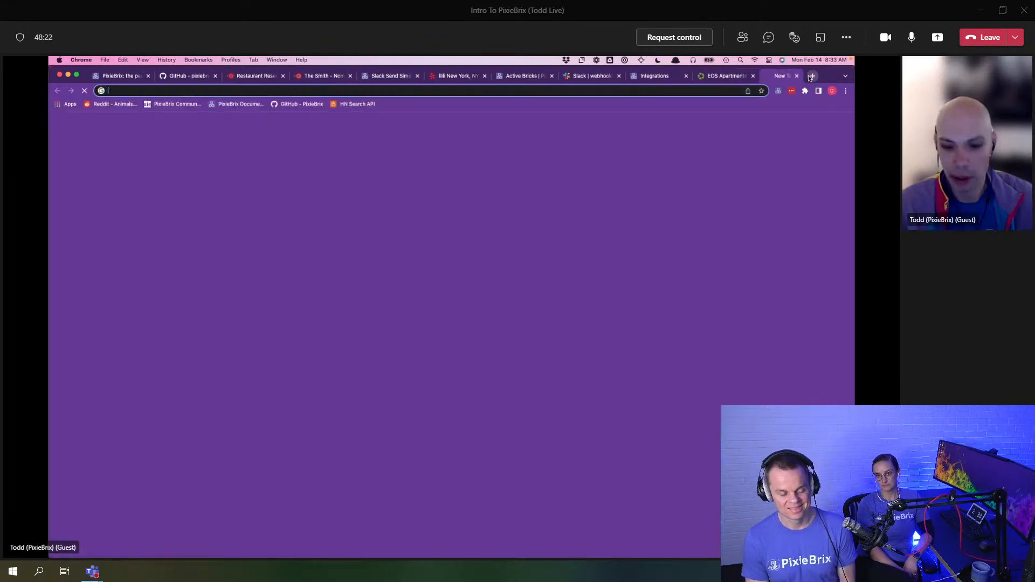
{"action": "type", "text": "you"}
{"action": "key", "text": "Return"}
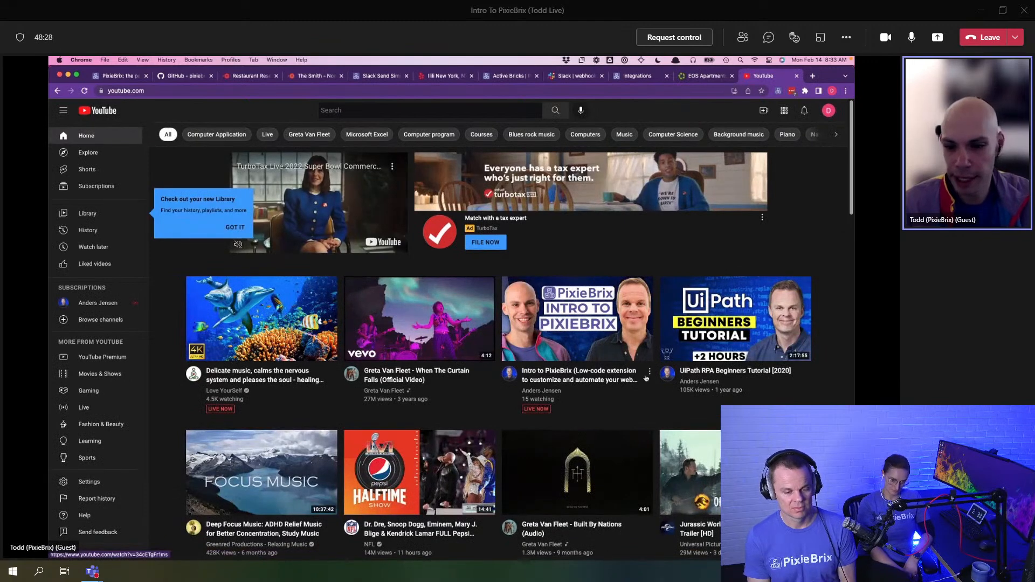
{"action": "left_click", "coordinate": [555, 391]}
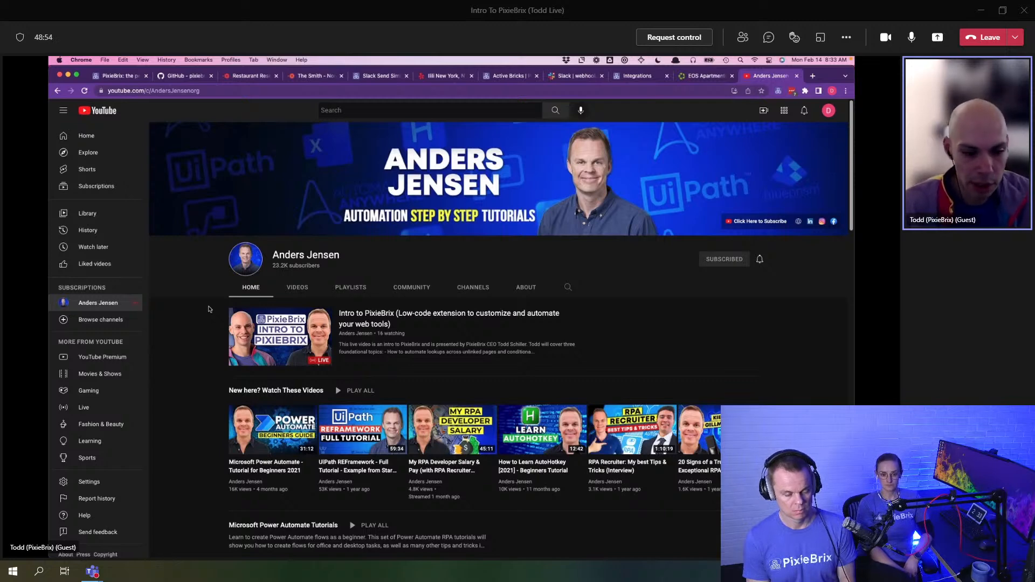
{"action": "left_click", "coordinate": [253, 440]}
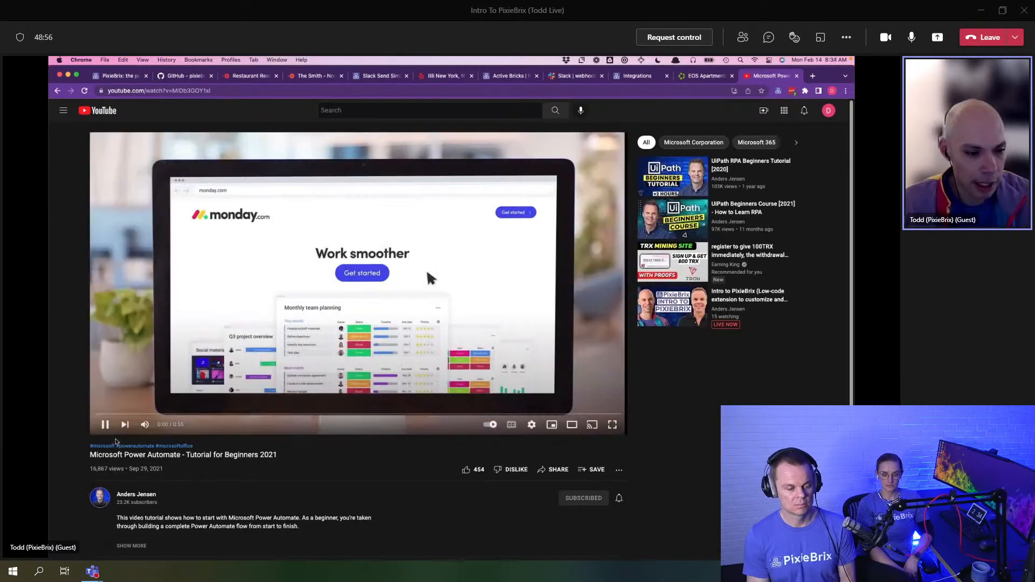
{"action": "left_click", "coordinate": [106, 426]}
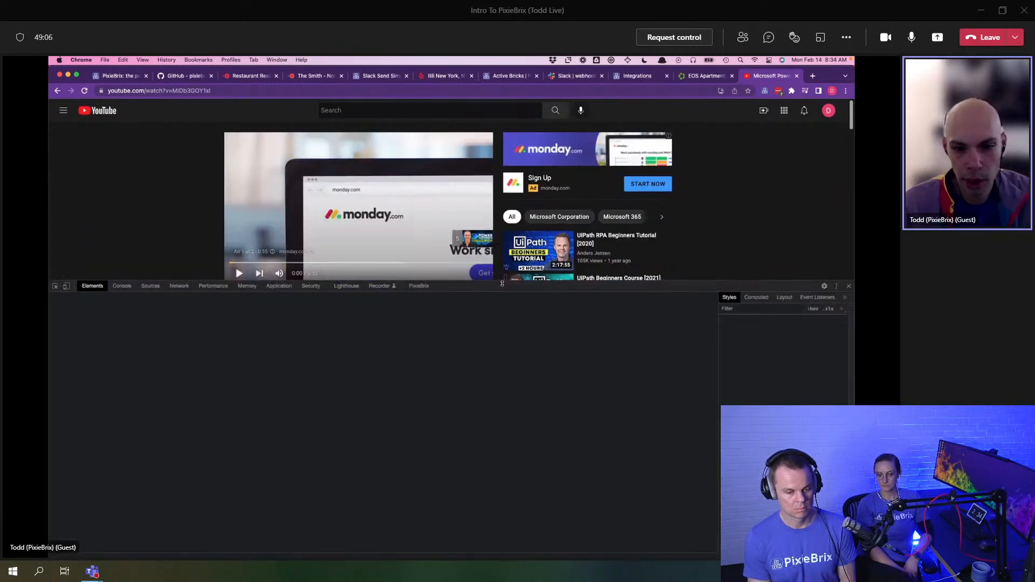
Step: Open the PixieBrix editor in shortened developer tools on the video page and show the extension types that can be added
{"action": "left_click_drag", "start_coordinate": [504, 330], "coordinate": [507, 384]}
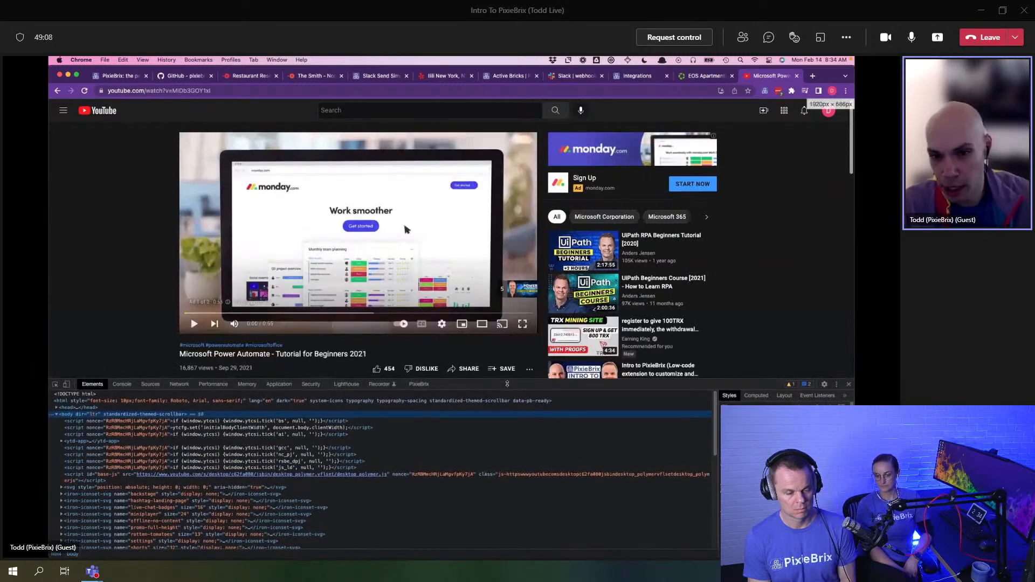
{"action": "left_click", "coordinate": [419, 384]}
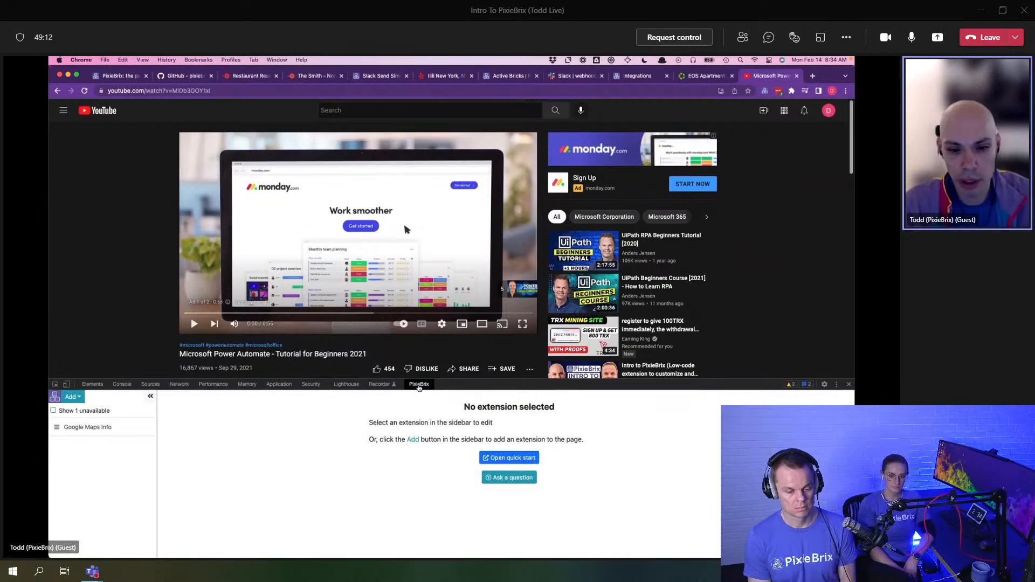
{"action": "left_click", "coordinate": [74, 397]}
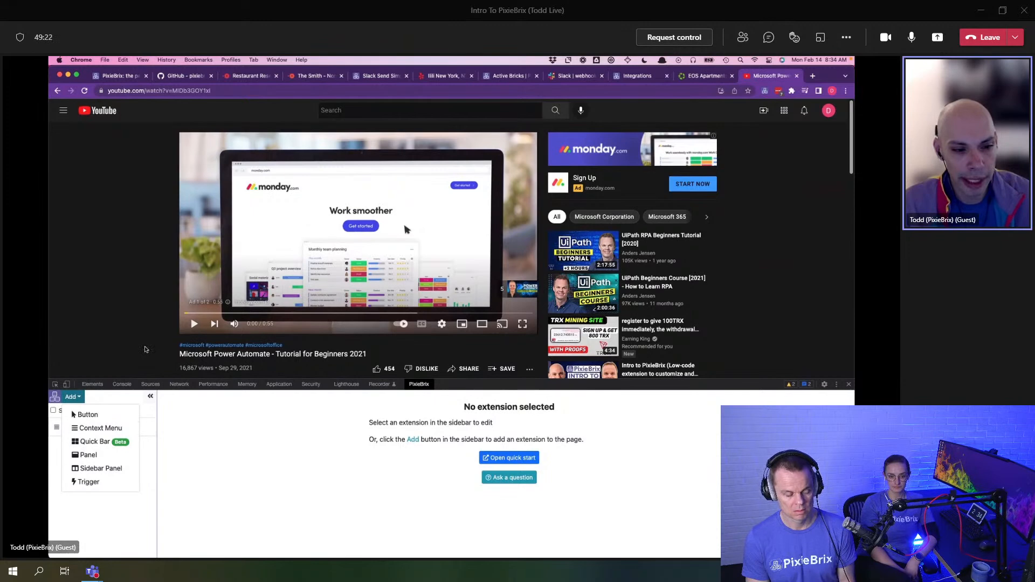
Step: Compare the page's context menu on the word "Microsoft" in the video title with the one on an empty page area
{"action": "right_click", "coordinate": [187, 354]}
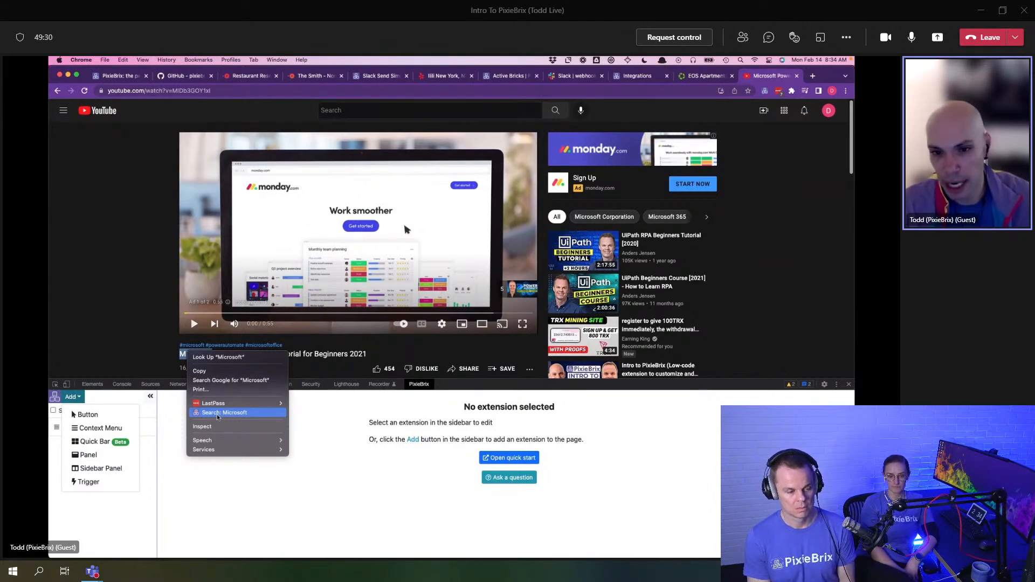
{"action": "left_click", "coordinate": [135, 335]}
{"action": "right_click", "coordinate": [128, 337]}
{"action": "left_click", "coordinate": [105, 312]}
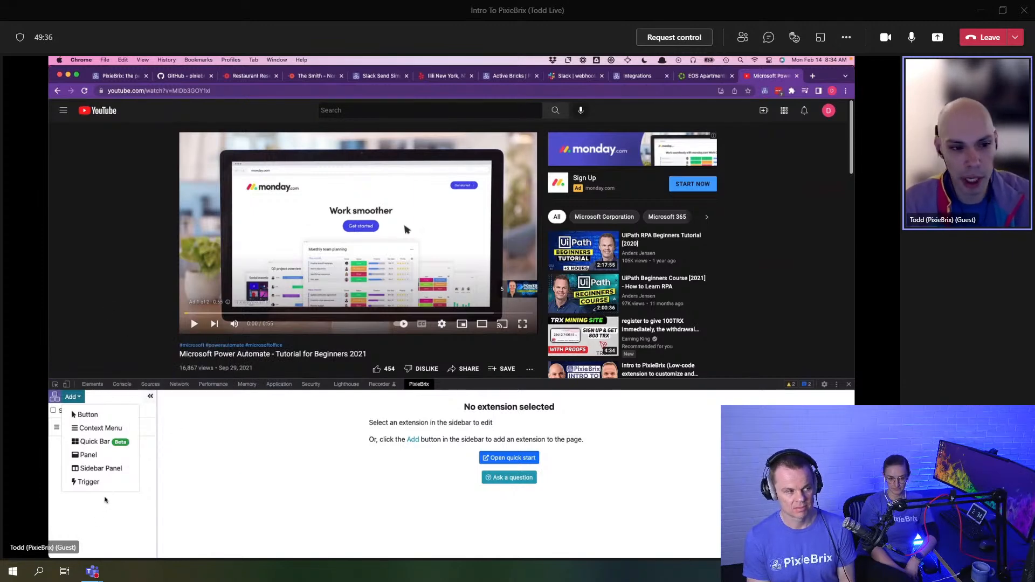
{"action": "right_click", "coordinate": [114, 282]}
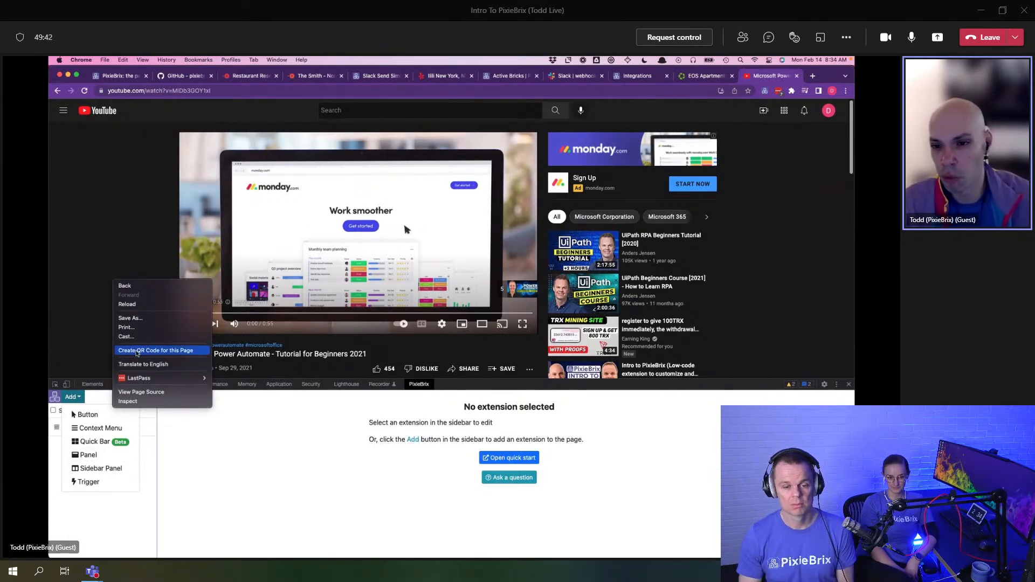
{"action": "left_click", "coordinate": [138, 259]}
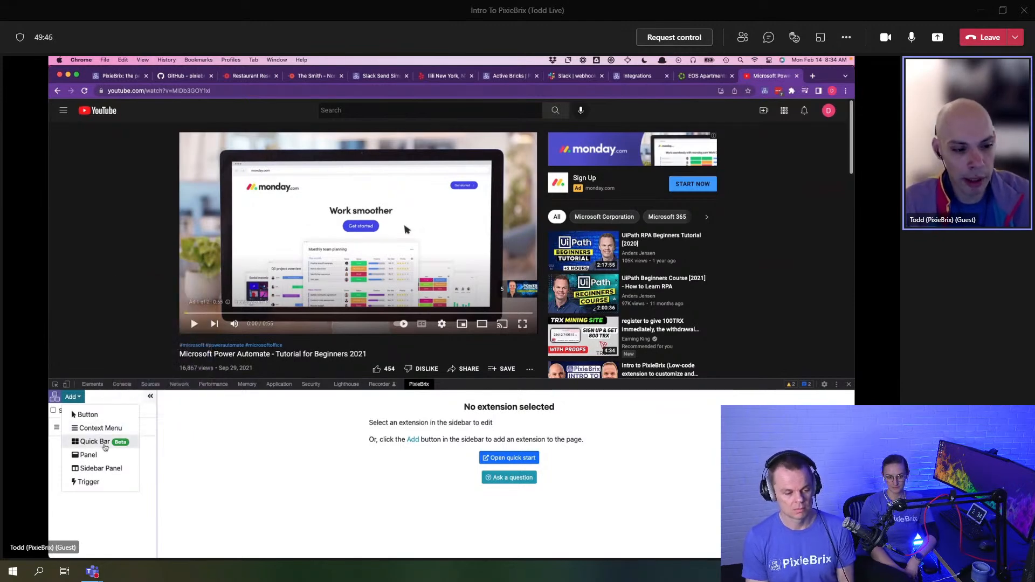
Step: Start a Quick Bar extension, assign ⌘K to PixieBrix's Toggle quick bar shortcut in Chrome, and return to the video page
{"action": "left_click", "coordinate": [107, 444]}
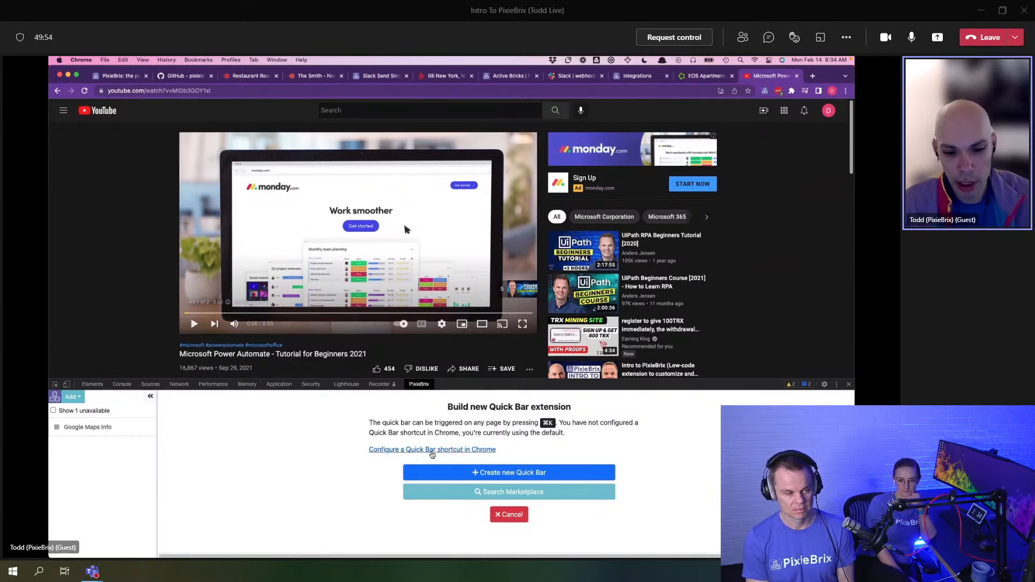
{"action": "left_click", "coordinate": [432, 455]}
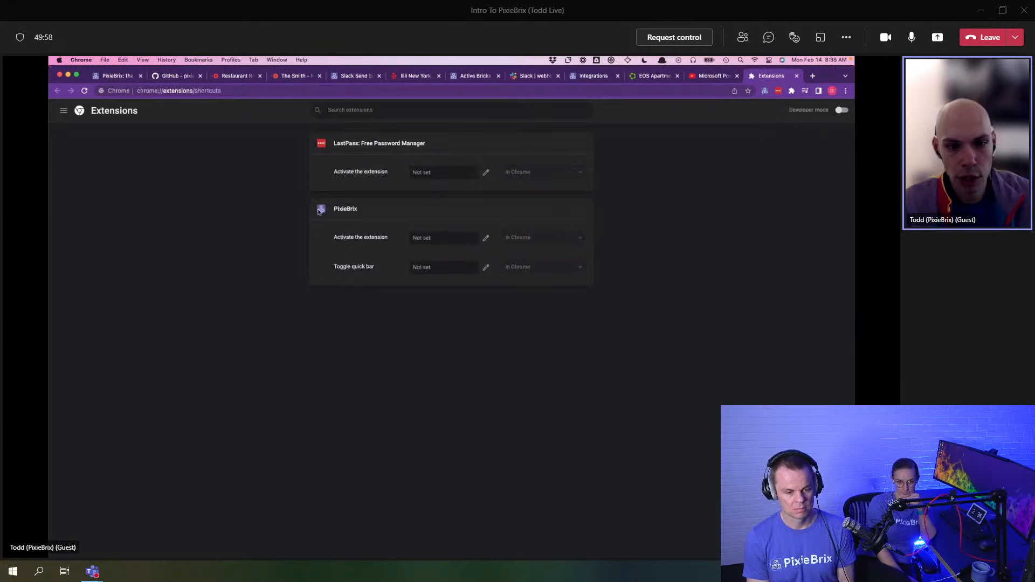
{"action": "left_click", "coordinate": [486, 268]}
{"action": "key", "text": "super+k"}
{"action": "left_click", "coordinate": [450, 270]}
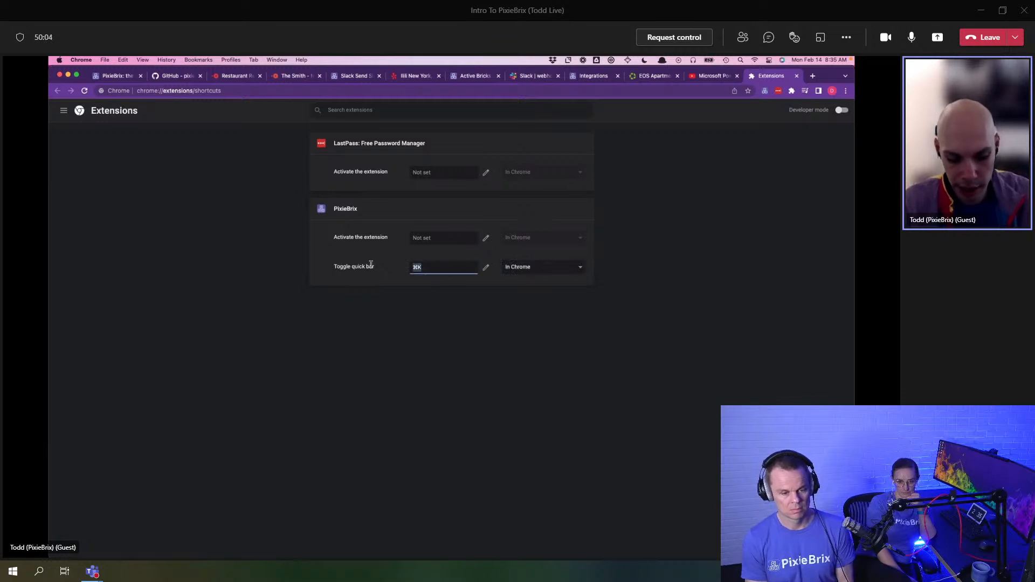
{"action": "left_click", "coordinate": [487, 302]}
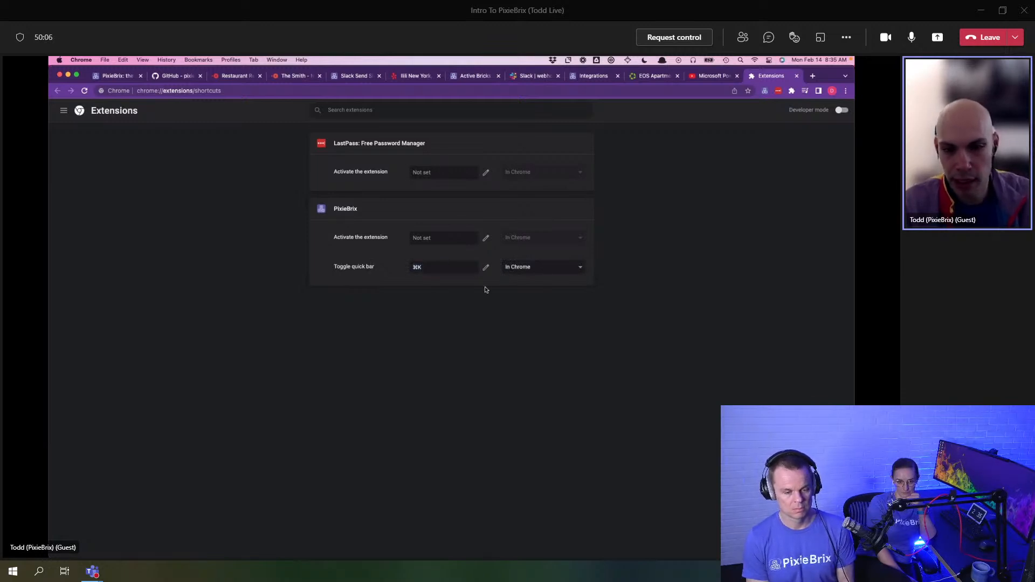
{"action": "left_click", "coordinate": [710, 77]}
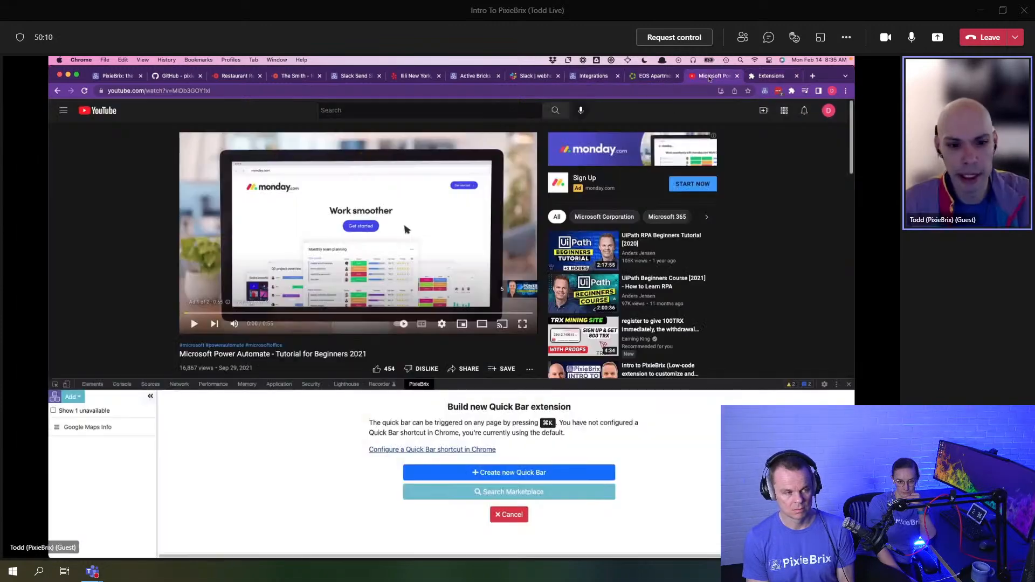
Step: Create a new Quick Bar extension, then compare the video page's quick bar with its context menu
{"action": "left_click", "coordinate": [467, 476]}
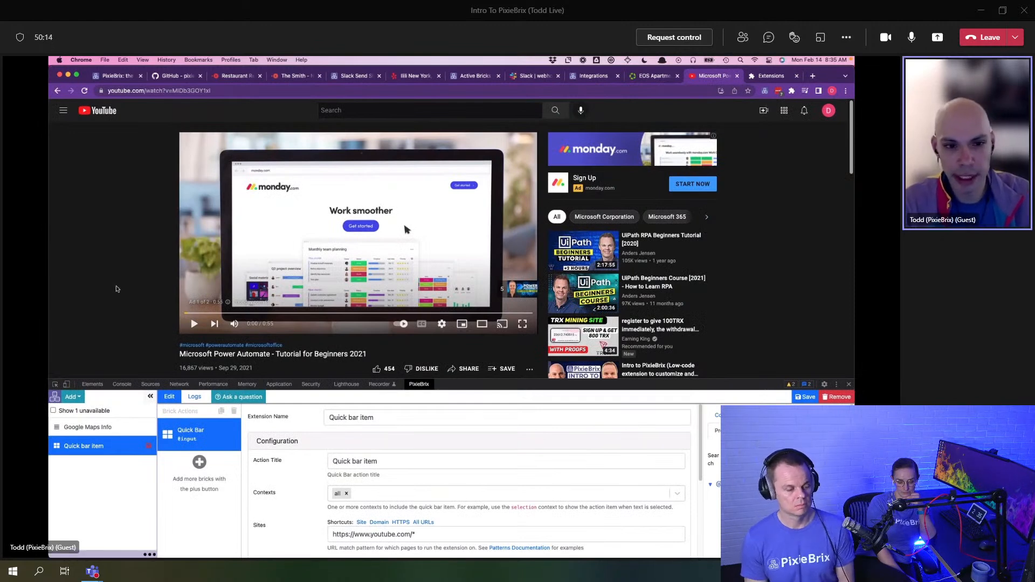
{"action": "key", "text": "super+m"}
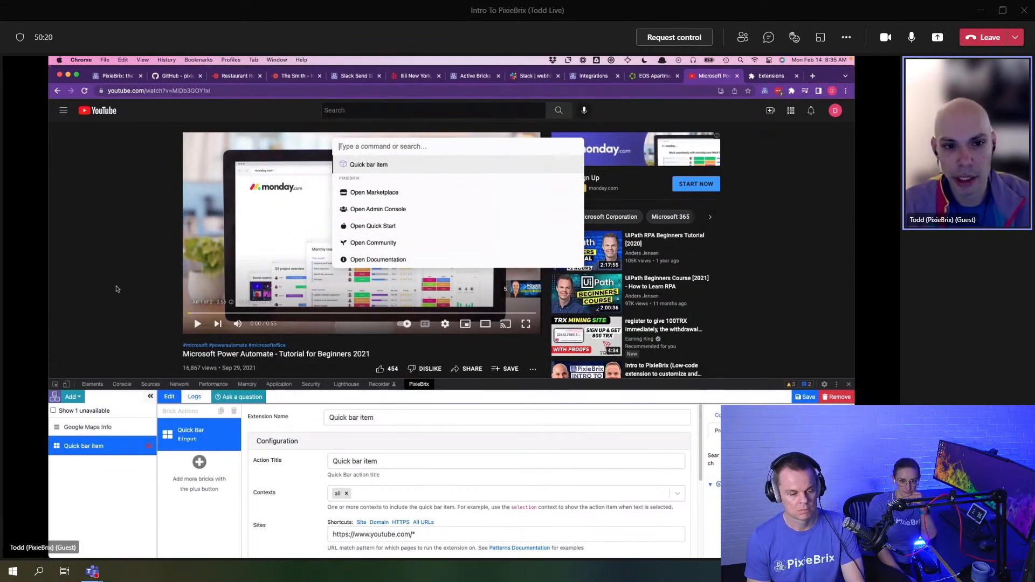
{"action": "left_click", "coordinate": [116, 289]}
{"action": "right_click", "coordinate": [115, 289]}
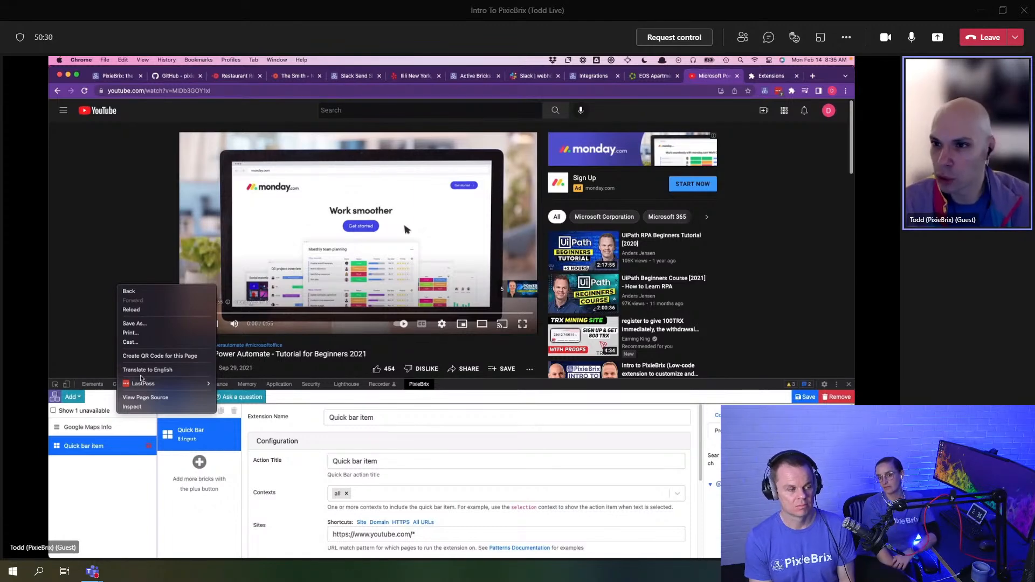
{"action": "left_click", "coordinate": [131, 309]}
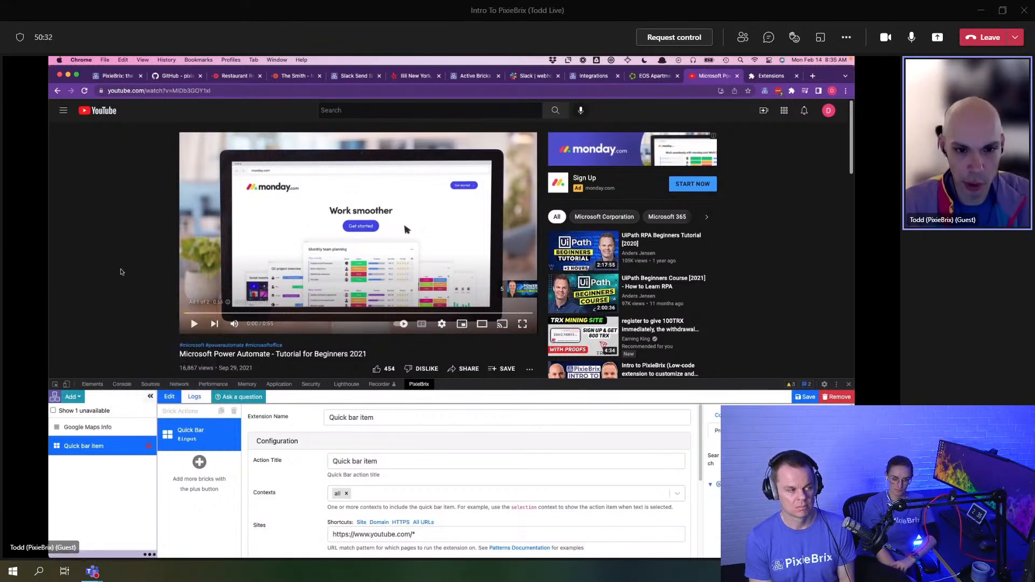
{"action": "key", "text": "super+m"}
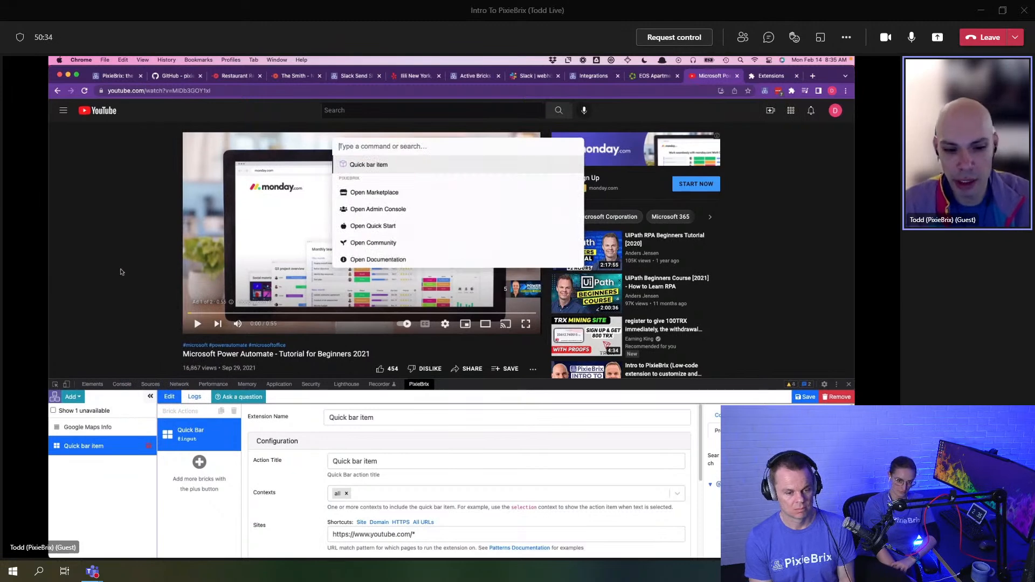
Step: Change the quick bar action title to "Quick bar item!!!" and set its icon to youtube
{"action": "left_click", "coordinate": [411, 457]}
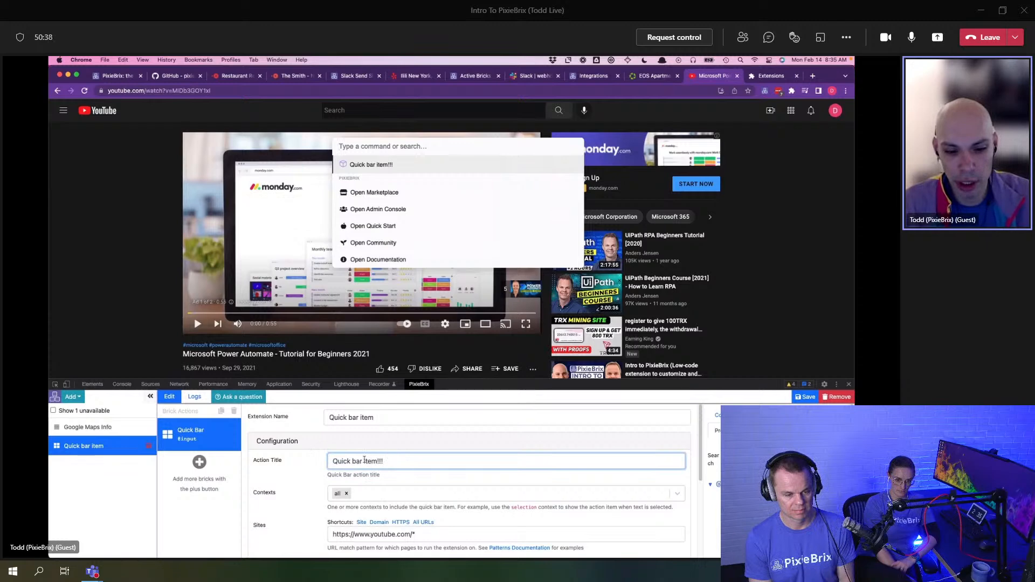
{"action": "scroll", "coordinate": [389, 504], "scroll_direction": "down", "scroll_amount": 1}
{"action": "scroll", "coordinate": [388, 504], "scroll_direction": "down", "scroll_amount": 3}
{"action": "left_click", "coordinate": [352, 502]}
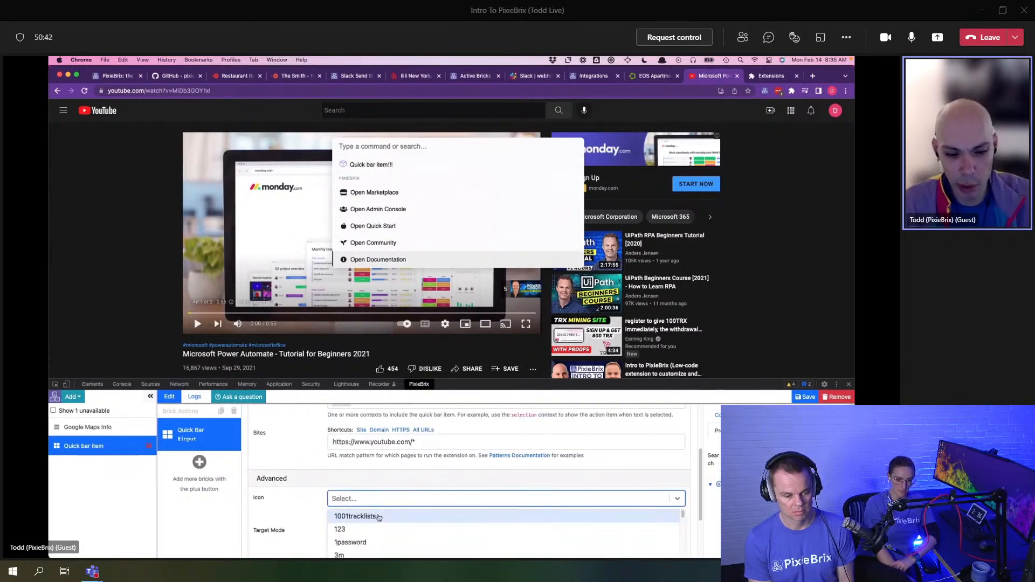
{"action": "type", "text": "you"}
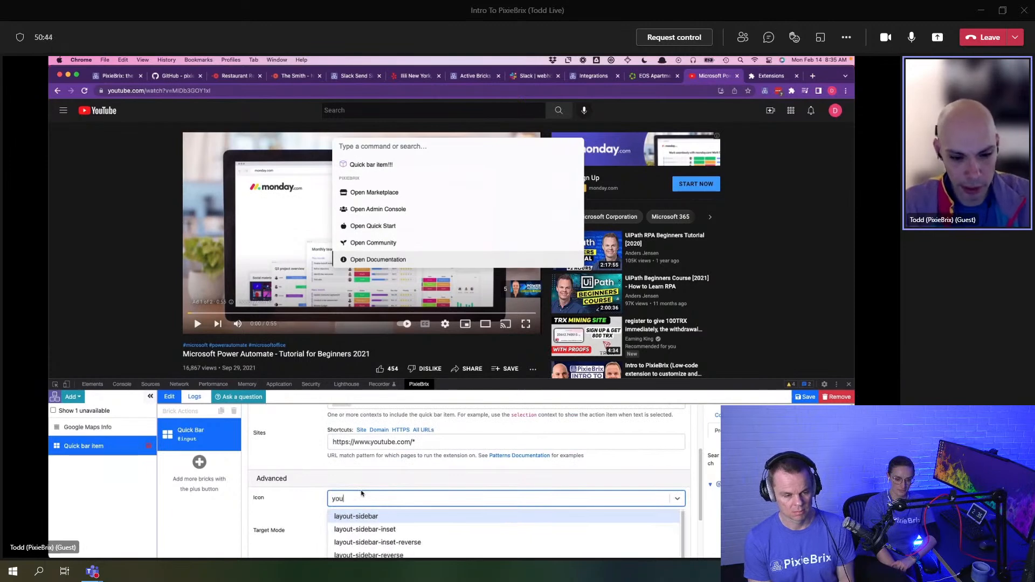
{"action": "type", "text": "tube"}
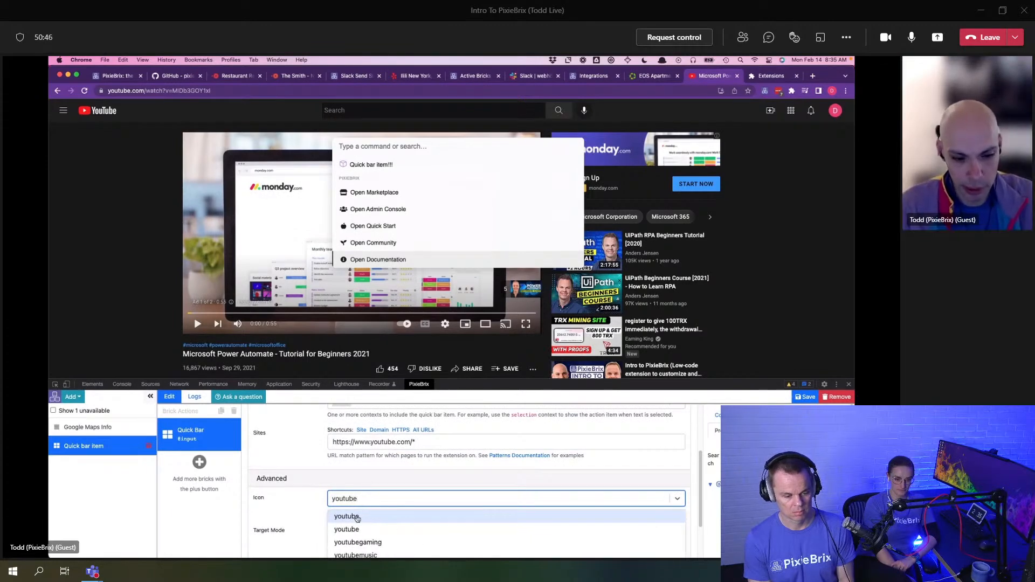
{"action": "left_click", "coordinate": [357, 516]}
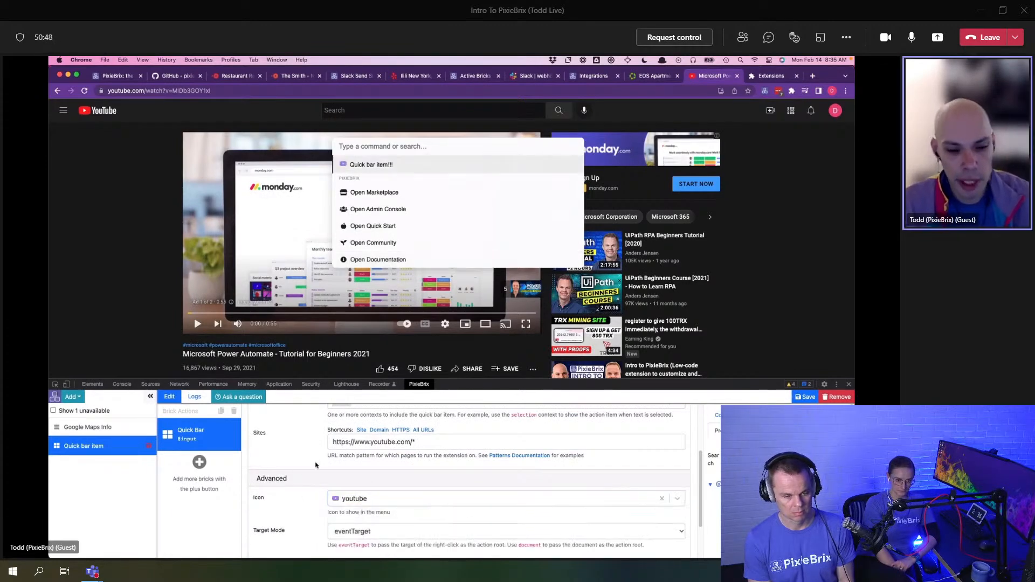
Step: Make the quick bar item available on all URLs and set its automatic permissions to None
{"action": "scroll", "coordinate": [326, 462], "scroll_direction": "up", "scroll_amount": 3}
{"action": "scroll", "coordinate": [362, 510], "scroll_direction": "down", "scroll_amount": 1}
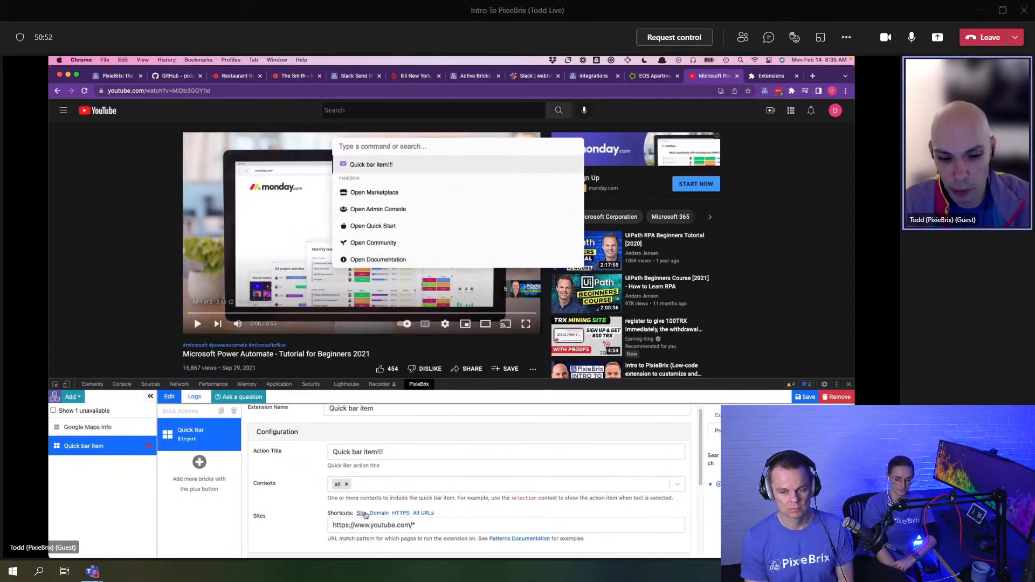
{"action": "left_click", "coordinate": [427, 514]}
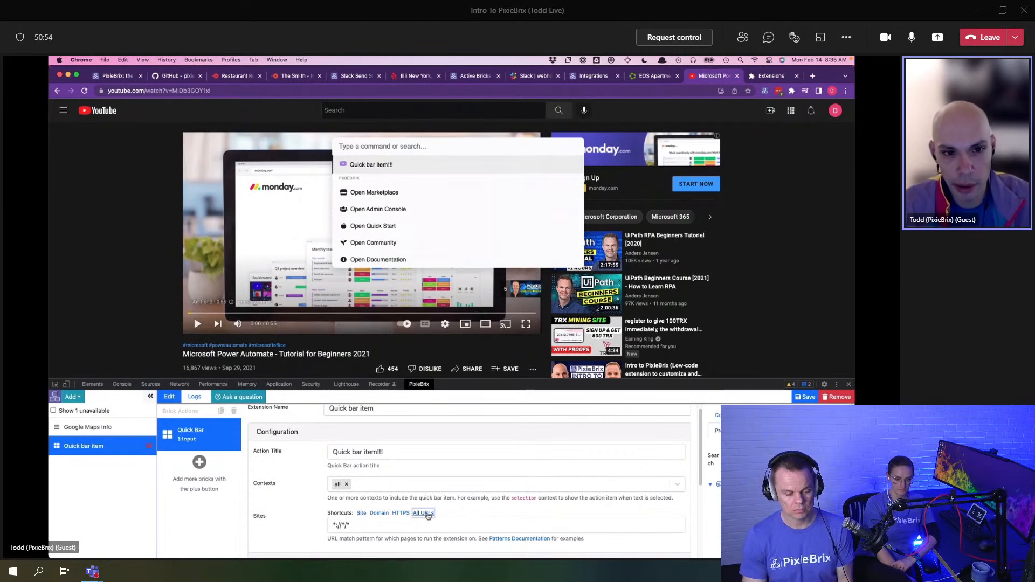
{"action": "scroll", "coordinate": [428, 515], "scroll_direction": "down", "scroll_amount": 5}
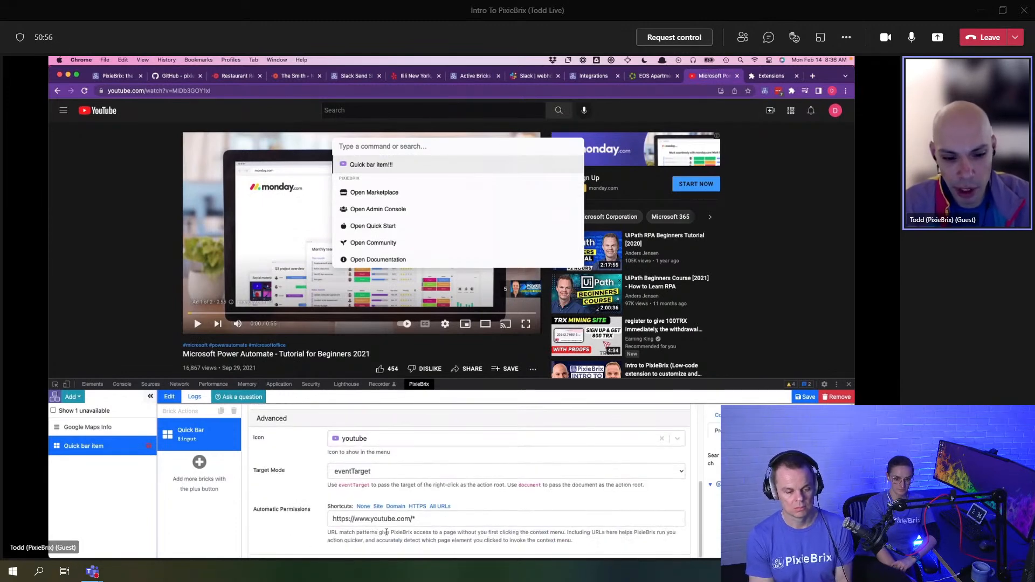
{"action": "left_click", "coordinate": [362, 506]}
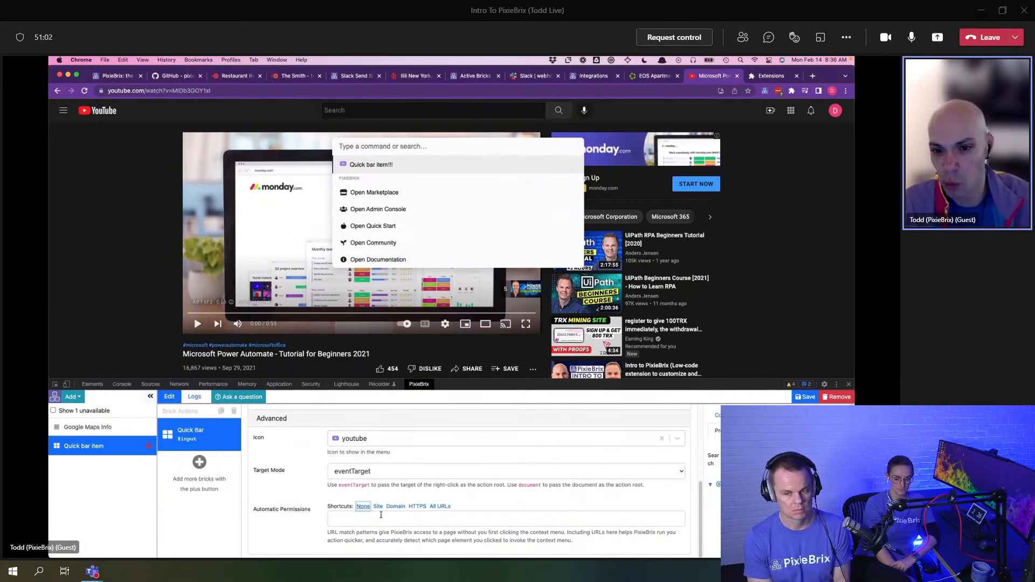
Step: Set the action title to "Post a TIL" and enlarge the developer tools pane upward
{"action": "scroll", "coordinate": [381, 515], "scroll_direction": "up", "scroll_amount": 8}
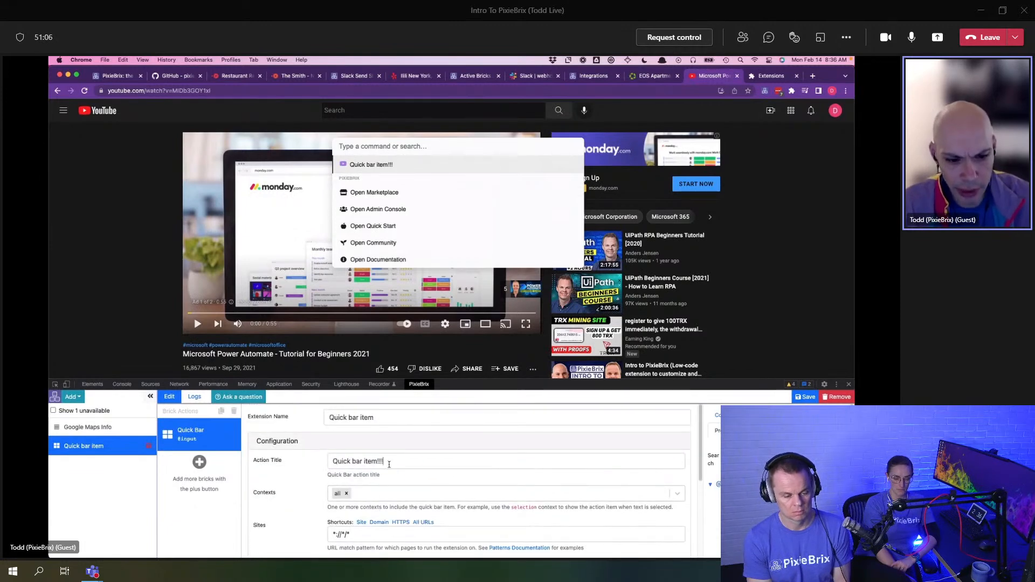
{"action": "left_click_drag", "start_coordinate": [389, 465], "coordinate": [288, 465]}
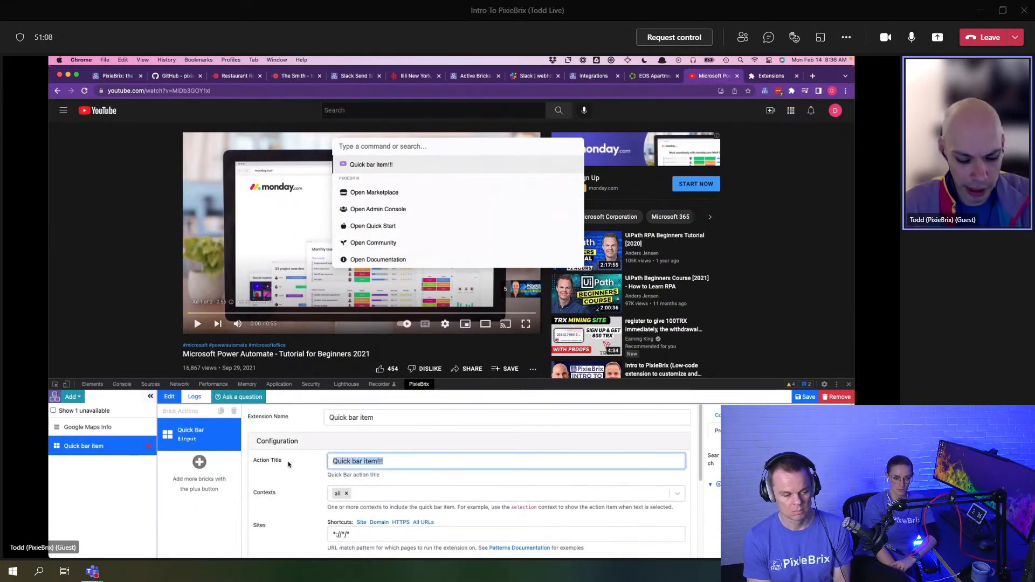
{"action": "type", "text": "Post a Ti"}
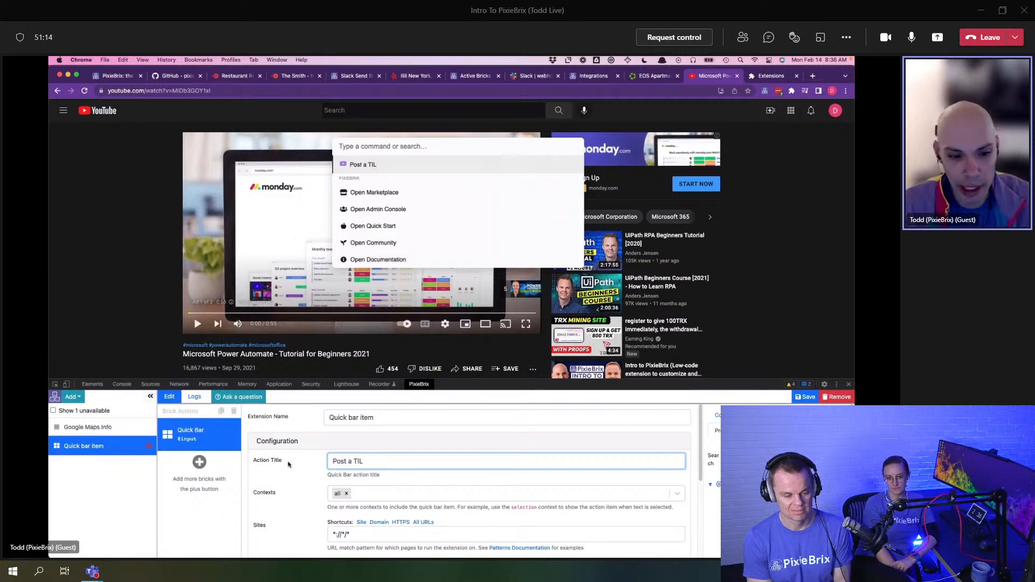
{"action": "left_click", "coordinate": [691, 413]}
{"action": "left_click_drag", "start_coordinate": [685, 380], "coordinate": [681, 345]}
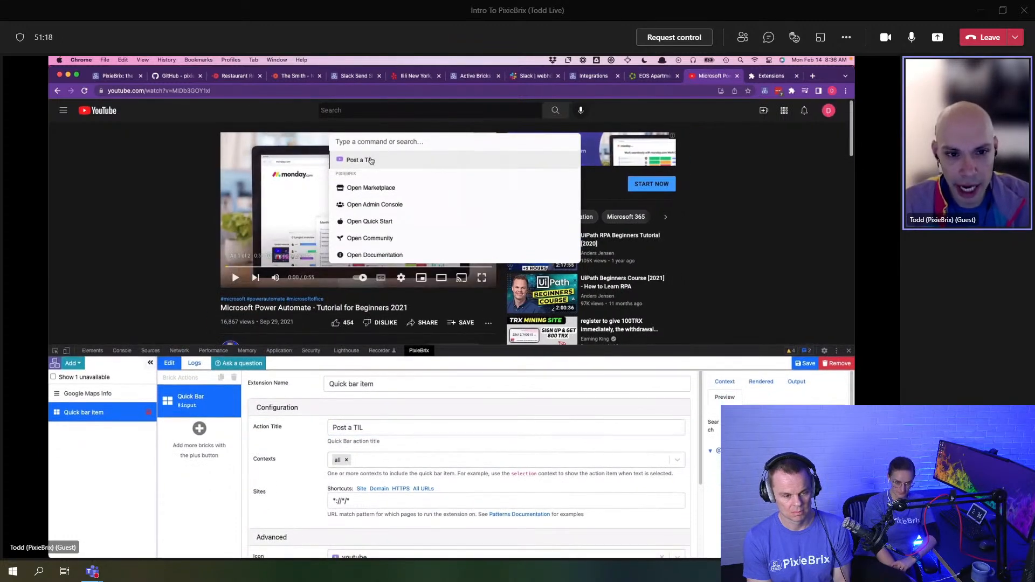
Step: Test running Post a TIL from the page's quick bar, both directly and by searching for "pos"
{"action": "left_click", "coordinate": [417, 164]}
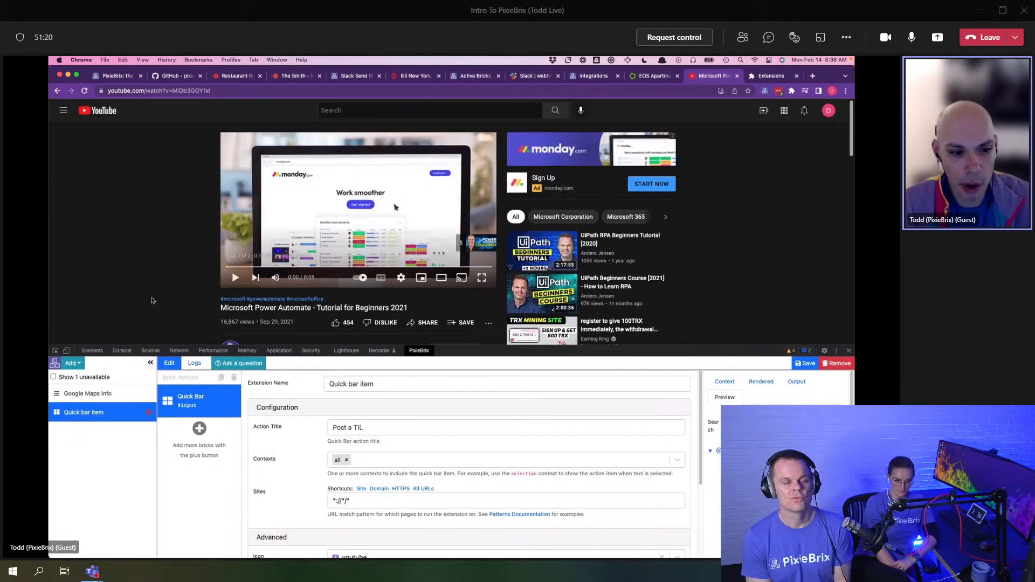
{"action": "key", "text": "super+m"}
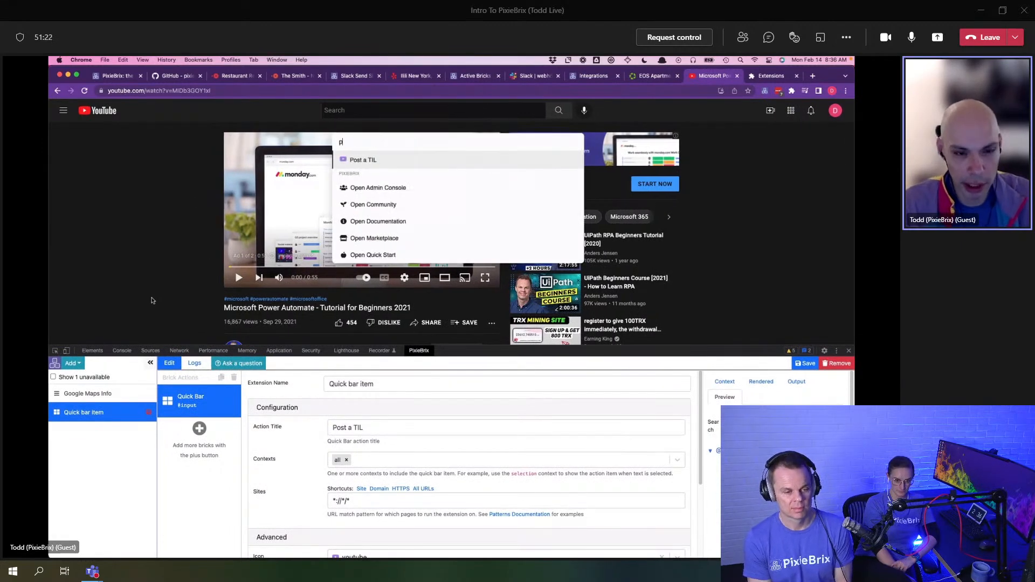
{"action": "type", "text": "pos"}
{"action": "key", "text": "Return"}
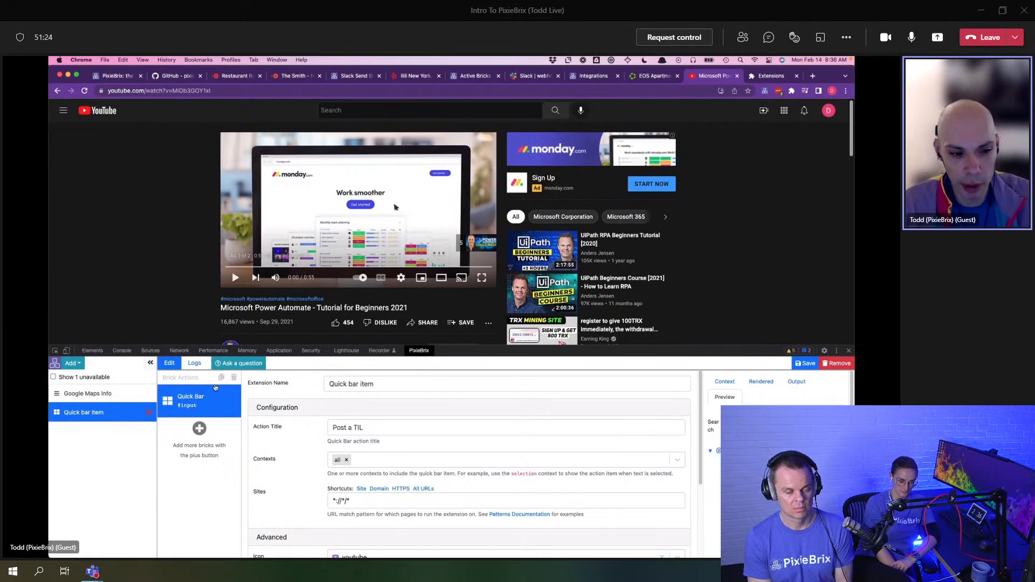
Step: Add the Slack Send Simple Message brick after the Quick Bar brick and check its available Slack integrations
{"action": "left_click", "coordinate": [215, 414]}
{"action": "type", "text": "sla"}
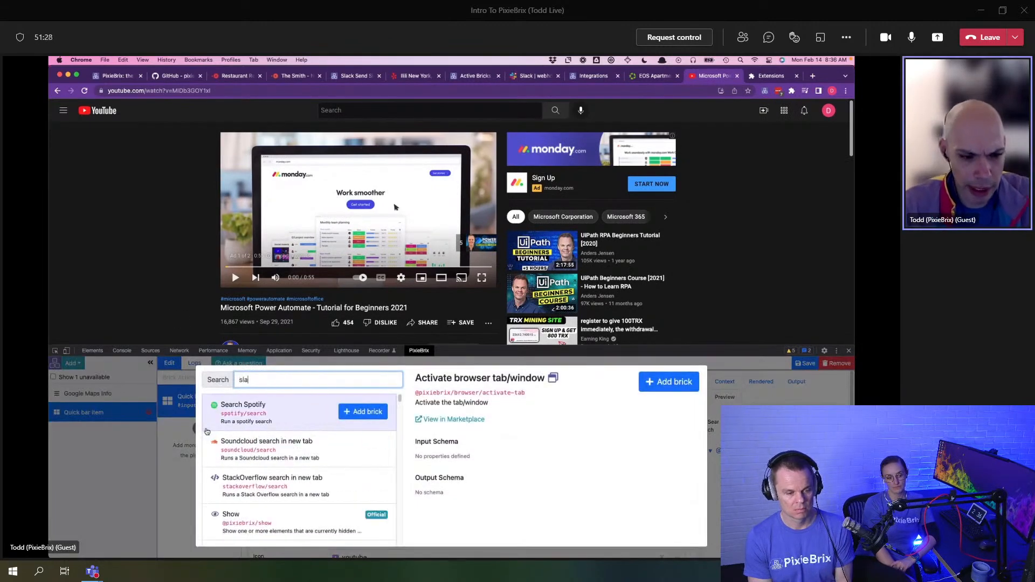
{"action": "type", "text": "ck"}
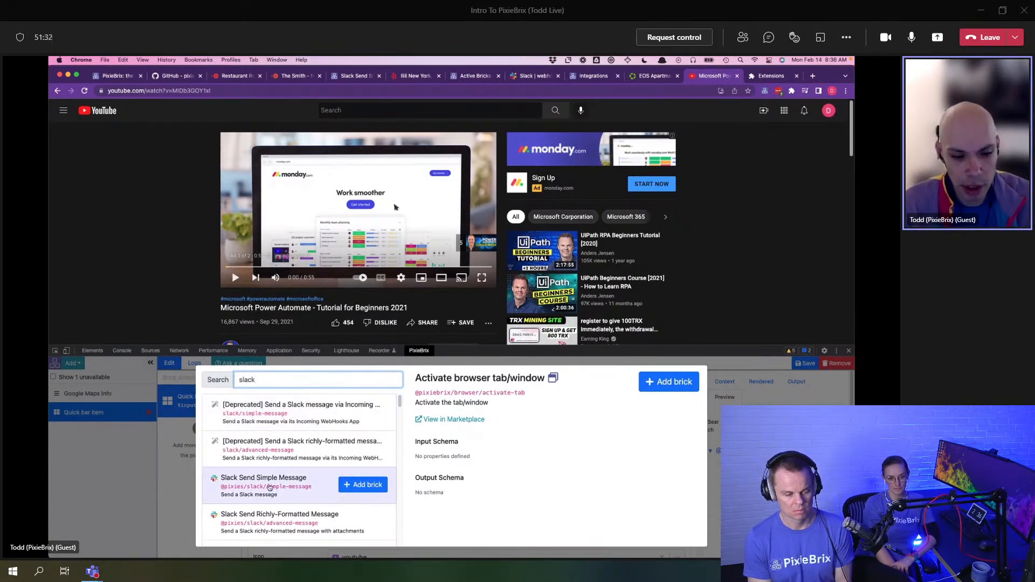
{"action": "left_click", "coordinate": [302, 487]}
{"action": "left_click", "coordinate": [350, 485]}
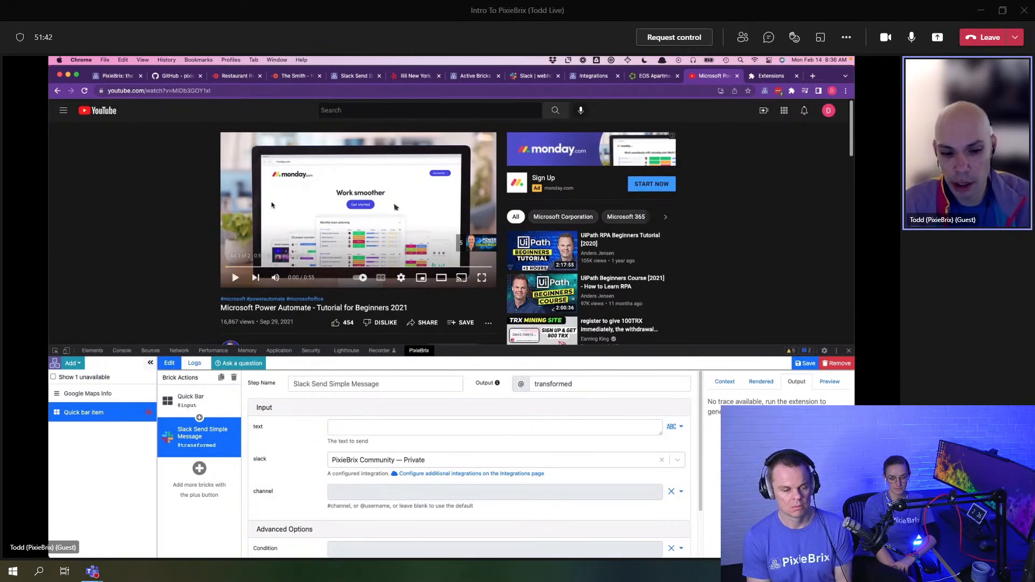
{"action": "left_click", "coordinate": [348, 459]}
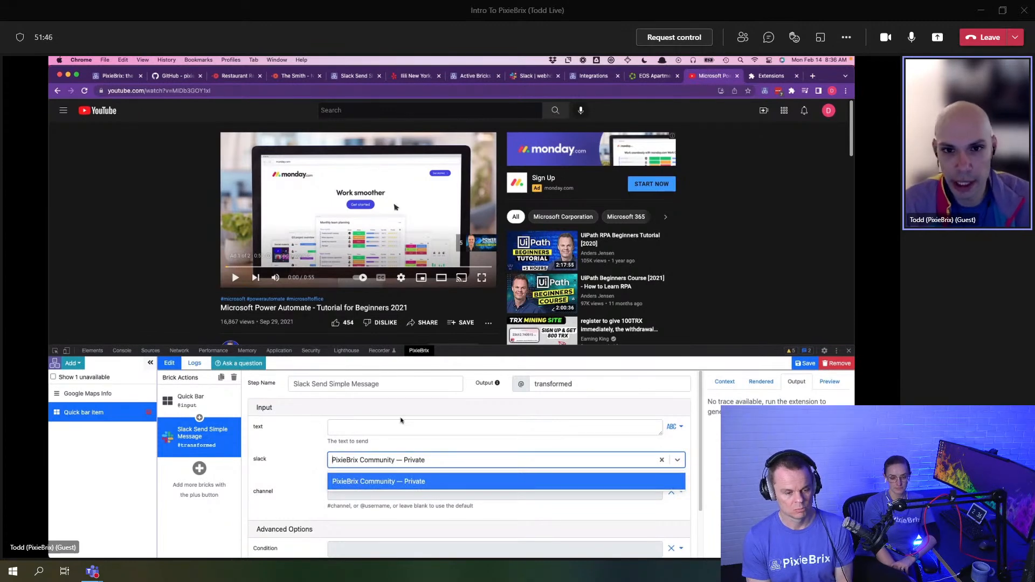
{"action": "left_click", "coordinate": [272, 426]}
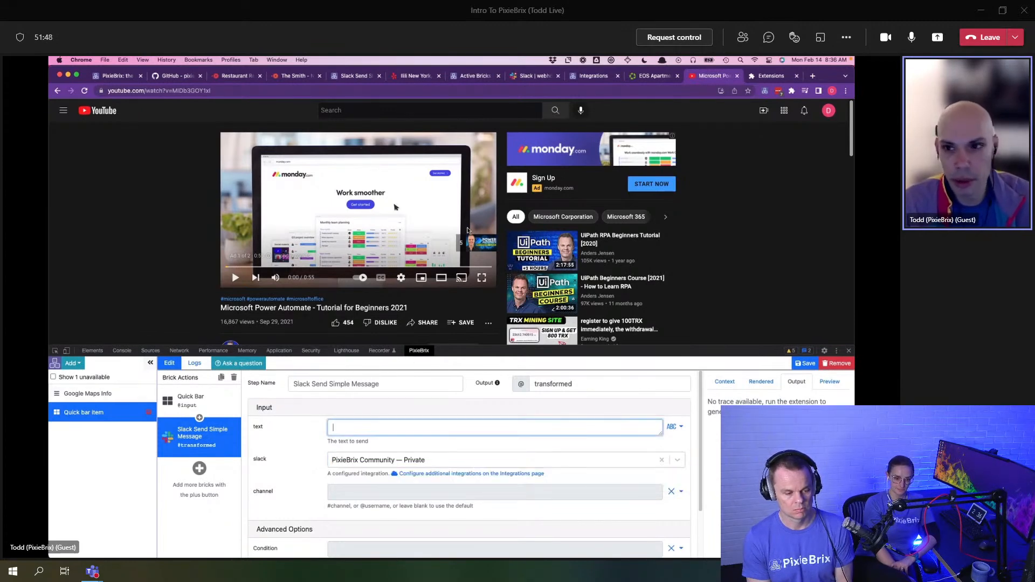
Step: Go from the PixieBrix extension console to the admin console and show the cloud integrations
{"action": "left_click", "coordinate": [765, 93]}
{"action": "left_click", "coordinate": [814, 114]}
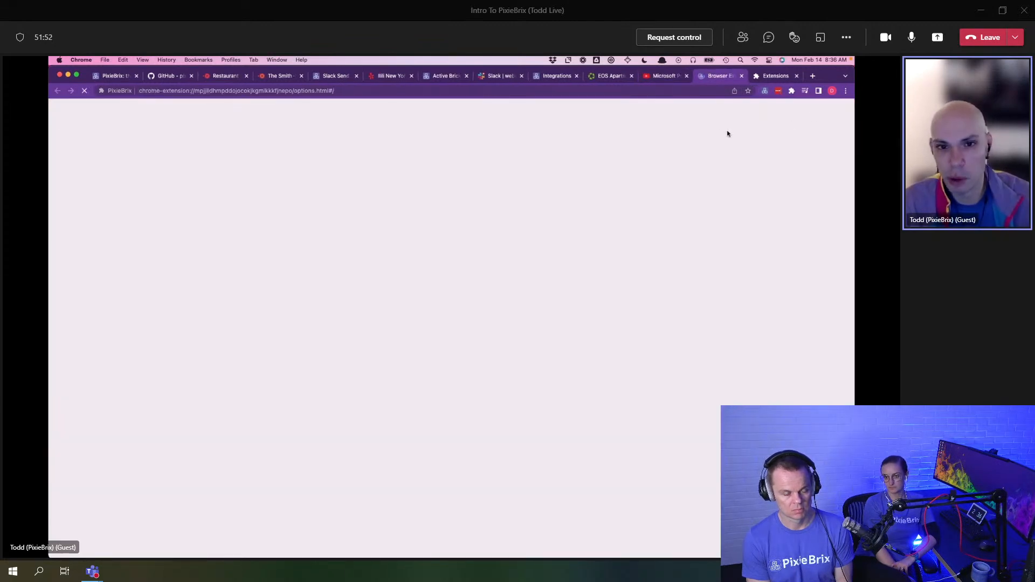
{"action": "left_click", "coordinate": [757, 114]}
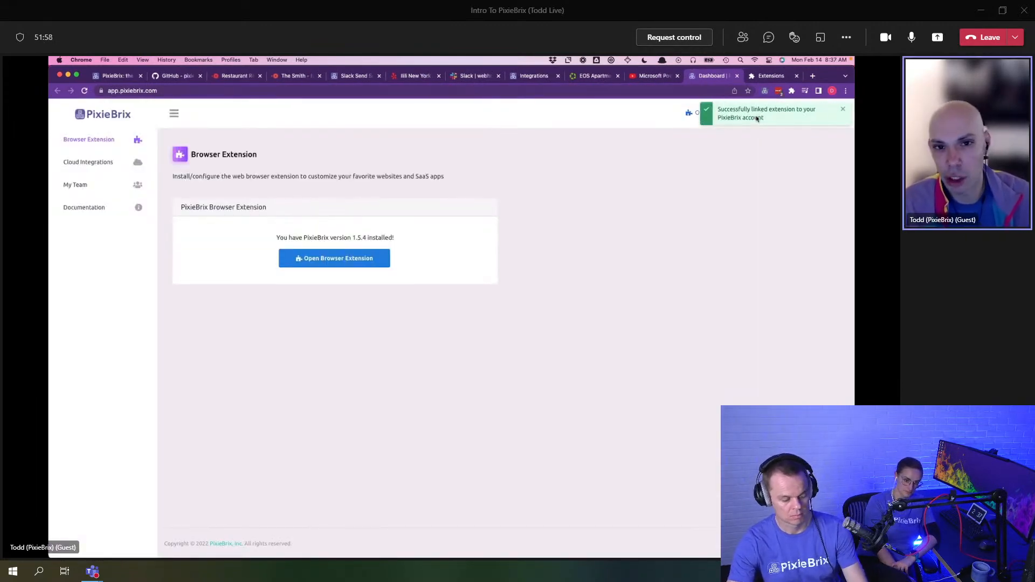
{"action": "left_click", "coordinate": [105, 170]}
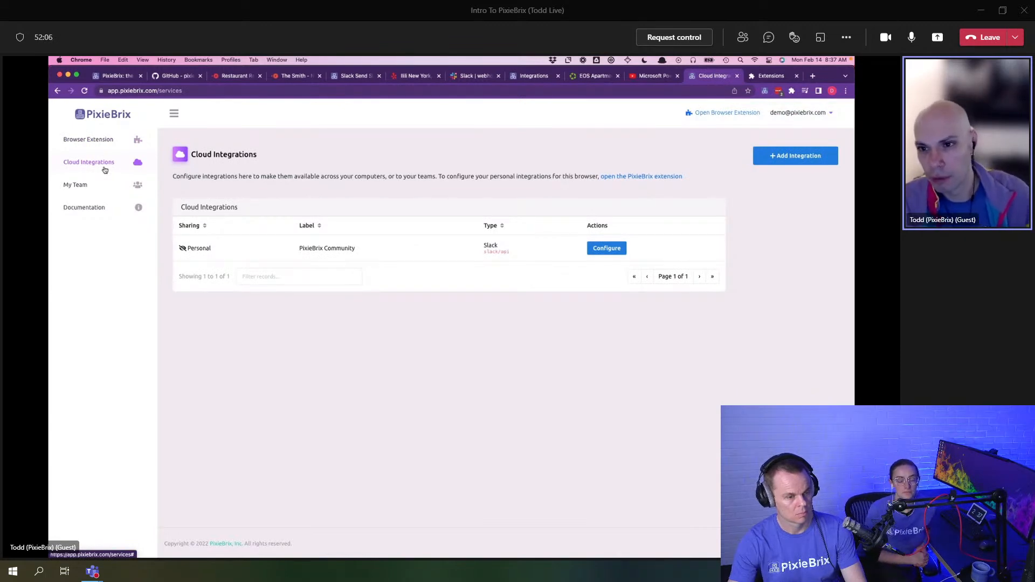
Step: Add a Slack (slack/api) cloud integration, allow access to the PixieBrix Community workspace, and check its sharing setting
{"action": "left_click", "coordinate": [776, 157]}
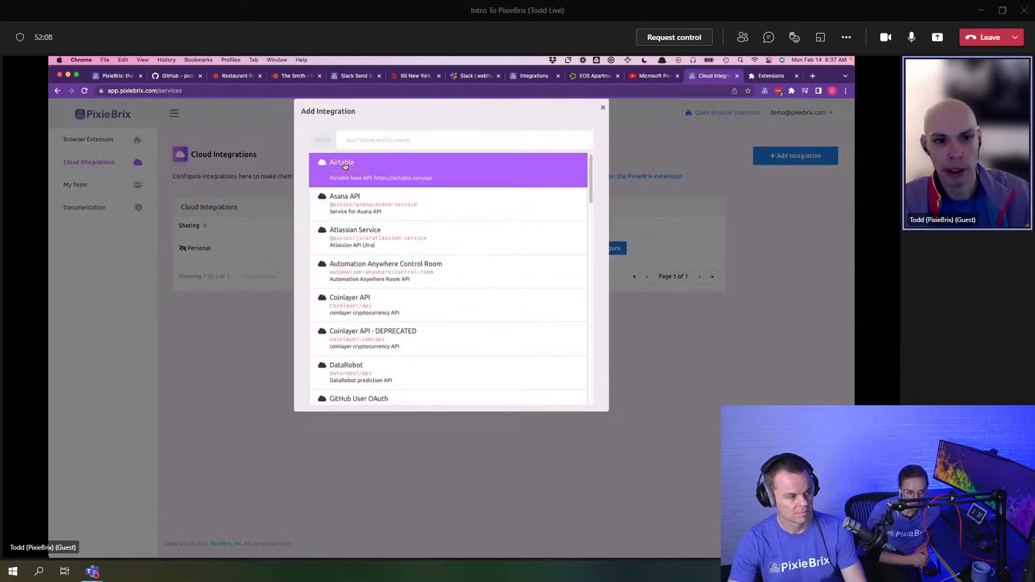
{"action": "type", "text": "slac"}
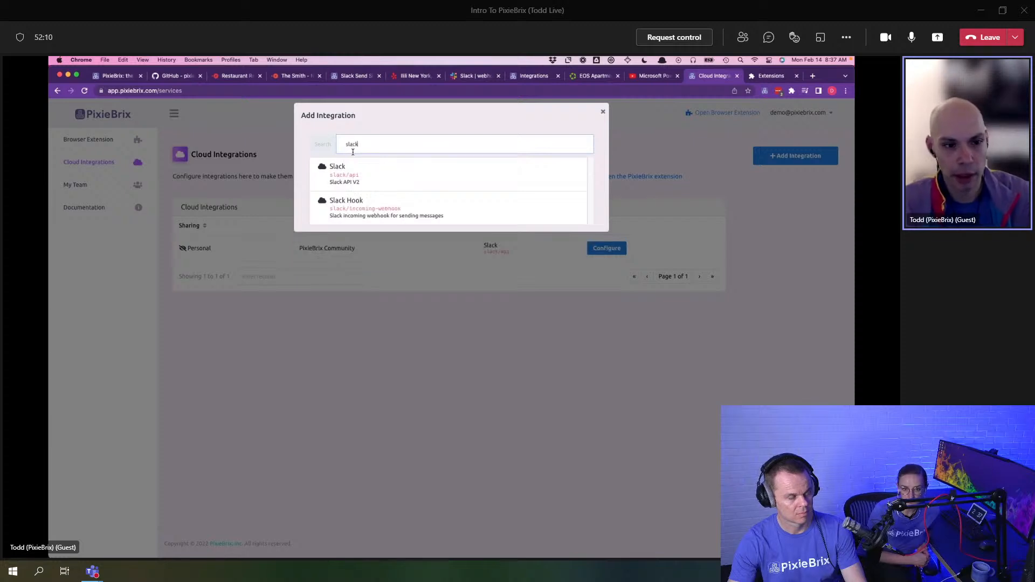
{"action": "type", "text": "k"}
{"action": "left_click", "coordinate": [353, 175]}
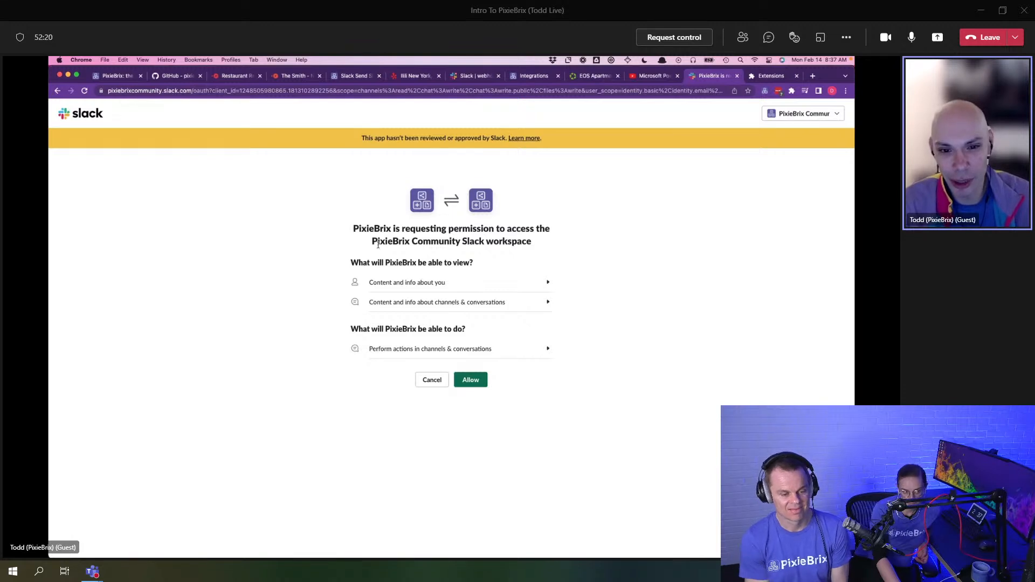
{"action": "left_click_drag", "start_coordinate": [370, 246], "coordinate": [479, 241]}
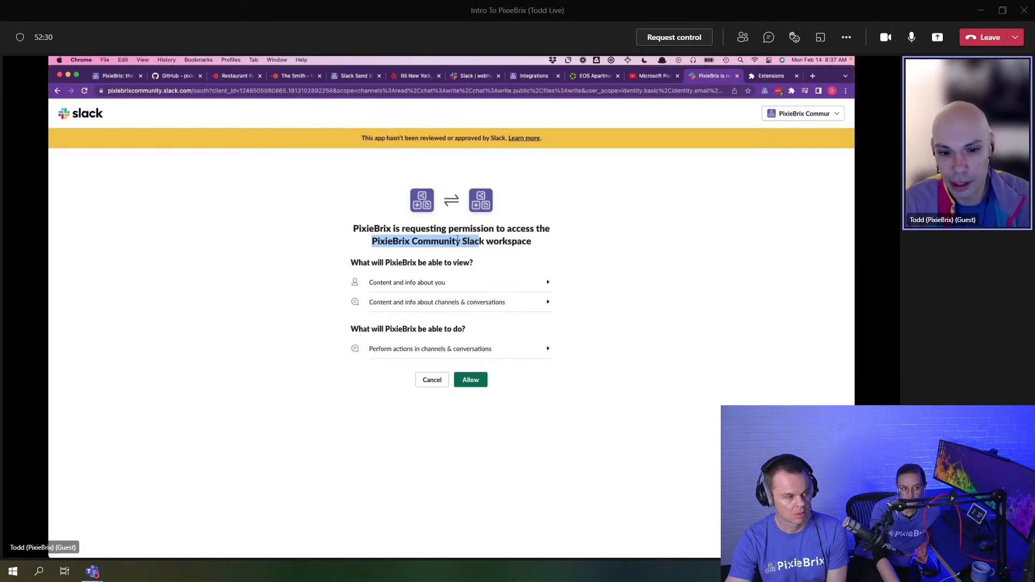
{"action": "left_click", "coordinate": [476, 379]}
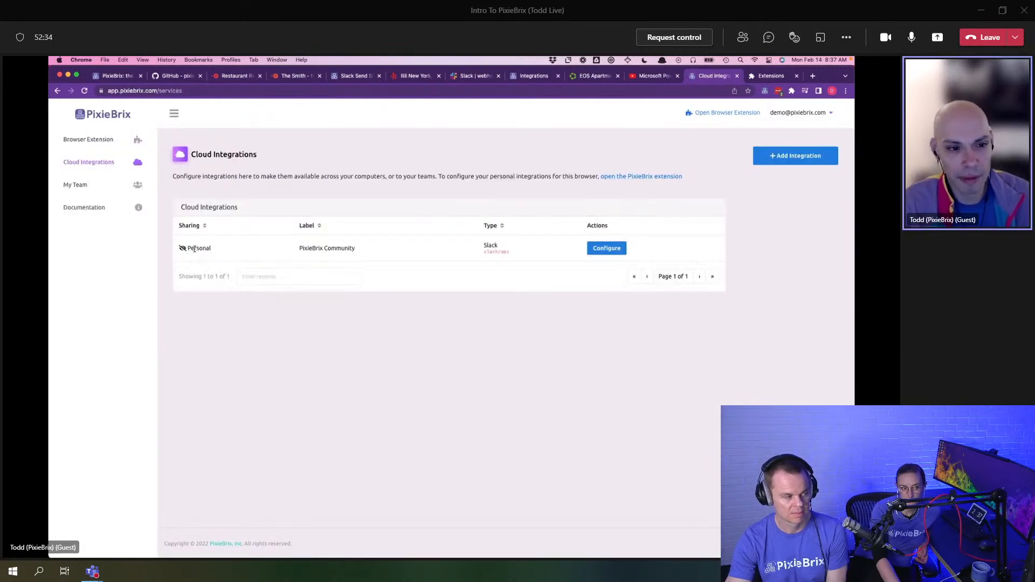
{"action": "left_click_drag", "start_coordinate": [184, 250], "coordinate": [207, 250]}
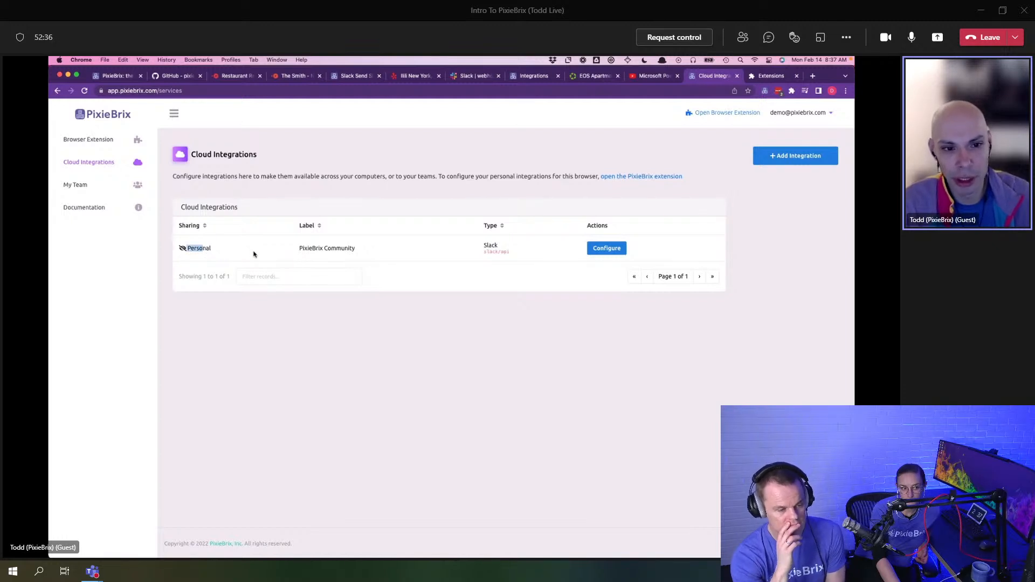
Step: Check the cloud integration's label and the Slack Send Simple Message marketplace page, and return to the YouTube video
{"action": "left_click_drag", "start_coordinate": [298, 248], "coordinate": [366, 254]}
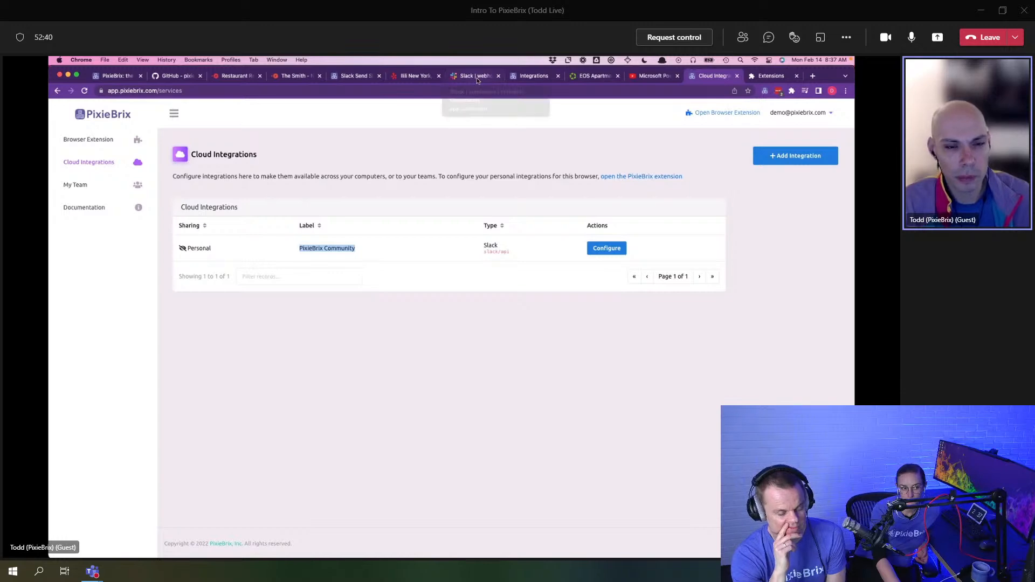
{"action": "left_click", "coordinate": [348, 78]}
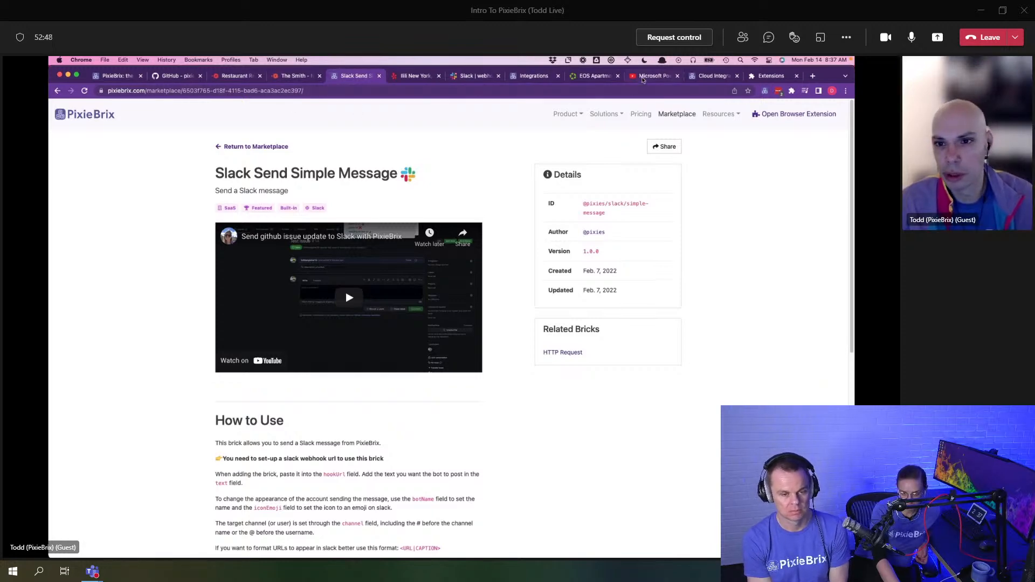
{"action": "left_click", "coordinate": [634, 78]}
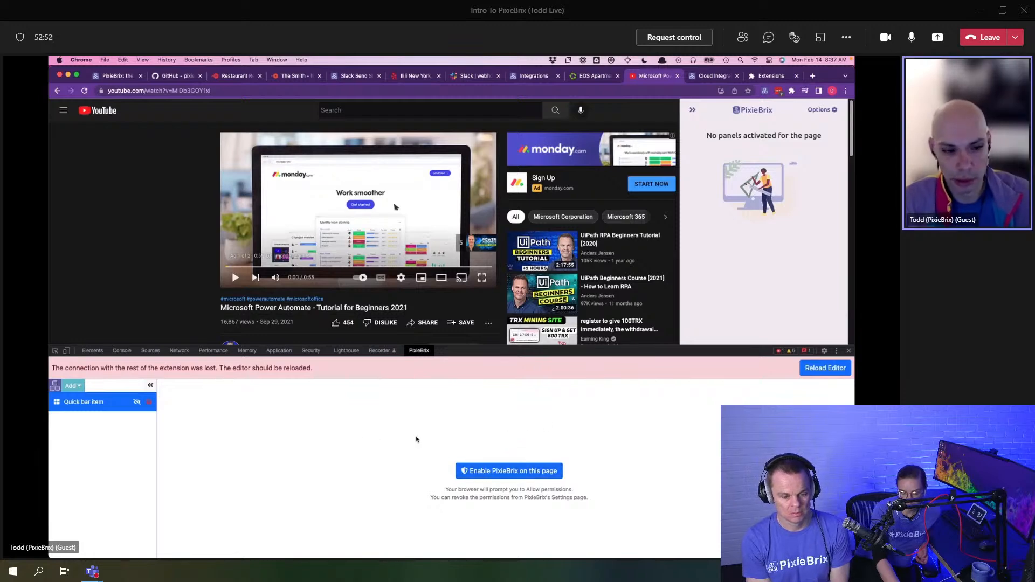
Step: Reload the PixieBrix editor and add a Quick Bar extension with the action title "Post TIL"
{"action": "left_click", "coordinate": [825, 368]}
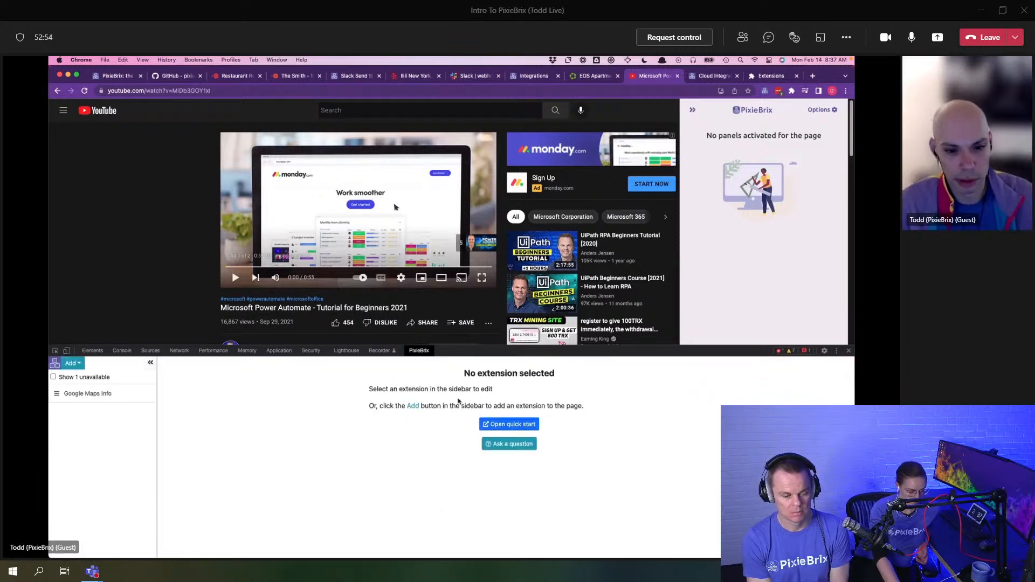
{"action": "left_click", "coordinate": [73, 364]}
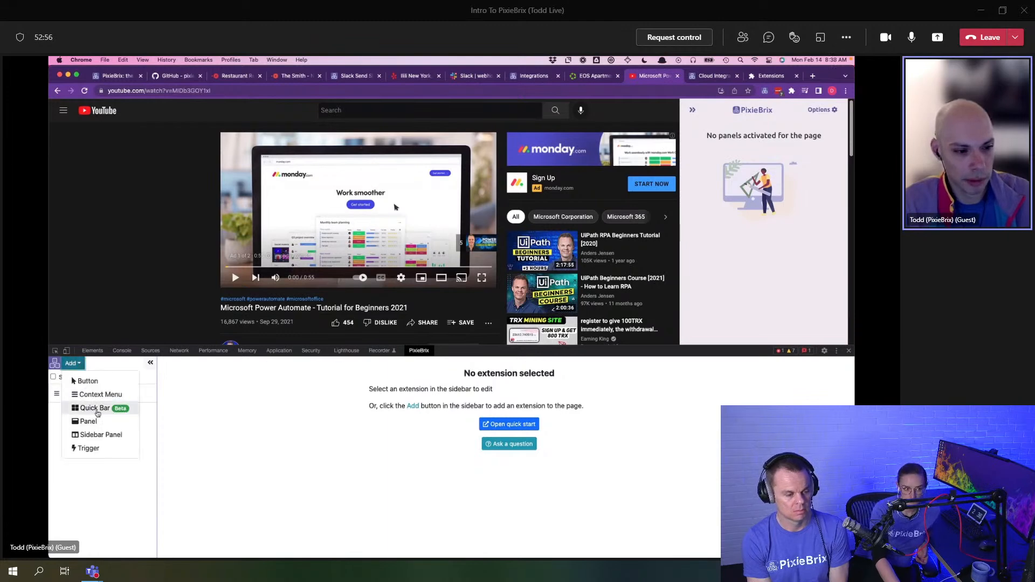
{"action": "left_click", "coordinate": [94, 408]}
{"action": "left_click", "coordinate": [508, 427]}
{"action": "key", "text": "super+a"}
{"action": "type", "text": "Post TIL"}
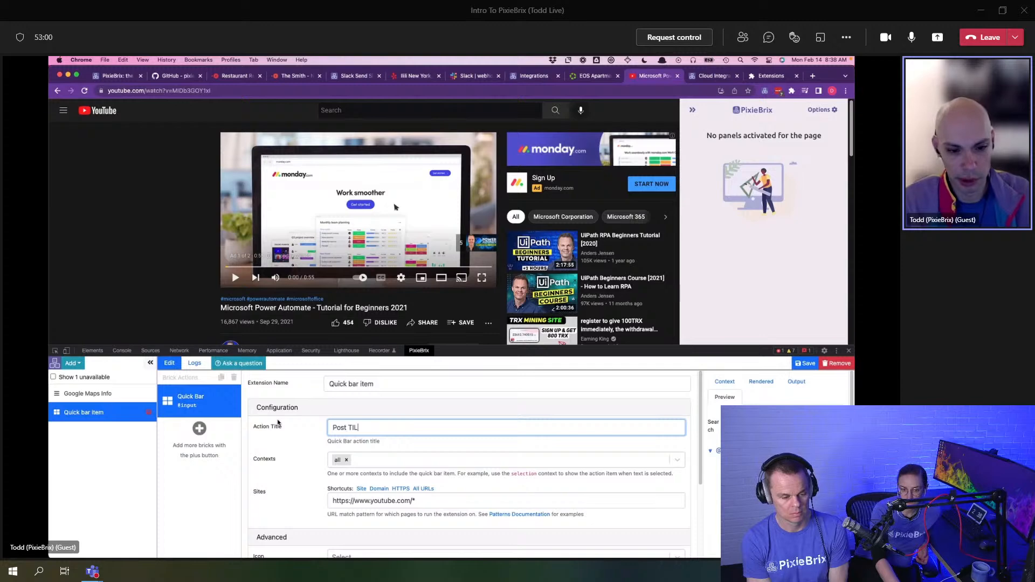
Step: Reload the YouTube page with the developer tools closed, and reopen the PixieBrix editor on it
{"action": "left_click", "coordinate": [692, 111]}
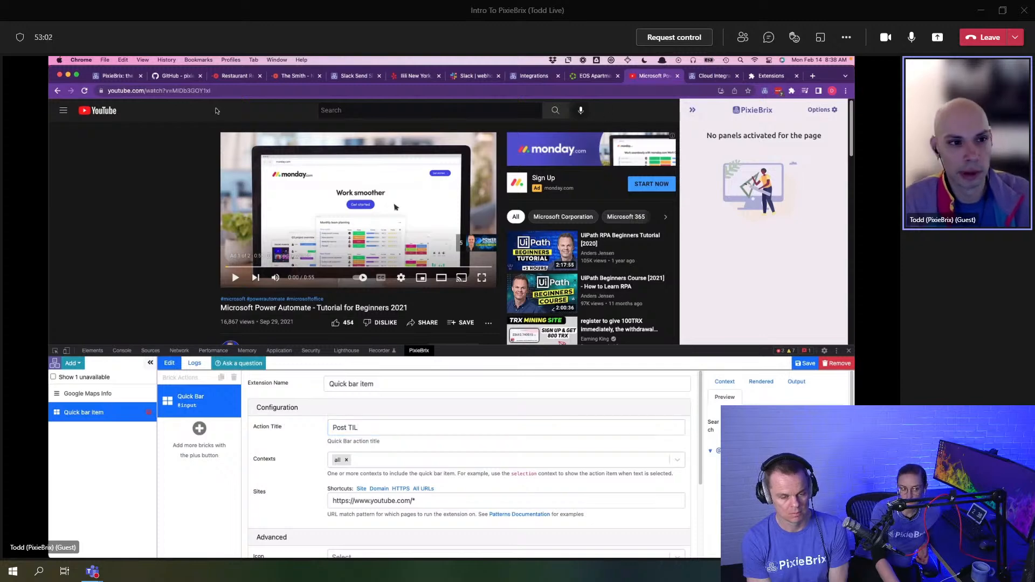
{"action": "left_click", "coordinate": [84, 92]}
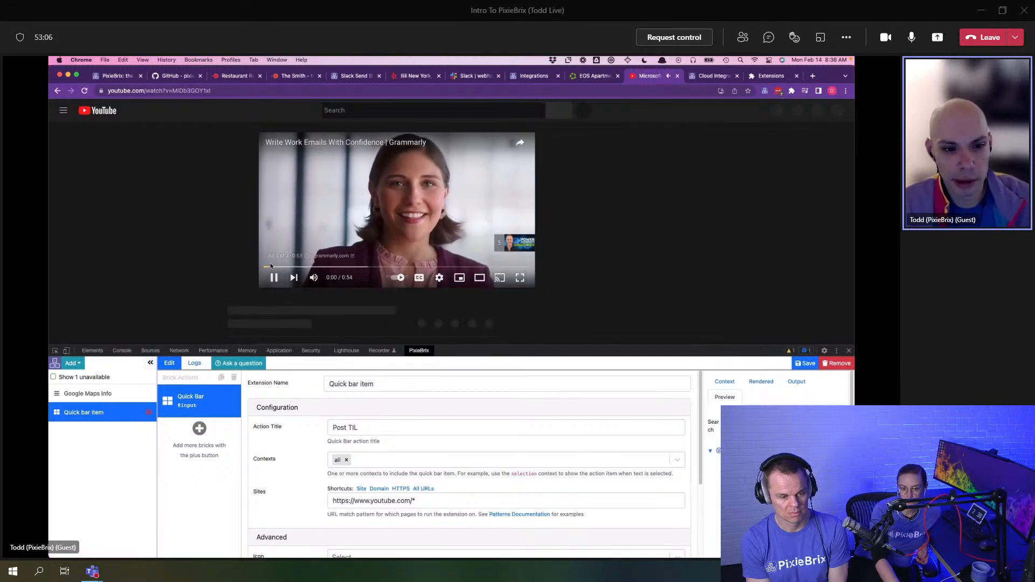
{"action": "left_click", "coordinate": [235, 278]}
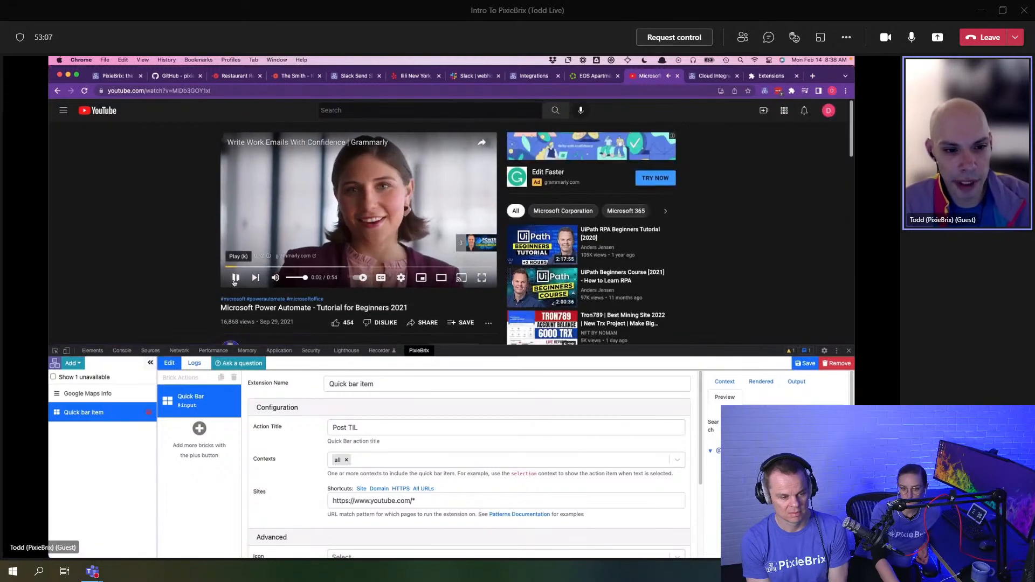
{"action": "left_click", "coordinate": [849, 351]}
{"action": "left_click", "coordinate": [84, 91]}
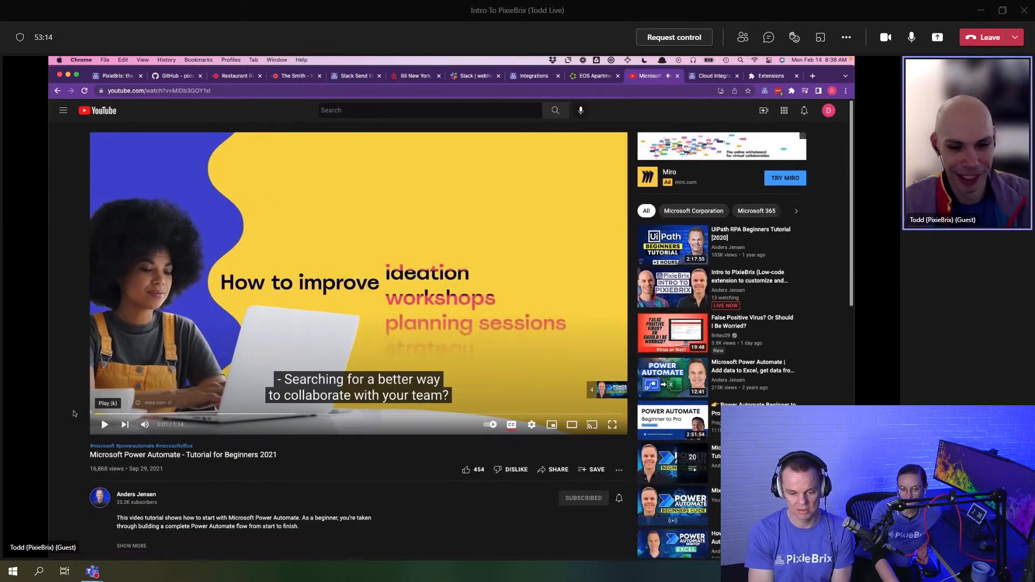
{"action": "key", "text": "super+alt+i"}
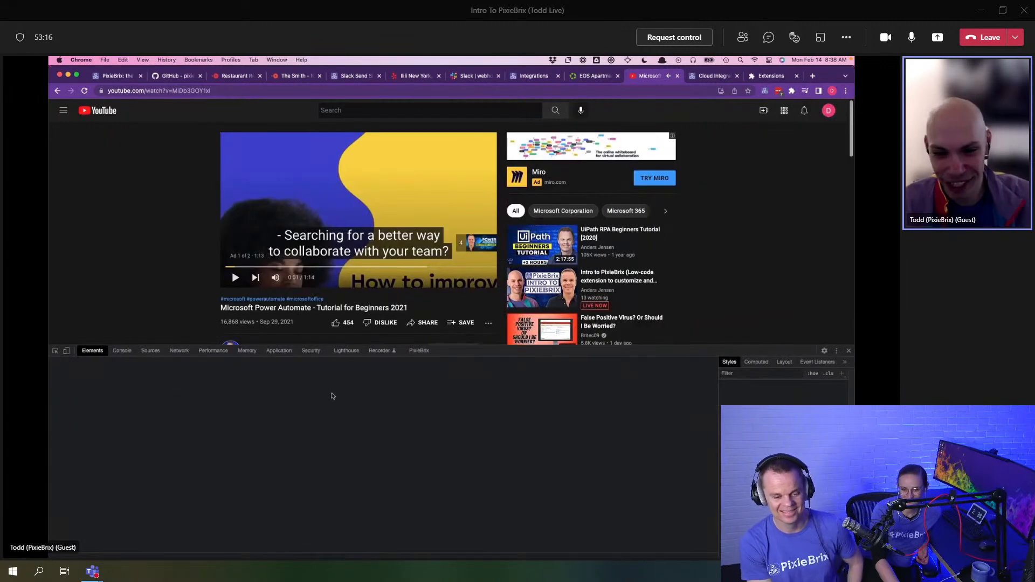
{"action": "left_click", "coordinate": [420, 351]}
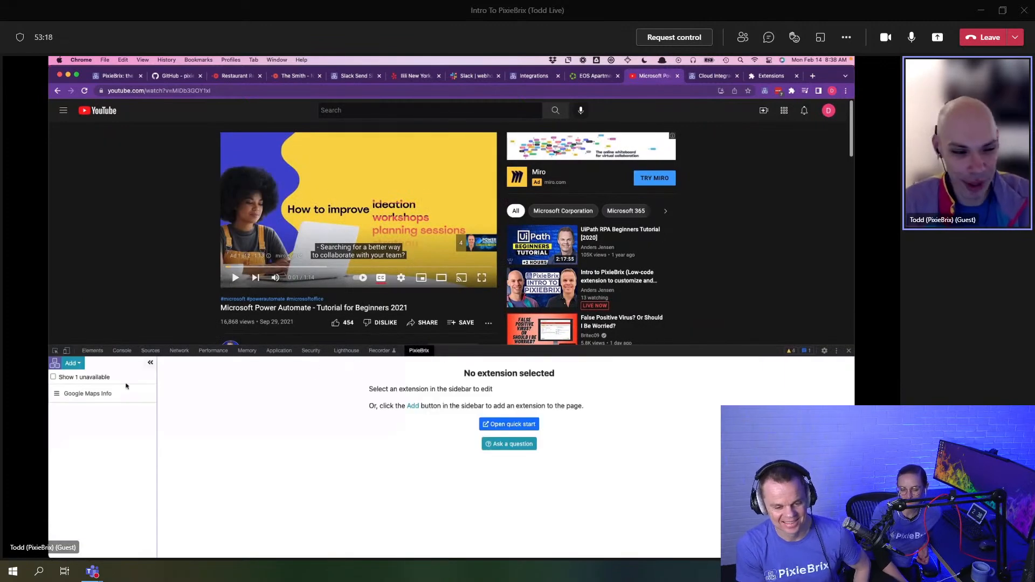
Step: Add a new Quick Bar extension with the action title "post a TIL"
{"action": "left_click", "coordinate": [73, 363]}
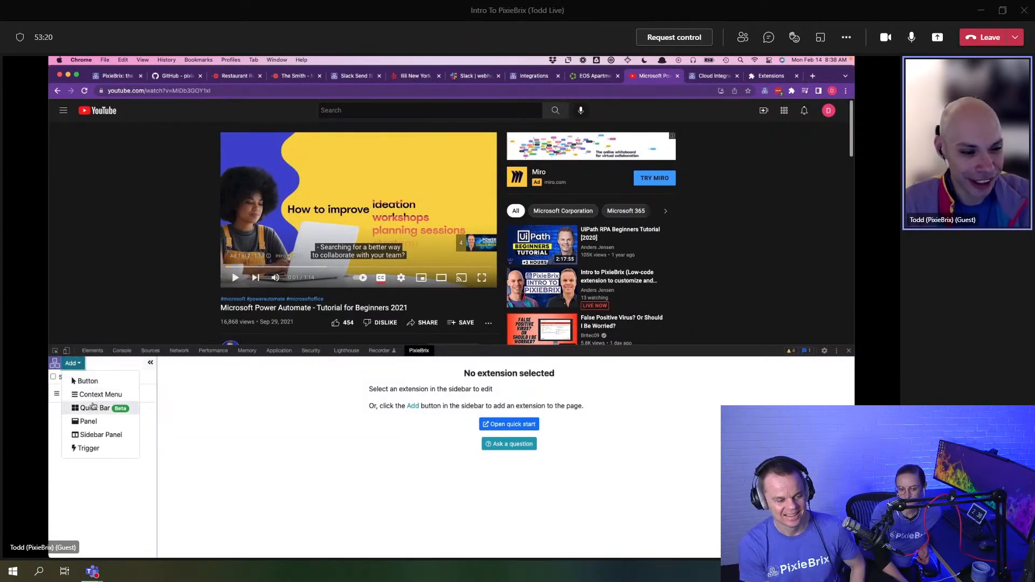
{"action": "left_click", "coordinate": [86, 408]}
{"action": "left_click", "coordinate": [468, 428]}
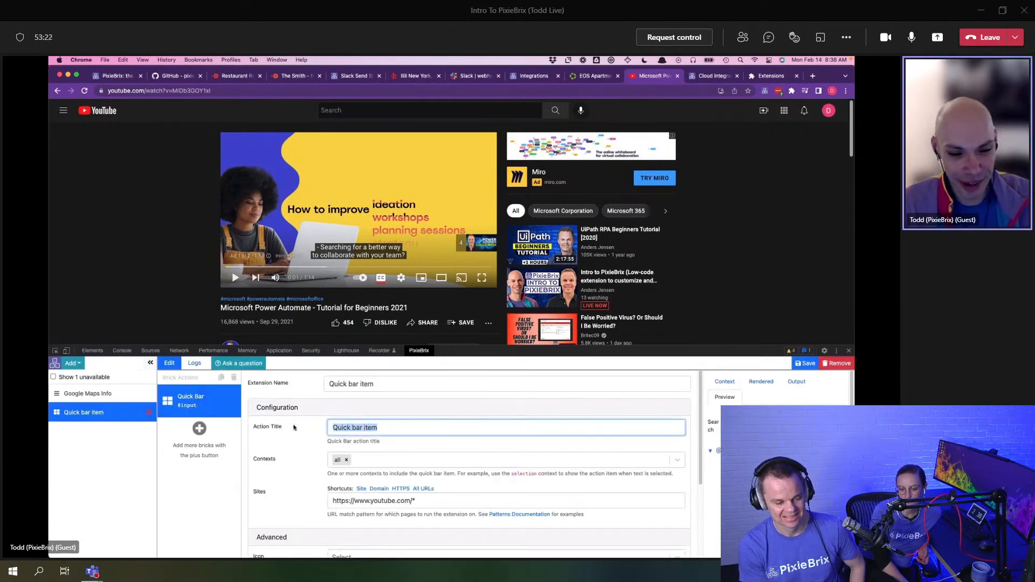
{"action": "type", "text": "Yout"}
{"action": "key", "text": "super+a"}
{"action": "type", "text": "post "}
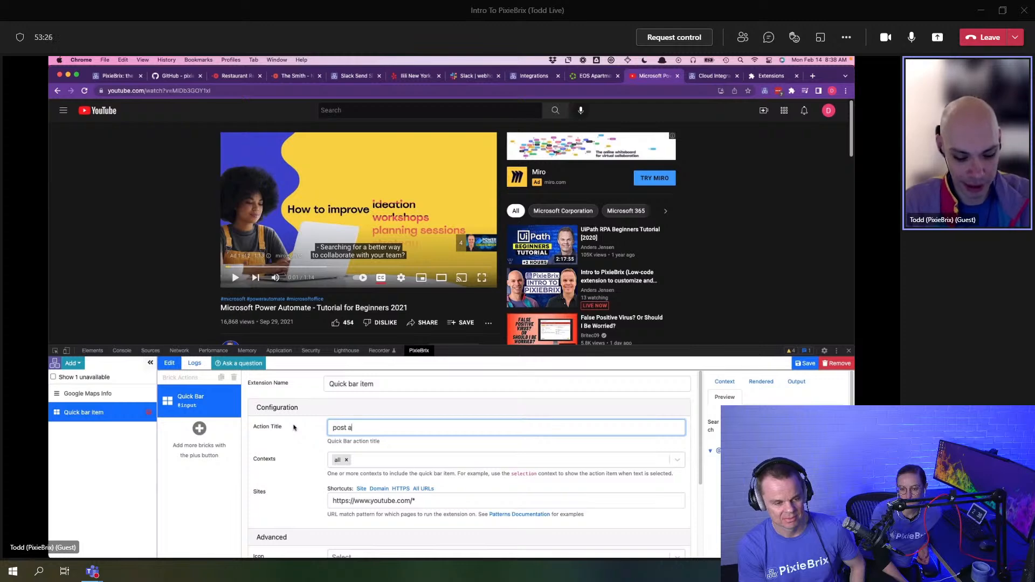
{"action": "type", "text": "a TIL"}
Step: Set the Quick Bar extension's sites to all URLs (*://*/*)
{"action": "left_click", "coordinate": [361, 489]}
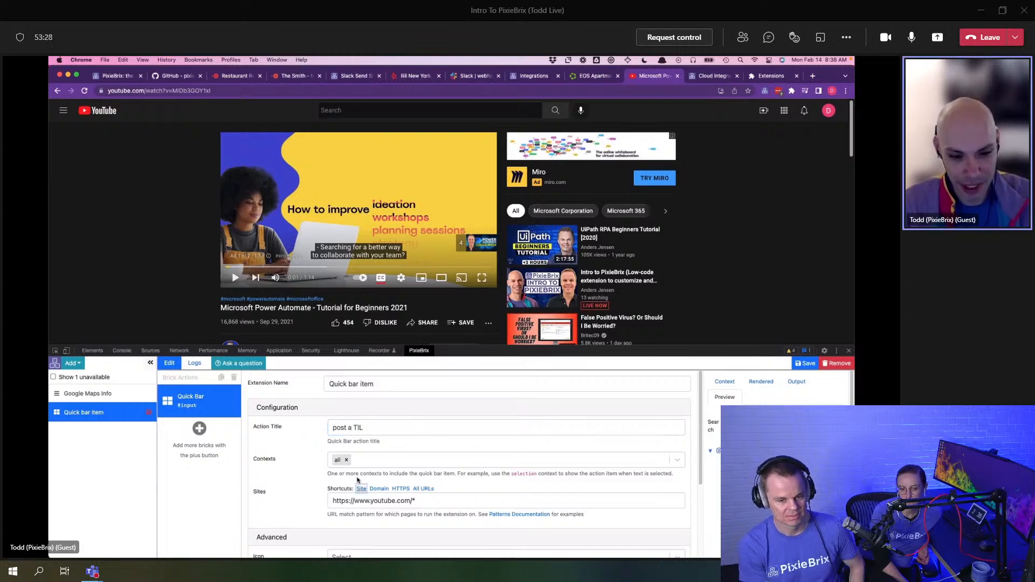
{"action": "left_click", "coordinate": [423, 489]}
{"action": "scroll", "coordinate": [347, 462], "scroll_direction": "down", "scroll_amount": 4}
{"action": "left_click", "coordinate": [362, 507]}
Step: Search the bricks for "slack" and add Slack Send Simple Message after the Quick Bar brick
{"action": "left_click", "coordinate": [199, 428]}
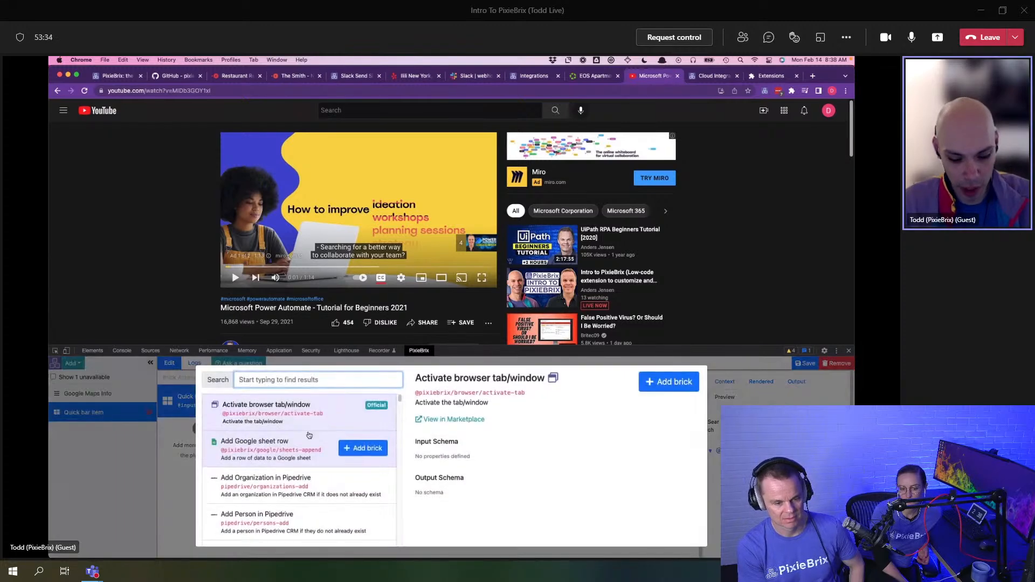
{"action": "type", "text": "send"}
{"action": "key", "text": "ctrl+a"}
{"action": "type", "text": "slack"}
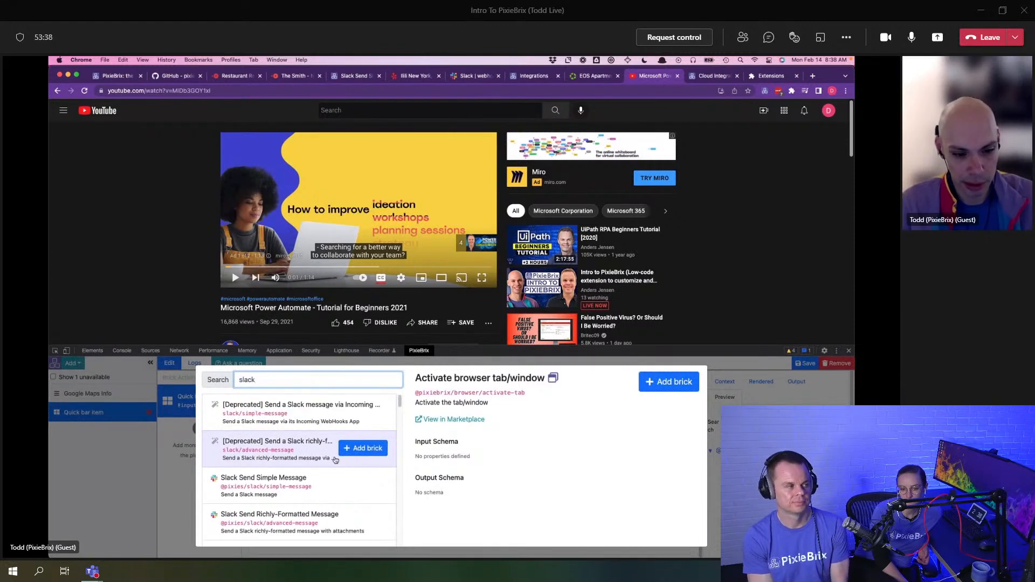
{"action": "left_click", "coordinate": [360, 484]}
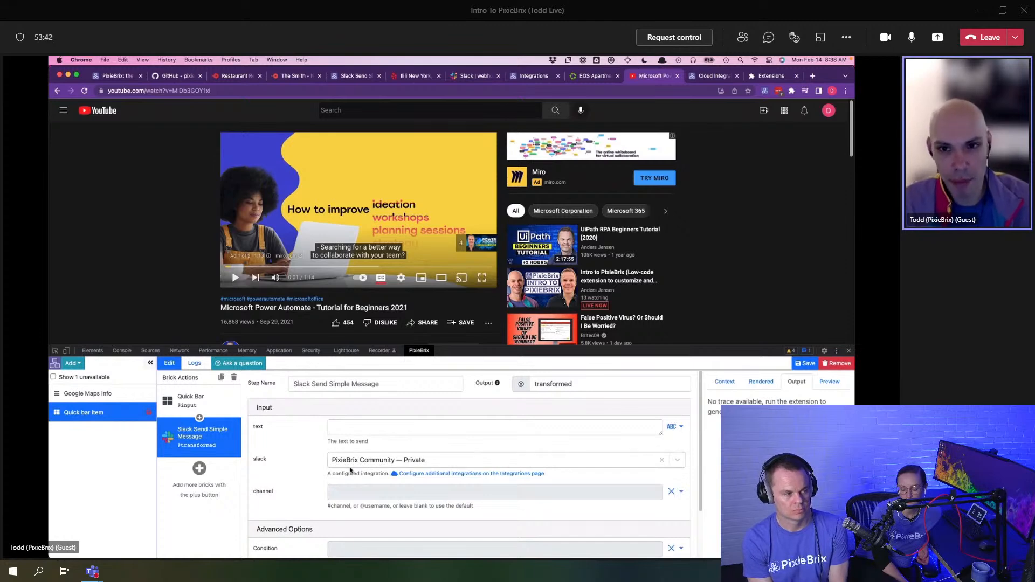
{"action": "left_click", "coordinate": [302, 426]}
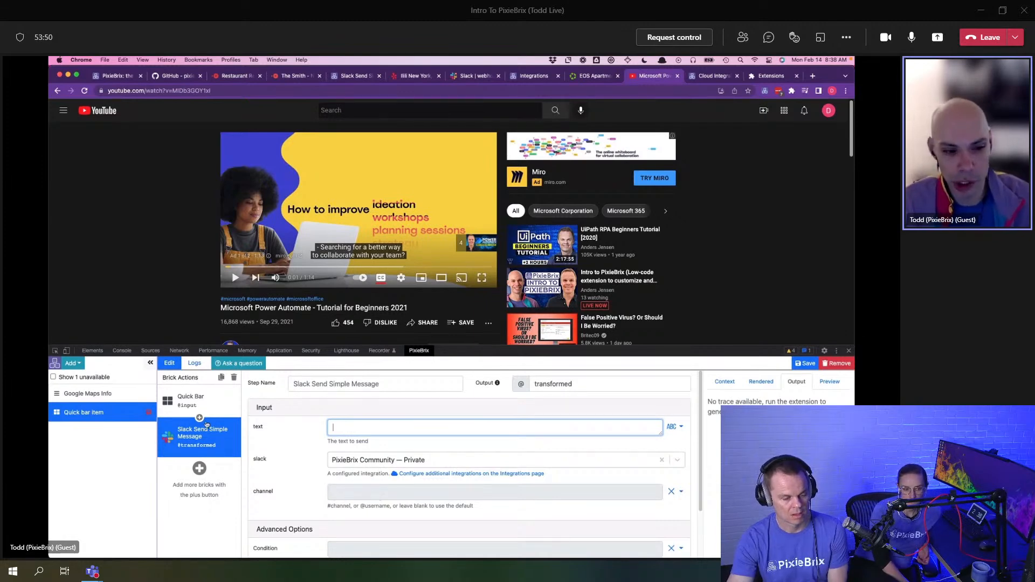
{"action": "left_click", "coordinate": [184, 402]}
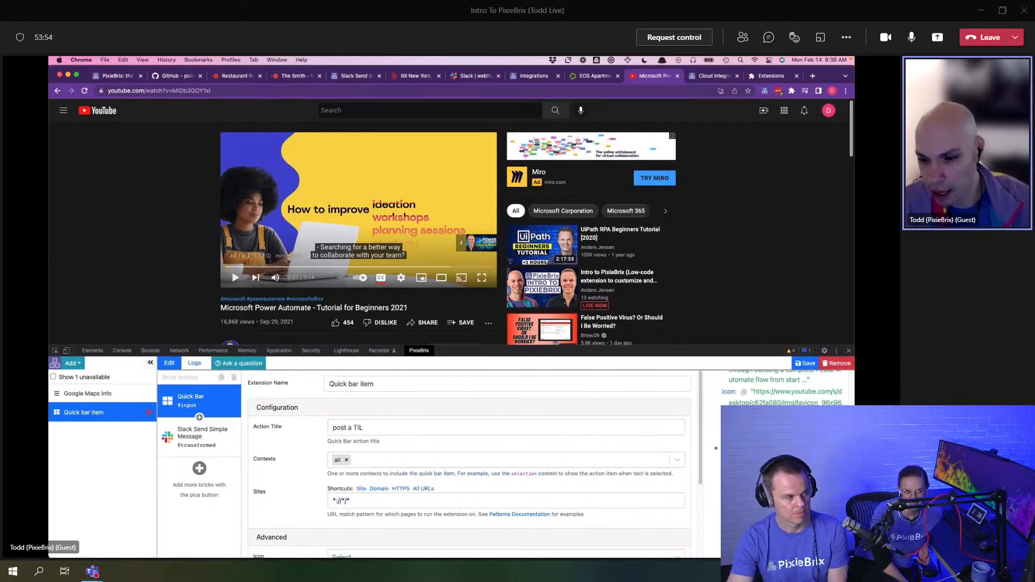
{"action": "left_click", "coordinate": [199, 433]}
{"action": "left_click", "coordinate": [360, 428]}
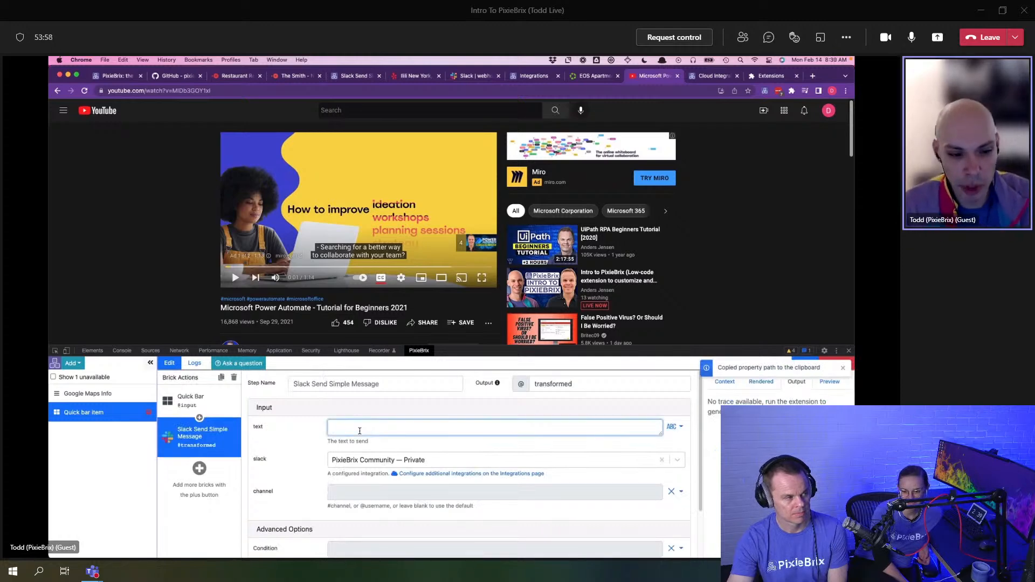
{"action": "type", "text": "Hey check"}
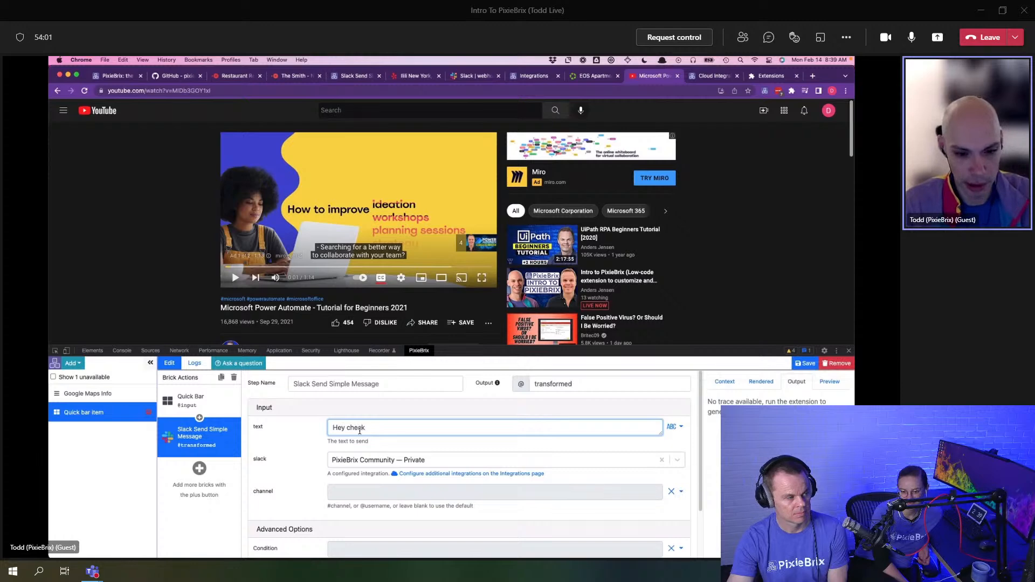
{"action": "key", "text": "super+a"}
{"action": "type", "text": "Hey"}
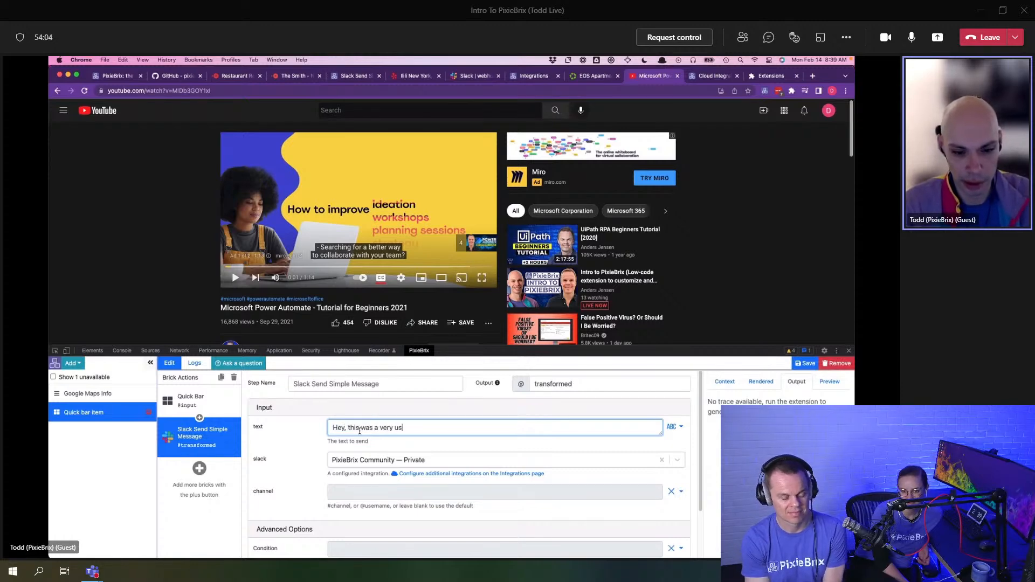
{"action": "type", "text": ", this was a very useful video: {{@input.url"}
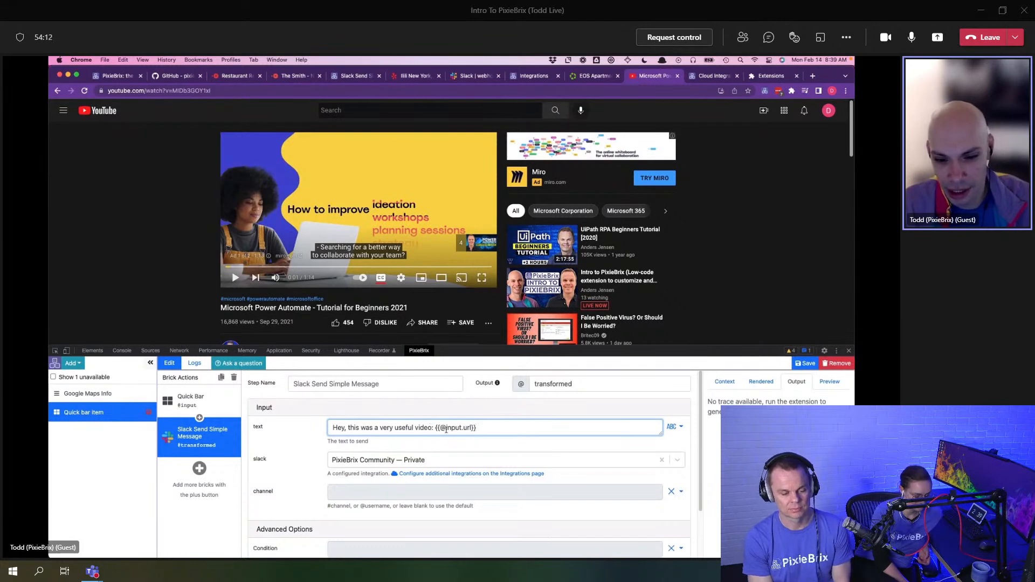
{"action": "left_click", "coordinate": [462, 428]}
{"action": "type", "text": "."}
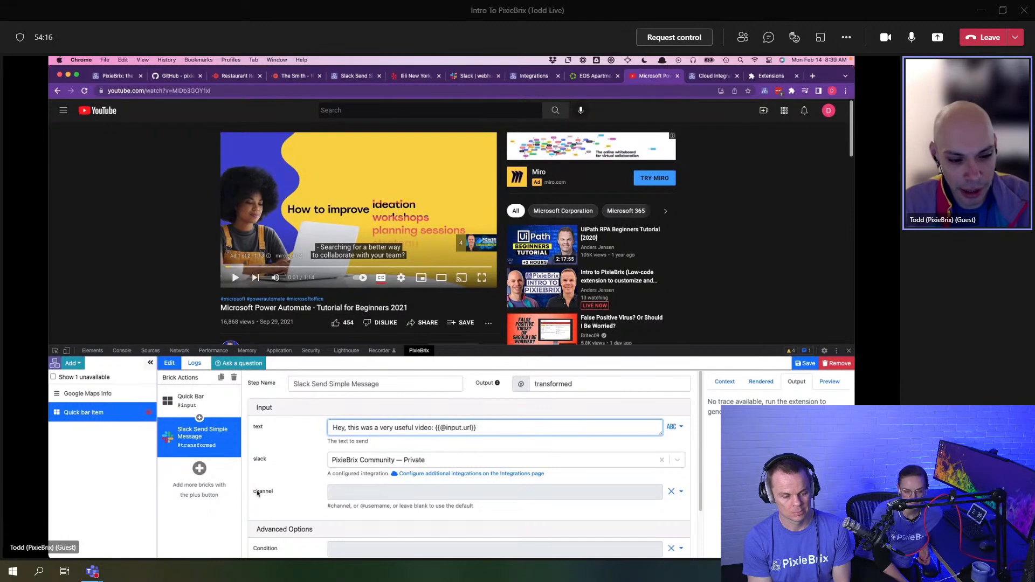
Step: Look up the target channel in the Slack workspace and set the message's channel to #webhooks
{"action": "left_click", "coordinate": [371, 497]}
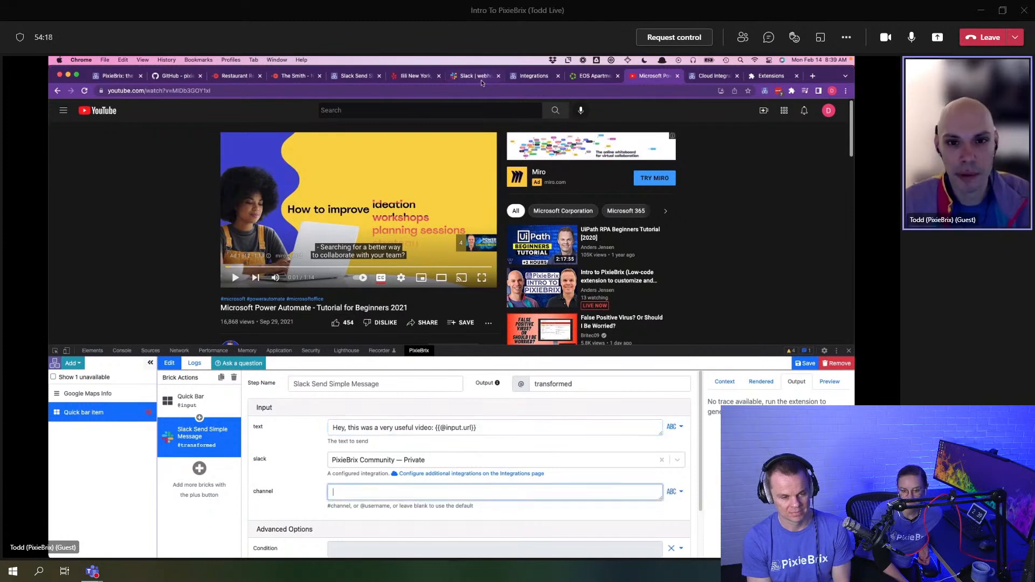
{"action": "left_click", "coordinate": [481, 79]}
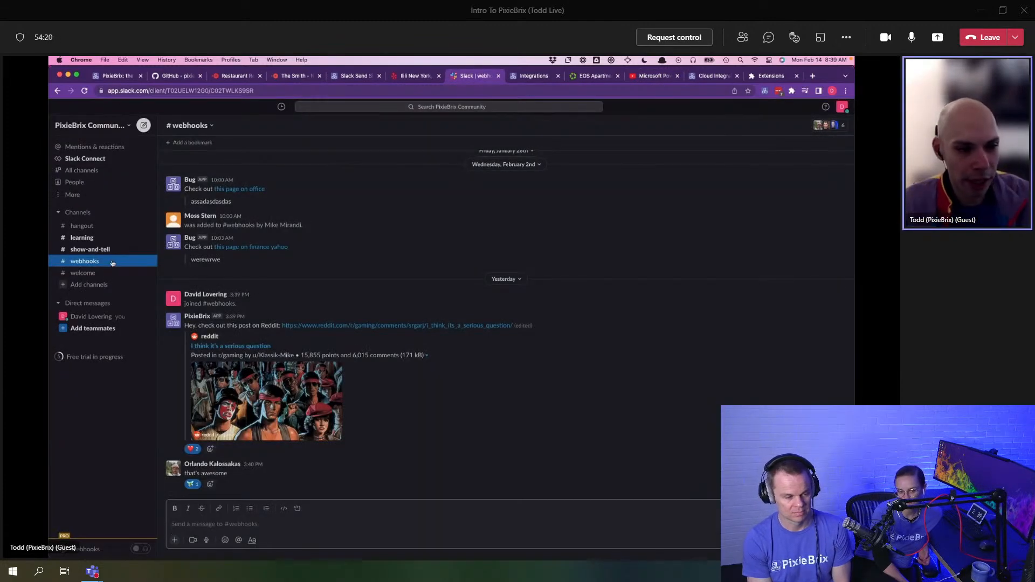
{"action": "left_click", "coordinate": [651, 77]}
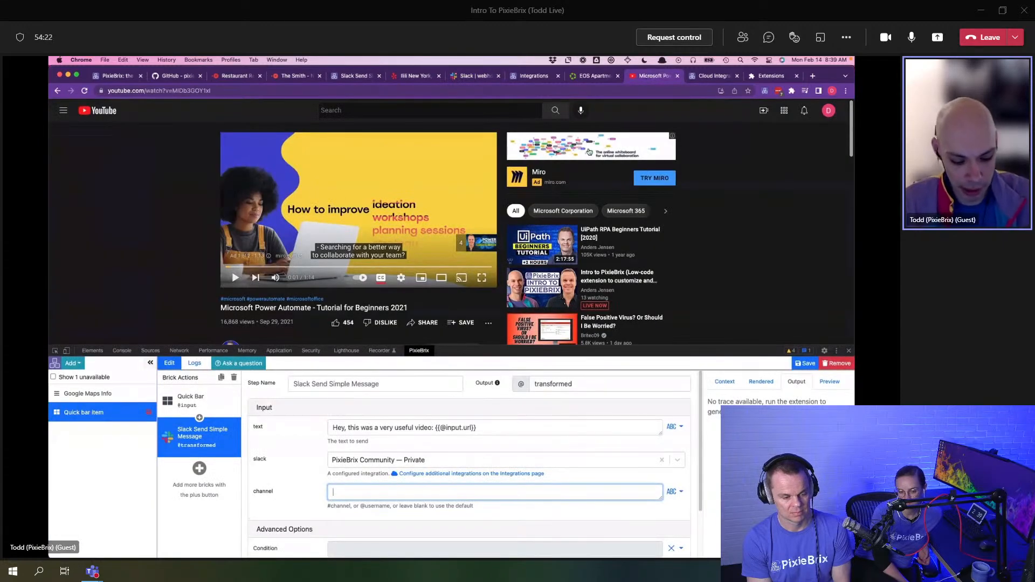
{"action": "type", "text": "#webhooks"}
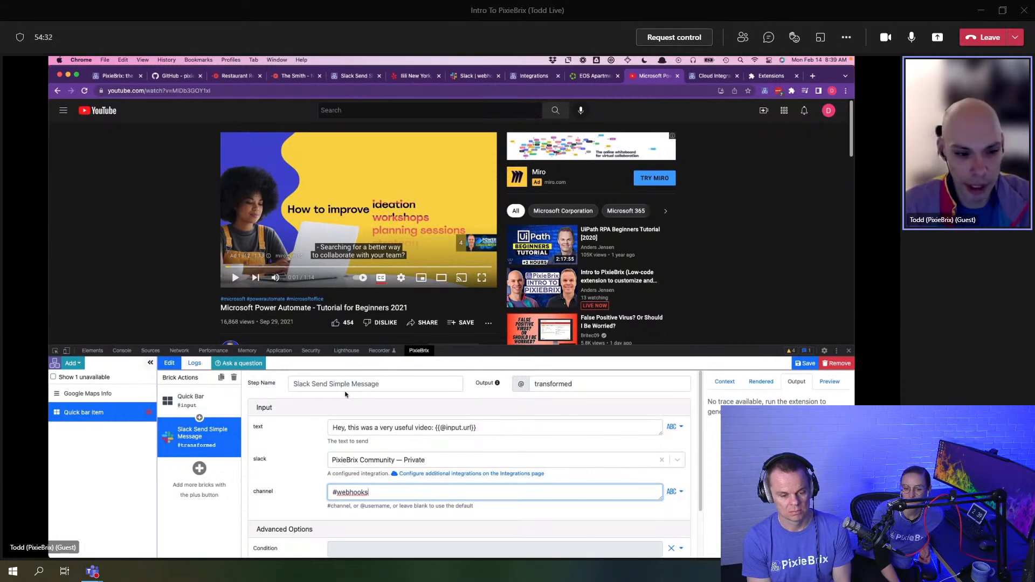
Step: Run the post a TIL action from the YouTube page's quick bar and check the #webhooks channel in Slack
{"action": "left_click", "coordinate": [295, 442]}
{"action": "left_click", "coordinate": [184, 254]}
{"action": "key", "text": "super+k"}
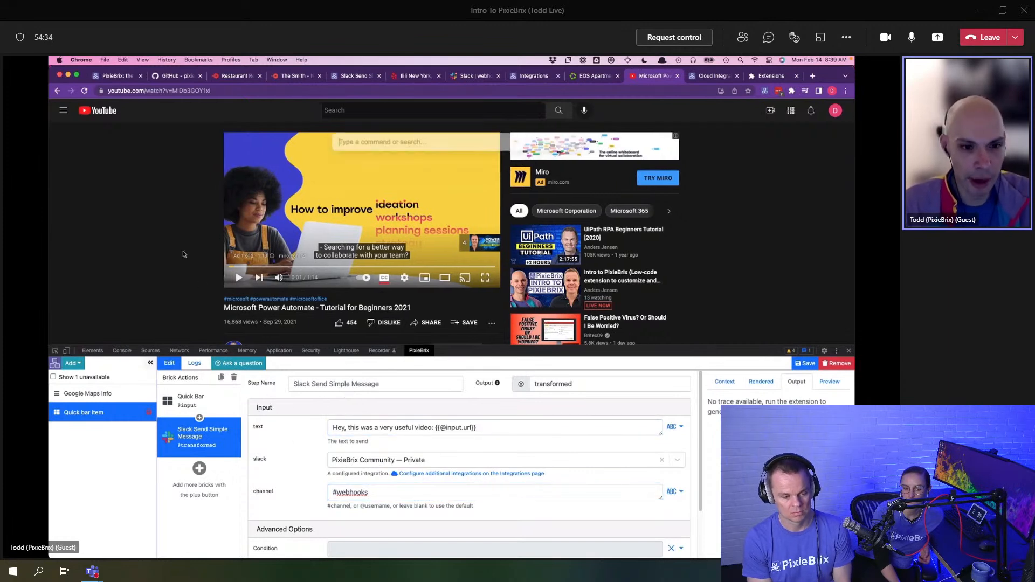
{"action": "key", "text": "Return"}
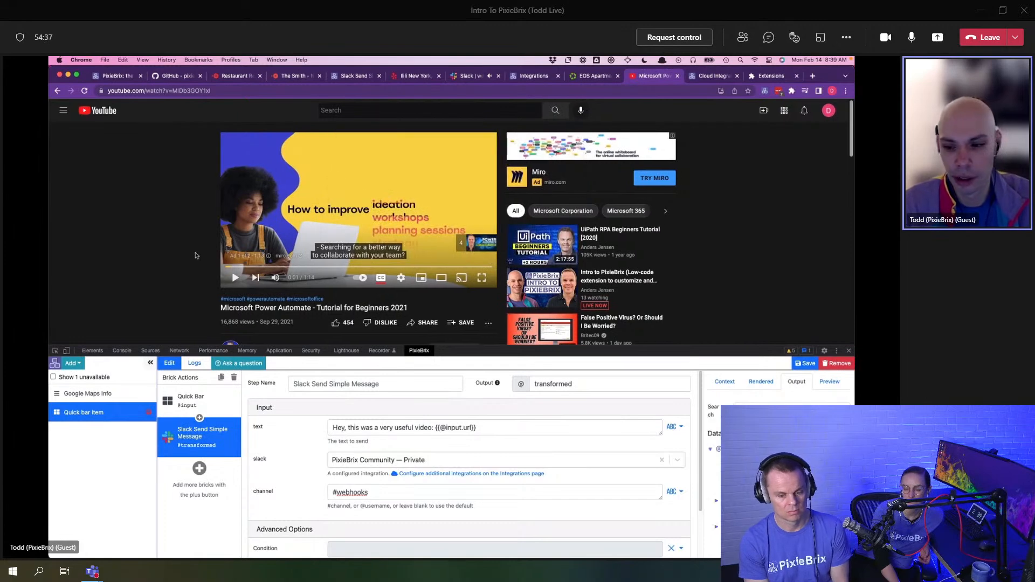
{"action": "left_click", "coordinate": [467, 75]}
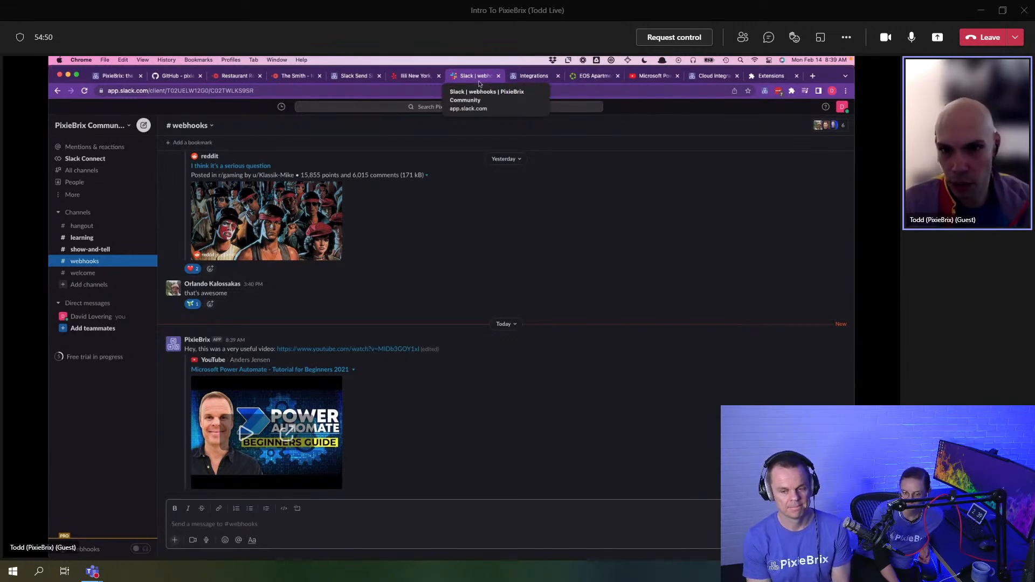
Step: Return to the YouTube page, search the bricks for "modal" and add Show a modal or sidebar form between the Quick Bar and Slack bricks
{"action": "left_click", "coordinate": [654, 76]}
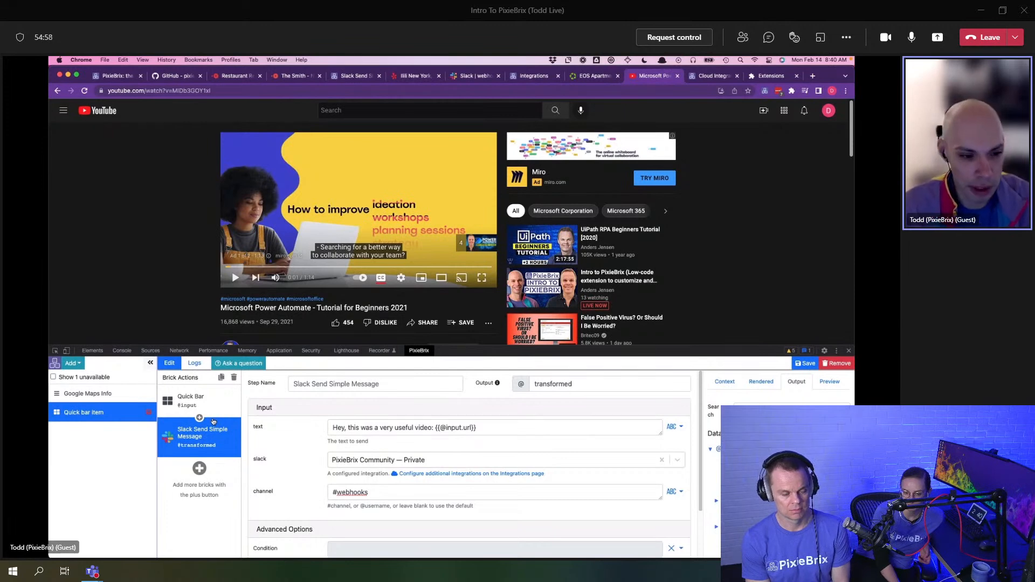
{"action": "left_click_drag", "start_coordinate": [331, 427], "coordinate": [434, 427]}
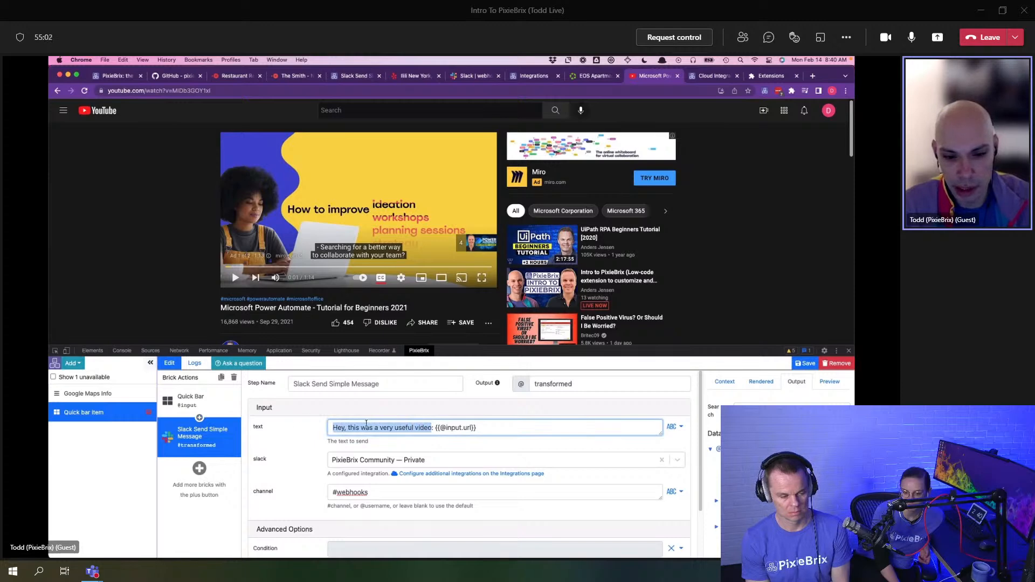
{"action": "left_click", "coordinate": [198, 418]}
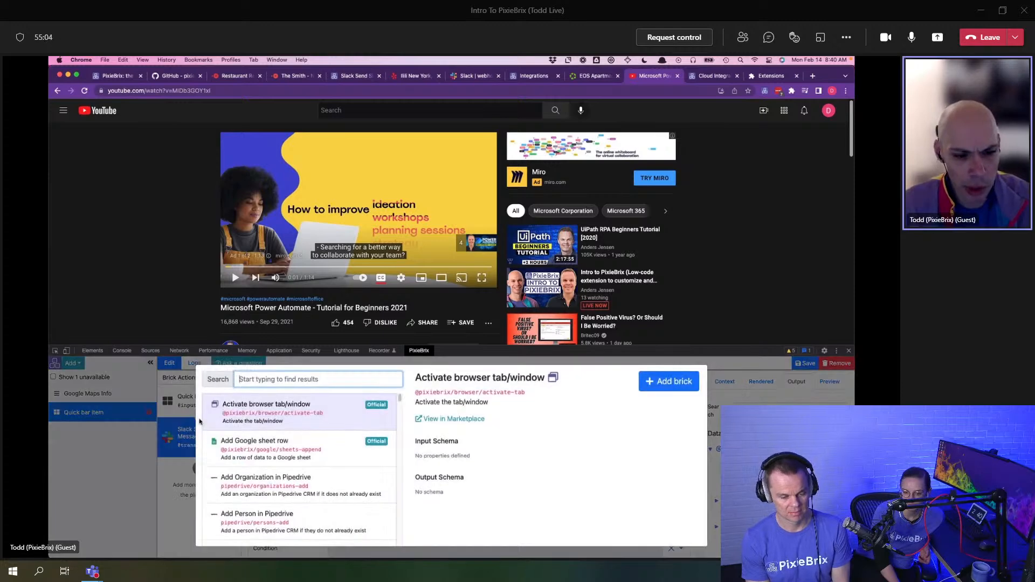
{"action": "type", "text": "f"}
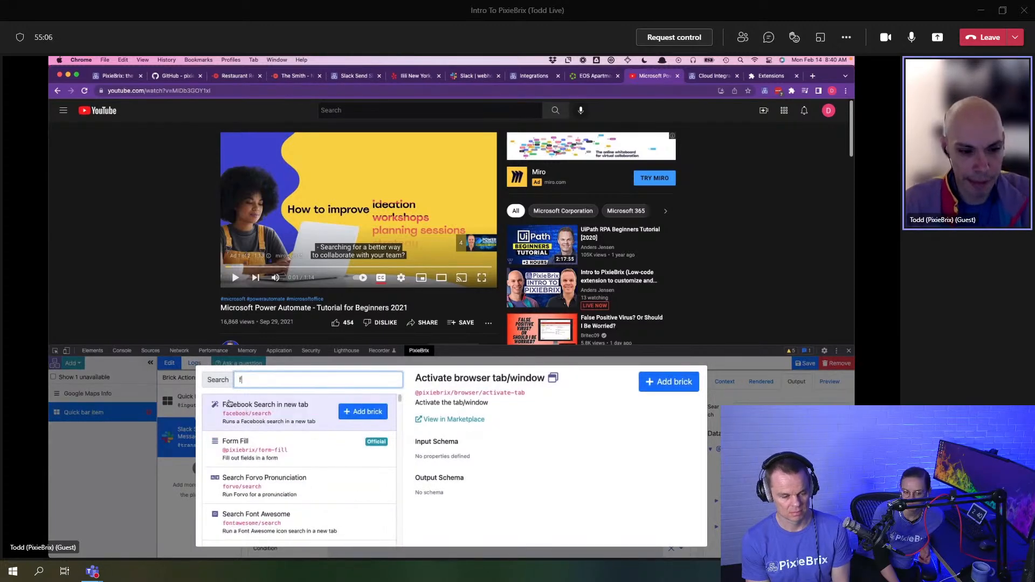
{"action": "type", "text": "romodal"}
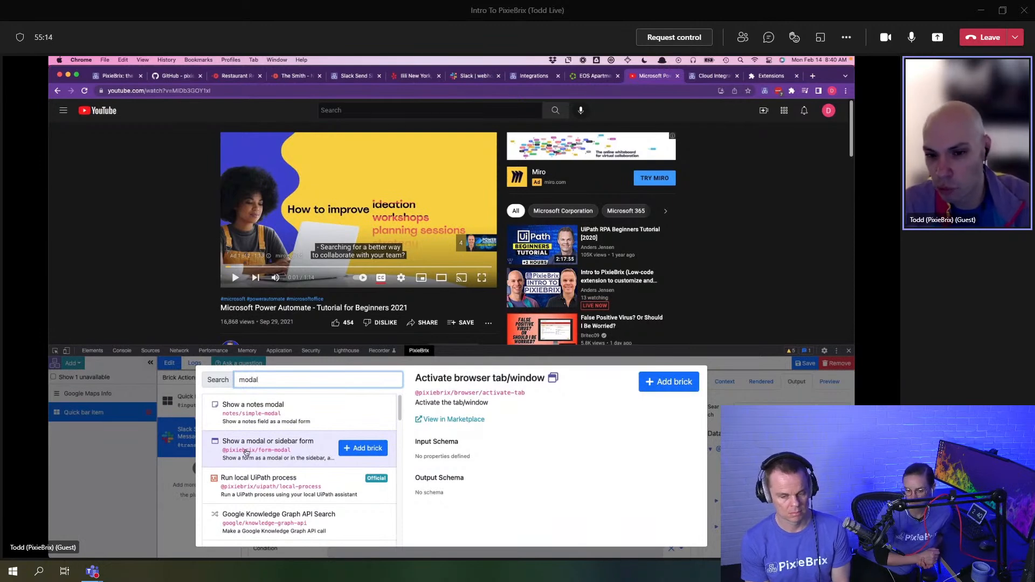
{"action": "left_click", "coordinate": [246, 451]}
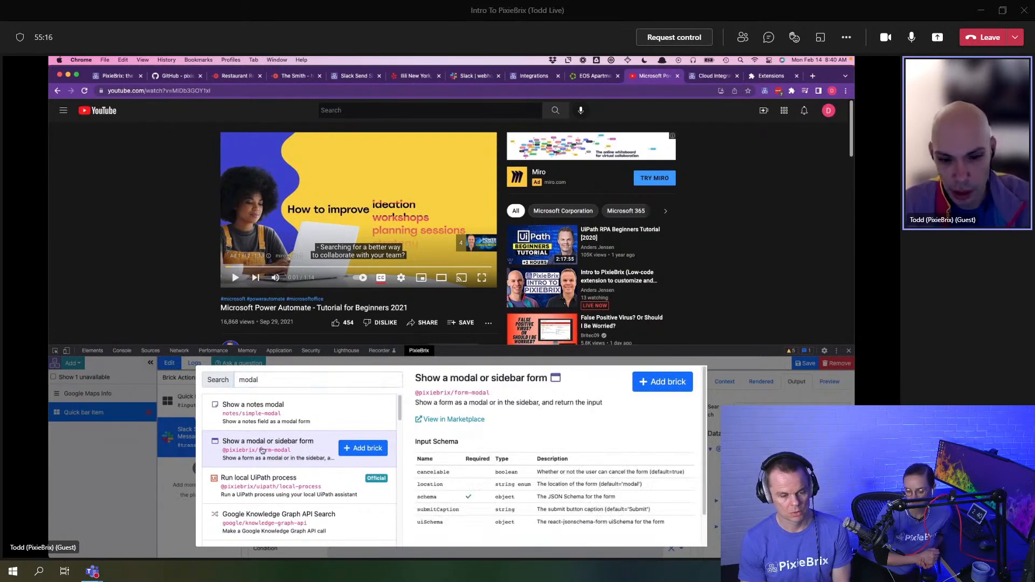
{"action": "left_click", "coordinate": [362, 449]}
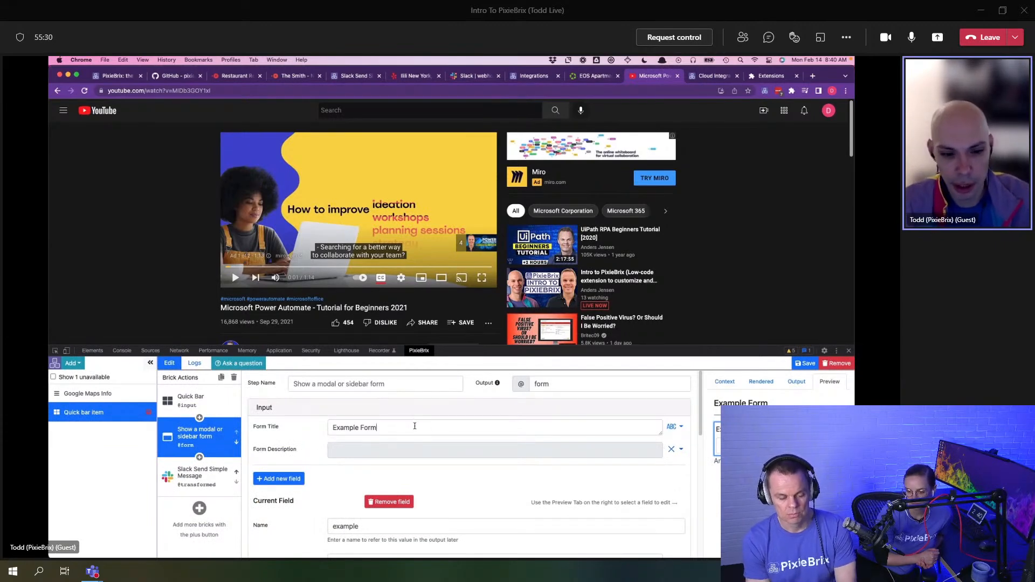
Step: Title the form TIL and give its example field the name notes and the label "What did you learn today?"
{"action": "left_click_drag", "start_coordinate": [415, 427], "coordinate": [324, 428]}
{"action": "type", "text": "TIL"}
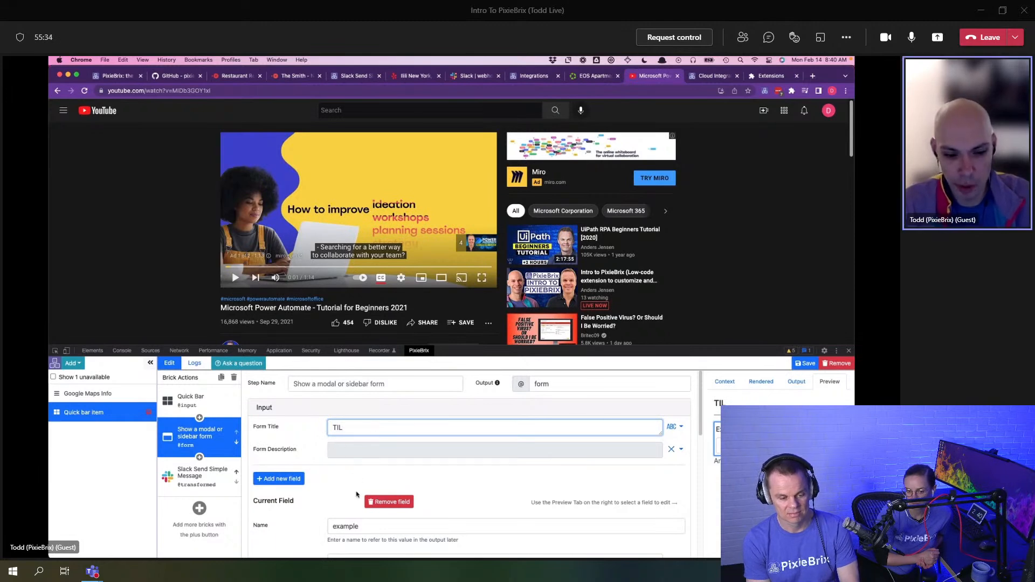
{"action": "key", "text": "Tab"}
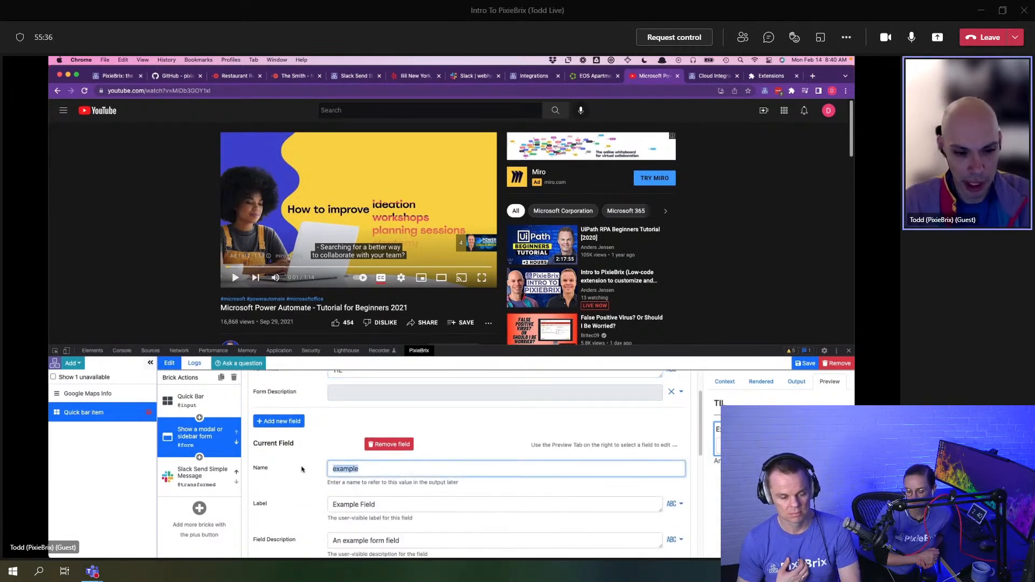
{"action": "type", "text": "notes"}
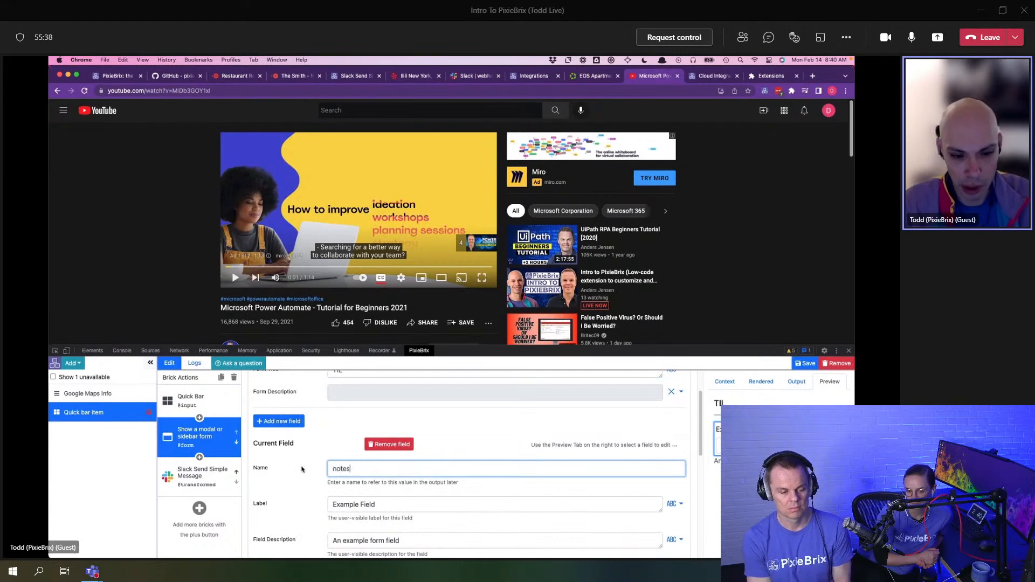
{"action": "double_click", "coordinate": [258, 470]}
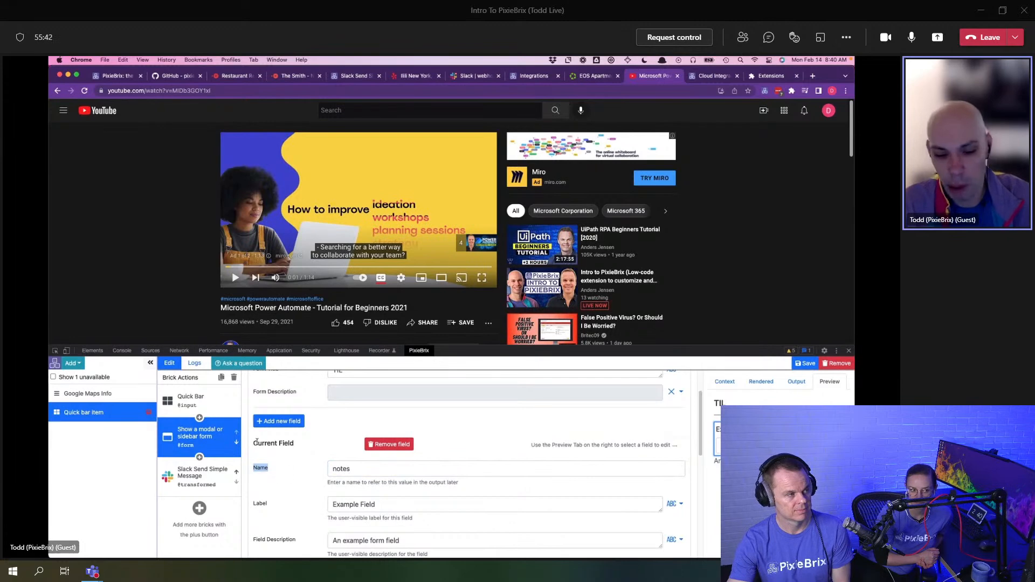
{"action": "key", "text": "Tab"}
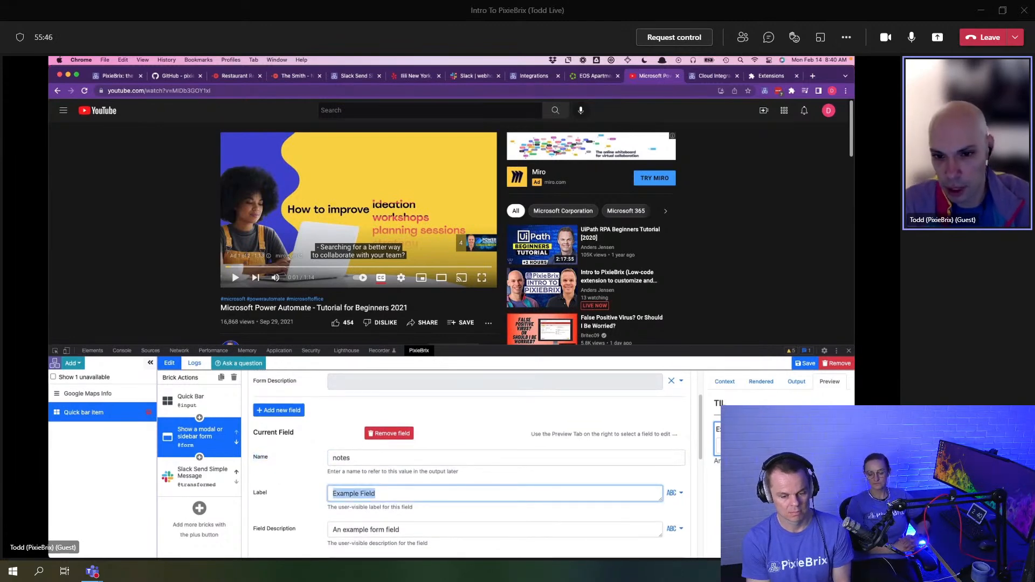
{"action": "type", "text": "What "}
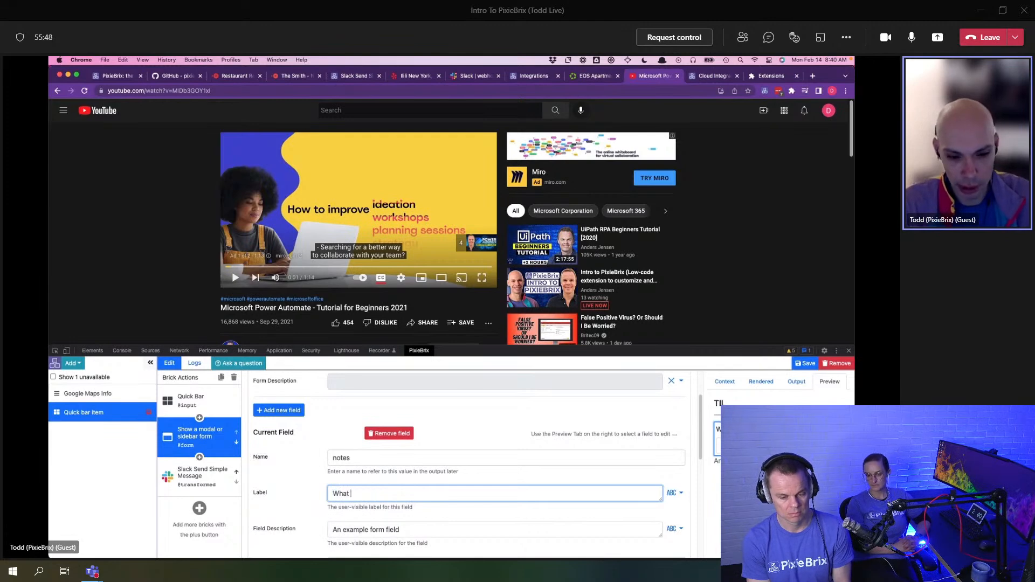
{"action": "type", "text": "did you learn today?"}
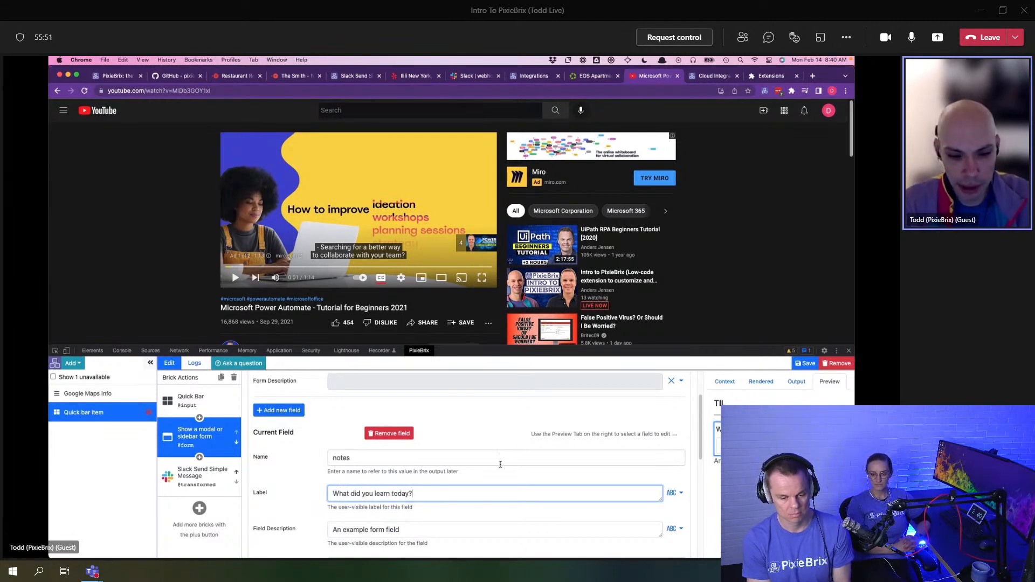
Step: Exclude the notes field's description and set its input type to Paragraph text
{"action": "scroll", "coordinate": [500, 464], "scroll_direction": "down", "scroll_amount": 2}
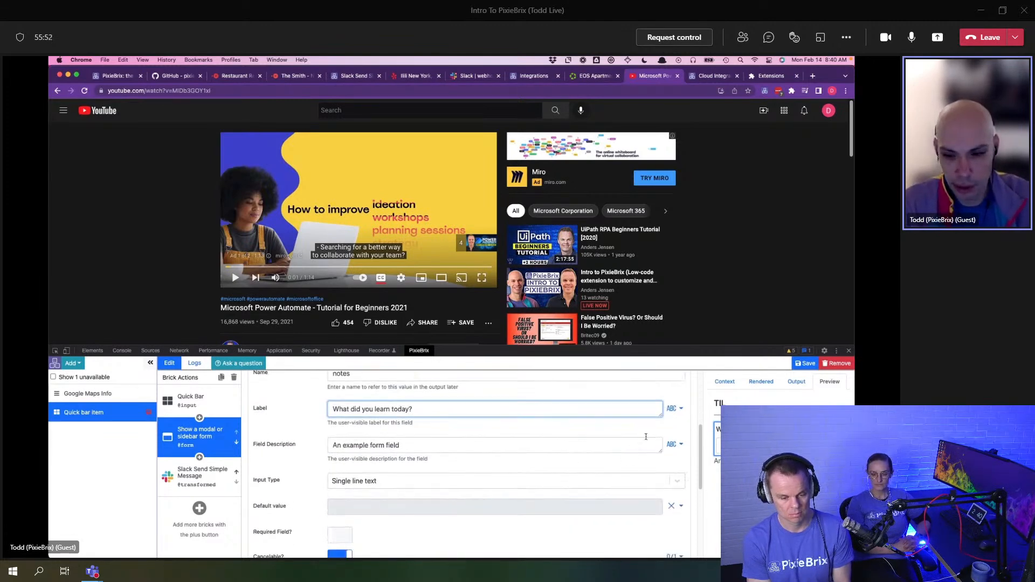
{"action": "left_click", "coordinate": [674, 444]}
{"action": "left_click", "coordinate": [626, 481]}
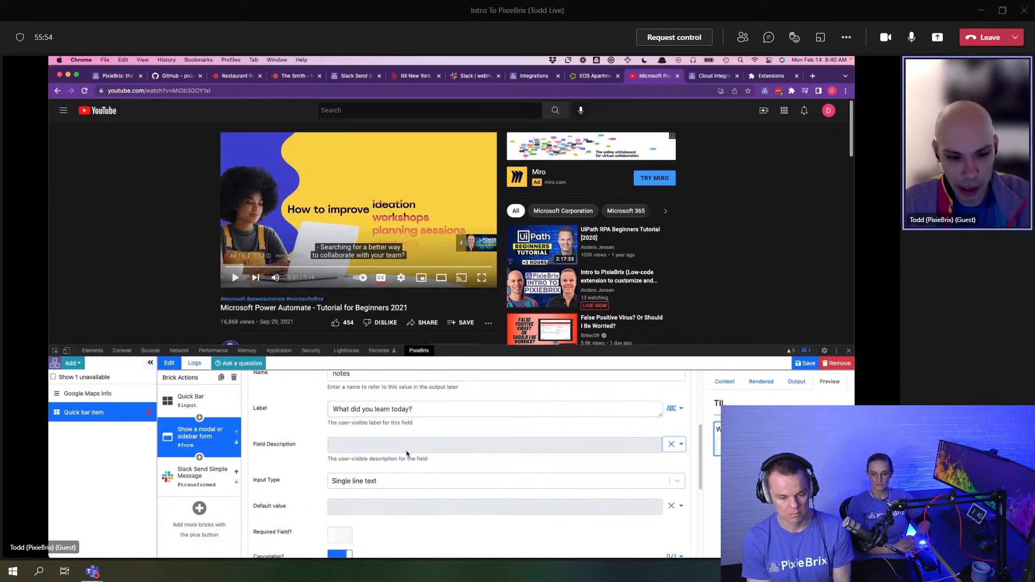
{"action": "left_click", "coordinate": [381, 485]}
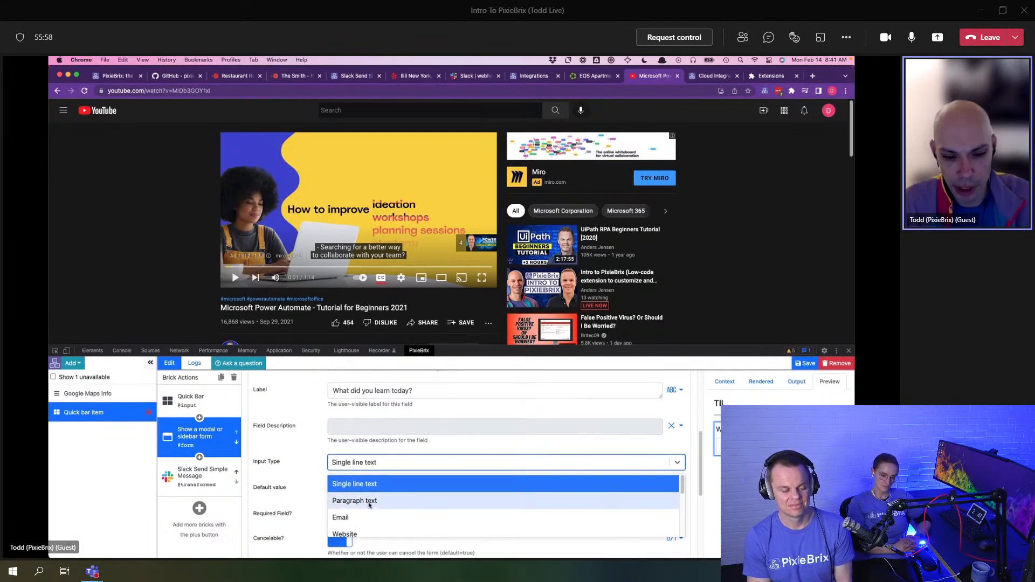
{"action": "scroll", "coordinate": [365, 519], "scroll_direction": "down", "scroll_amount": 5}
{"action": "scroll", "coordinate": [403, 527], "scroll_direction": "down", "scroll_amount": 3}
{"action": "scroll", "coordinate": [397, 500], "scroll_direction": "up", "scroll_amount": 6}
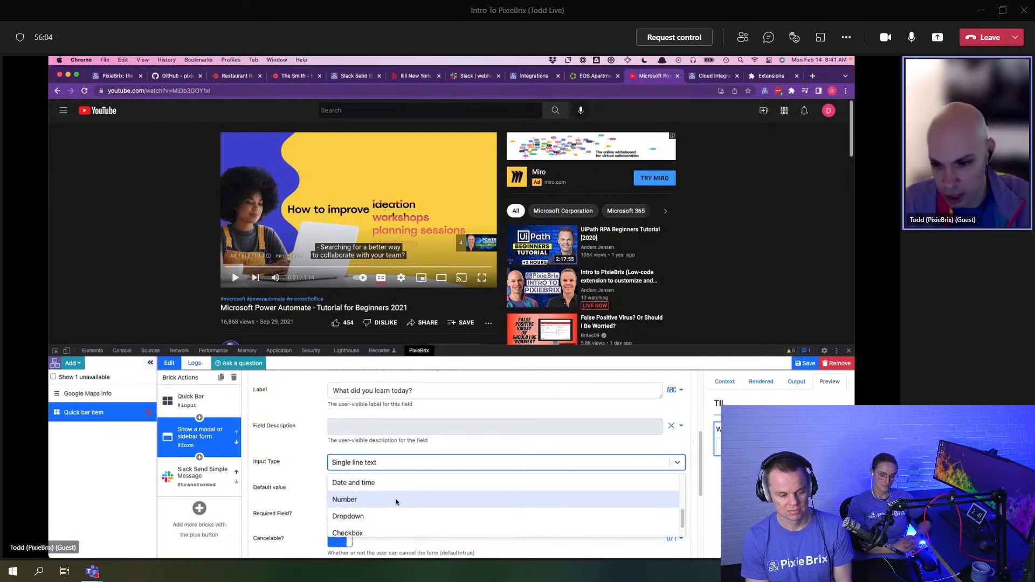
{"action": "scroll", "coordinate": [390, 495], "scroll_direction": "up", "scroll_amount": 1}
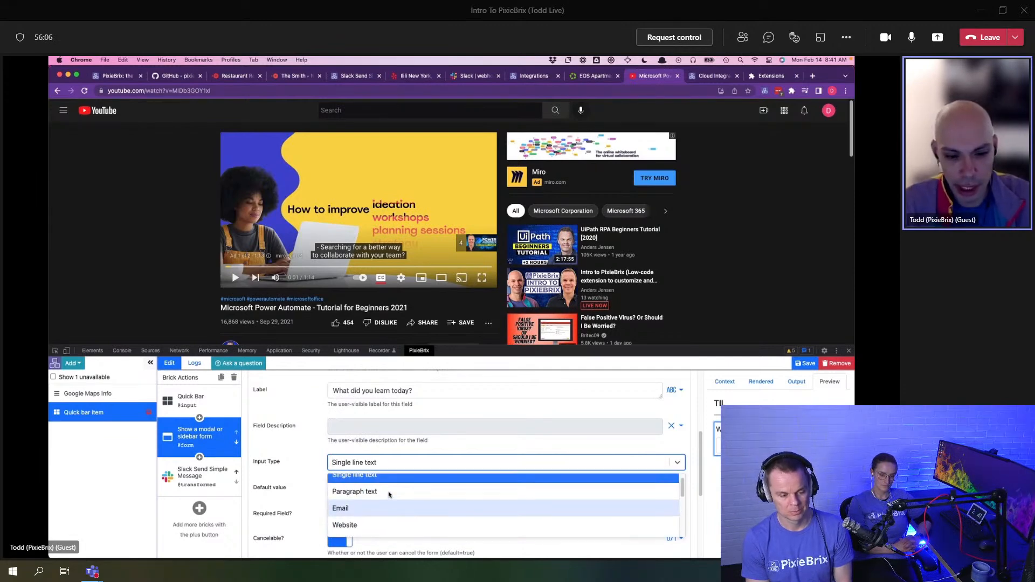
{"action": "left_click", "coordinate": [394, 494]}
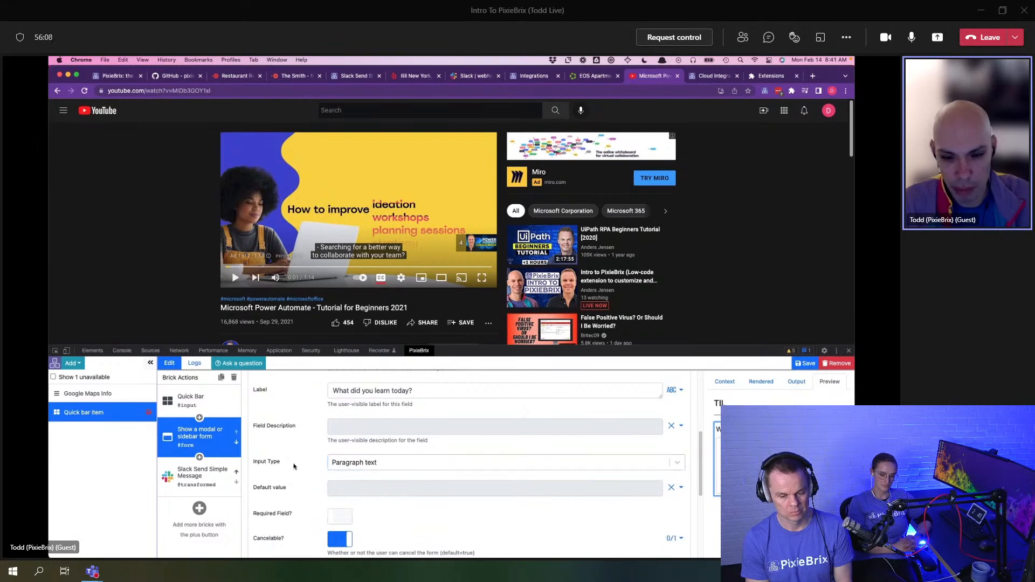
Step: Make the notes field required and look over the form's remaining options
{"action": "scroll", "coordinate": [298, 481], "scroll_direction": "down", "scroll_amount": 1}
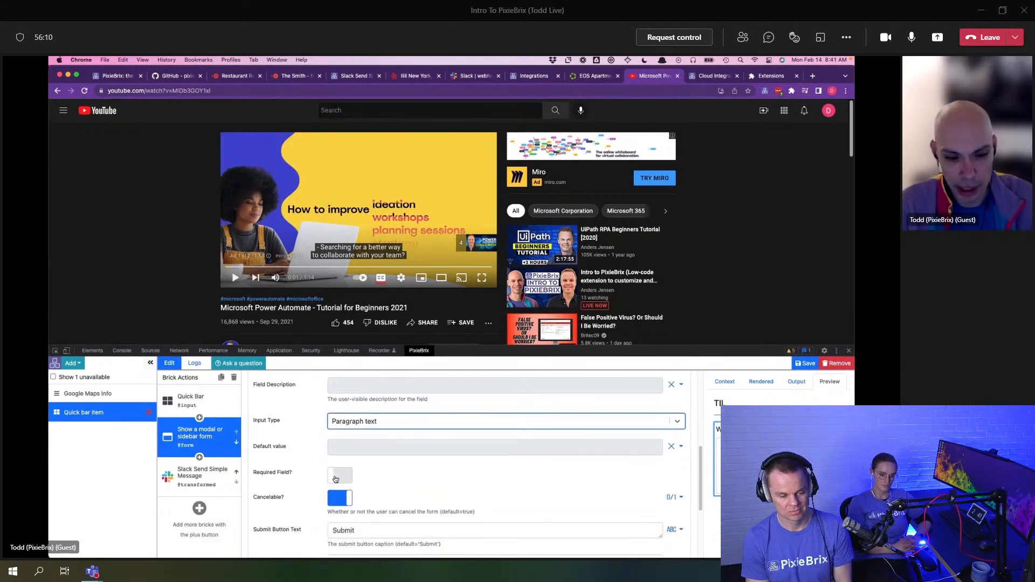
{"action": "left_click", "coordinate": [335, 477]}
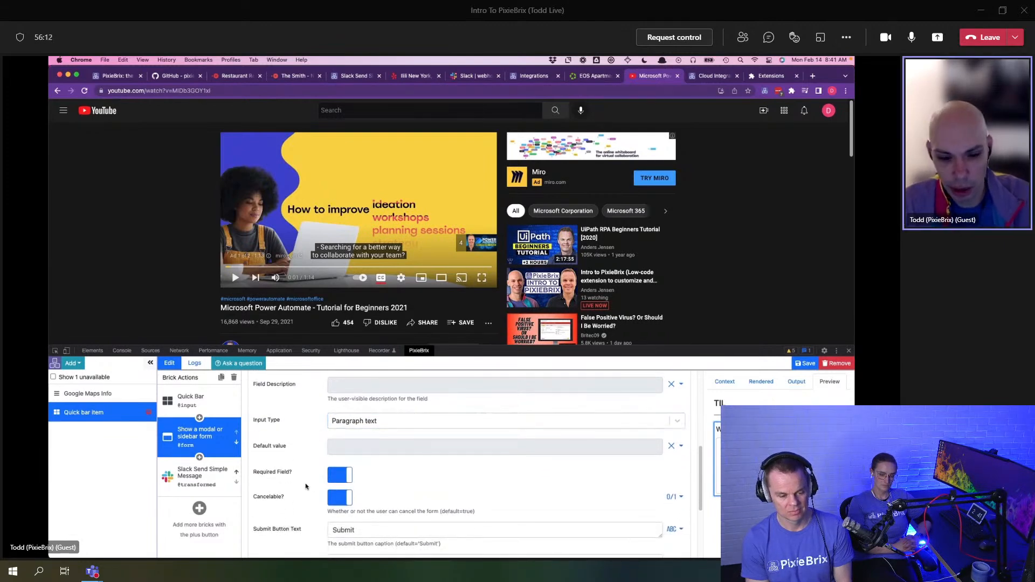
{"action": "scroll", "coordinate": [306, 486], "scroll_direction": "down", "scroll_amount": 3}
{"action": "scroll", "coordinate": [318, 463], "scroll_direction": "up", "scroll_amount": 3}
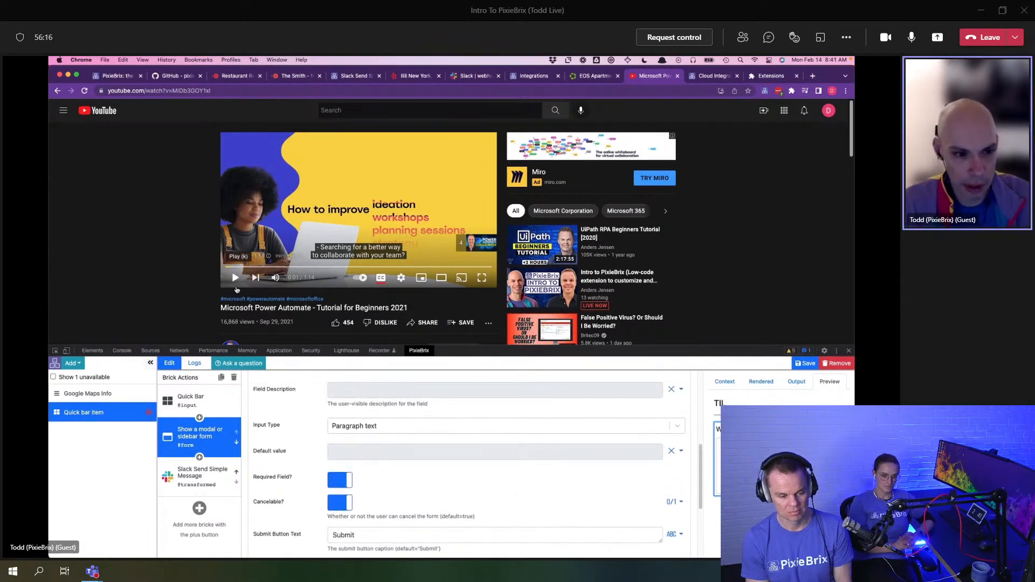
Step: Run the post a TIL action from the page's quick bar to preview the form, and cancel it without submitting
{"action": "key", "text": "super+k"}
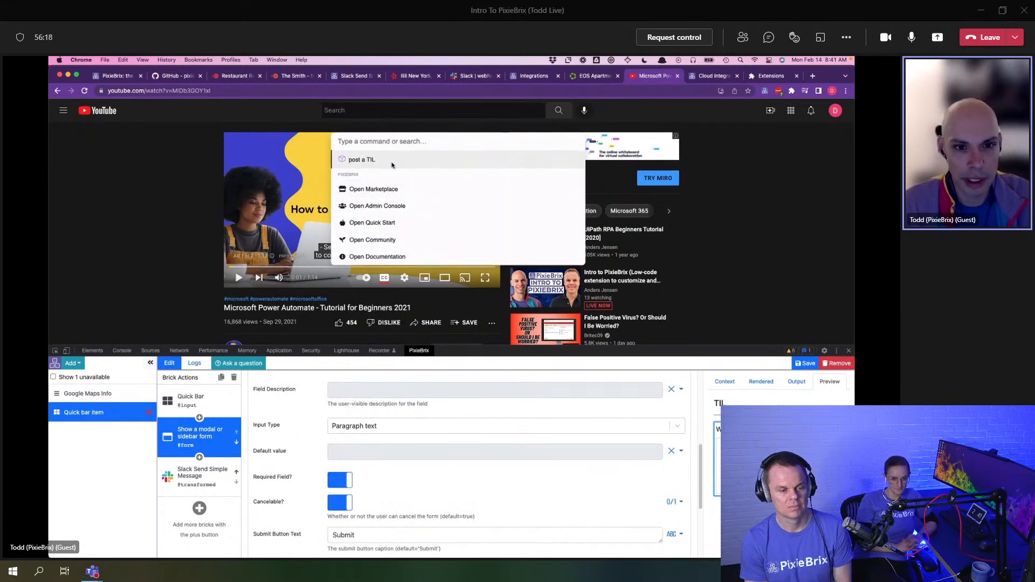
{"action": "left_click", "coordinate": [393, 165]}
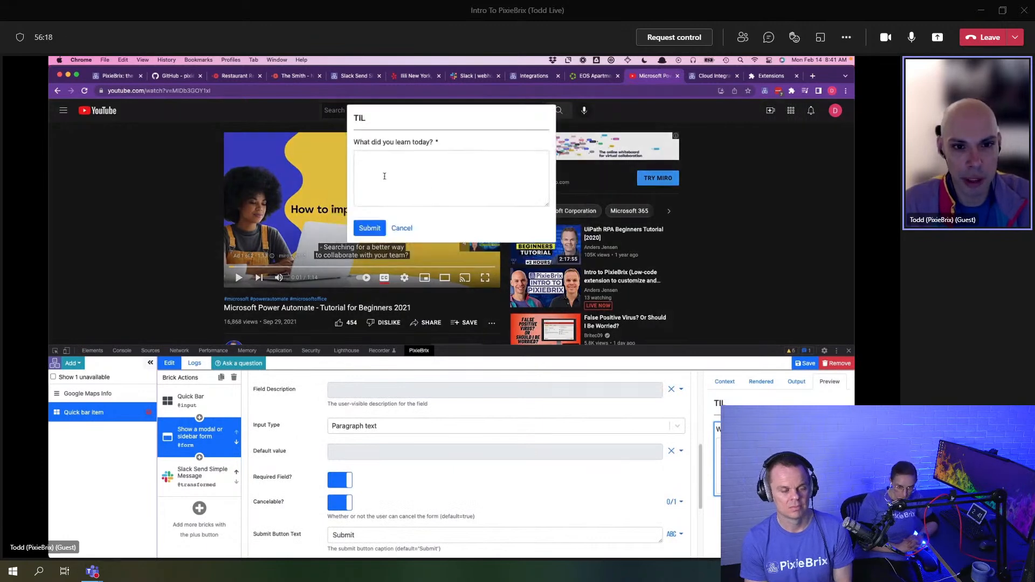
{"action": "left_click", "coordinate": [403, 228]}
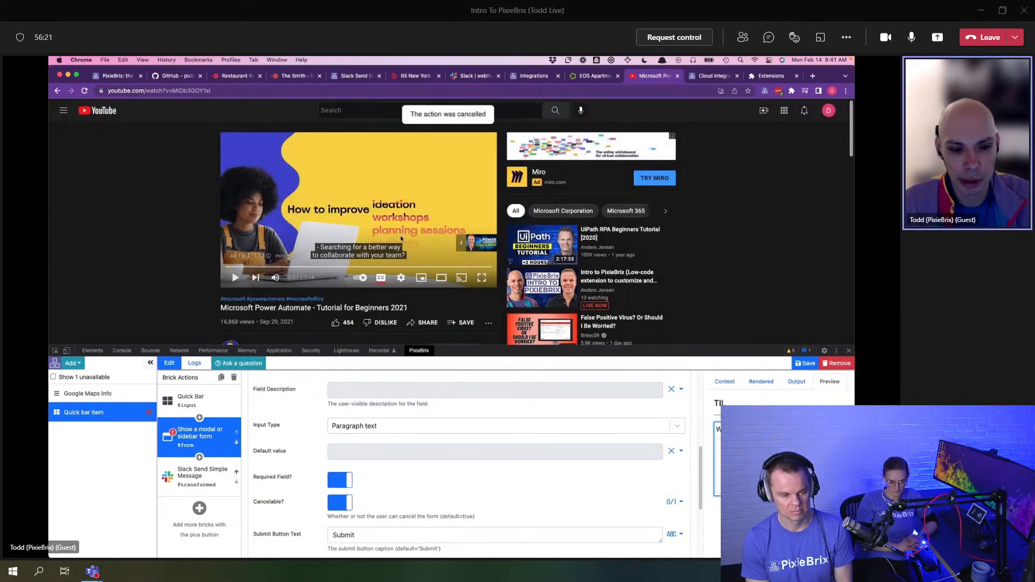
{"action": "left_click", "coordinate": [202, 474]}
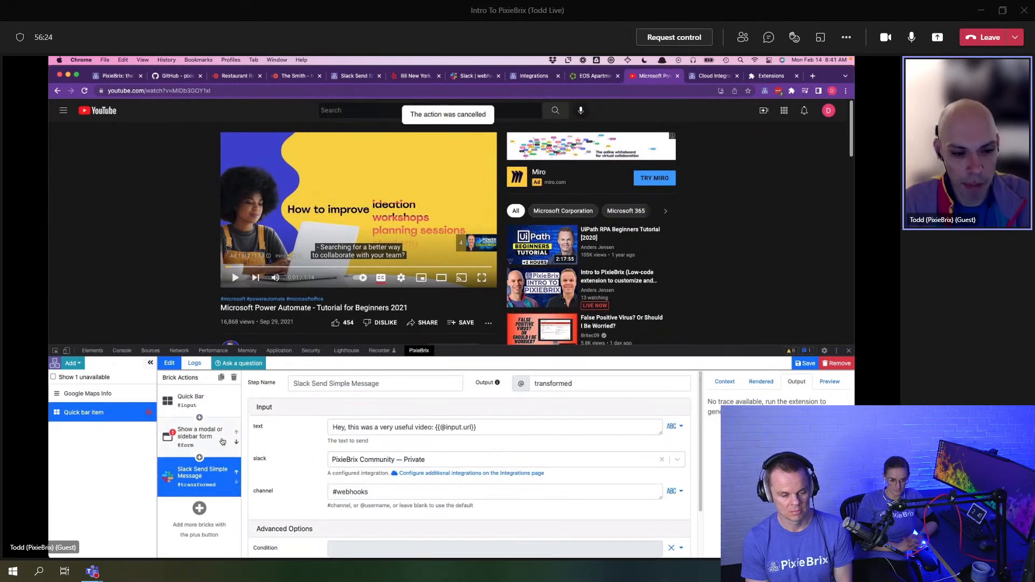
{"action": "left_click", "coordinate": [425, 427]}
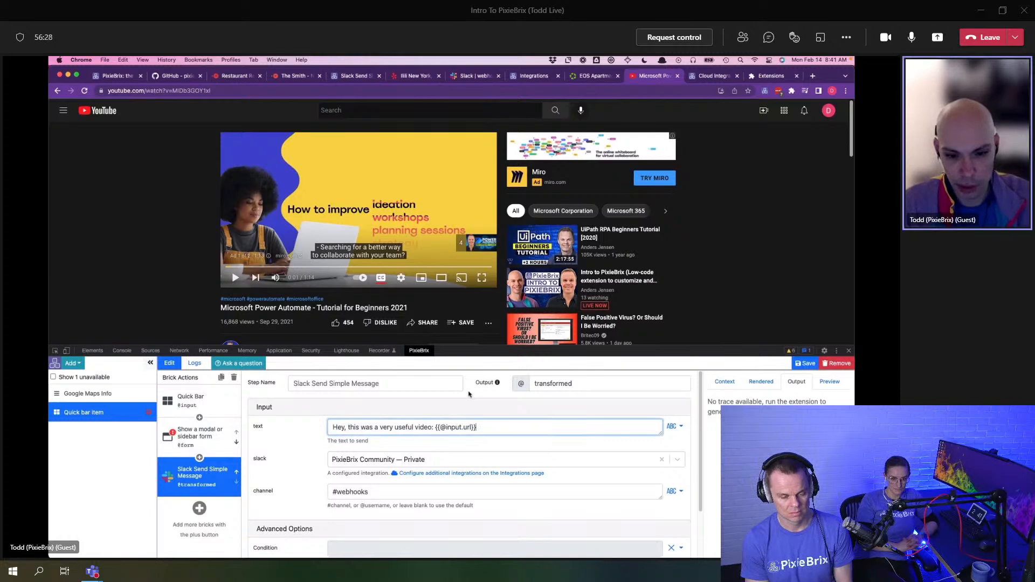
{"action": "key", "text": "Return"}
{"action": "key", "text": "Return"}
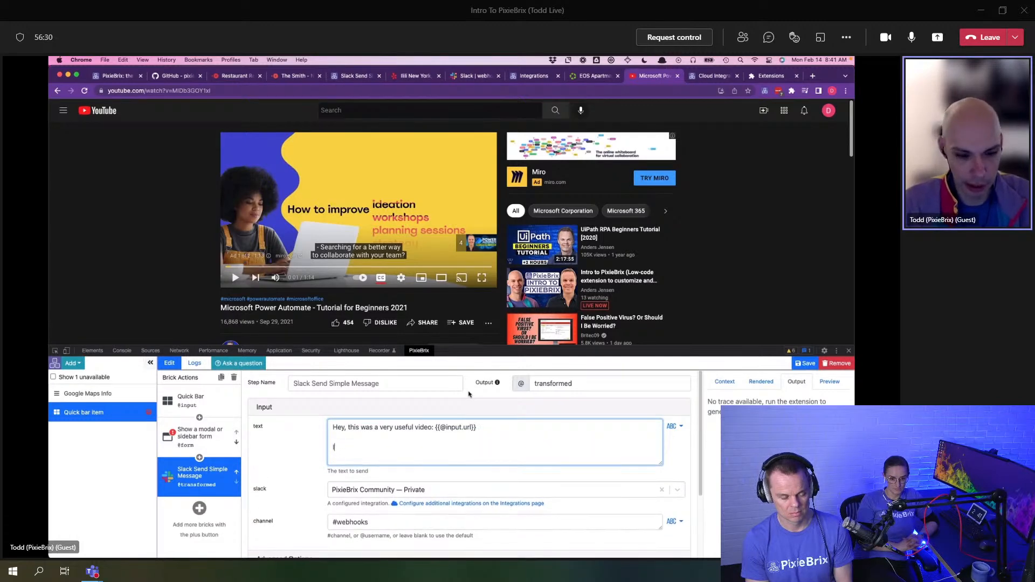
{"action": "type", "text": "Here are my notes: {{@form.notes"}
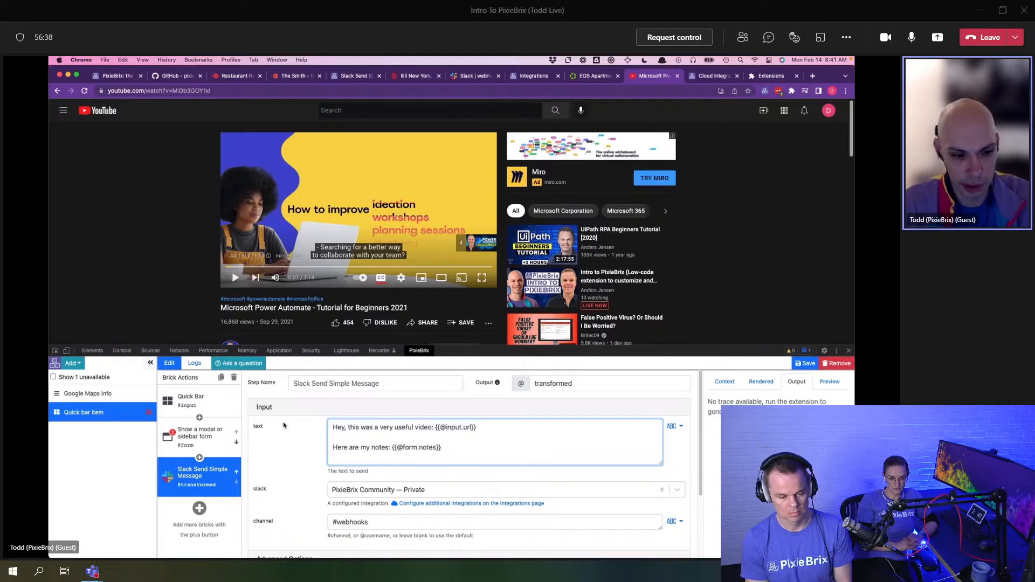
Step: Run post a TIL from the quick bar, submit the notes "Hello from pixiebrix!" and check the #webhooks channel in Slack
{"action": "left_click", "coordinate": [196, 302]}
{"action": "key", "text": "super+k"}
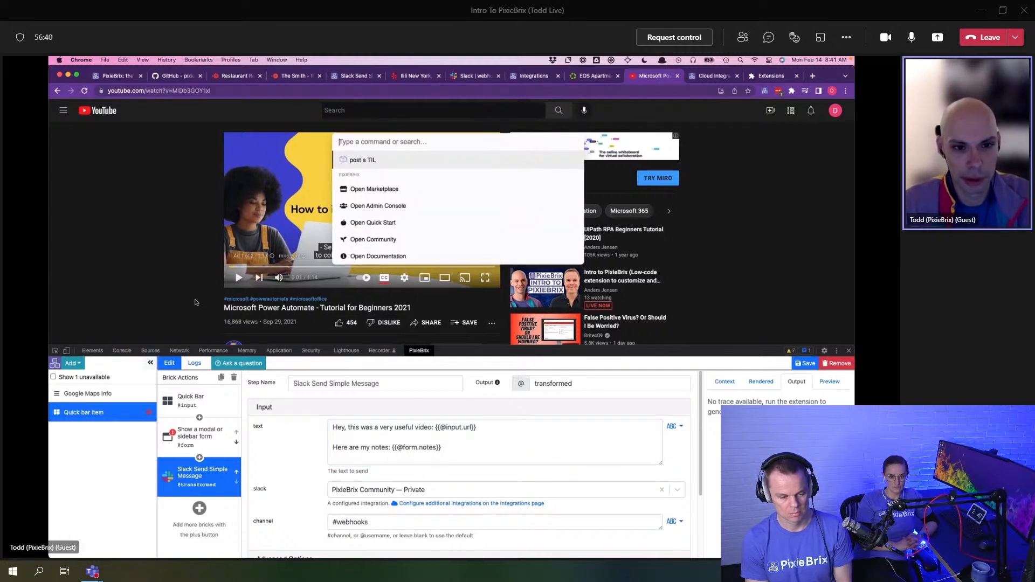
{"action": "key", "text": "Return"}
{"action": "left_click", "coordinate": [384, 196]}
{"action": "type", "text": "This is cool"}
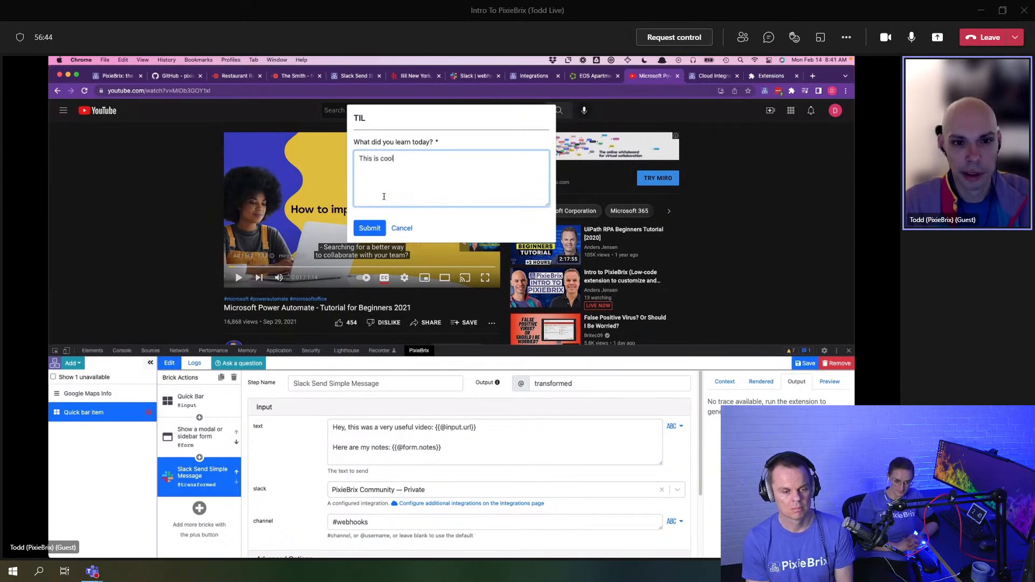
{"action": "key", "text": "super+a"}
{"action": "type", "text": "Hello from p"}
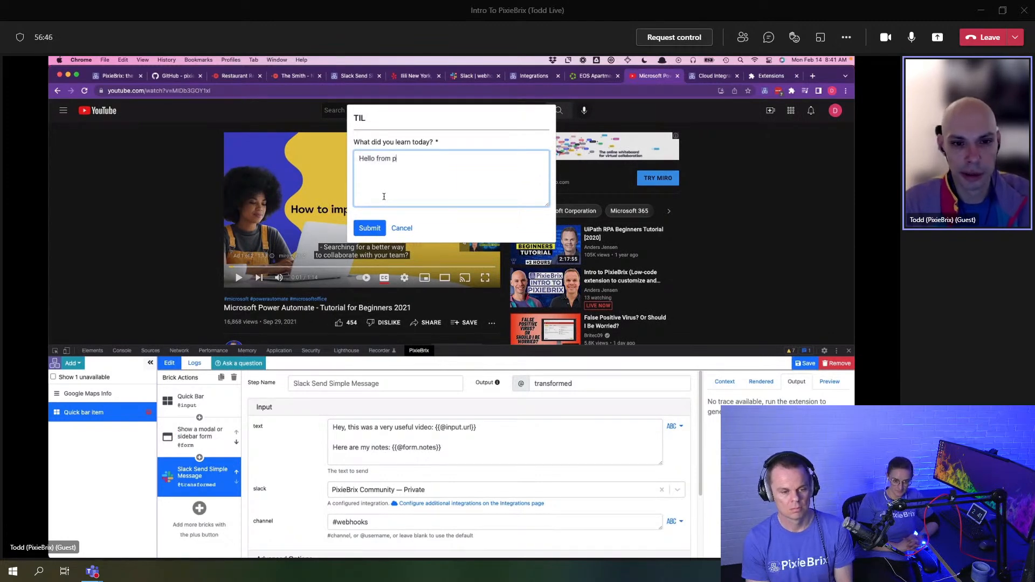
{"action": "type", "text": "ixiebrix!"}
{"action": "left_click", "coordinate": [371, 229]}
{"action": "left_click", "coordinate": [469, 76]}
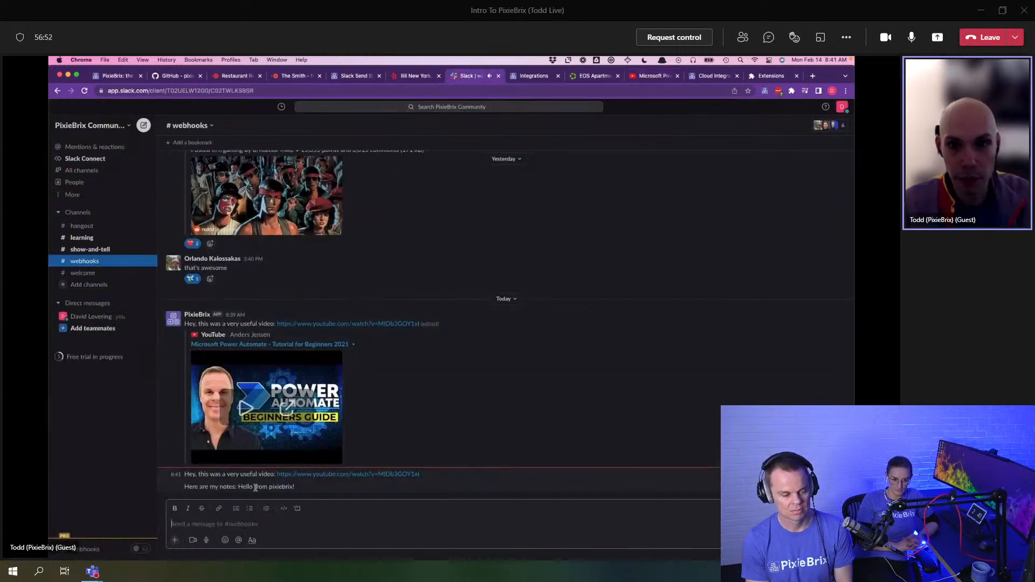
Step: Return to the YouTube page and add a second field to the TIL form with the name channel and the label Channel
{"action": "left_click", "coordinate": [636, 81]}
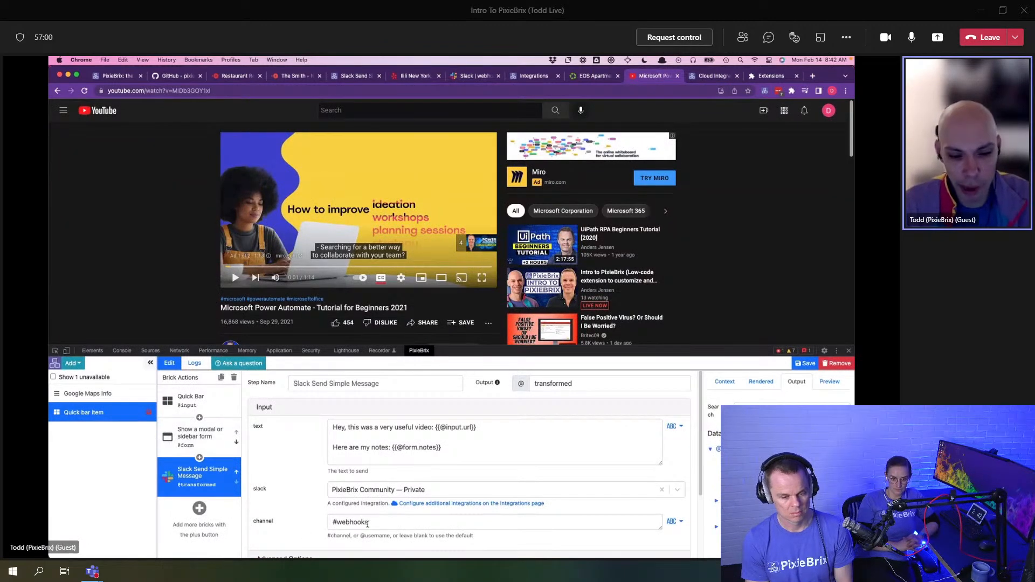
{"action": "left_click", "coordinate": [207, 450]}
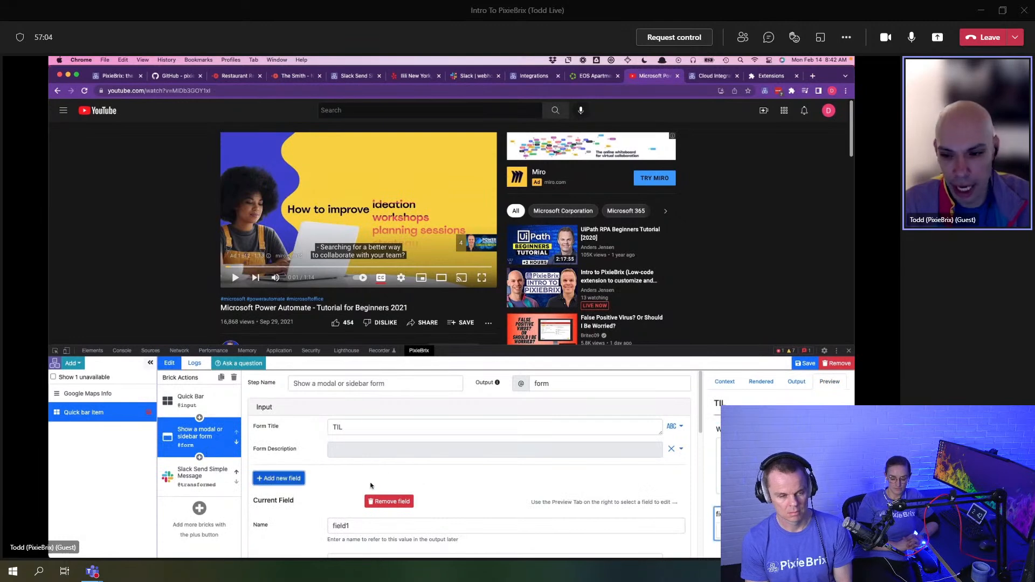
{"action": "scroll", "coordinate": [366, 479], "scroll_direction": "down", "scroll_amount": 3}
{"action": "scroll", "coordinate": [363, 475], "scroll_direction": "up", "scroll_amount": 1}
{"action": "left_click_drag", "start_coordinate": [355, 391], "coordinate": [281, 392]}
{"action": "type", "text": "channel"}
{"action": "key", "text": "Tab"}
{"action": "type", "text": "Channel"}
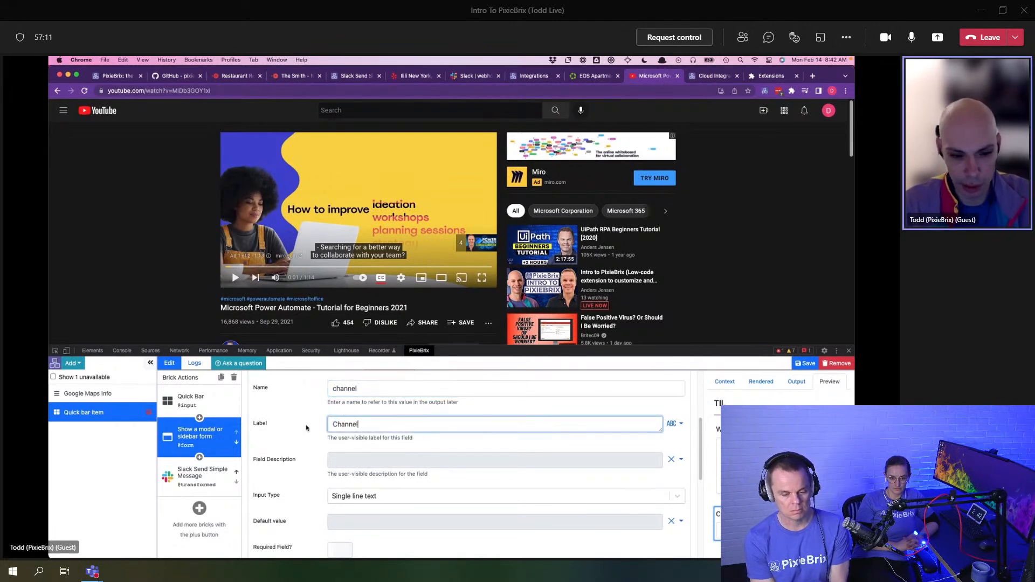
Step: Change the Channel field's input type to Dropdown
{"action": "left_click", "coordinate": [345, 495]}
{"action": "scroll", "coordinate": [373, 464], "scroll_direction": "down", "scroll_amount": 3}
{"action": "left_click", "coordinate": [375, 471]}
{"action": "scroll", "coordinate": [297, 472], "scroll_direction": "down", "scroll_amount": 3}
Step: Give the Channel dropdown two options, #webhooks and #til
{"action": "left_click", "coordinate": [340, 448]}
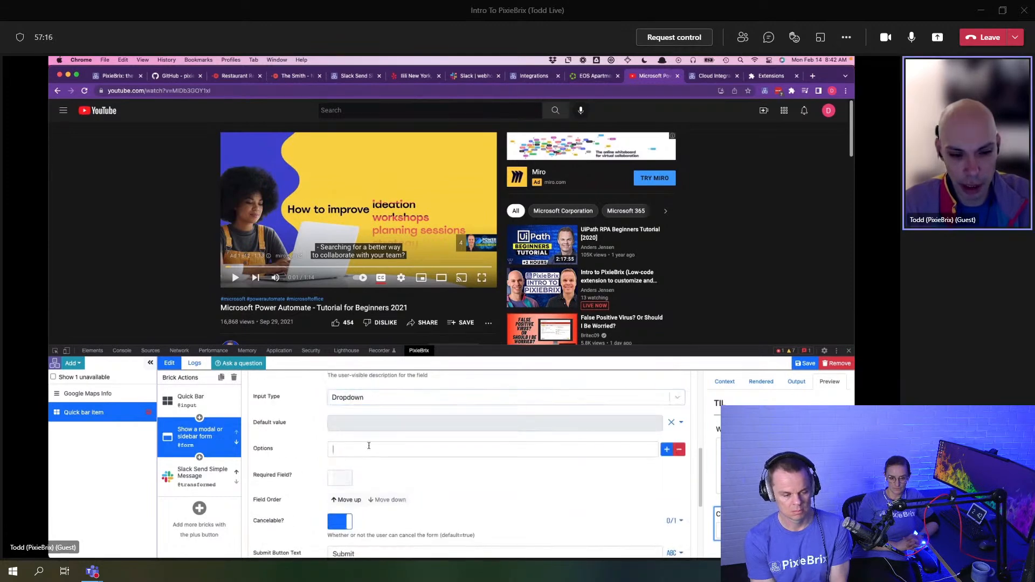
{"action": "left_click", "coordinate": [369, 445]}
{"action": "type", "text": "#webhooks"}
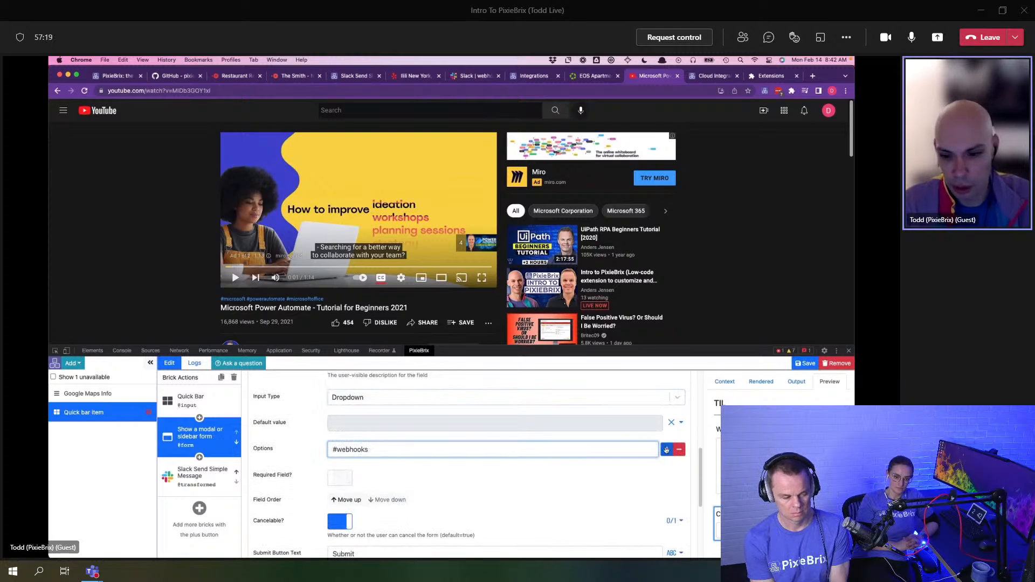
{"action": "key", "text": "Tab"}
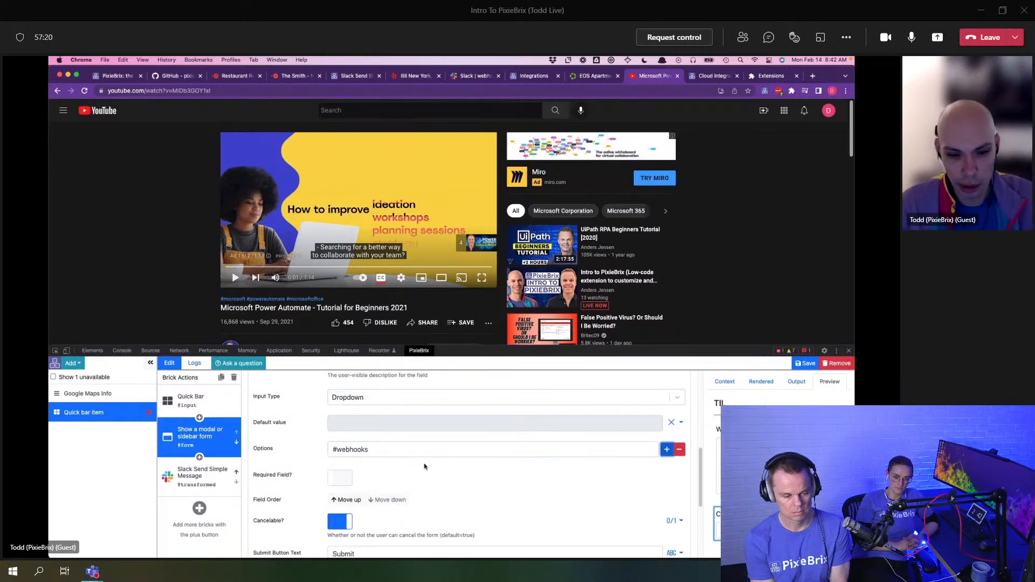
{"action": "left_click", "coordinate": [666, 450]}
{"action": "left_click", "coordinate": [538, 466]}
{"action": "type", "text": "#til"}
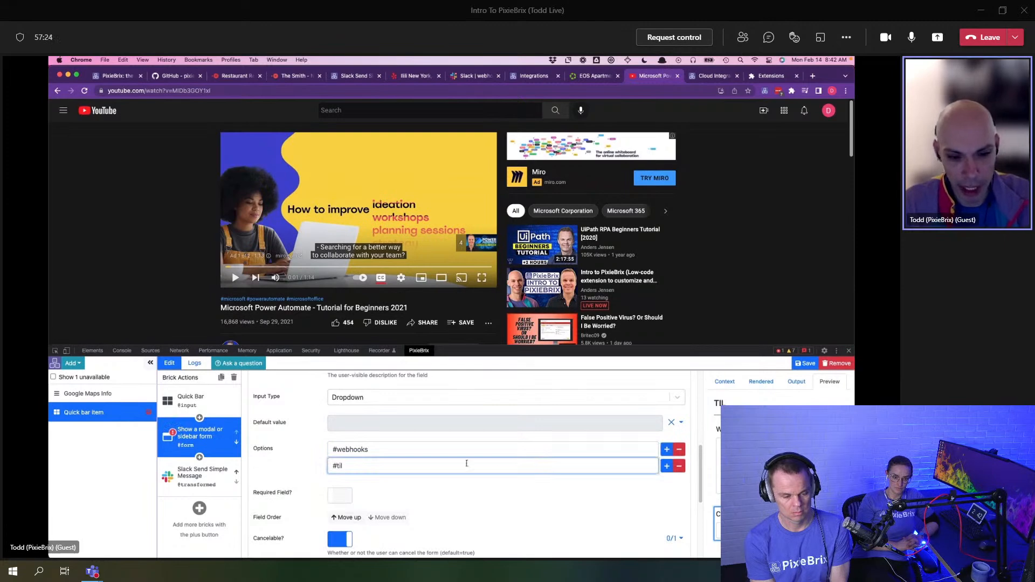
{"action": "left_click", "coordinate": [291, 467]}
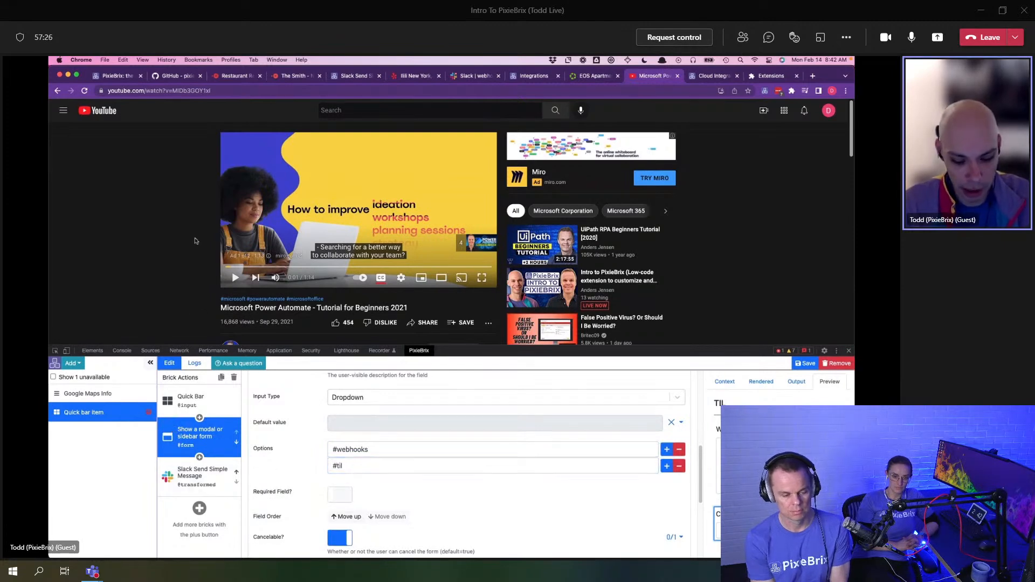
Step: Run the "post a TIL" quick bar action on the YouTube page to check the Channel dropdown in the form, and cancel the form
{"action": "key", "text": "super+m"}
{"action": "left_click", "coordinate": [360, 163]}
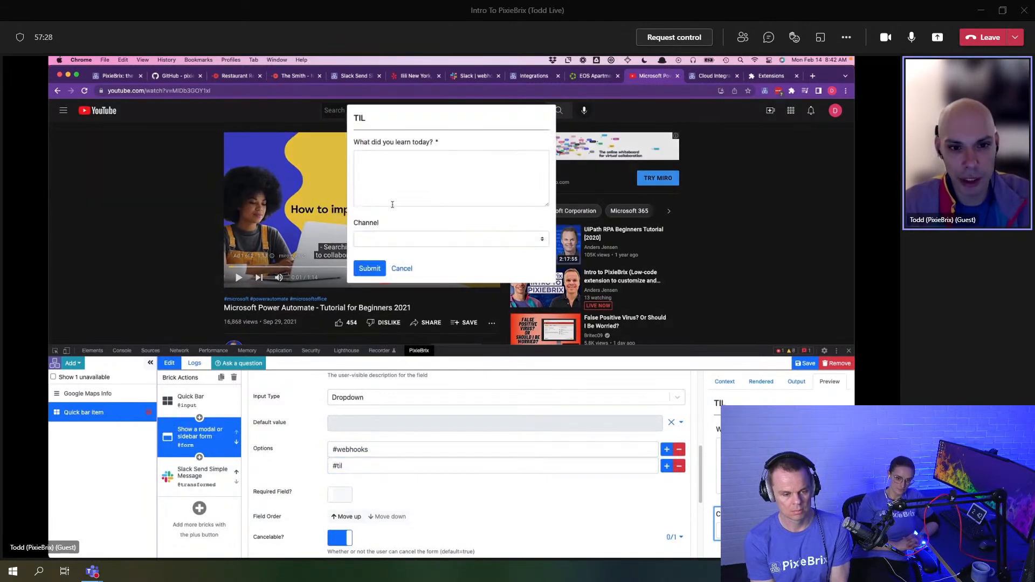
{"action": "left_click", "coordinate": [401, 269]}
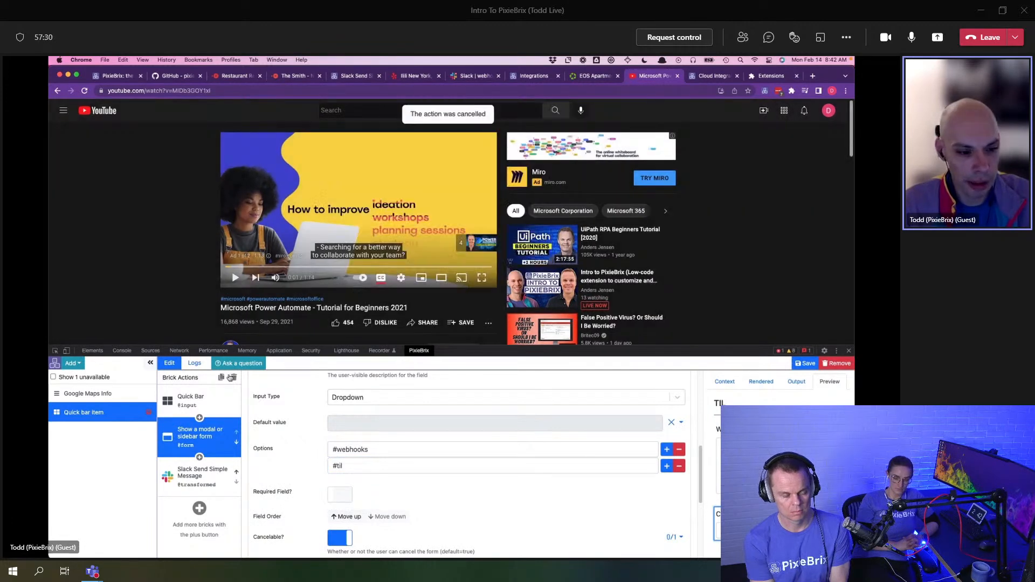
Step: Find the "Create a new draft" brick by searching for "draft" and add it after the Slack message brick
{"action": "left_click", "coordinate": [218, 400]}
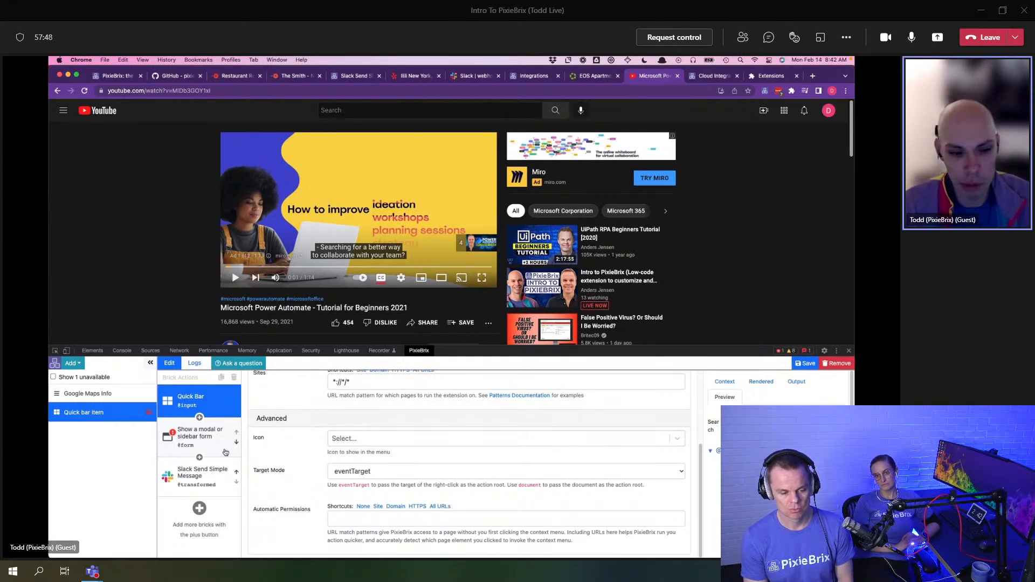
{"action": "left_click", "coordinate": [199, 508]}
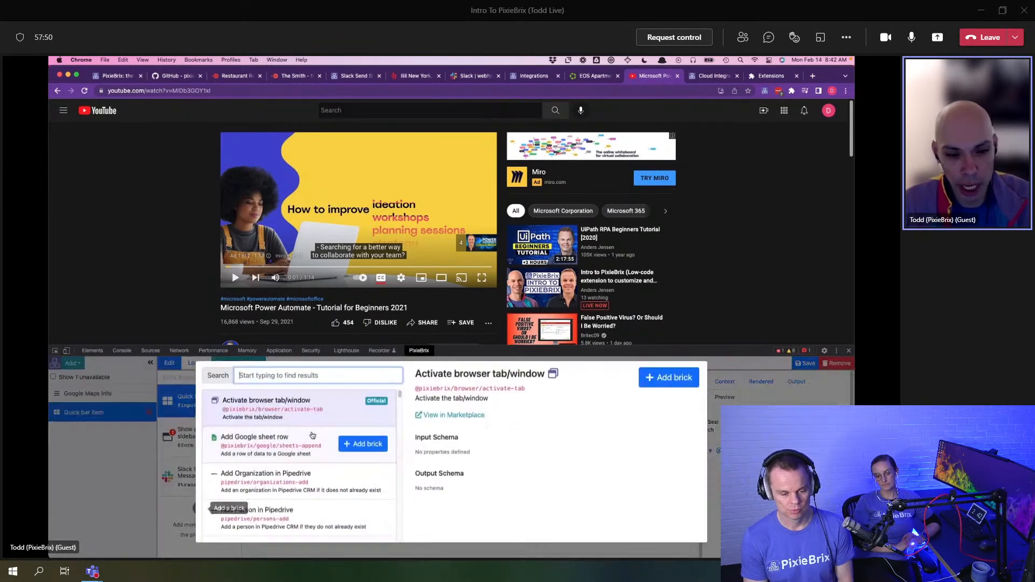
{"action": "type", "text": "draft"}
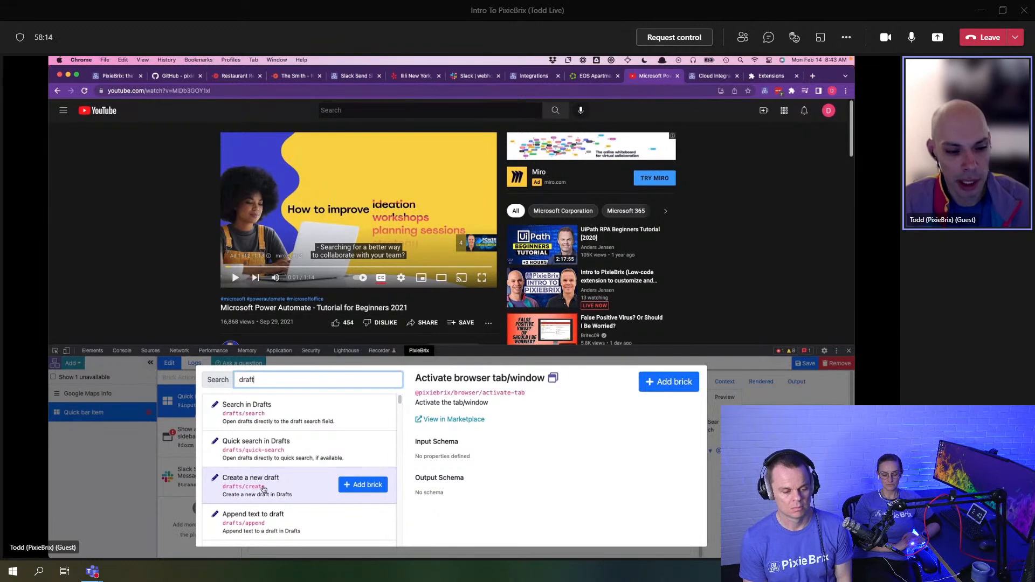
{"action": "left_click", "coordinate": [348, 488]}
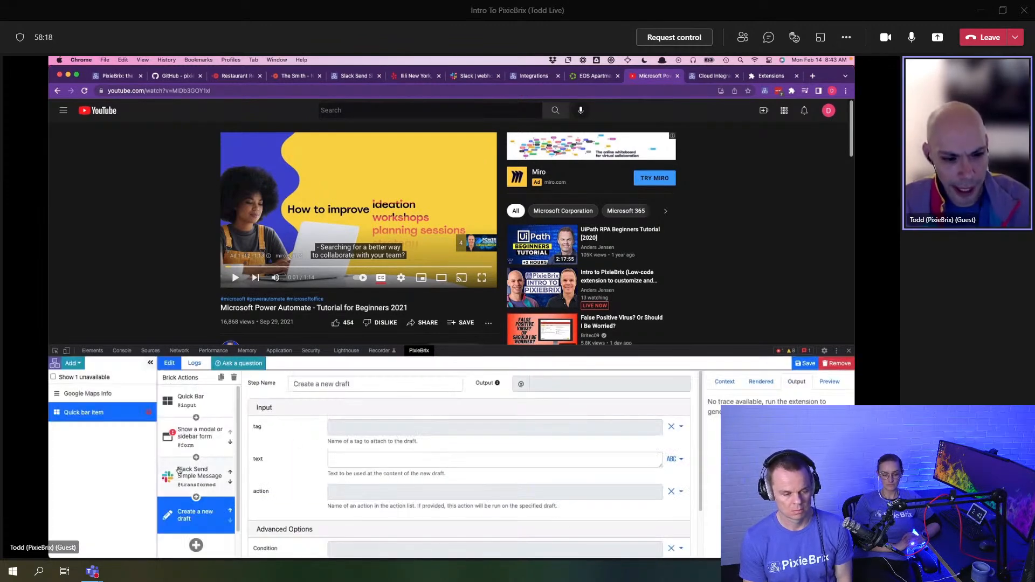
{"action": "left_click", "coordinate": [354, 467]}
{"action": "left_click", "coordinate": [219, 437]}
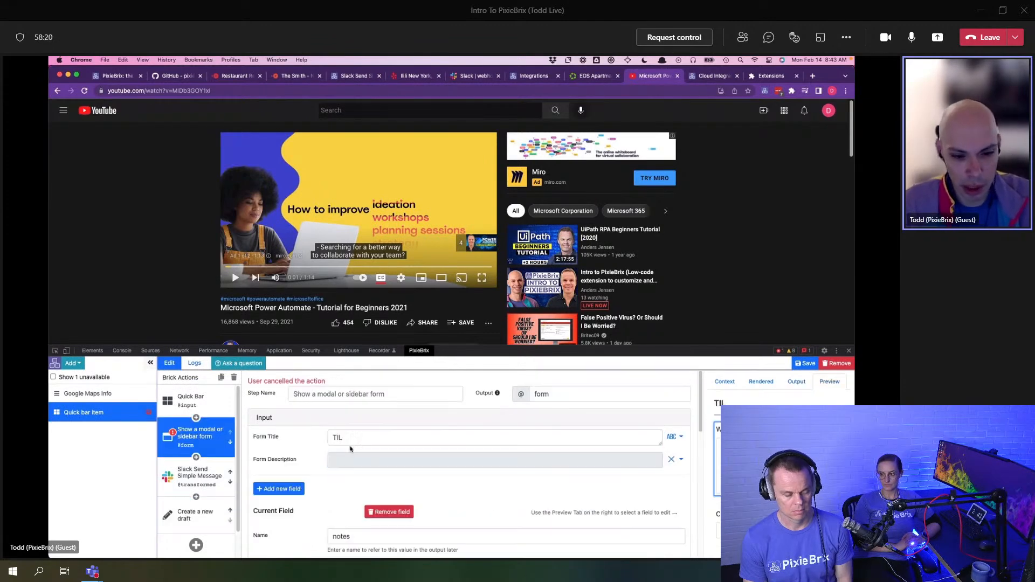
{"action": "left_click", "coordinate": [218, 477]}
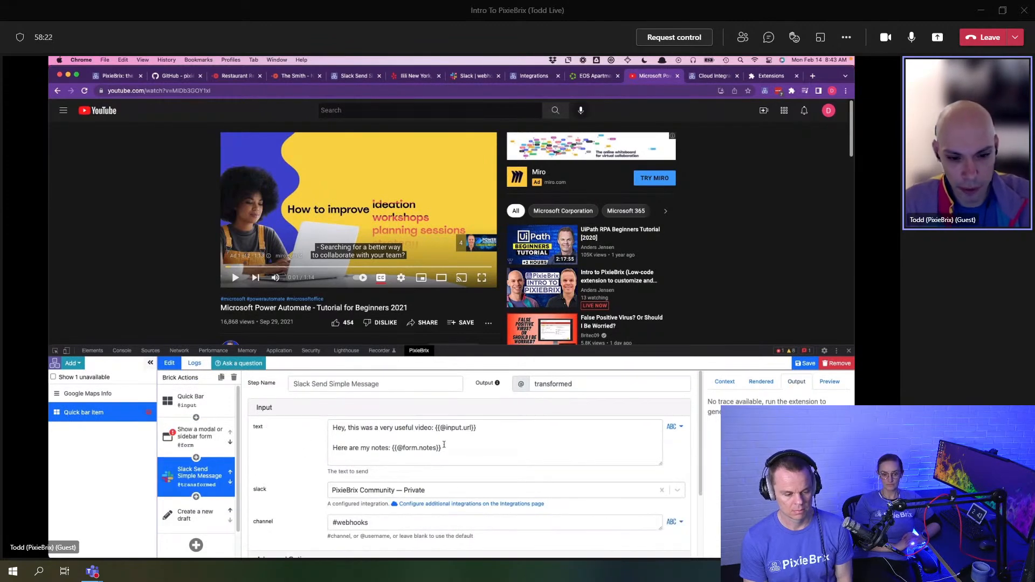
{"action": "left_click_drag", "start_coordinate": [454, 448], "coordinate": [331, 449]}
{"action": "key", "text": "ctrl+c"}
{"action": "left_click", "coordinate": [218, 512]}
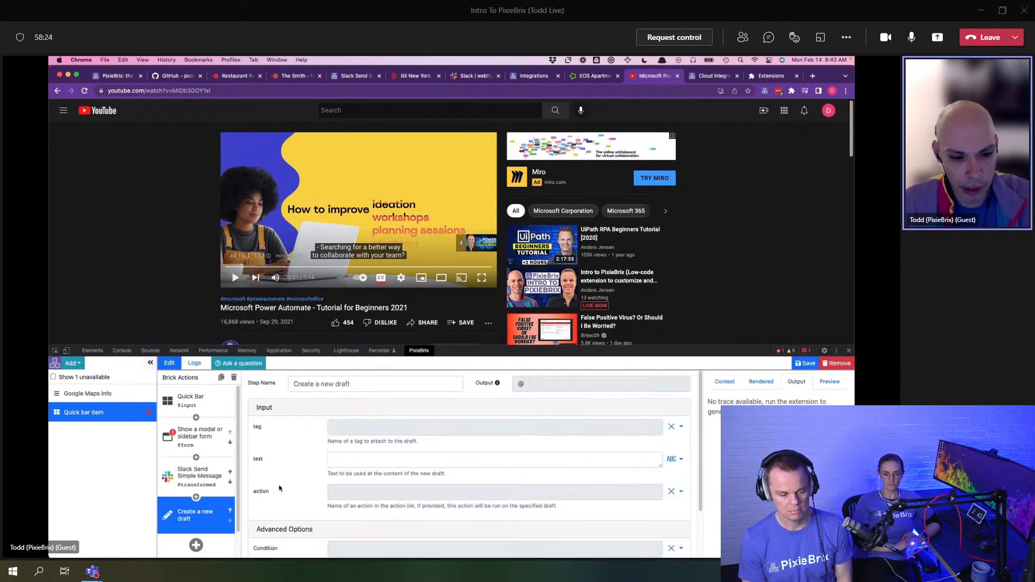
{"action": "left_click", "coordinate": [352, 458]}
{"action": "key", "text": "ctrl+v"}
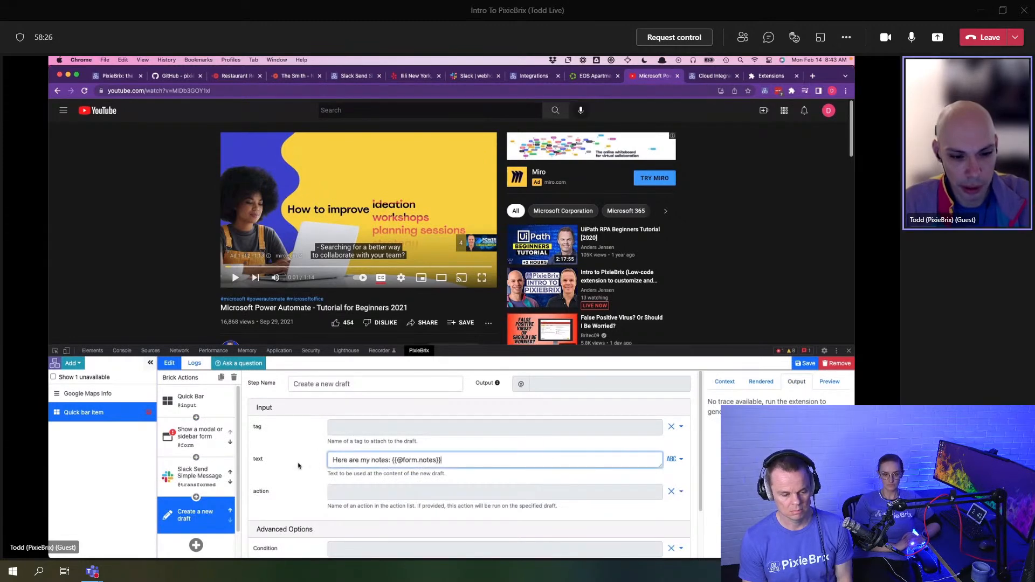
Step: Add a new field to the TIL form and name it "save"
{"action": "left_click", "coordinate": [200, 437]}
{"action": "scroll", "coordinate": [327, 495], "scroll_direction": "down", "scroll_amount": 3}
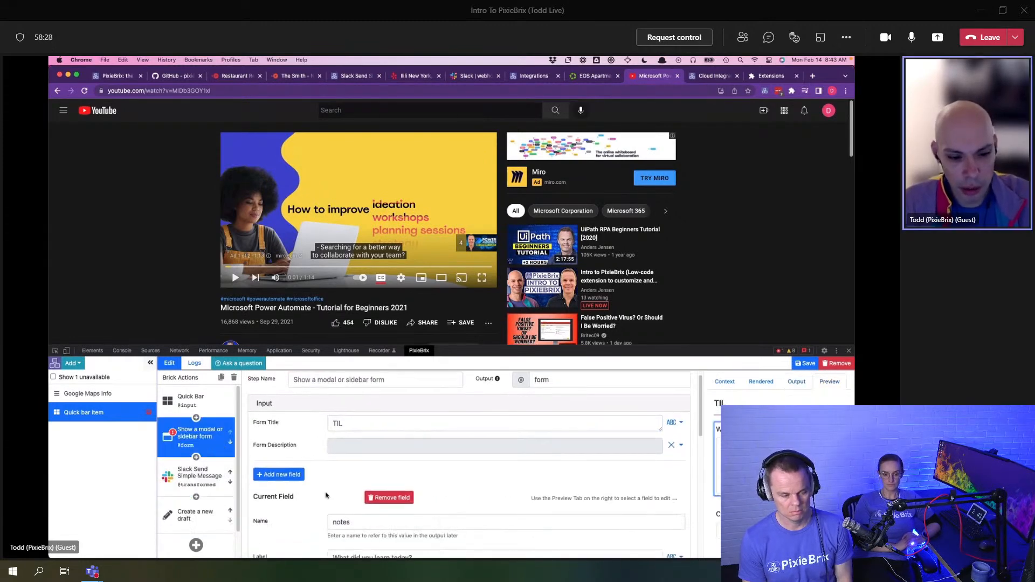
{"action": "scroll", "coordinate": [475, 453], "scroll_direction": "down", "scroll_amount": 2}
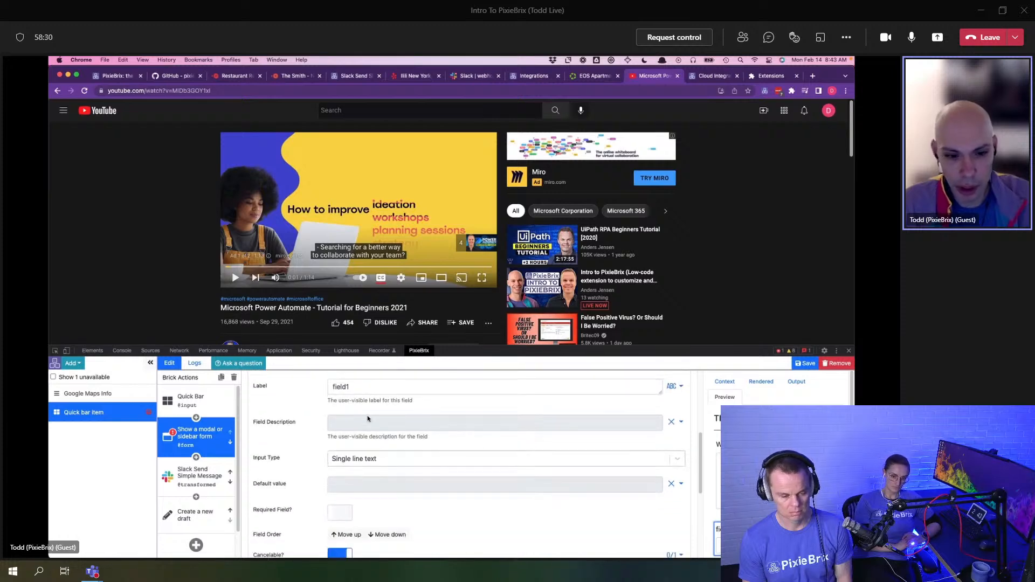
{"action": "scroll", "coordinate": [542, 452], "scroll_direction": "up", "scroll_amount": 1}
{"action": "scroll", "coordinate": [542, 452], "scroll_direction": "down", "scroll_amount": 5}
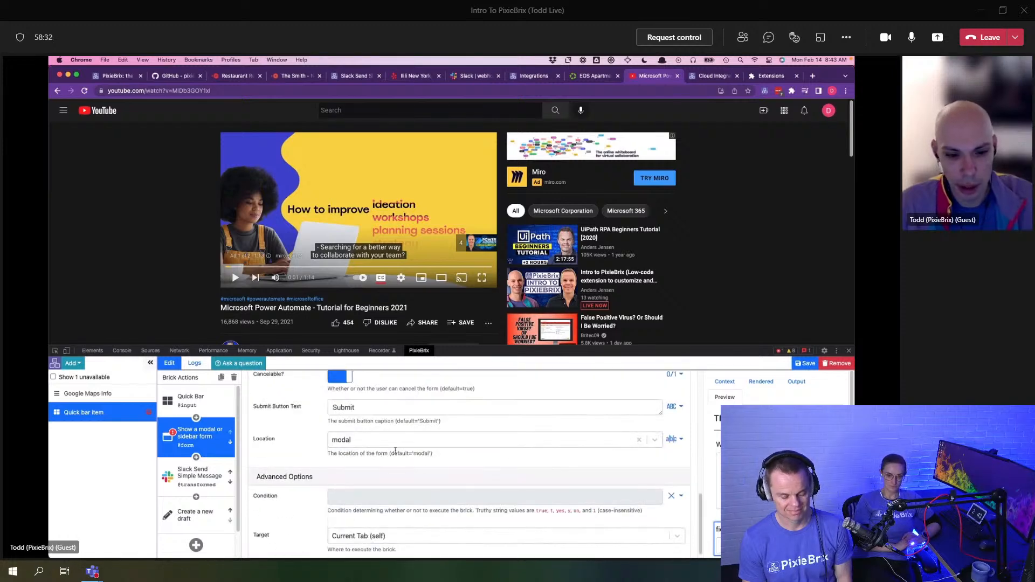
{"action": "scroll", "coordinate": [389, 489], "scroll_direction": "up", "scroll_amount": 2}
{"action": "scroll", "coordinate": [358, 468], "scroll_direction": "up", "scroll_amount": 3}
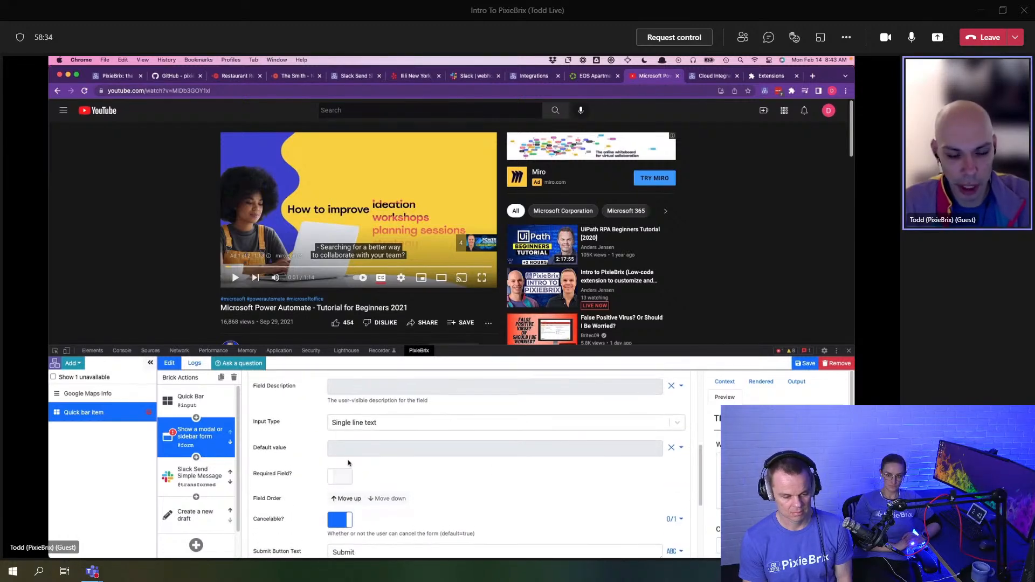
{"action": "double_click", "coordinate": [341, 400]}
{"action": "type", "text": "s"}
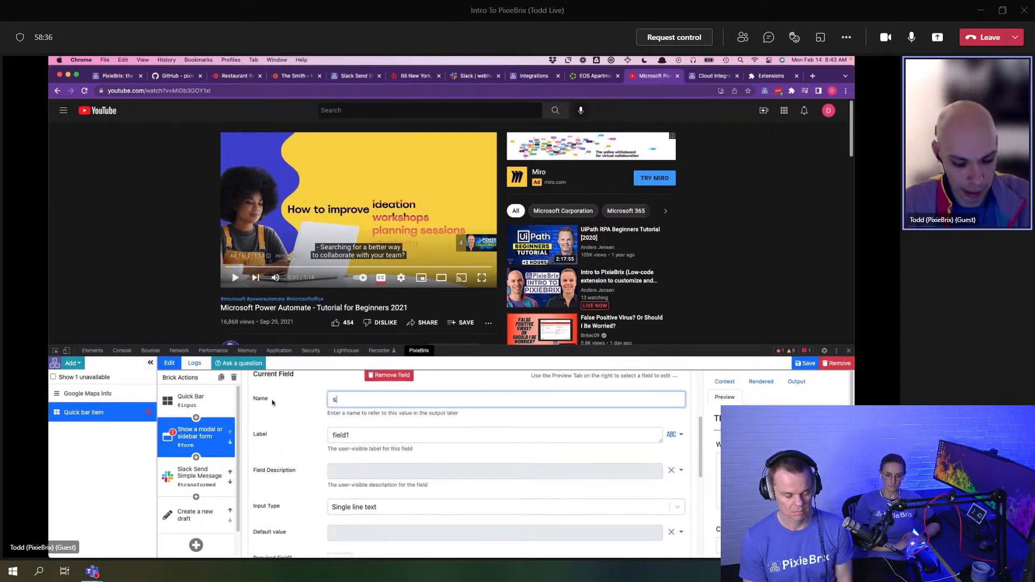
Step: Label the save field "Save in notebook?"
{"action": "double_click", "coordinate": [371, 438]}
{"action": "type", "text": "Save in drafts"}
{"action": "key", "text": "BackSpace"}
{"action": "key", "text": "BackSpace"}
{"action": "key", "text": "BackSpace"}
{"action": "key", "text": "BackSpace"}
{"action": "key", "text": "BackSpace"}
{"action": "key", "text": "BackSpace"}
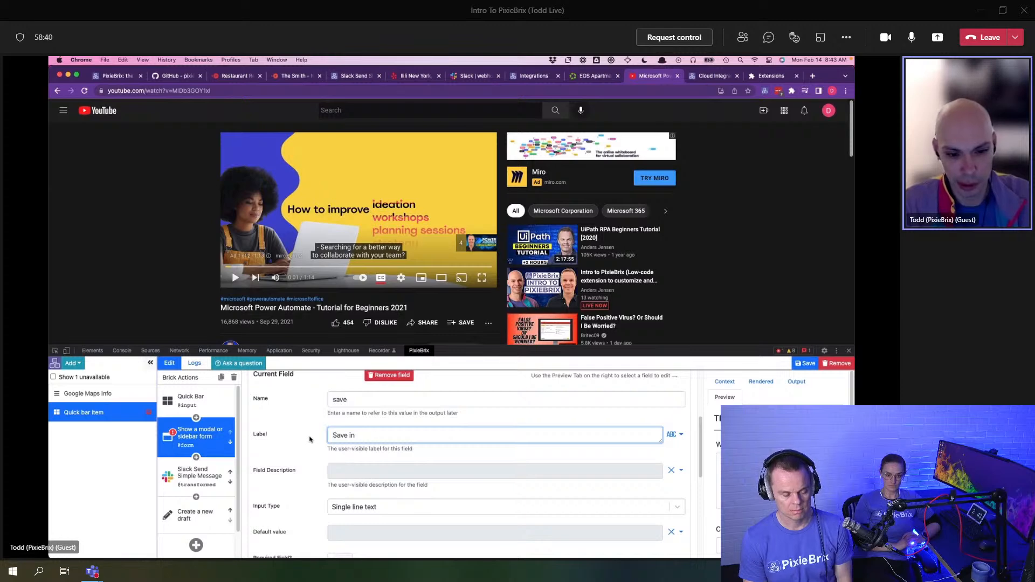
{"action": "type", "text": "notebook?"}
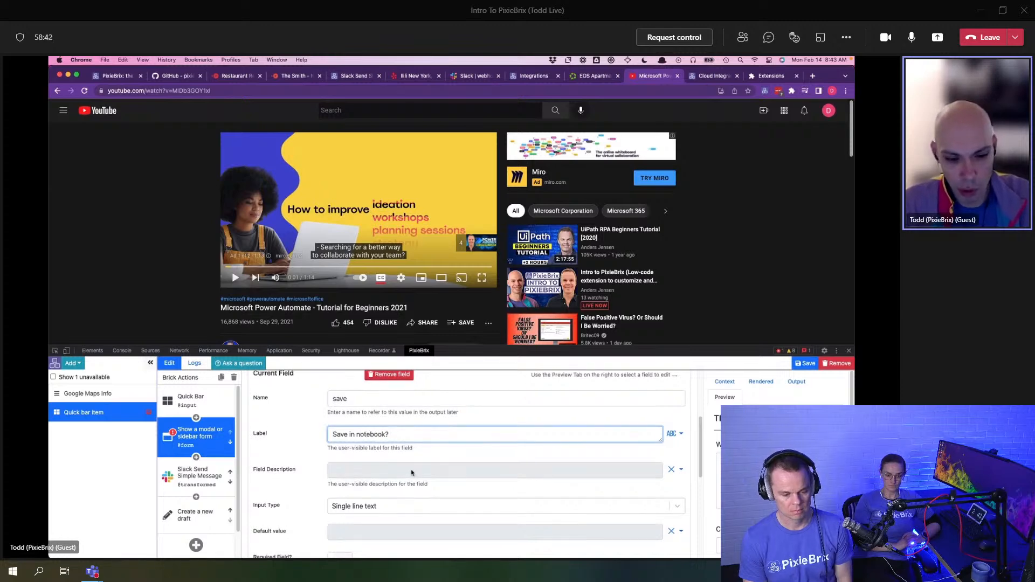
Step: Change the input type of the "Save in notebook?" field to Checkbox
{"action": "scroll", "coordinate": [381, 499], "scroll_direction": "down", "scroll_amount": 1}
{"action": "left_click", "coordinate": [381, 494]}
{"action": "scroll", "coordinate": [381, 438], "scroll_direction": "down", "scroll_amount": 2}
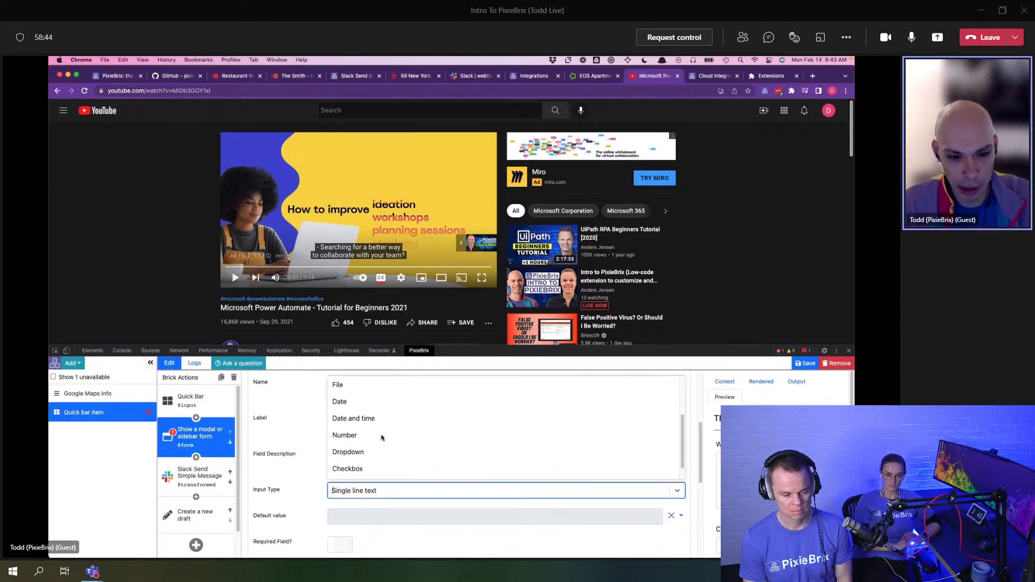
{"action": "left_click", "coordinate": [365, 471]}
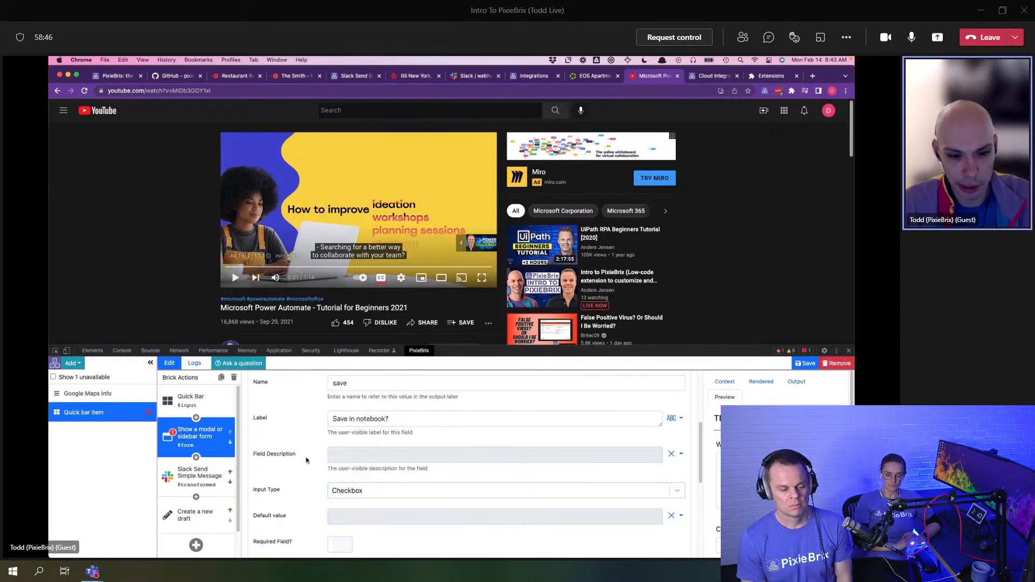
{"action": "scroll", "coordinate": [322, 409], "scroll_direction": "down", "scroll_amount": 2}
{"action": "scroll", "coordinate": [319, 422], "scroll_direction": "down", "scroll_amount": 2}
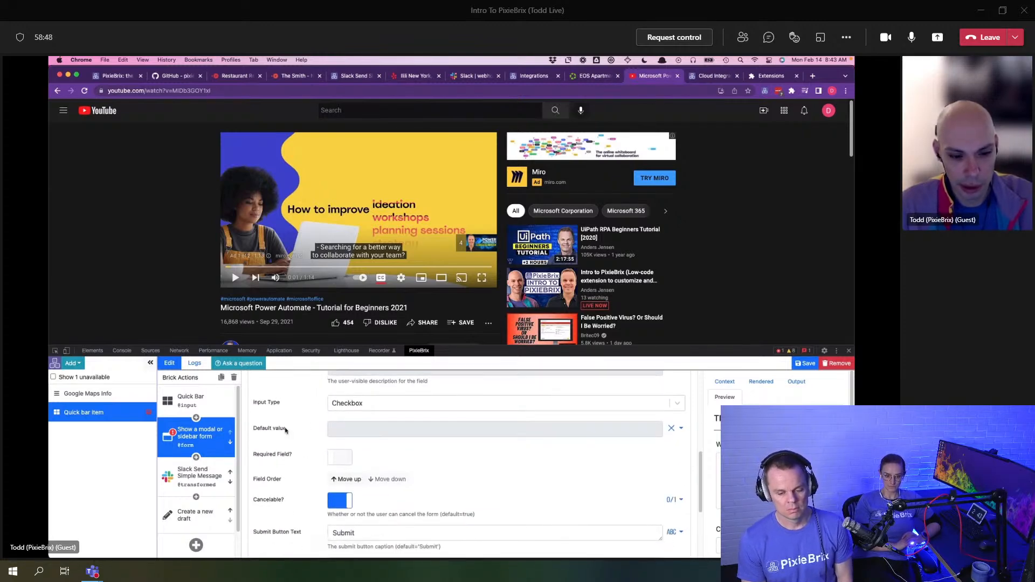
Step: Run "post a TIL" from the quick bar again to check the "Save in notebook?" checkbox in the form, and cancel the form
{"action": "key", "text": "super+m"}
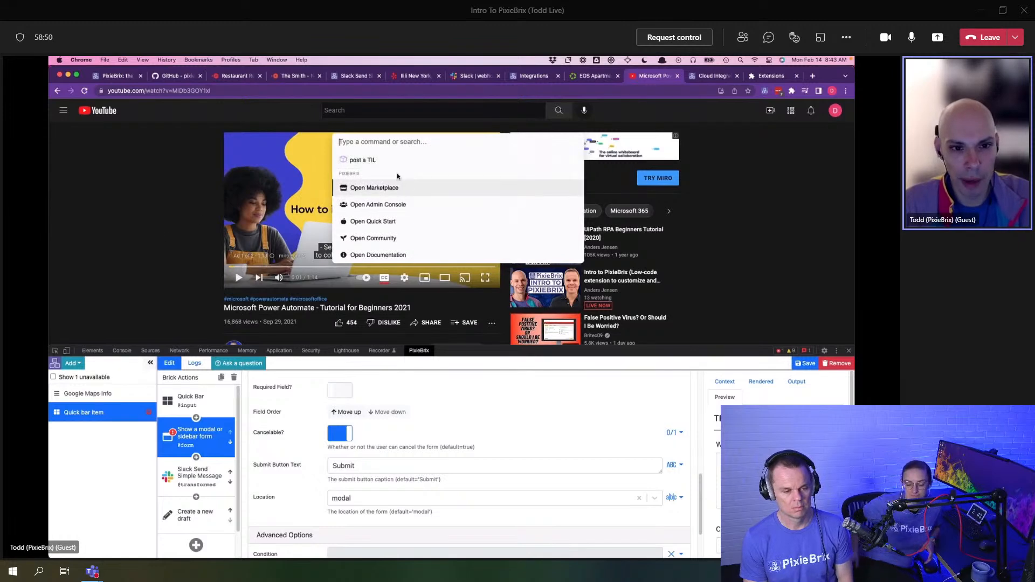
{"action": "left_click", "coordinate": [362, 160]}
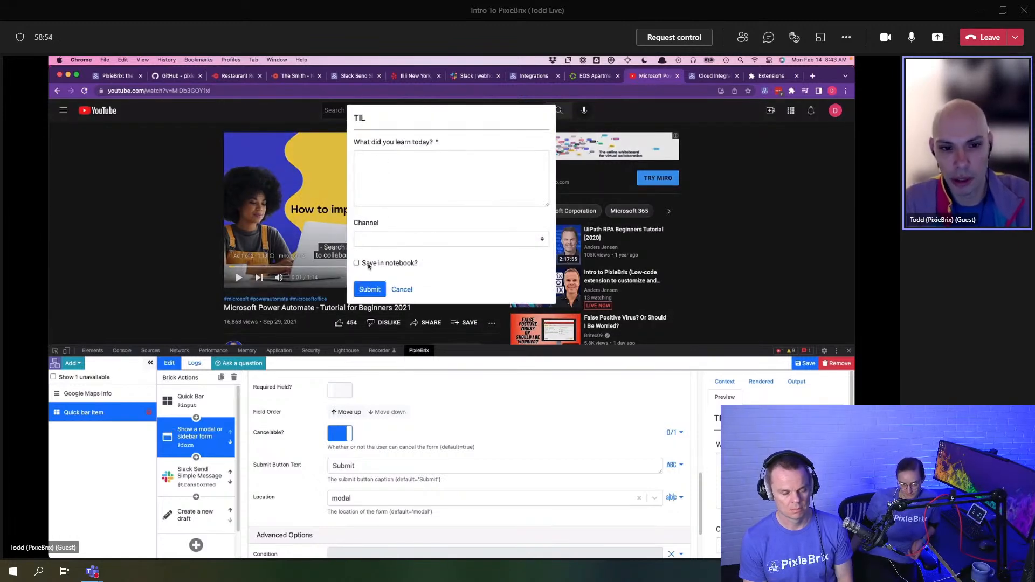
{"action": "left_click", "coordinate": [402, 290]}
{"action": "left_click", "coordinate": [221, 524]}
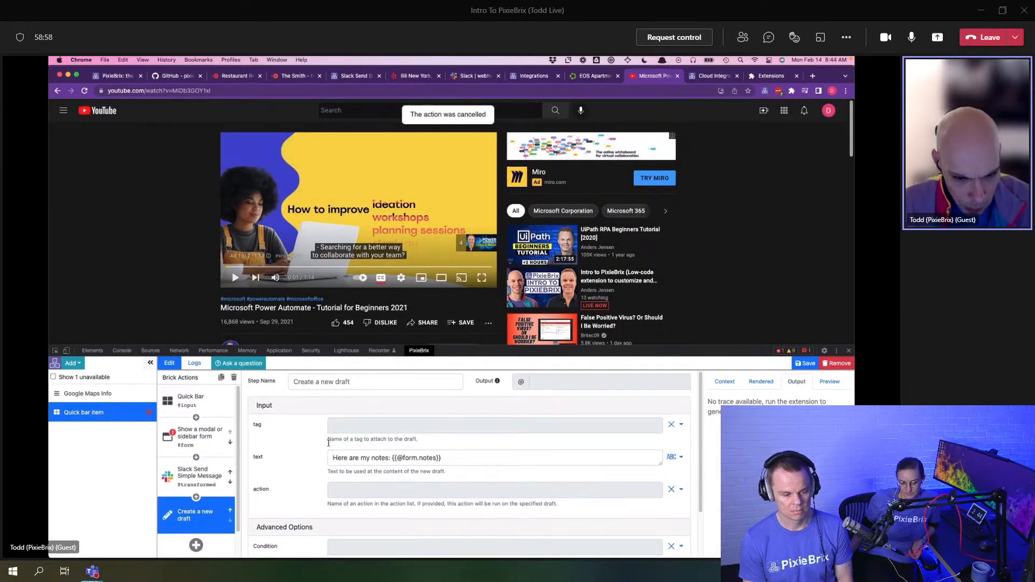
{"action": "scroll", "coordinate": [329, 443], "scroll_direction": "down", "scroll_amount": 2}
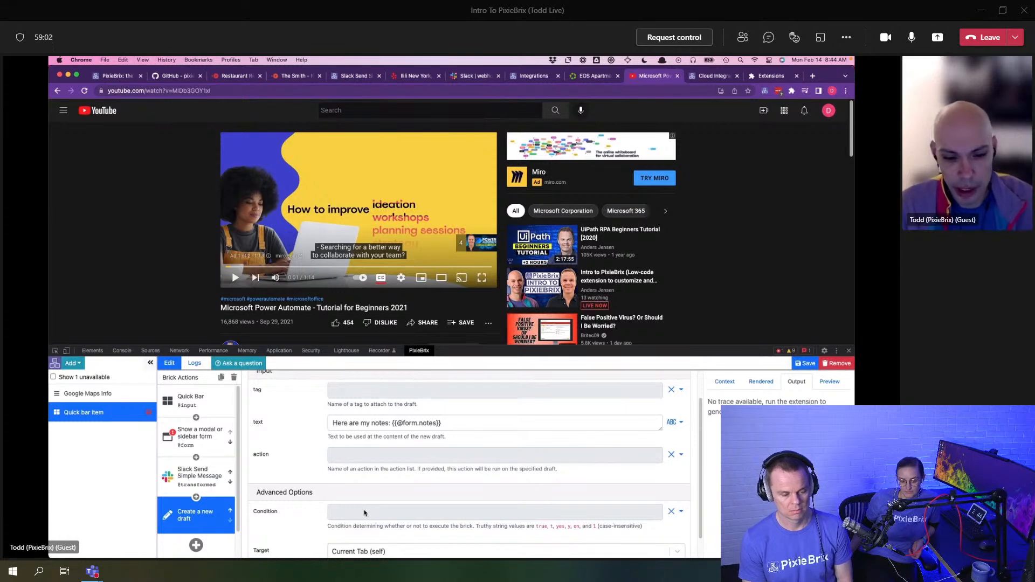
{"action": "left_click", "coordinate": [363, 511]}
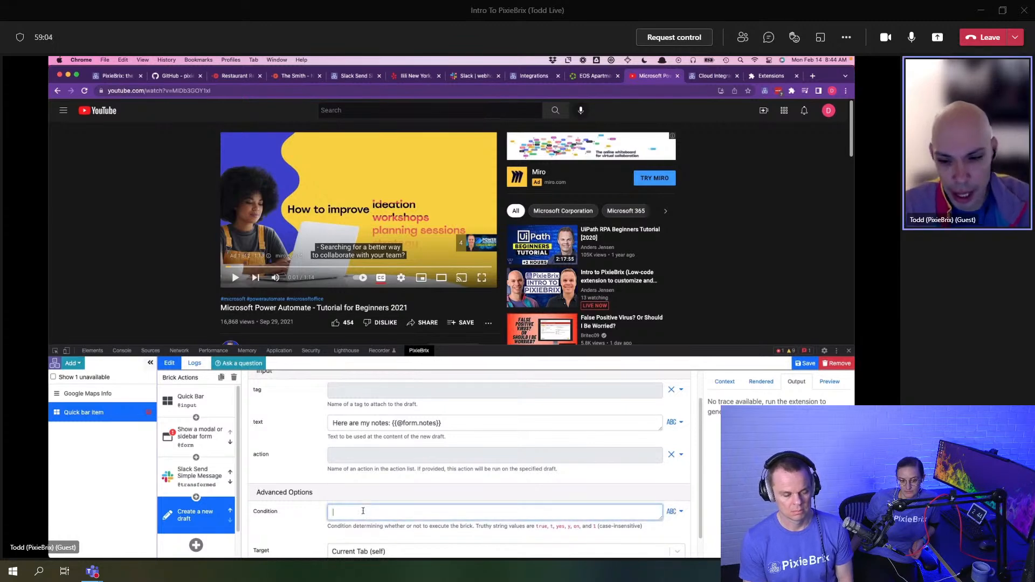
{"action": "left_click", "coordinate": [674, 513]}
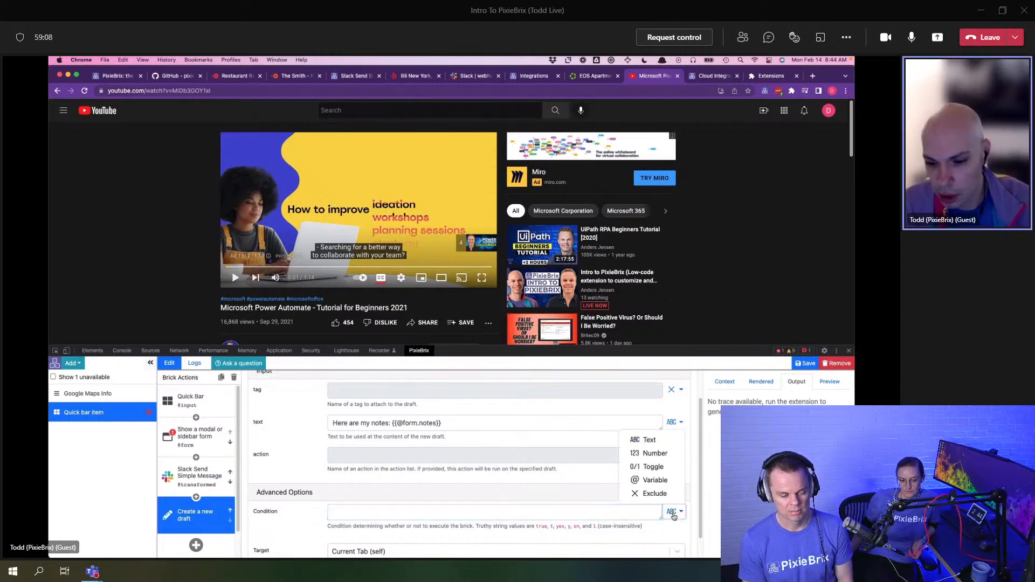
{"action": "left_click", "coordinate": [445, 516]}
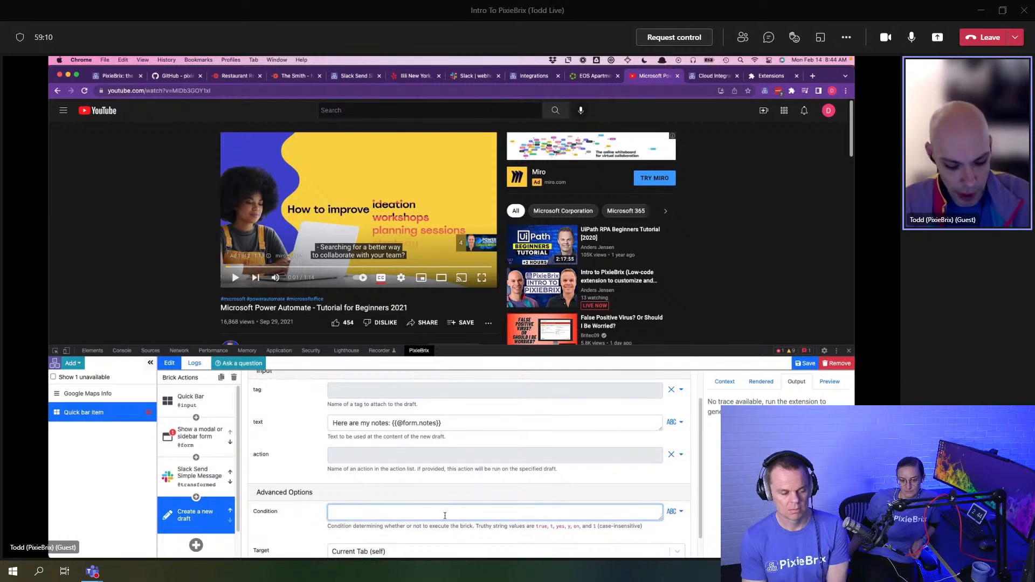
{"action": "type", "text": "2f"}
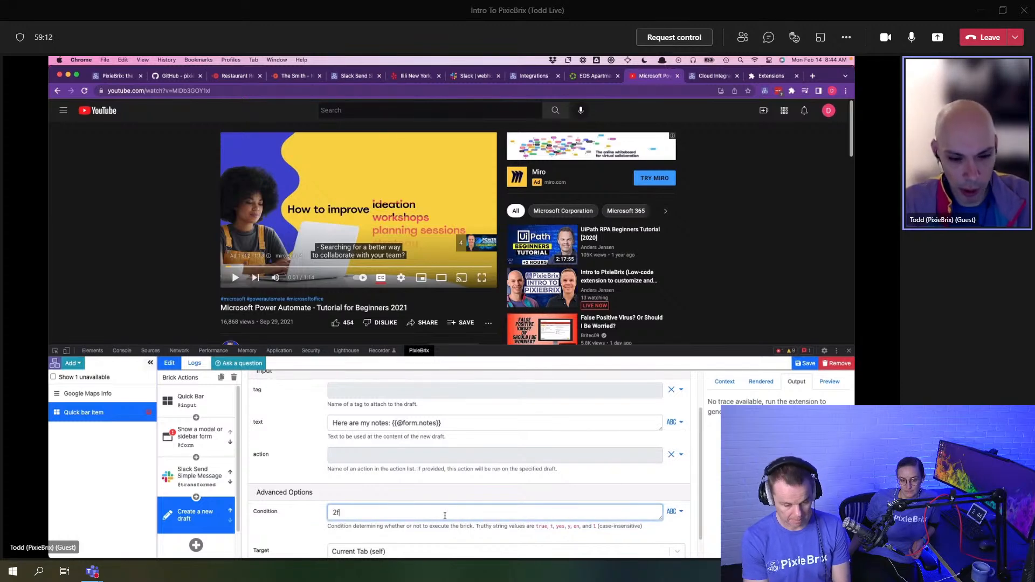
{"action": "key", "text": "BackSpace"}
{"action": "type", "text": "@form.save"}
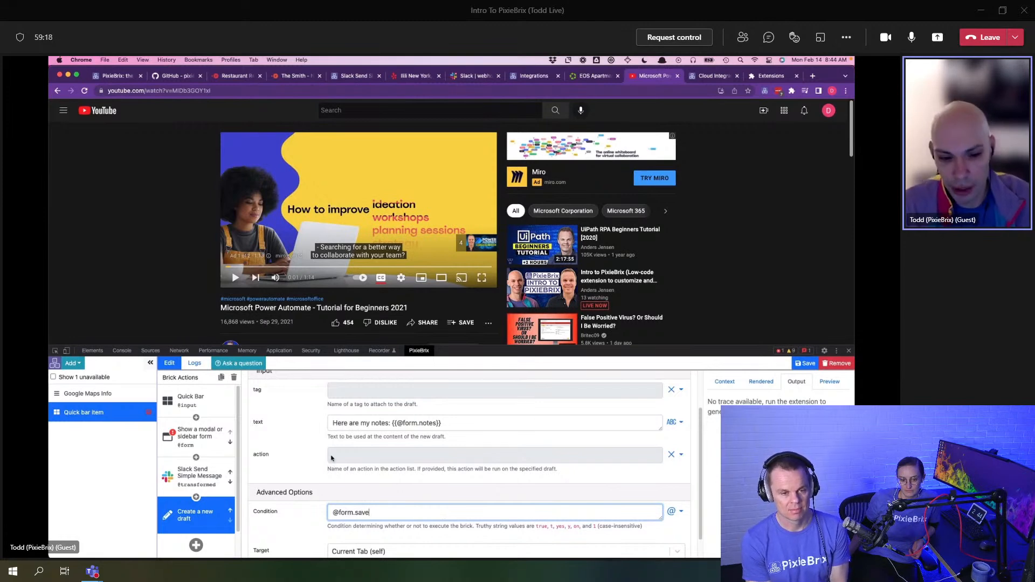
{"action": "left_click", "coordinate": [304, 447]}
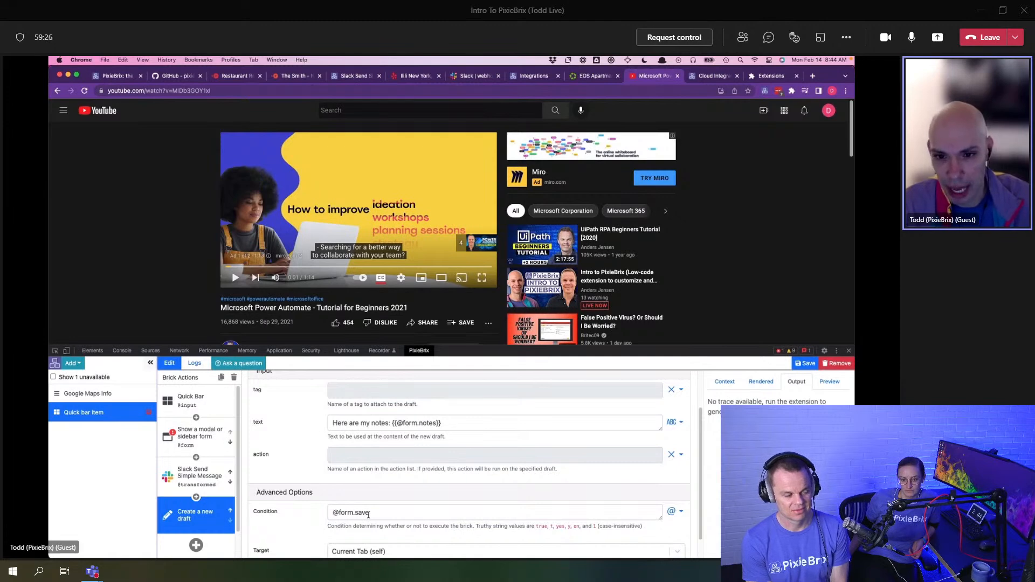
Step: Run "post a TIL" from the quick bar and enter "This is cool!" as what was learned
{"action": "key", "text": "super+m"}
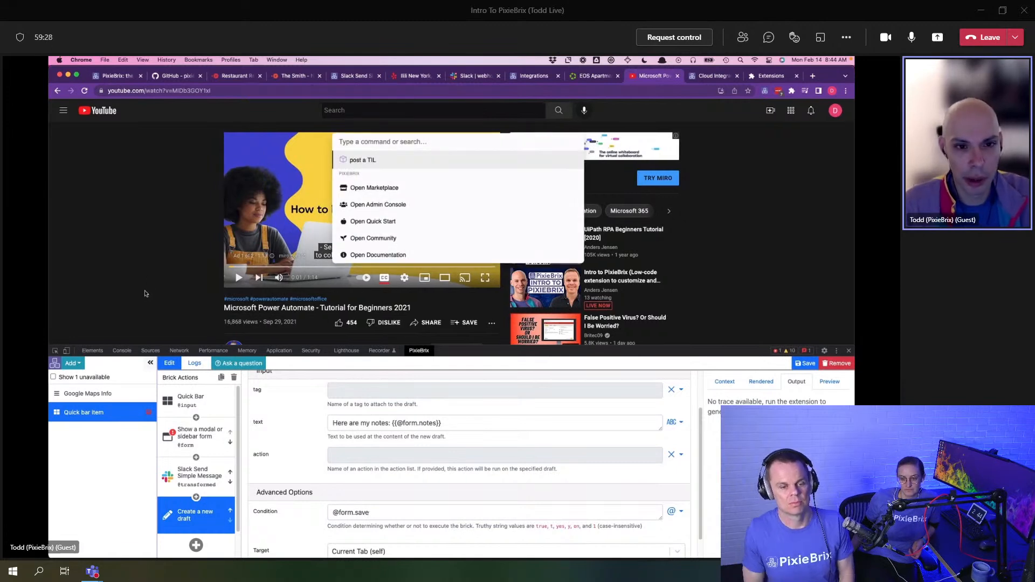
{"action": "key", "text": "Return"}
{"action": "left_click", "coordinate": [386, 164]}
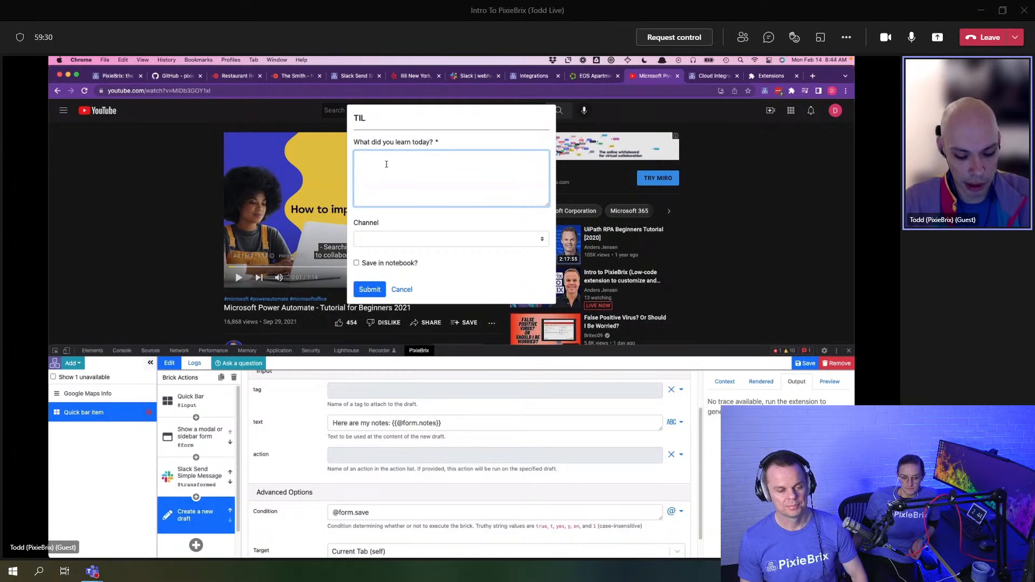
{"action": "type", "text": "This is cook"}
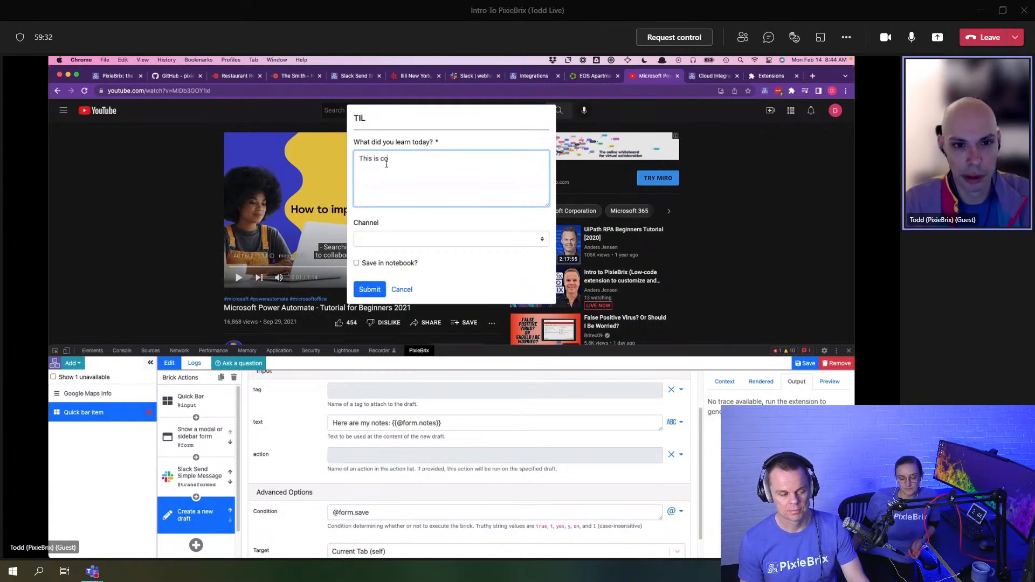
Step: Choose a Slack channel, enable "Save in notebook?", submit the form and allow Drafts to open with the new draft
{"action": "left_click", "coordinate": [378, 239]}
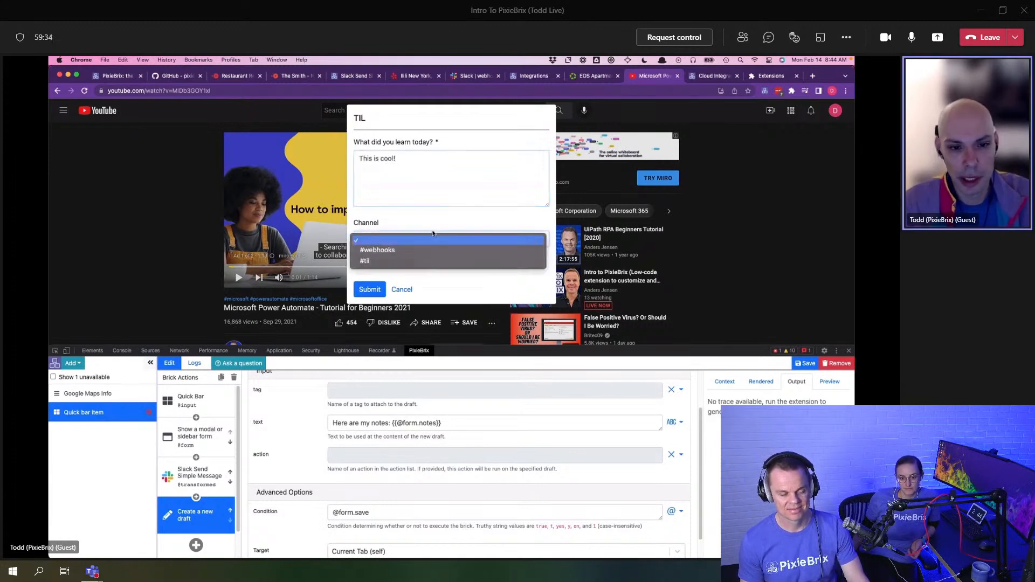
{"action": "left_click", "coordinate": [372, 259]}
{"action": "left_click", "coordinate": [357, 264]}
{"action": "left_click", "coordinate": [363, 290]}
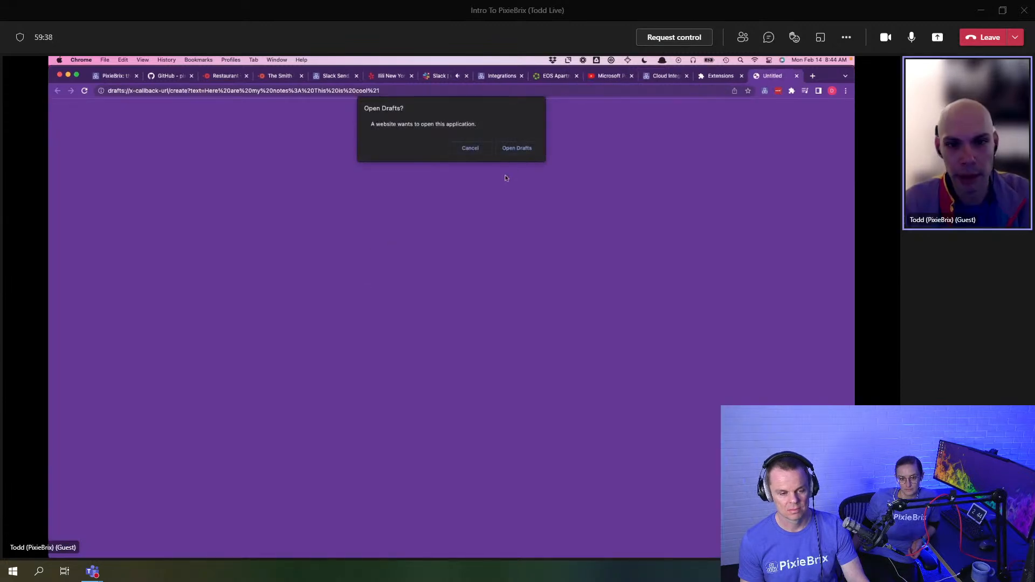
{"action": "left_click", "coordinate": [515, 148]}
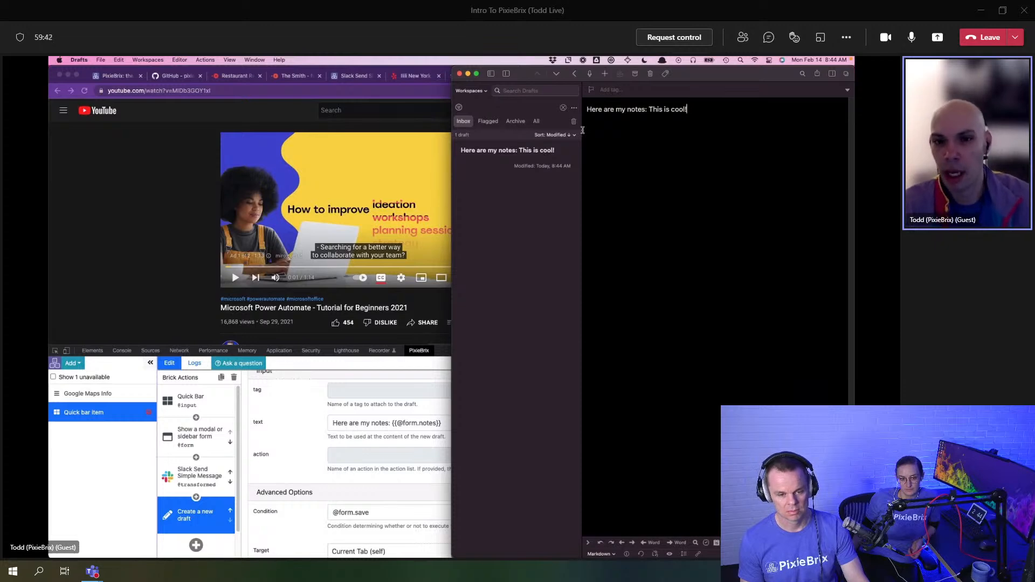
Step: Return to the page editor in the browser, show the Quick Bar brick's configuration and save the quick bar extension
{"action": "left_click", "coordinate": [153, 210]}
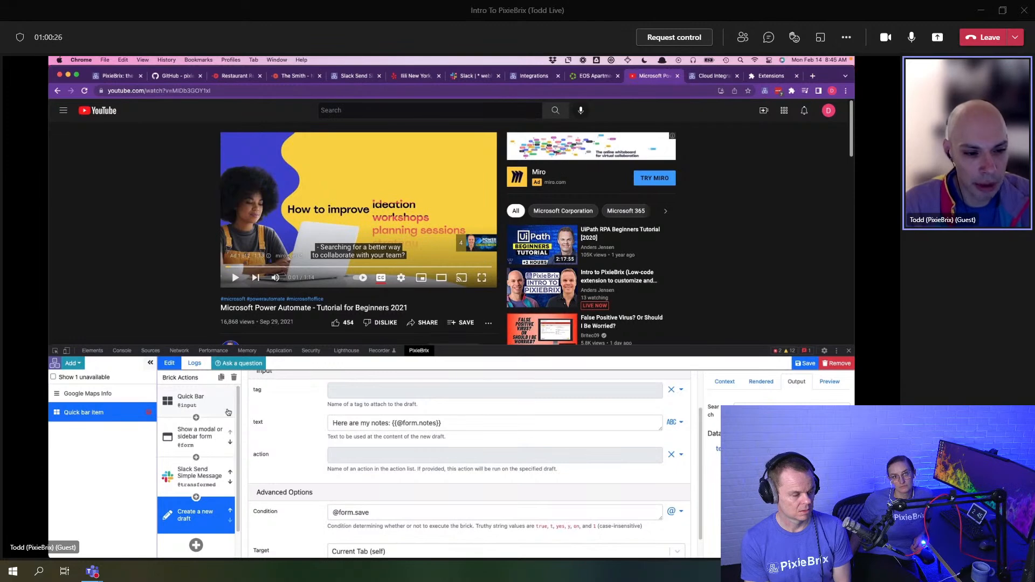
{"action": "left_click", "coordinate": [200, 406]}
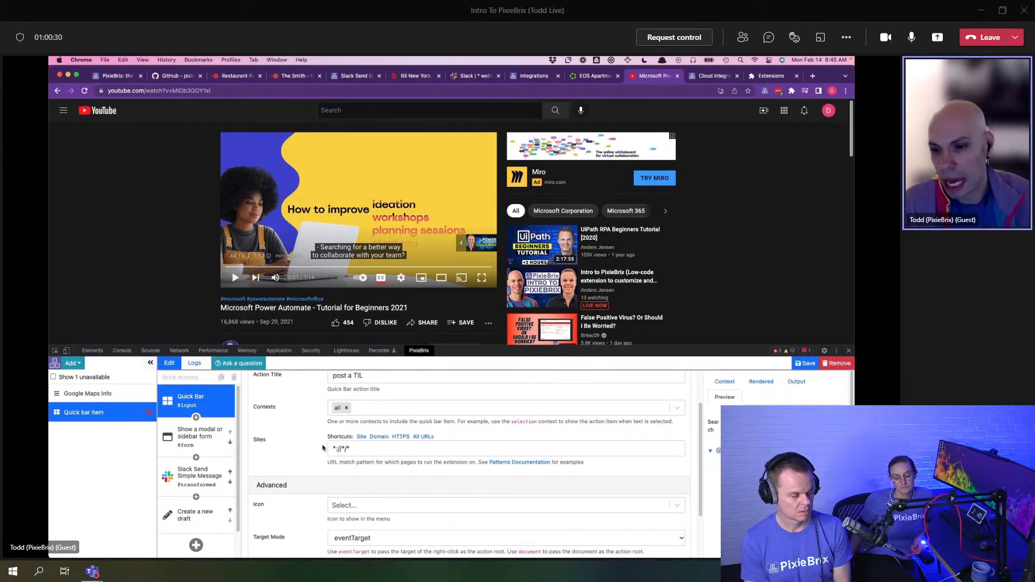
{"action": "left_click", "coordinate": [806, 364]}
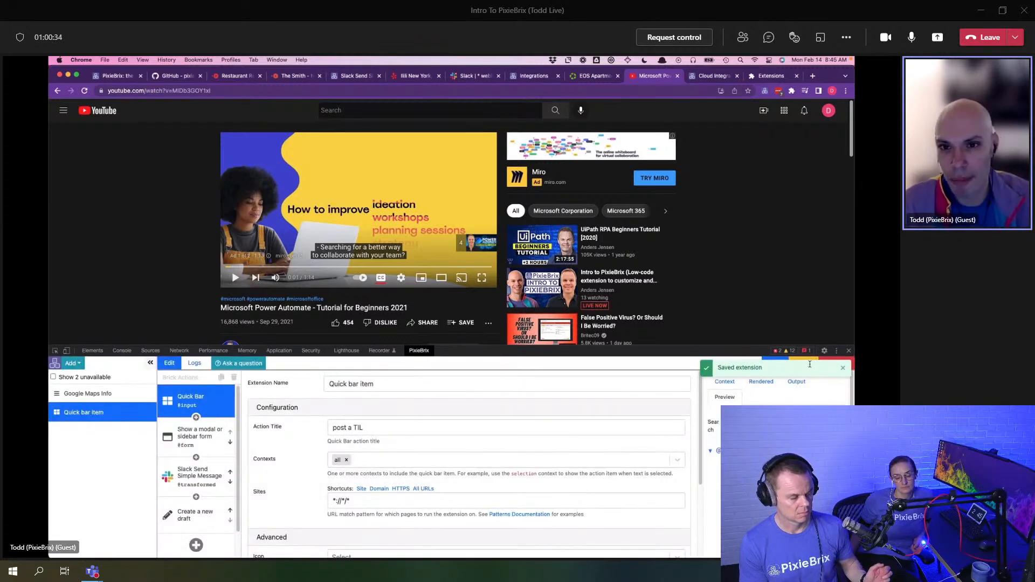
Step: Check that "post a TIL" is offered in the quick bar on the EOS Apartments page, and view Slack's #webhooks channel
{"action": "left_click", "coordinate": [594, 76]}
{"action": "key", "text": "super+m"}
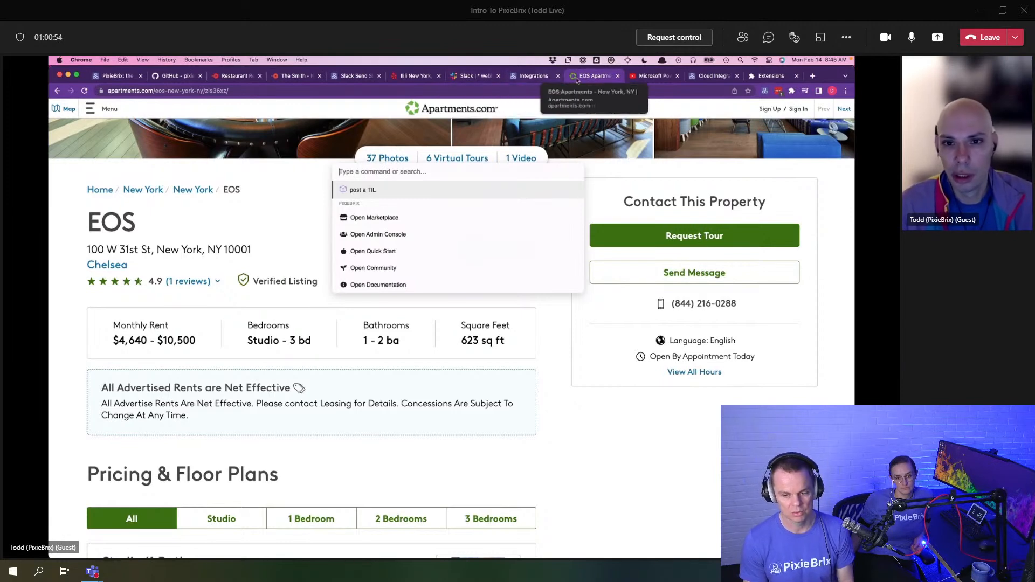
{"action": "left_click", "coordinate": [534, 76]}
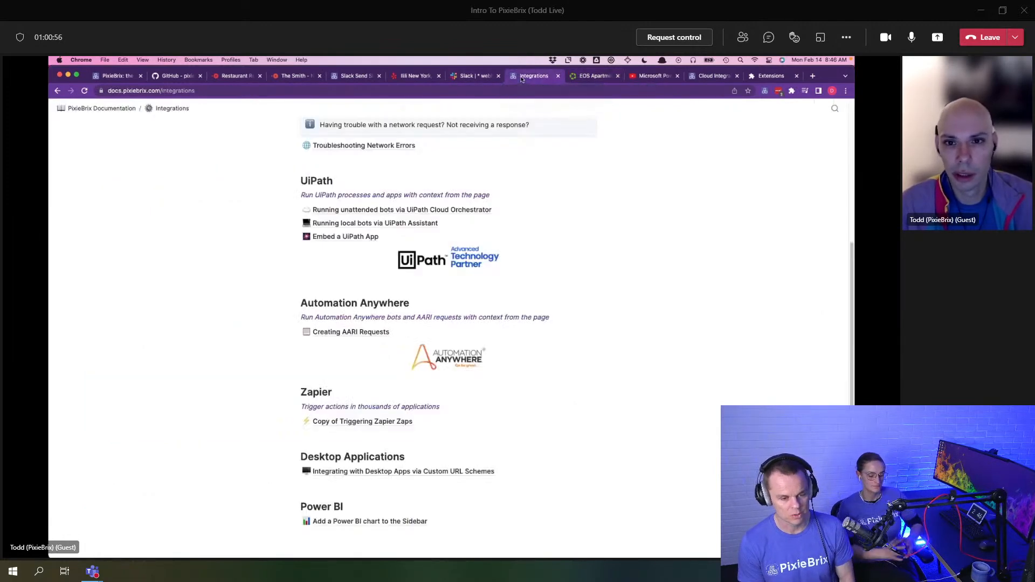
{"action": "left_click", "coordinate": [607, 80]}
{"action": "left_click", "coordinate": [479, 77]}
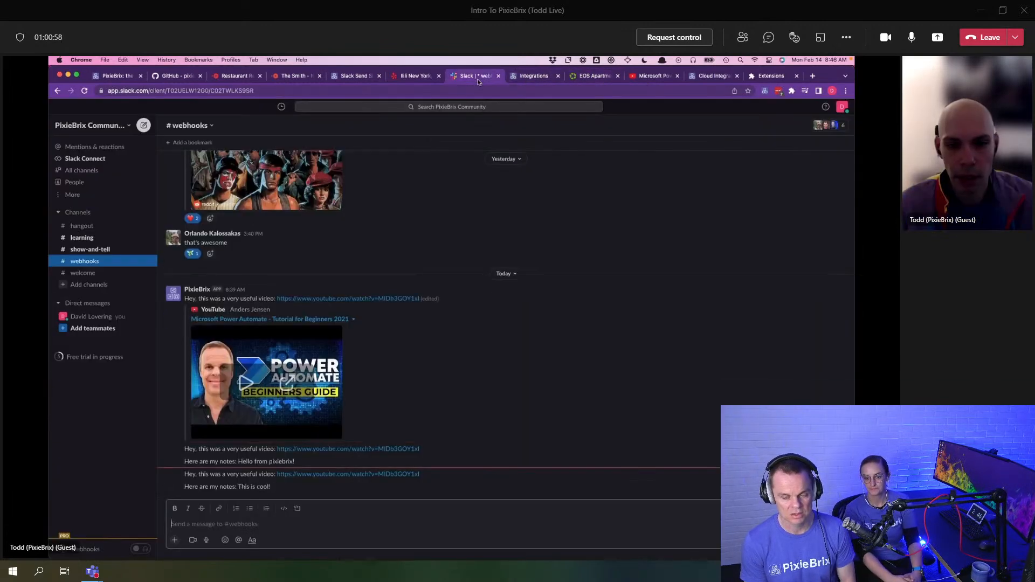
{"action": "left_click", "coordinate": [582, 77]}
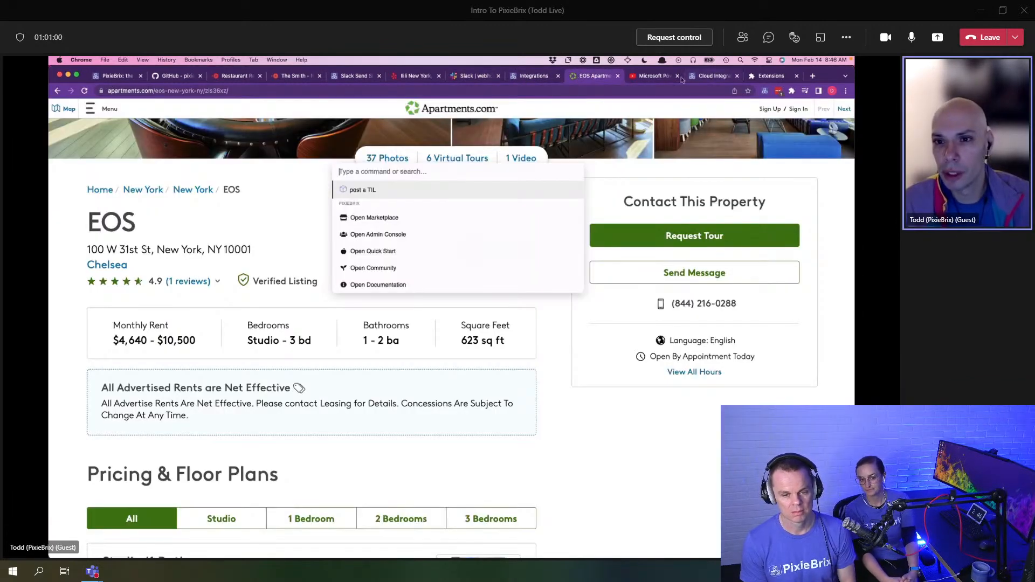
Step: Open the PixieBrix extension options from the YouTube page to show the list of active bricks
{"action": "left_click", "coordinate": [652, 76]}
{"action": "left_click", "coordinate": [766, 91]}
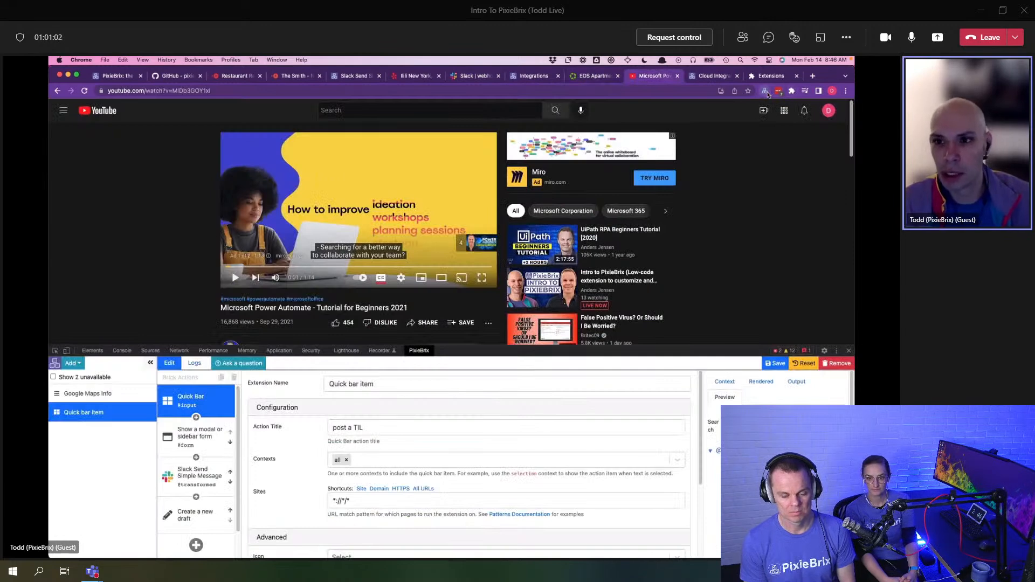
{"action": "left_click", "coordinate": [813, 109]}
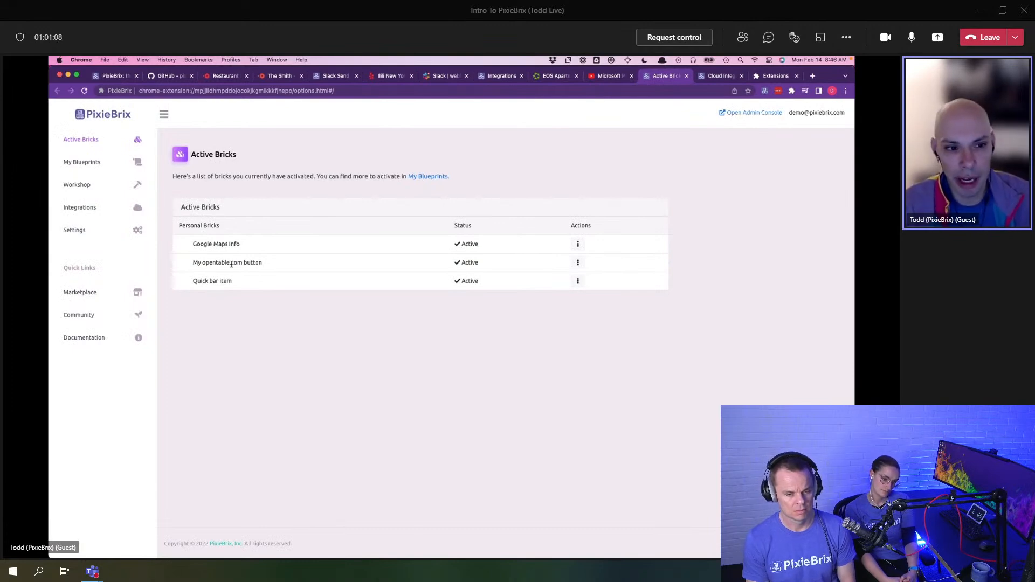
{"action": "left_click", "coordinate": [577, 244]}
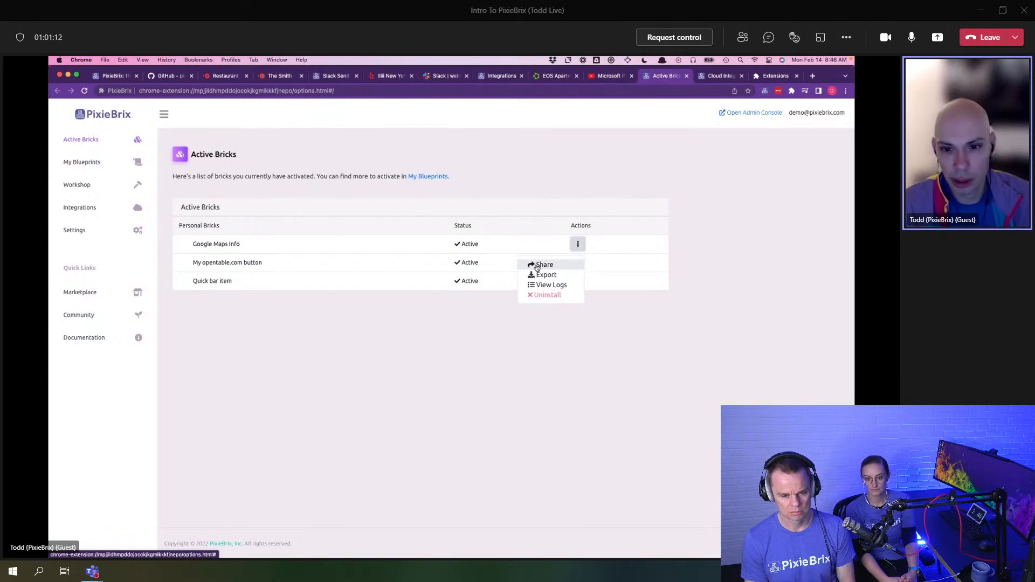
{"action": "left_click", "coordinate": [537, 266]}
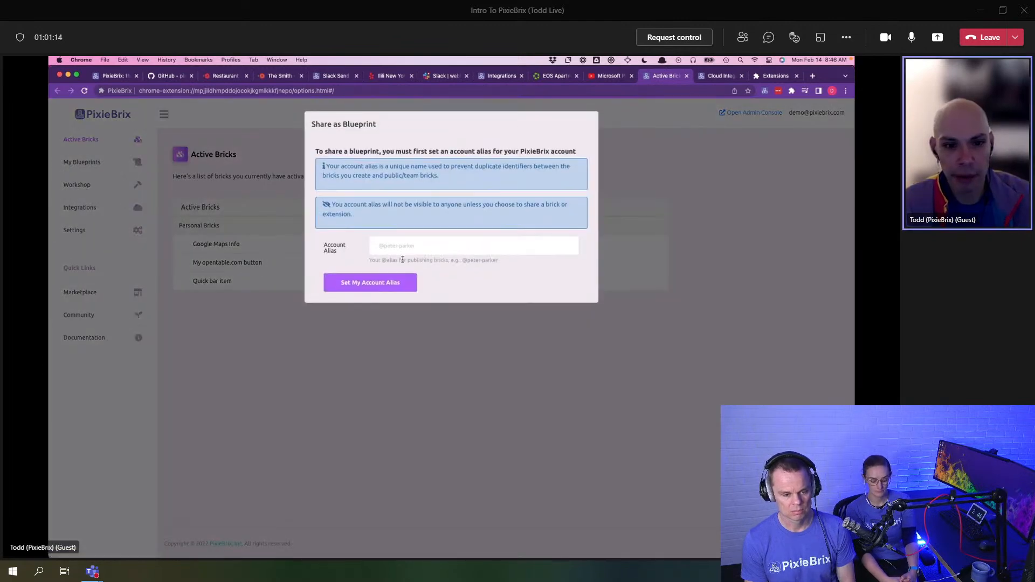
{"action": "type", "text": "@"}
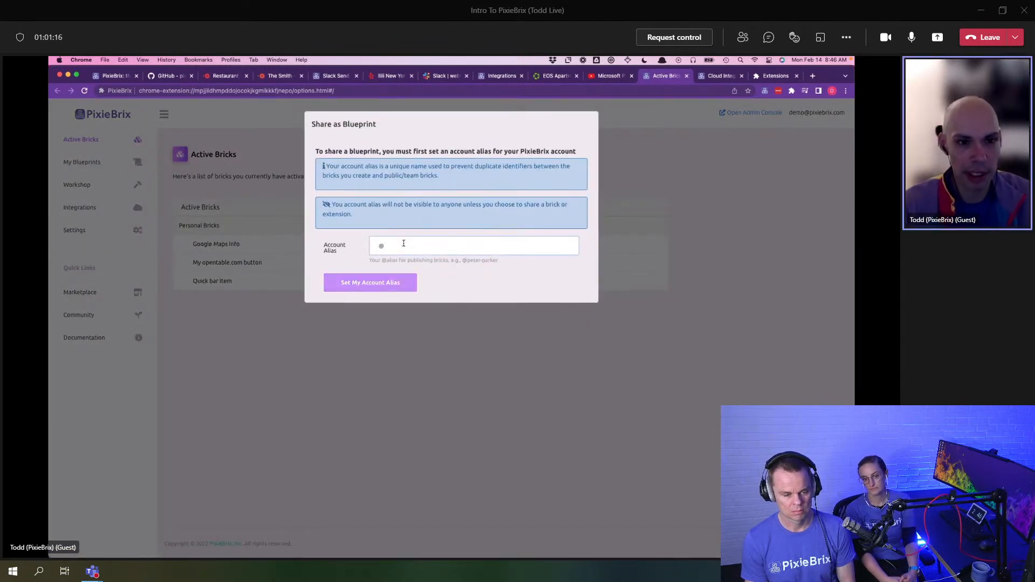
{"action": "type", "text": "demo"}
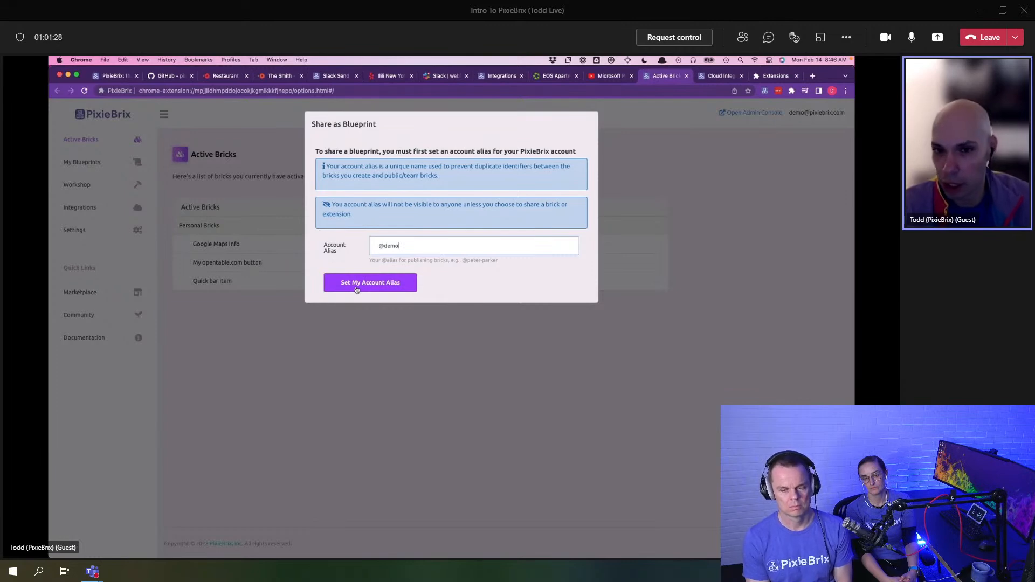
{"action": "left_click", "coordinate": [356, 289]}
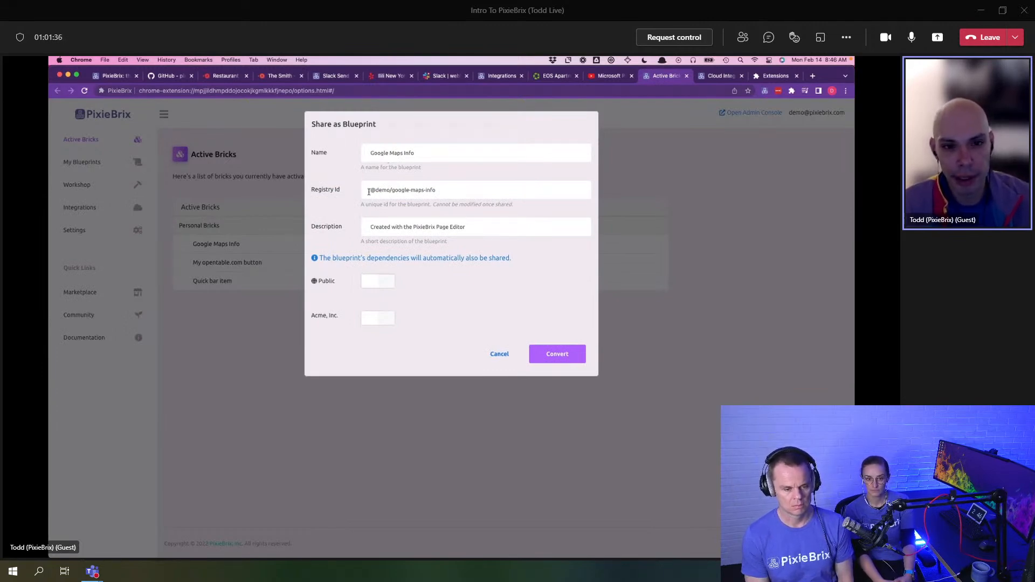
{"action": "left_click_drag", "start_coordinate": [369, 190], "coordinate": [459, 189]}
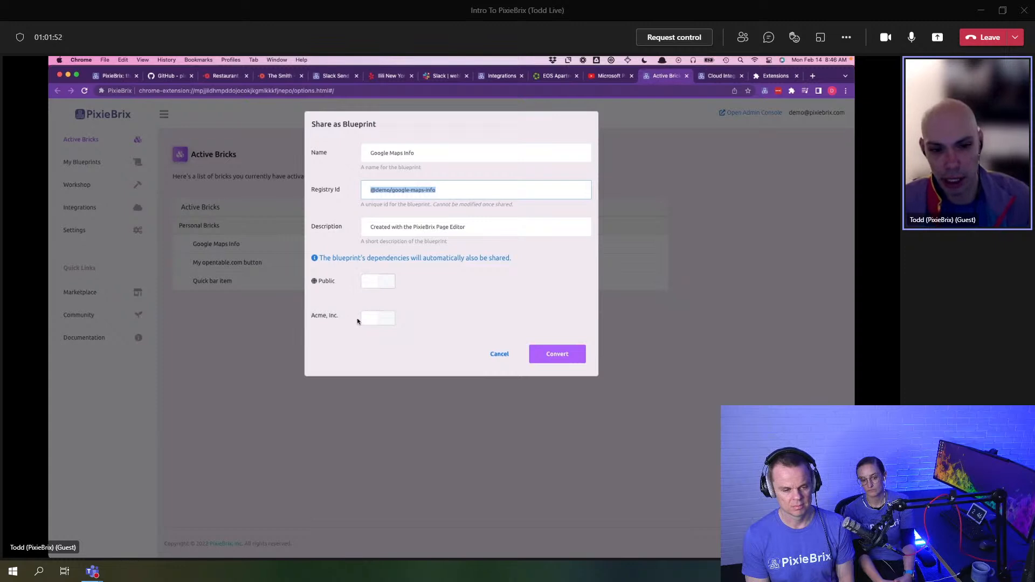
{"action": "left_click", "coordinate": [384, 318]}
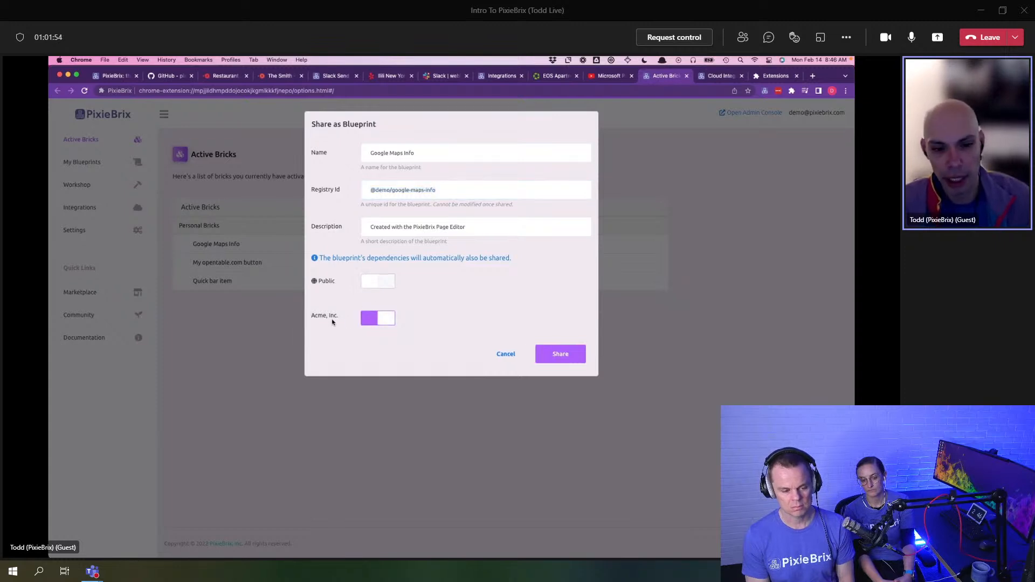
{"action": "left_click", "coordinate": [561, 353]}
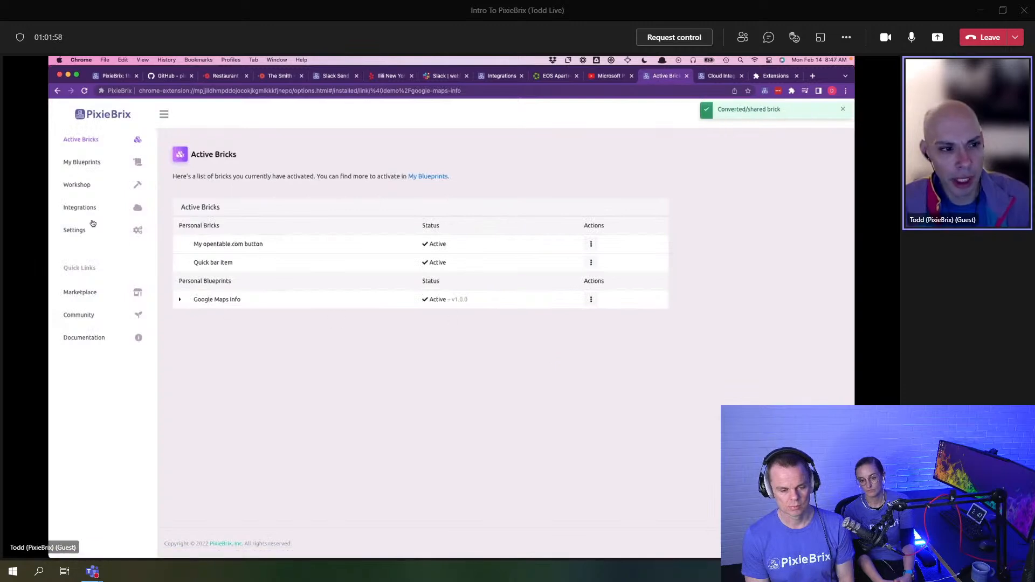
Step: Compare the shared Google Maps Info blueprint's entries under My Blueprints and Active Bricks
{"action": "left_click", "coordinate": [99, 168]}
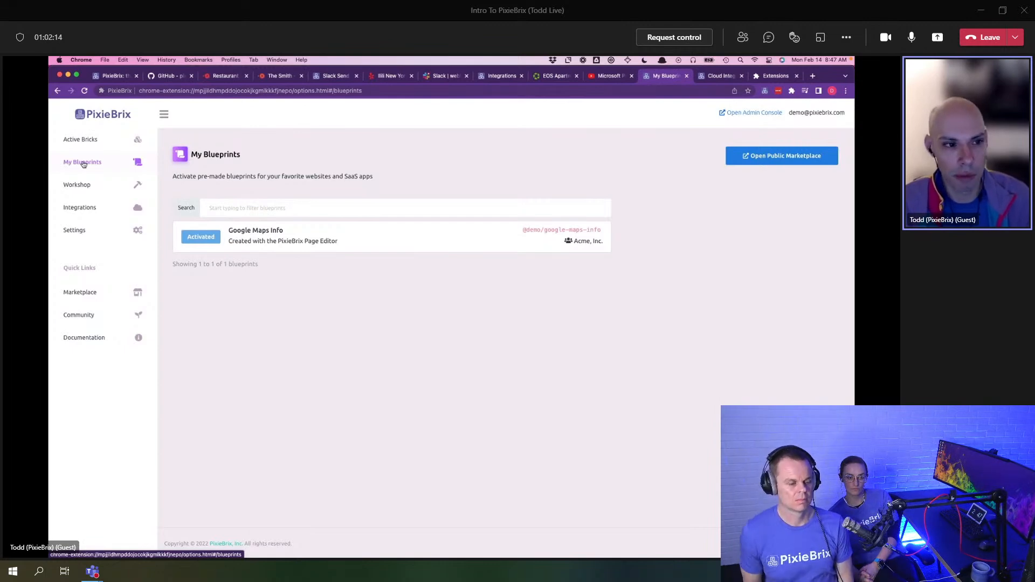
{"action": "left_click", "coordinate": [82, 140]}
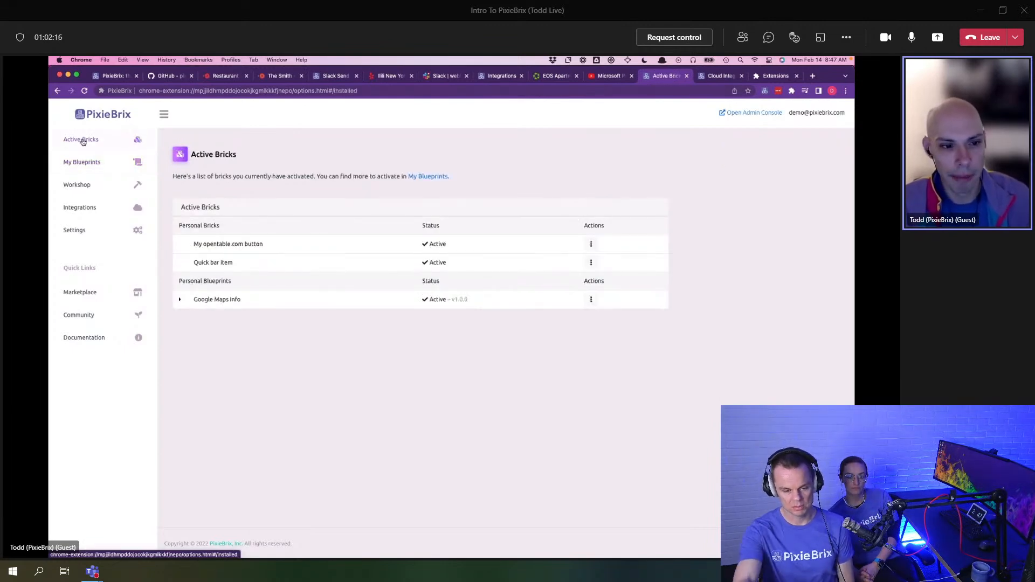
{"action": "left_click", "coordinate": [84, 162]}
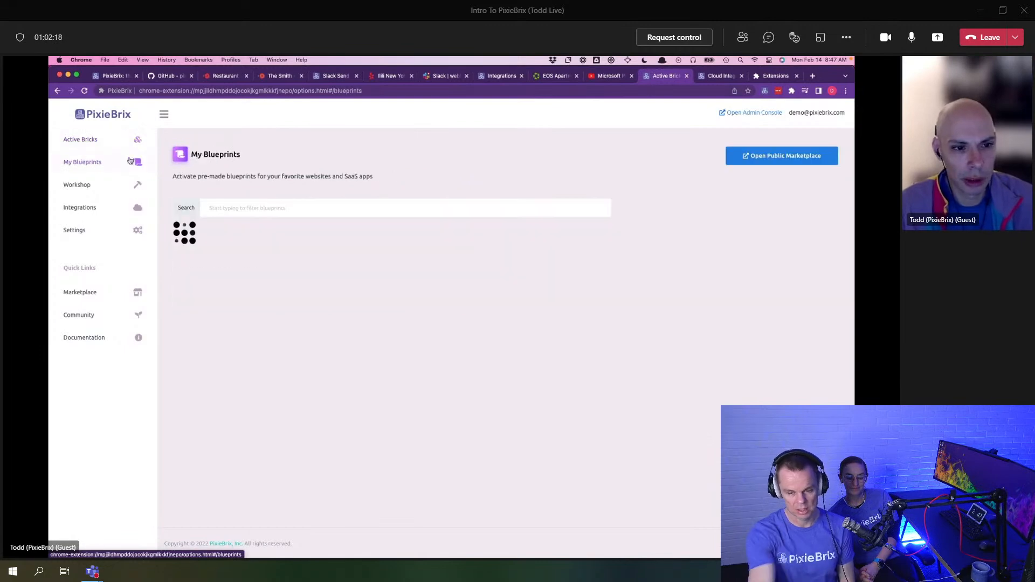
{"action": "left_click", "coordinate": [99, 144]}
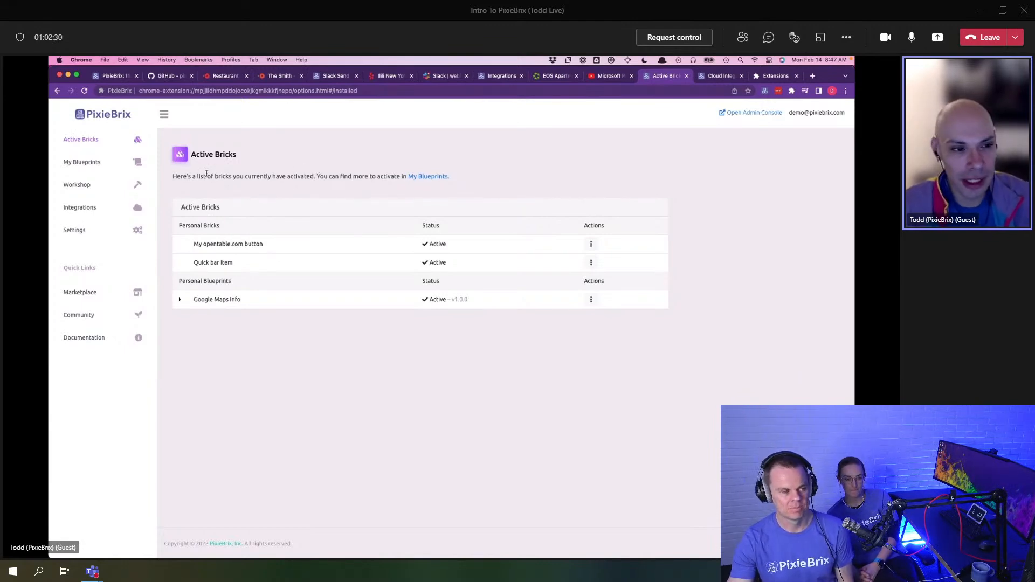
{"action": "left_click", "coordinate": [87, 173]}
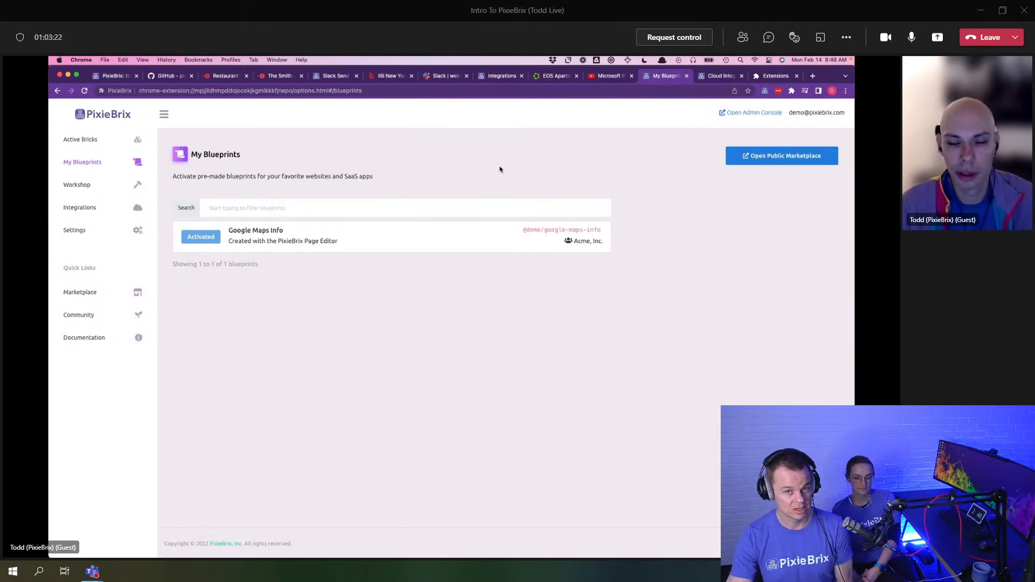
Step: Bring the browser window with the video "How to Send Links to a Teams Channel" into view and move it away again
{"action": "left_click_drag", "start_coordinate": [0, 237], "coordinate": [585, 67]}
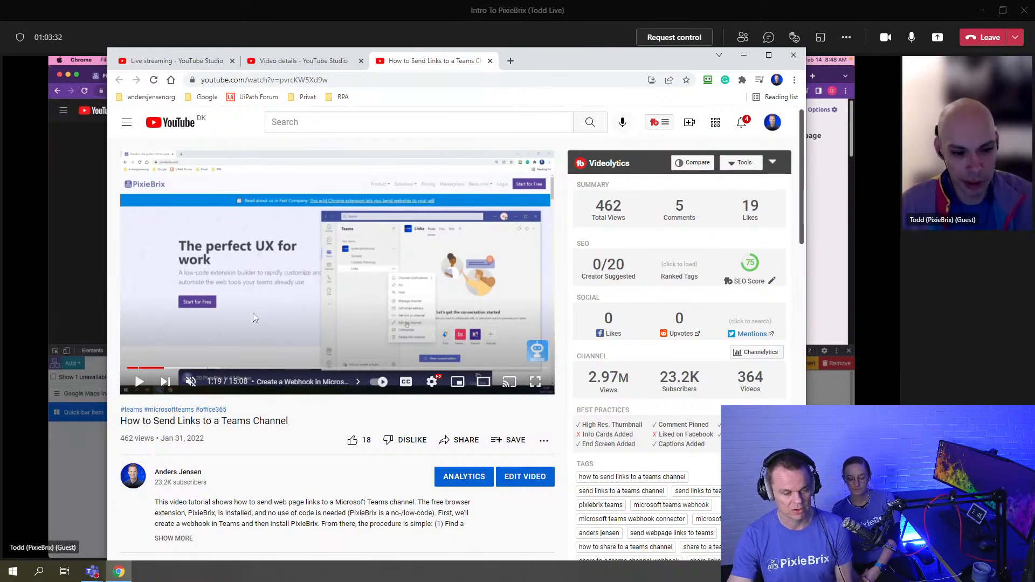
{"action": "left_click_drag", "start_coordinate": [538, 63], "coordinate": [0, 63]}
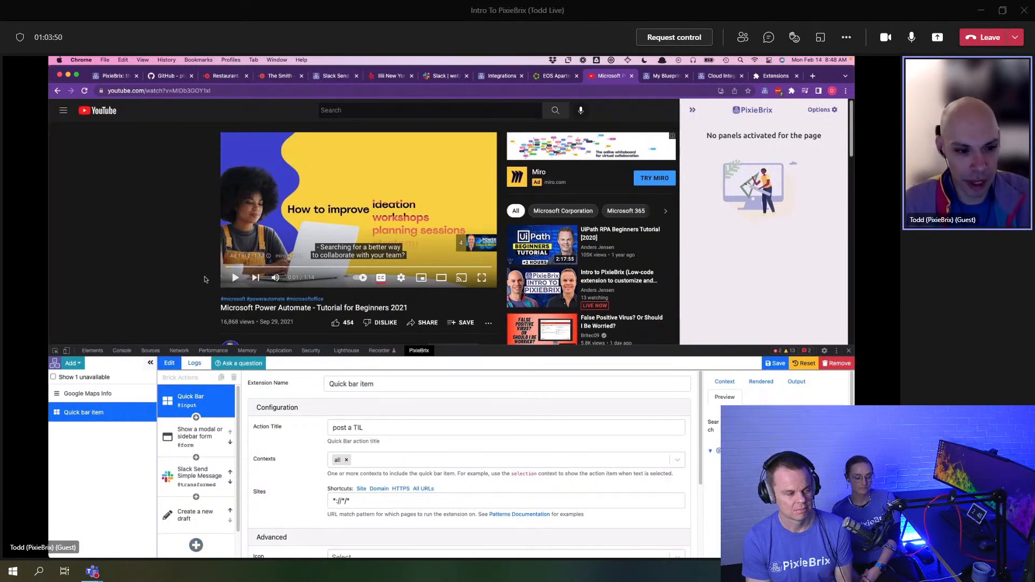
Step: Open the PixieBrix documentation in a new browser tab and look through the tutorials on its Tutorials page
{"action": "key", "text": "super+t"}
{"action": "type", "text": "docs"}
{"action": "key", "text": "Return"}
{"action": "scroll", "coordinate": [324, 398], "scroll_direction": "down", "scroll_amount": 1}
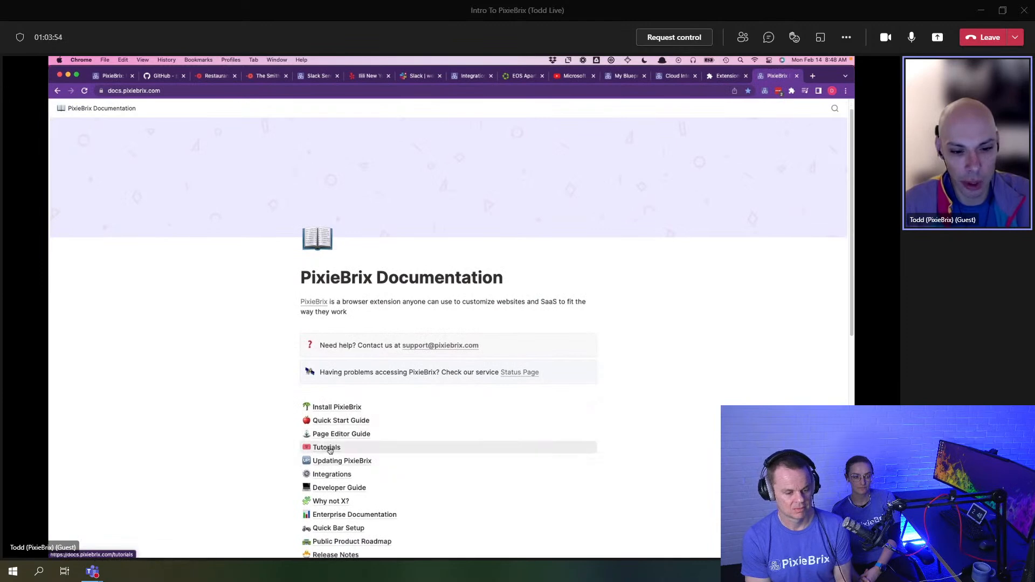
{"action": "left_click", "coordinate": [329, 450]}
{"action": "scroll", "coordinate": [358, 397], "scroll_direction": "down", "scroll_amount": 8}
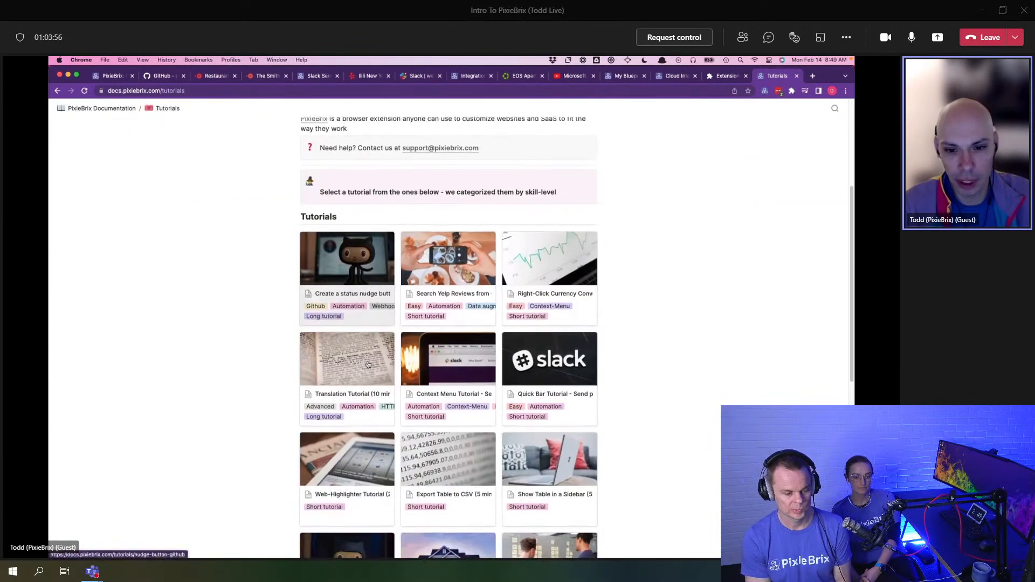
{"action": "scroll", "coordinate": [364, 316], "scroll_direction": "down", "scroll_amount": 1}
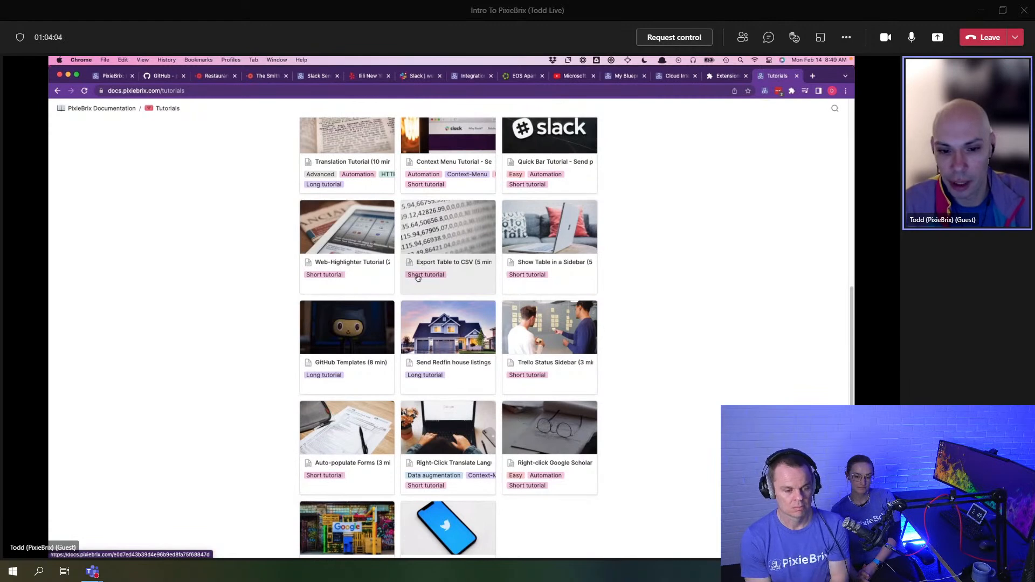
{"action": "scroll", "coordinate": [417, 279], "scroll_direction": "up", "scroll_amount": 2}
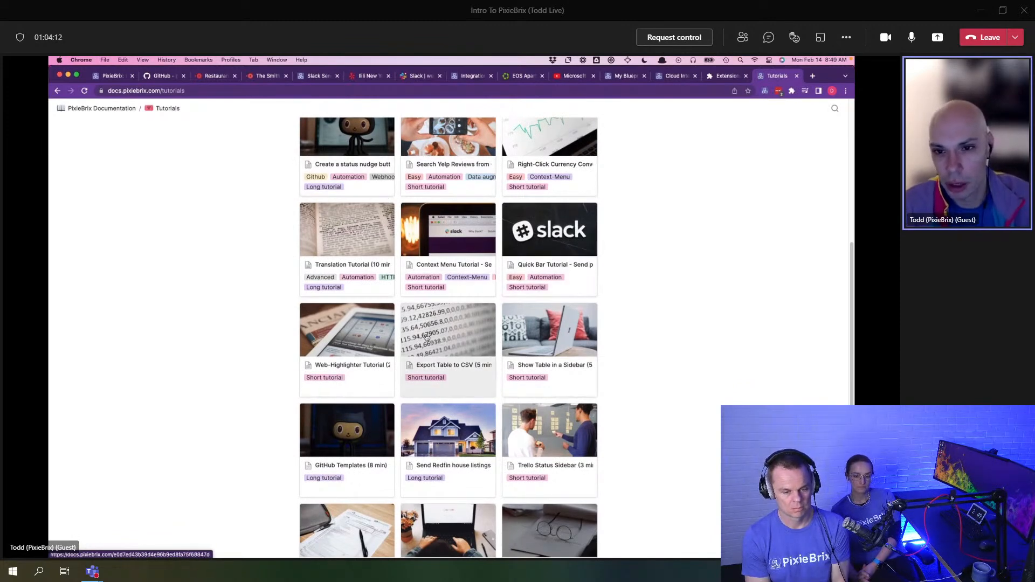
{"action": "scroll", "coordinate": [426, 337], "scroll_direction": "up", "scroll_amount": 5}
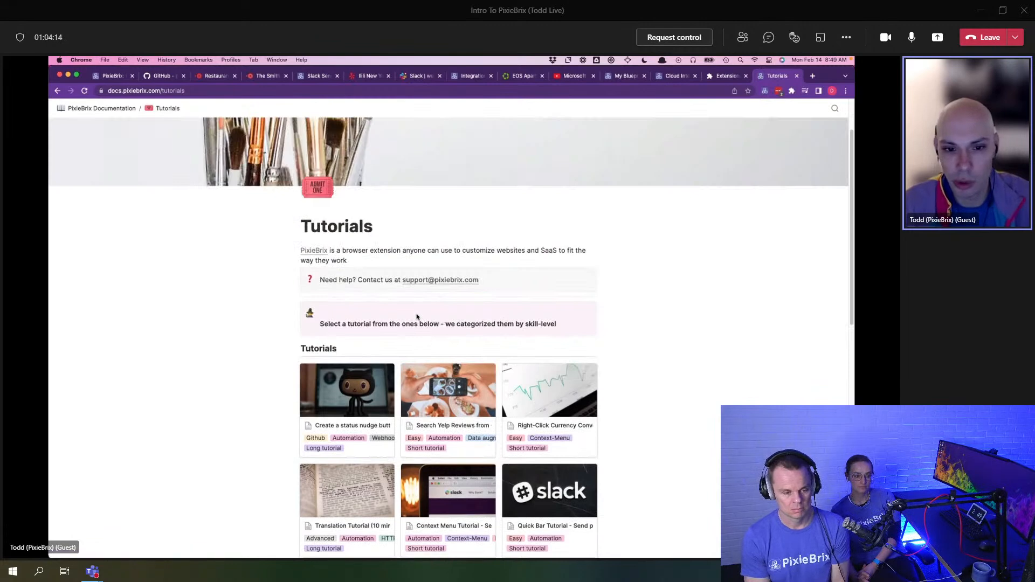
Step: Search the pixiebrix/pixiebrix-extension repository on GitHub for "node red"
{"action": "left_click", "coordinate": [161, 76]}
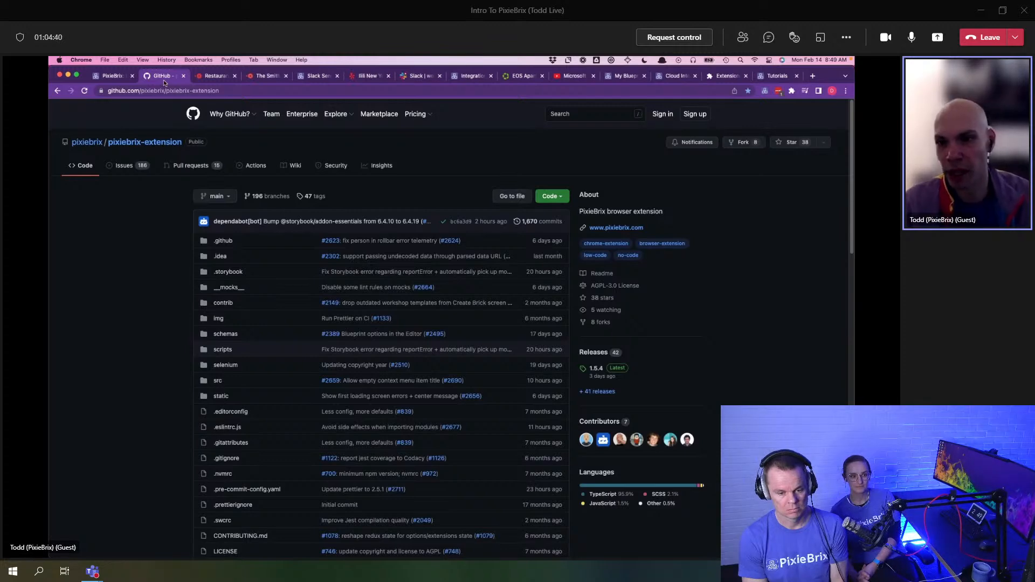
{"action": "left_click", "coordinate": [560, 116]}
{"action": "type", "text": "no"}
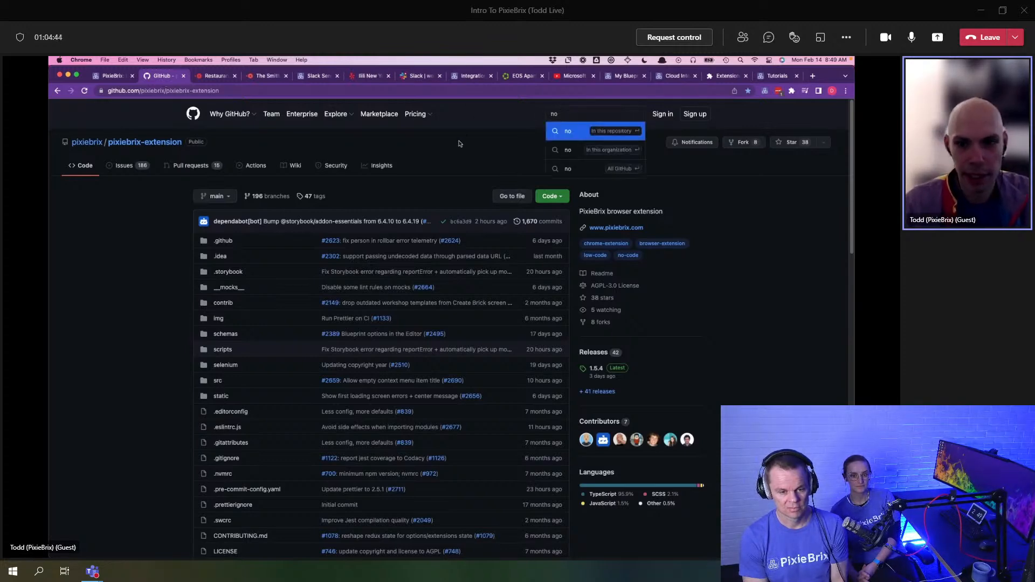
{"action": "left_click", "coordinate": [449, 142]}
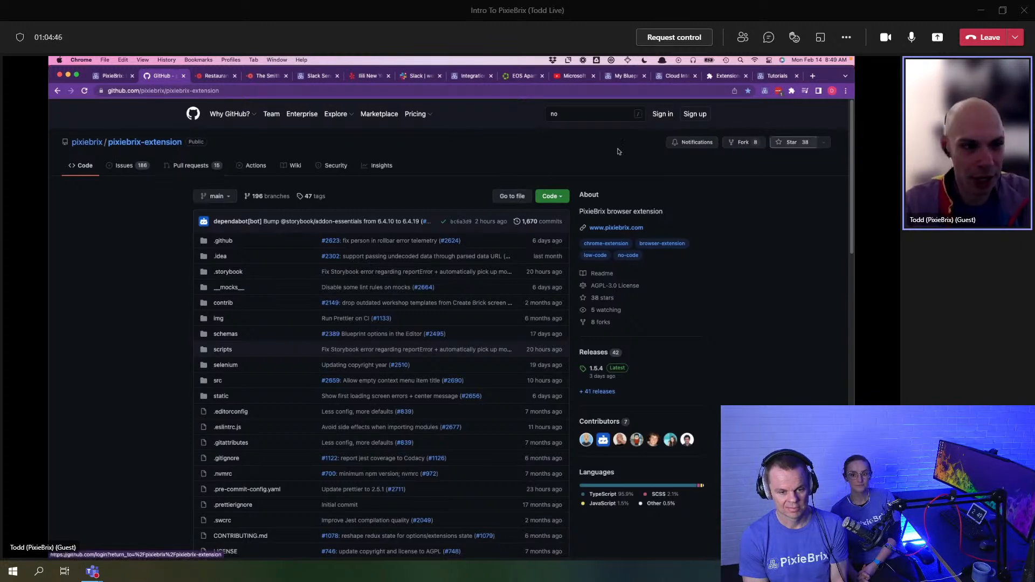
{"action": "left_click", "coordinate": [607, 116]}
{"action": "type", "text": "de"}
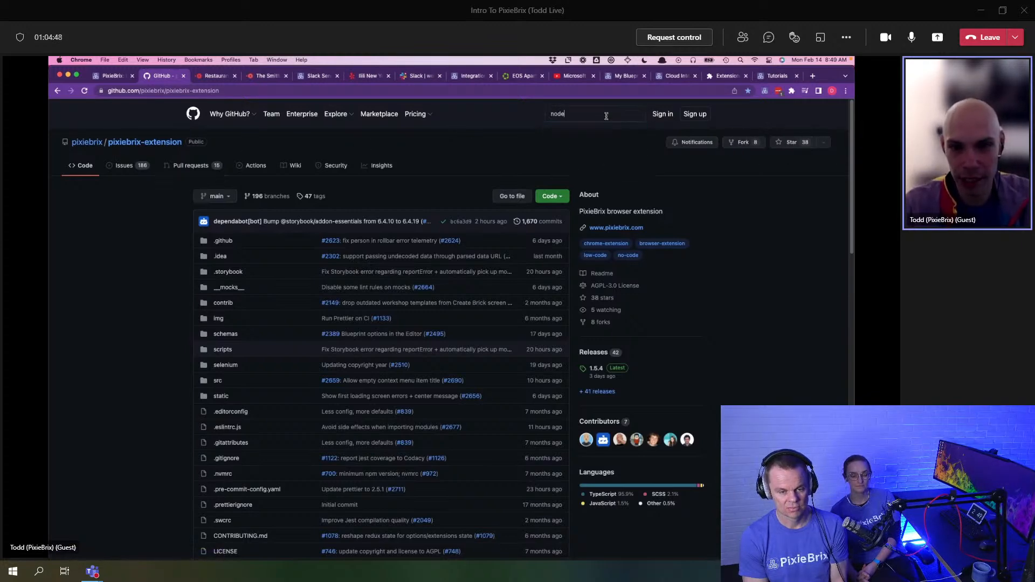
{"action": "type", "text": " red"}
{"action": "key", "text": "Return"}
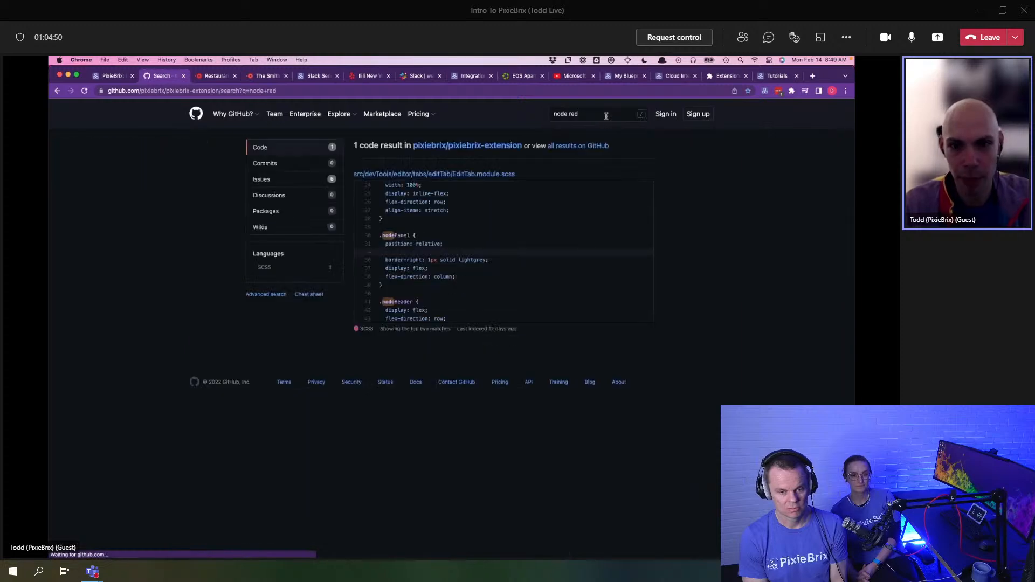
Step: Extend the "node red" search to all of GitHub and open the node-red/node-red repository
{"action": "left_click", "coordinate": [616, 113]}
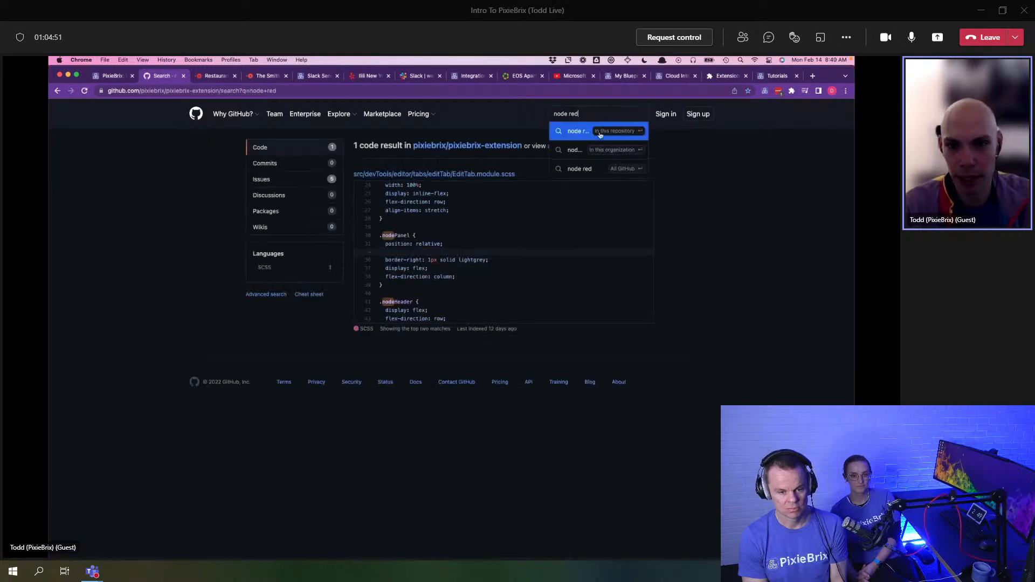
{"action": "left_click", "coordinate": [592, 177]}
{"action": "left_click", "coordinate": [380, 234]}
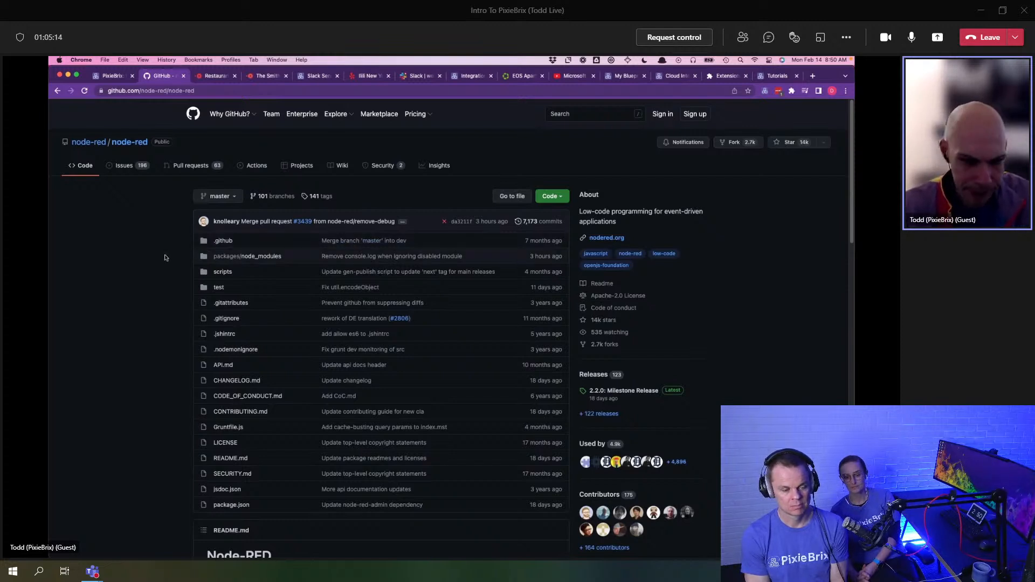
Step: Open the PixieBrix page editor in the developer tools for the node-red repository page and show the PixieBrix sidebar
{"action": "key", "text": "super+alt+i"}
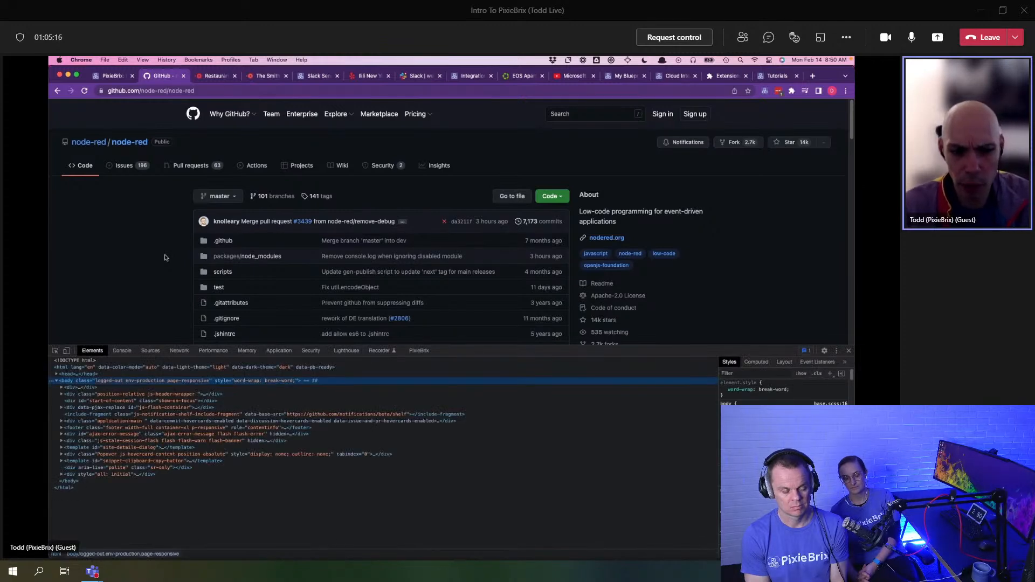
{"action": "left_click", "coordinate": [420, 351]}
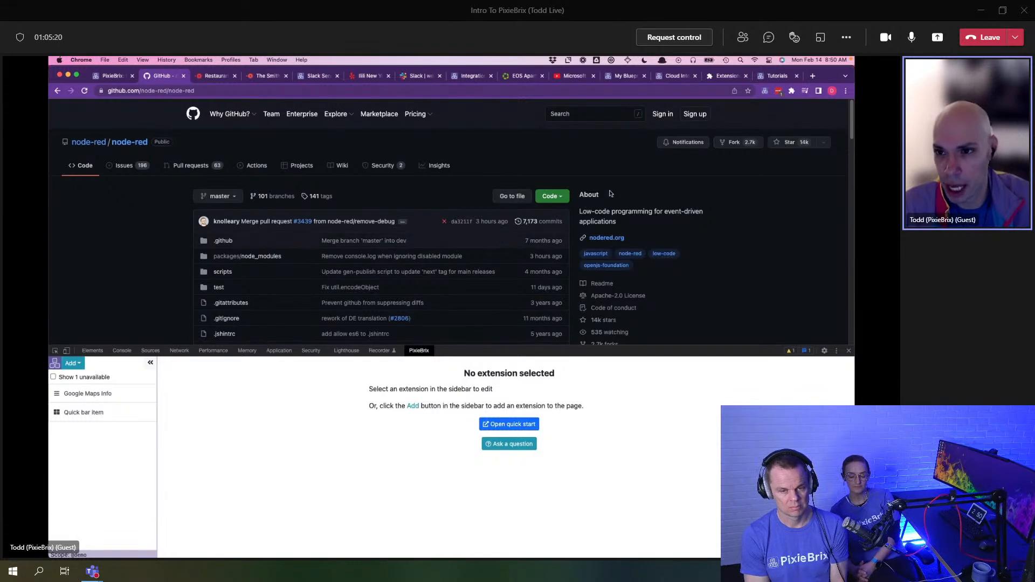
{"action": "left_click", "coordinate": [763, 93]}
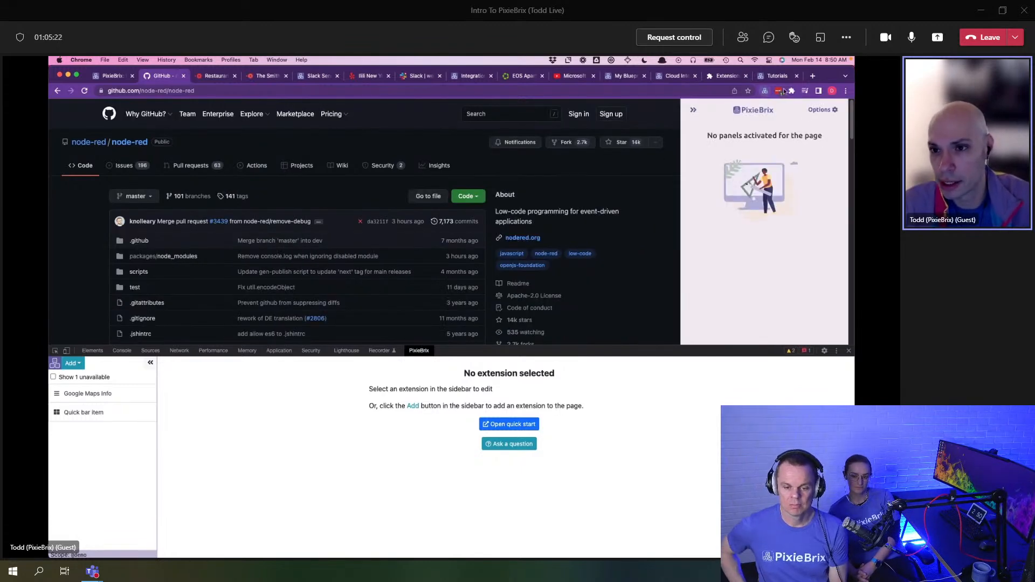
{"action": "left_click", "coordinate": [766, 94]}
{"action": "left_click", "coordinate": [767, 95]}
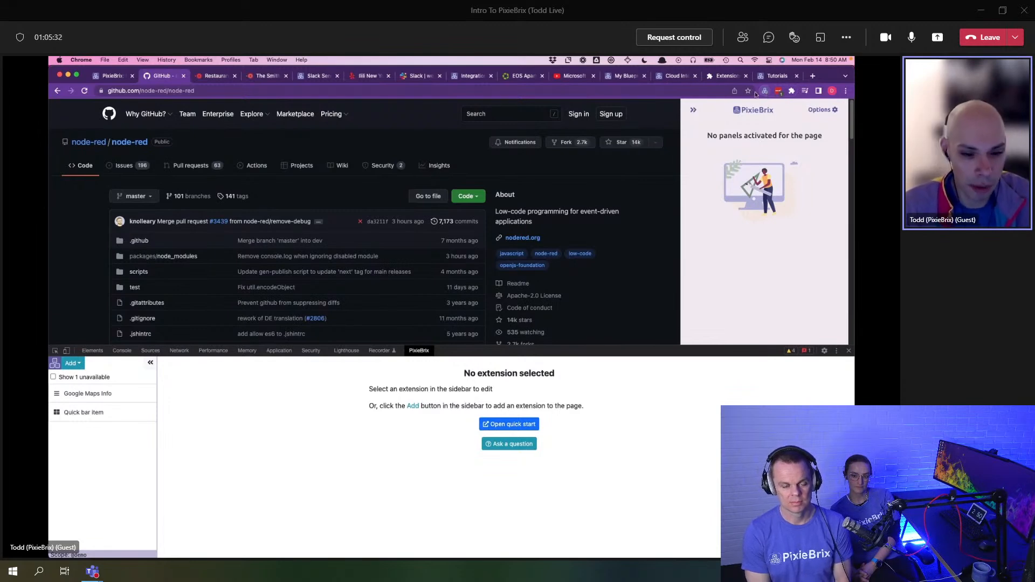
Step: Create a new Sidebar Panel extension from scratch for the GitHub page
{"action": "left_click", "coordinate": [72, 363]}
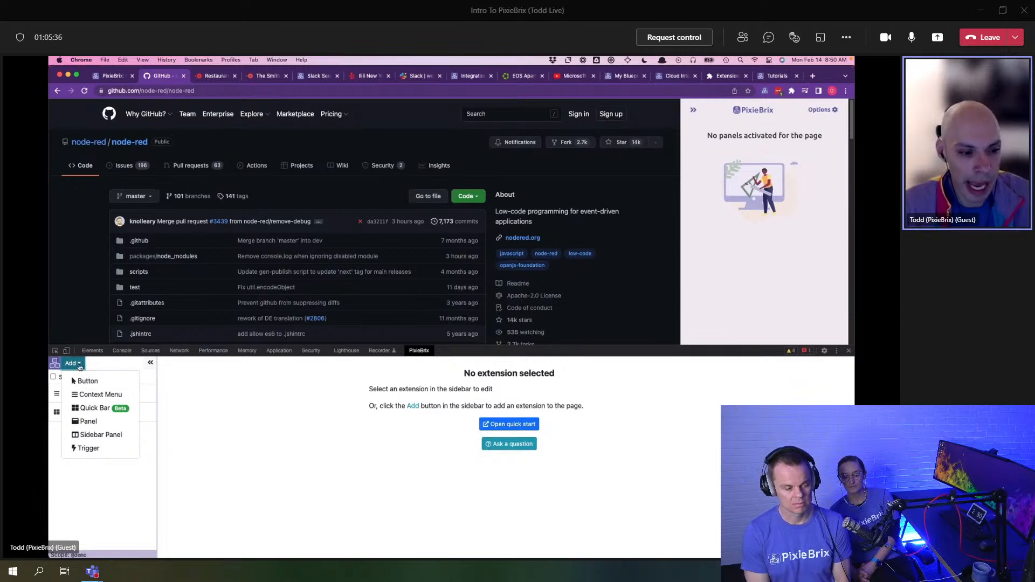
{"action": "left_click", "coordinate": [100, 434]}
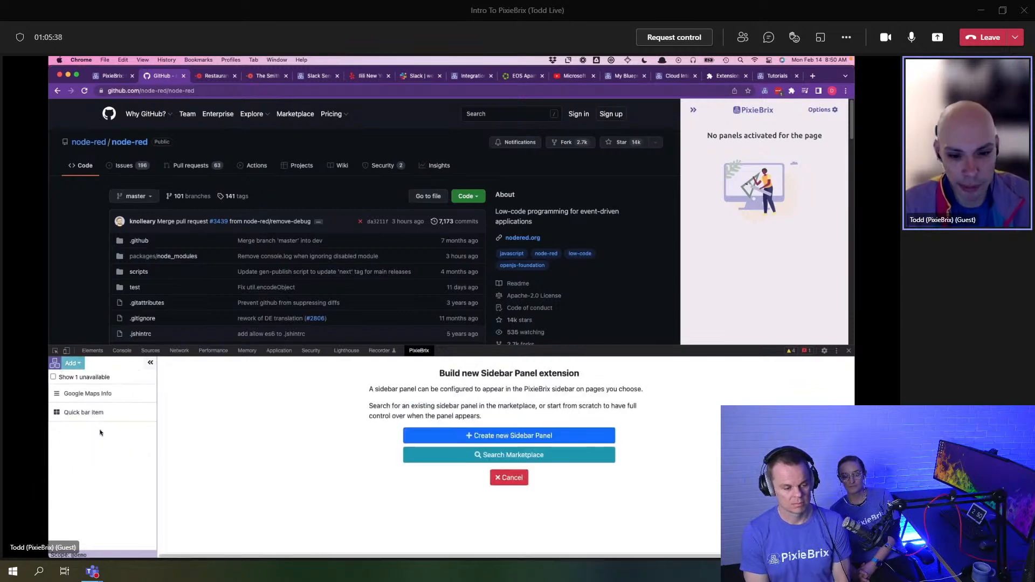
{"action": "left_click", "coordinate": [415, 435]}
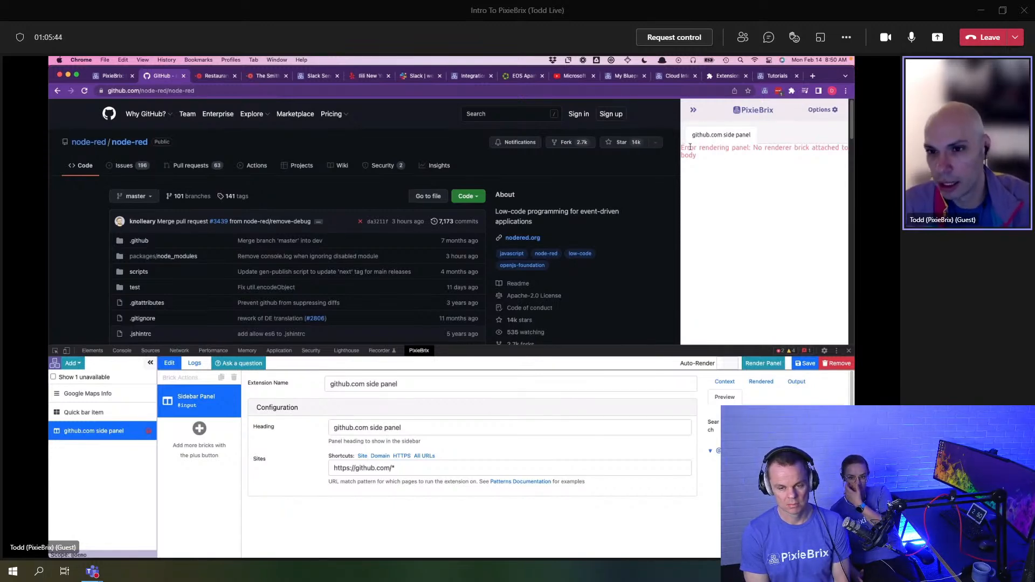
Step: Add a Render Markdown brick to the sidebar panel with the text "# Hello!" and render the panel
{"action": "left_click", "coordinate": [199, 428]}
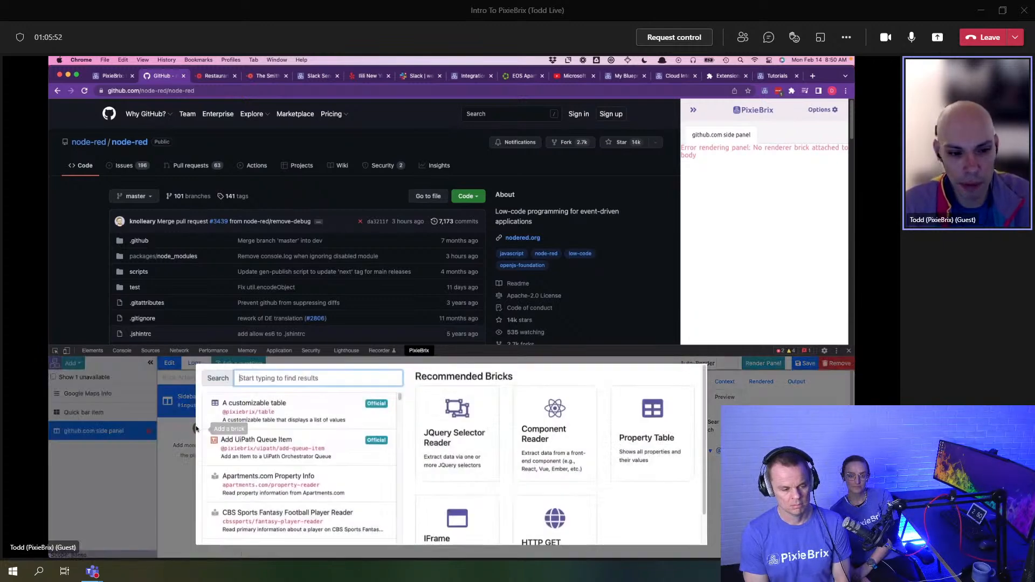
{"action": "type", "text": "markd"}
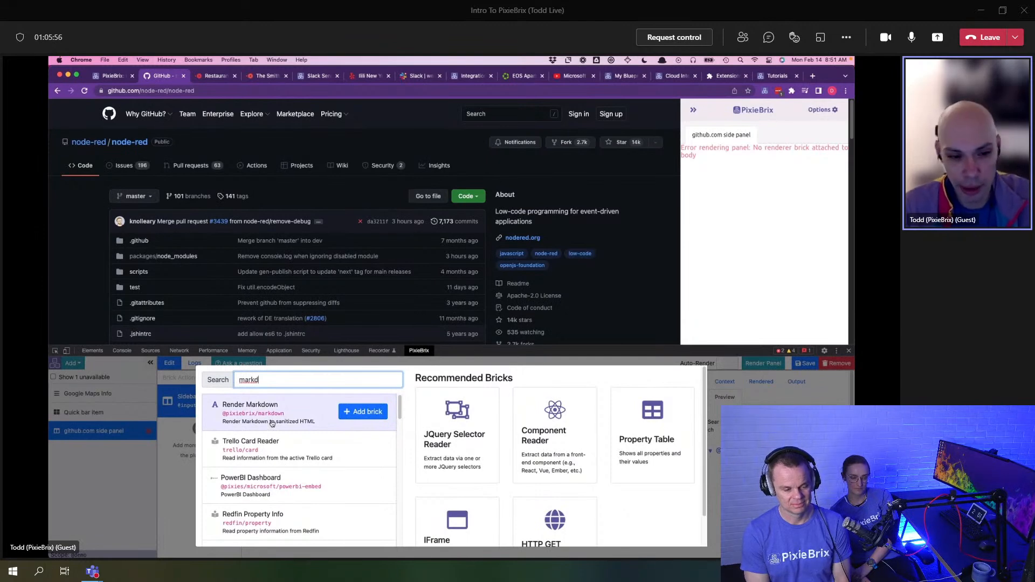
{"action": "left_click", "coordinate": [347, 412]}
{"action": "left_click", "coordinate": [346, 428]}
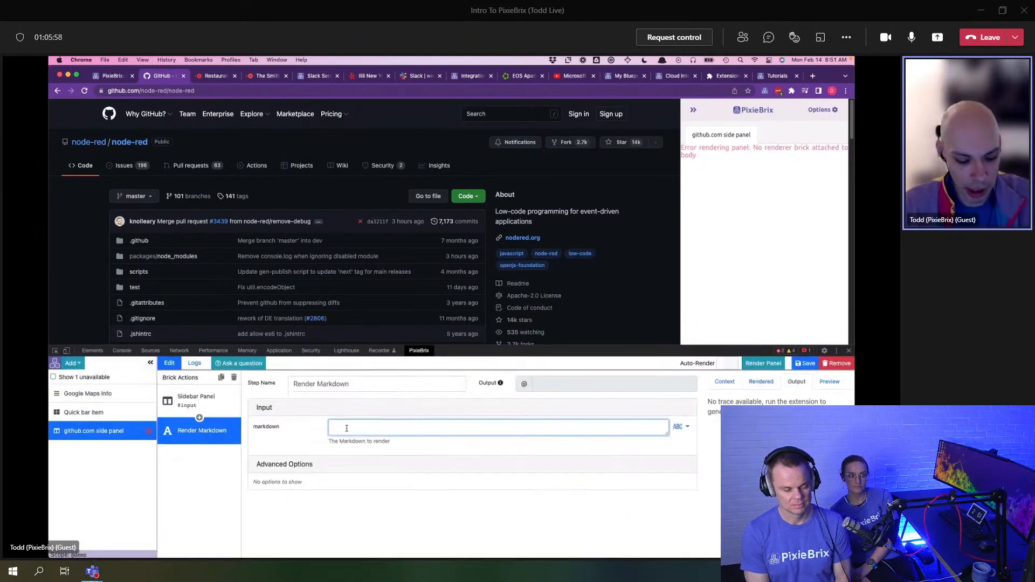
{"action": "type", "text": "# Hello!"}
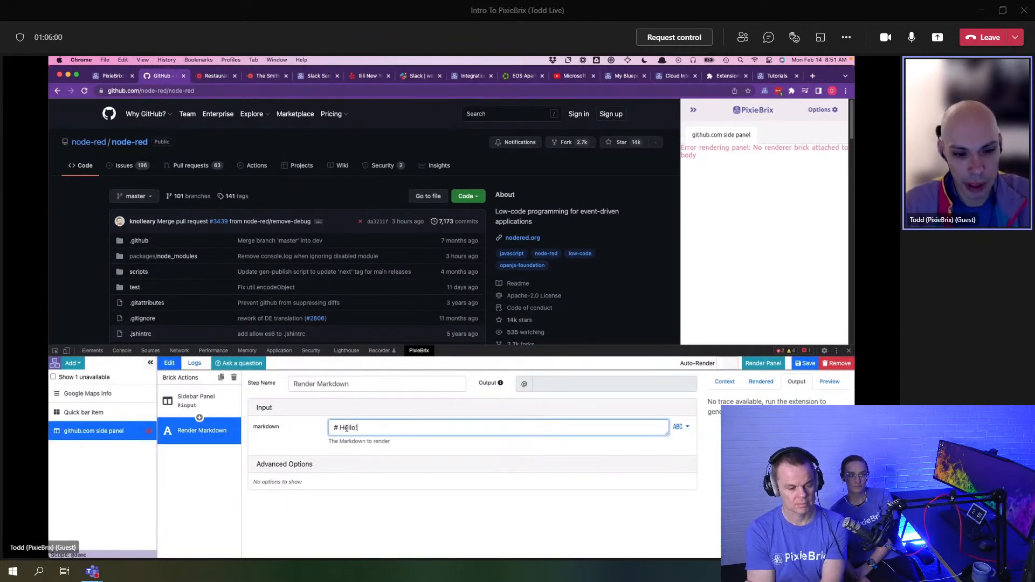
{"action": "left_click", "coordinate": [745, 362]}
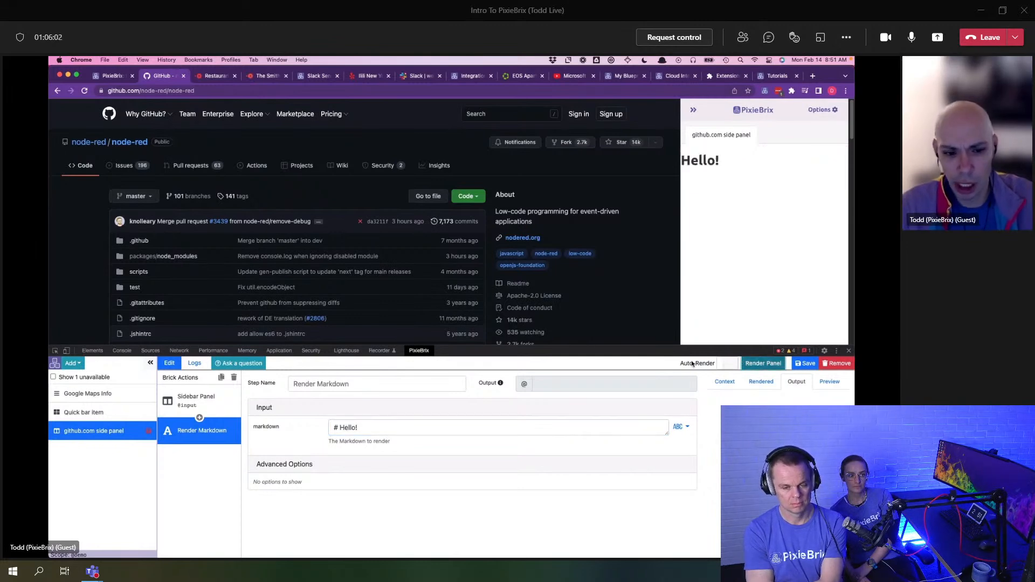
Step: Add the bullet items "list" and "another" below the Markdown heading and render the panel again
{"action": "left_click", "coordinate": [386, 427]}
{"action": "key", "text": "Return"}
{"action": "key", "text": "Return"}
{"action": "type", "text": "- list"}
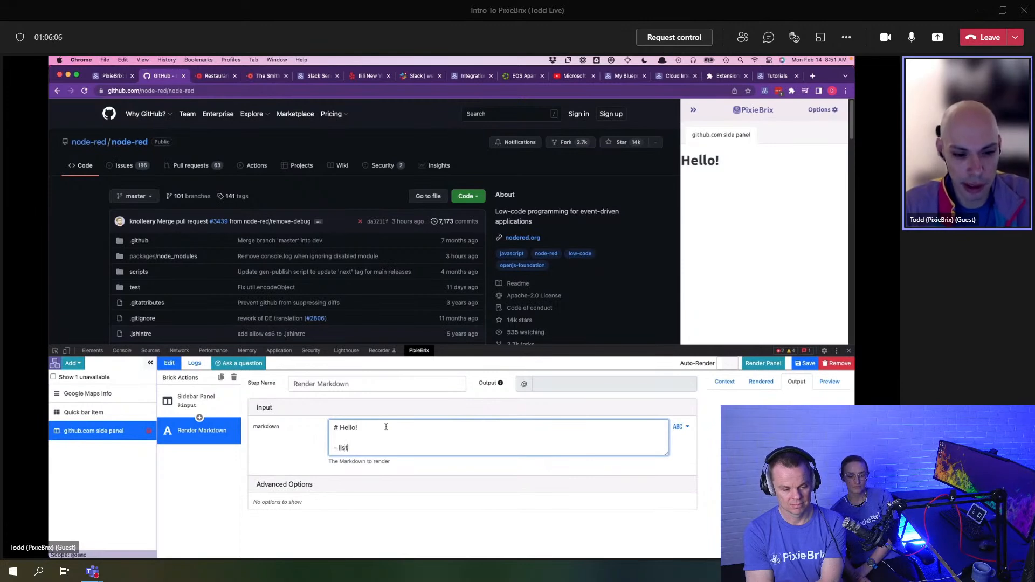
{"action": "key", "text": "Return"}
{"action": "type", "text": "- another"}
{"action": "left_click", "coordinate": [748, 364]}
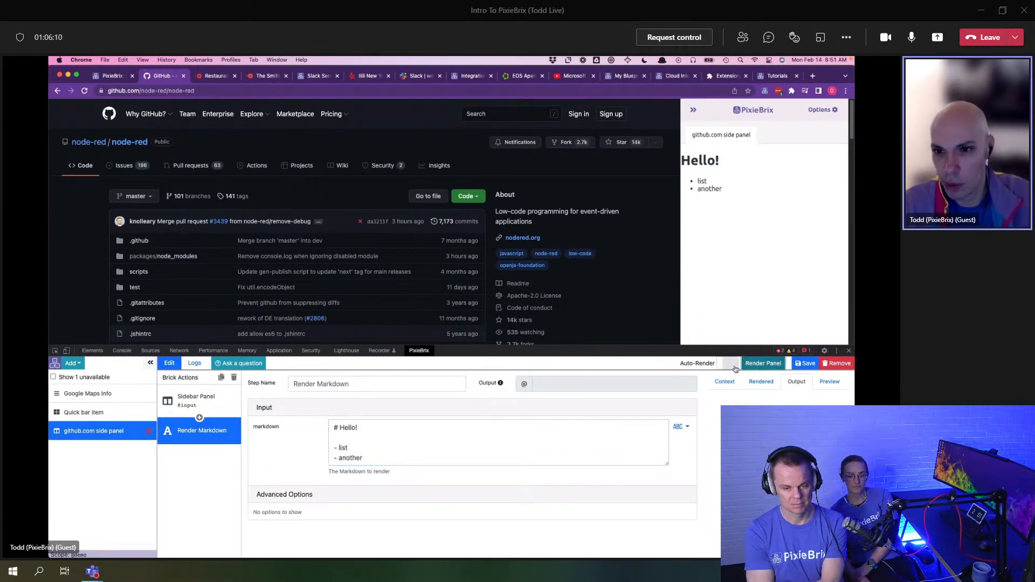
Step: Replace the Render Markdown brick in the sidebar panel with an IFrame brick
{"action": "left_click", "coordinate": [233, 378]}
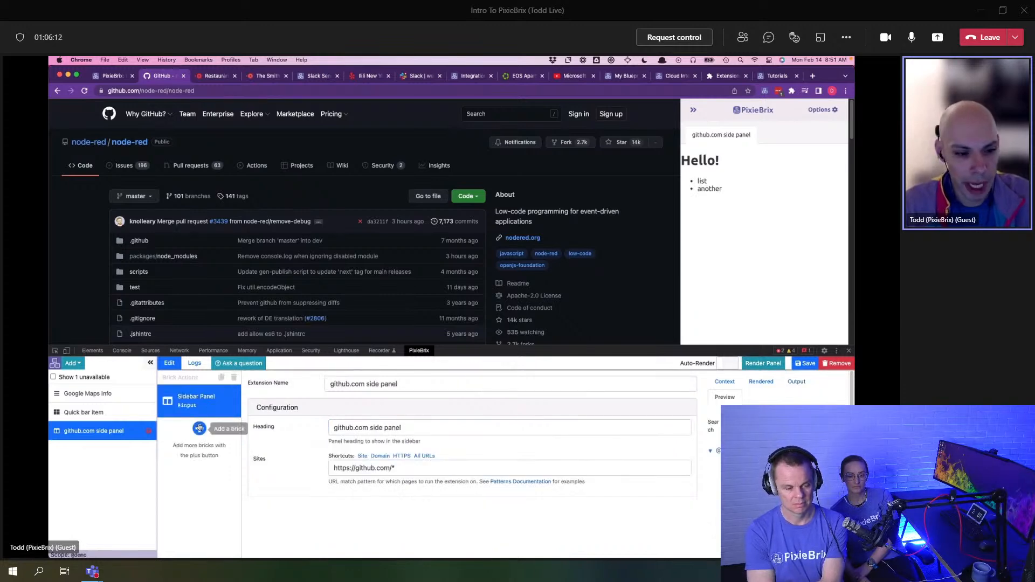
{"action": "left_click", "coordinate": [199, 428]}
{"action": "type", "text": "ifra"}
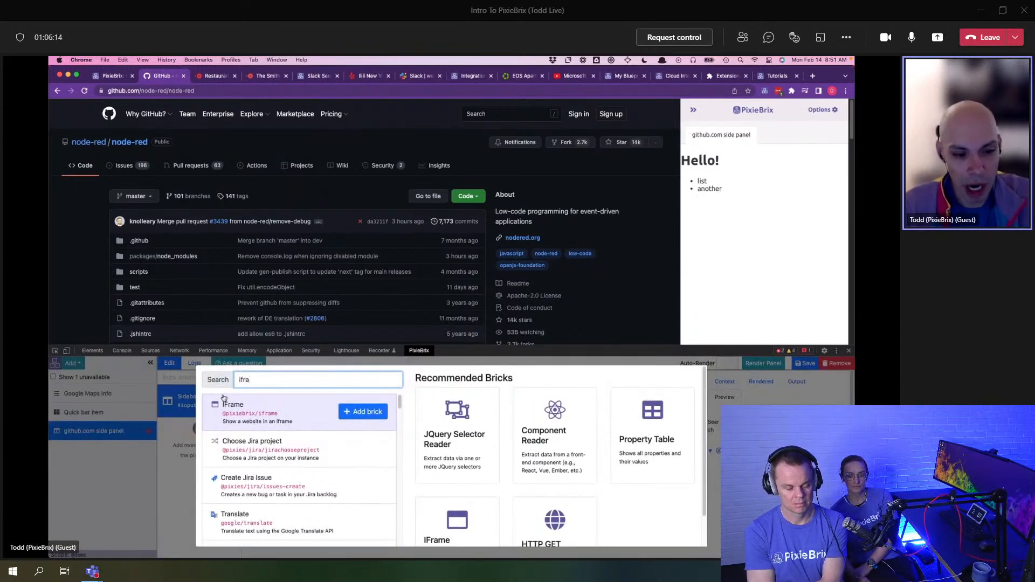
{"action": "left_click", "coordinate": [370, 415]}
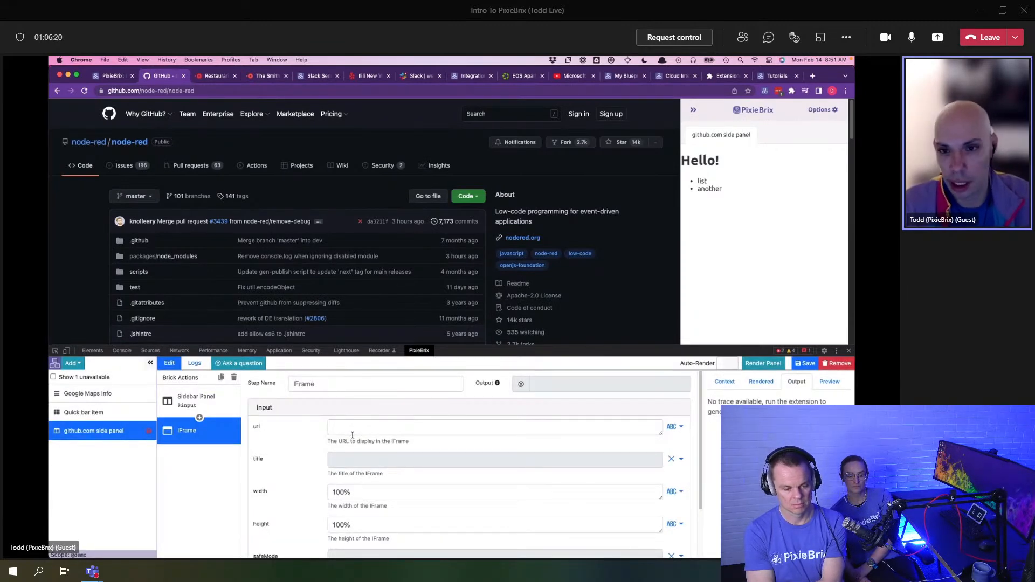
Step: Find the GitHub Status page in a new browser tab and copy its web address
{"action": "key", "text": "super+t"}
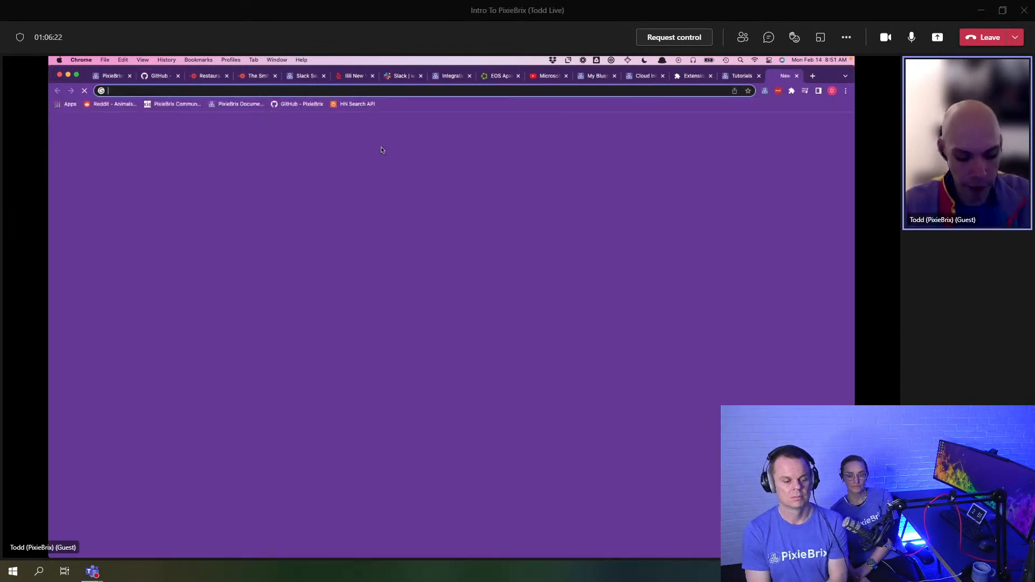
{"action": "type", "text": "github"}
{"action": "key", "text": "Down"}
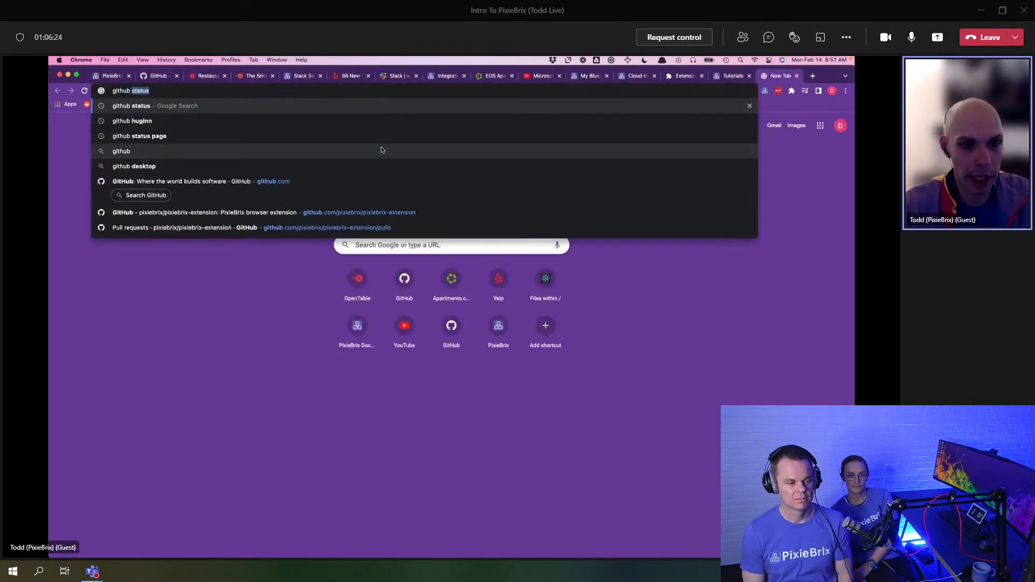
{"action": "key", "text": "Return"}
{"action": "left_click", "coordinate": [138, 187]}
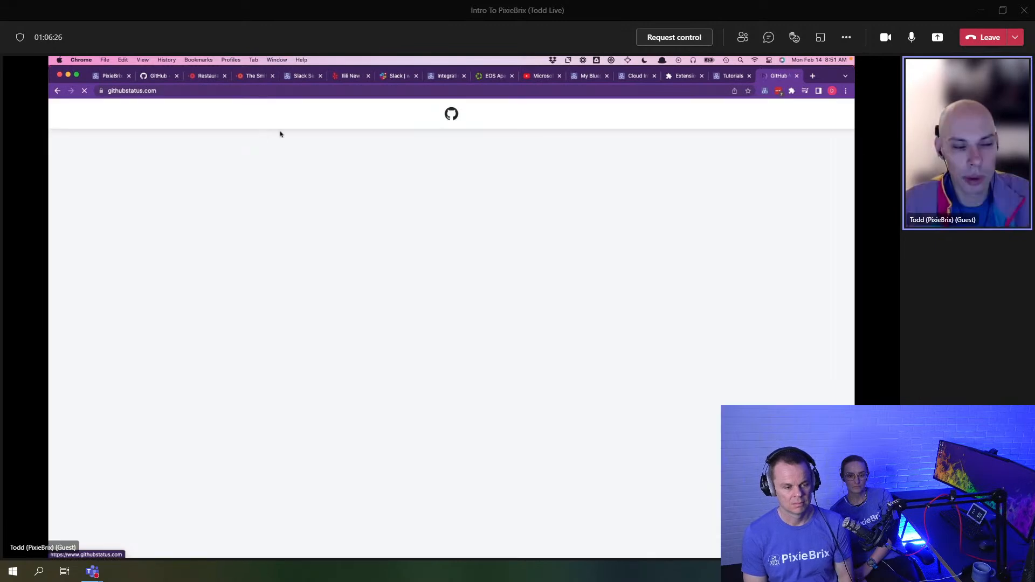
{"action": "left_click", "coordinate": [236, 91]}
{"action": "key", "text": "ctrl+c"}
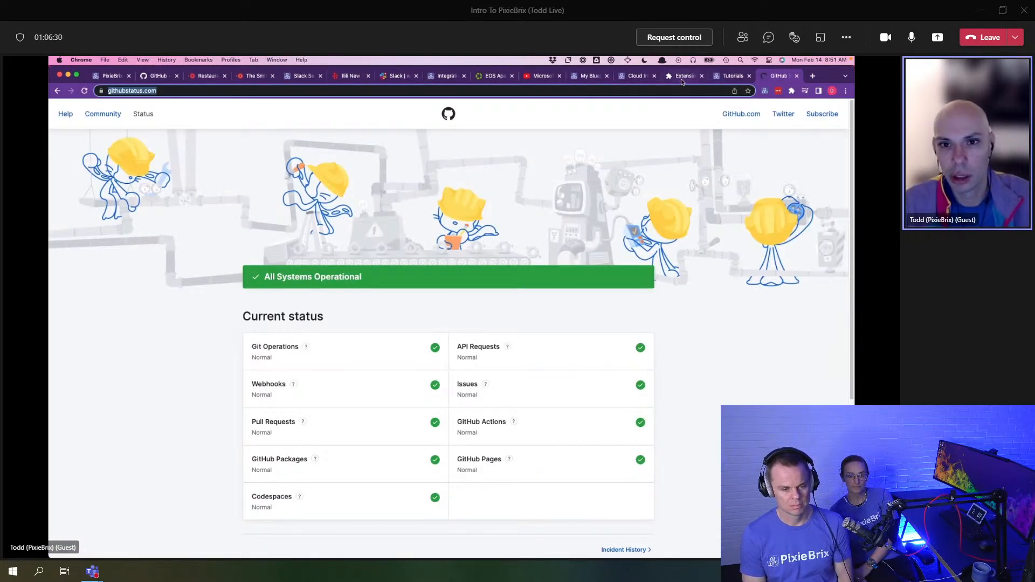
{"action": "left_click", "coordinate": [167, 79]}
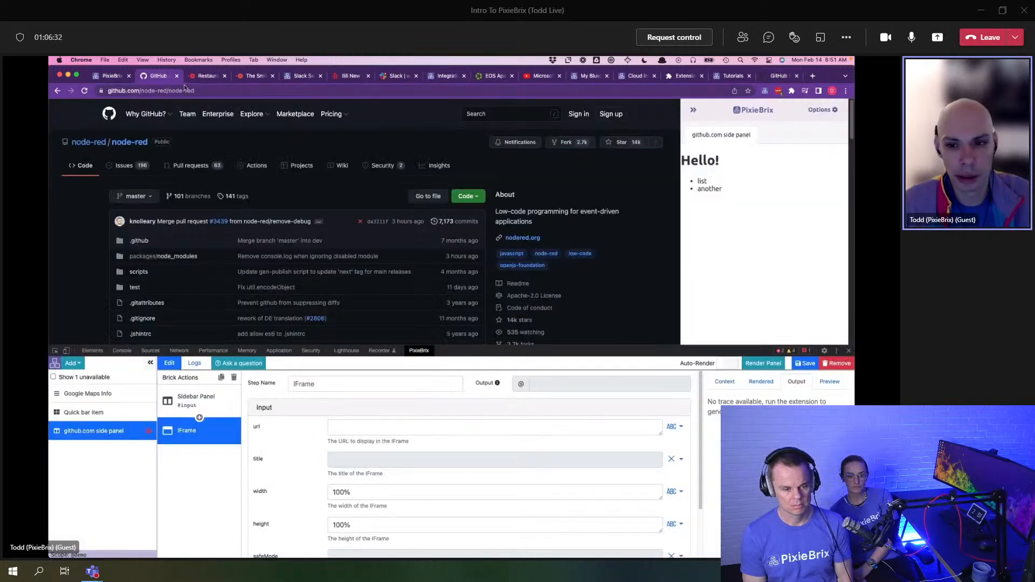
{"action": "left_click", "coordinate": [359, 427]}
{"action": "key", "text": "ctrl+v"}
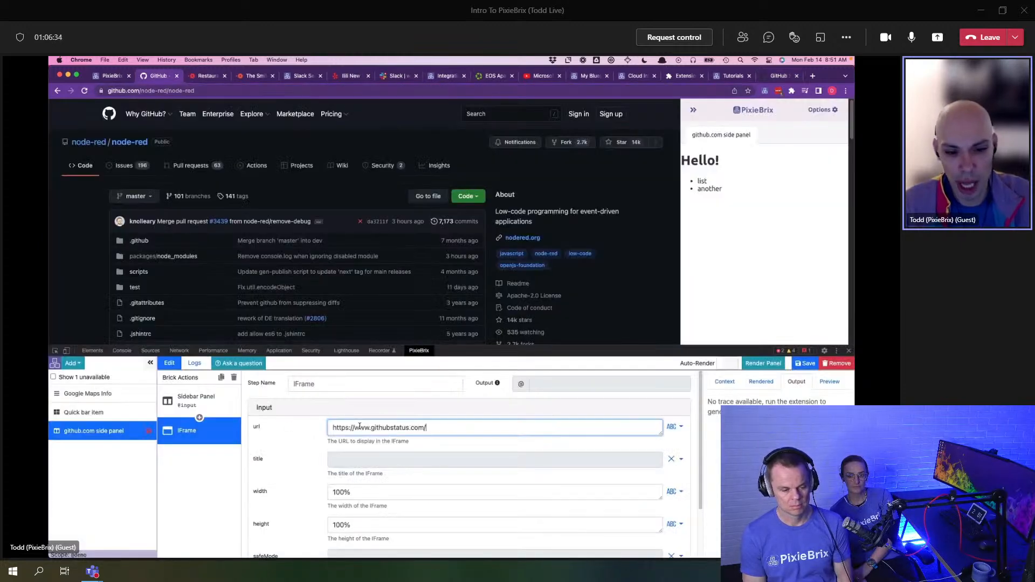
{"action": "left_click", "coordinate": [756, 368]}
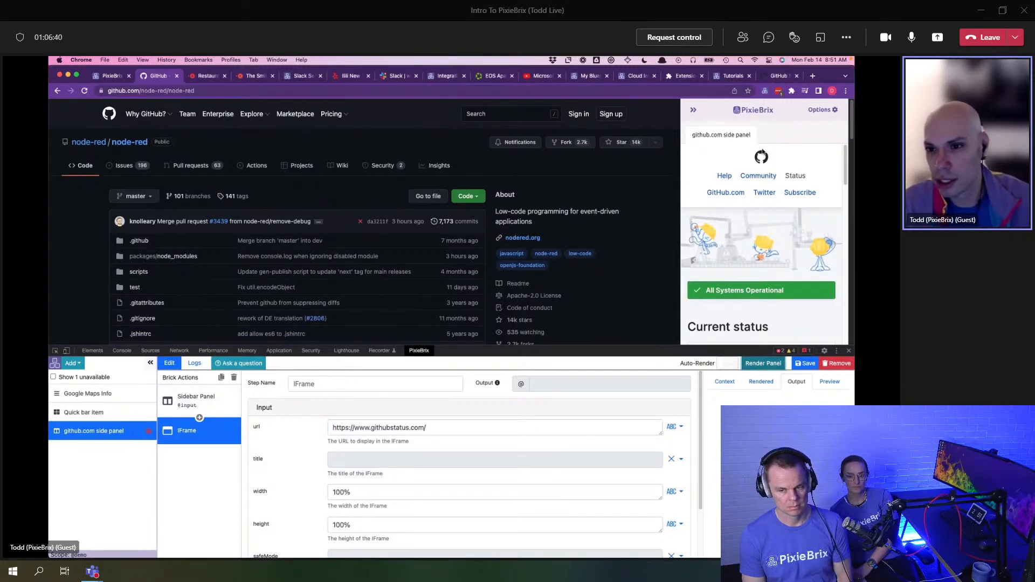
{"action": "scroll", "coordinate": [766, 247], "scroll_direction": "down", "scroll_amount": 2}
{"action": "scroll", "coordinate": [764, 245], "scroll_direction": "down", "scroll_amount": 3}
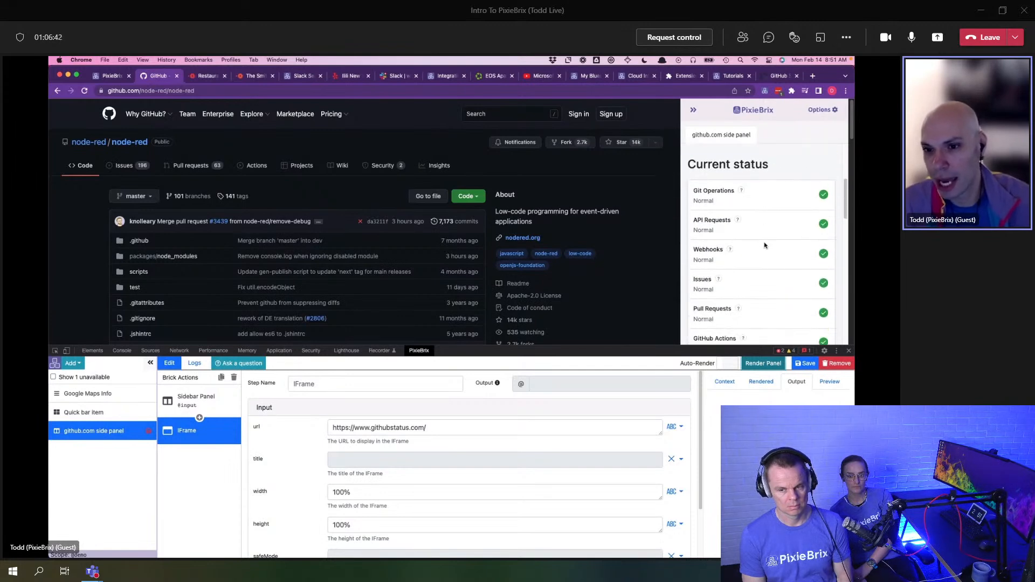
{"action": "scroll", "coordinate": [765, 235], "scroll_direction": "down", "scroll_amount": 3}
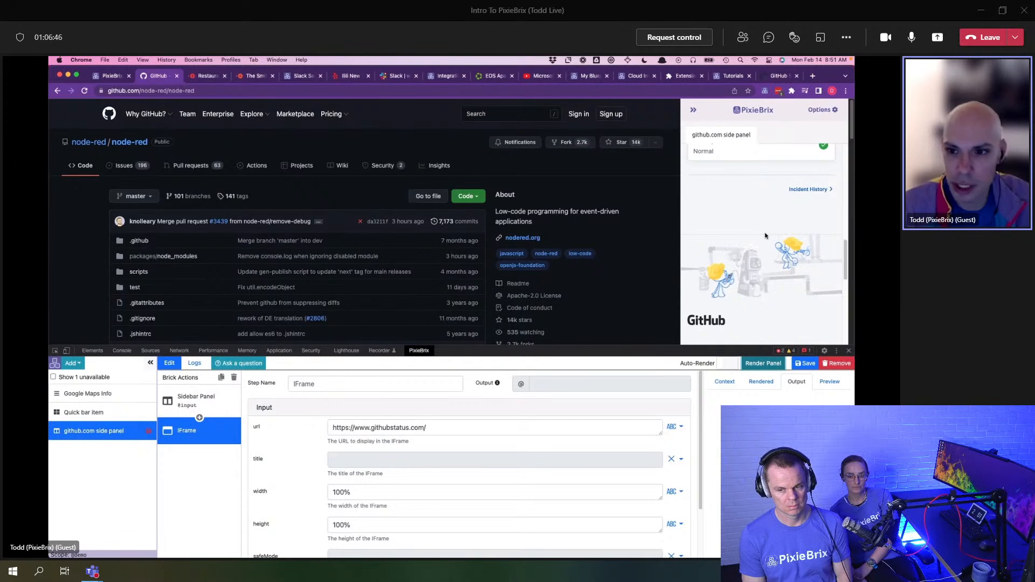
{"action": "scroll", "coordinate": [765, 236], "scroll_direction": "up", "scroll_amount": 2}
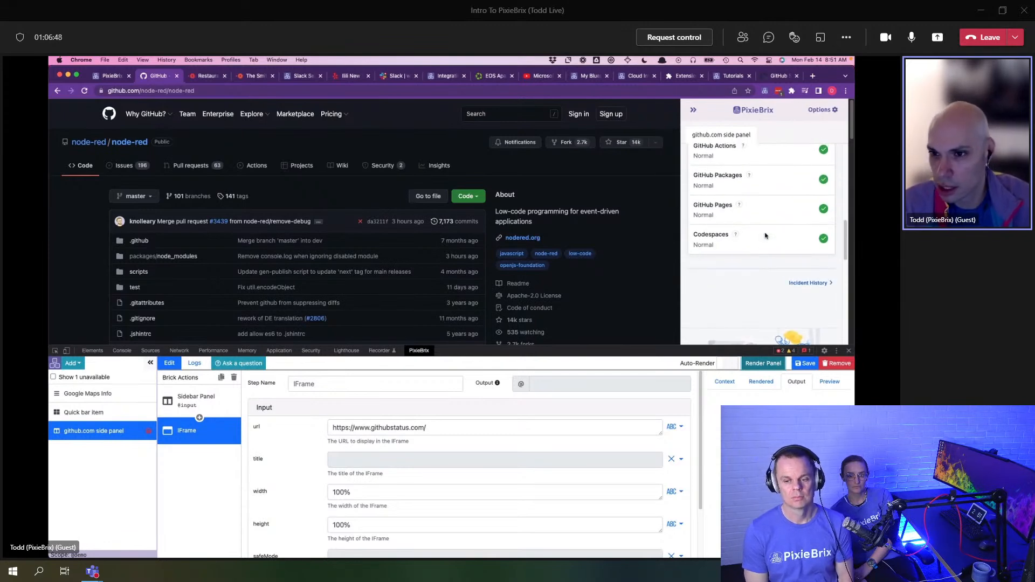
{"action": "scroll", "coordinate": [765, 236], "scroll_direction": "up", "scroll_amount": 4}
{"action": "scroll", "coordinate": [765, 236], "scroll_direction": "up", "scroll_amount": 3}
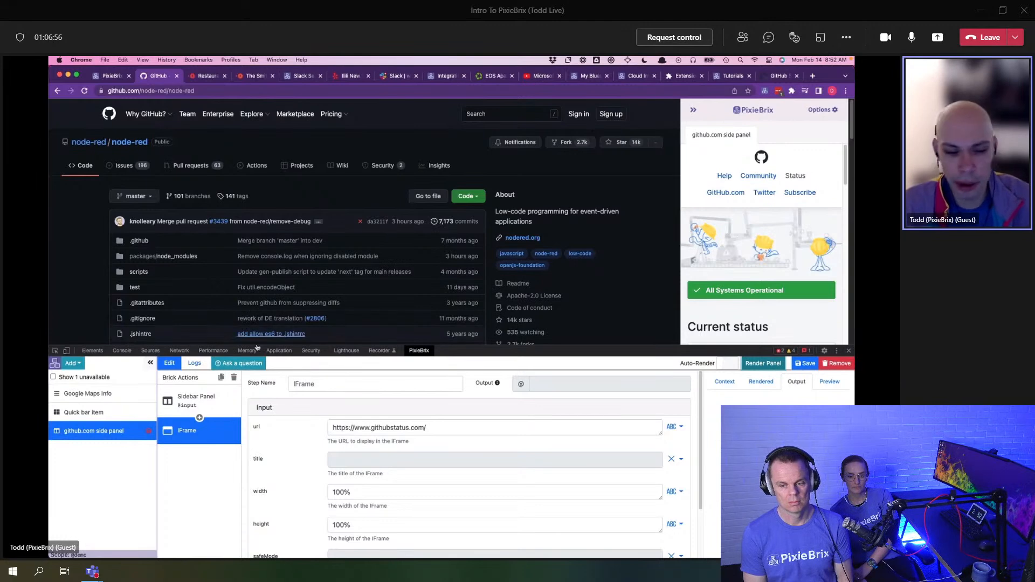
Step: Replace the IFrame brick in the sidebar panel with a Render Document brick and render the panel
{"action": "left_click", "coordinate": [233, 380]}
{"action": "left_click", "coordinate": [199, 420]}
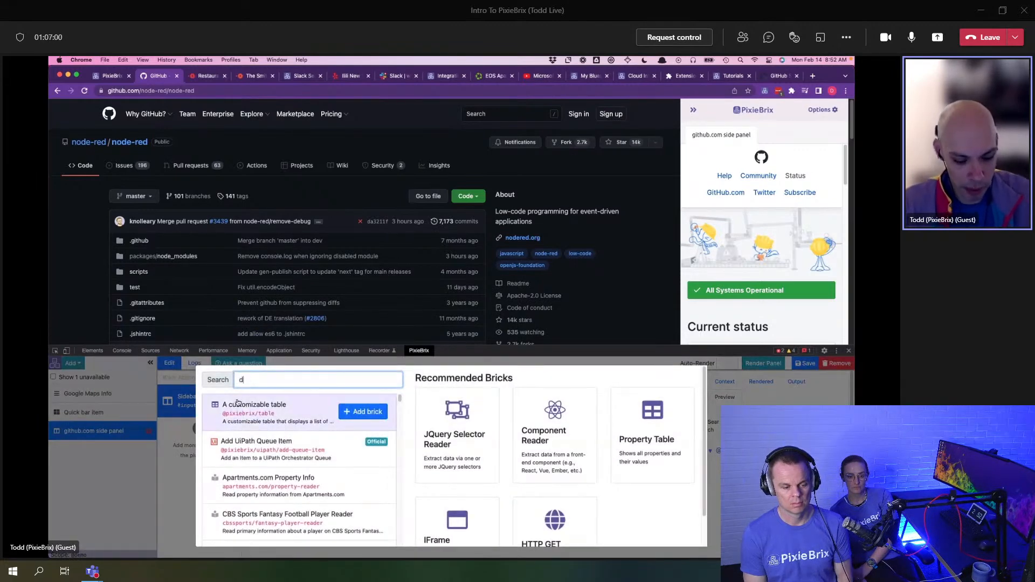
{"action": "type", "text": "docu"}
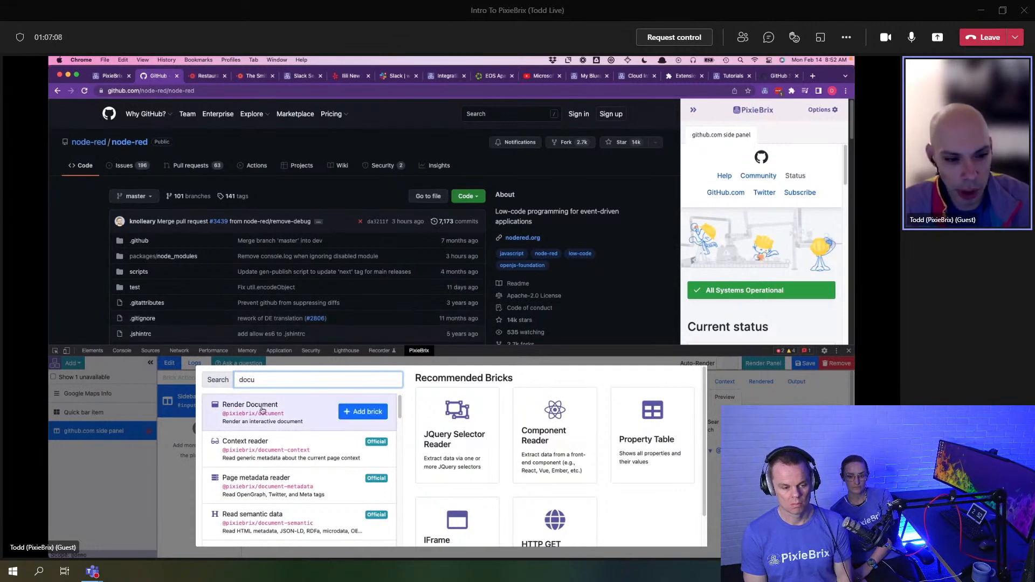
{"action": "left_click", "coordinate": [302, 407]}
{"action": "left_click", "coordinate": [354, 413]}
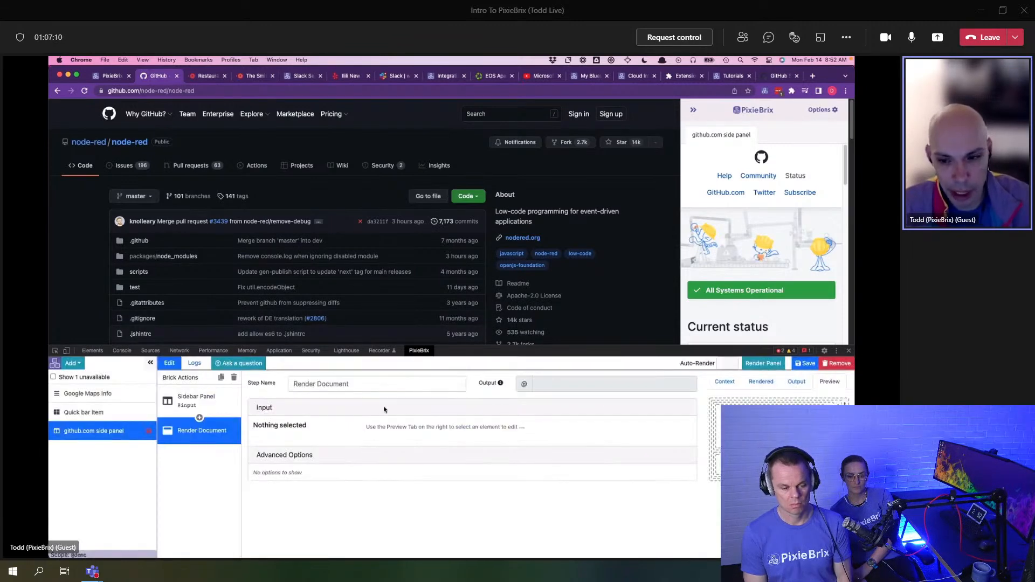
{"action": "left_click", "coordinate": [749, 365]}
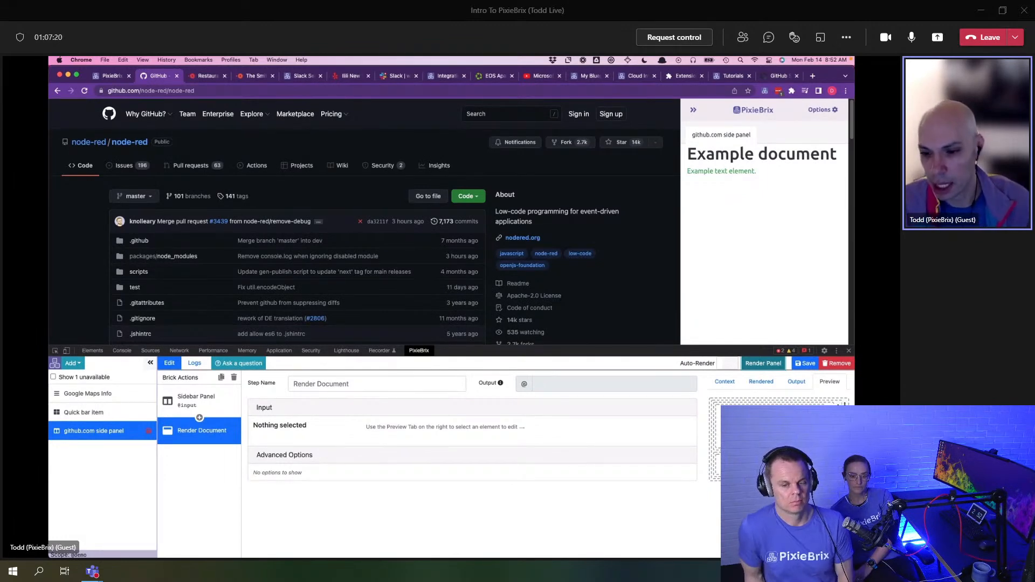
Step: Remove the "Example text element." text from the Render Document brick
{"action": "left_click", "coordinate": [717, 447]}
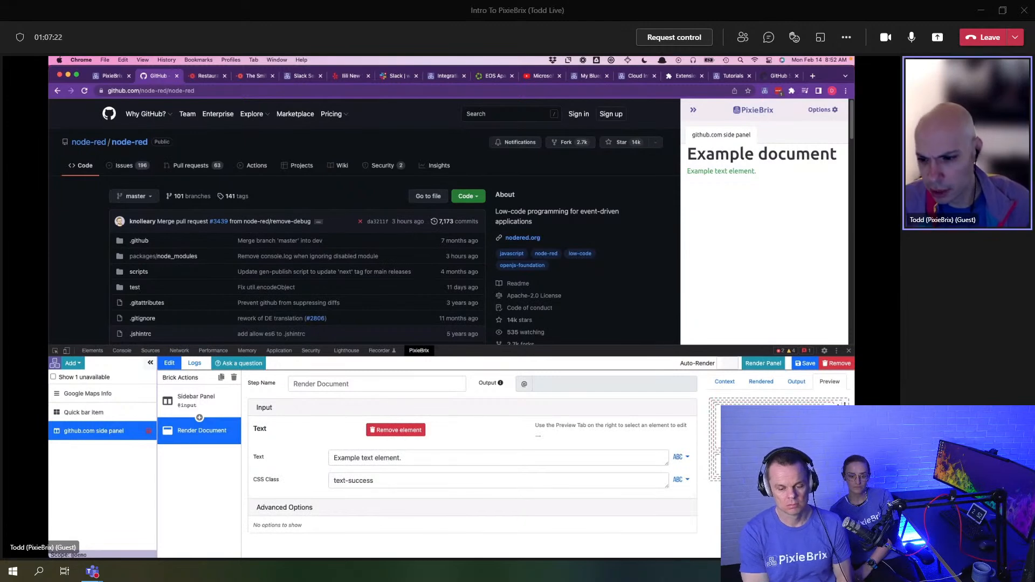
{"action": "scroll", "coordinate": [777, 431], "scroll_direction": "down", "scroll_amount": 1}
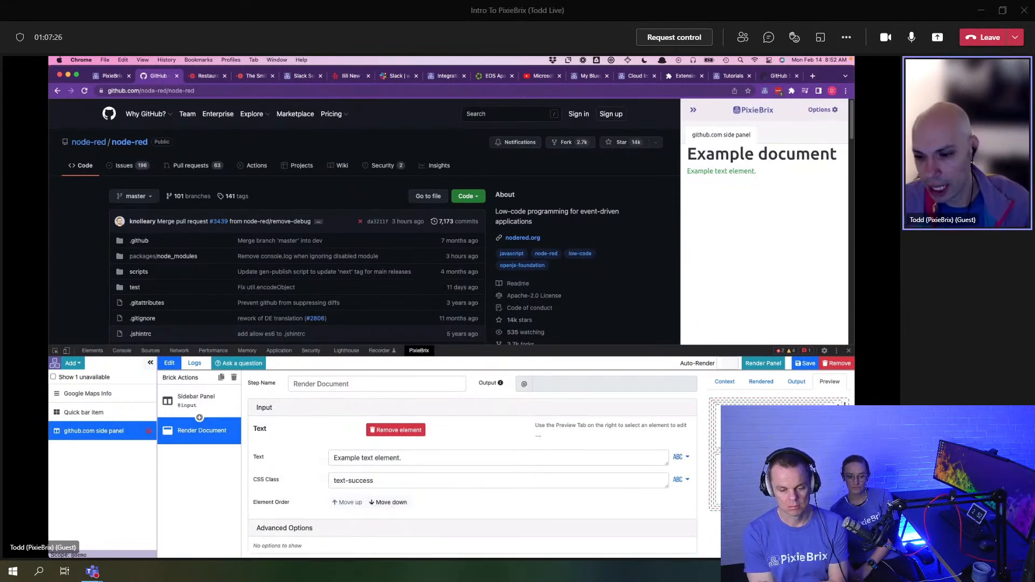
{"action": "left_click", "coordinate": [410, 431]}
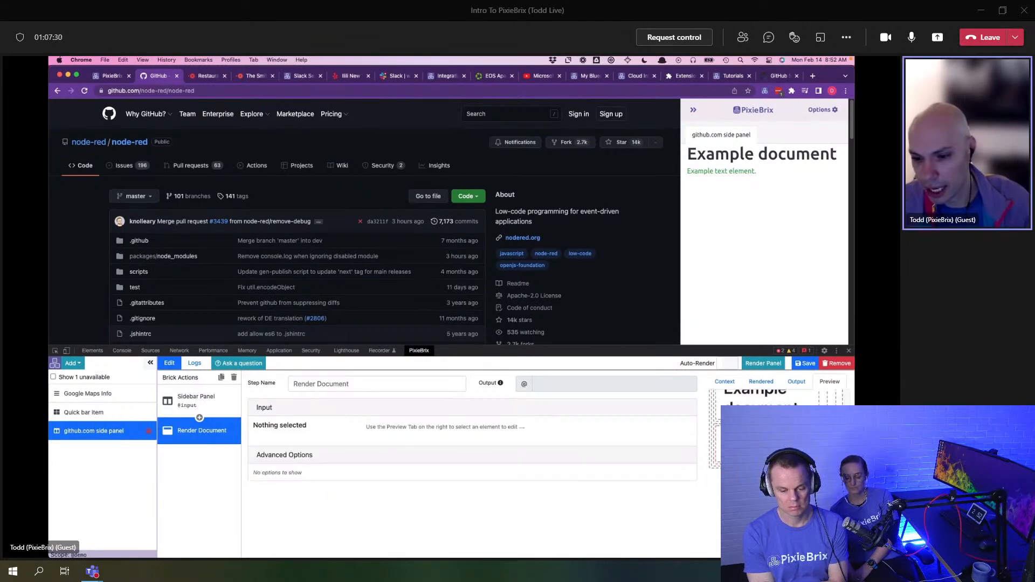
Step: Fill the document's Markdown block with the bullet items "list" and "another one" and render the panel
{"action": "left_click", "coordinate": [777, 472]}
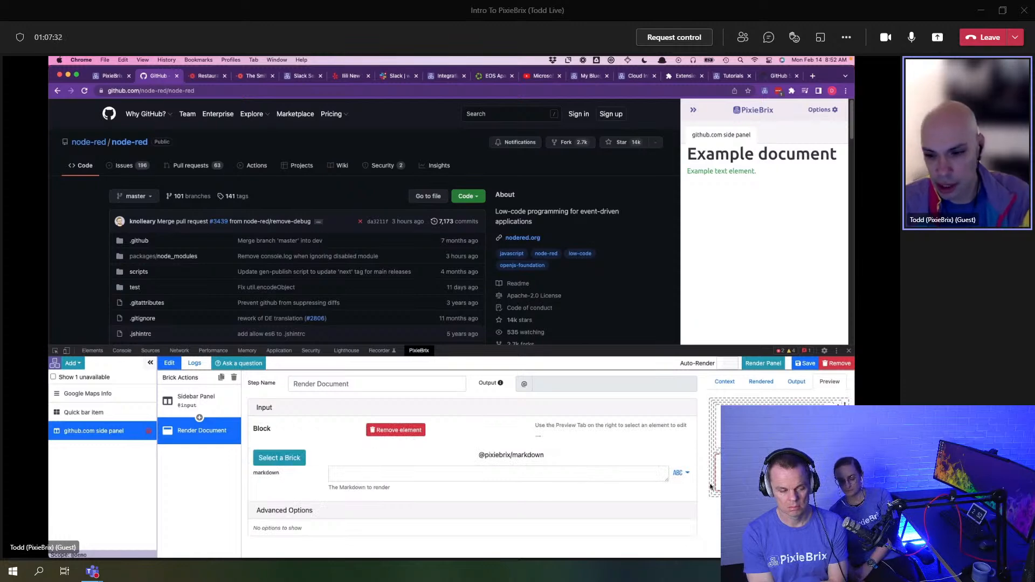
{"action": "left_click", "coordinate": [348, 474]}
{"action": "type", "text": "- list"}
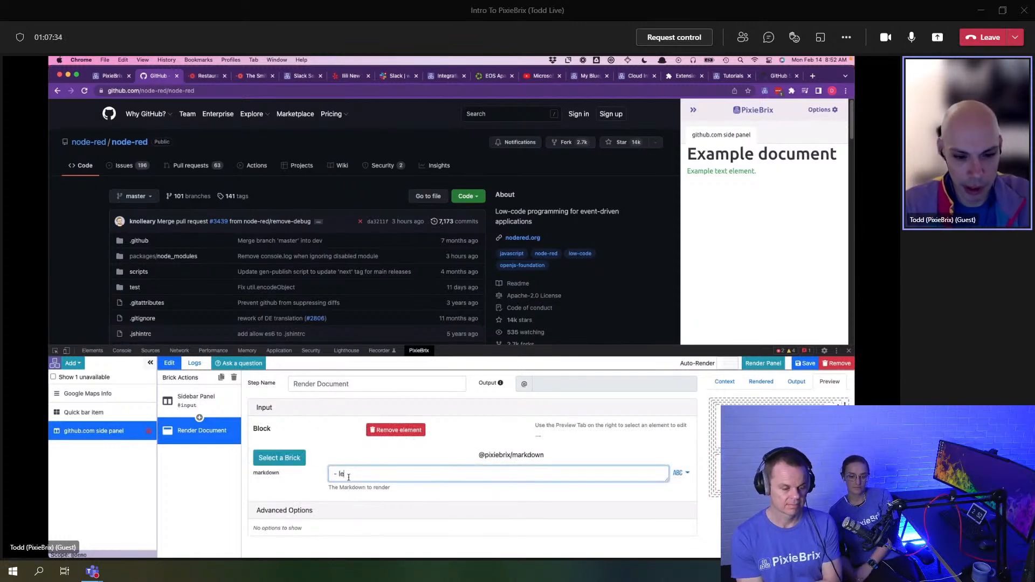
{"action": "key", "text": "Return"}
{"action": "type", "text": "- another one"}
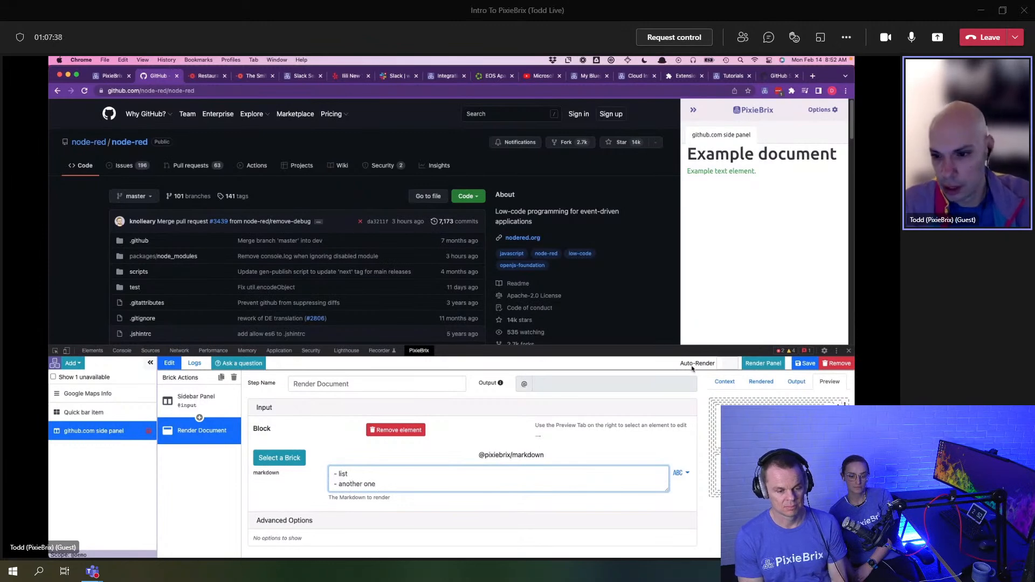
{"action": "left_click", "coordinate": [762, 363]}
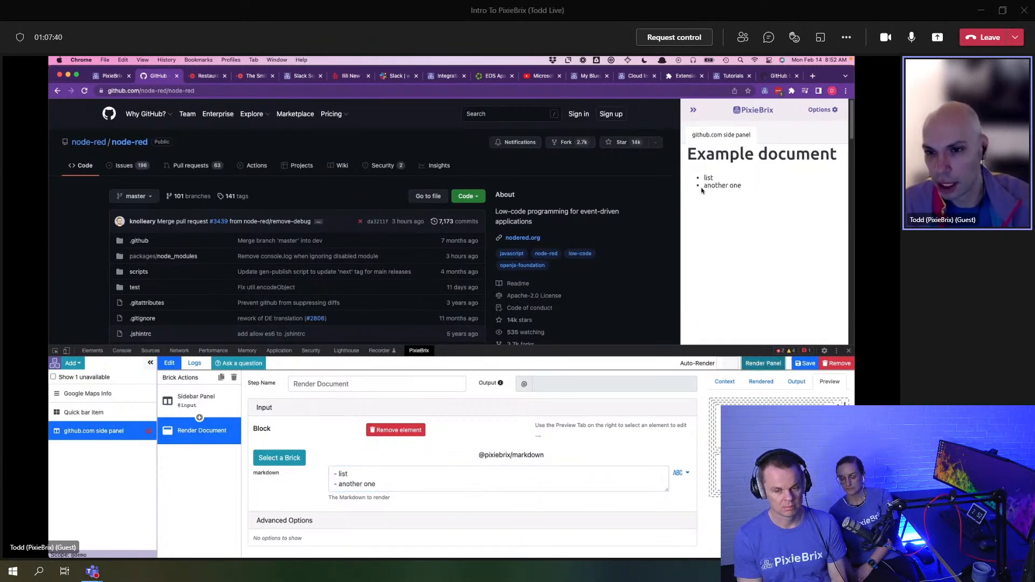
Step: Switch the document block's brick from Markdown to IFrame
{"action": "left_click", "coordinate": [280, 458]}
{"action": "type", "text": "ifr"}
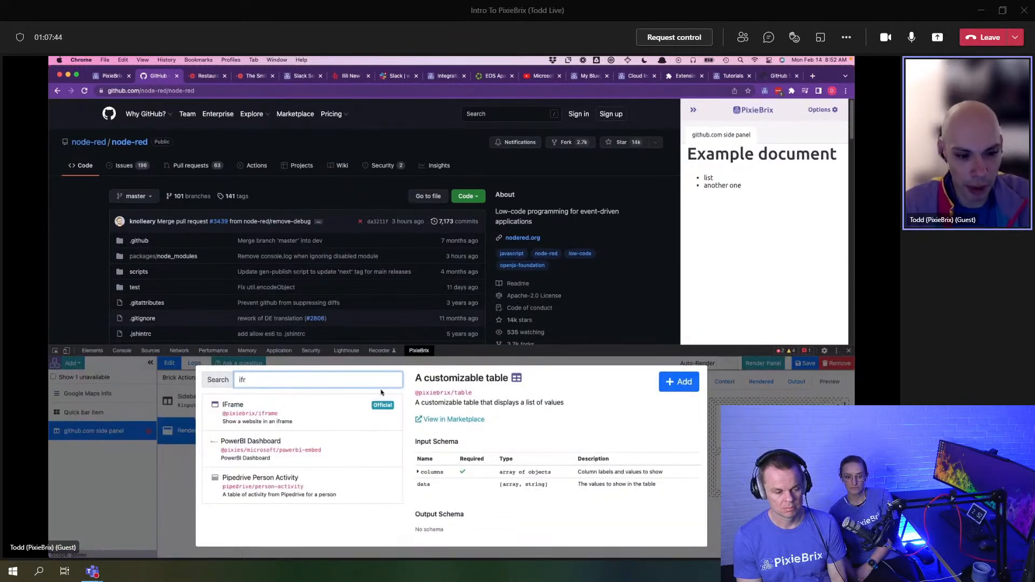
{"action": "mouse_move", "coordinate": [381, 411]}
{"action": "mouse_move", "coordinate": [276, 461]}
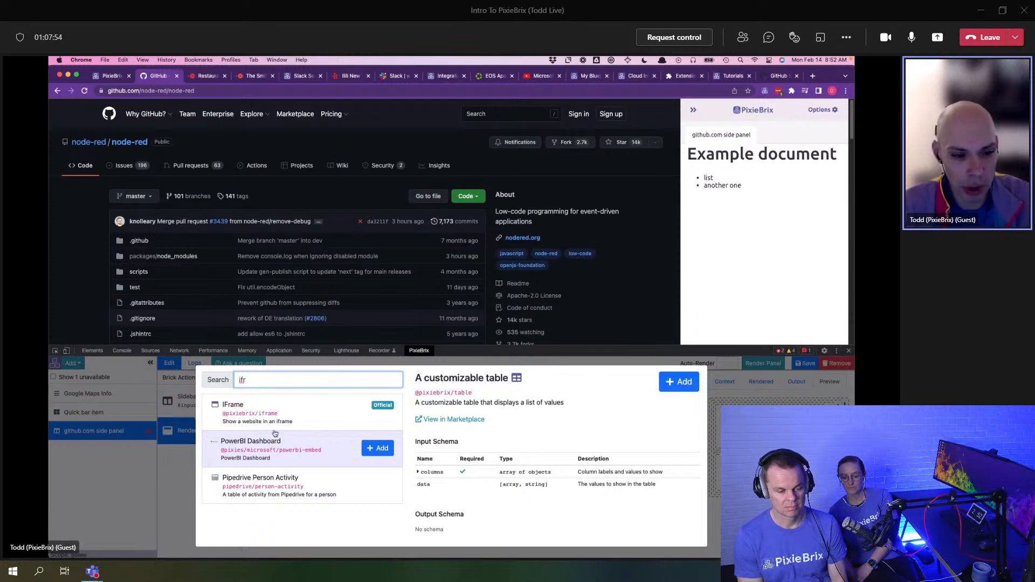
{"action": "left_click", "coordinate": [384, 414]}
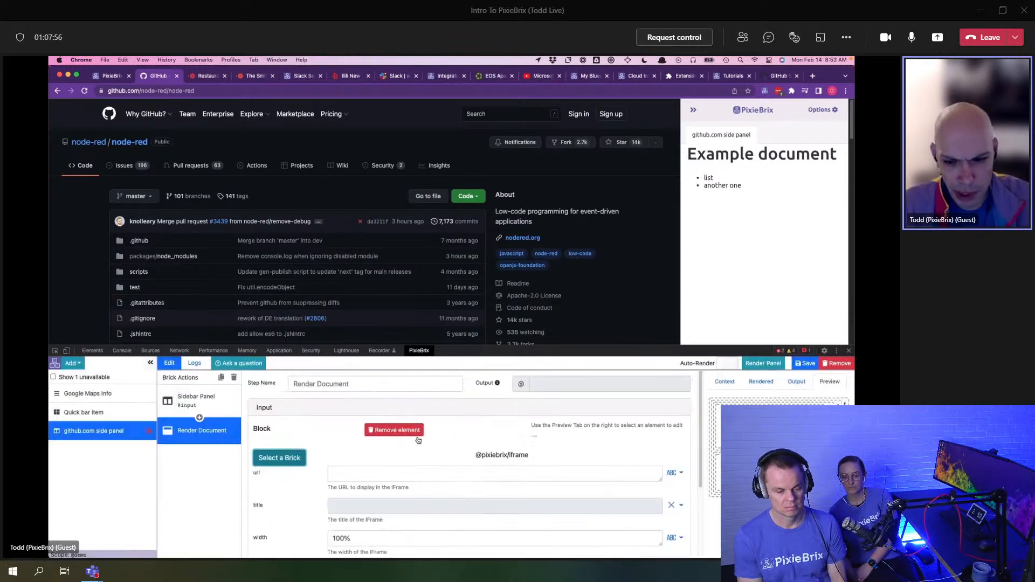
{"action": "left_click", "coordinate": [777, 78]}
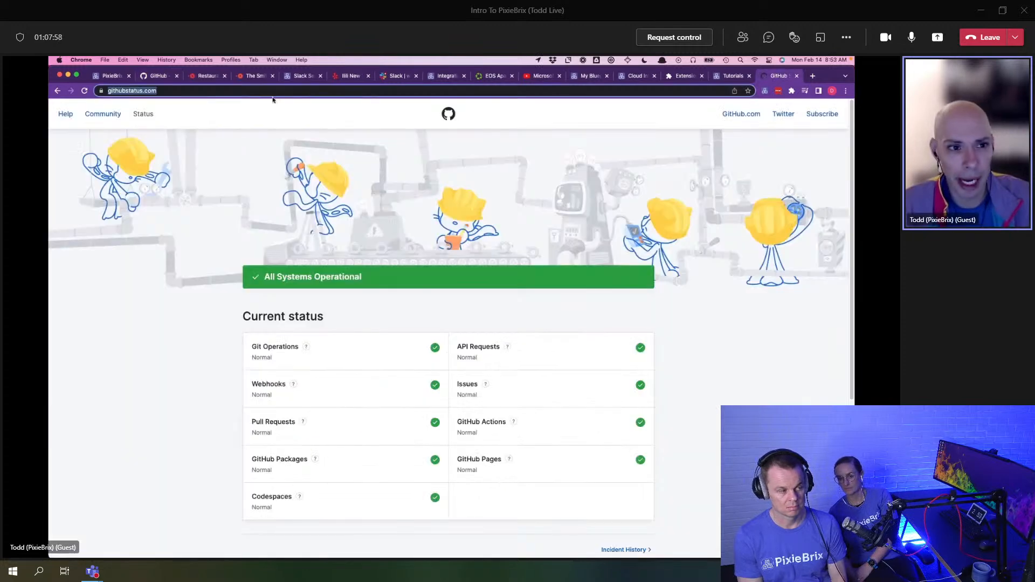
{"action": "key", "text": "super+l"}
{"action": "key", "text": "super+c"}
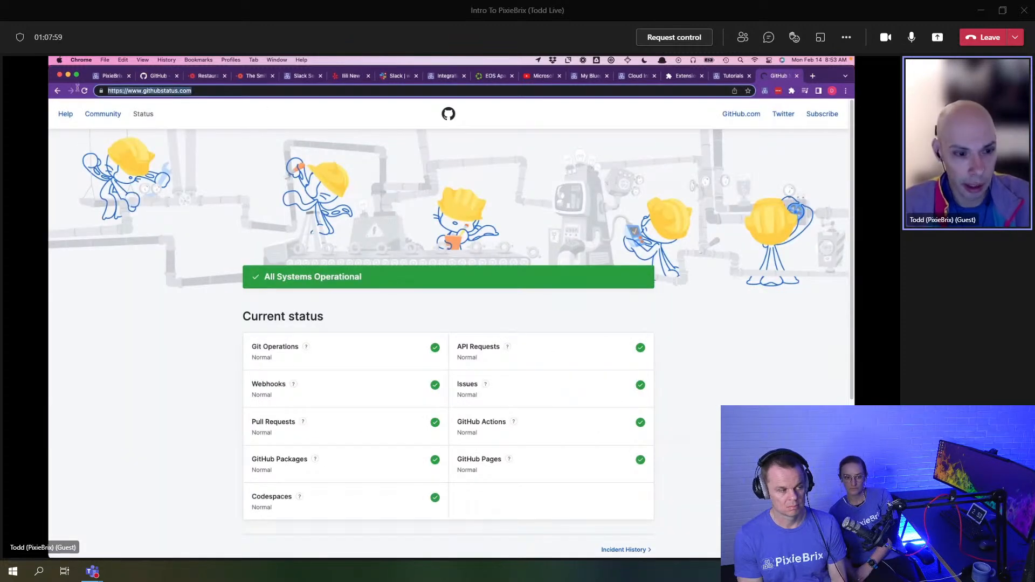
{"action": "left_click", "coordinate": [159, 75]}
{"action": "left_click", "coordinate": [366, 475]}
{"action": "key", "text": "super+v"}
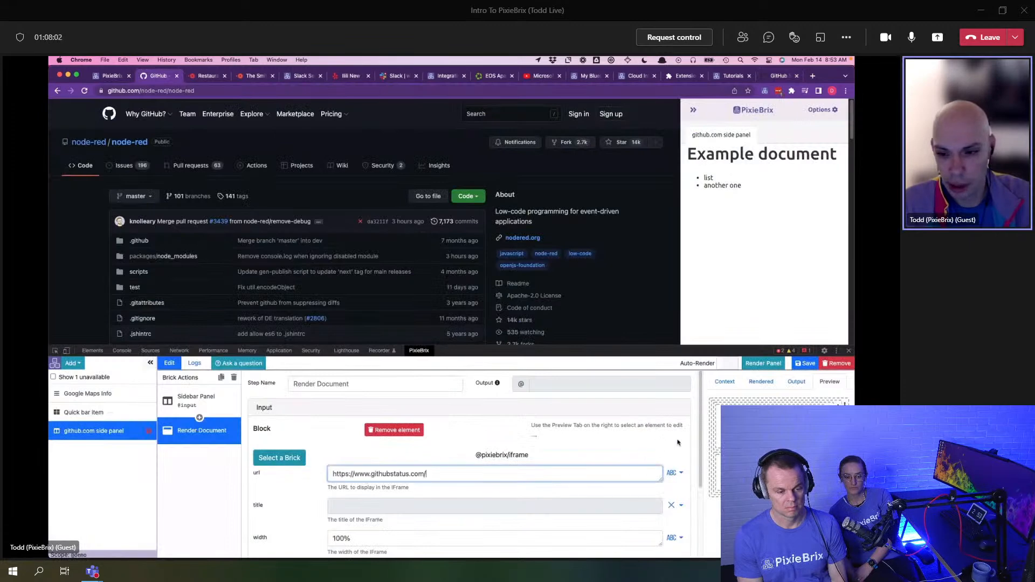
{"action": "left_click", "coordinate": [768, 365]}
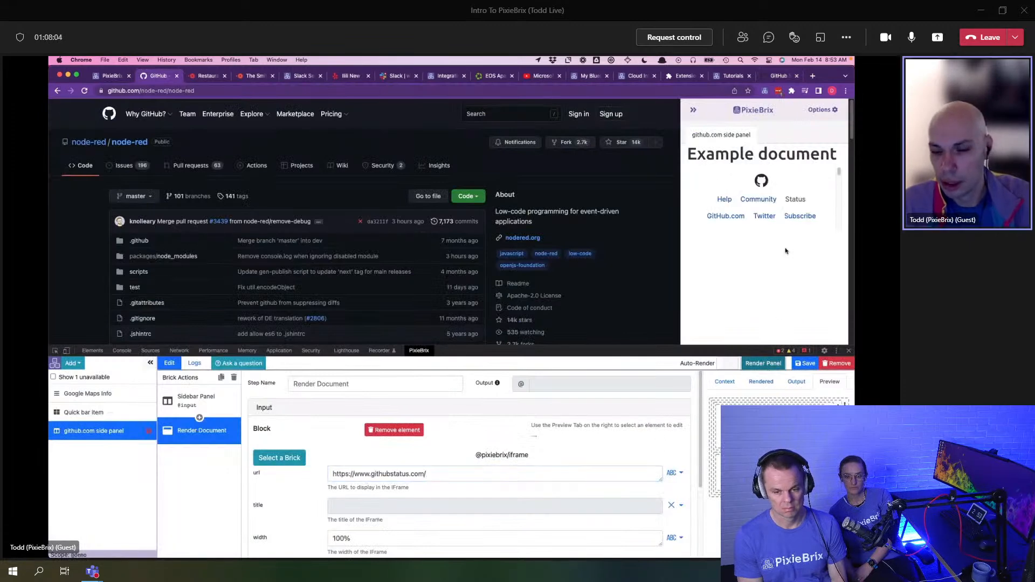
Step: Examine the status page embedded below the document heading and the IFrame block's width, height and safeMode settings
{"action": "scroll", "coordinate": [785, 212], "scroll_direction": "down", "scroll_amount": 3}
{"action": "scroll", "coordinate": [785, 212], "scroll_direction": "up", "scroll_amount": 5}
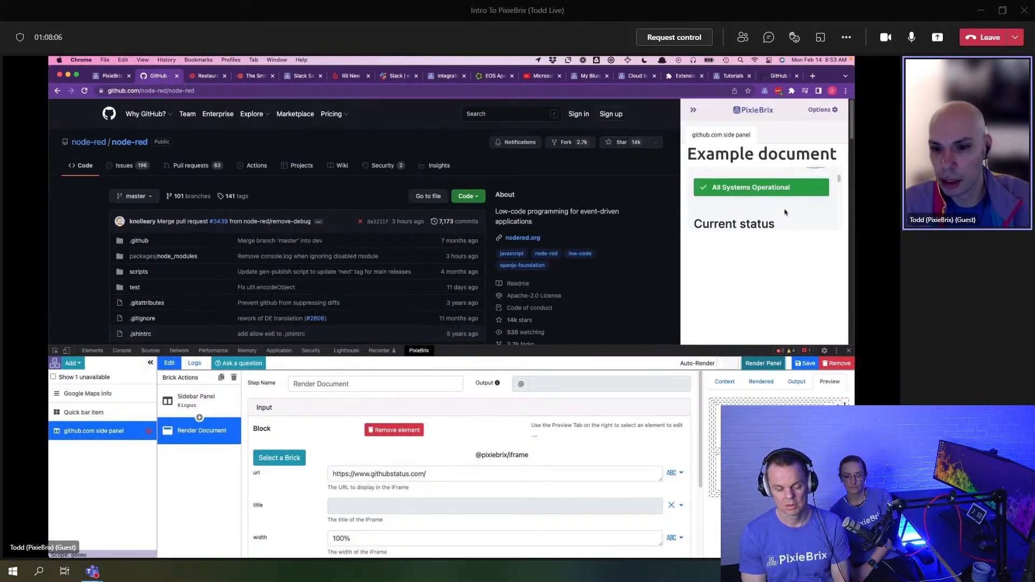
{"action": "scroll", "coordinate": [353, 460], "scroll_direction": "down", "scroll_amount": 3}
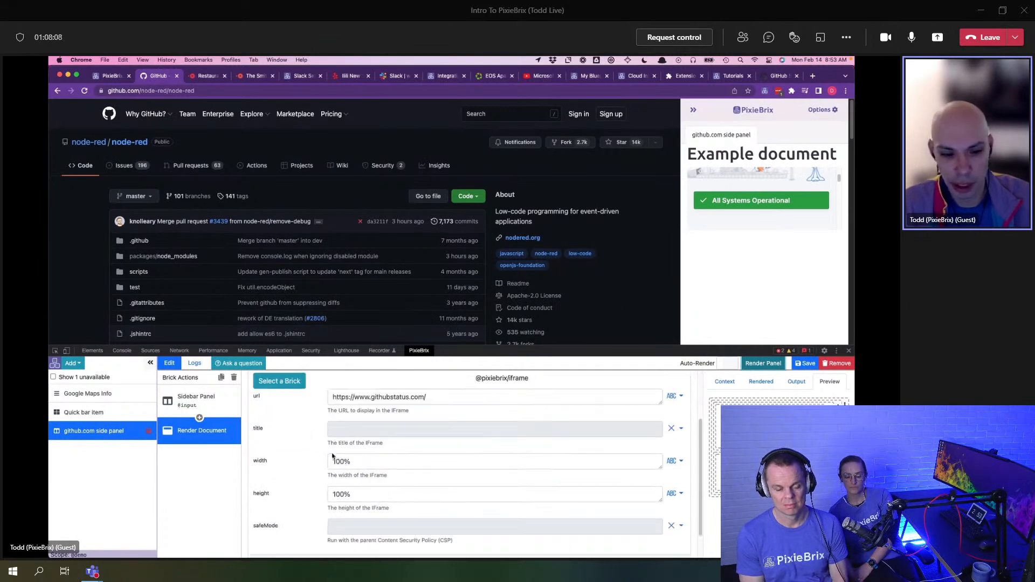
{"action": "scroll", "coordinate": [711, 199], "scroll_direction": "down", "scroll_amount": 5}
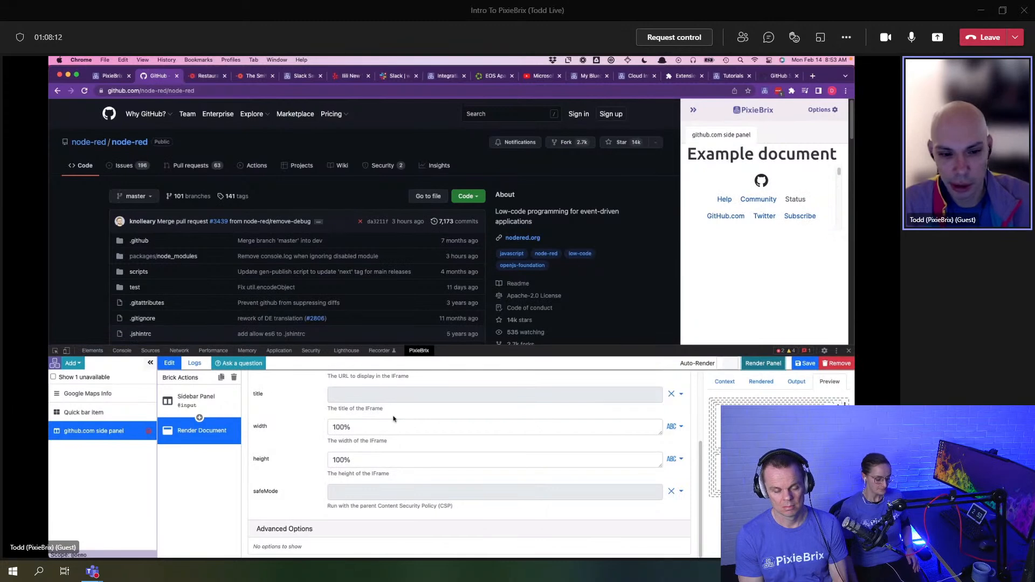
{"action": "scroll", "coordinate": [382, 426], "scroll_direction": "up", "scroll_amount": 3}
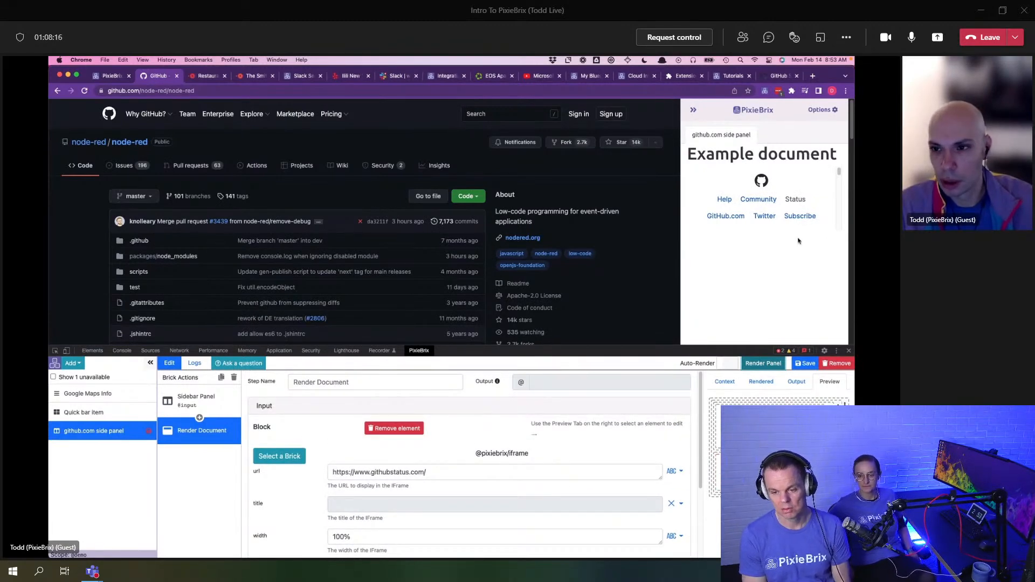
{"action": "left_click", "coordinate": [783, 198]}
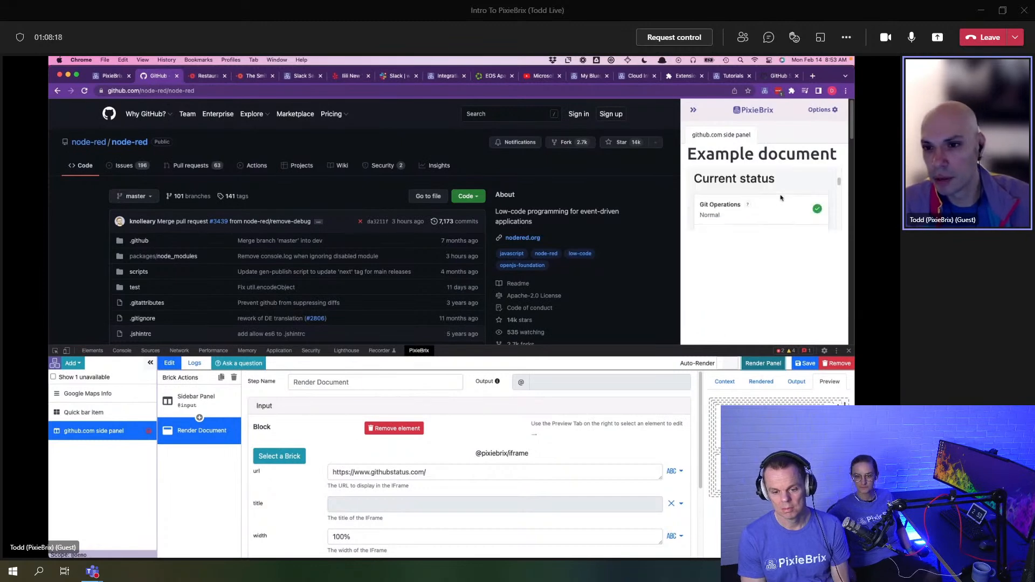
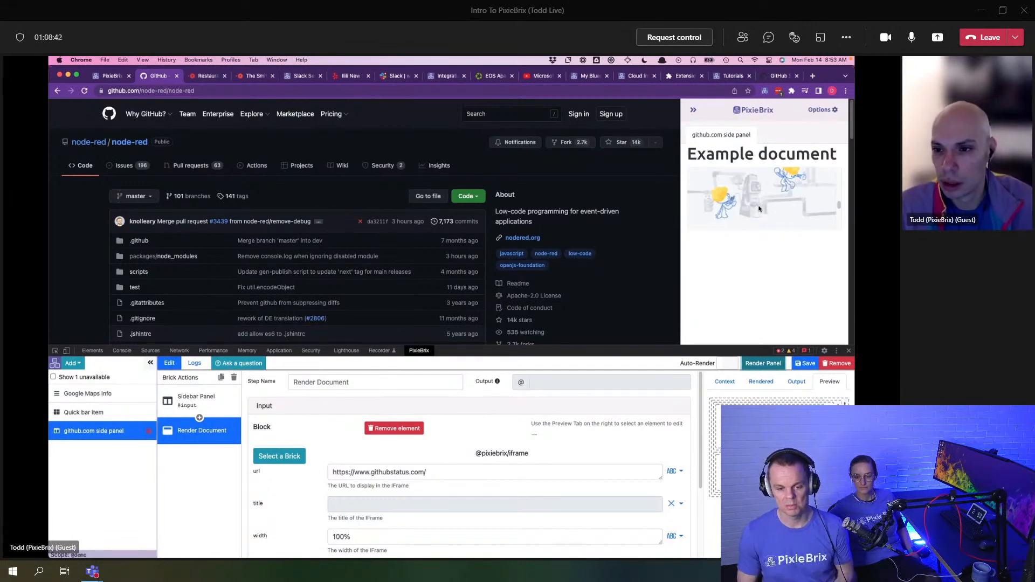
{"action": "scroll", "coordinate": [759, 209], "scroll_direction": "up", "scroll_amount": 3}
{"action": "scroll", "coordinate": [759, 209], "scroll_direction": "up", "scroll_amount": 2}
{"action": "scroll", "coordinate": [759, 209], "scroll_direction": "up", "scroll_amount": 2}
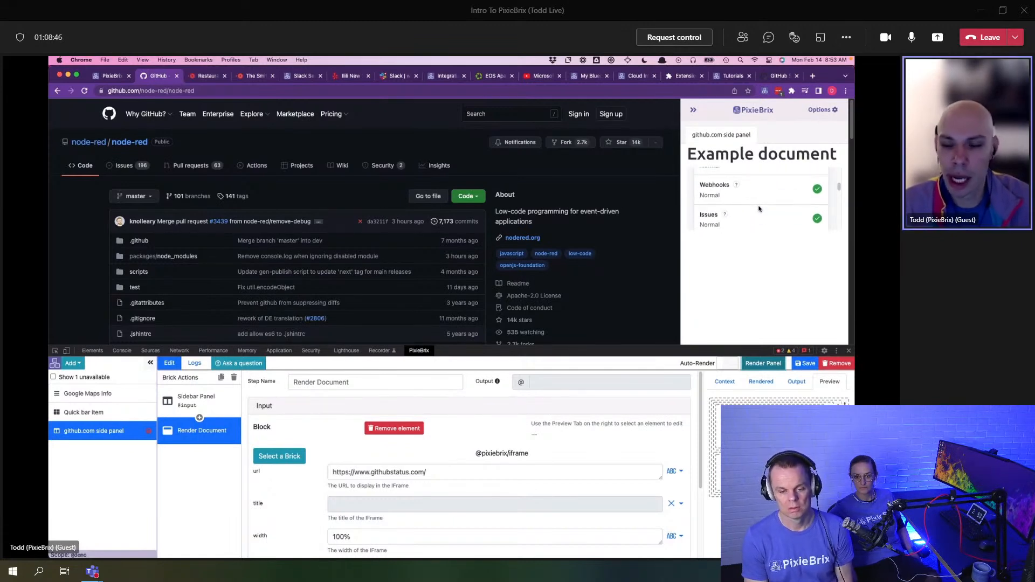
{"action": "scroll", "coordinate": [758, 208], "scroll_direction": "up", "scroll_amount": 2}
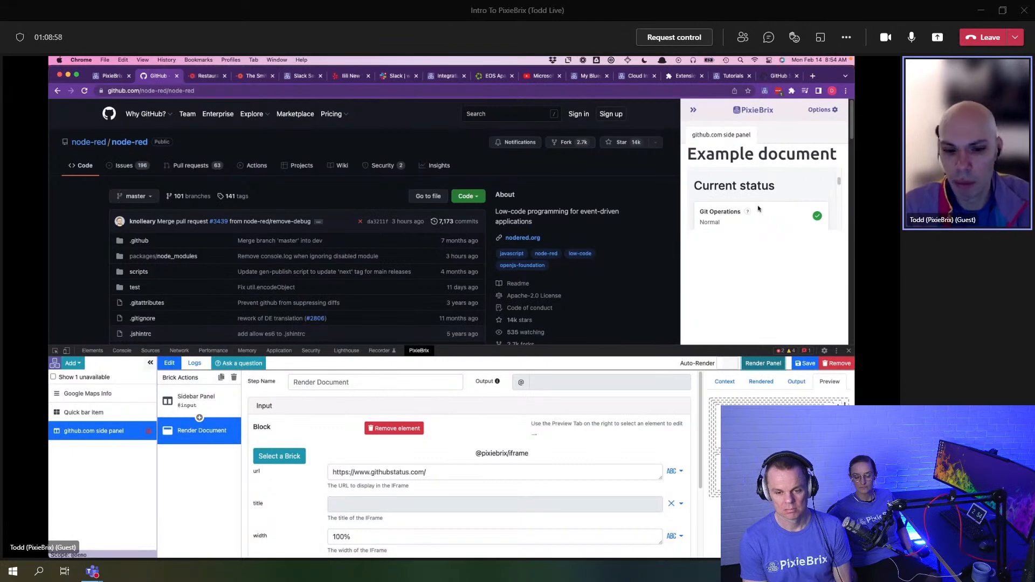
Step: Remove the IFrame block from the document and open the Sidebar Panel's configuration
{"action": "left_click", "coordinate": [450, 473]}
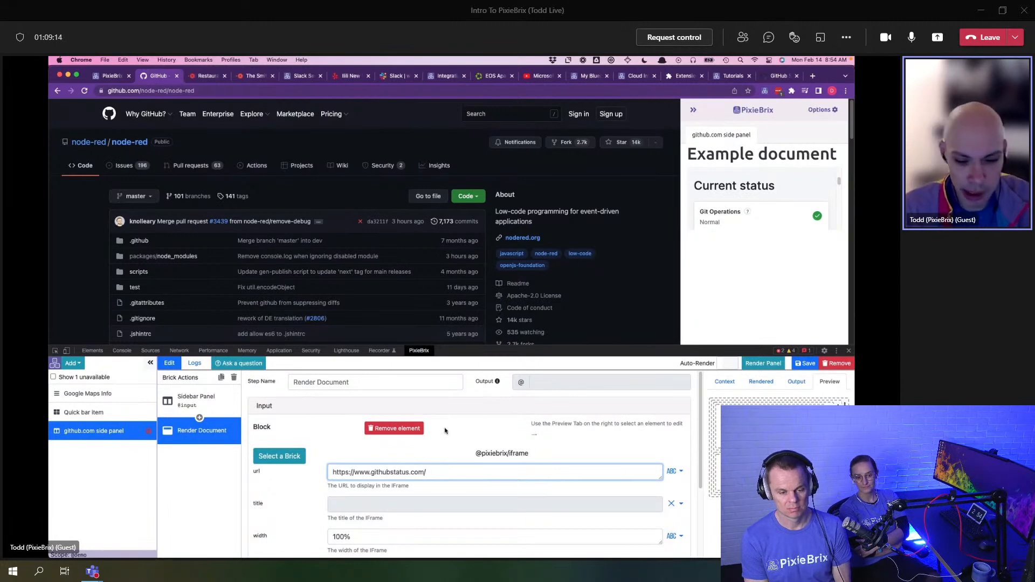
{"action": "left_click", "coordinate": [374, 432]}
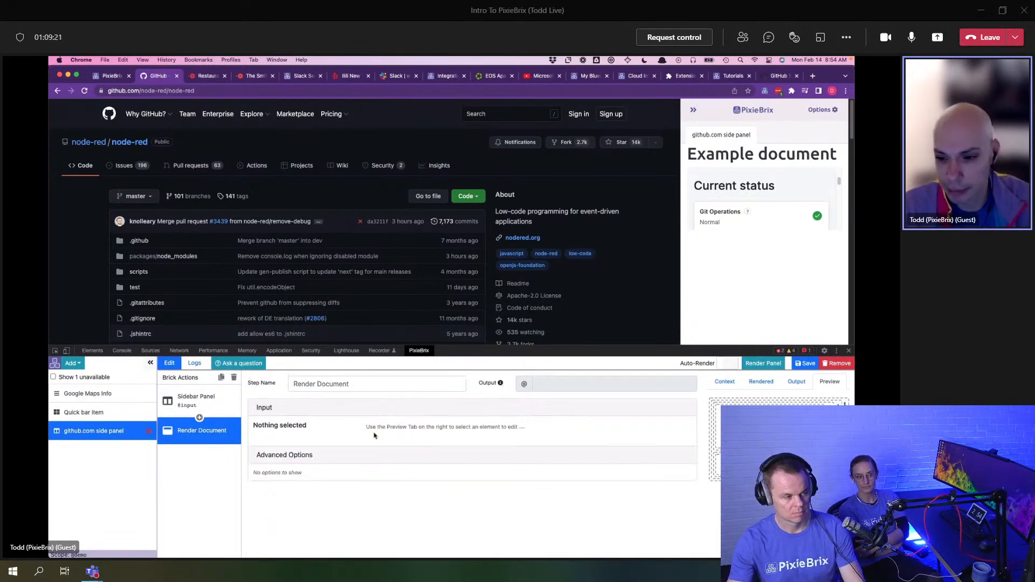
{"action": "left_click", "coordinate": [196, 404]}
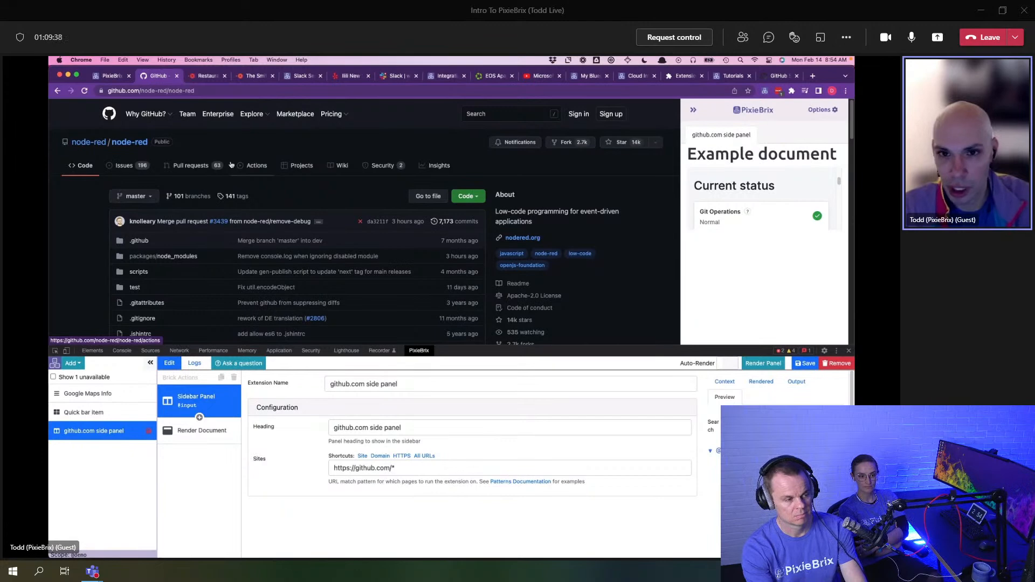
Step: Open the bookmarked HN Search API page in a new browser tab placed directly after the GitHub tab
{"action": "key", "text": "super+t"}
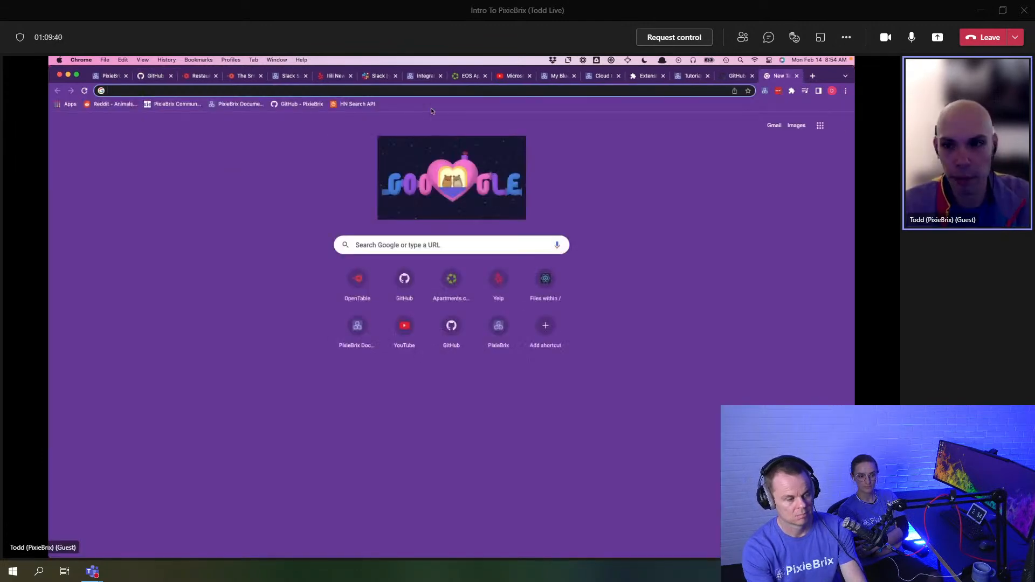
{"action": "left_click", "coordinate": [363, 106]}
{"action": "left_click_drag", "start_coordinate": [777, 75], "coordinate": [209, 79]}
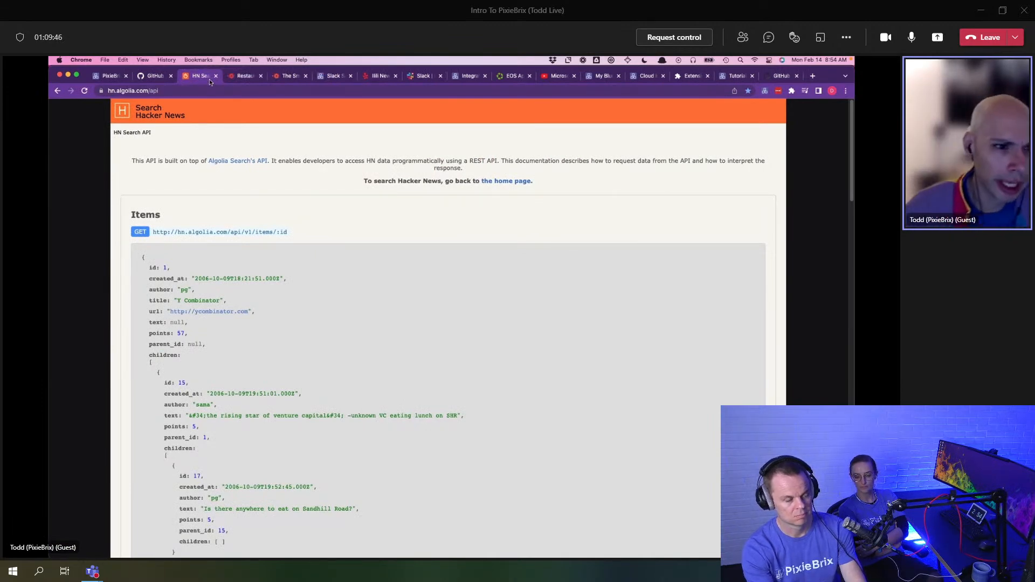
Step: Open the Hacker News comments for "Text Rendering Hates You (2019)" in a new tab placed beside the HN Search API tab
{"action": "key", "text": "super+t"}
{"action": "type", "text": "news.ycombinator"}
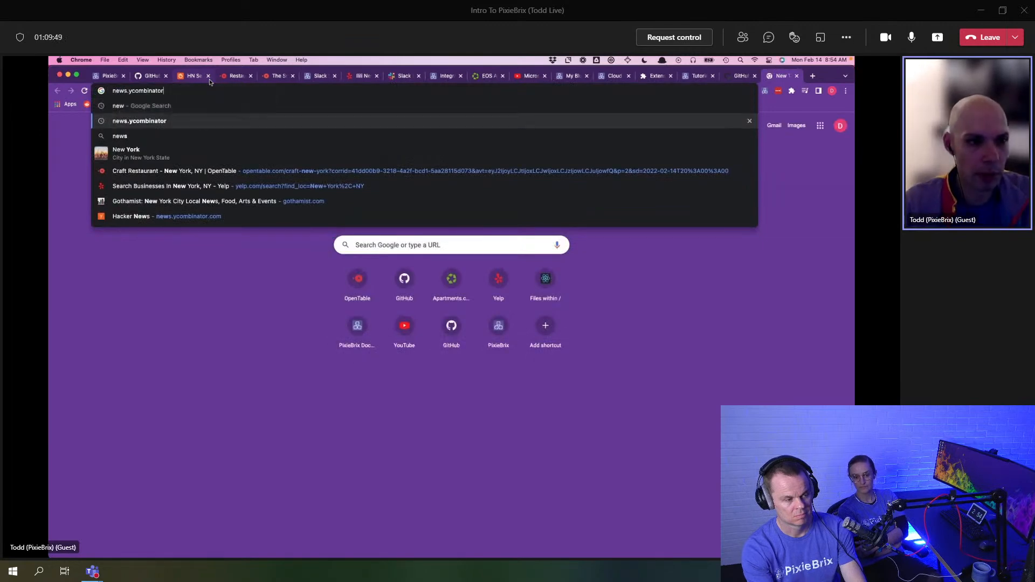
{"action": "key", "text": "Return"}
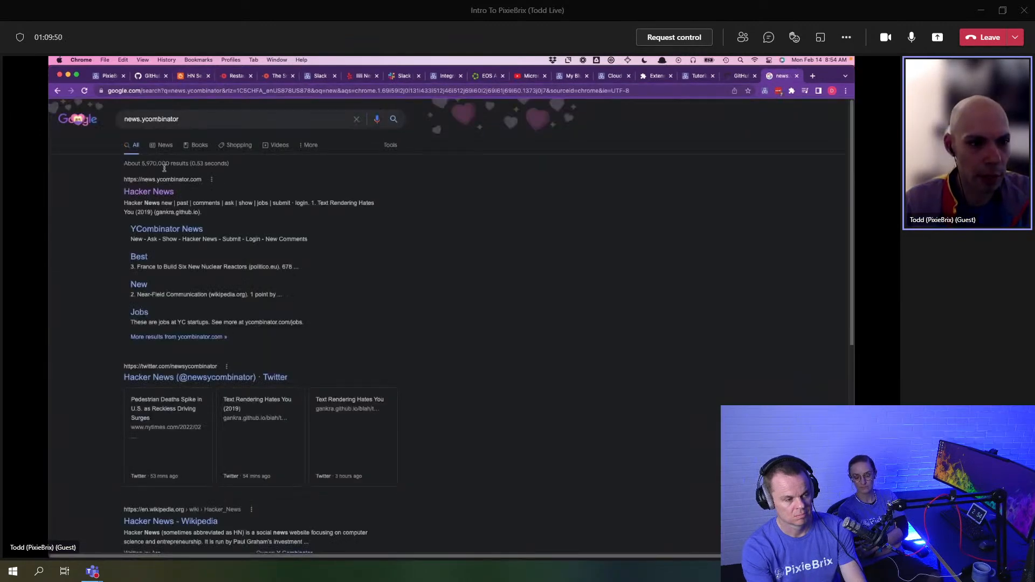
{"action": "left_click", "coordinate": [149, 192]}
{"action": "left_click_drag", "start_coordinate": [780, 76], "coordinate": [236, 81]}
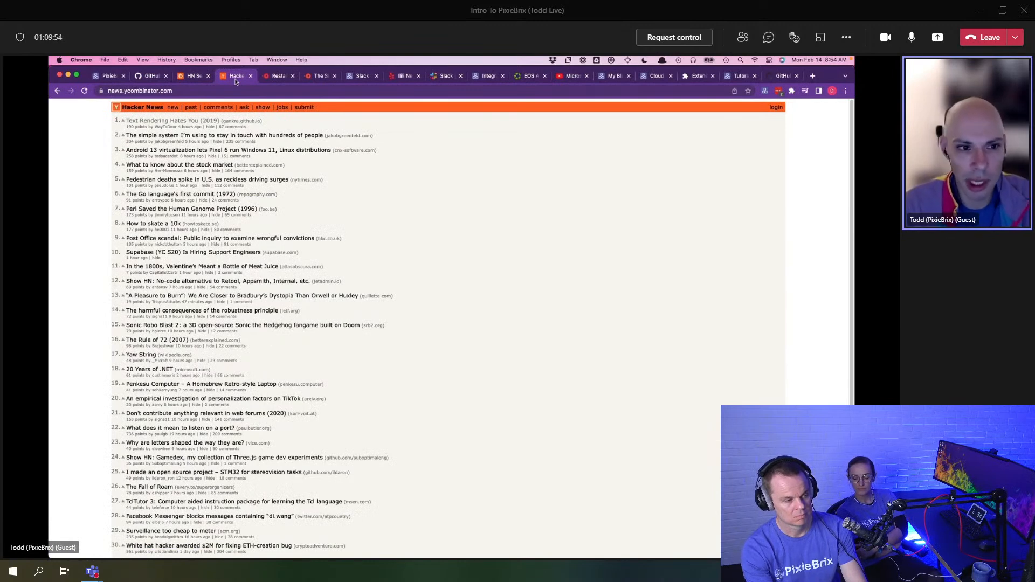
{"action": "left_click", "coordinate": [231, 127]}
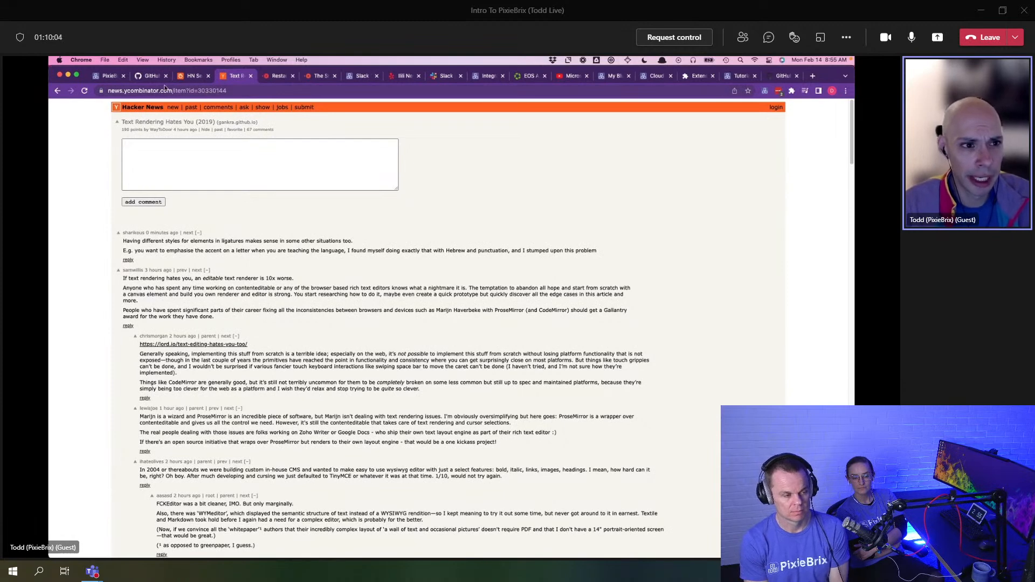
Step: Search all Hacker News stories for "node red" from the Hacker News home page
{"action": "left_click", "coordinate": [139, 106]}
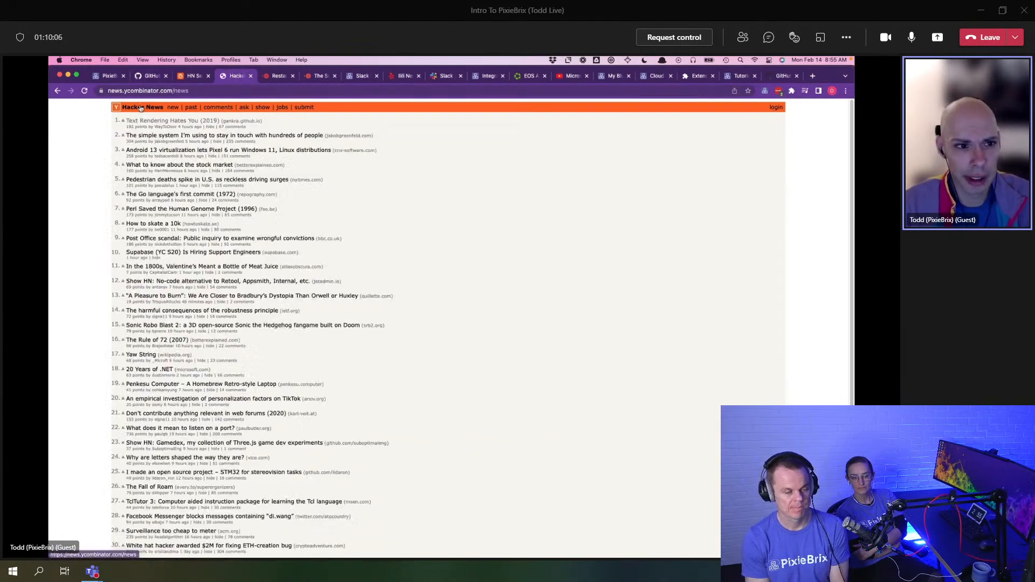
{"action": "scroll", "coordinate": [459, 530], "scroll_direction": "down", "scroll_amount": 3}
{"action": "left_click", "coordinate": [454, 545]}
{"action": "type", "text": "node red"}
{"action": "key", "text": "Return"}
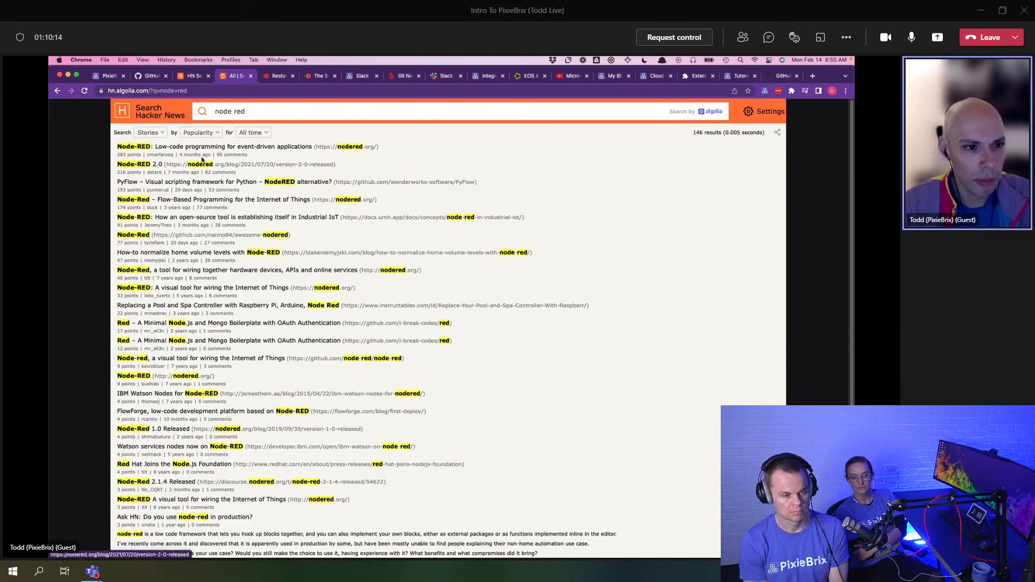
Step: Copy the "All URLs matching bar" example request URL from the HN Search API documentation
{"action": "left_click", "coordinate": [156, 76]}
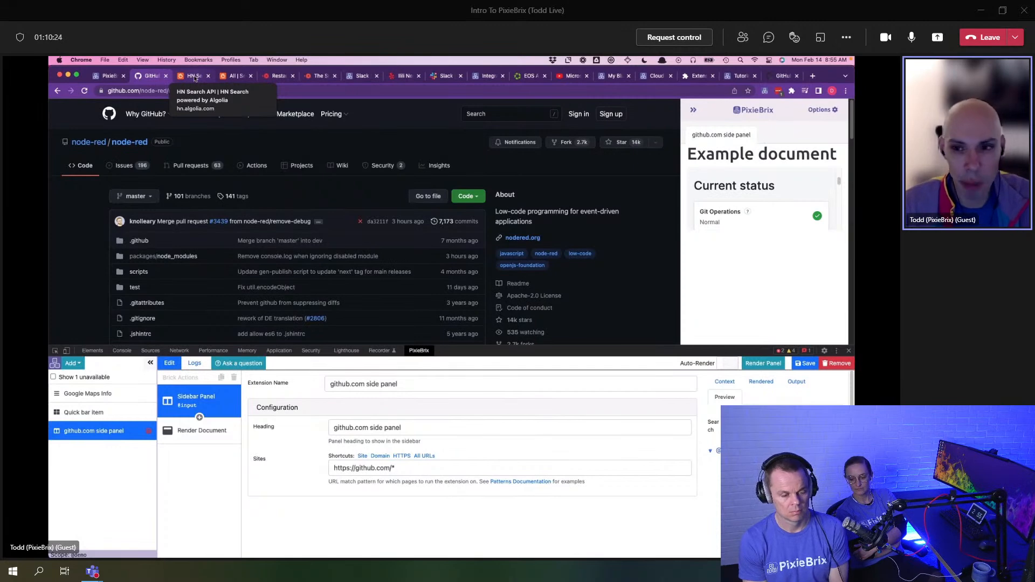
{"action": "left_click", "coordinate": [180, 80]}
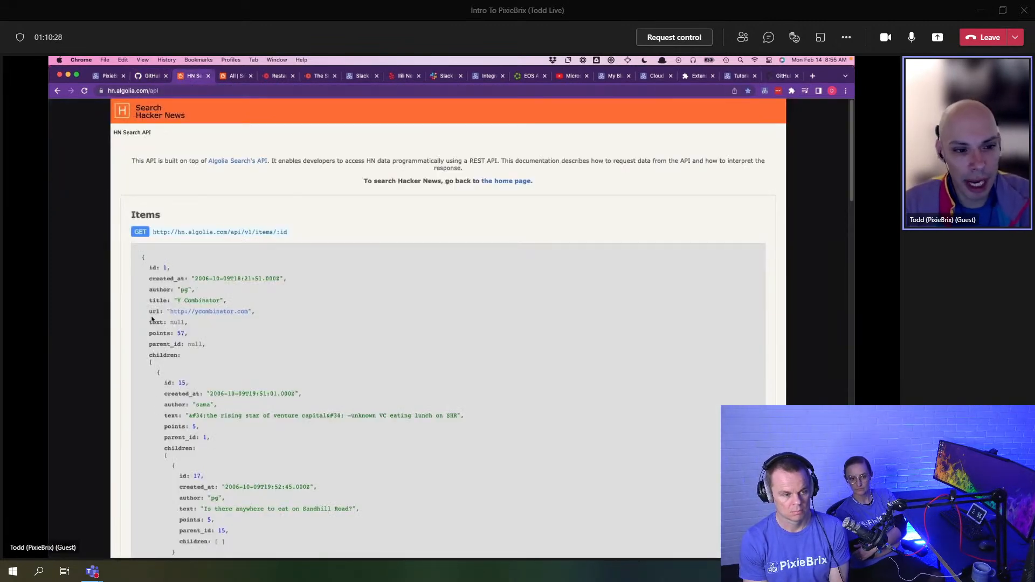
{"action": "scroll", "coordinate": [161, 337], "scroll_direction": "down", "scroll_amount": 10}
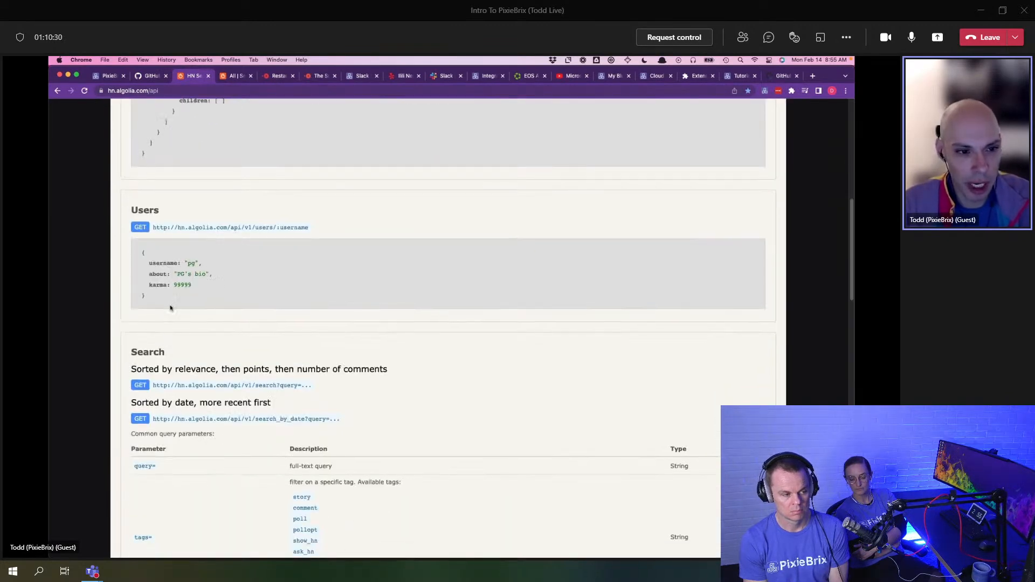
{"action": "scroll", "coordinate": [179, 360], "scroll_direction": "down", "scroll_amount": 3}
{"action": "scroll", "coordinate": [180, 361], "scroll_direction": "down", "scroll_amount": 5}
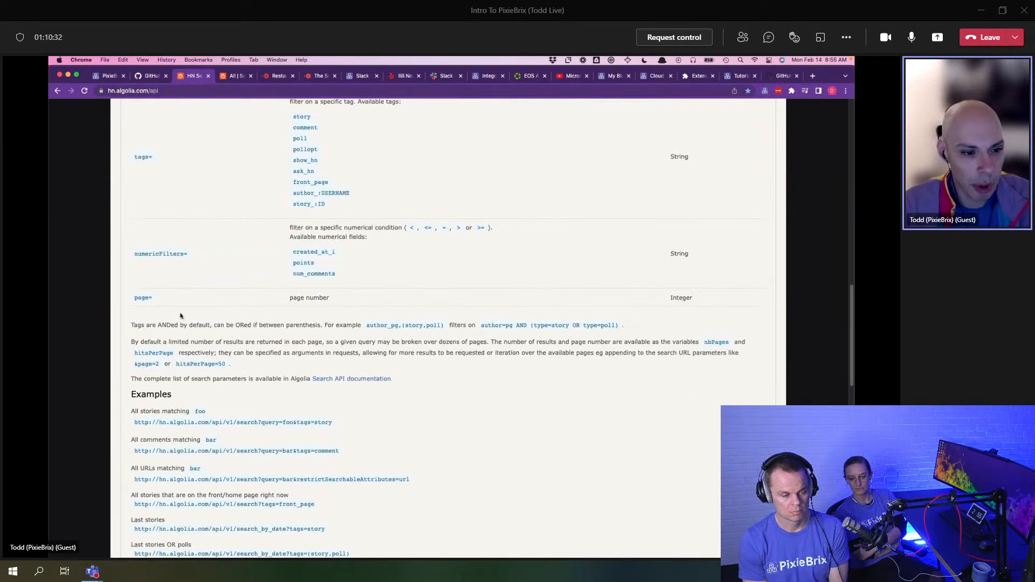
{"action": "scroll", "coordinate": [178, 404], "scroll_direction": "down", "scroll_amount": 1}
{"action": "scroll", "coordinate": [176, 403], "scroll_direction": "down", "scroll_amount": 2}
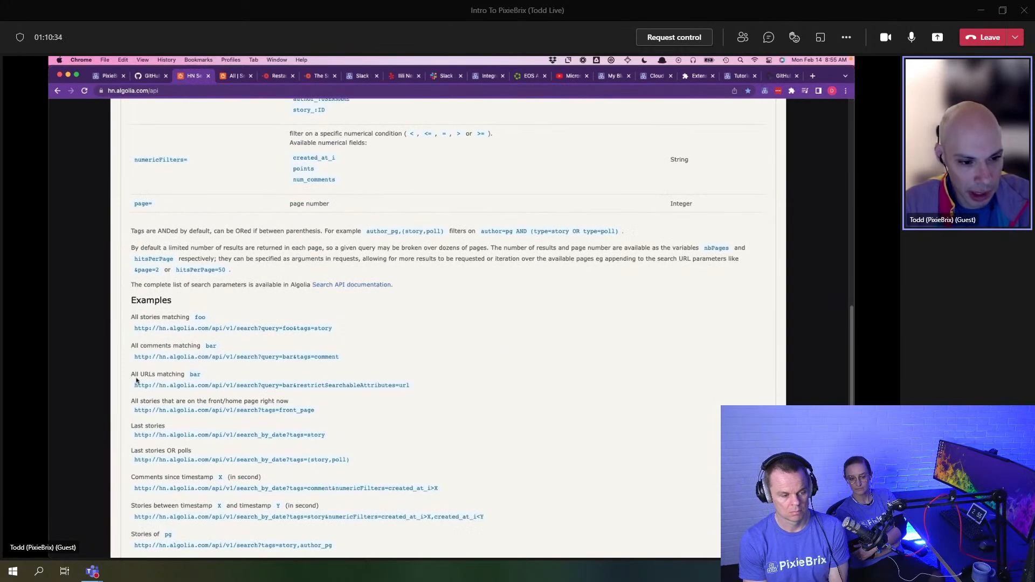
{"action": "left_click_drag", "start_coordinate": [135, 375], "coordinate": [204, 376]}
{"action": "double_click", "coordinate": [198, 375]}
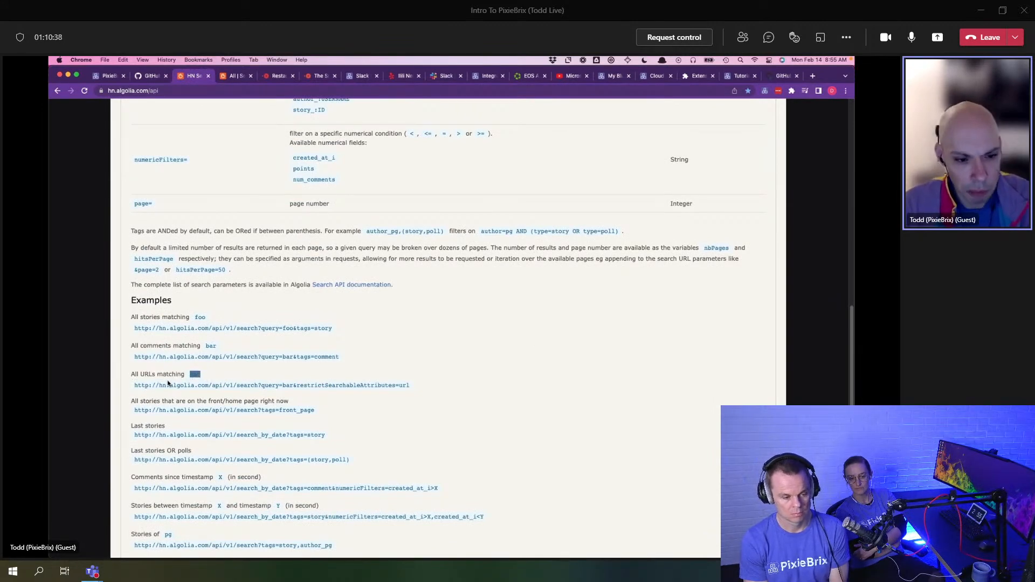
{"action": "left_click_drag", "start_coordinate": [135, 386], "coordinate": [411, 386]}
{"action": "key", "text": "super+c"}
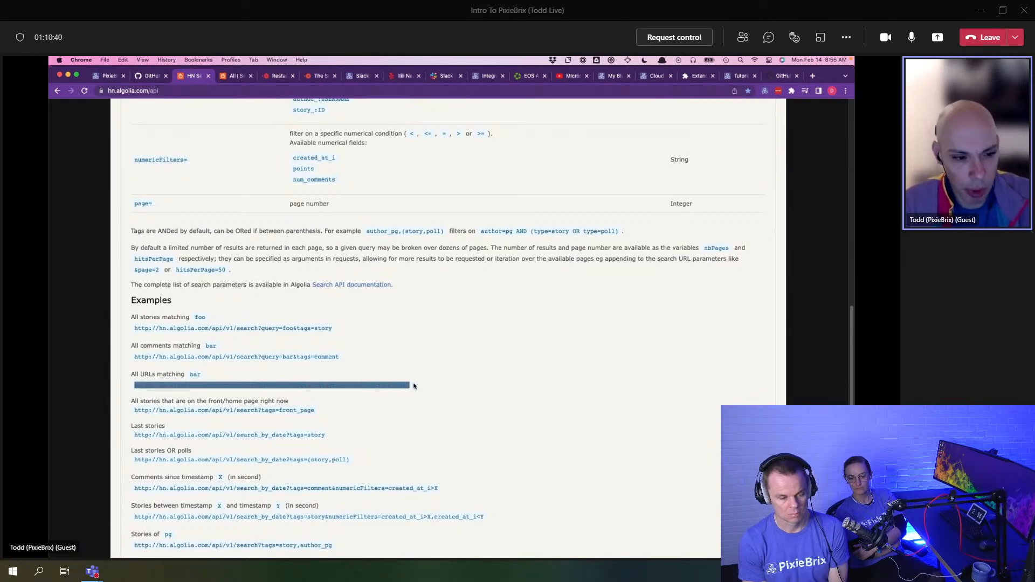
Step: Add an HTTP GET brick between the Sidebar Panel and Render Document, with the copied Hacker News search address as its url
{"action": "left_click", "coordinate": [155, 81]}
{"action": "left_click", "coordinate": [202, 422]}
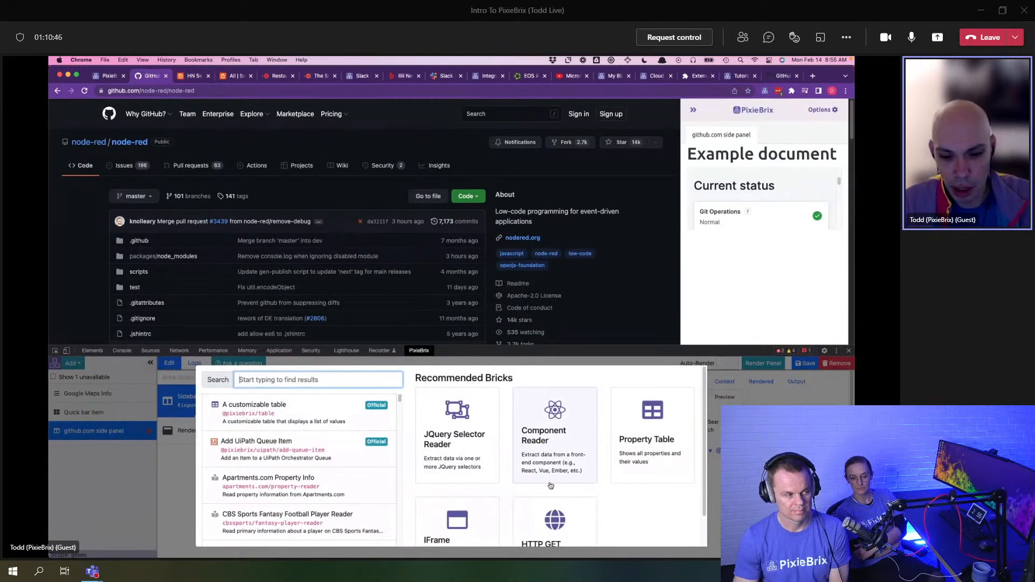
{"action": "scroll", "coordinate": [553, 485], "scroll_direction": "down", "scroll_amount": 1}
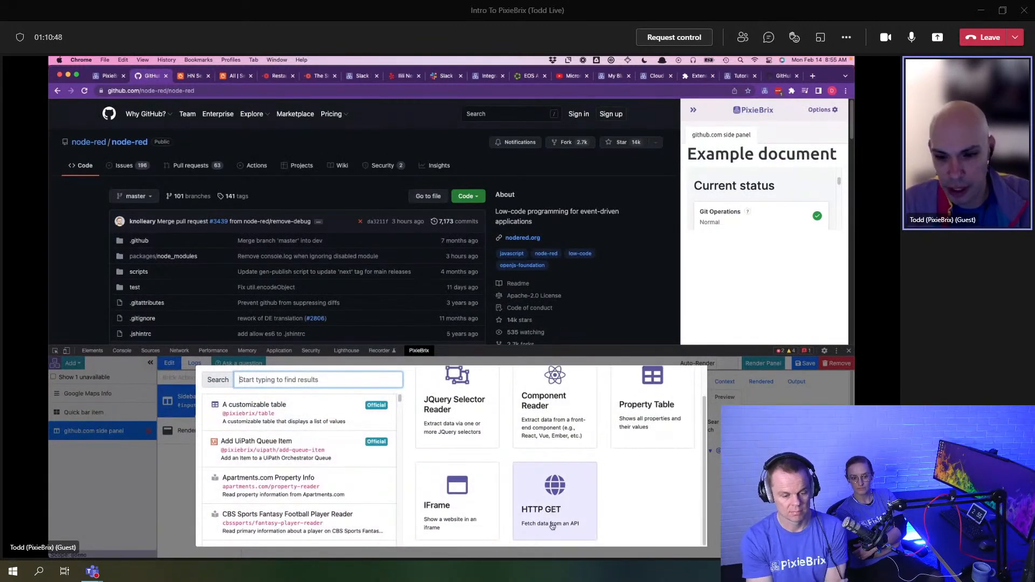
{"action": "left_click", "coordinate": [549, 528]}
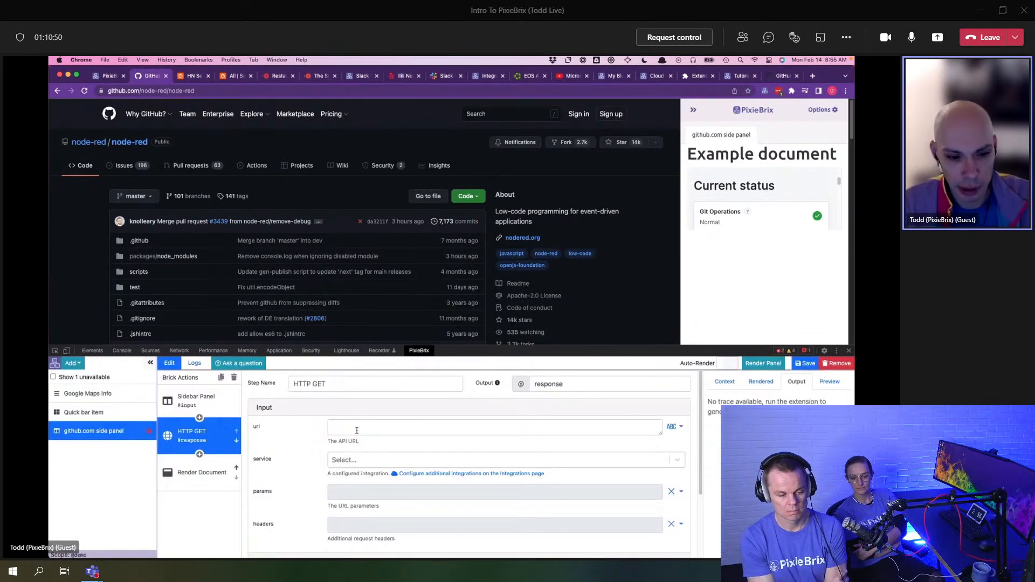
{"action": "left_click", "coordinate": [356, 431]}
{"action": "key", "text": "super+v"}
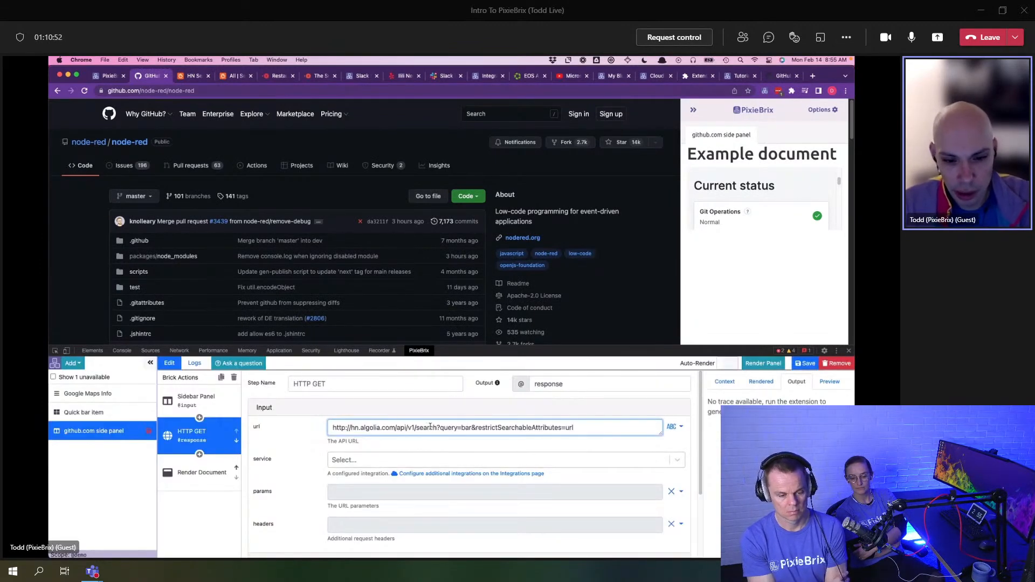
Step: Move restrictSearchableAttributes out of the HTTP GET url into the params as a property name
{"action": "left_click_drag", "start_coordinate": [441, 429], "coordinate": [460, 427]}
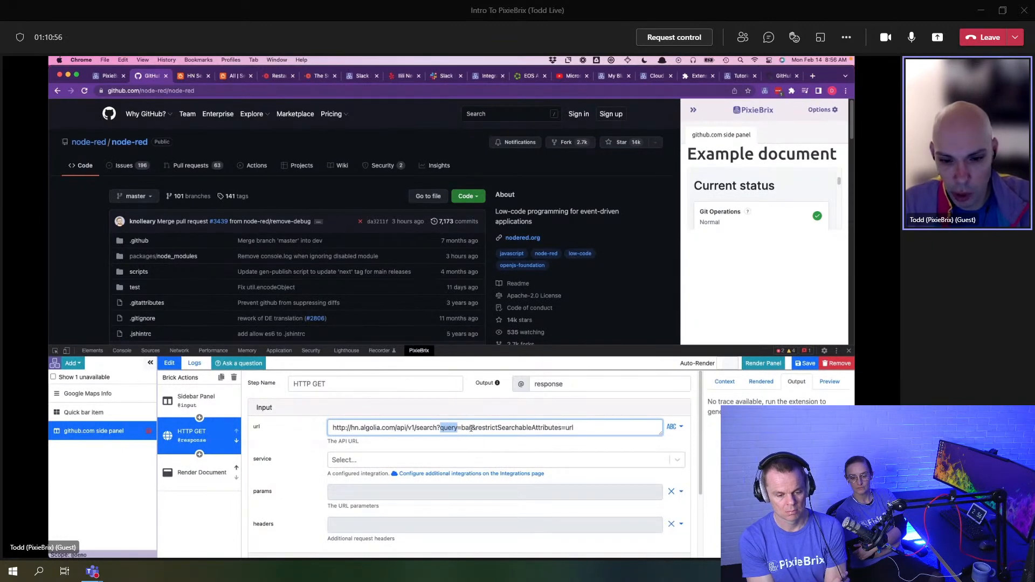
{"action": "left_click_drag", "start_coordinate": [476, 428], "coordinate": [561, 427]}
{"action": "key", "text": "super+c"}
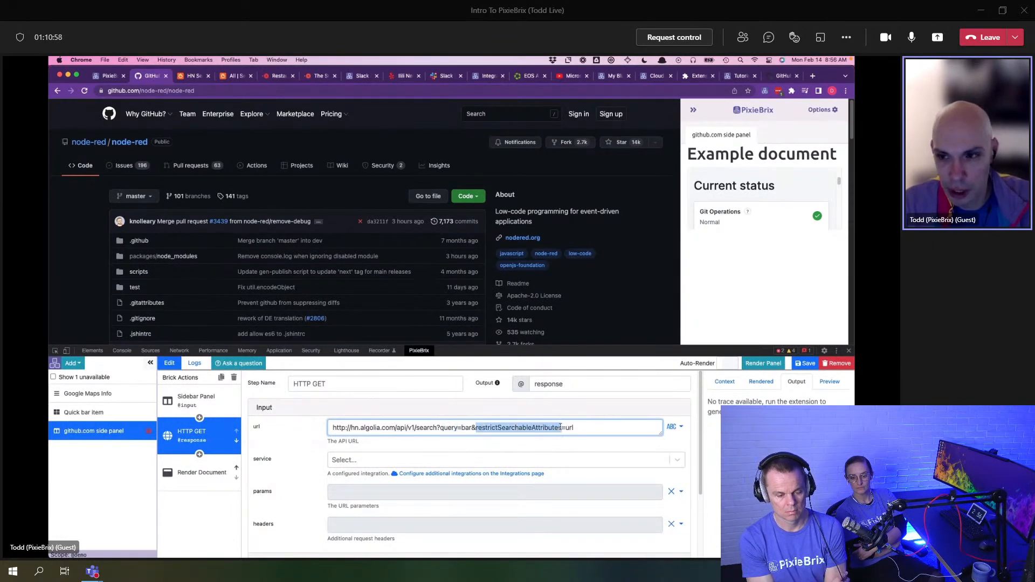
{"action": "key", "text": "BackSpace"}
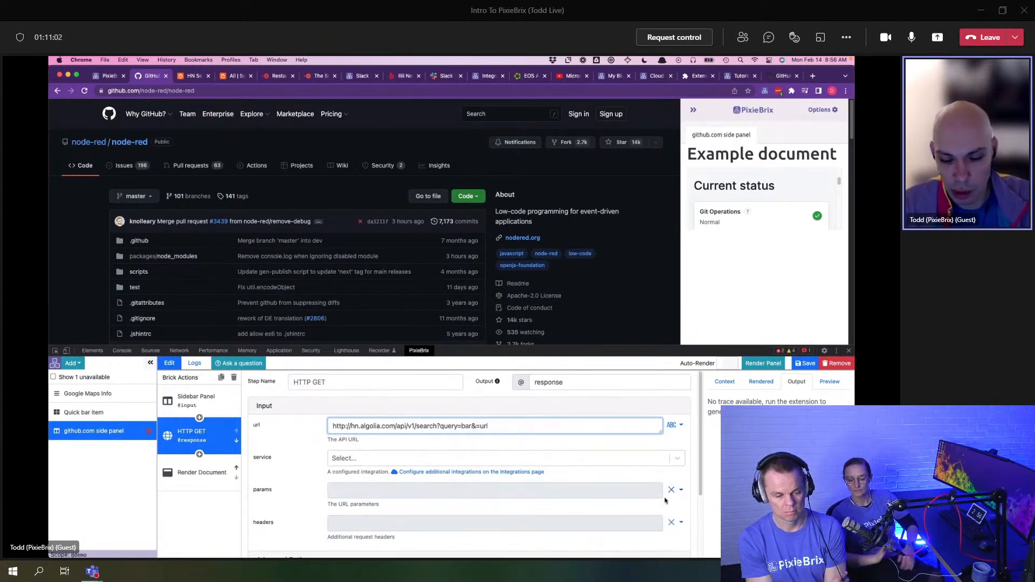
{"action": "left_click", "coordinate": [675, 490]}
{"action": "left_click", "coordinate": [648, 509]}
{"action": "left_click", "coordinate": [352, 509]}
{"action": "double_click", "coordinate": [352, 508]}
{"action": "key", "text": "super+v"}
Step: Remove the trailing url value from the request address and set the restrictSearchableAttributes parameter to url
{"action": "left_click", "coordinate": [492, 426]}
{"action": "key", "text": "BackSpace"}
{"action": "key", "text": "BackSpace"}
{"action": "key", "text": "BackSpace"}
{"action": "left_click", "coordinate": [498, 508]}
{"action": "type", "text": "url"}
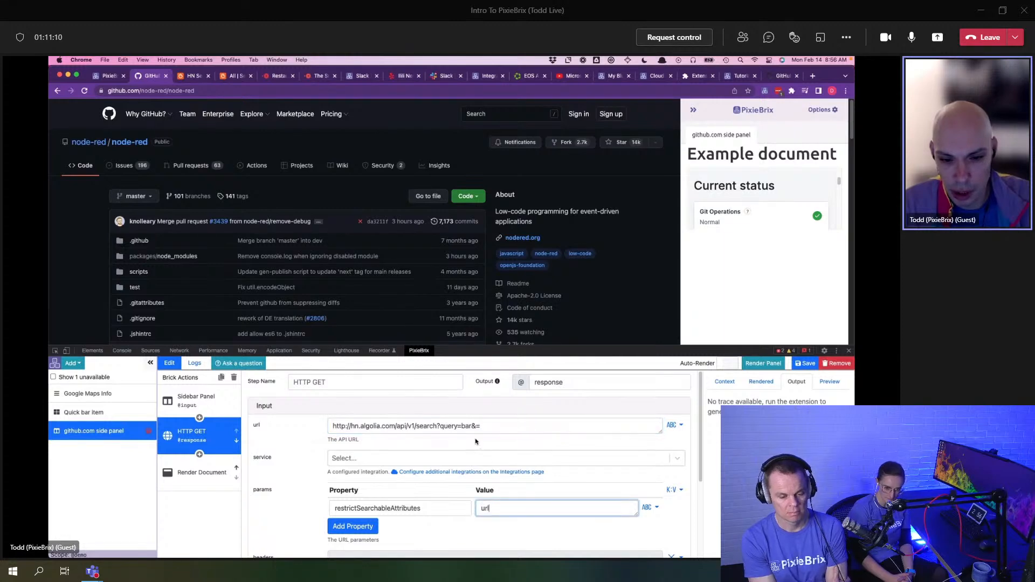
{"action": "left_click", "coordinate": [364, 526]}
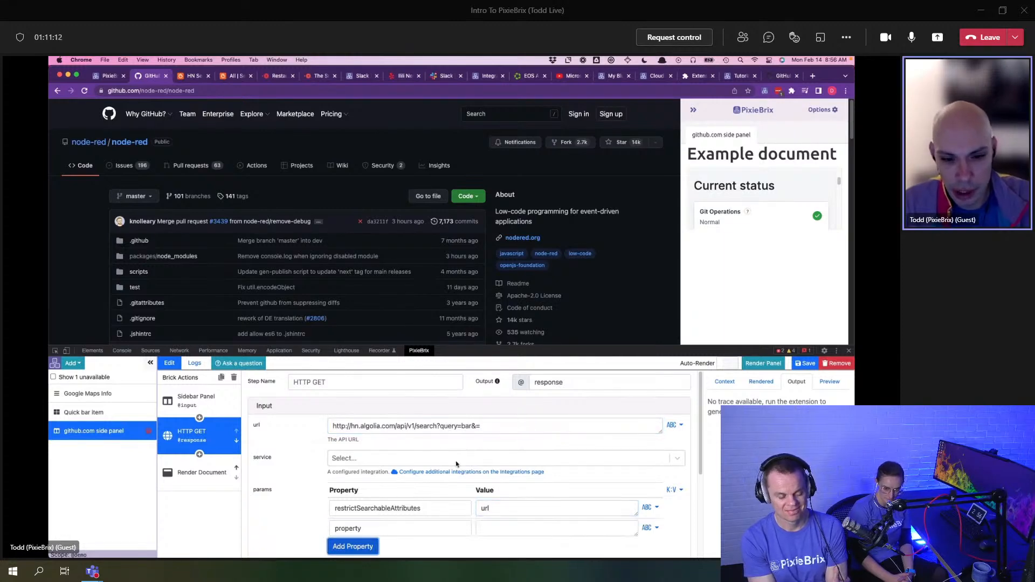
{"action": "double_click", "coordinate": [448, 426]}
{"action": "key", "text": "BackSpace"}
{"action": "double_click", "coordinate": [387, 527]}
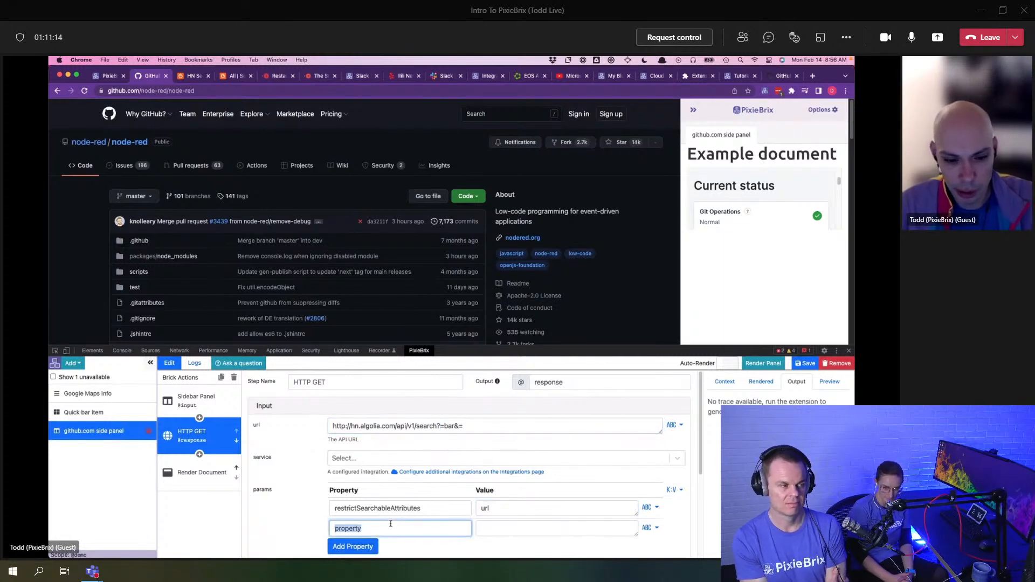
{"action": "type", "text": "query"}
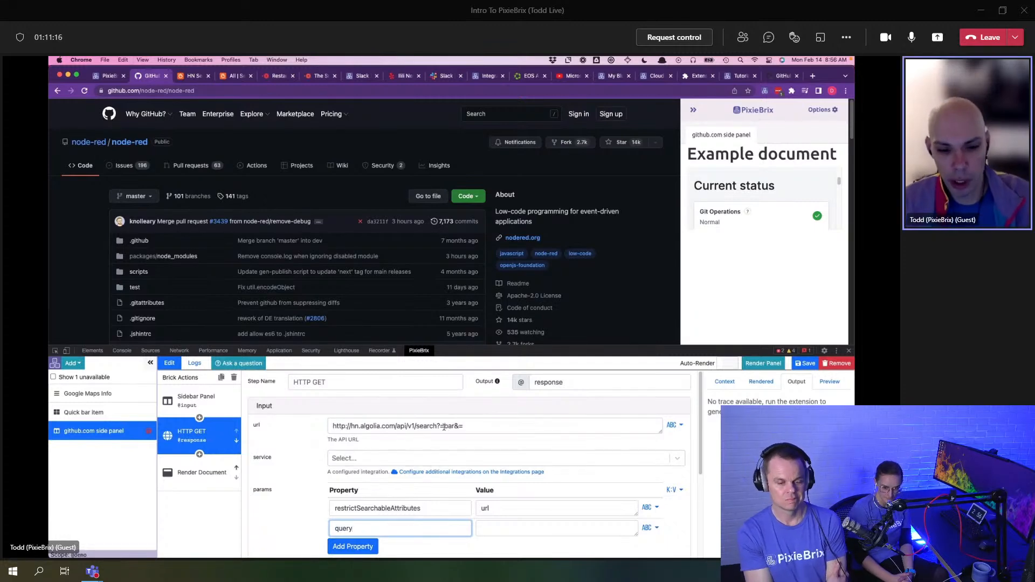
{"action": "left_click_drag", "start_coordinate": [438, 426], "coordinate": [477, 427]}
{"action": "key", "text": "BackSpace"}
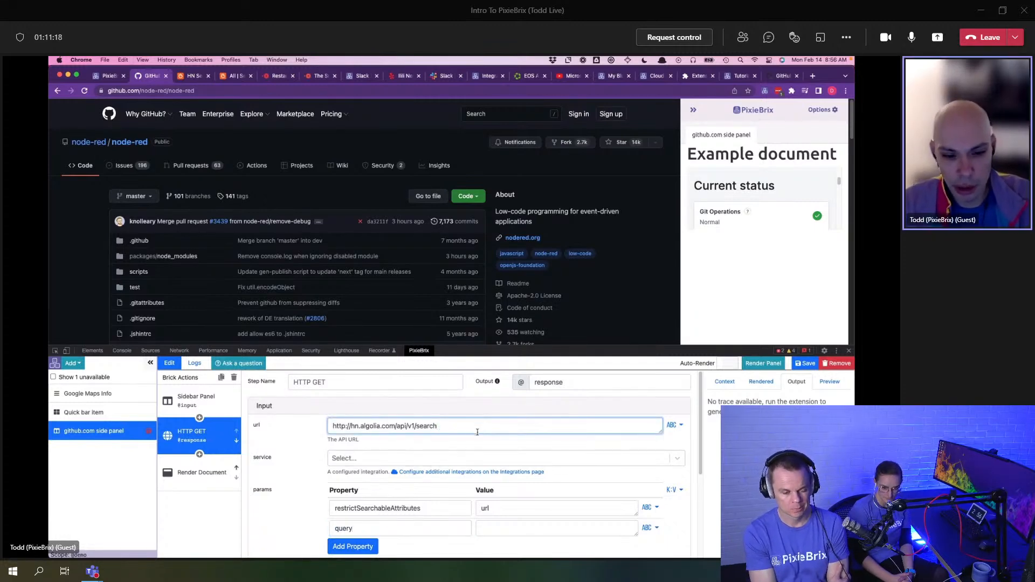
{"action": "scroll", "coordinate": [479, 429], "scroll_direction": "down", "scroll_amount": 1}
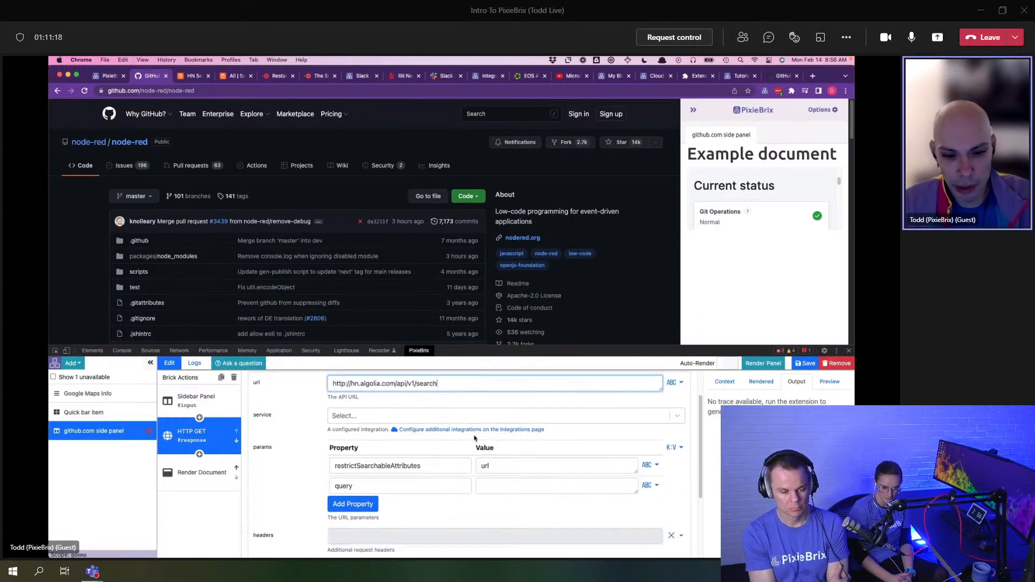
{"action": "left_click", "coordinate": [215, 410]}
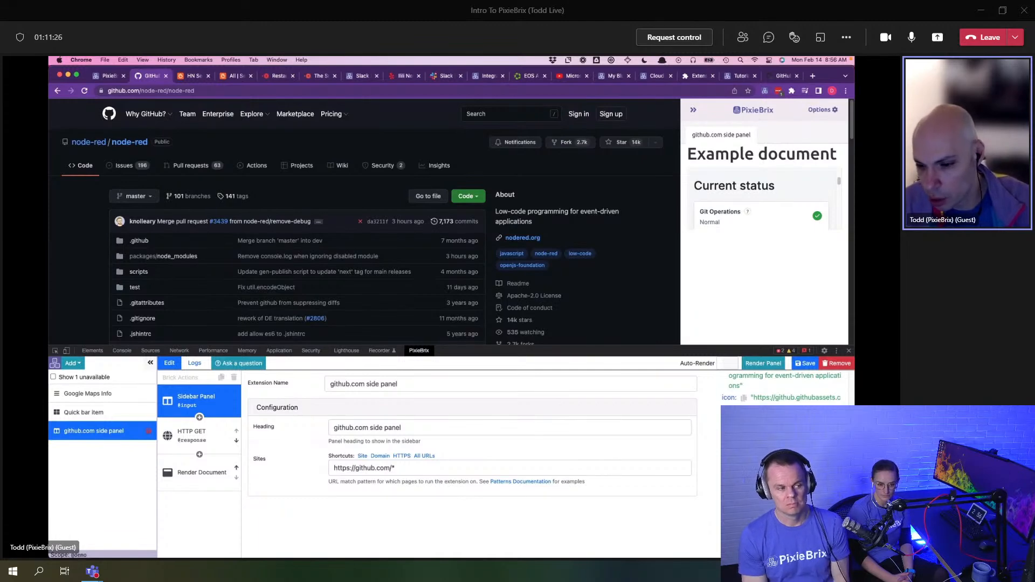
{"action": "left_click", "coordinate": [744, 397]}
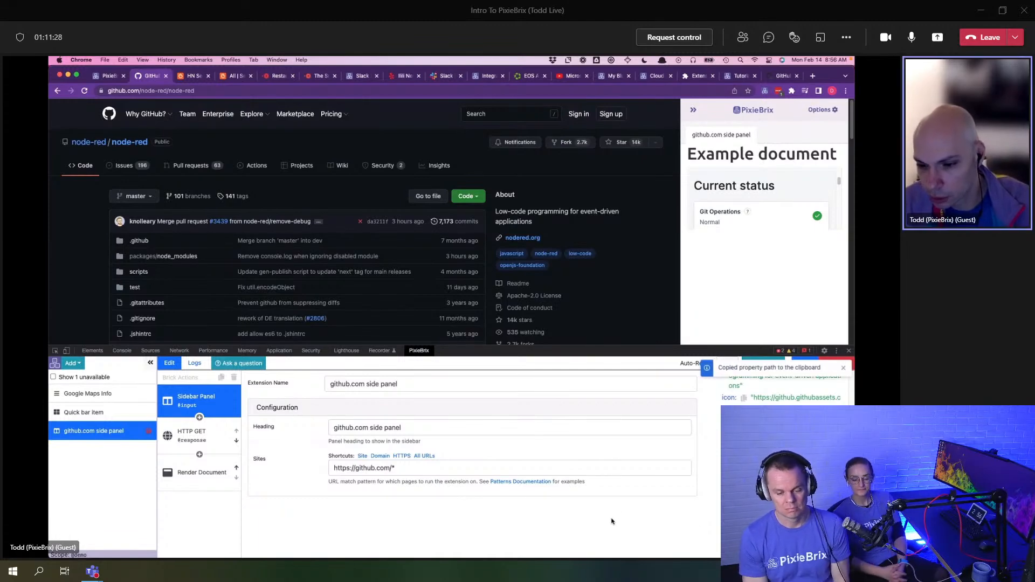
{"action": "left_click", "coordinate": [185, 446]}
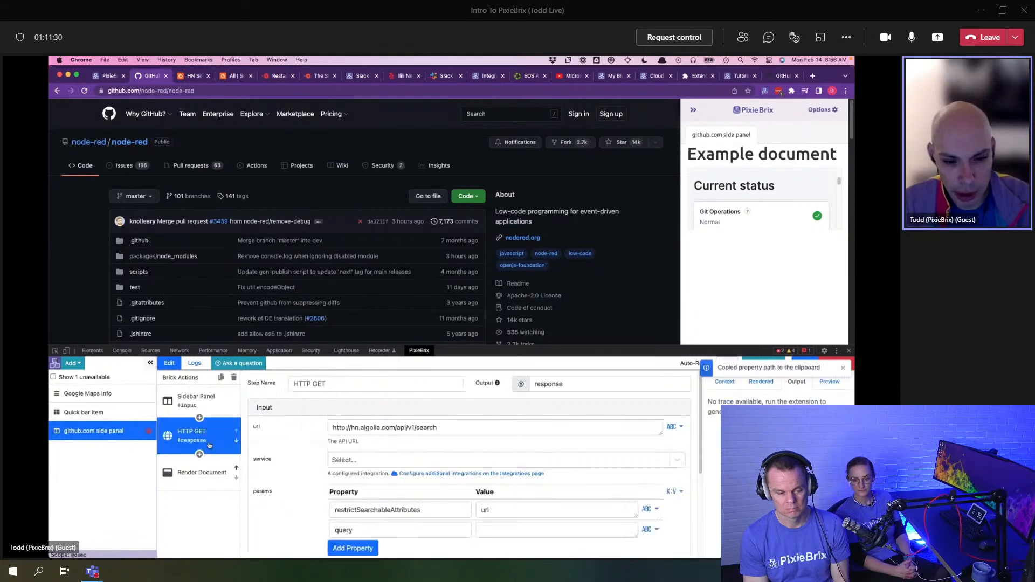
{"action": "left_click", "coordinate": [481, 530]}
{"action": "key", "text": "ctrl+v"}
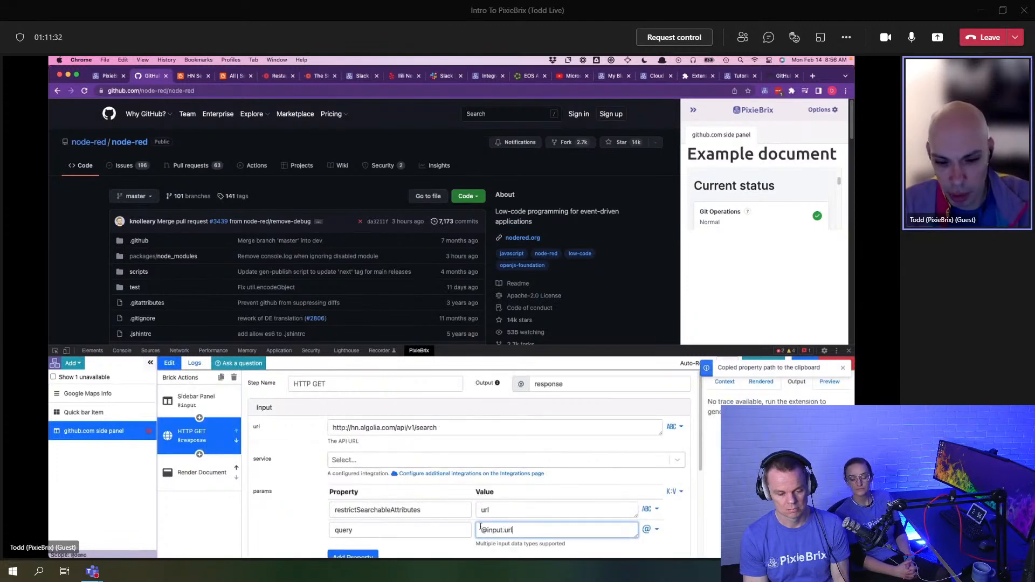
{"action": "scroll", "coordinate": [500, 409], "scroll_direction": "down", "scroll_amount": 4}
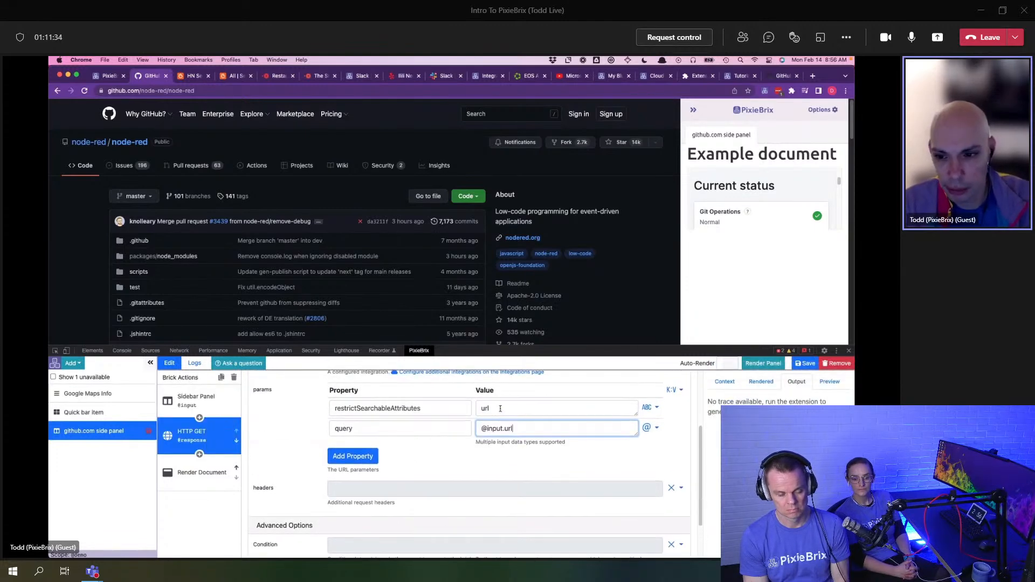
{"action": "scroll", "coordinate": [500, 408], "scroll_direction": "up", "scroll_amount": 4}
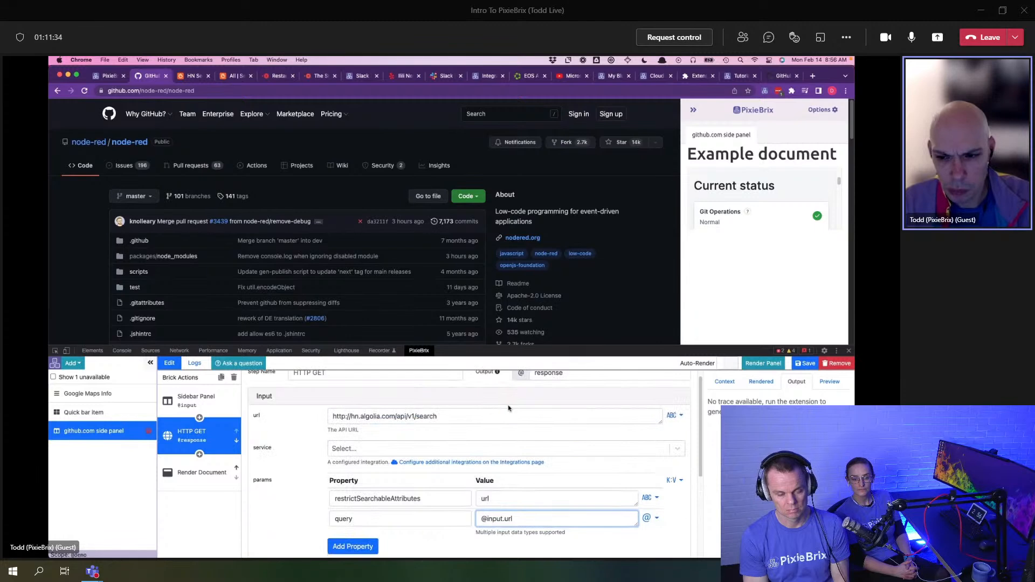
{"action": "left_click", "coordinate": [763, 365]}
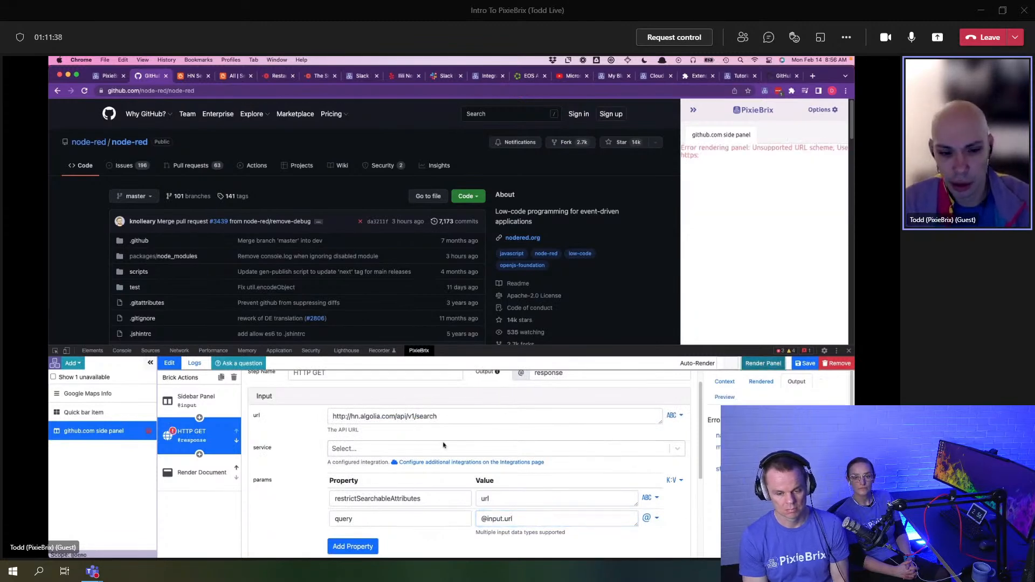
{"action": "scroll", "coordinate": [485, 430], "scroll_direction": "up", "scroll_amount": 1}
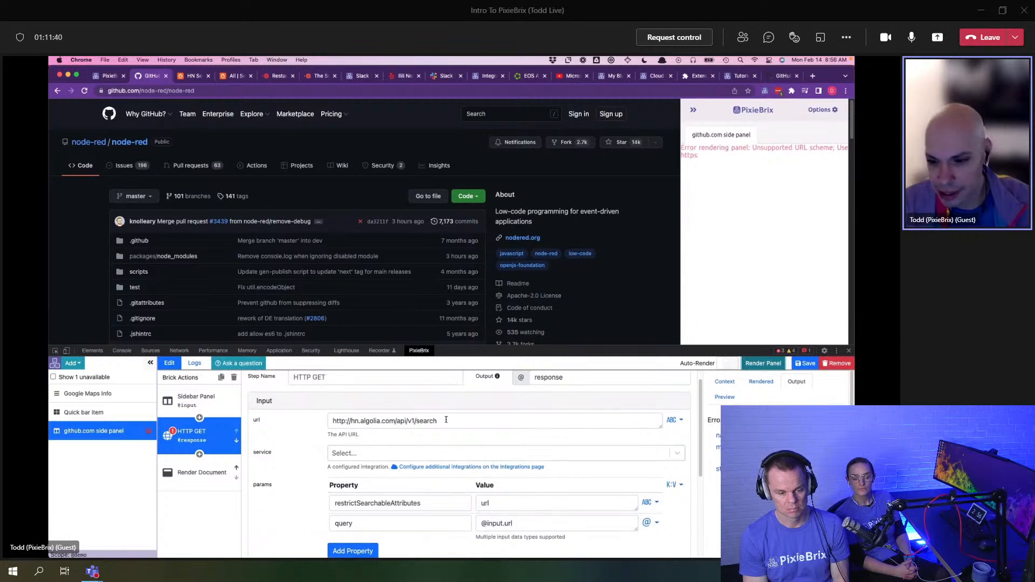
{"action": "left_click", "coordinate": [344, 437]}
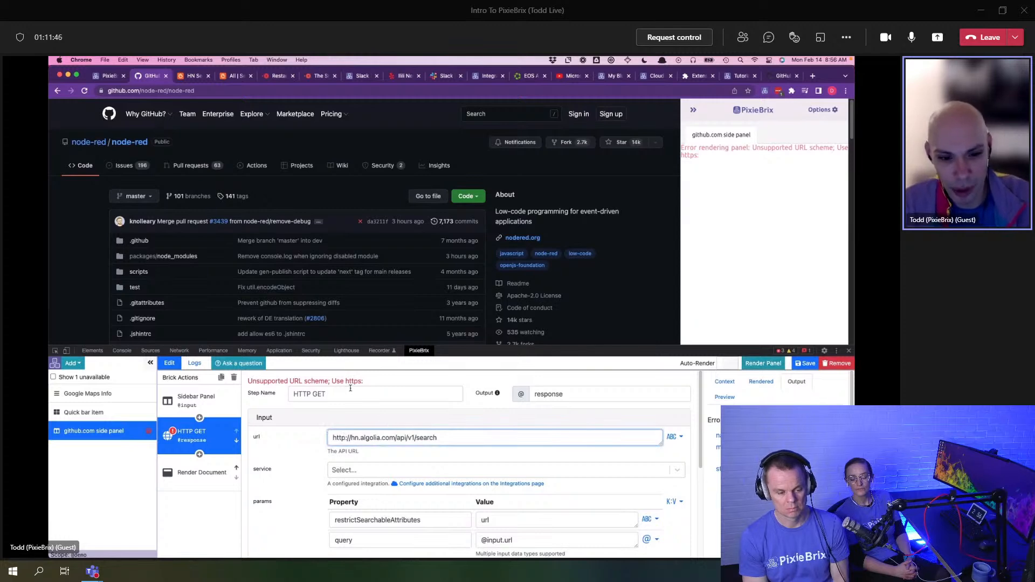
{"action": "type", "text": "s"}
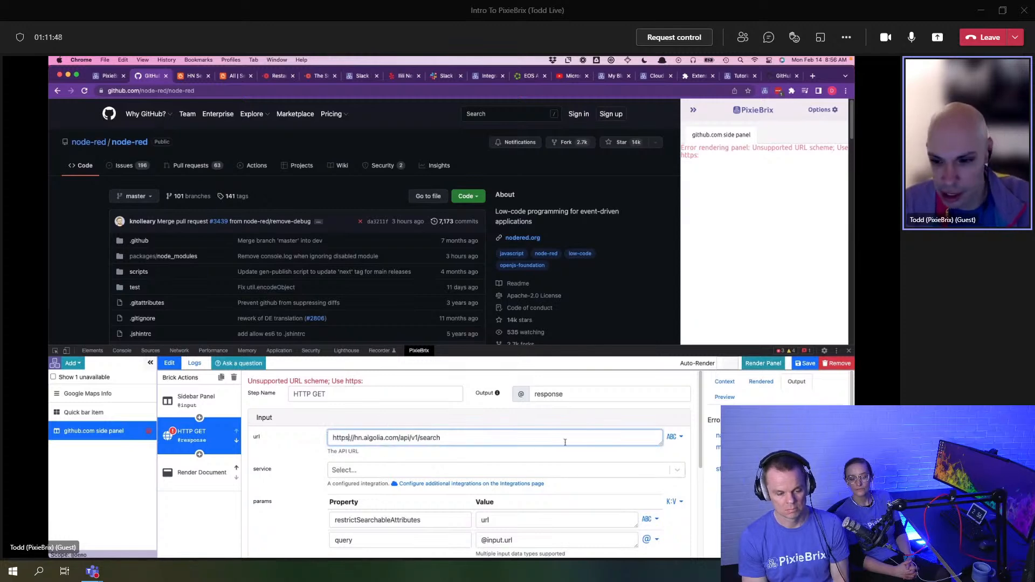
{"action": "left_click", "coordinate": [762, 365]}
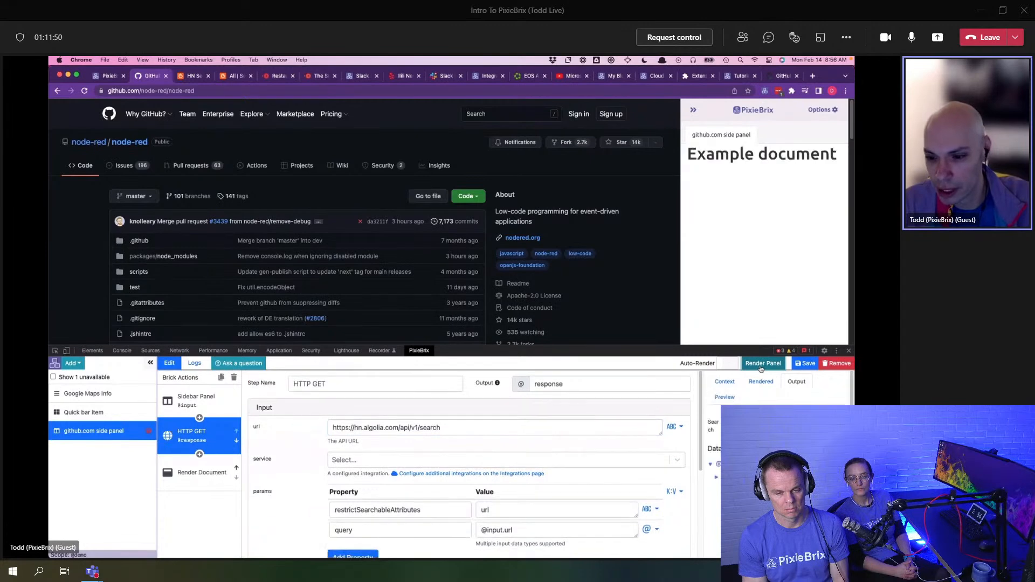
Step: Examine the HTTP GET brick's response, expanding the hits list and its first entry to read the returned properties
{"action": "scroll", "coordinate": [776, 464], "scroll_direction": "down", "scroll_amount": 2}
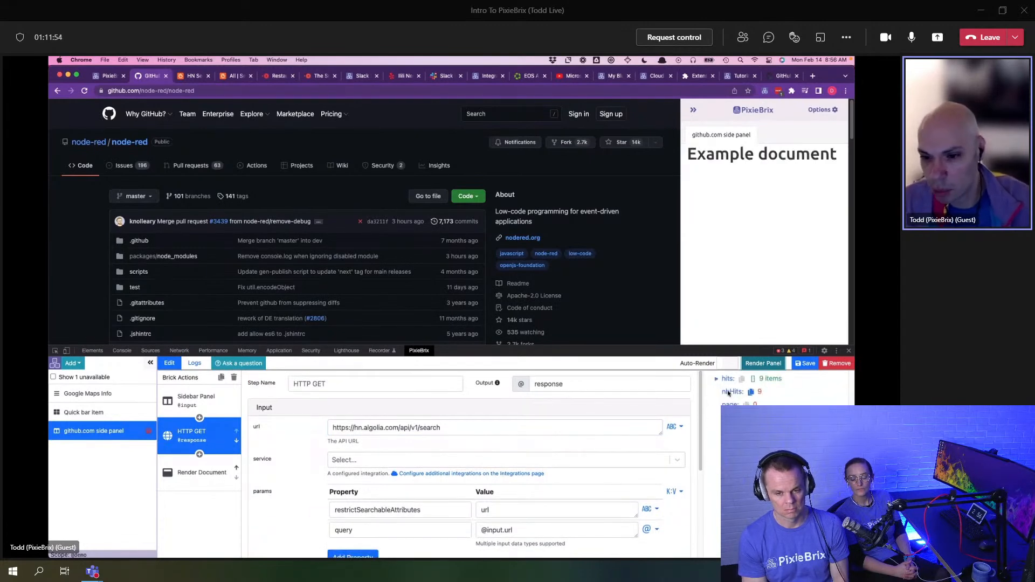
{"action": "left_click_drag", "start_coordinate": [714, 345], "coordinate": [714, 335]}
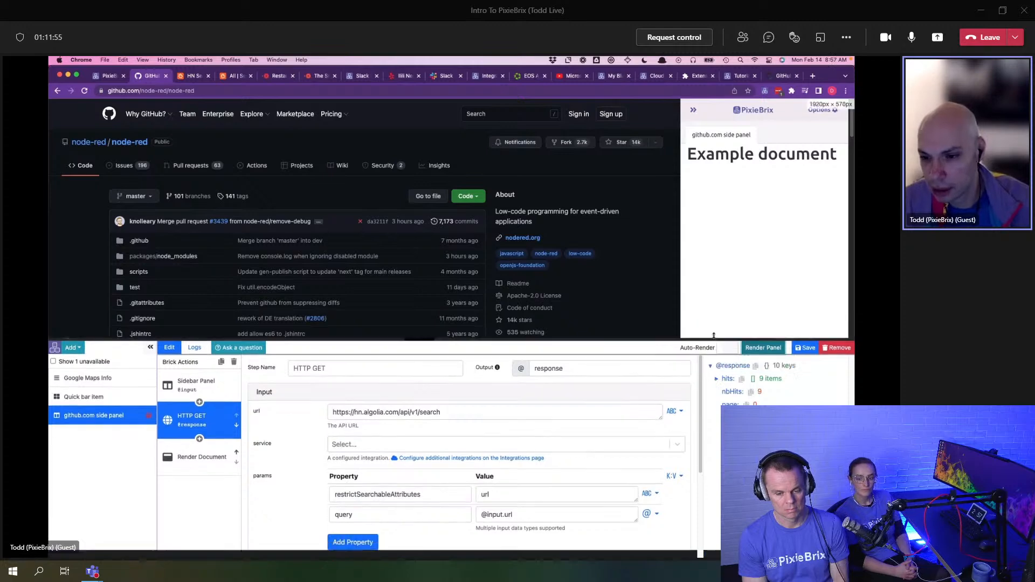
{"action": "left_click", "coordinate": [716, 378]}
{"action": "left_click", "coordinate": [724, 379]}
{"action": "left_click", "coordinate": [723, 377]}
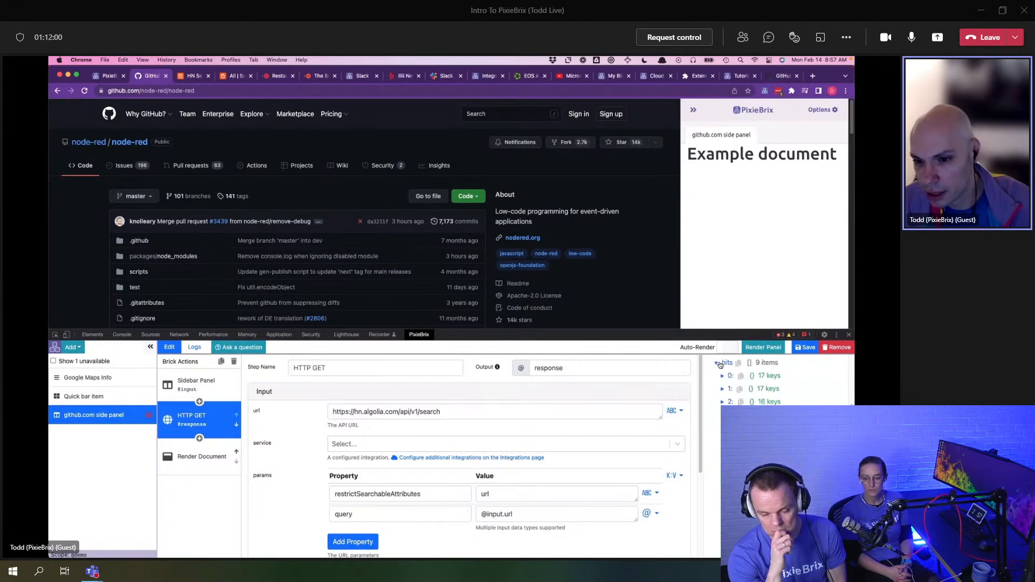
{"action": "left_click", "coordinate": [724, 377]}
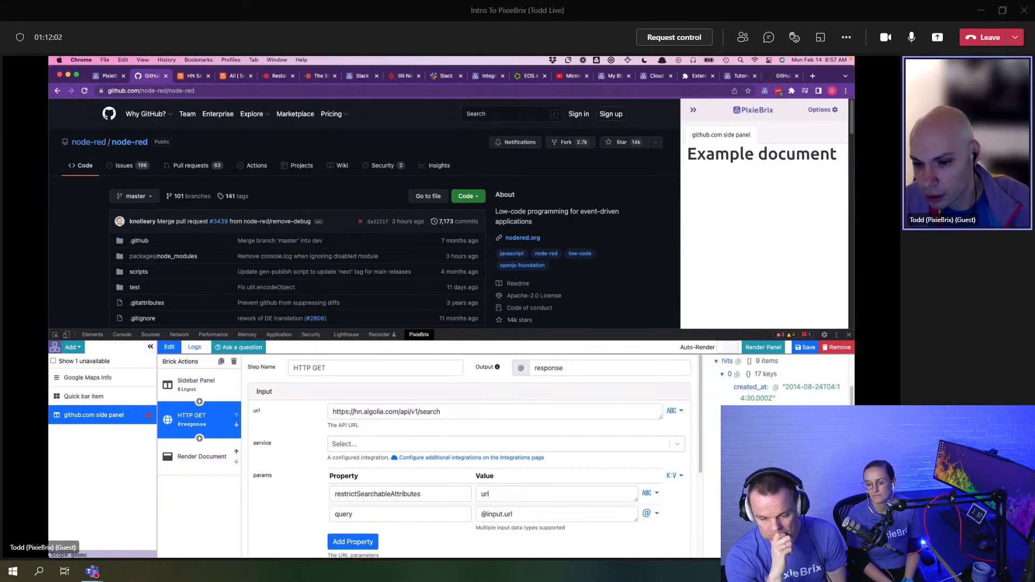
{"action": "scroll", "coordinate": [782, 377], "scroll_direction": "down", "scroll_amount": 1}
{"action": "scroll", "coordinate": [787, 378], "scroll_direction": "down", "scroll_amount": 3}
{"action": "scroll", "coordinate": [787, 377], "scroll_direction": "down", "scroll_amount": 3}
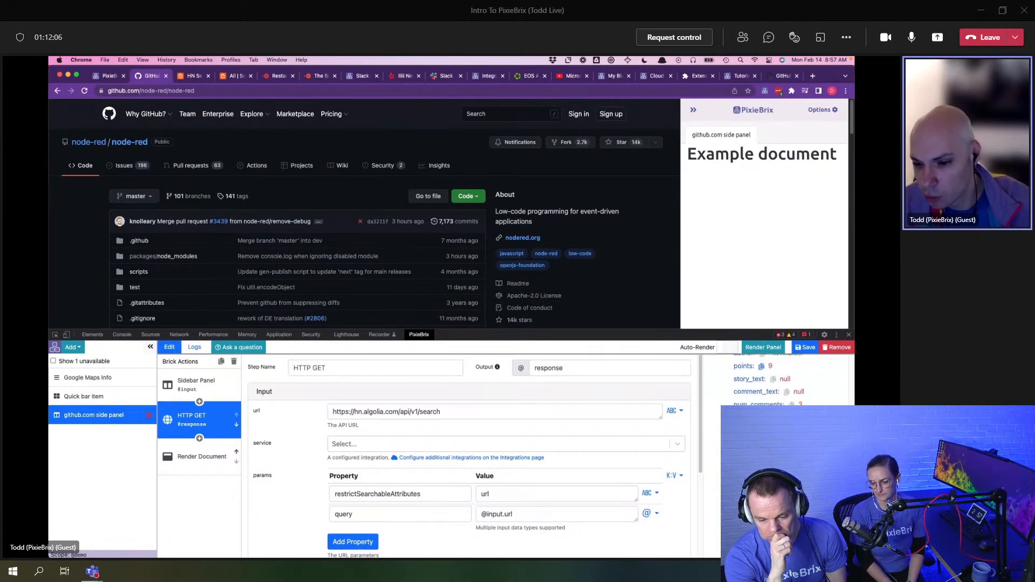
{"action": "scroll", "coordinate": [782, 377], "scroll_direction": "up", "scroll_amount": 1}
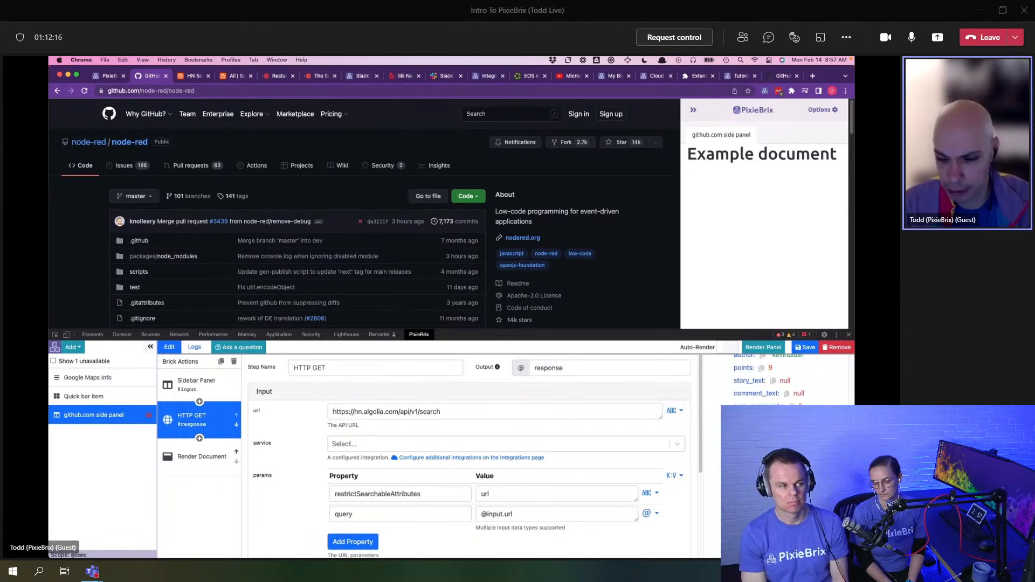
{"action": "scroll", "coordinate": [781, 380], "scroll_direction": "up", "scroll_amount": 5}
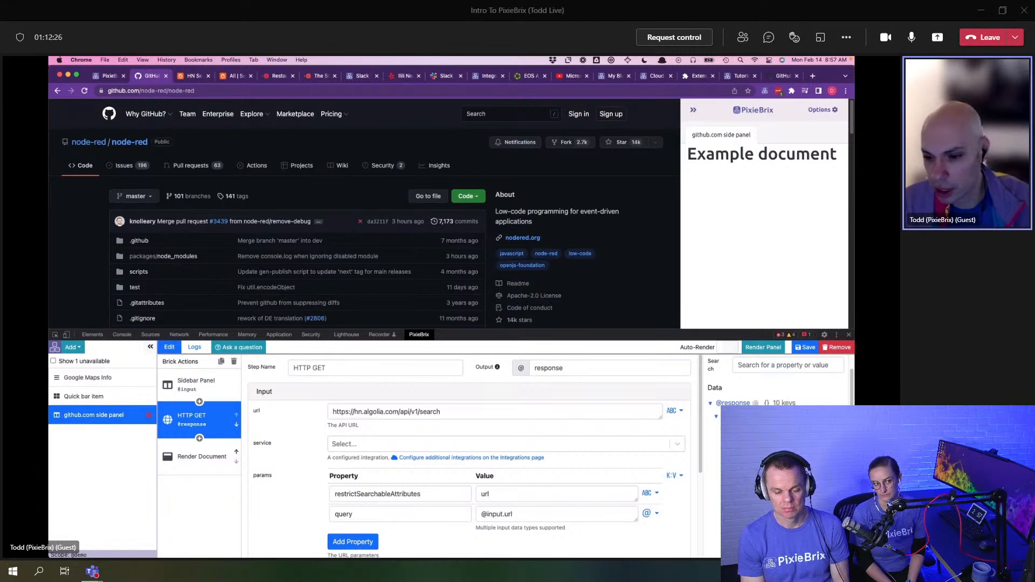
Step: Add a list element below the heading in the Render Document brick and select it for editing
{"action": "left_click", "coordinate": [181, 456]}
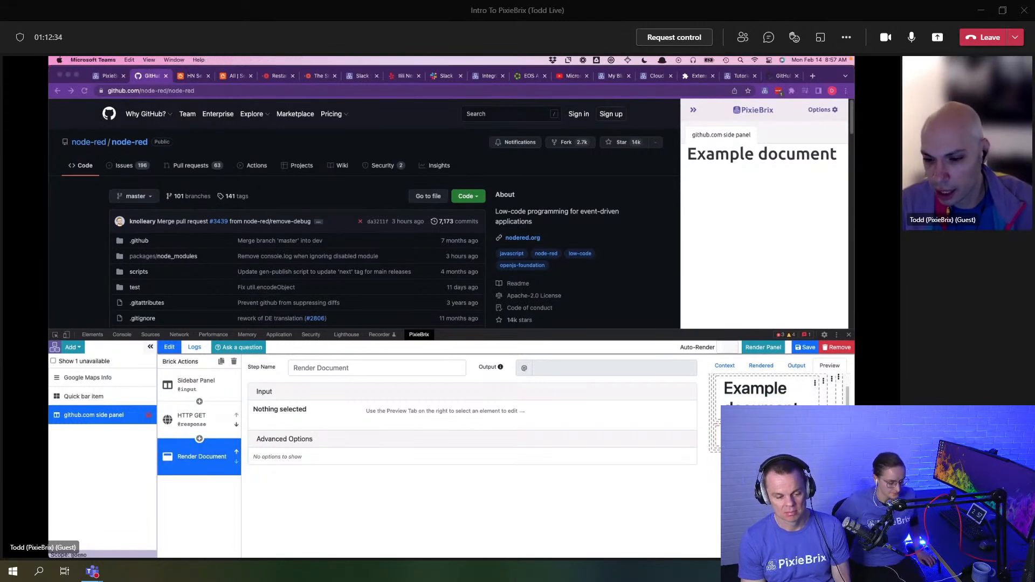
{"action": "left_click", "coordinate": [754, 509]}
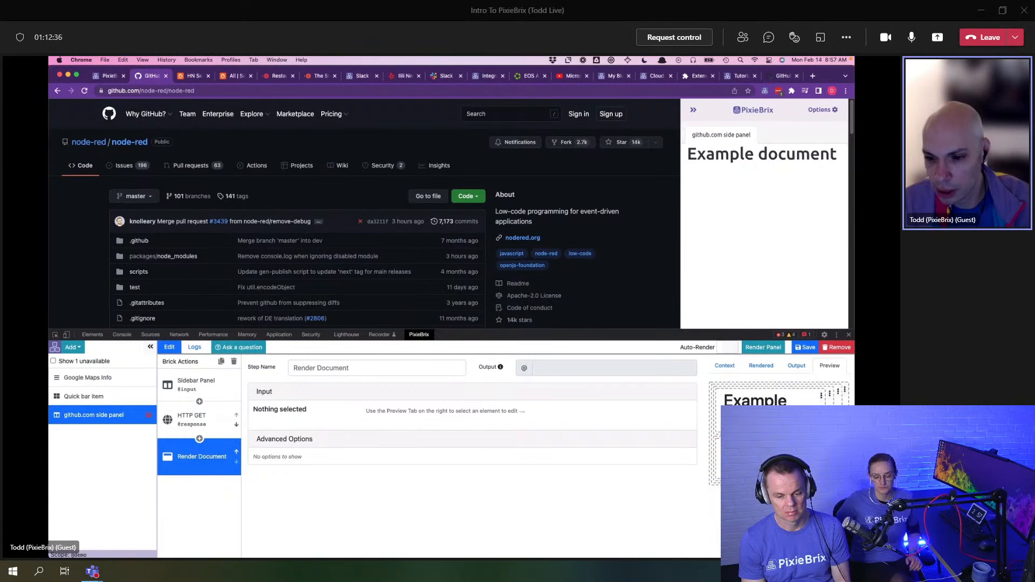
{"action": "left_click", "coordinate": [771, 455]}
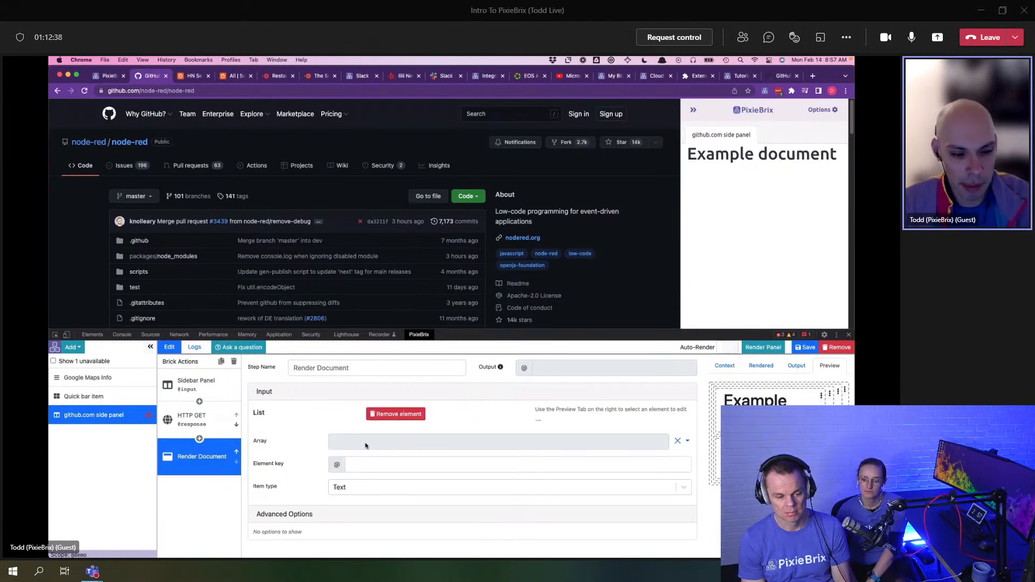
{"action": "left_click", "coordinate": [366, 443]}
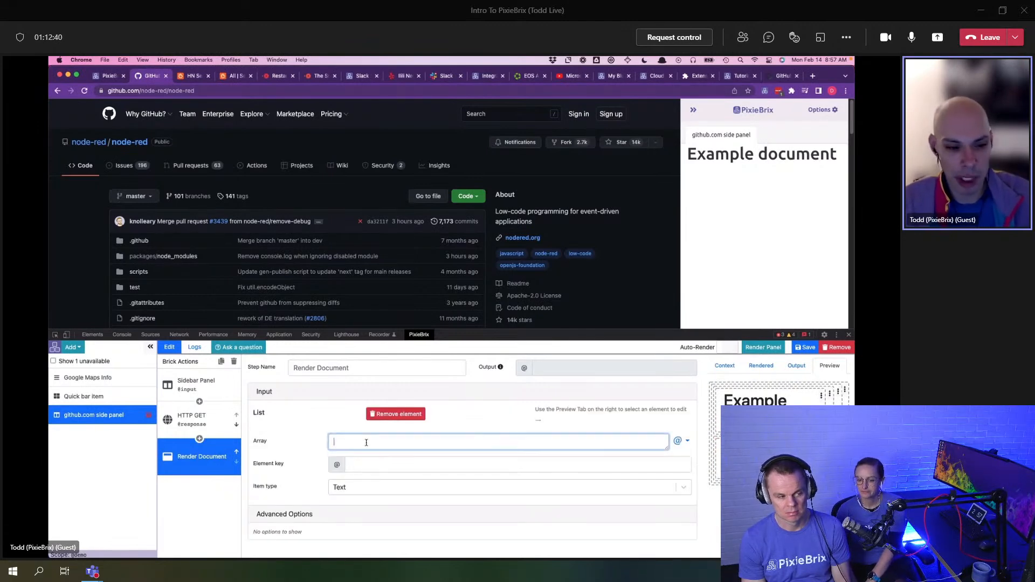
{"action": "type", "text": "@respons"}
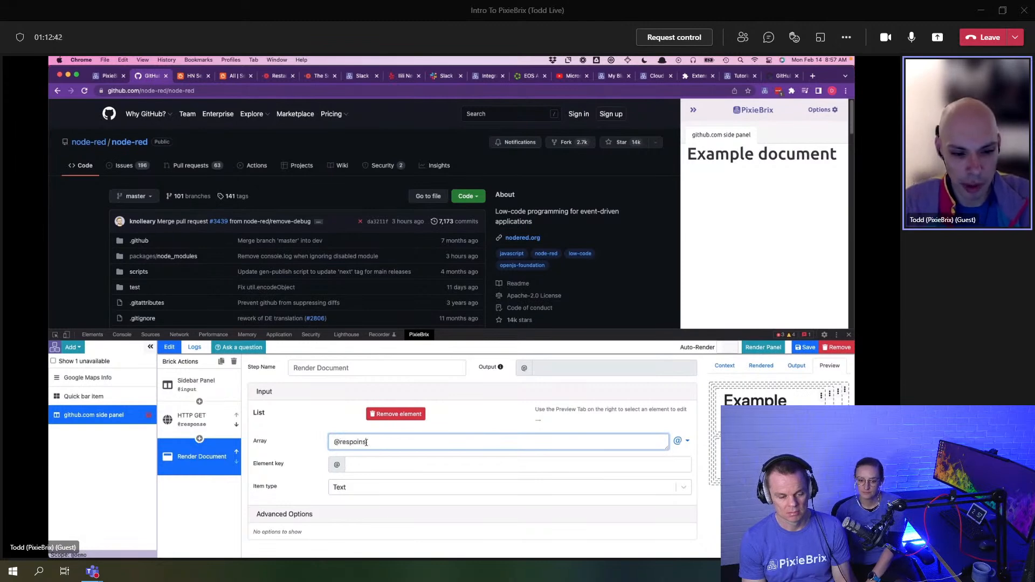
{"action": "type", "text": "e.hits"}
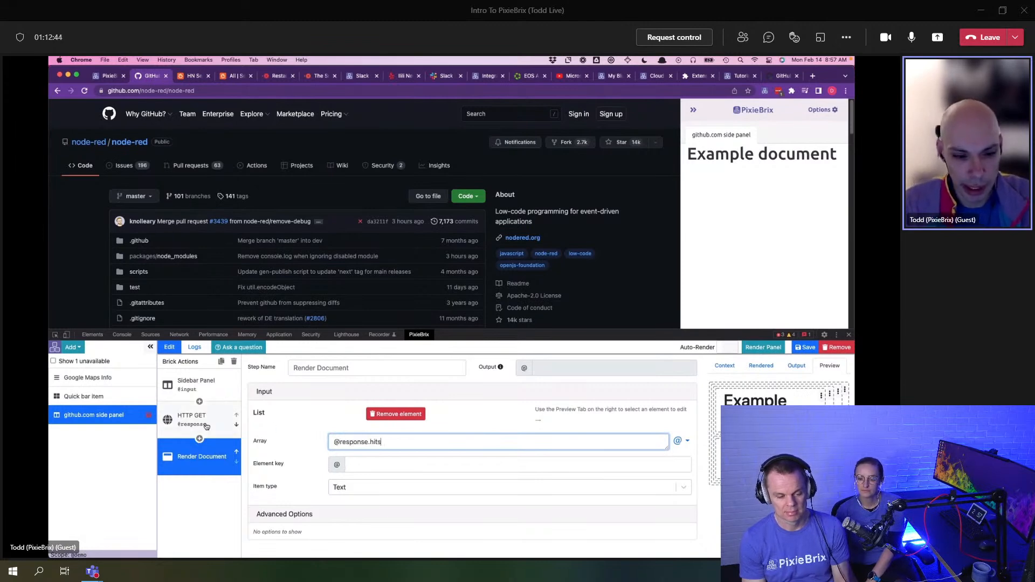
{"action": "left_click", "coordinate": [214, 425]}
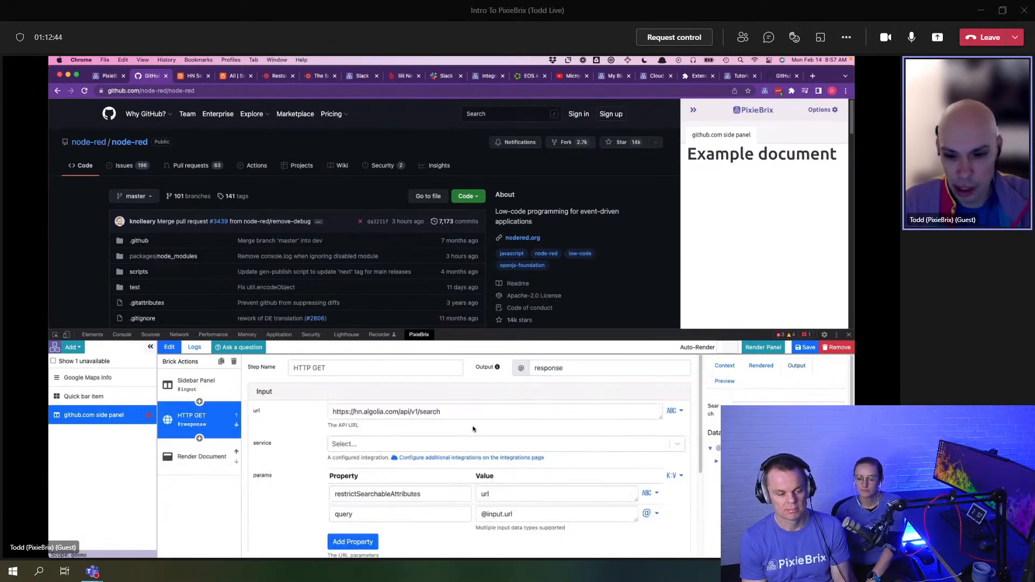
{"action": "left_click", "coordinate": [214, 450]}
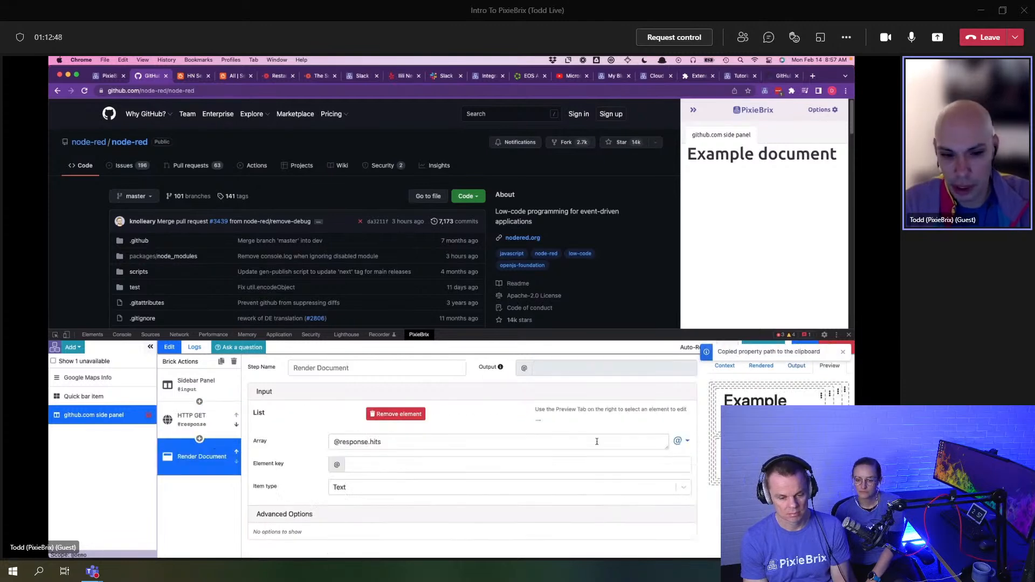
{"action": "left_click_drag", "start_coordinate": [380, 441], "coordinate": [307, 437]}
{"action": "key", "text": "super+v"}
{"action": "left_click", "coordinate": [389, 462]}
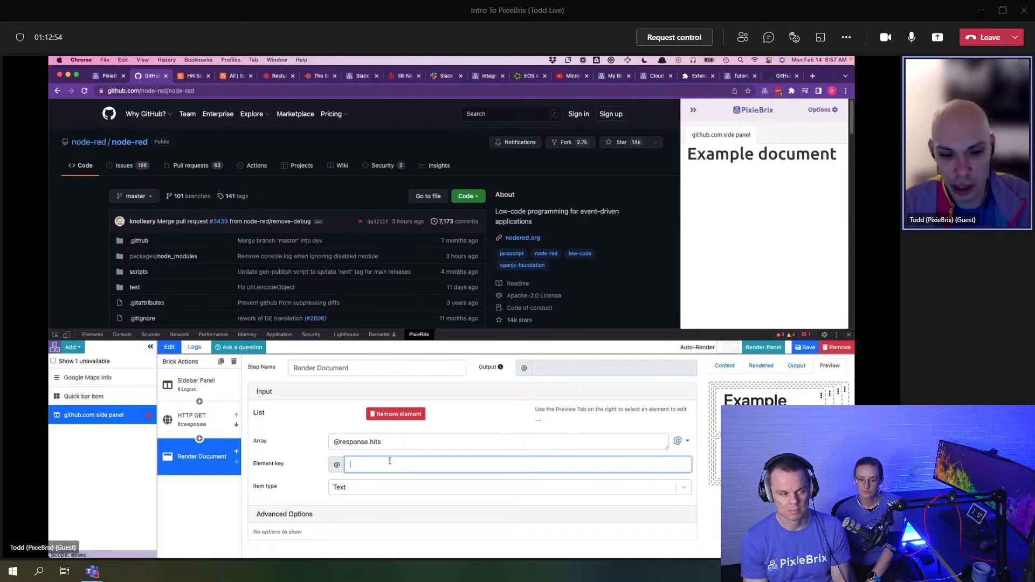
{"action": "type", "text": "hit"}
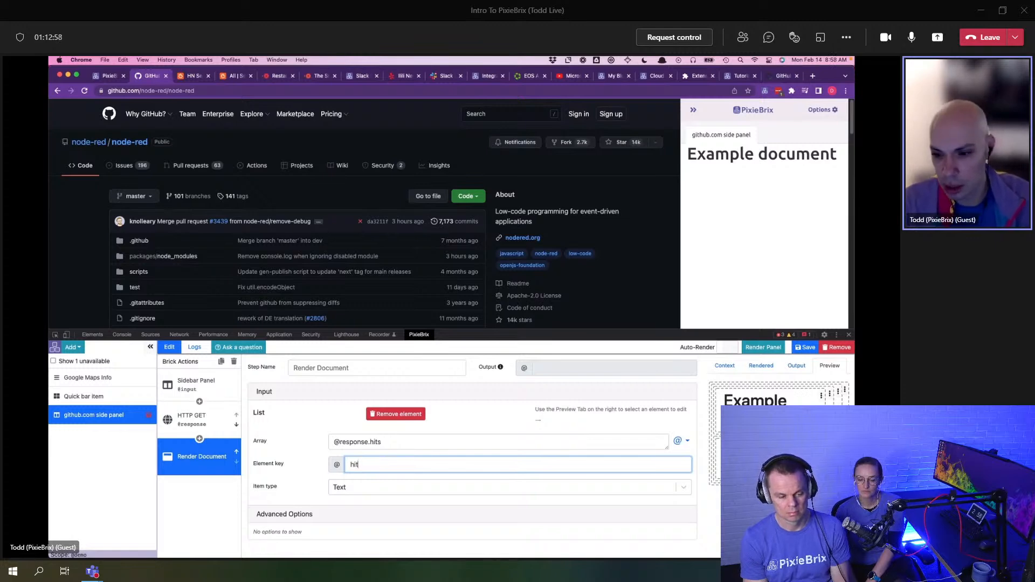
Step: Review the item types available for the list and keep Text
{"action": "left_click", "coordinate": [355, 488]}
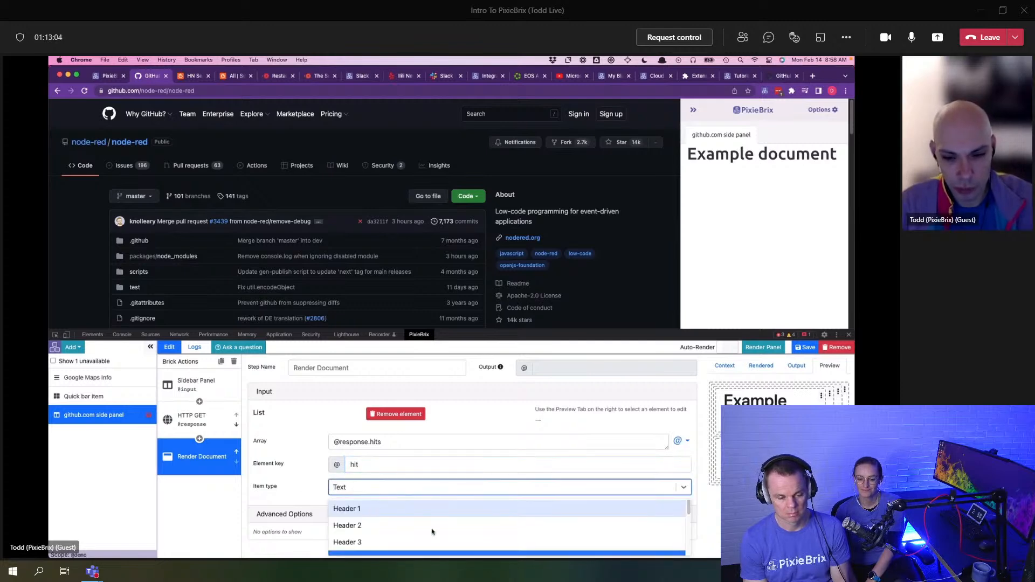
{"action": "scroll", "coordinate": [659, 506], "scroll_direction": "down", "scroll_amount": 5}
{"action": "scroll", "coordinate": [493, 524], "scroll_direction": "up", "scroll_amount": 1}
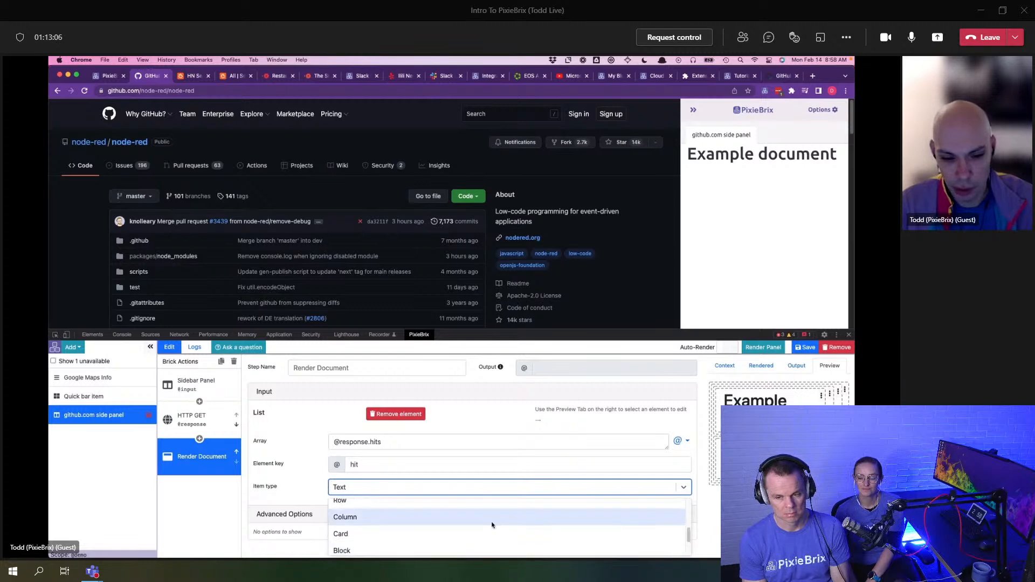
{"action": "scroll", "coordinate": [480, 526], "scroll_direction": "down", "scroll_amount": 1}
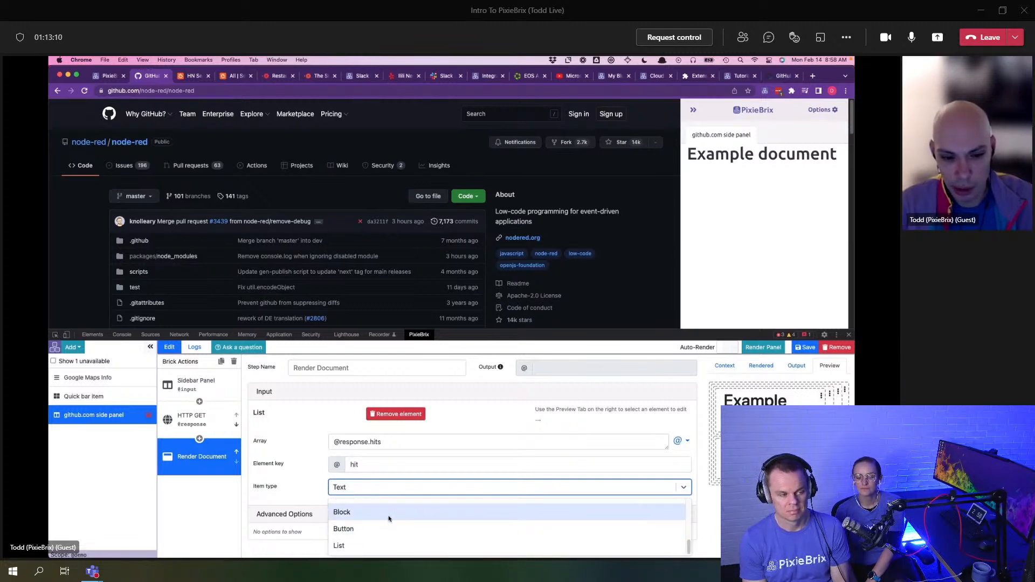
{"action": "scroll", "coordinate": [388, 524], "scroll_direction": "up", "scroll_amount": 1}
{"action": "scroll", "coordinate": [383, 531], "scroll_direction": "down", "scroll_amount": 1}
{"action": "scroll", "coordinate": [381, 529], "scroll_direction": "up", "scroll_amount": 5}
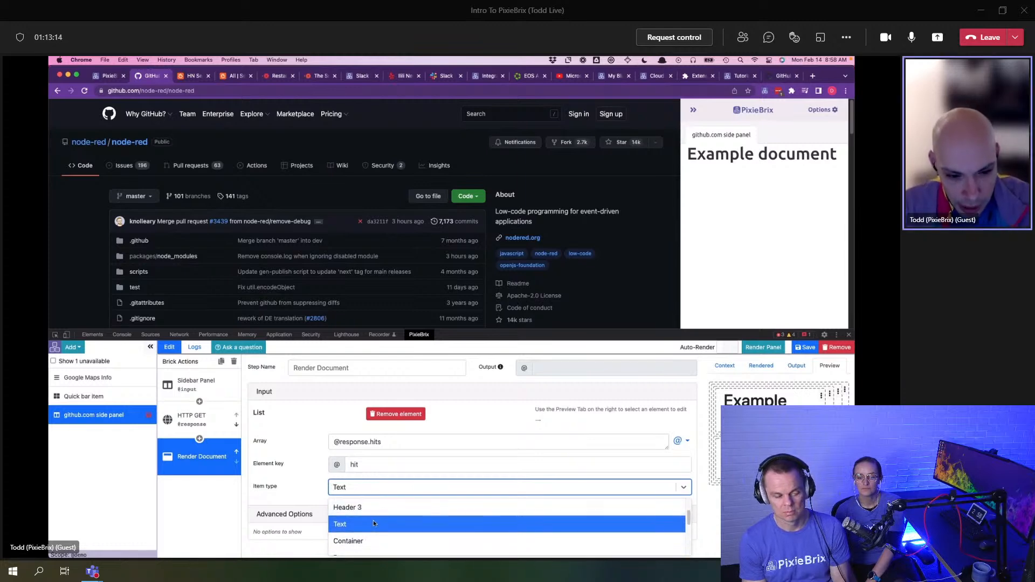
{"action": "left_click", "coordinate": [374, 524]}
{"action": "left_click", "coordinate": [367, 490]}
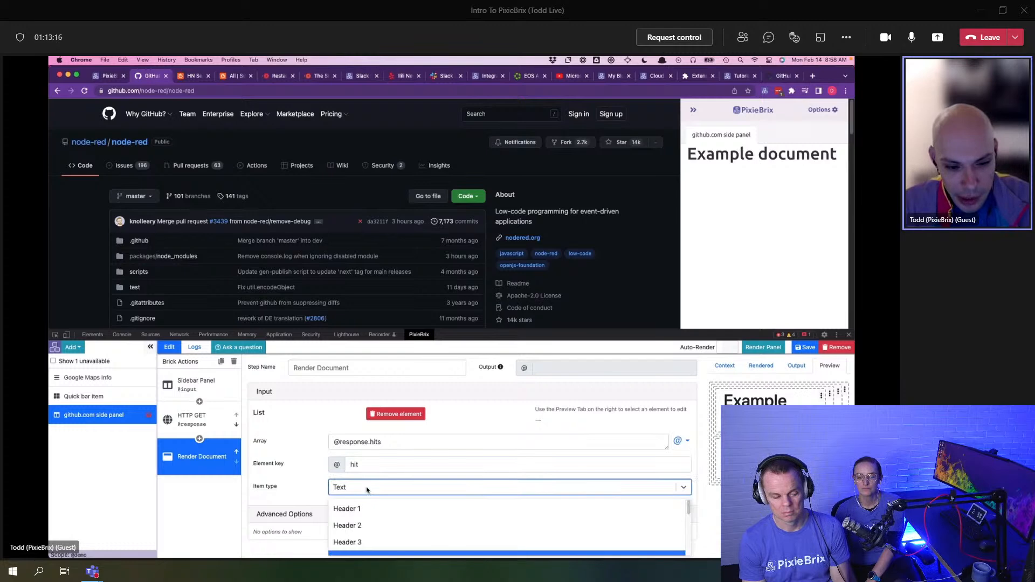
{"action": "left_click", "coordinate": [299, 491]}
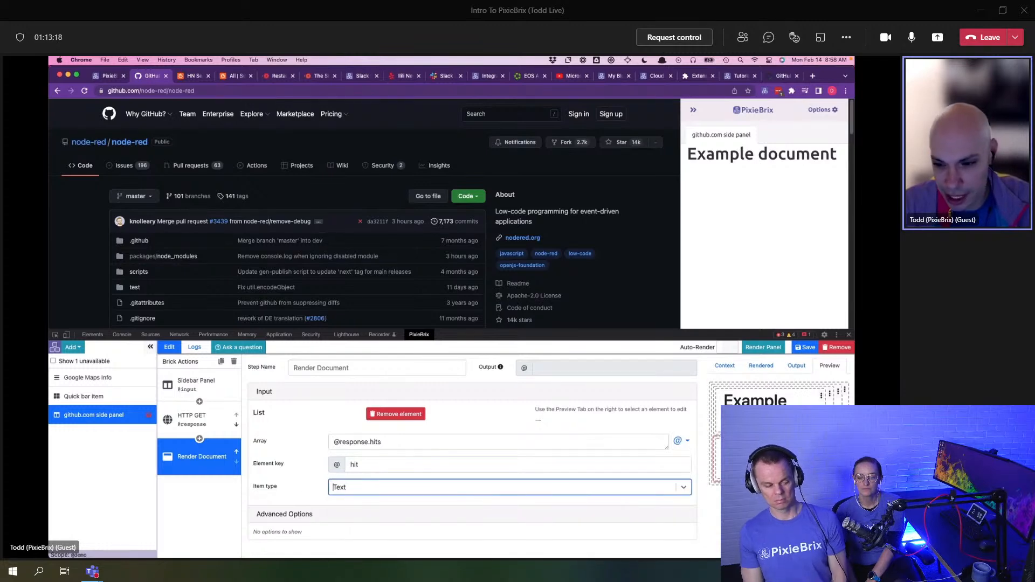
{"action": "left_click", "coordinate": [754, 465]}
{"action": "left_click", "coordinate": [383, 469]}
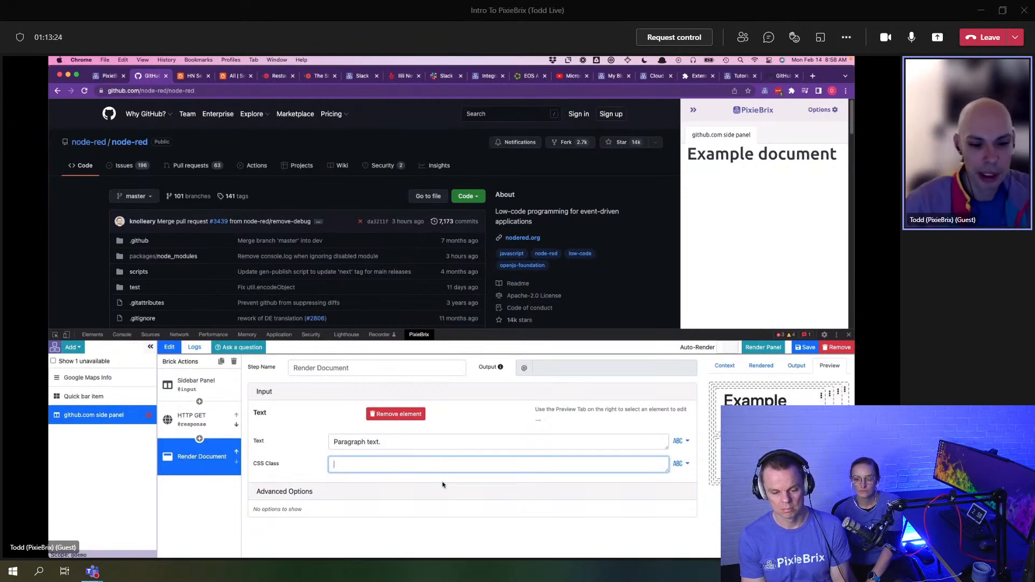
{"action": "triple_click", "coordinate": [356, 441]}
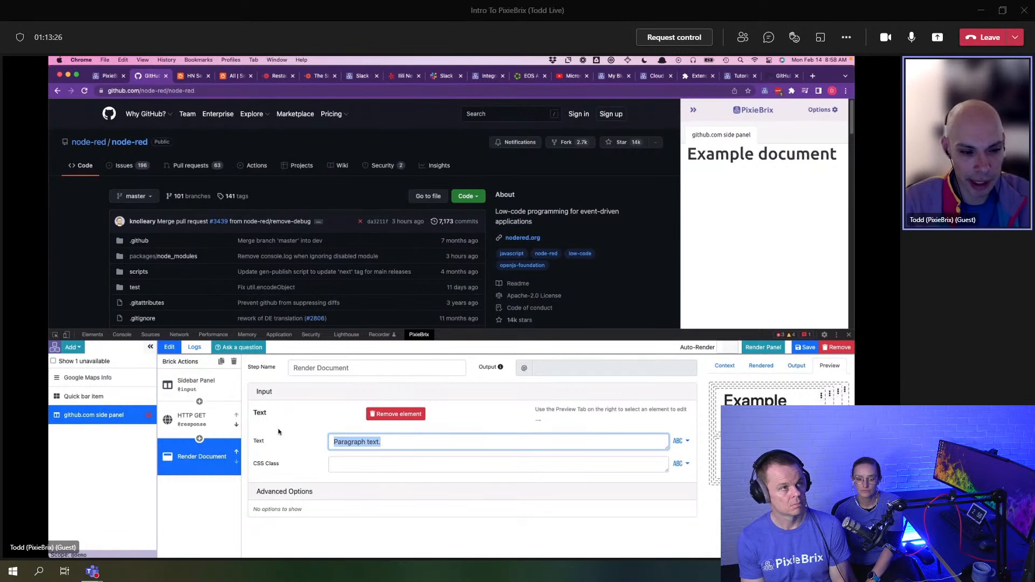
{"action": "type", "text": "{{@"}
{"action": "left_click", "coordinate": [201, 427]}
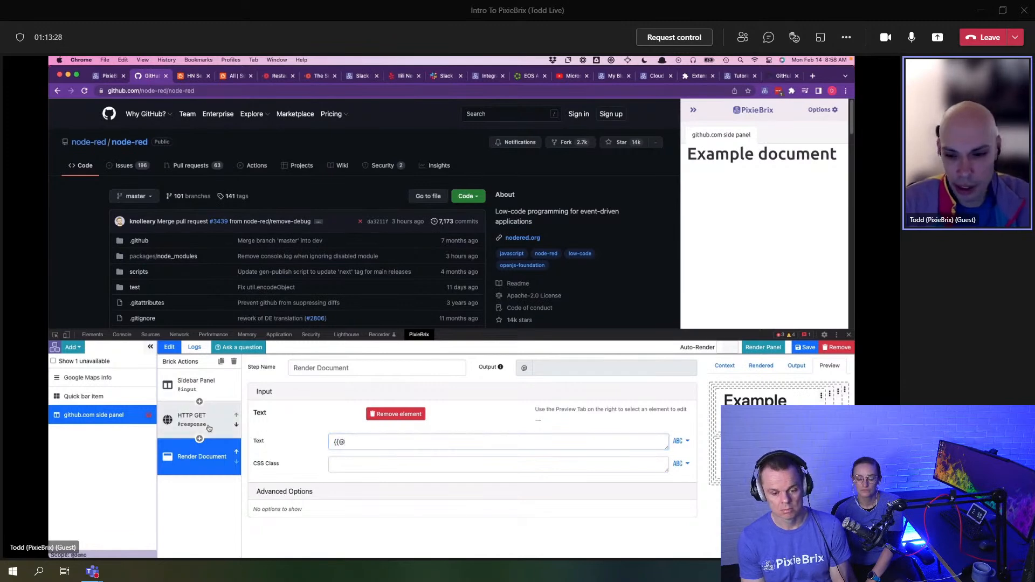
{"action": "left_click", "coordinate": [718, 462]}
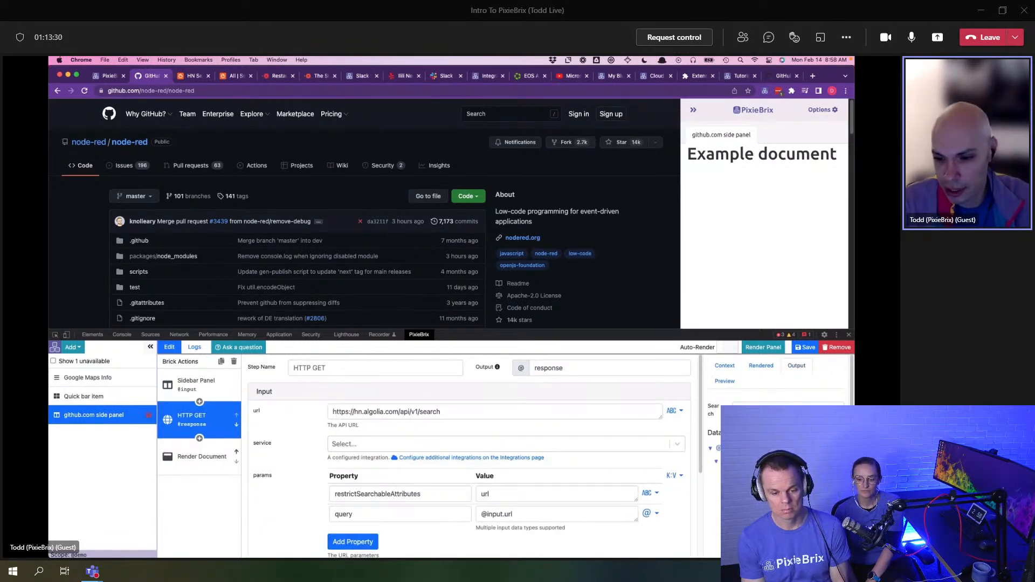
{"action": "left_click", "coordinate": [740, 462]}
{"action": "scroll", "coordinate": [741, 463], "scroll_direction": "down", "scroll_amount": 1}
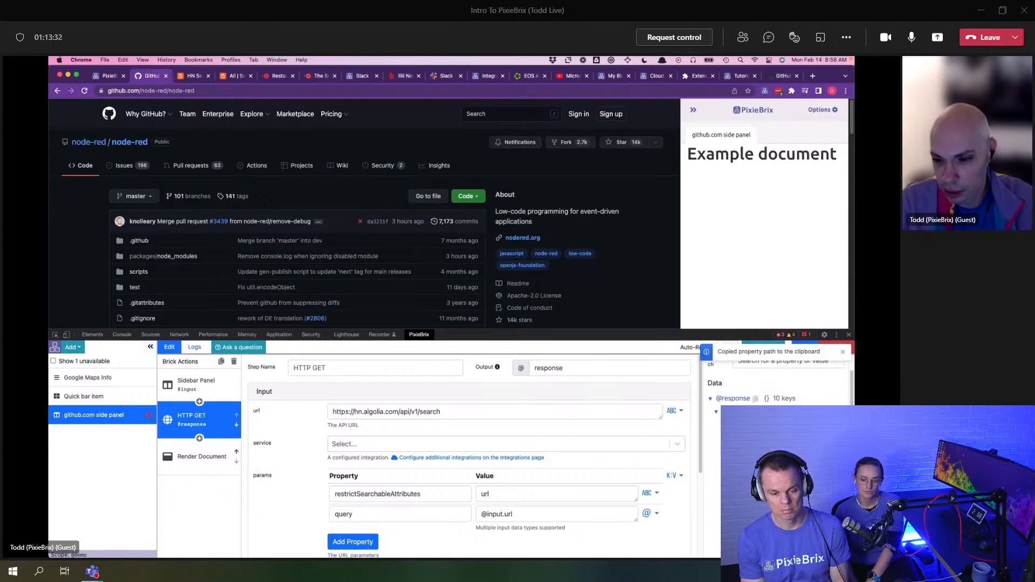
{"action": "left_click", "coordinate": [189, 464]}
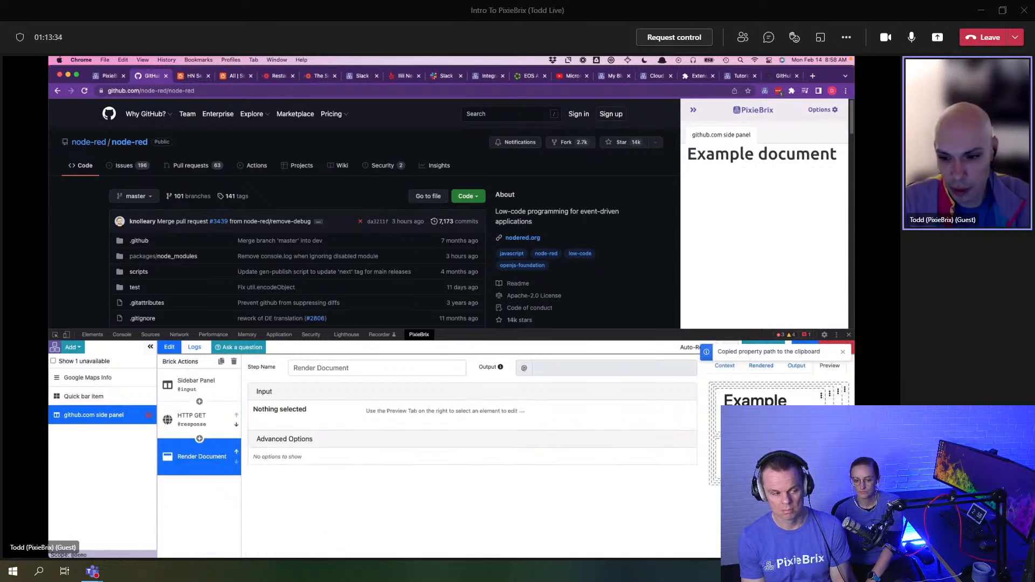
{"action": "left_click", "coordinate": [749, 455]}
{"action": "left_click", "coordinate": [370, 442]}
{"action": "type", "text": "hit"}
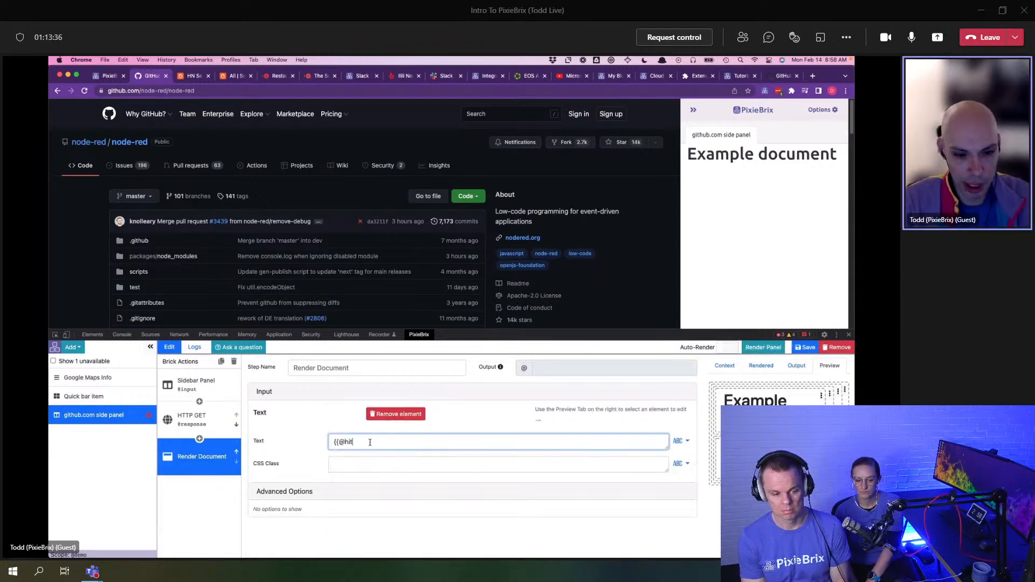
{"action": "type", "text": ".ittle}}"}
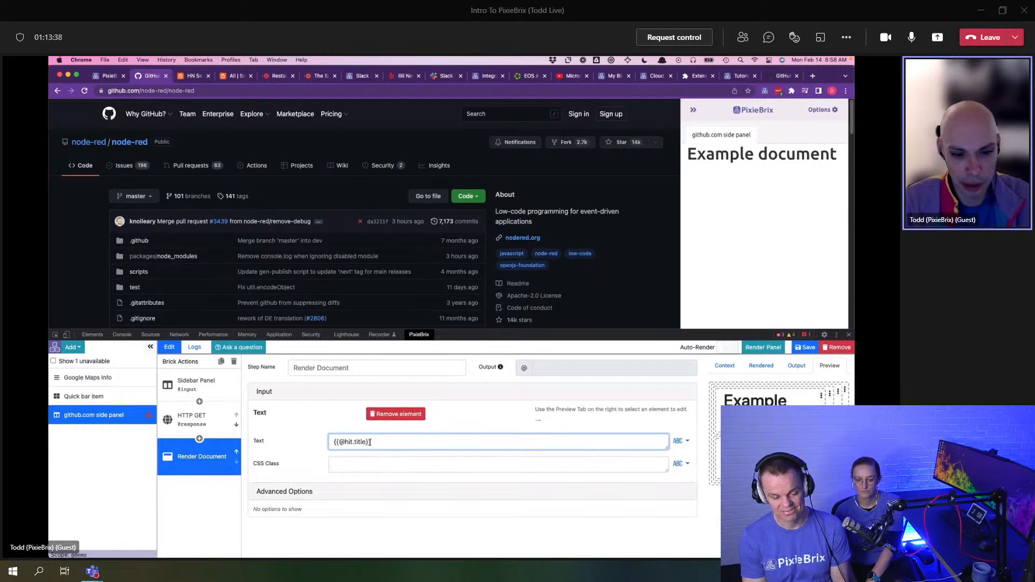
{"action": "left_click", "coordinate": [752, 345]}
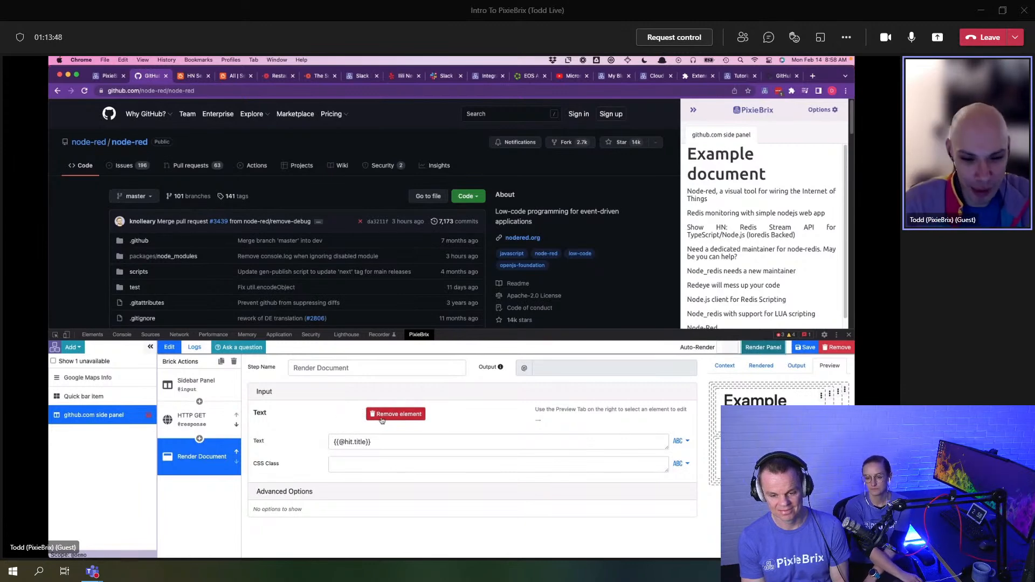
{"action": "left_click", "coordinate": [750, 447]}
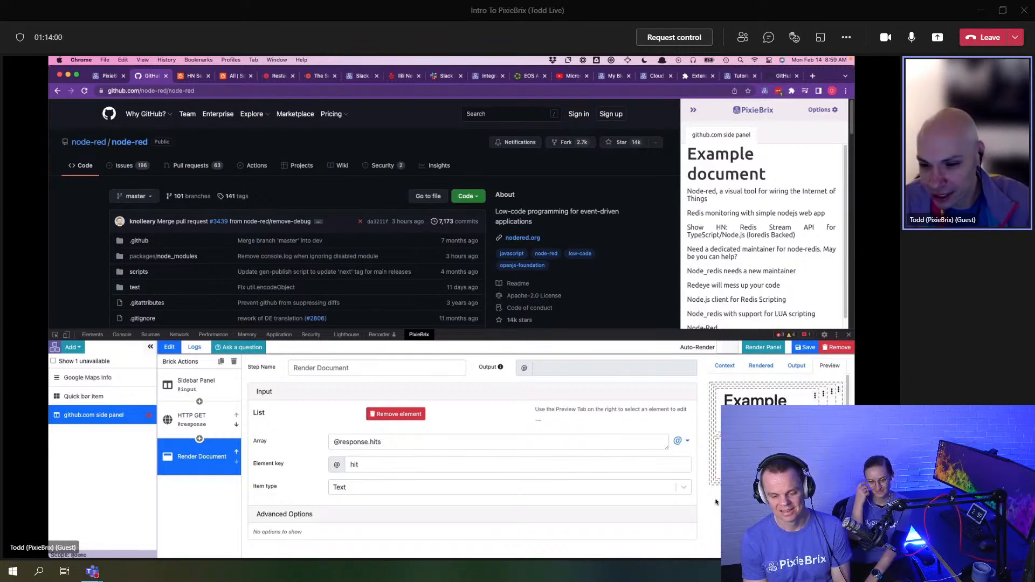
{"action": "left_click", "coordinate": [411, 416]}
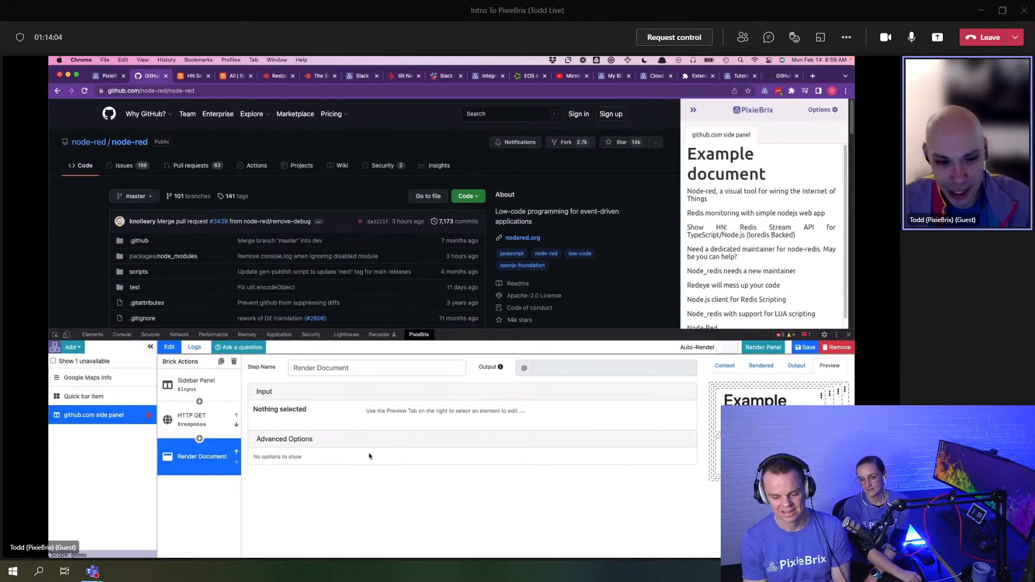
{"action": "left_click", "coordinate": [409, 457]}
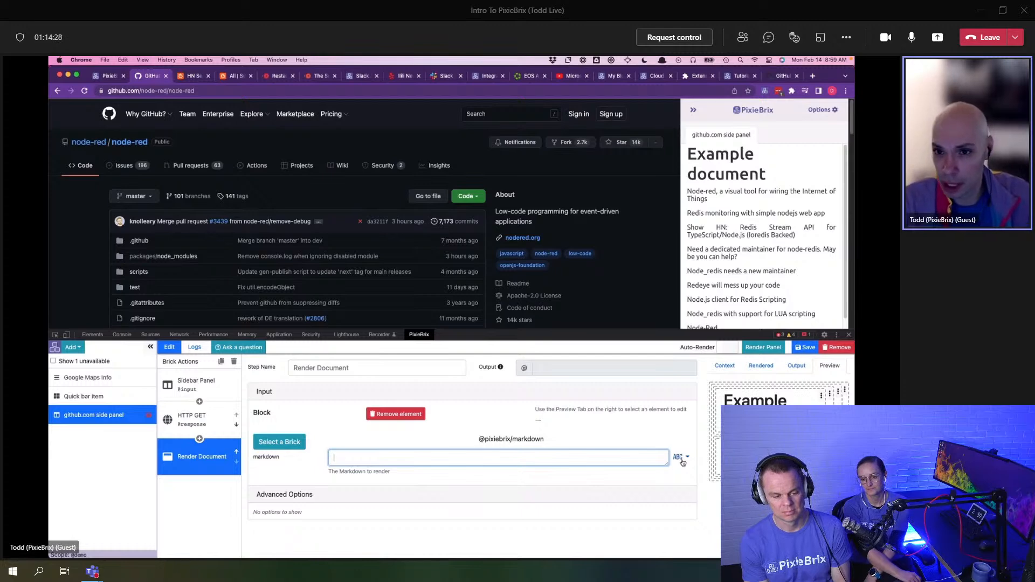
{"action": "type", "text": "{{"}
{"action": "key", "text": "BackSpace"}
{"action": "type", "text": "%"}
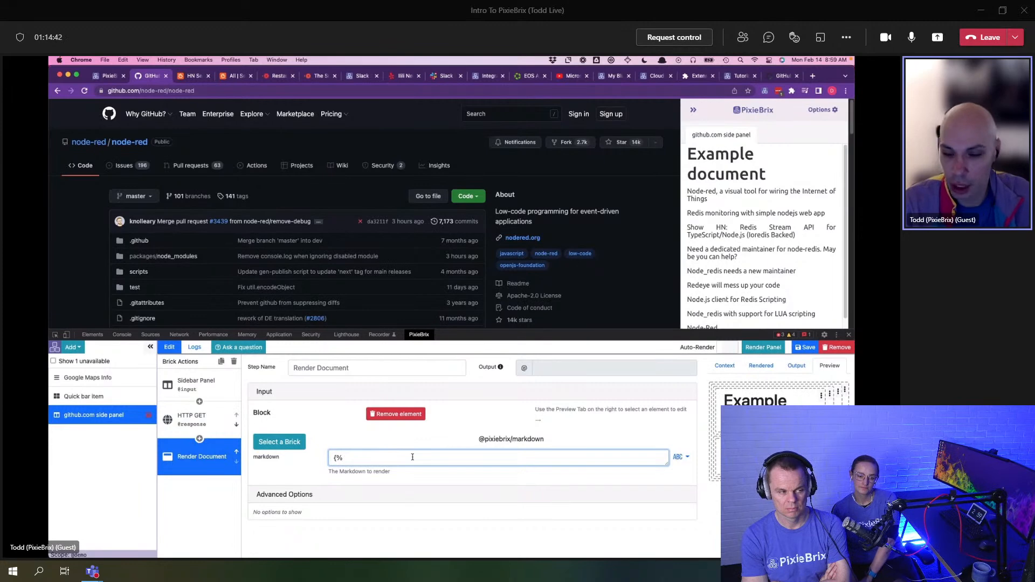
{"action": "type", "text": "for "}
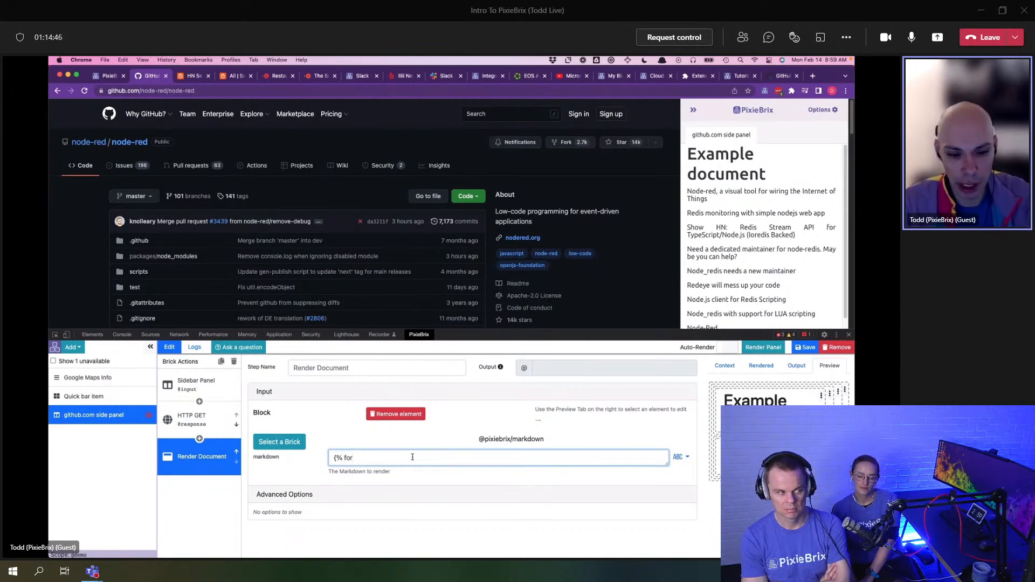
{"action": "type", "text": "hi"}
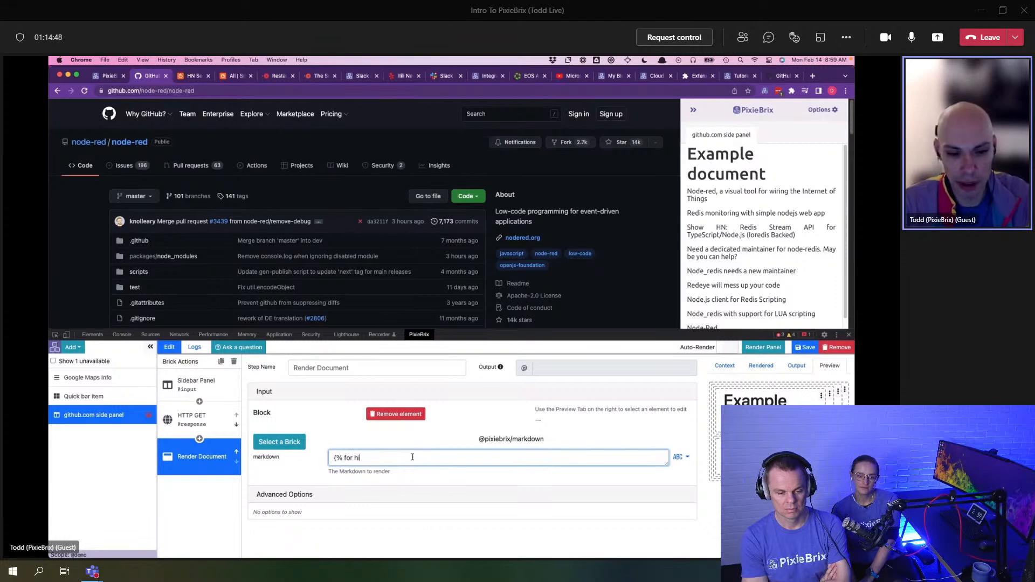
{"action": "type", "text": "t in @res"}
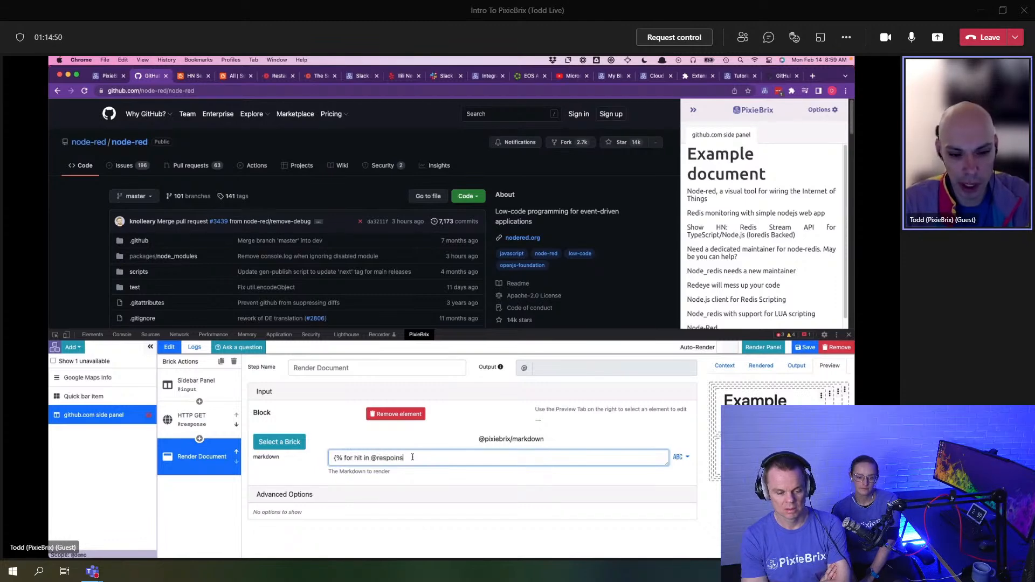
{"action": "type", "text": "ponse.hits "}
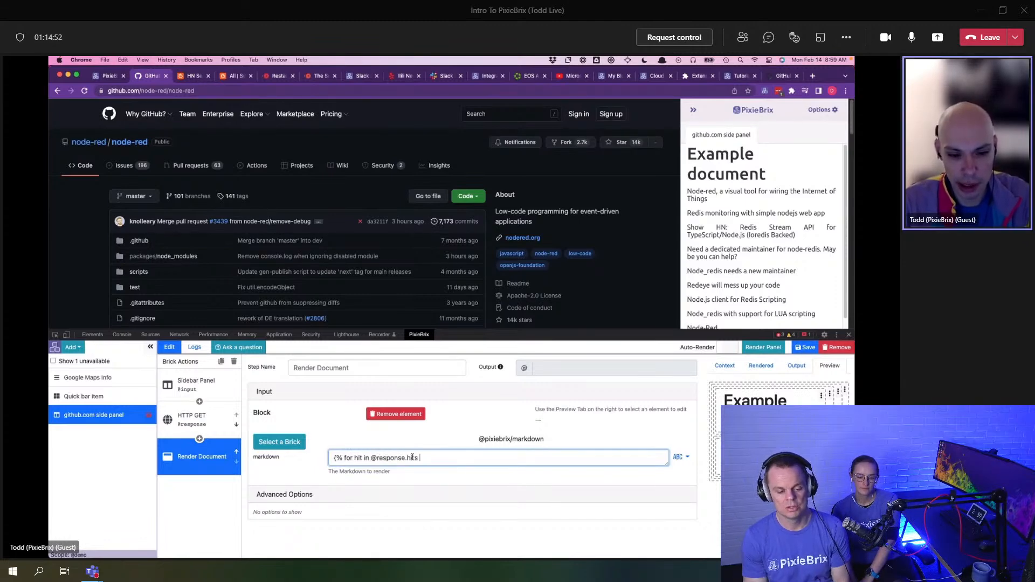
{"action": "type", "text": "%}"}
Step: Add the closing tag {% end for %} below the loop's opening line, leaving room for the item between them
{"action": "key", "text": "Return"}
{"action": "key", "text": "Return"}
{"action": "type", "text": "{% end"}
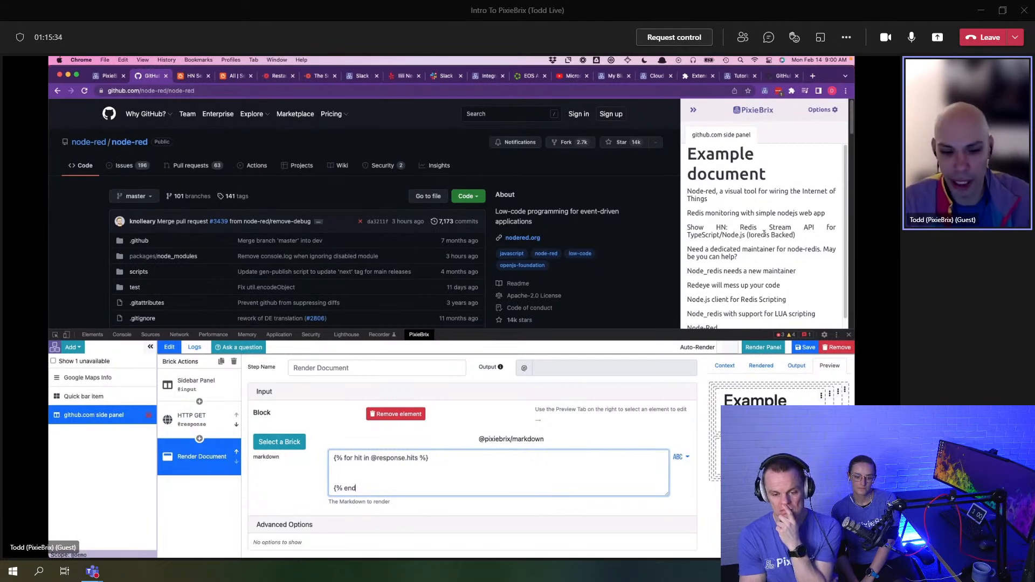
{"action": "type", "text": "fo"}
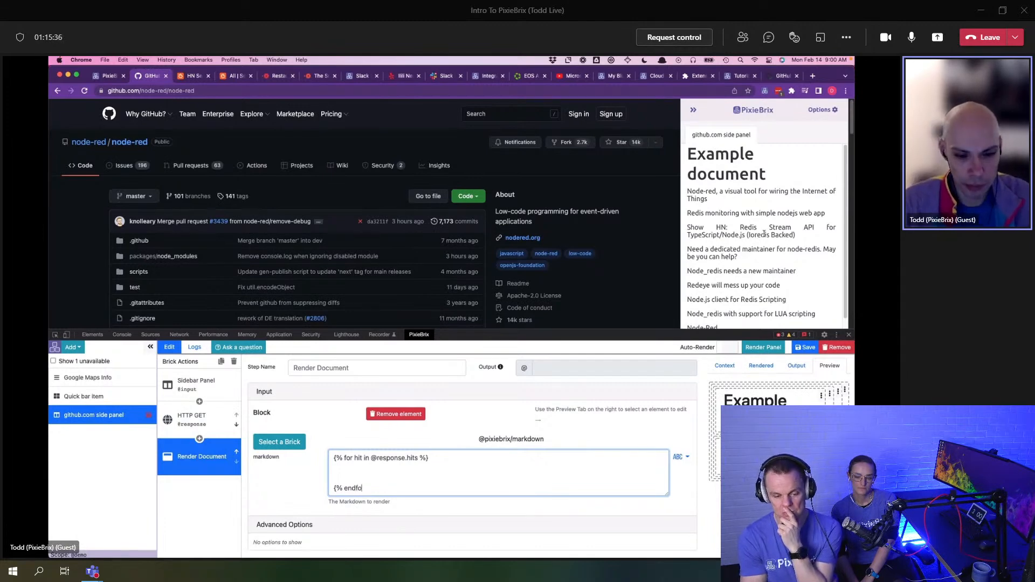
{"action": "type", "text": "r %}"}
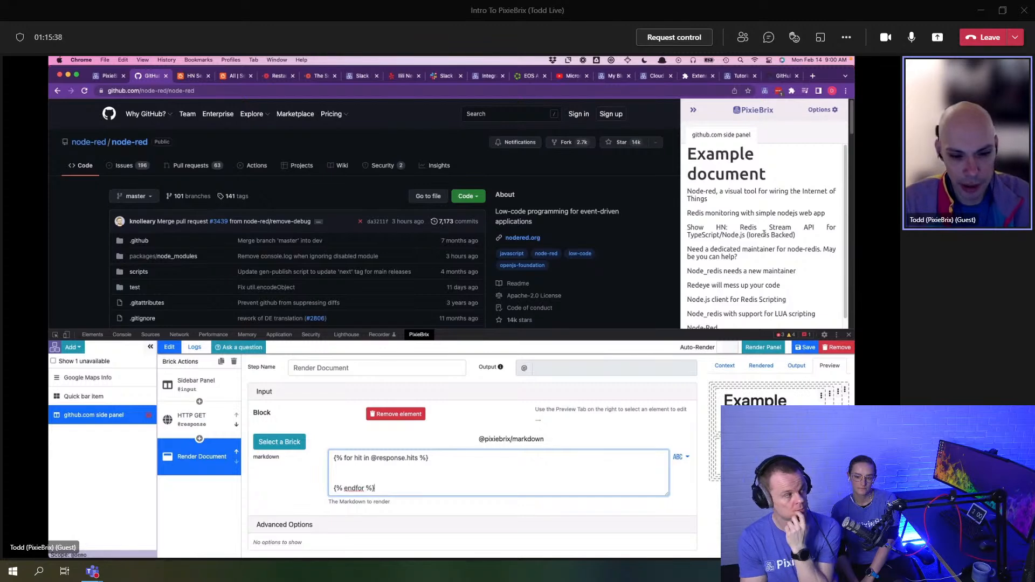
{"action": "left_click", "coordinate": [354, 488]}
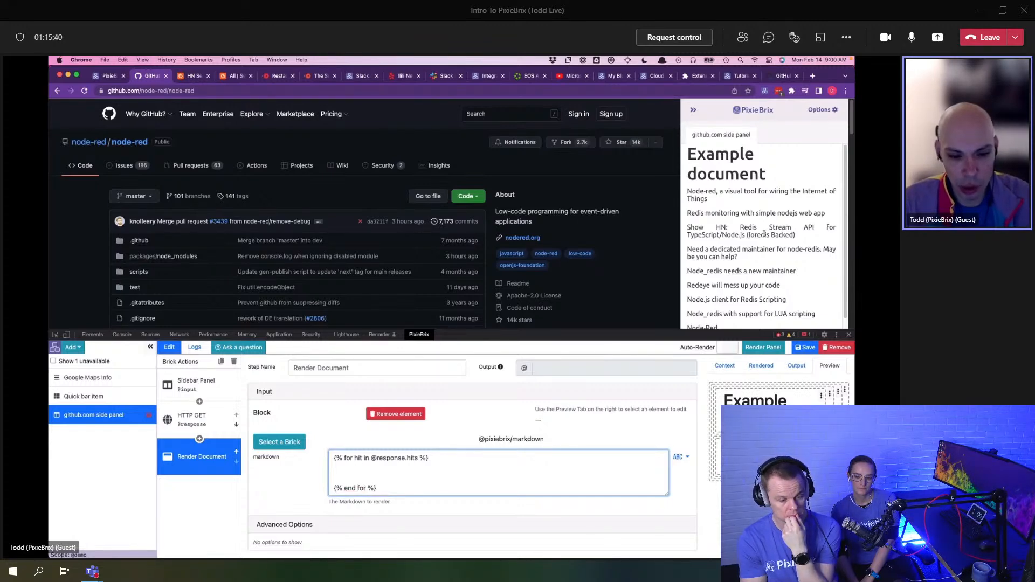
{"action": "key", "text": "Return"}
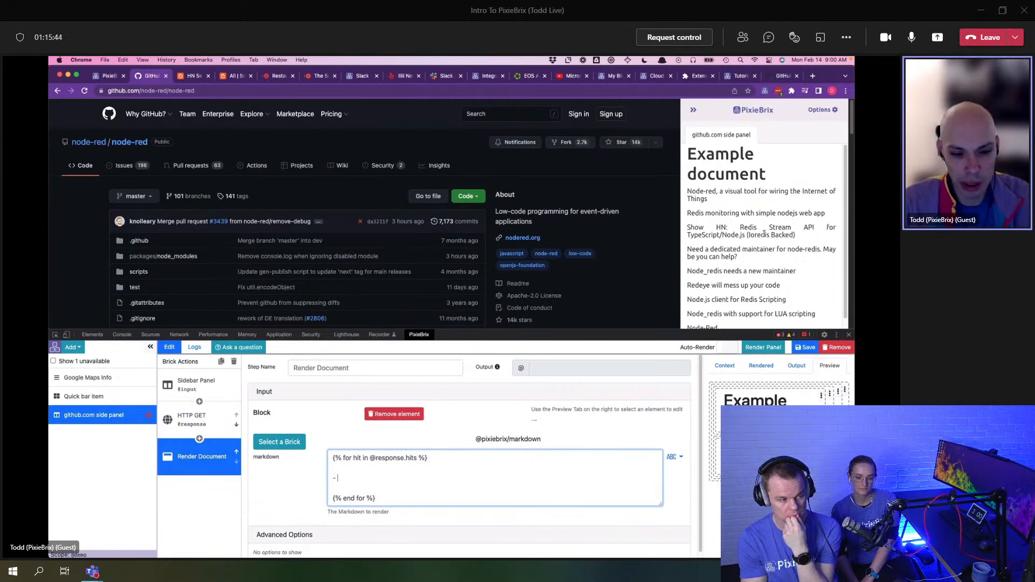
{"action": "key", "text": "Up"}
{"action": "key", "text": "BackSpace"}
{"action": "key", "text": "Down"}
{"action": "key", "text": "Down"}
{"action": "key", "text": "BackSpace"}
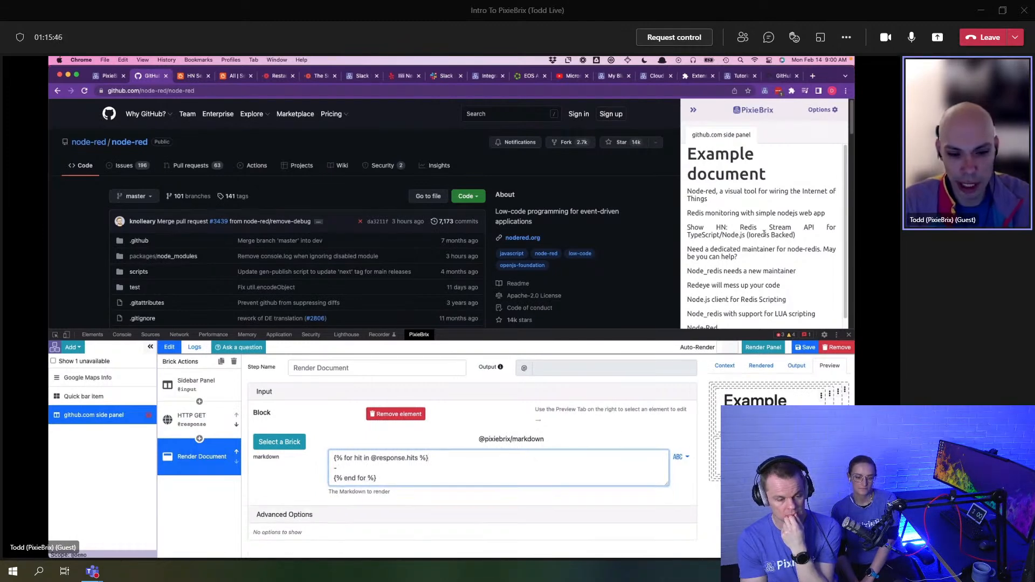
{"action": "type", "text": "{{"}
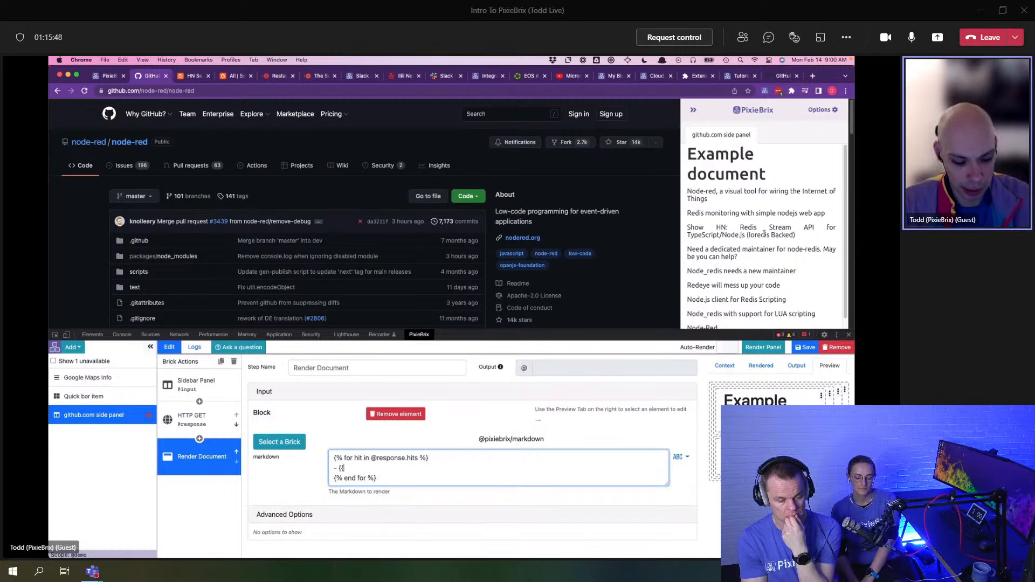
{"action": "type", "text": " @hit.t"}
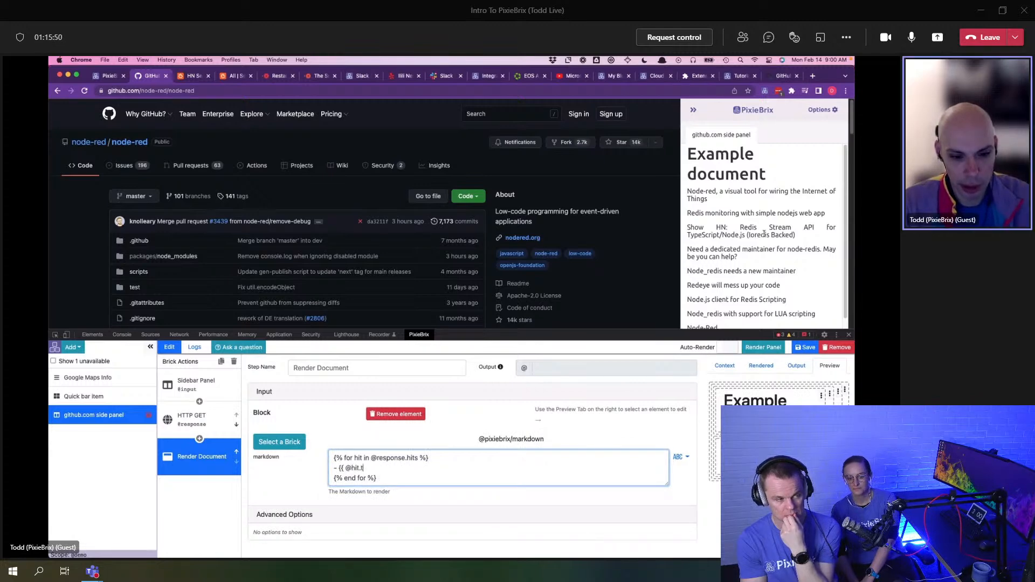
{"action": "type", "text": "itle }} {%"}
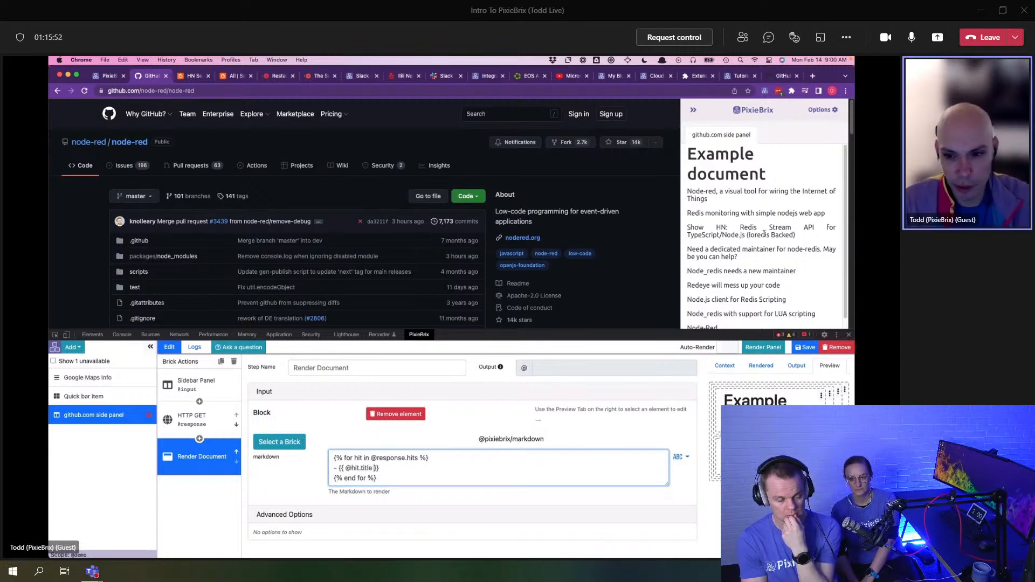
Step: Render the panel, correct the loop's closing tag to {% endfor %} and render the panel again
{"action": "left_click", "coordinate": [772, 348]}
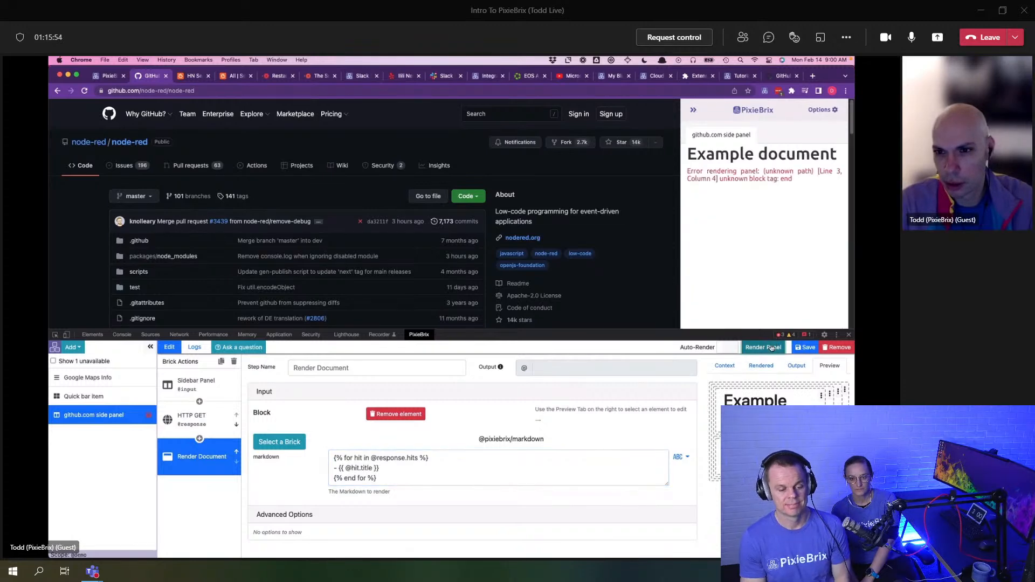
{"action": "key", "text": "BackSpace"}
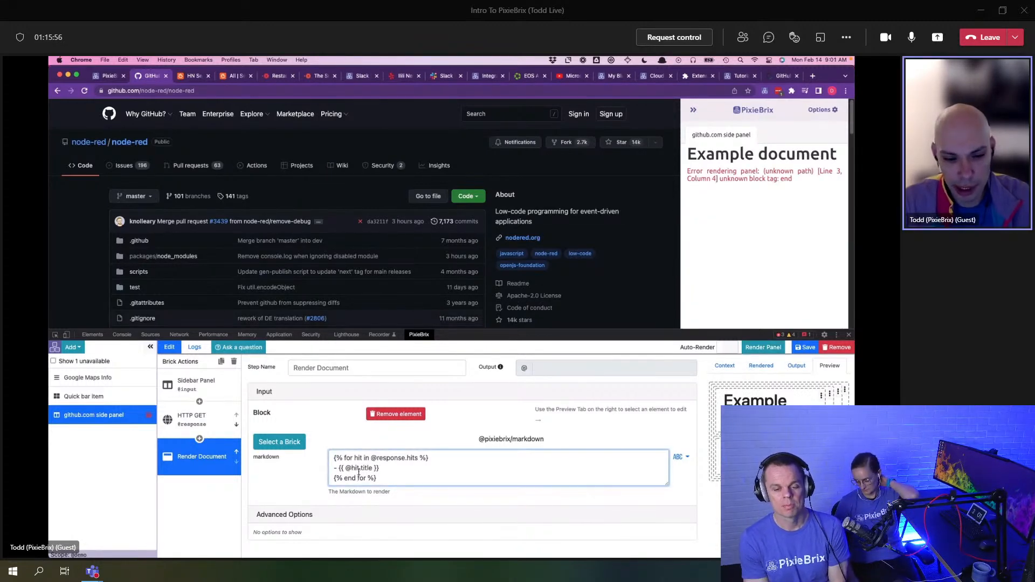
{"action": "left_click", "coordinate": [750, 348]}
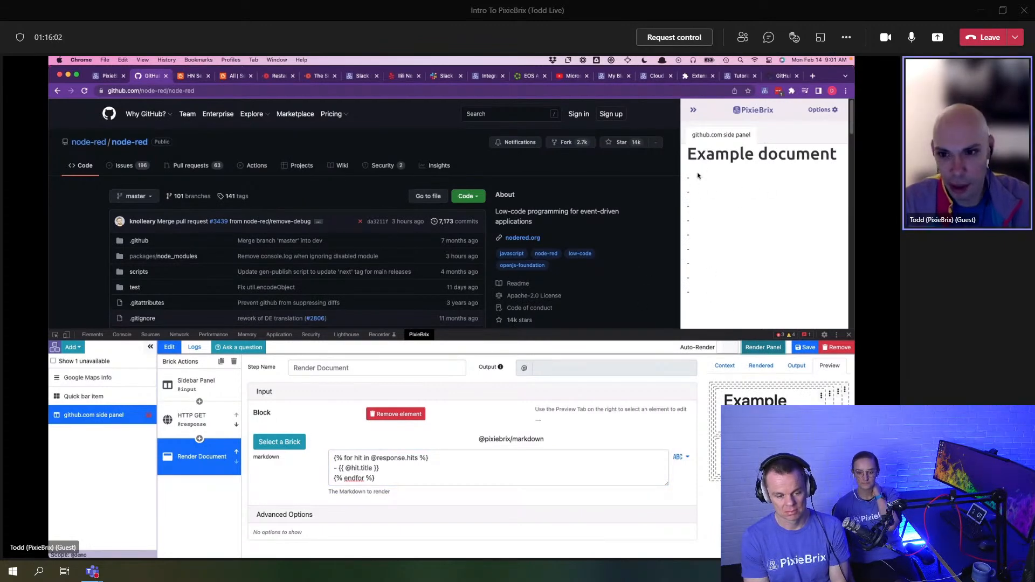
Step: Replace the hyphen in front of the loop's item with an asterisk and render the panel
{"action": "left_click", "coordinate": [360, 466]}
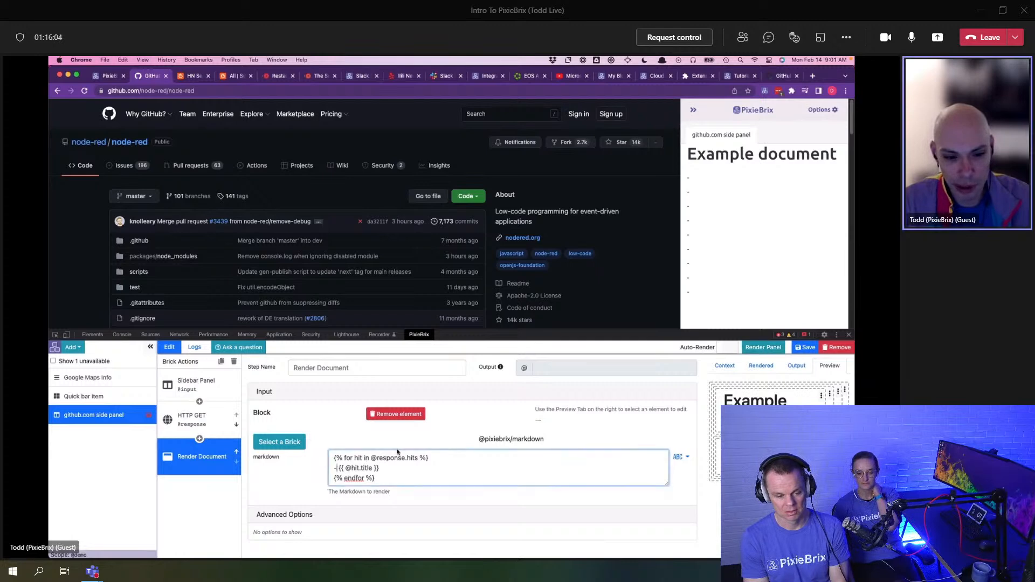
{"action": "key", "text": "BackSpace"}
{"action": "type", "text": "*"}
{"action": "left_click", "coordinate": [748, 348]}
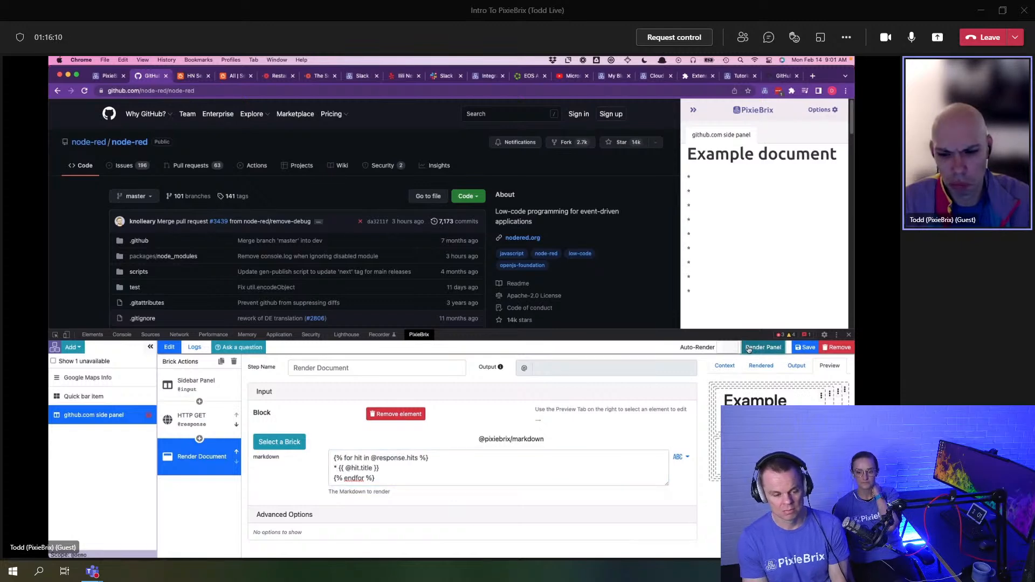
Step: Check the HTTP GET brick's configuration, and return to the markdown block in the Render Document brick
{"action": "left_click", "coordinate": [408, 474]}
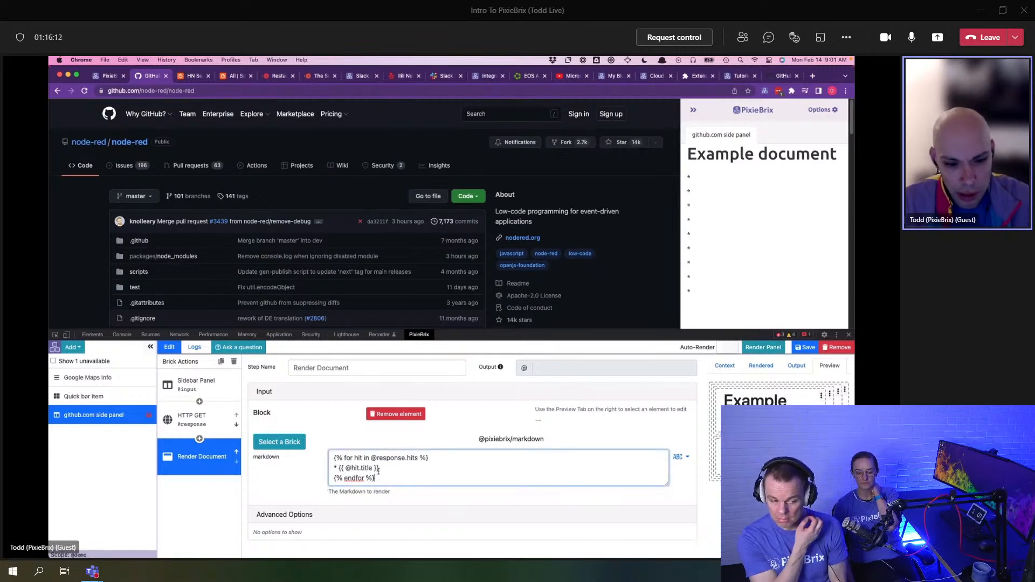
{"action": "left_click", "coordinate": [199, 423]}
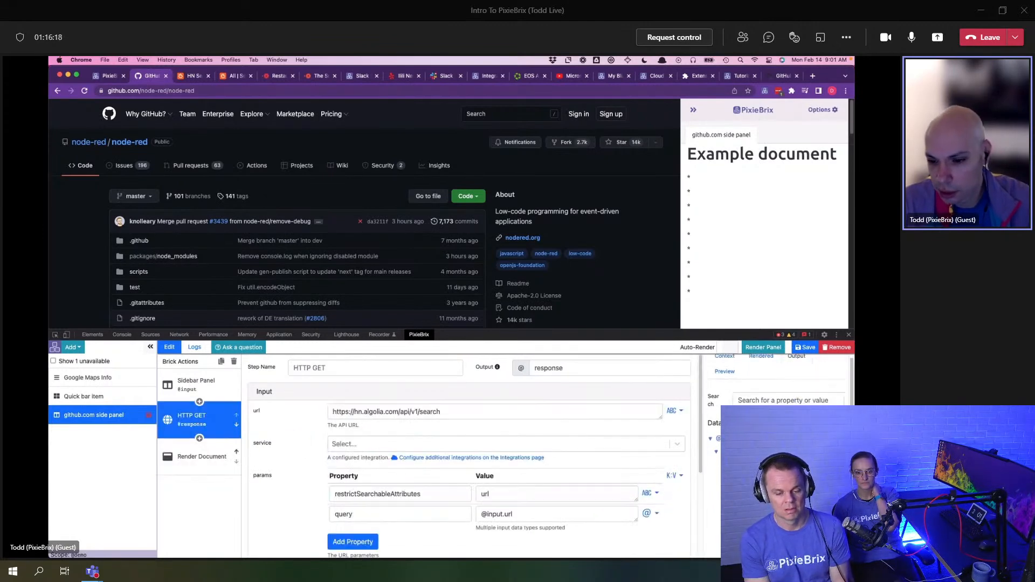
{"action": "left_click", "coordinate": [212, 468]}
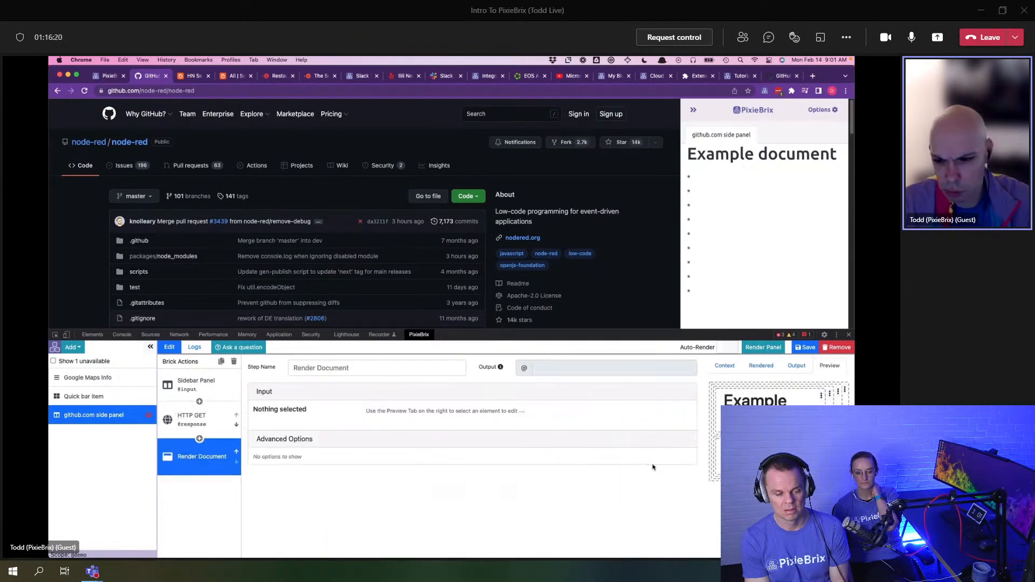
{"action": "left_click", "coordinate": [411, 477]}
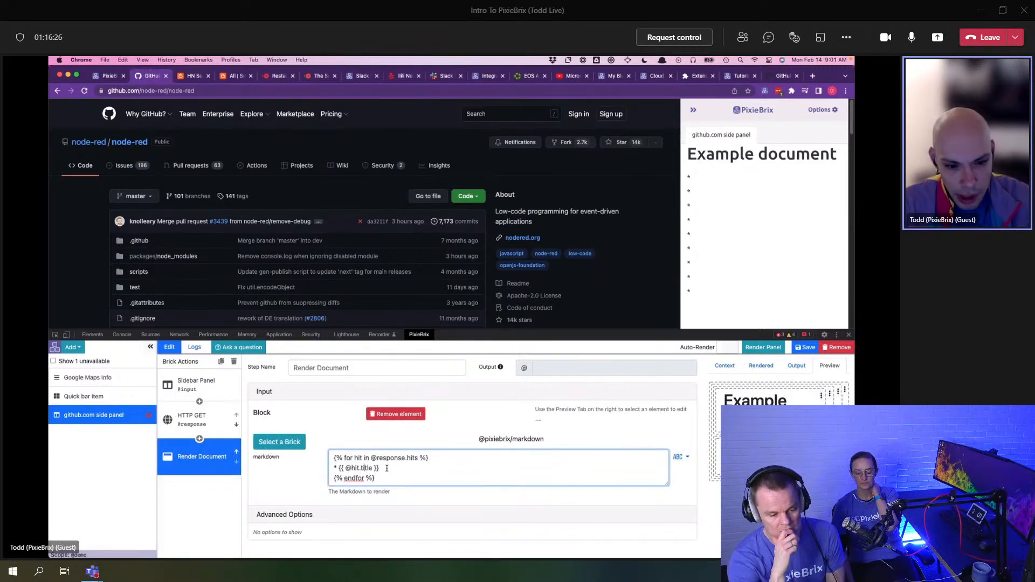
{"action": "key", "text": "Left"}
{"action": "key", "text": "BackSpace"}
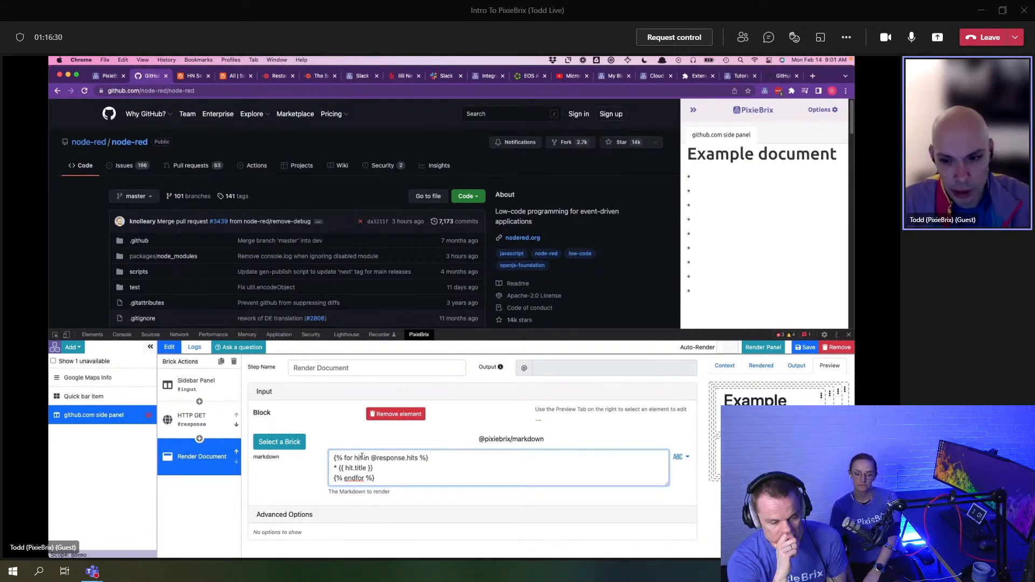
{"action": "type", "text": "@"}
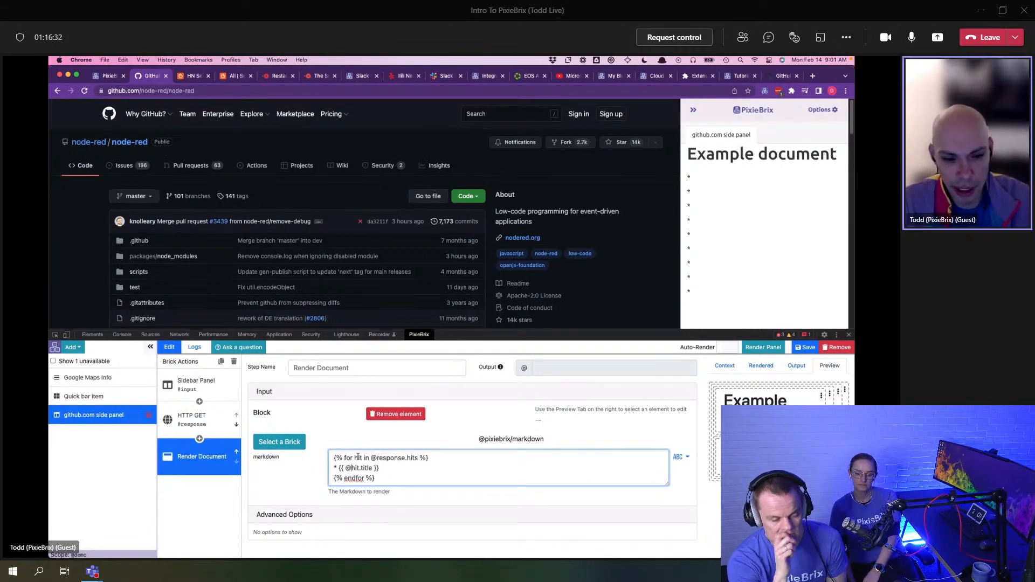
{"action": "left_click_drag", "start_coordinate": [381, 479], "coordinate": [294, 453]}
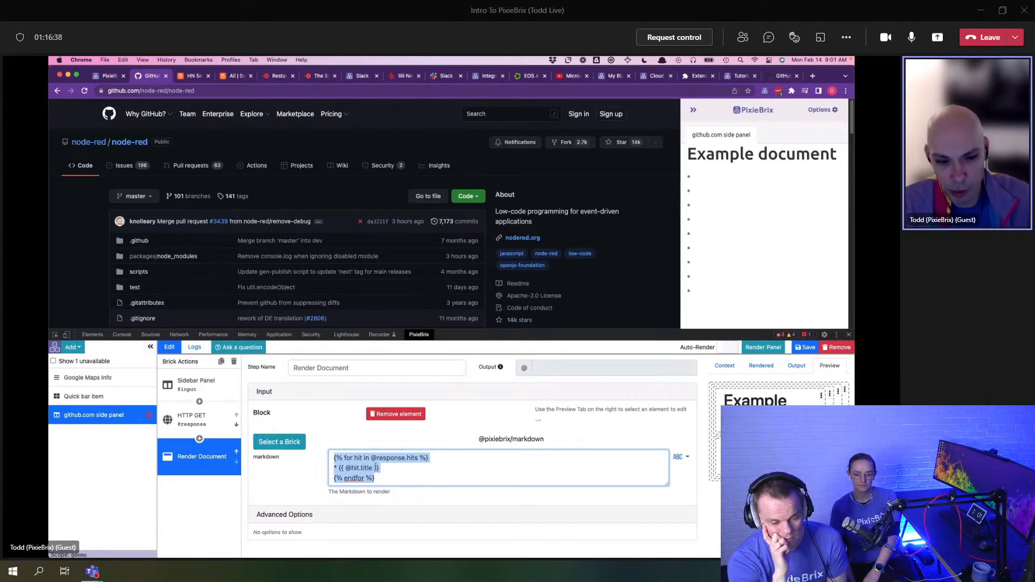
{"action": "left_click", "coordinate": [372, 463]}
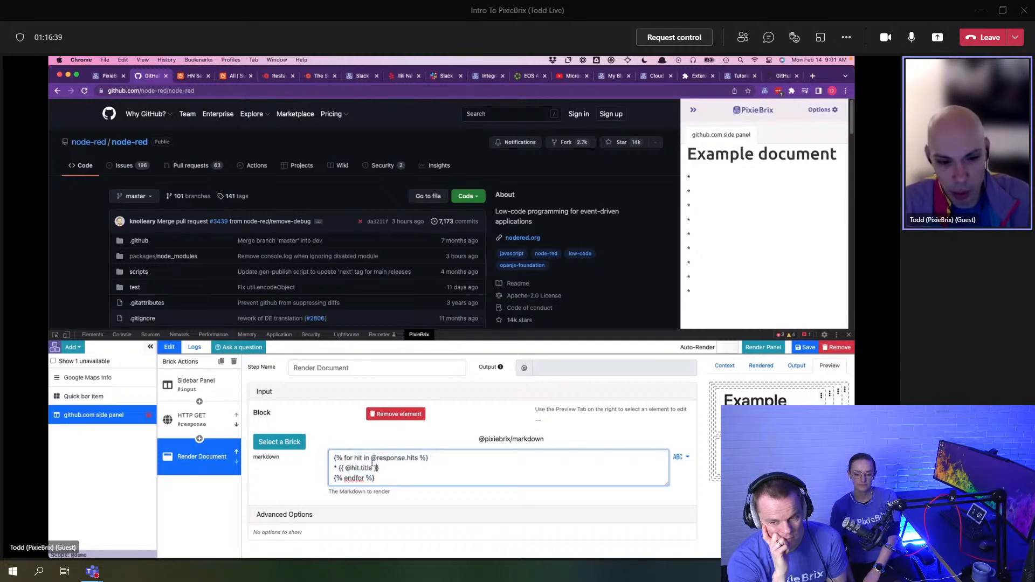
Step: Change the loop's item expression to {{ hit.title }}, render the panel and review the bulleted list in the sidebar
{"action": "left_click", "coordinate": [352, 466]}
{"action": "key", "text": "BackSpace"}
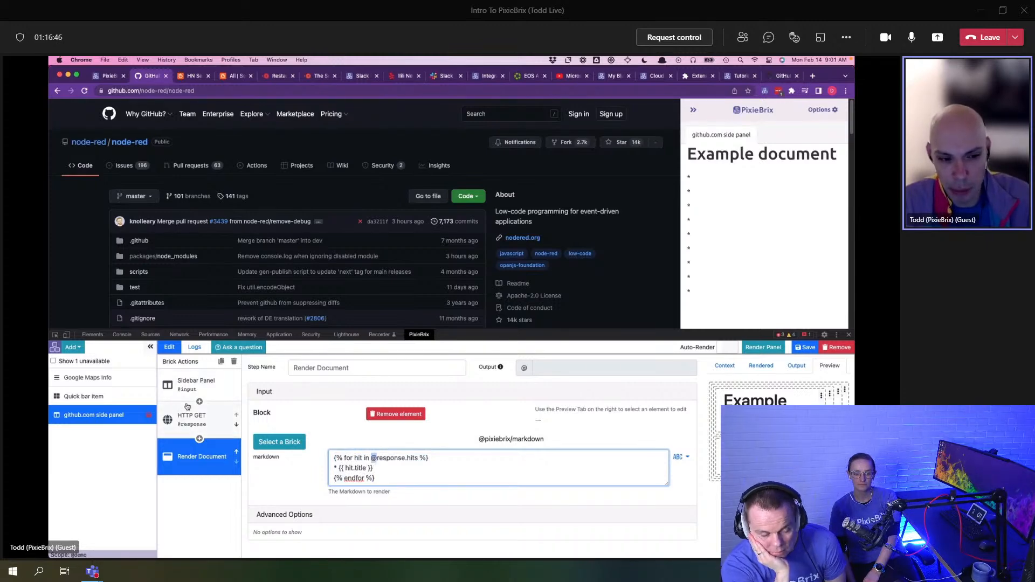
{"action": "left_click", "coordinate": [355, 459]}
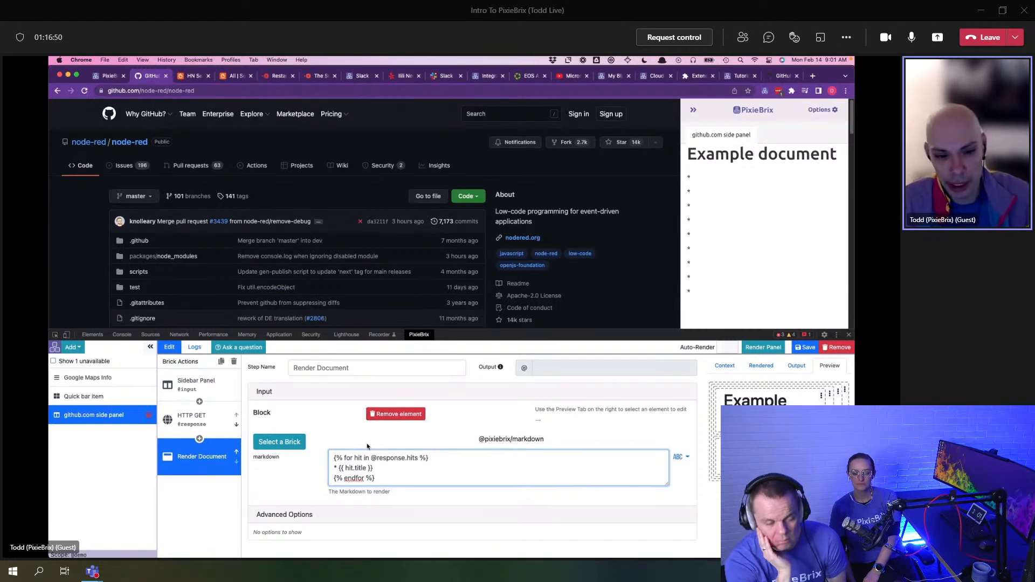
{"action": "double_click", "coordinate": [359, 458]}
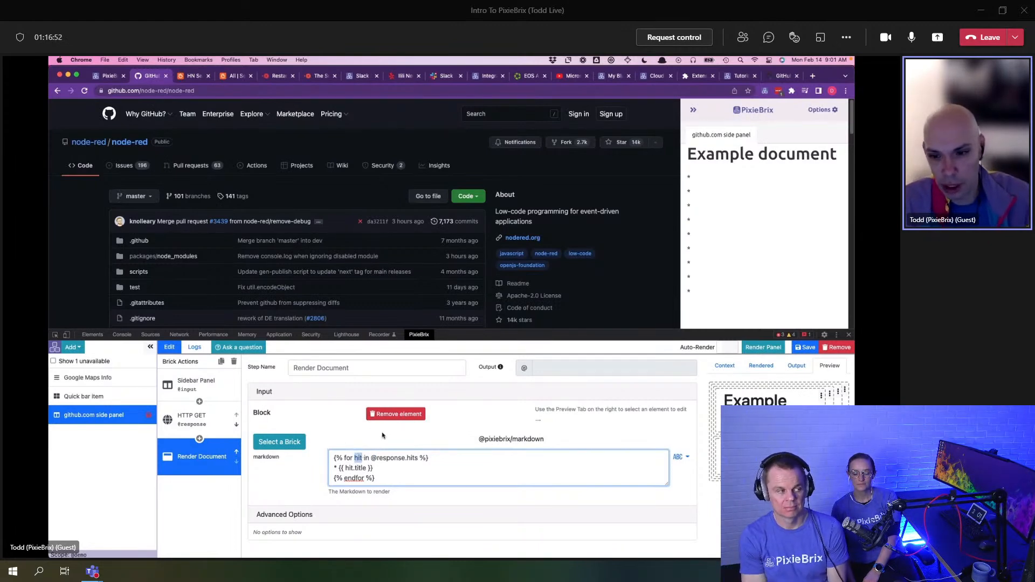
{"action": "left_click", "coordinate": [762, 349]}
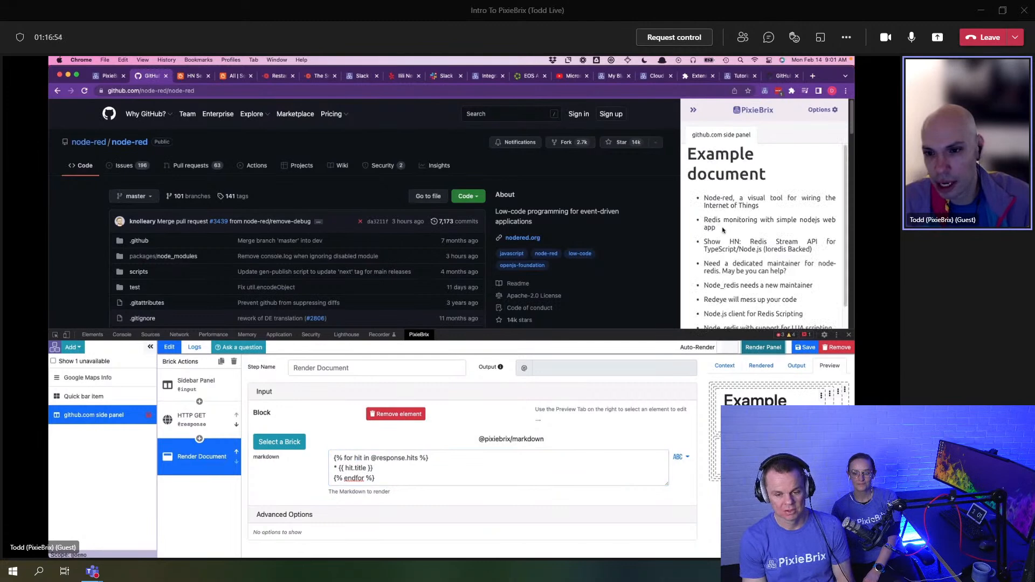
{"action": "scroll", "coordinate": [721, 221], "scroll_direction": "down", "scroll_amount": 1}
{"action": "scroll", "coordinate": [721, 221], "scroll_direction": "up", "scroll_amount": 1}
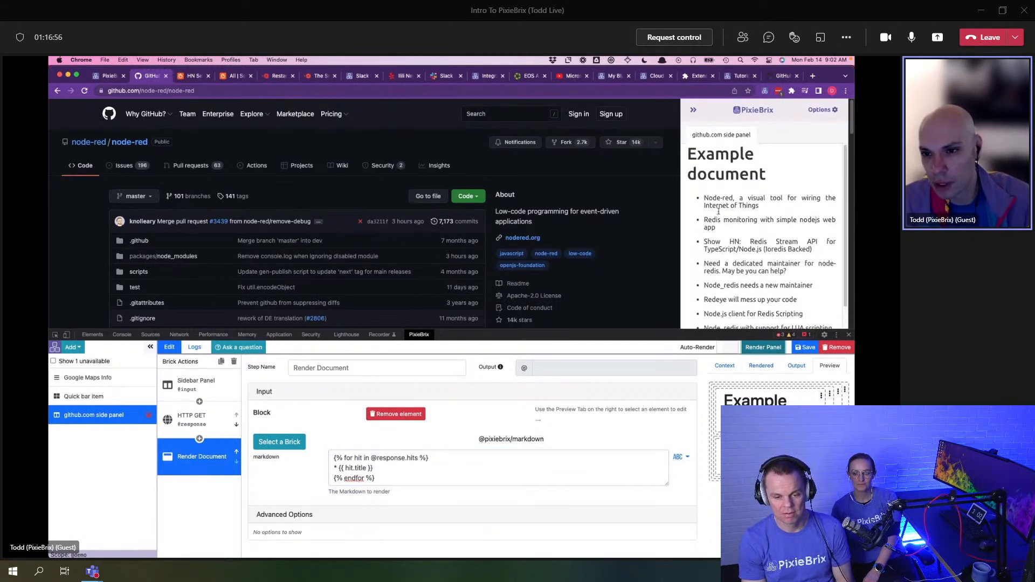
Step: Turn the loop's item into a markdown link around {{ hit.title }}, using the URL copied from the Node-RED Hacker News story as its target
{"action": "left_click", "coordinate": [339, 468]}
{"action": "type", "text": "["}
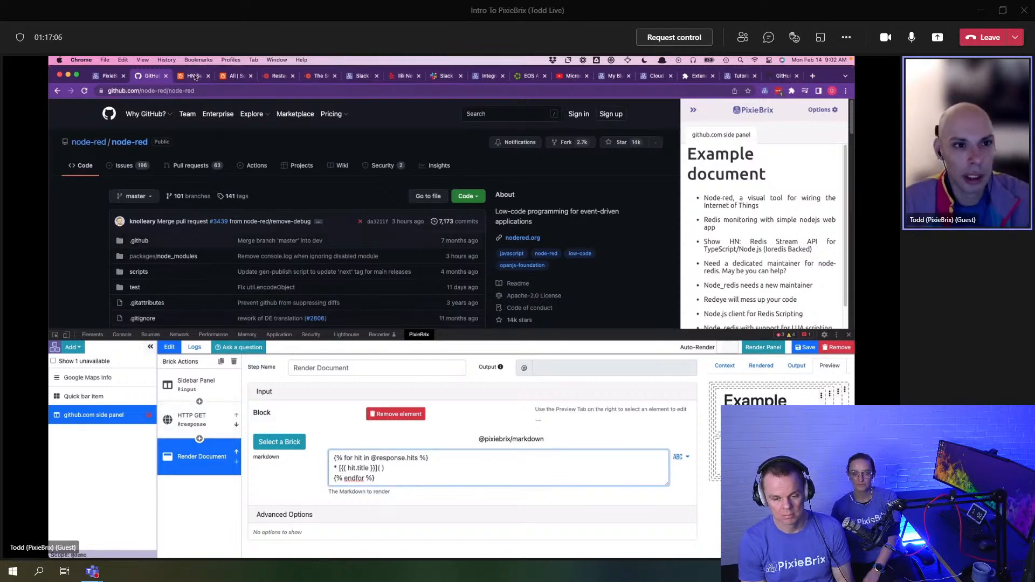
{"action": "left_click", "coordinate": [195, 77]}
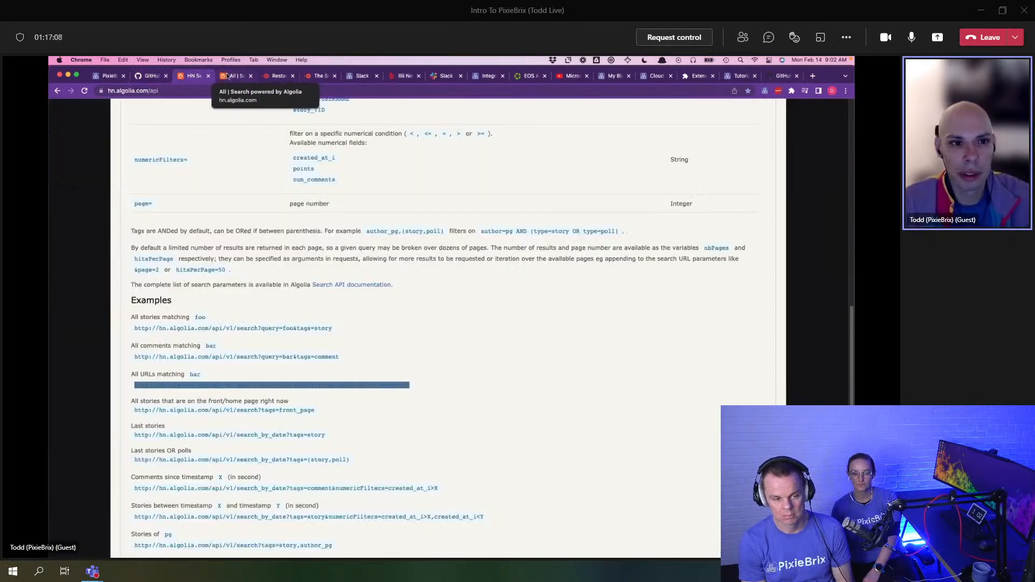
{"action": "left_click", "coordinate": [227, 76]}
{"action": "left_click", "coordinate": [221, 154]}
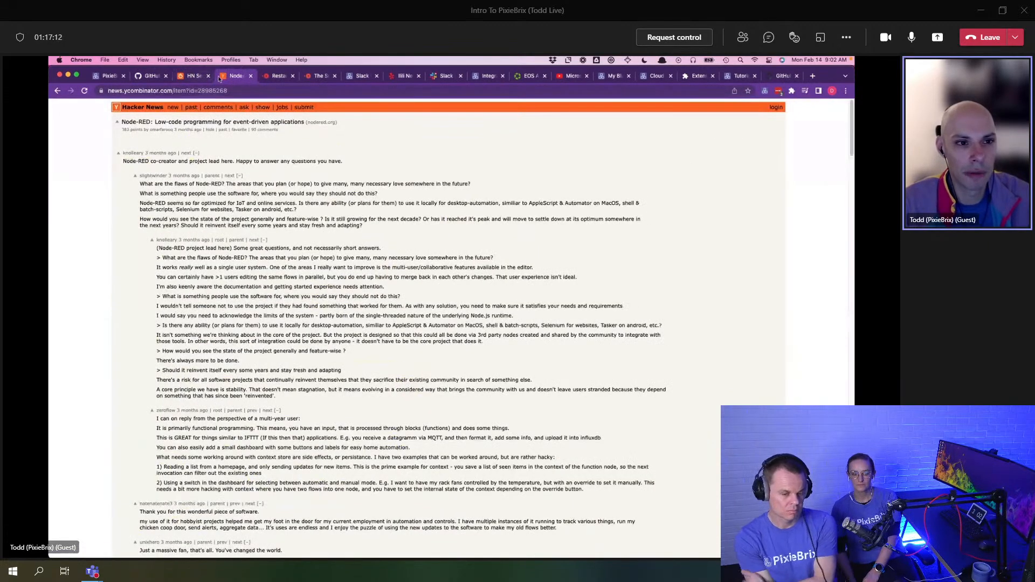
{"action": "left_click", "coordinate": [178, 91]}
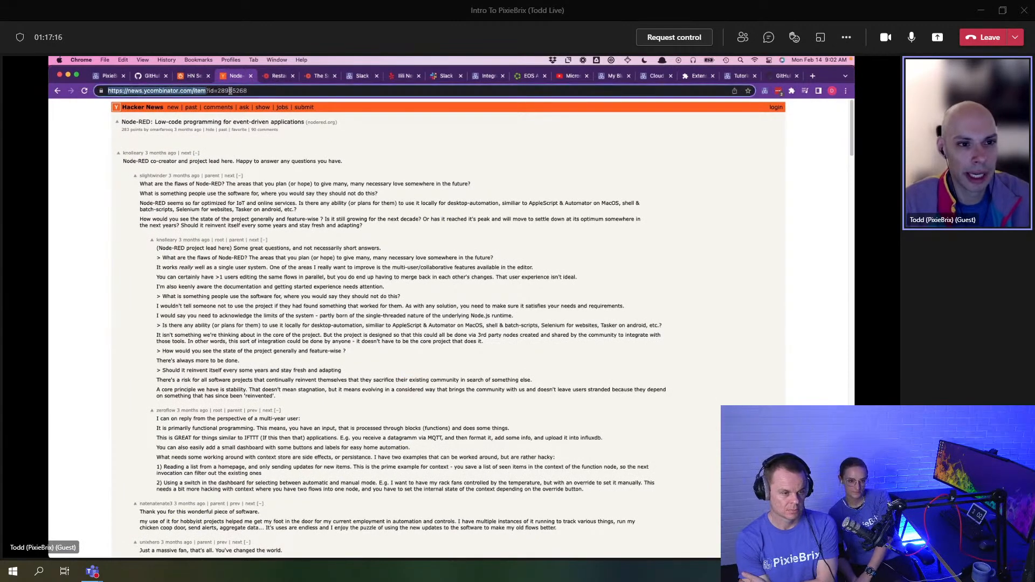
{"action": "left_click_drag", "start_coordinate": [219, 90], "coordinate": [277, 90]}
{"action": "key", "text": "super+c"}
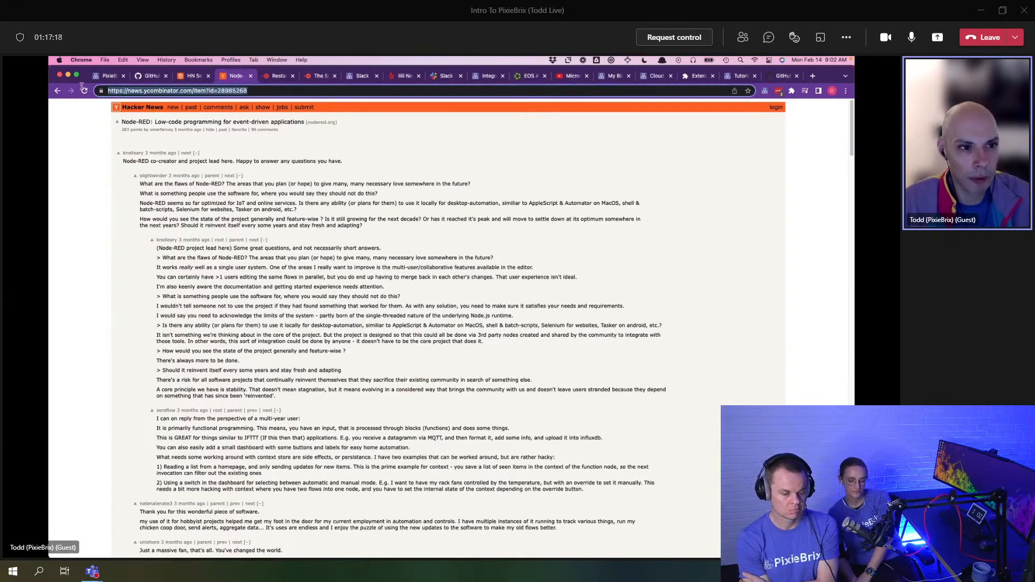
{"action": "left_click", "coordinate": [152, 78]}
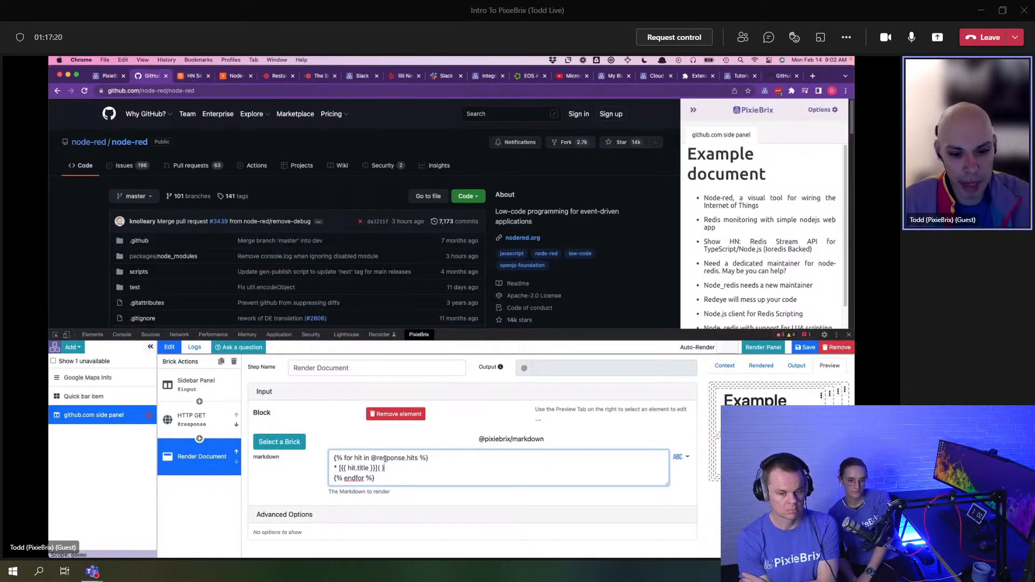
{"action": "key", "text": "super+v"}
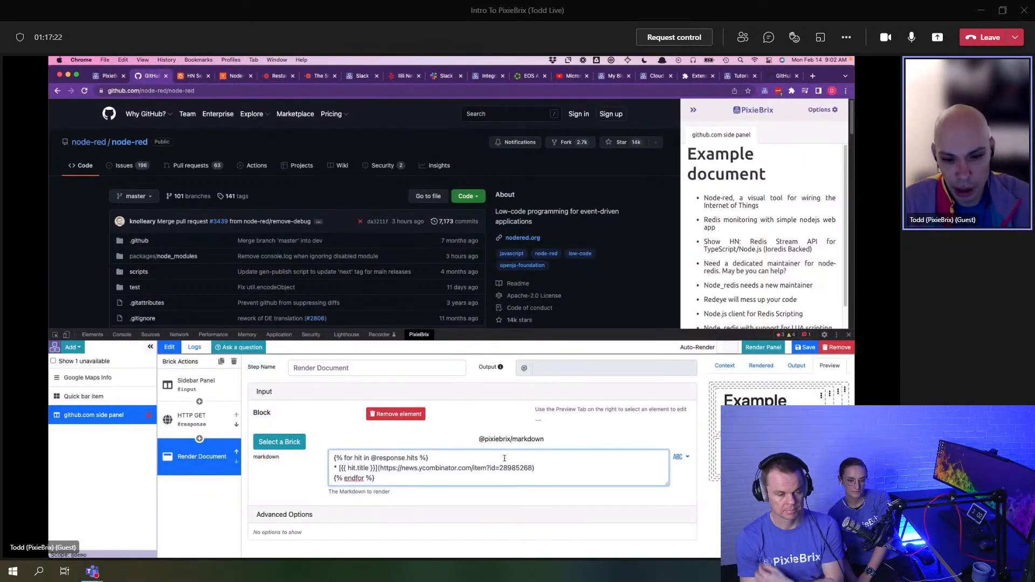
Step: Expand a hit in the HTTP GET brick's response data and copy the path of its objectID property
{"action": "left_click", "coordinate": [211, 424]}
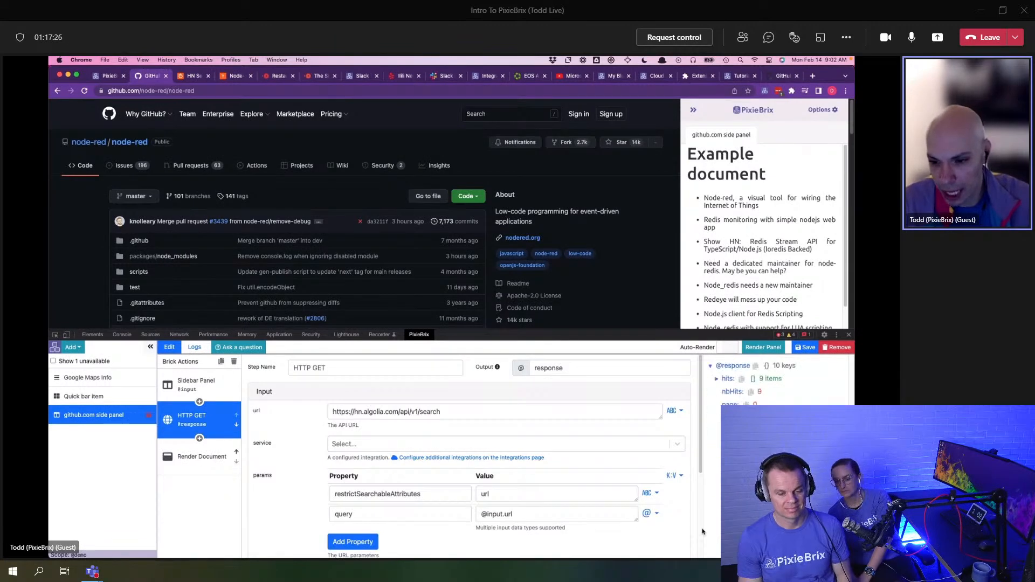
{"action": "left_click", "coordinate": [717, 380]}
{"action": "left_click", "coordinate": [722, 394]}
{"action": "scroll", "coordinate": [725, 398], "scroll_direction": "down", "scroll_amount": 3}
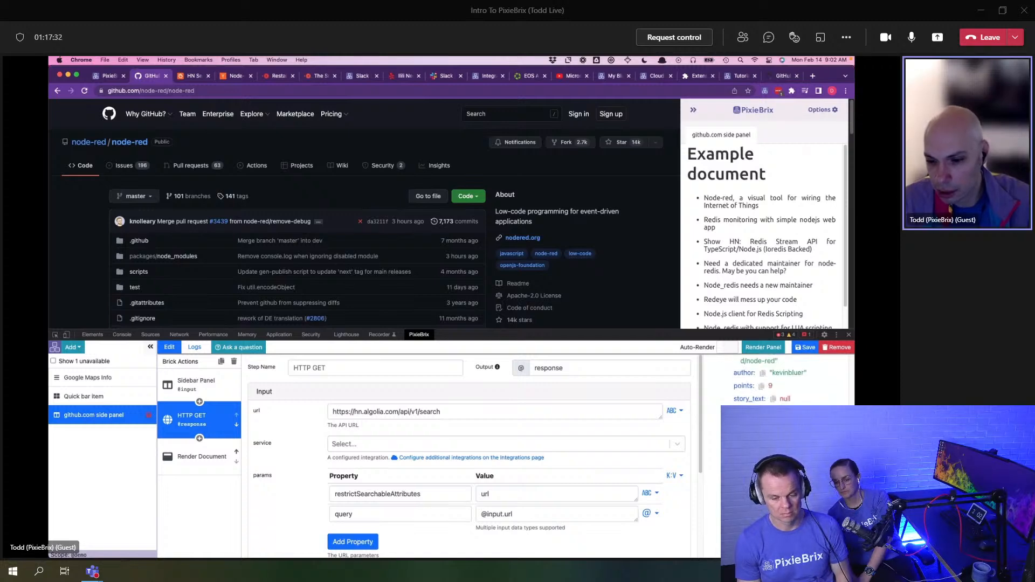
{"action": "double_click", "coordinate": [782, 411]}
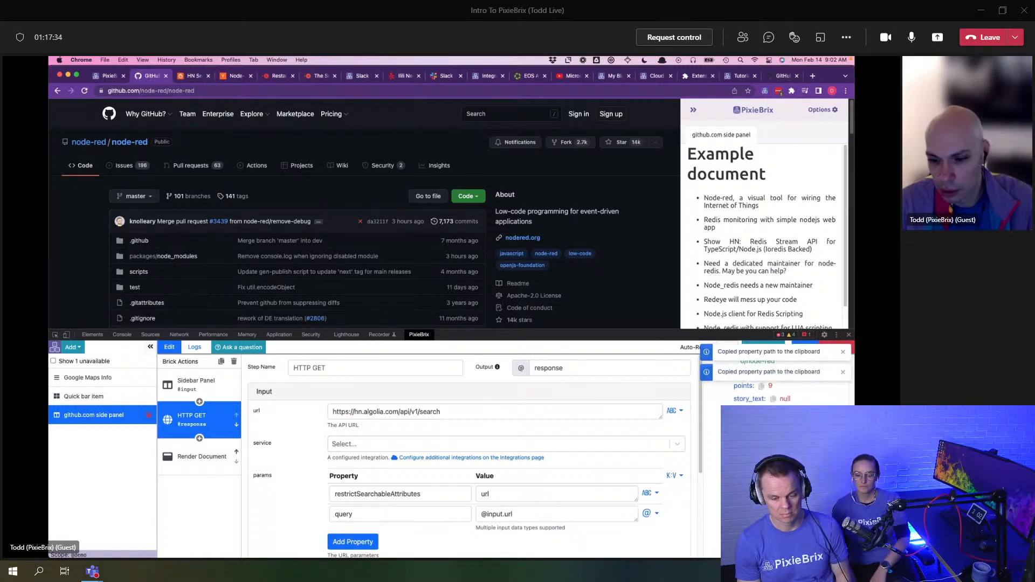
Step: Replace the fixed story ID in the Render Document brick's markdown link with {{hit.objectID}} and render the panel
{"action": "left_click", "coordinate": [195, 387]}
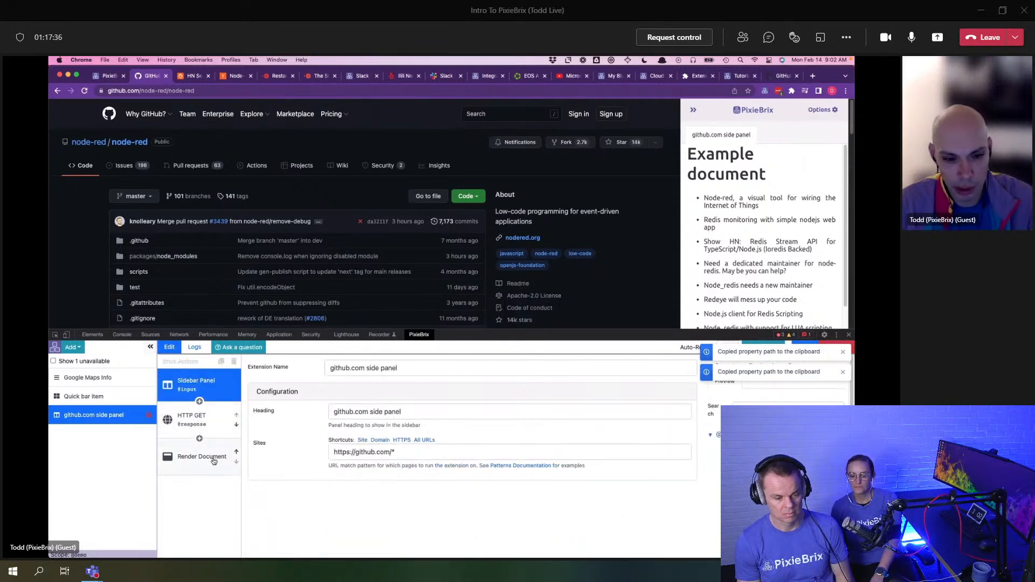
{"action": "left_click", "coordinate": [213, 458]}
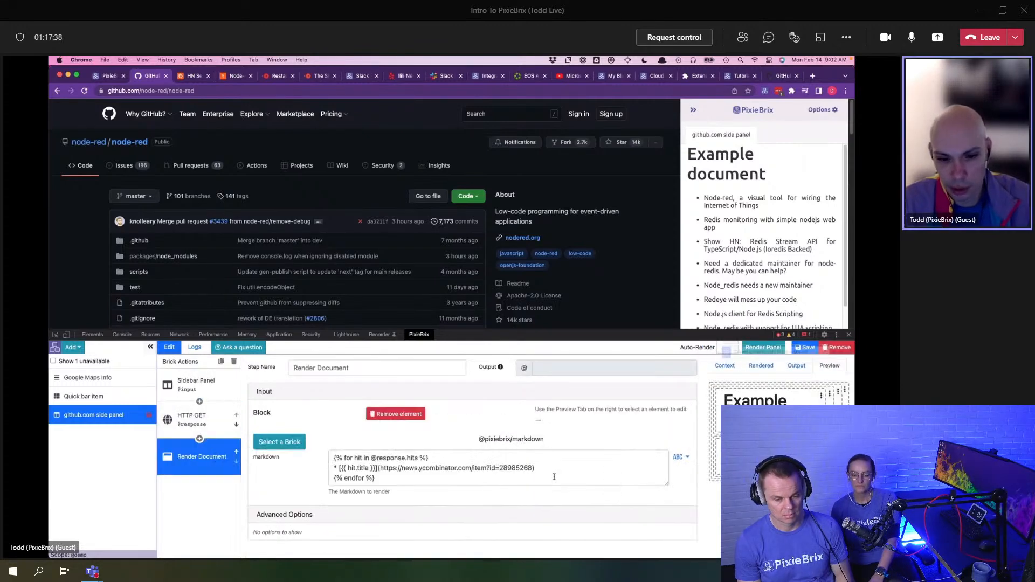
{"action": "double_click", "coordinate": [509, 468]}
{"action": "type", "text": "{{objectID}}"}
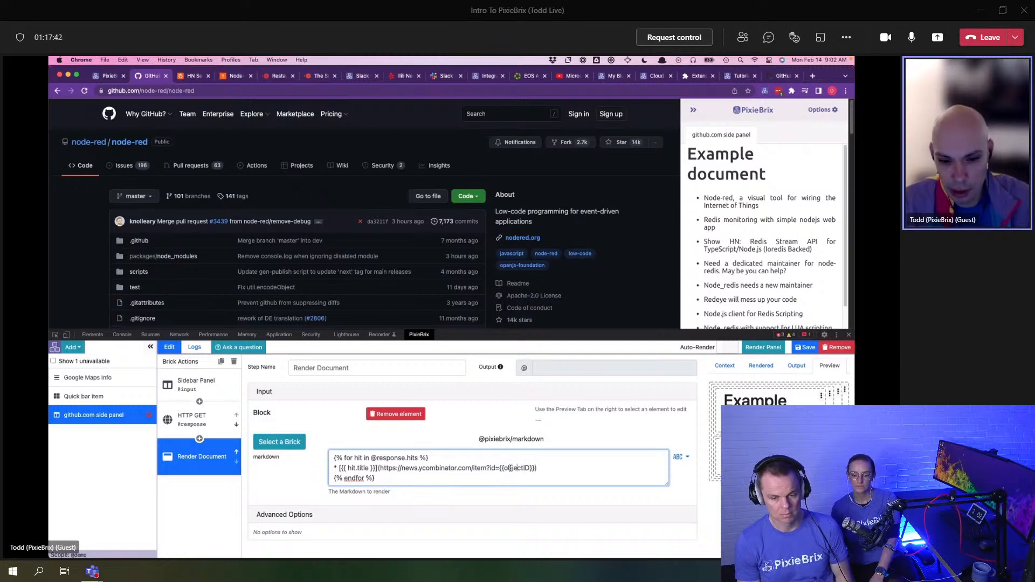
{"action": "left_click", "coordinate": [510, 468]}
{"action": "type", "text": "hit."}
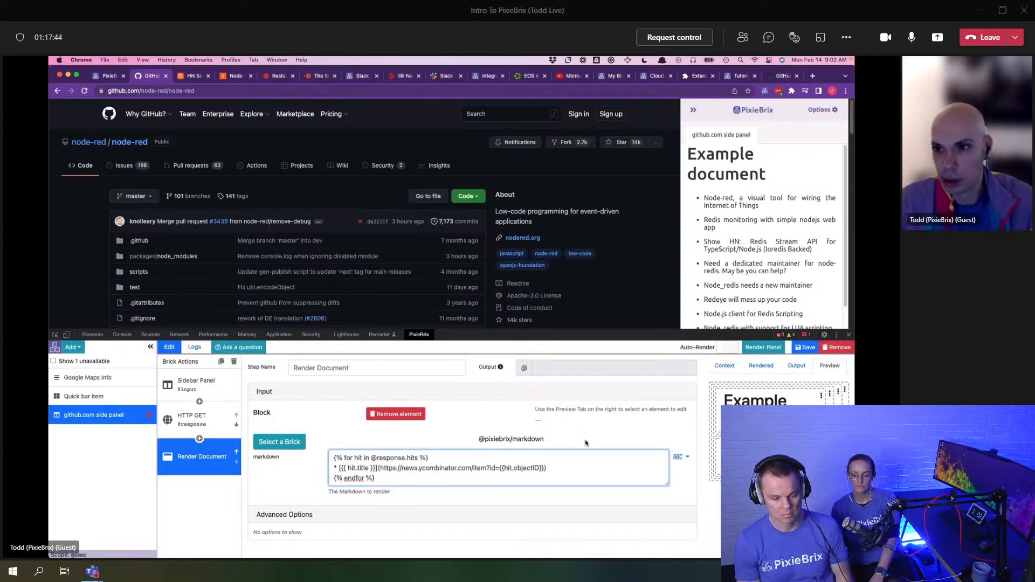
{"action": "left_click", "coordinate": [763, 348]}
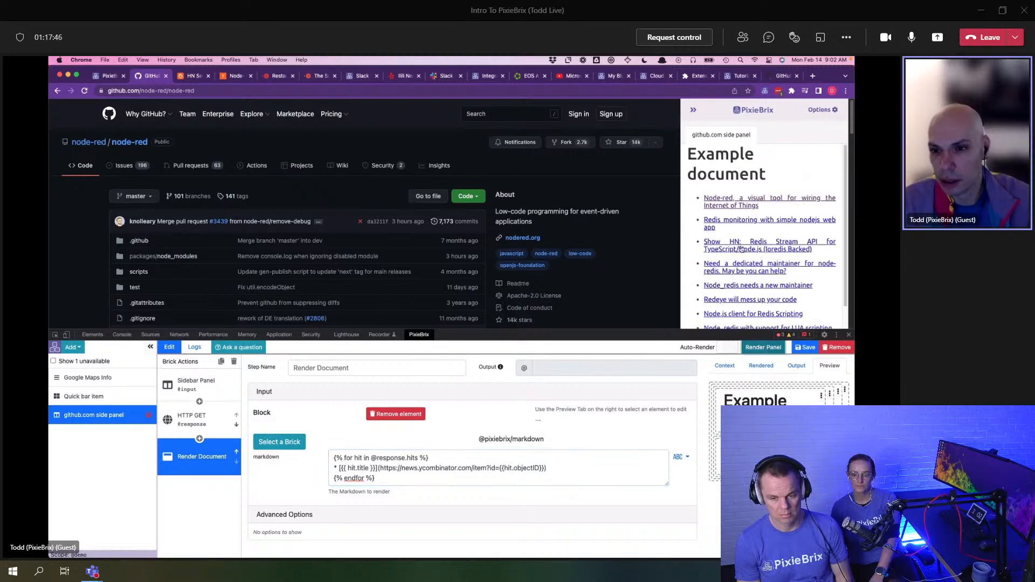
{"action": "scroll", "coordinate": [737, 206], "scroll_direction": "down", "scroll_amount": 2}
{"action": "scroll", "coordinate": [738, 202], "scroll_direction": "up", "scroll_amount": 2}
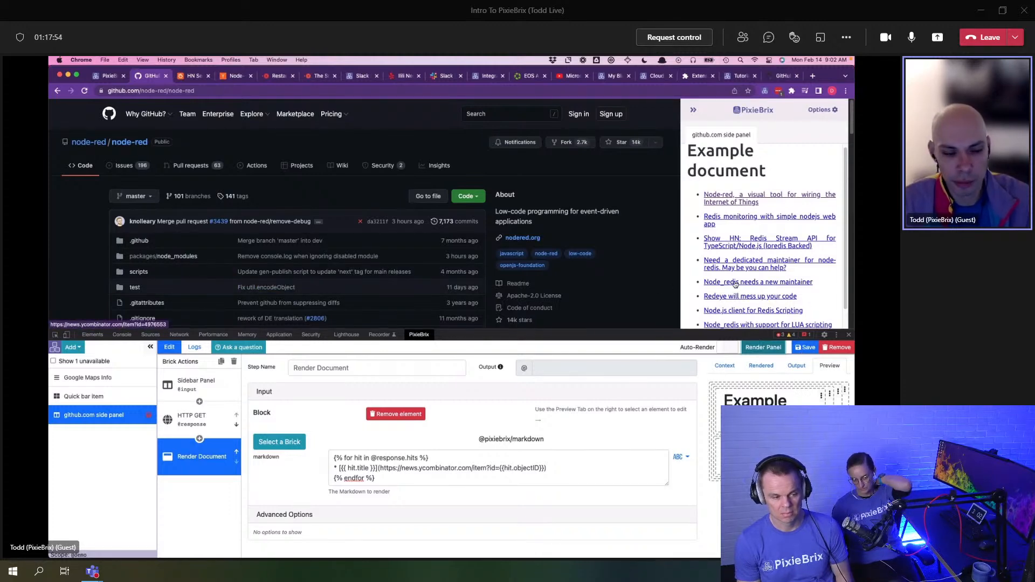
Step: Save the side panel extension, and close the sidebar and the developer tools
{"action": "left_click", "coordinate": [804, 349]}
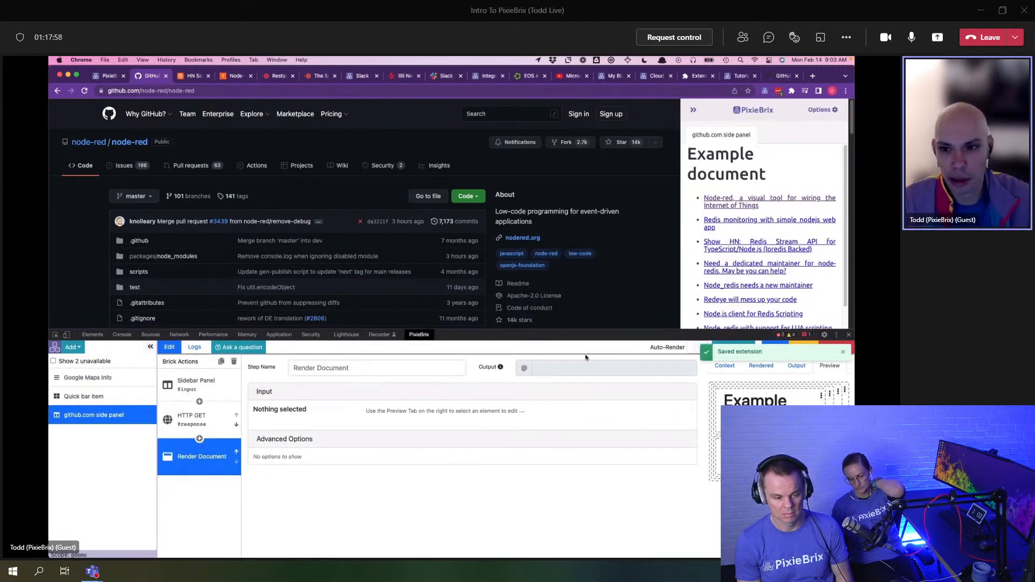
{"action": "left_click", "coordinate": [693, 110]}
{"action": "left_click", "coordinate": [849, 335]}
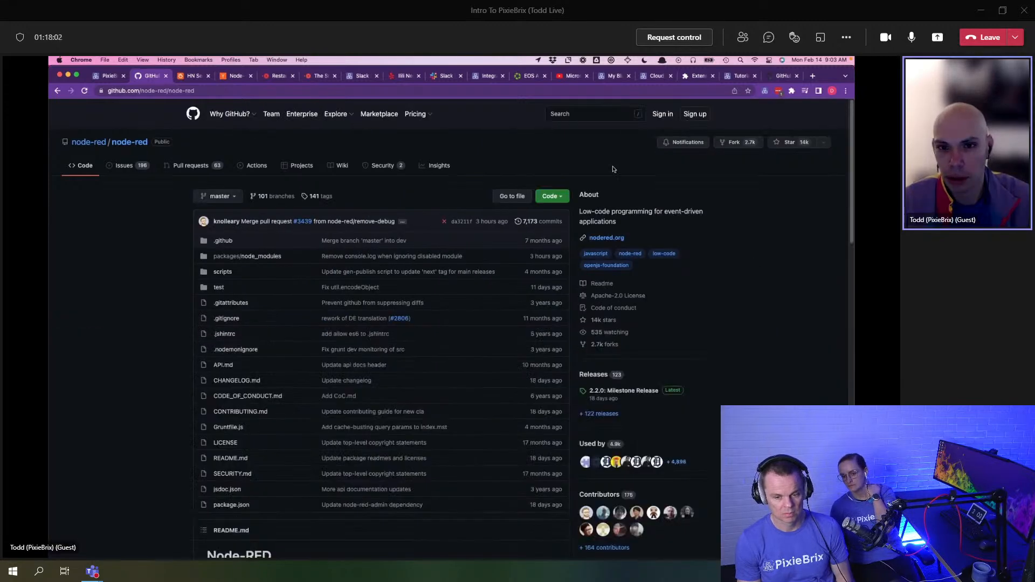
Step: Search all of GitHub for n8n, open the n8n-io/n8n repository and show the PixieBrix sidebar there
{"action": "left_click", "coordinate": [561, 114]}
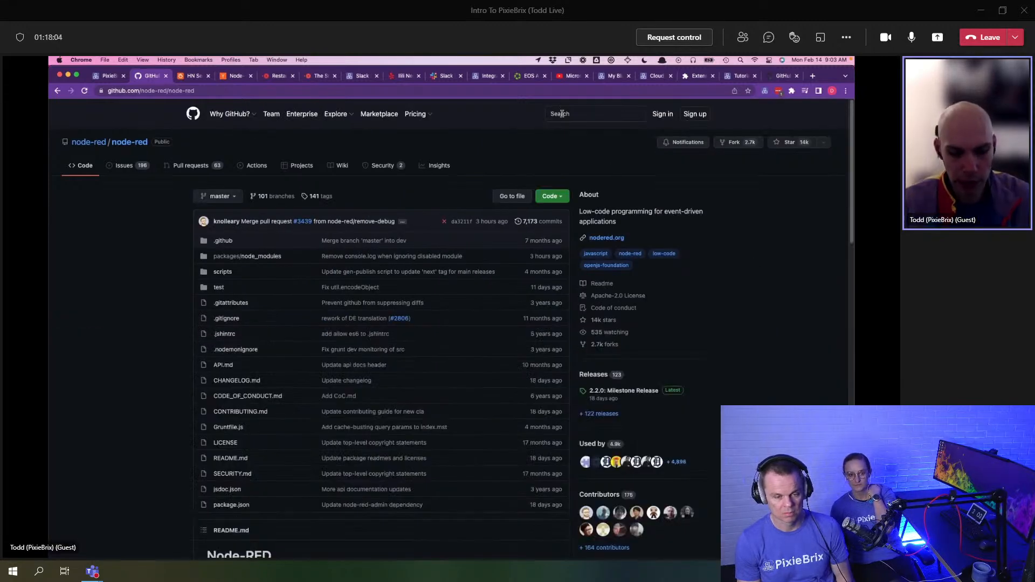
{"action": "type", "text": "n8n"}
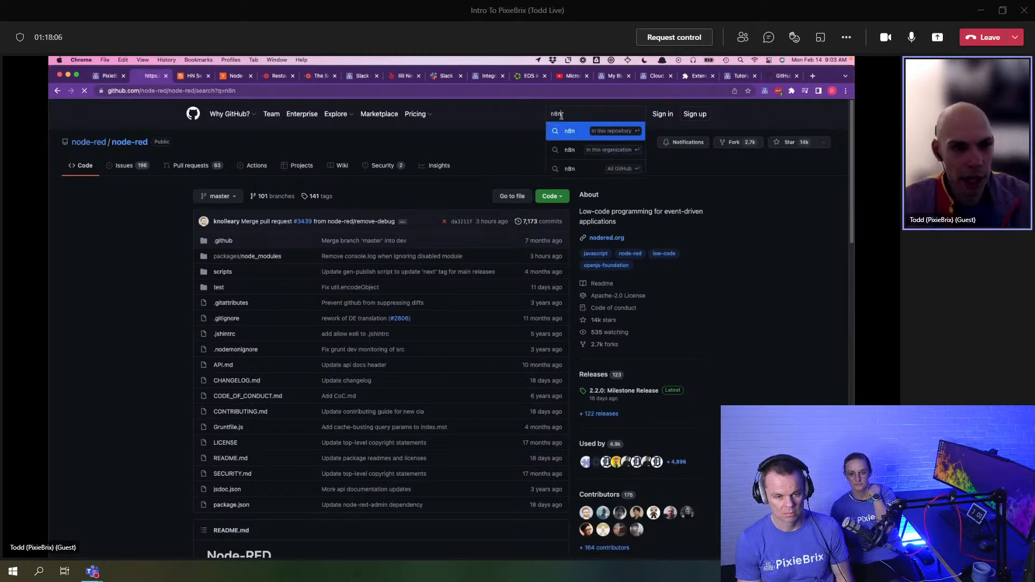
{"action": "left_click", "coordinate": [610, 113]}
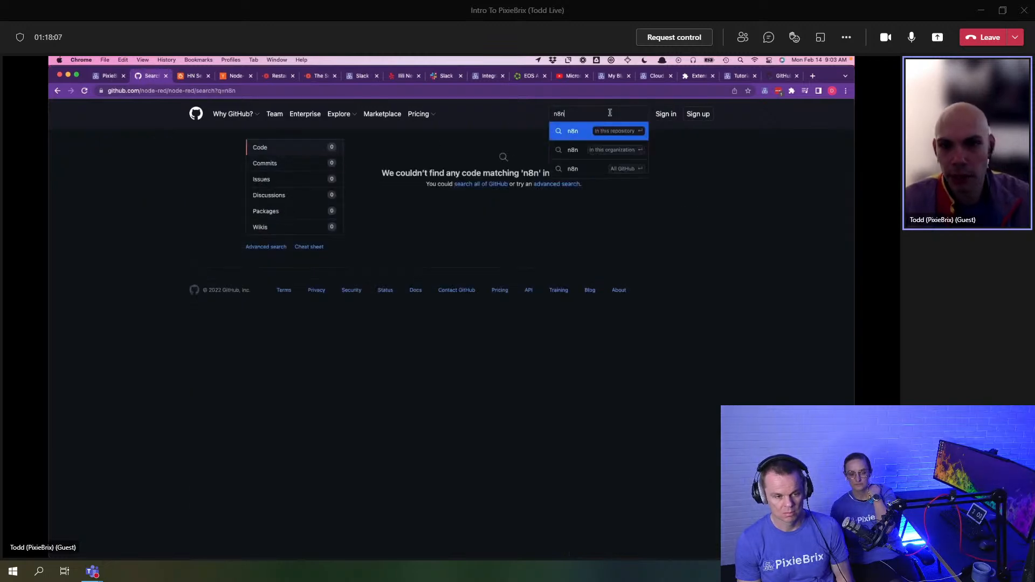
{"action": "left_click", "coordinate": [599, 169]}
{"action": "left_click", "coordinate": [393, 173]}
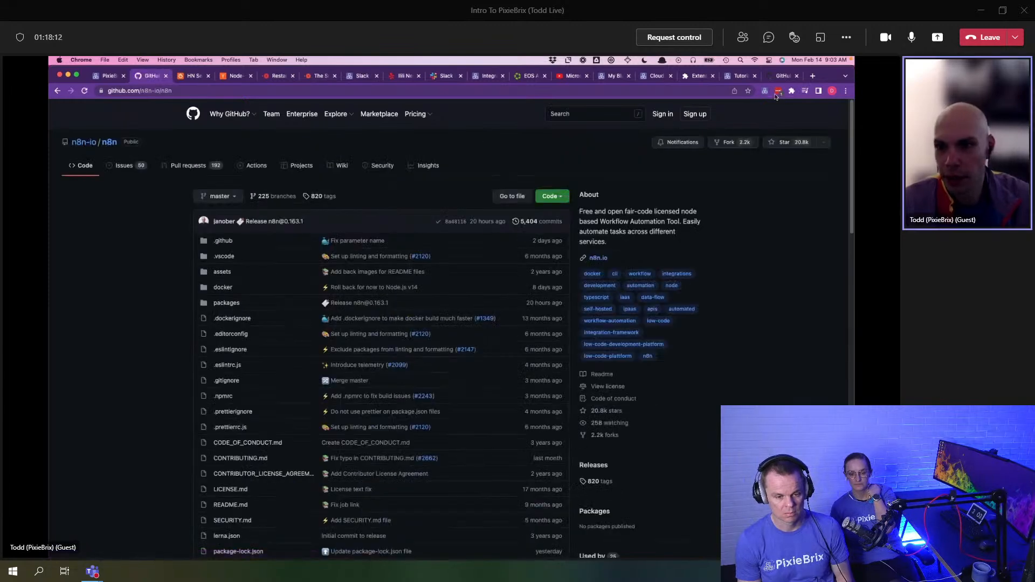
{"action": "left_click", "coordinate": [765, 92]}
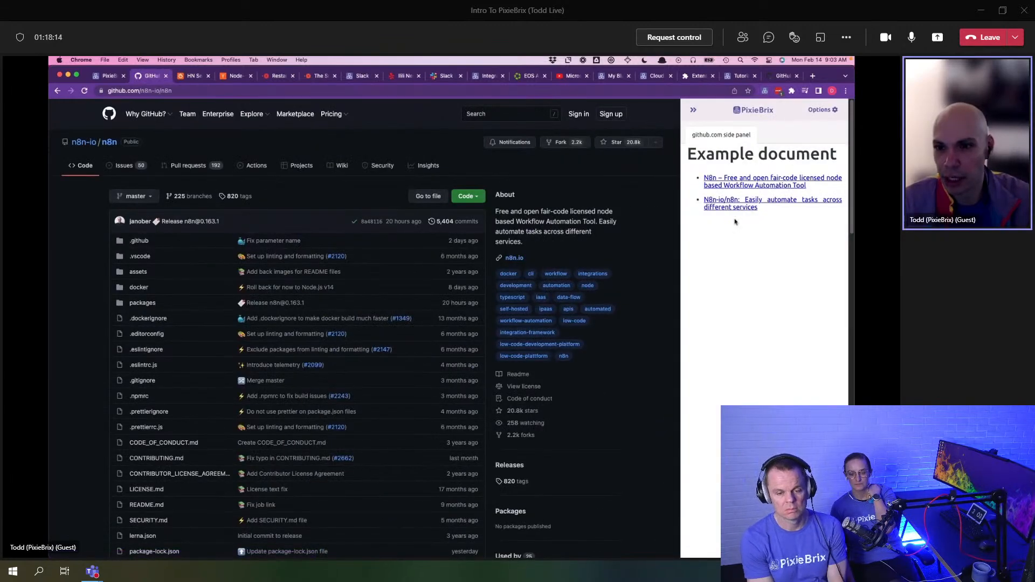
Step: Search all of GitHub for pixiebrix, open the pixiebrix/pixiebrix-extension repository and show the PixieBrix sidebar there
{"action": "left_click", "coordinate": [693, 118]}
{"action": "left_click", "coordinate": [592, 113]}
{"action": "type", "text": "pixie"}
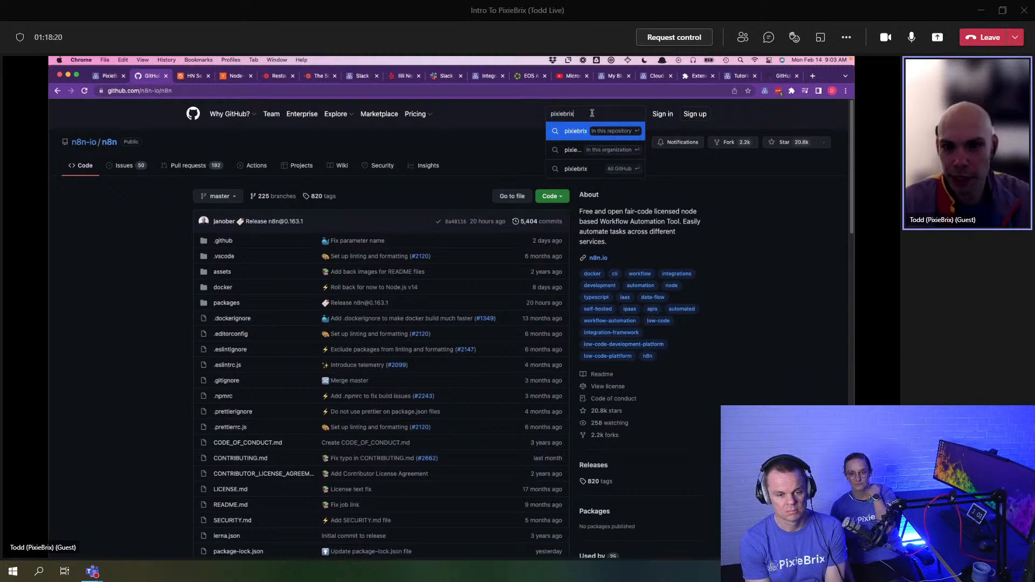
{"action": "type", "text": "brix"}
{"action": "key", "text": "Down"}
{"action": "key", "text": "Down"}
{"action": "key", "text": "Return"}
{"action": "left_click", "coordinate": [406, 171]}
{"action": "left_click", "coordinate": [764, 91]}
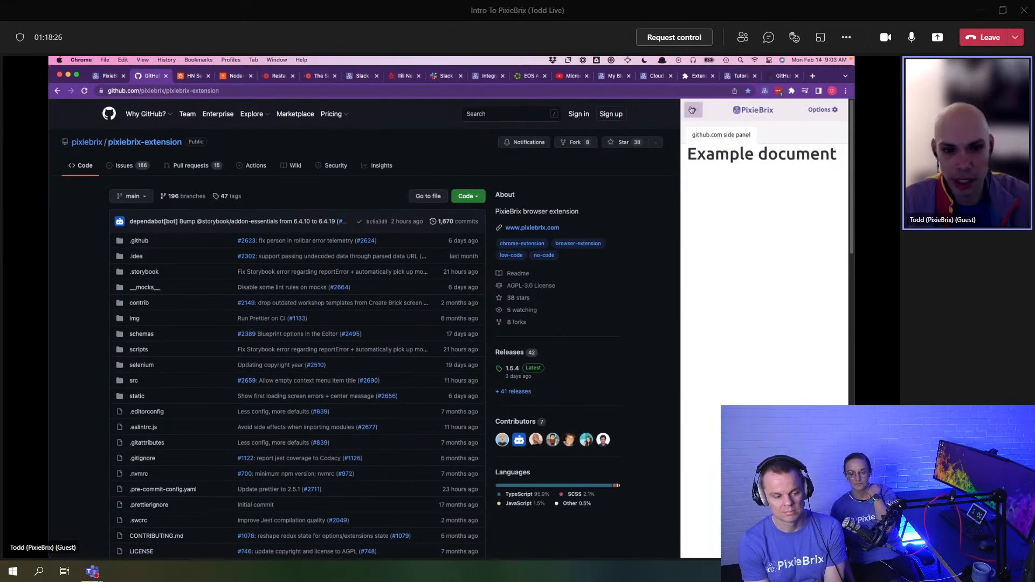
Step: Search all of GitHub for node red, open the node-red/node-red repository and show the PixieBrix sidebar there
{"action": "left_click", "coordinate": [692, 110]}
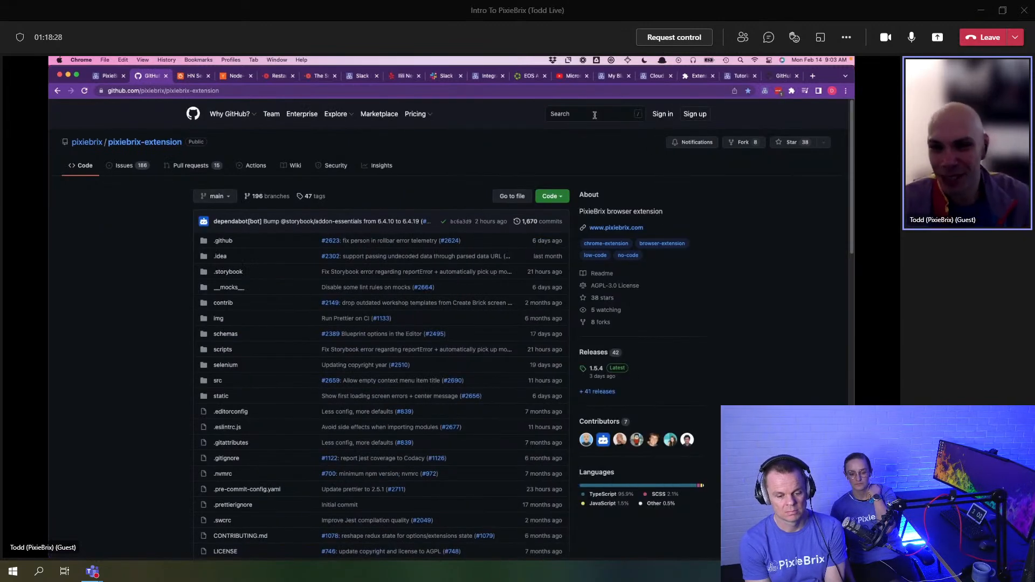
{"action": "type", "text": "node r"}
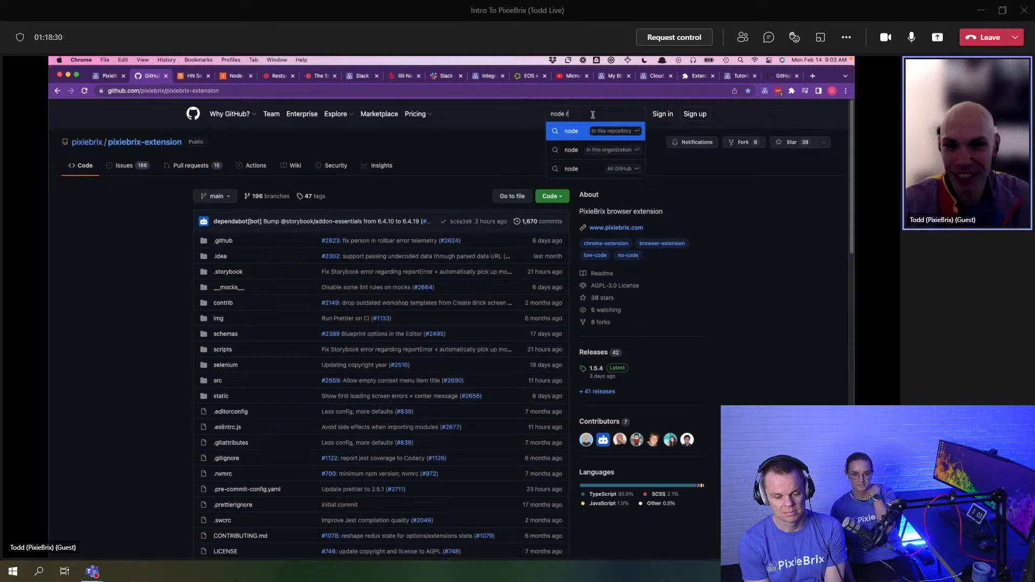
{"action": "type", "text": "ed"}
{"action": "key", "text": "Down"}
{"action": "key", "text": "Down"}
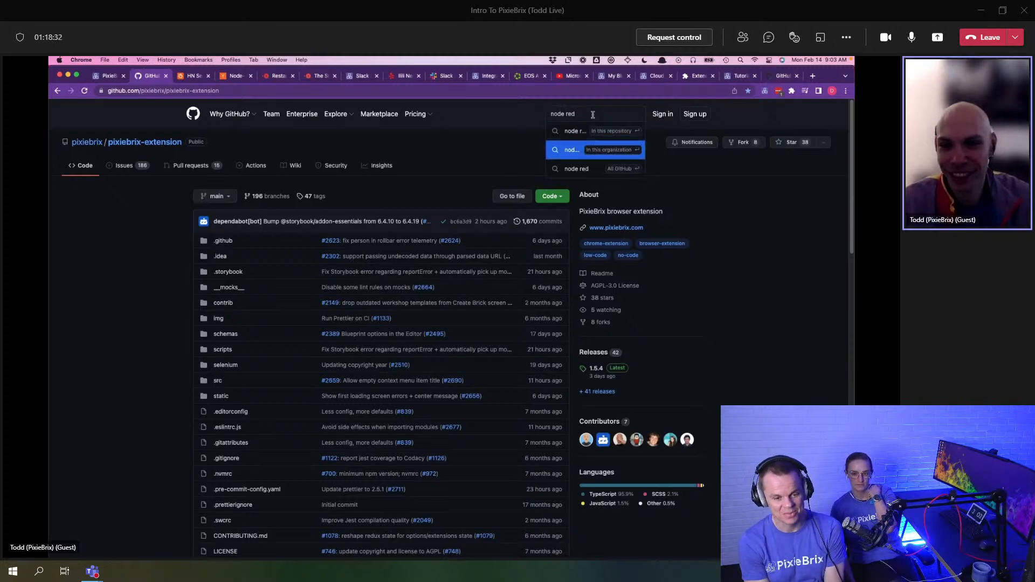
{"action": "key", "text": "Return"}
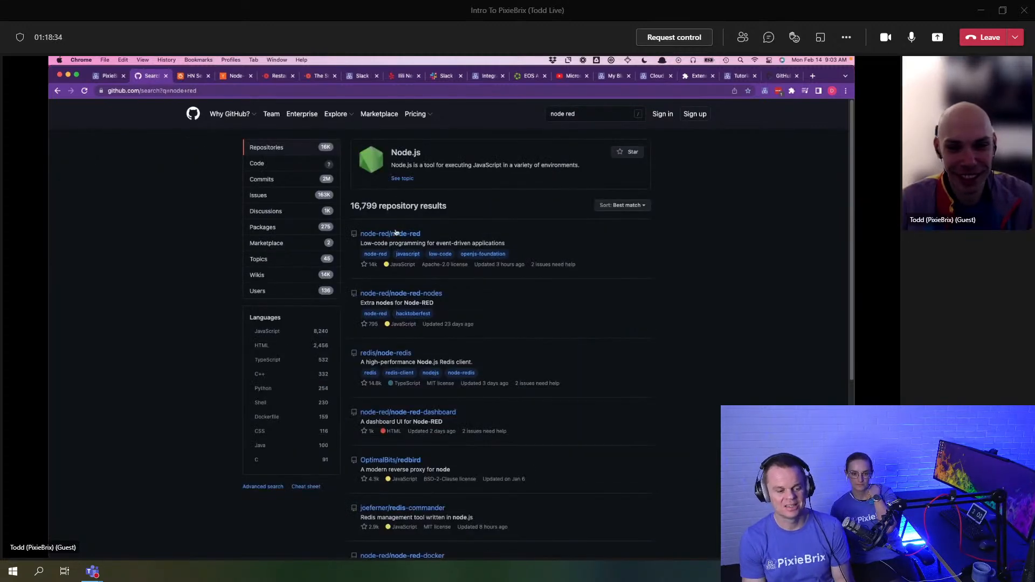
{"action": "left_click", "coordinate": [396, 233]}
{"action": "left_click", "coordinate": [764, 91]}
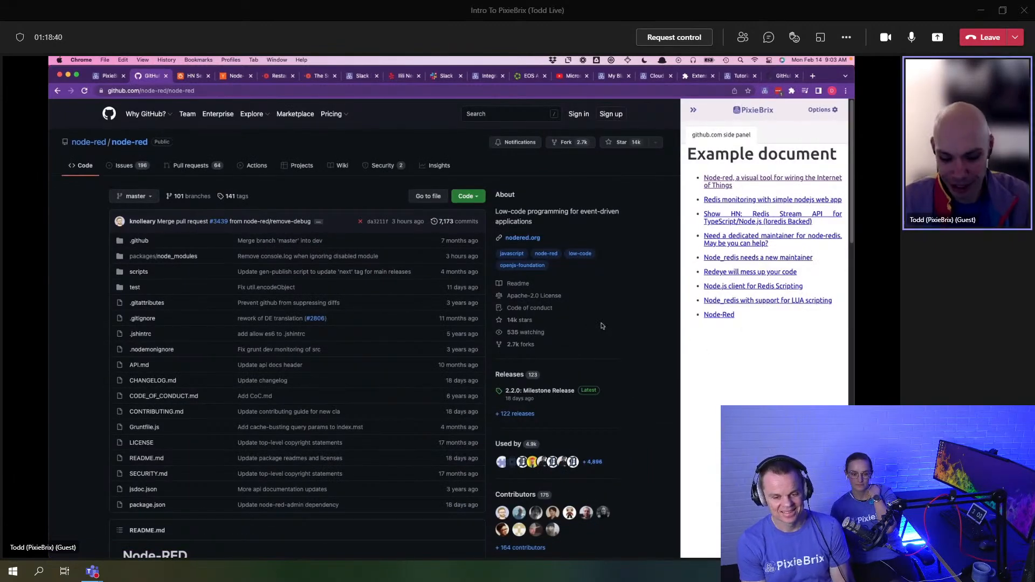
Step: Reopen the github.com side panel in the PixieBrix page editor and select its Render Document brick
{"action": "key", "text": "super+alt+i"}
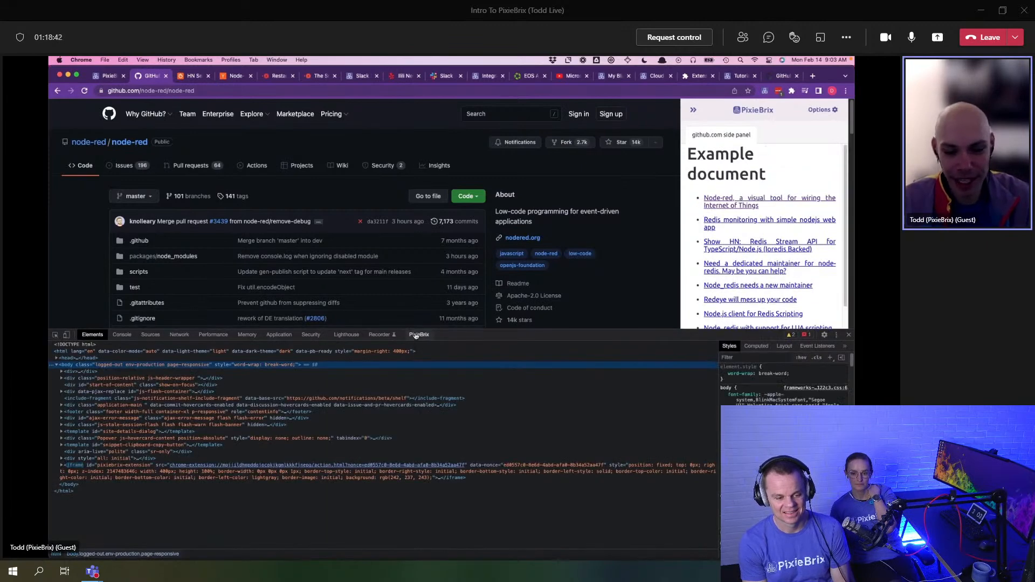
{"action": "left_click", "coordinate": [418, 335]}
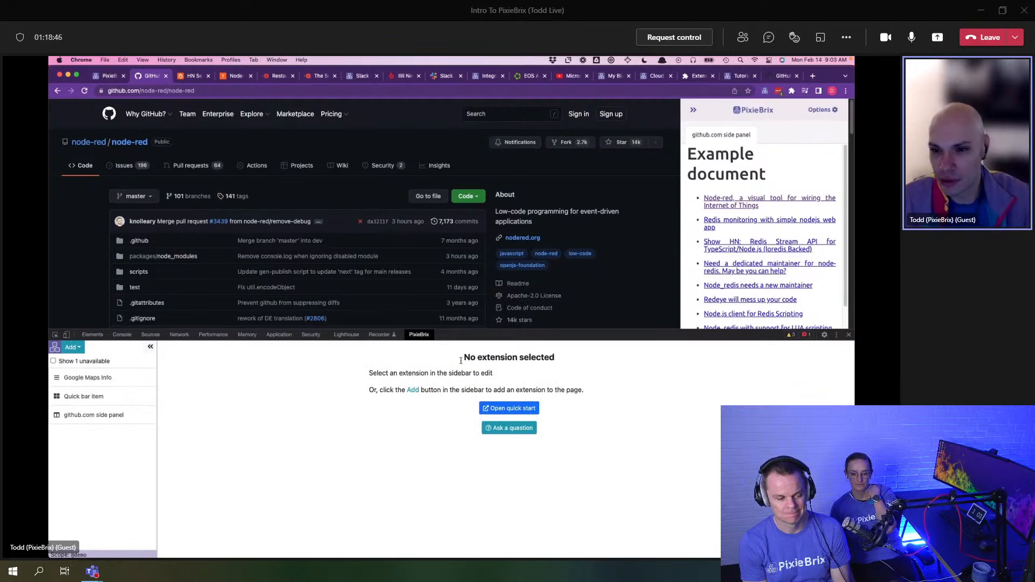
{"action": "left_click", "coordinate": [105, 422]}
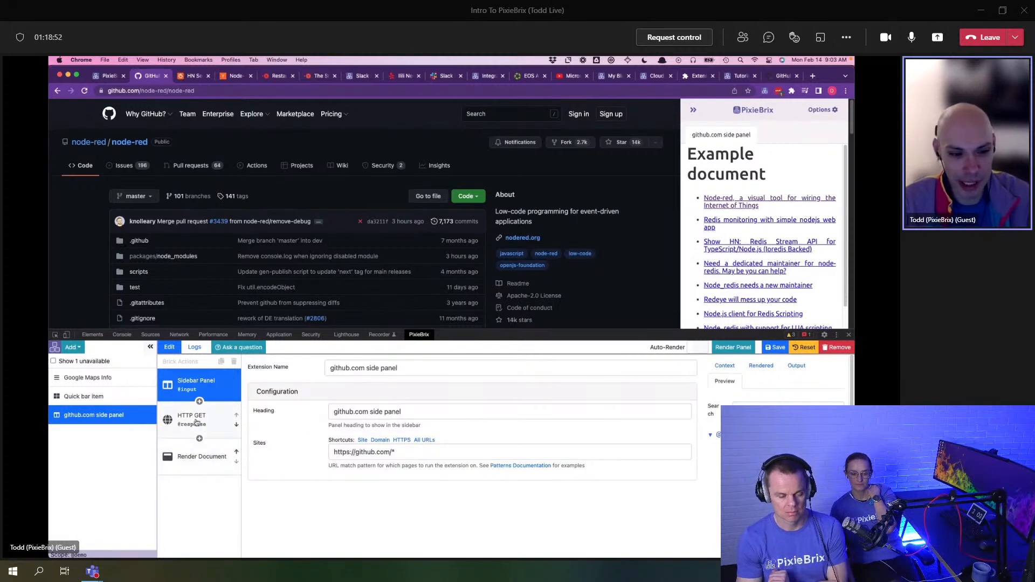
{"action": "left_click", "coordinate": [201, 456]}
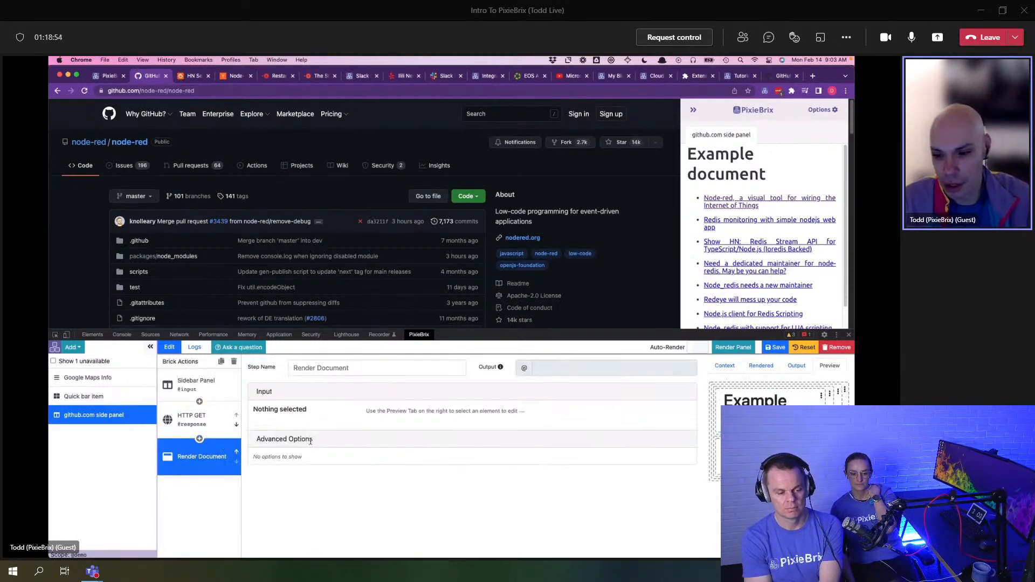
{"action": "scroll", "coordinate": [526, 281], "scroll_direction": "down", "scroll_amount": 10}
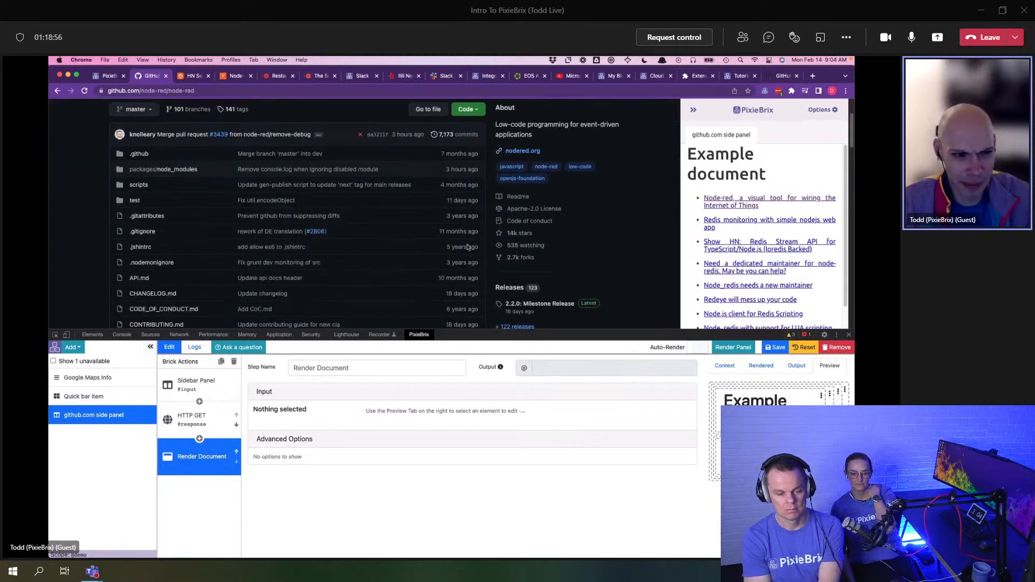
Step: Look through the node-red repository page and its README Quick Start section for the npm package name
{"action": "scroll", "coordinate": [279, 264], "scroll_direction": "down", "scroll_amount": 10}
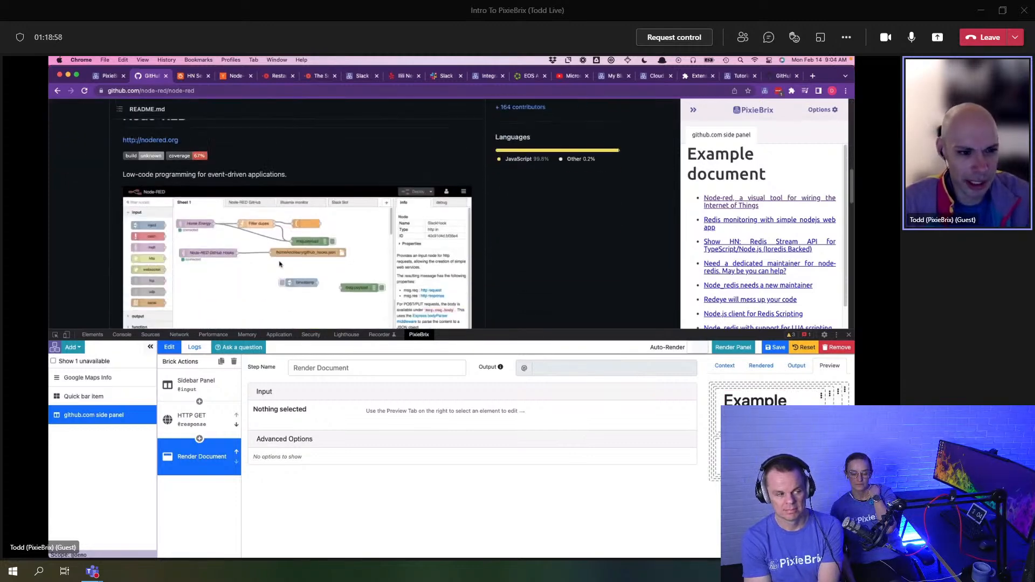
{"action": "scroll", "coordinate": [280, 264], "scroll_direction": "up", "scroll_amount": 8}
{"action": "scroll", "coordinate": [280, 263], "scroll_direction": "up", "scroll_amount": 10}
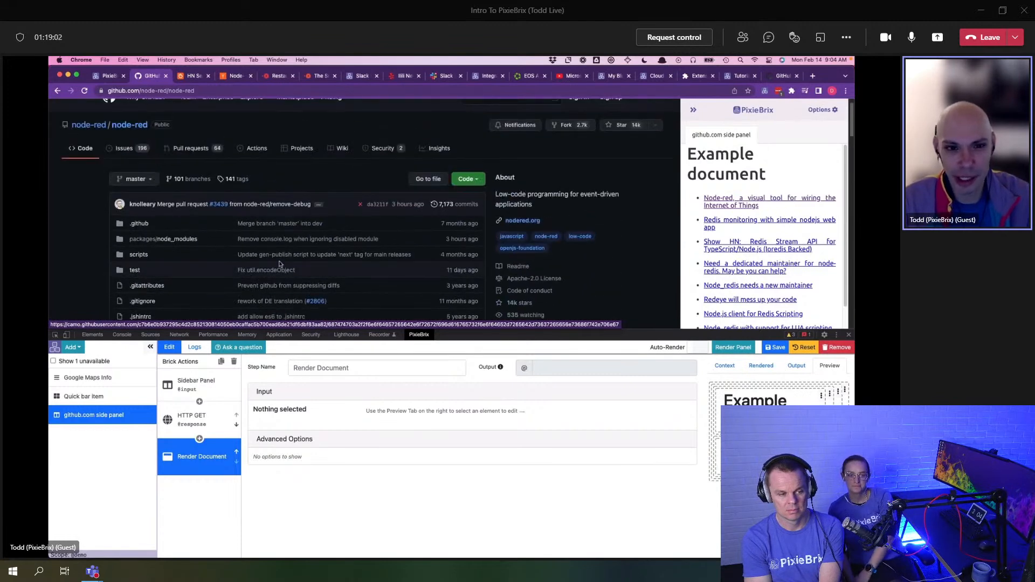
{"action": "scroll", "coordinate": [280, 264], "scroll_direction": "up", "scroll_amount": 2}
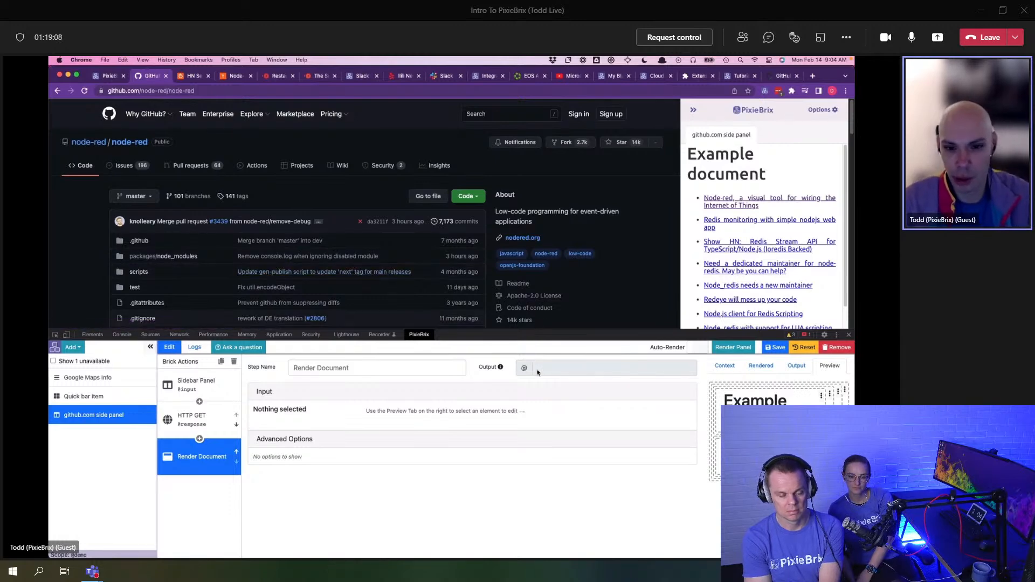
{"action": "left_click_drag", "start_coordinate": [539, 329], "coordinate": [539, 343]}
{"action": "scroll", "coordinate": [349, 247], "scroll_direction": "down", "scroll_amount": 10}
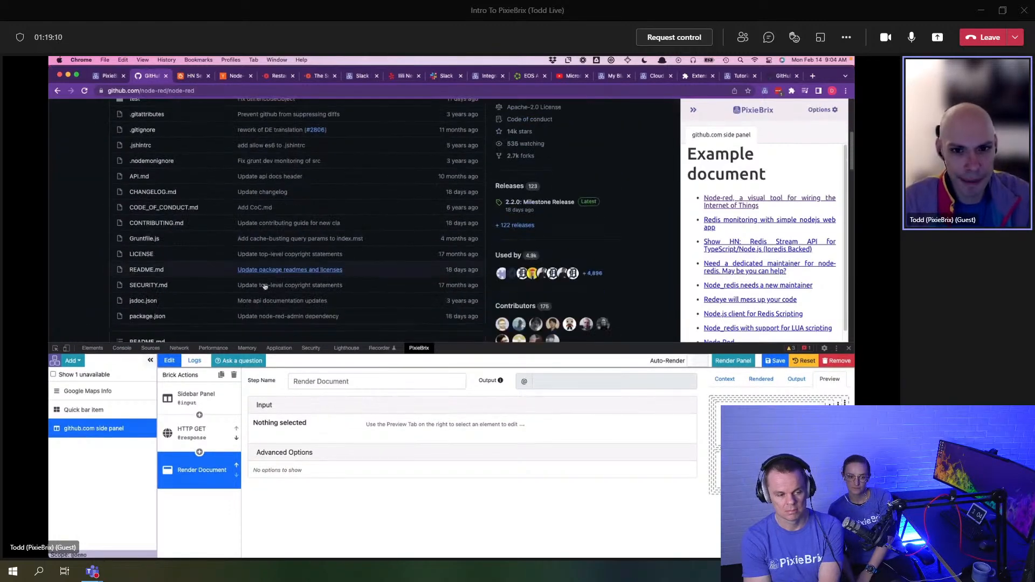
{"action": "scroll", "coordinate": [243, 256], "scroll_direction": "down", "scroll_amount": 3}
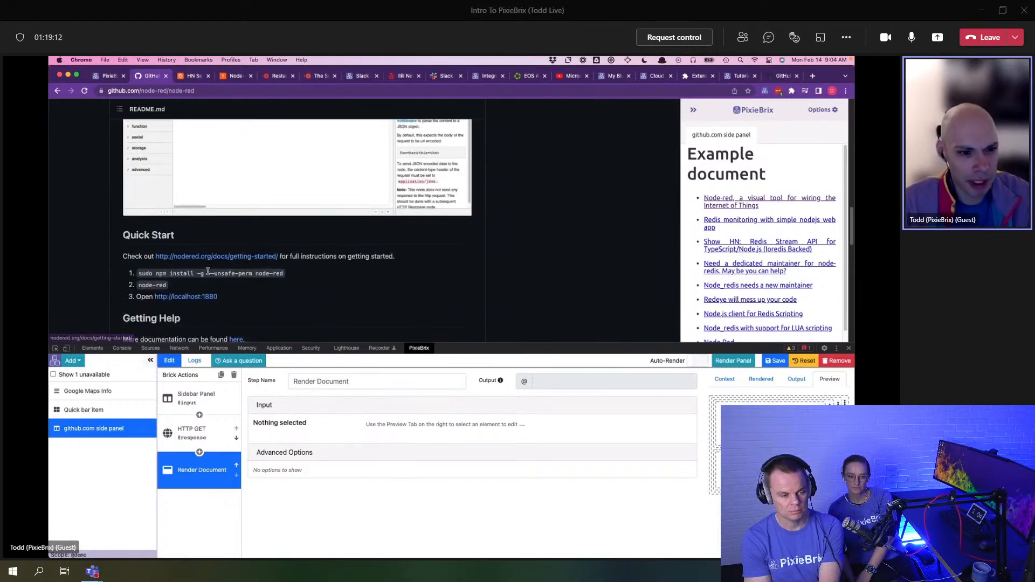
{"action": "left_click_drag", "start_coordinate": [256, 274], "coordinate": [278, 272]}
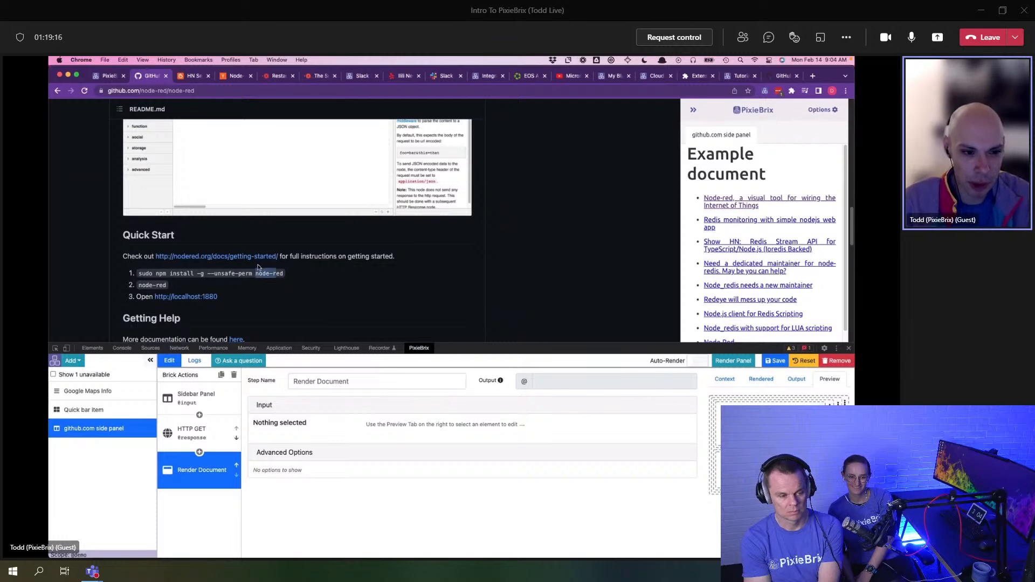
{"action": "scroll", "coordinate": [258, 267], "scroll_direction": "down", "scroll_amount": 2}
{"action": "scroll", "coordinate": [257, 253], "scroll_direction": "up", "scroll_amount": 5}
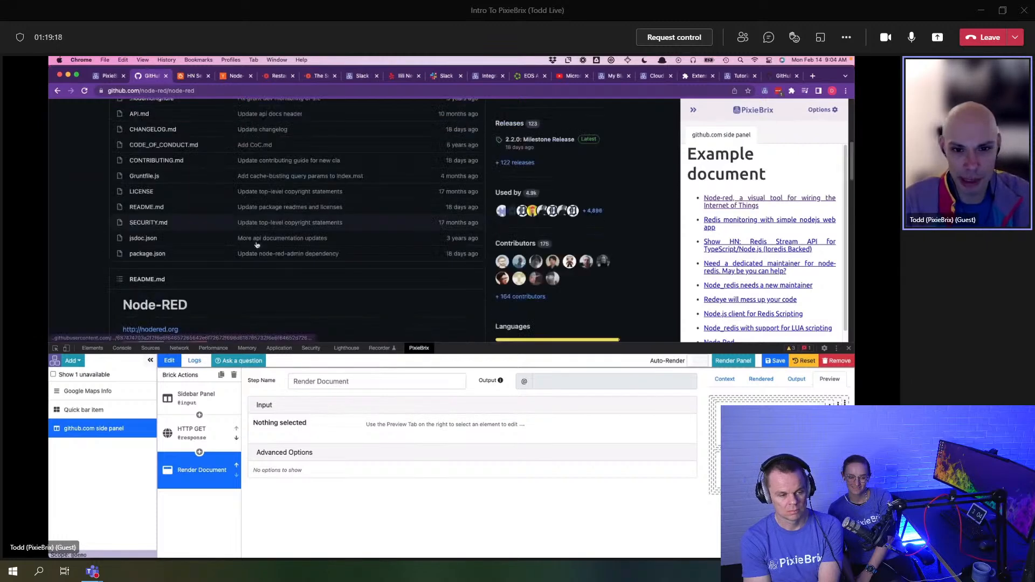
{"action": "scroll", "coordinate": [257, 245], "scroll_direction": "up", "scroll_amount": 4}
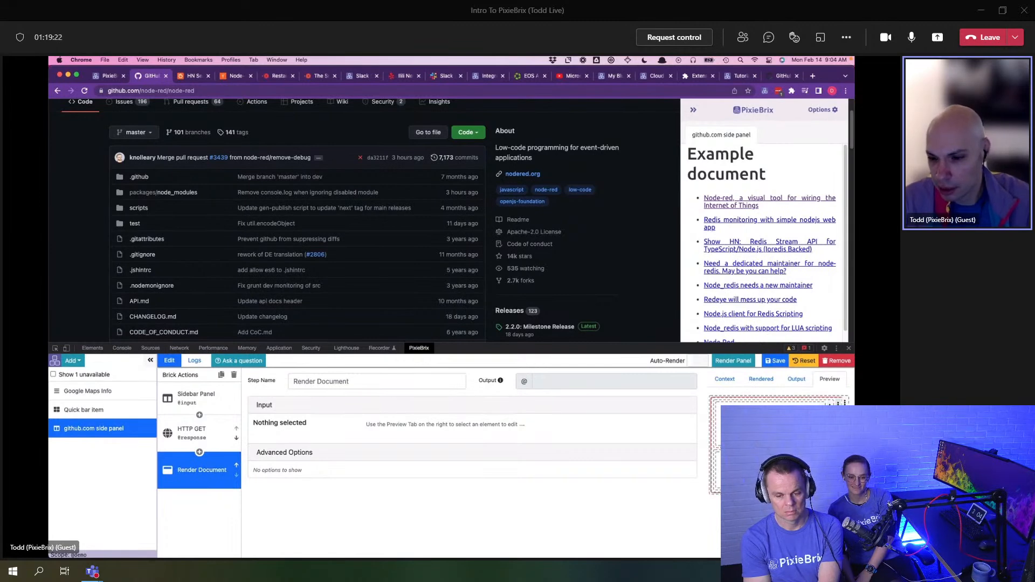
Step: Add a row to the Render Document layout, move it up above the story list and place a button in it
{"action": "left_click", "coordinate": [812, 426]}
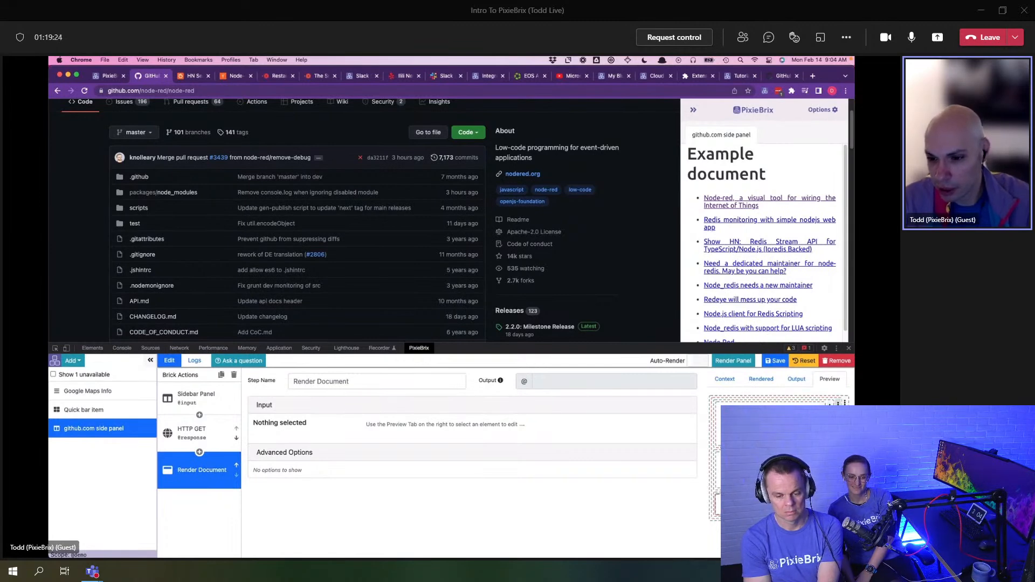
{"action": "left_click", "coordinate": [776, 504]}
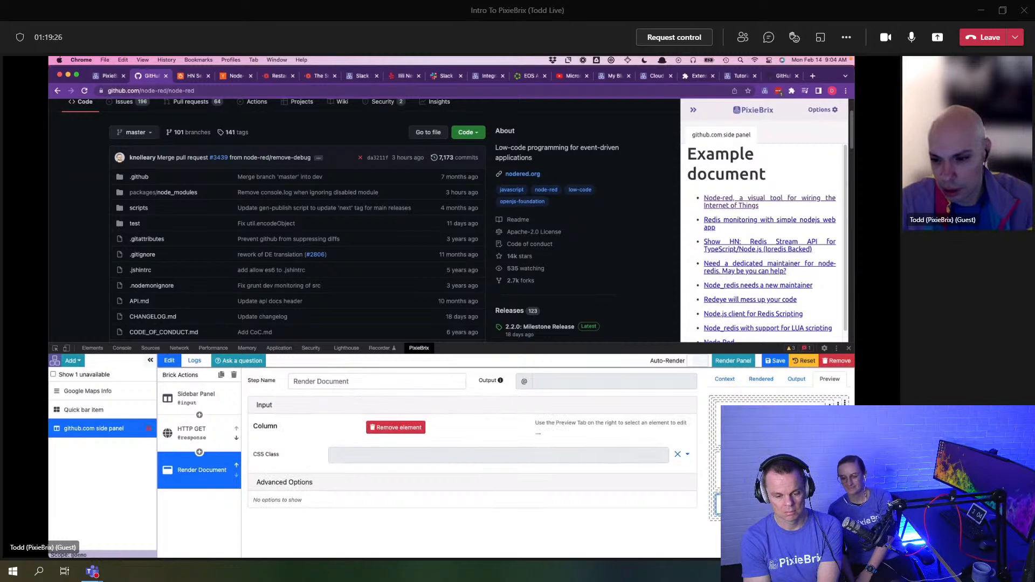
{"action": "left_click", "coordinate": [715, 499]}
{"action": "left_click", "coordinate": [348, 479]}
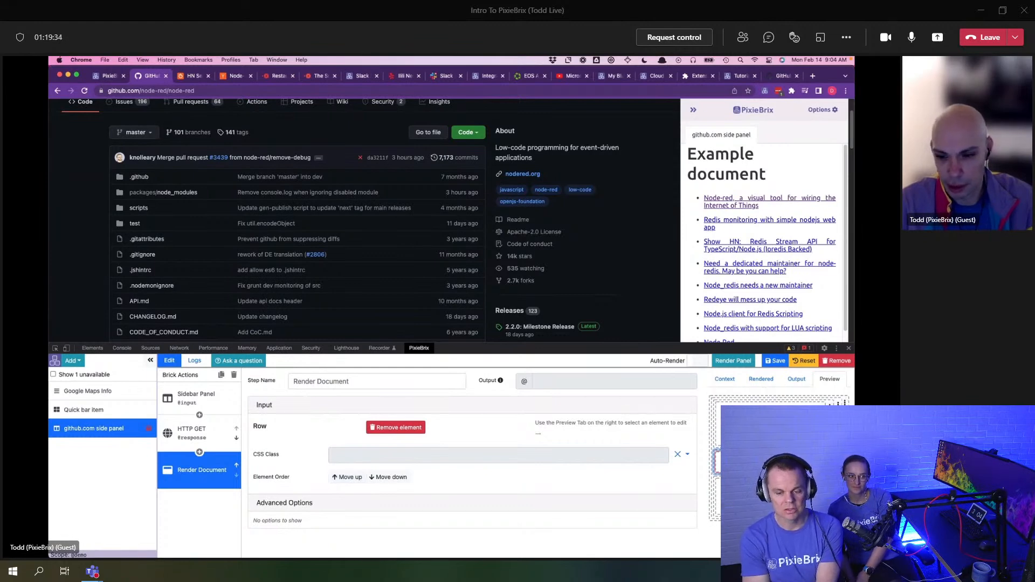
{"action": "left_click", "coordinate": [717, 462]}
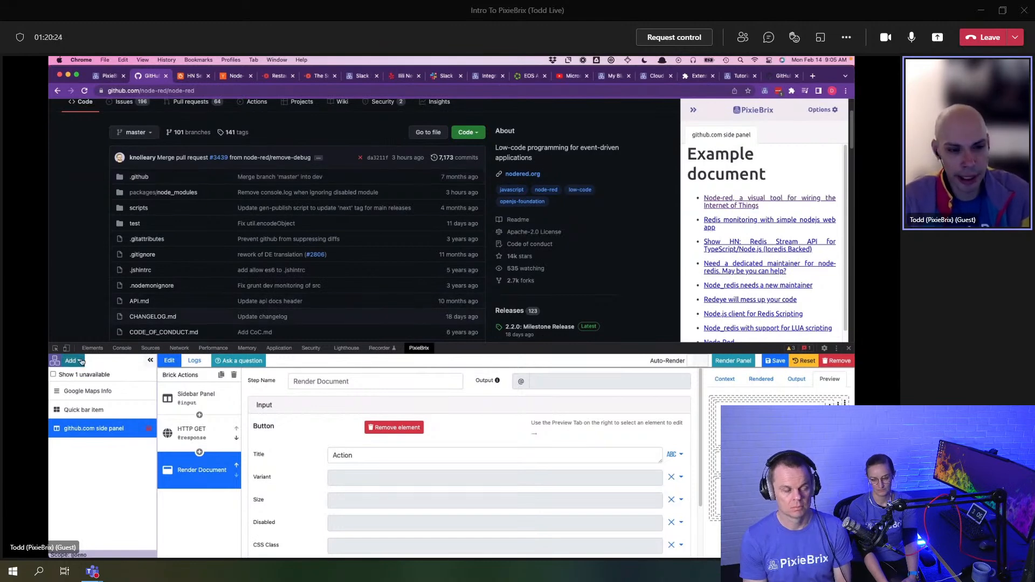
{"action": "left_click", "coordinate": [74, 360]}
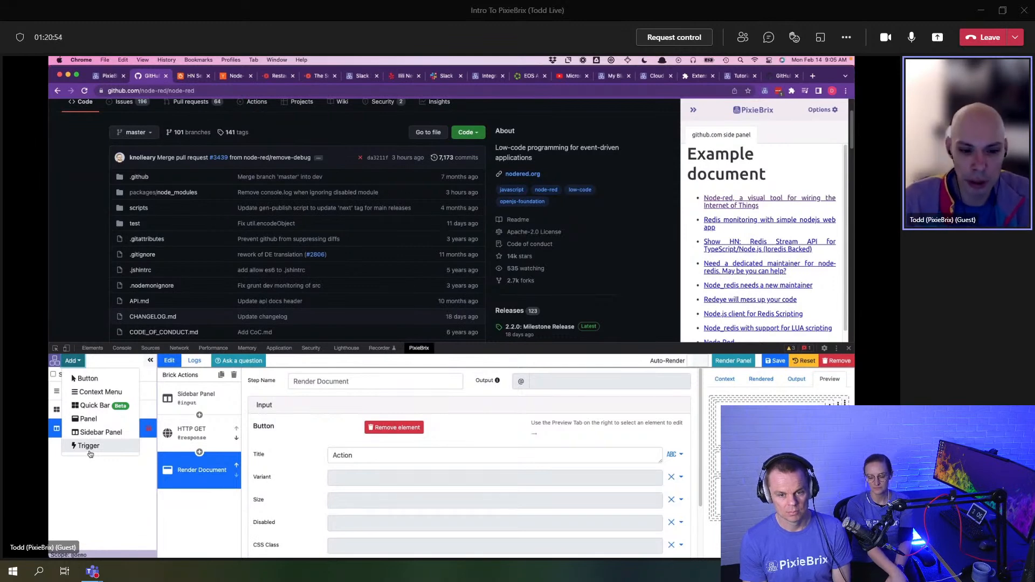
{"action": "left_click", "coordinate": [281, 435]}
Step: Render the panel with the new button and set the button's title to "Open on NPM"
{"action": "double_click", "coordinate": [340, 456]}
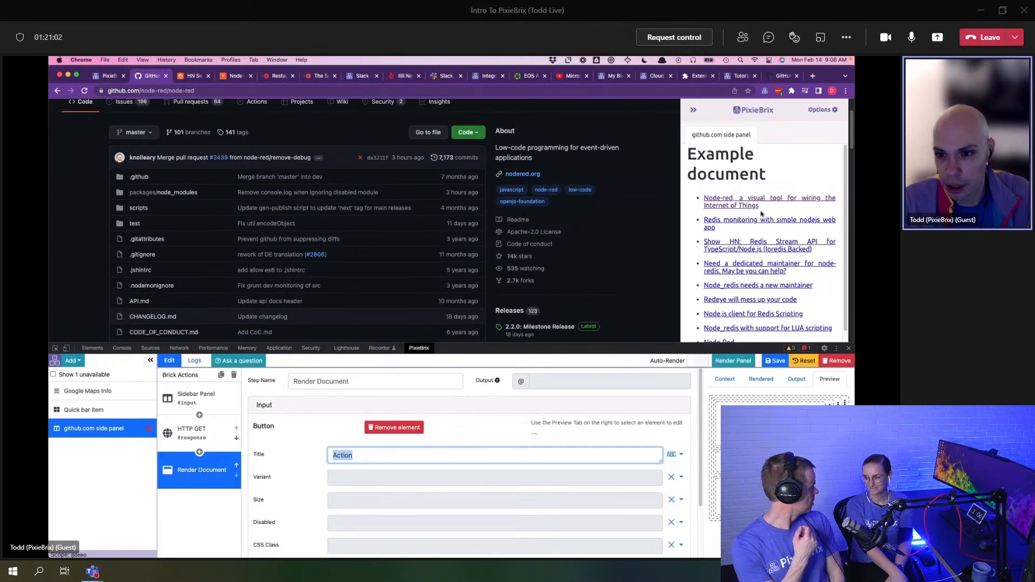
{"action": "left_click", "coordinate": [743, 362]}
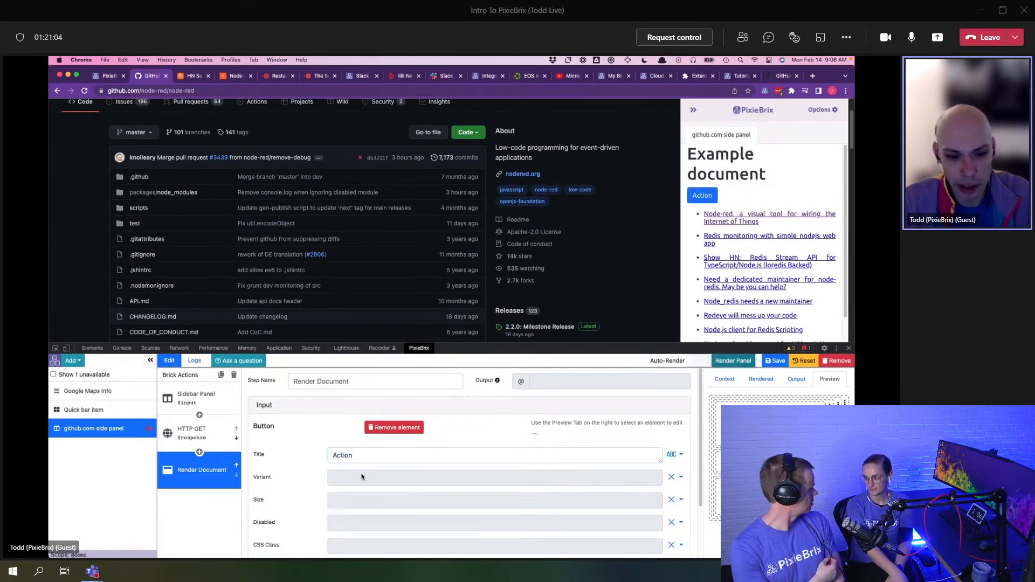
{"action": "left_click_drag", "start_coordinate": [353, 456], "coordinate": [293, 457]}
{"action": "type", "text": "Open on NPM"}
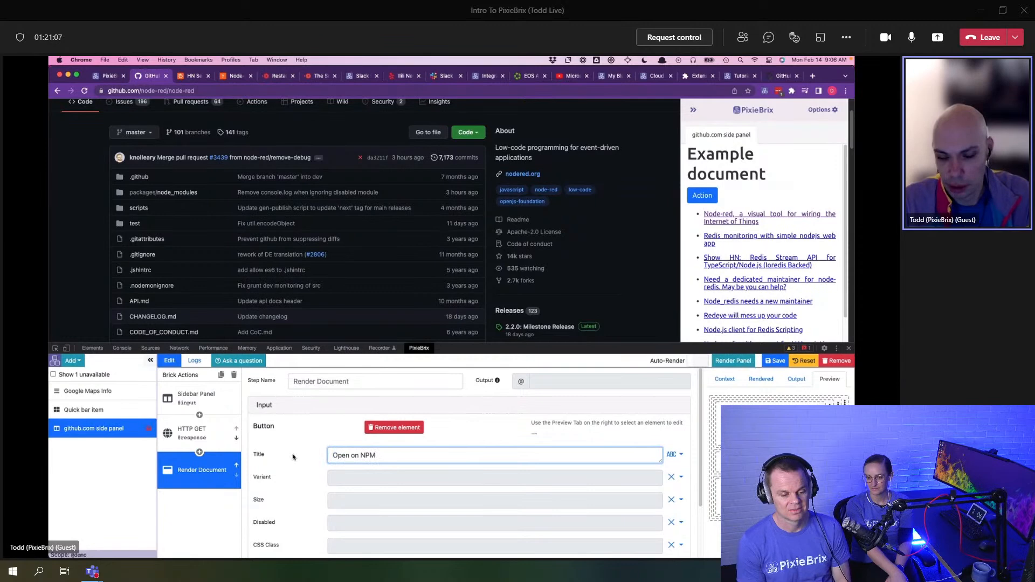
{"action": "left_click", "coordinate": [316, 434]}
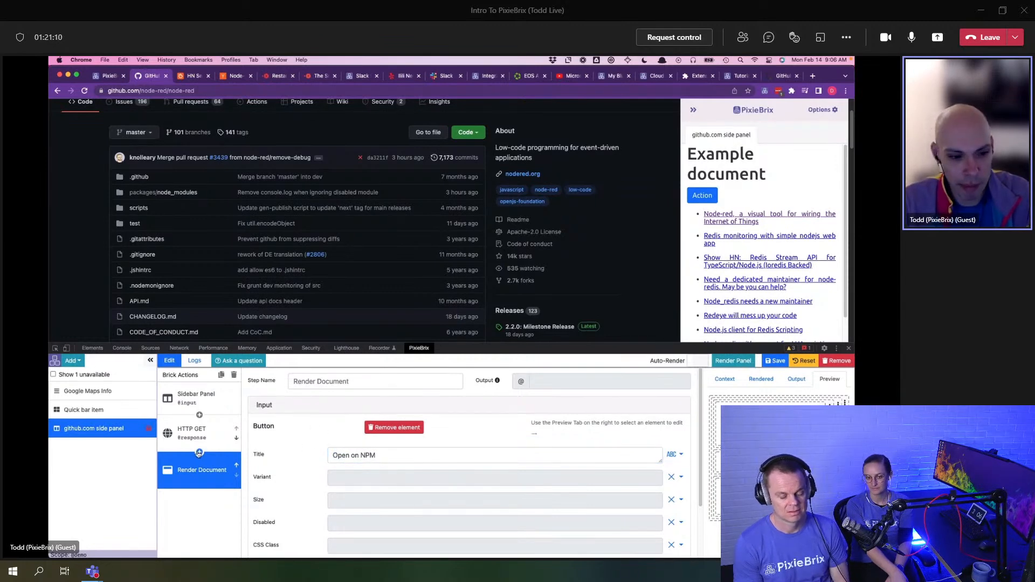
{"action": "scroll", "coordinate": [485, 474], "scroll_direction": "down", "scroll_amount": 2}
{"action": "left_click", "coordinate": [279, 499]}
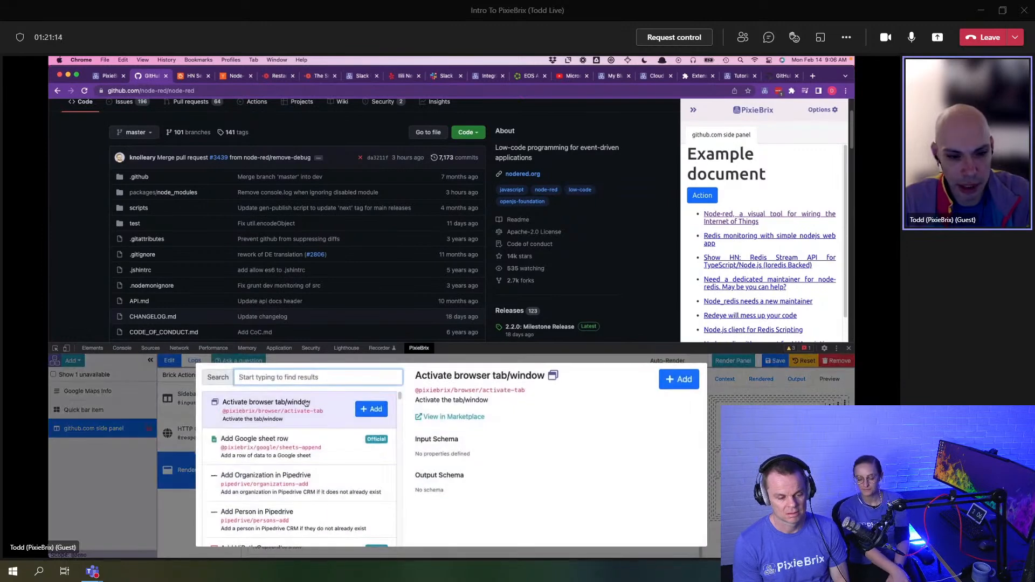
{"action": "left_click", "coordinate": [183, 507]}
{"action": "left_click", "coordinate": [696, 197]}
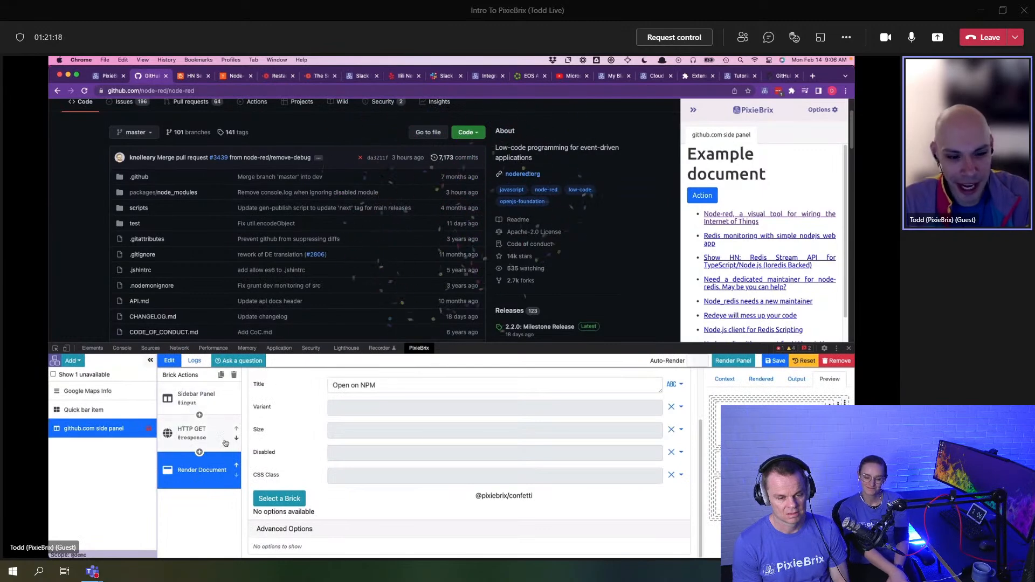
Step: Replace the button's action with the Play Sound Effect brick using the magic-wand sound and re-render the panel to try it
{"action": "left_click", "coordinate": [279, 499]}
{"action": "type", "text": "sound"}
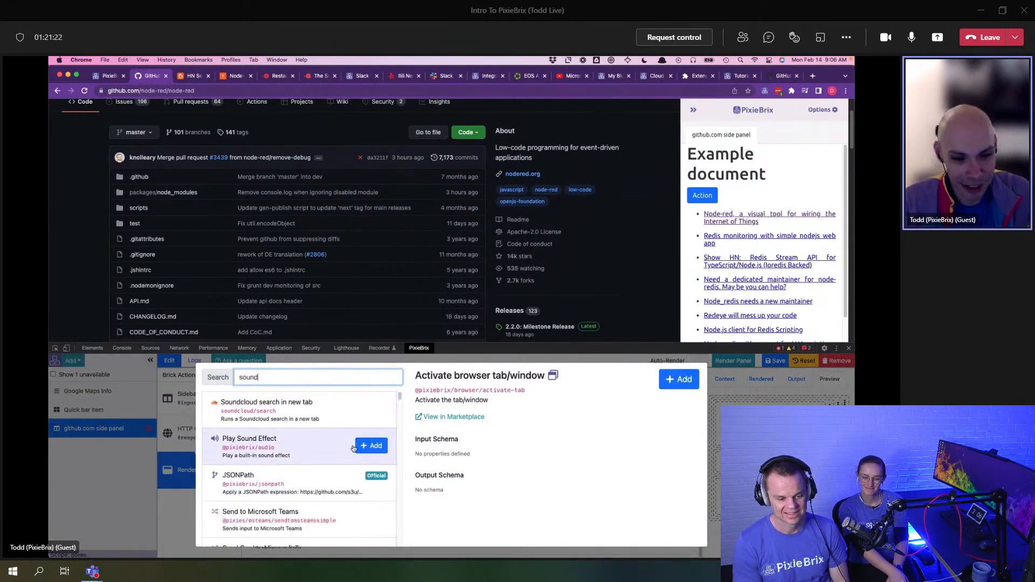
{"action": "left_click", "coordinate": [371, 446]}
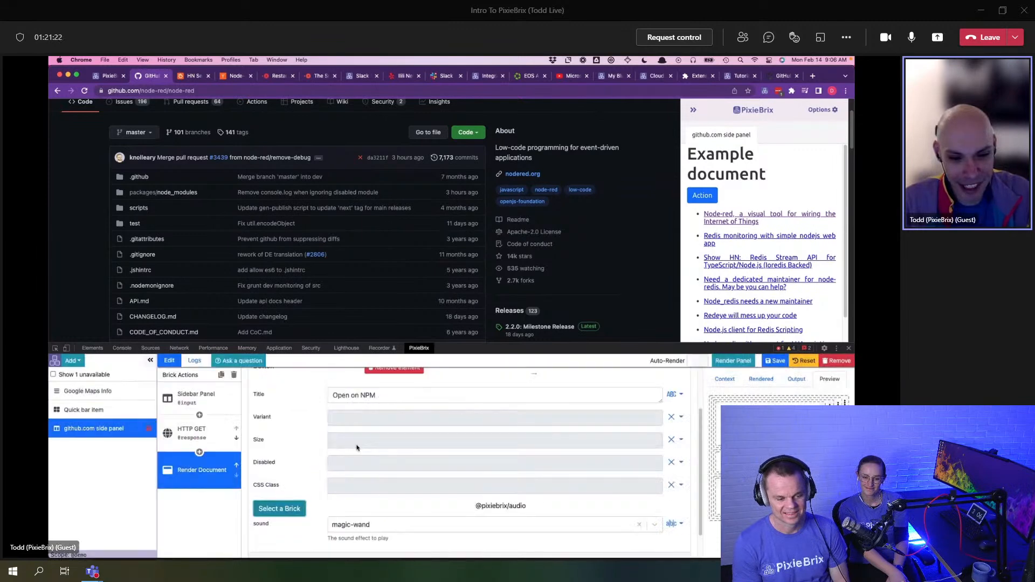
{"action": "left_click", "coordinate": [732, 361]}
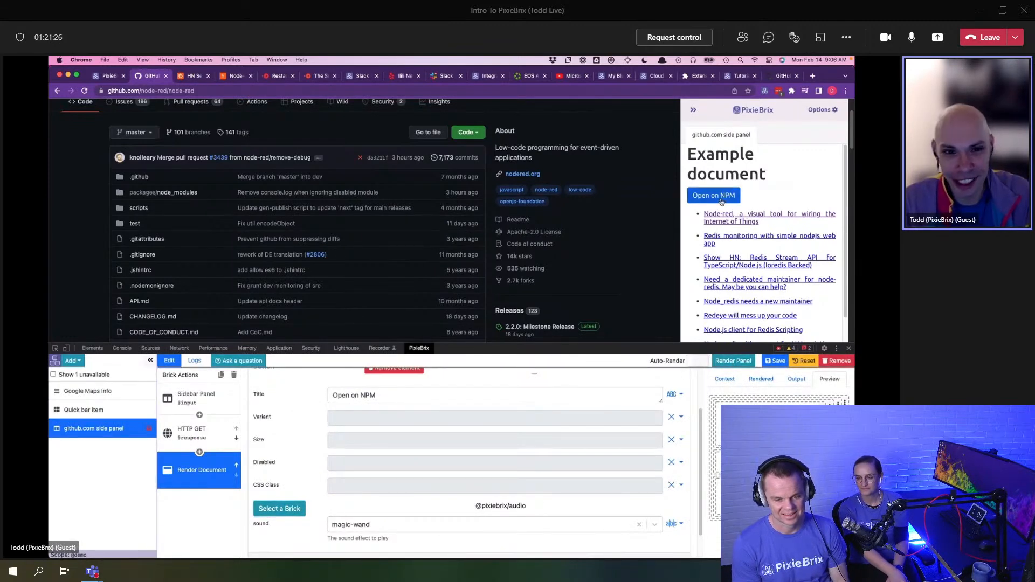
Step: Replace the button's action with the "NPM search in new tab" brick, found by searching for npm
{"action": "scroll", "coordinate": [324, 501], "scroll_direction": "down", "scroll_amount": 1}
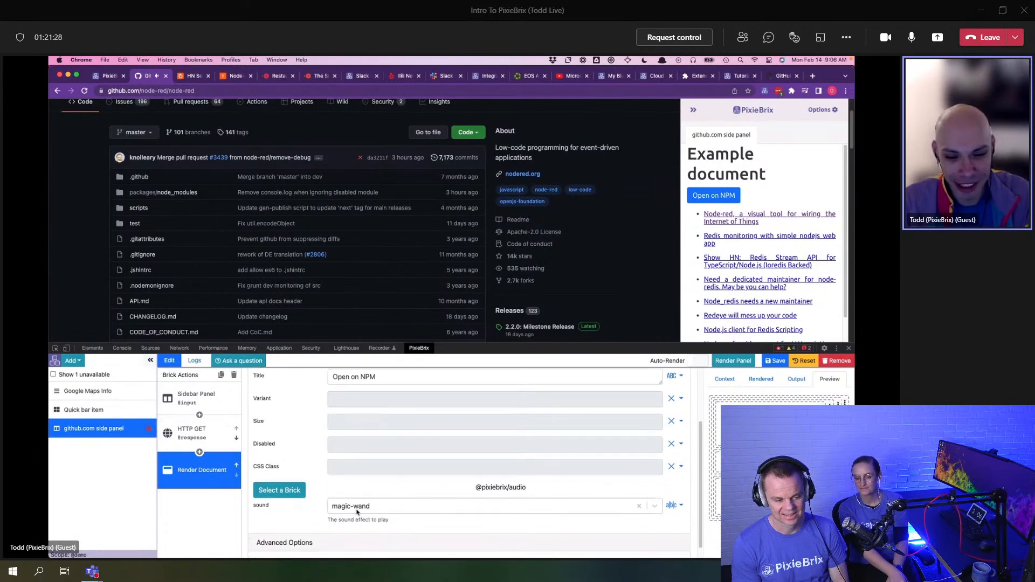
{"action": "left_click", "coordinate": [287, 493]}
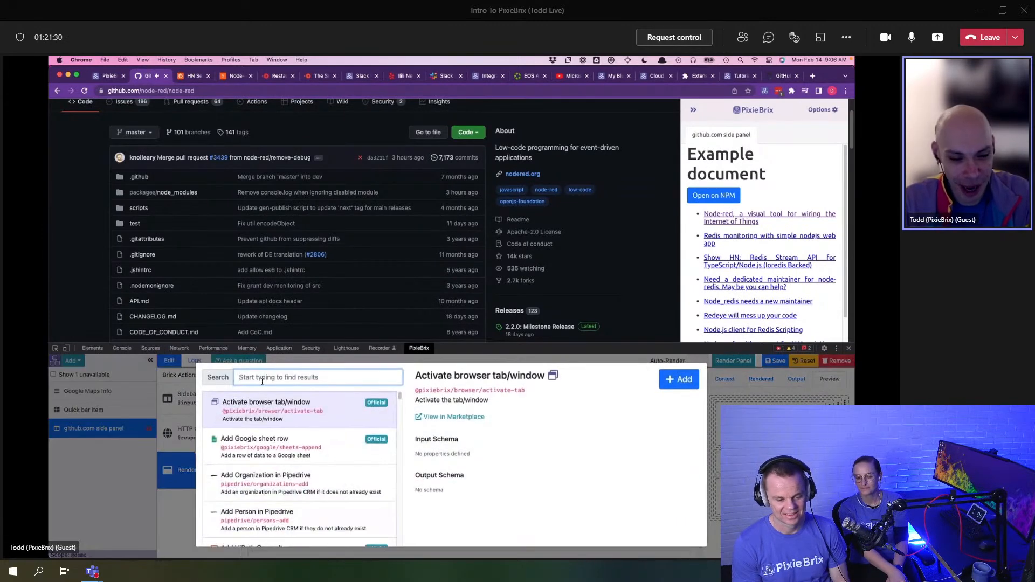
{"action": "type", "text": "npm"}
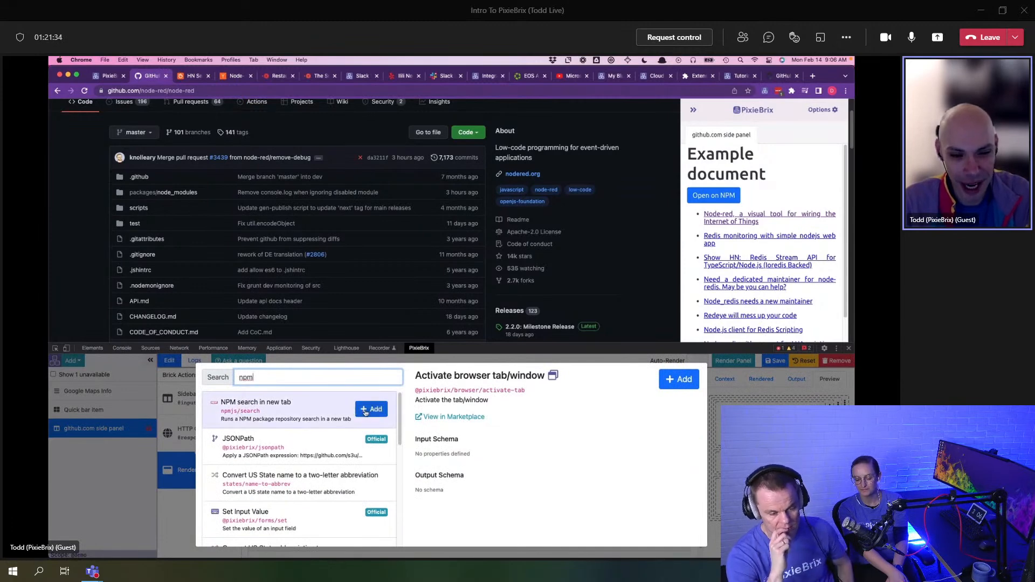
{"action": "left_click", "coordinate": [361, 412]}
{"action": "scroll", "coordinate": [365, 439], "scroll_direction": "down", "scroll_amount": 1}
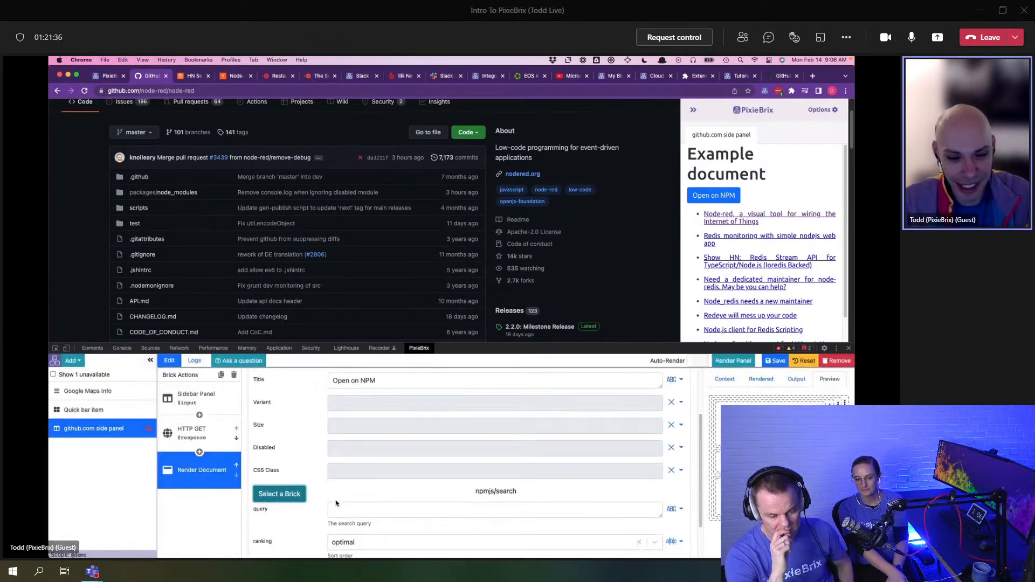
{"action": "left_click", "coordinate": [354, 460]}
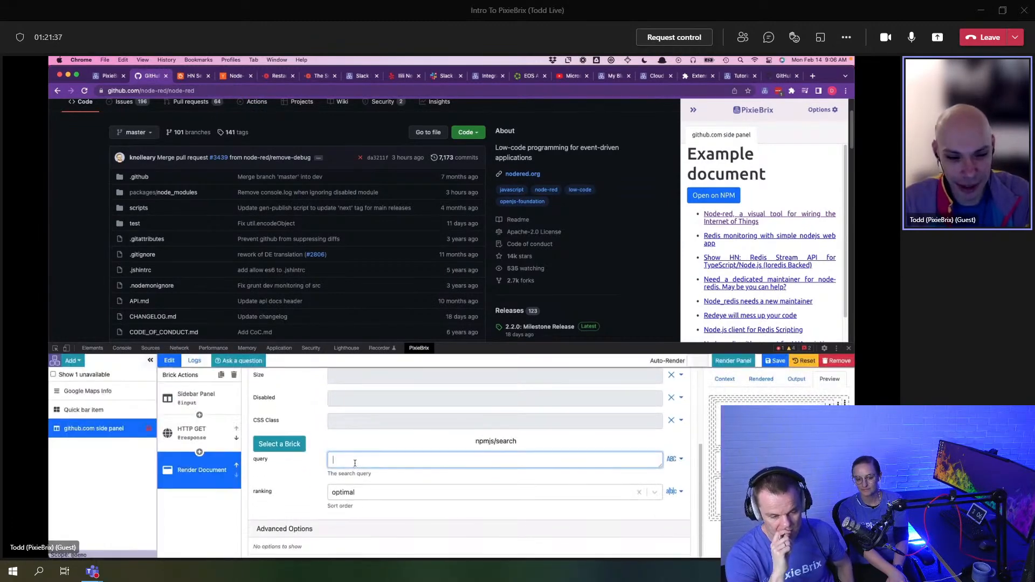
{"action": "left_click", "coordinate": [205, 404]}
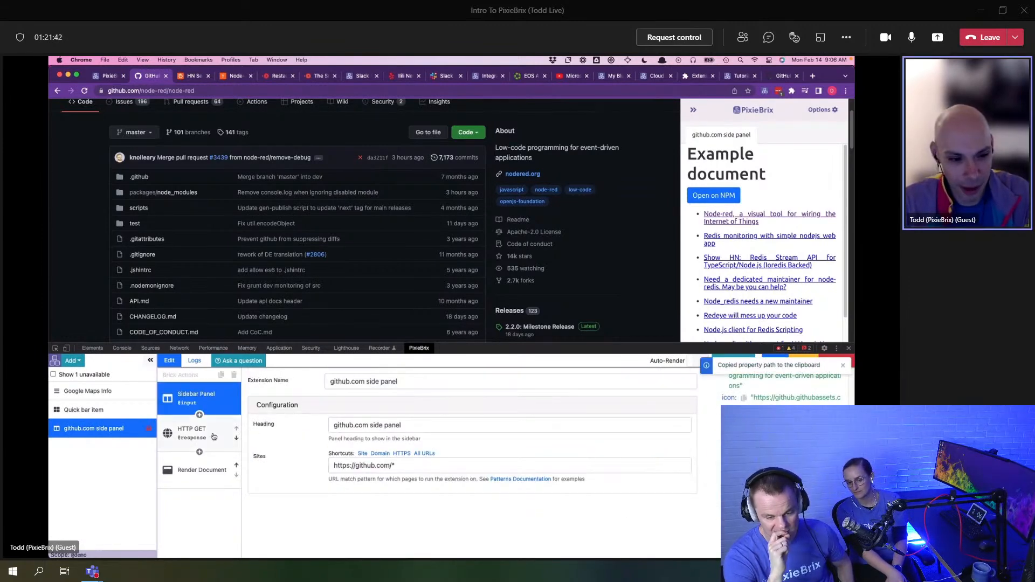
{"action": "left_click", "coordinate": [194, 431]}
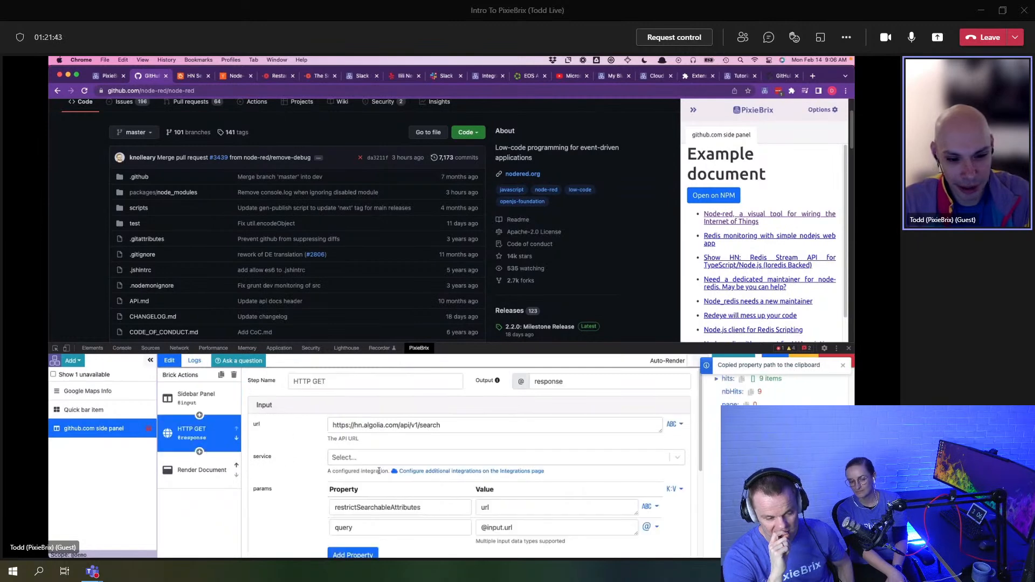
{"action": "left_click", "coordinate": [211, 468]}
{"action": "left_click", "coordinate": [746, 462]}
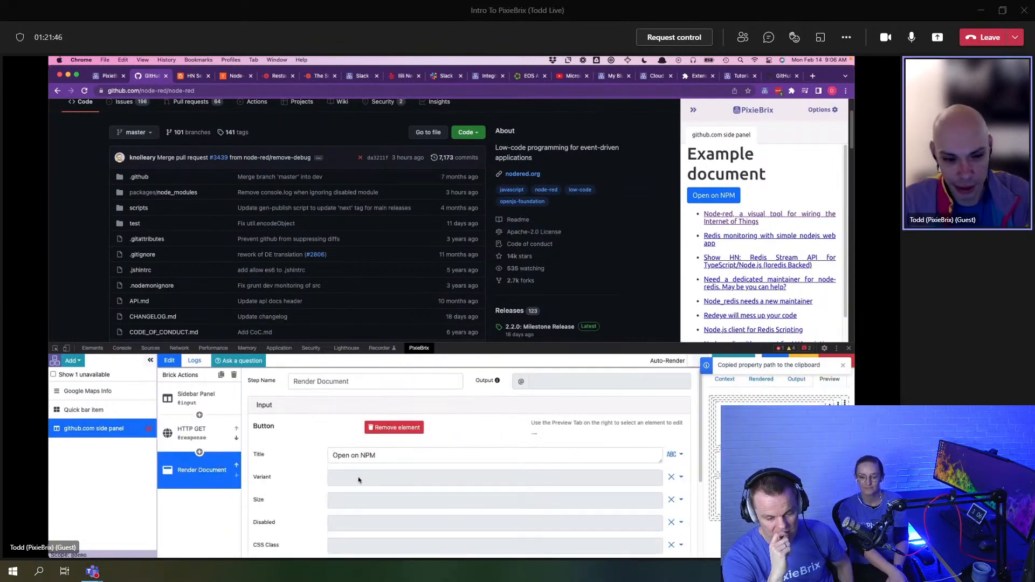
{"action": "scroll", "coordinate": [366, 512], "scroll_direction": "down", "scroll_amount": 3}
{"action": "left_click", "coordinate": [385, 464]}
{"action": "key", "text": "super+v"}
Step: Re-render the panel, run the Open on NPM button to search npm, and return to the node-red GitHub tab
{"action": "left_click", "coordinate": [733, 361]}
{"action": "left_click", "coordinate": [705, 198]}
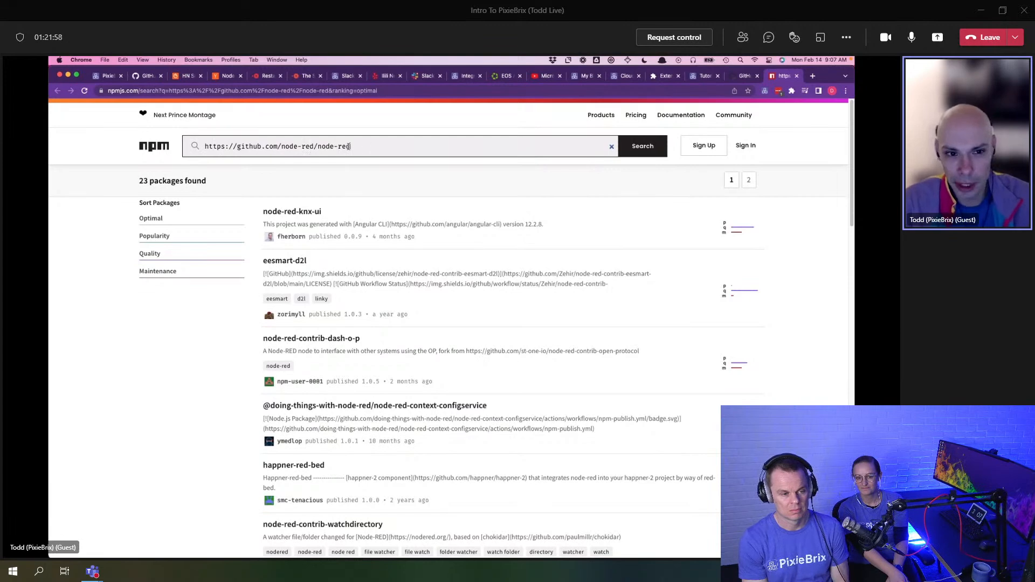
{"action": "left_click", "coordinate": [744, 76]}
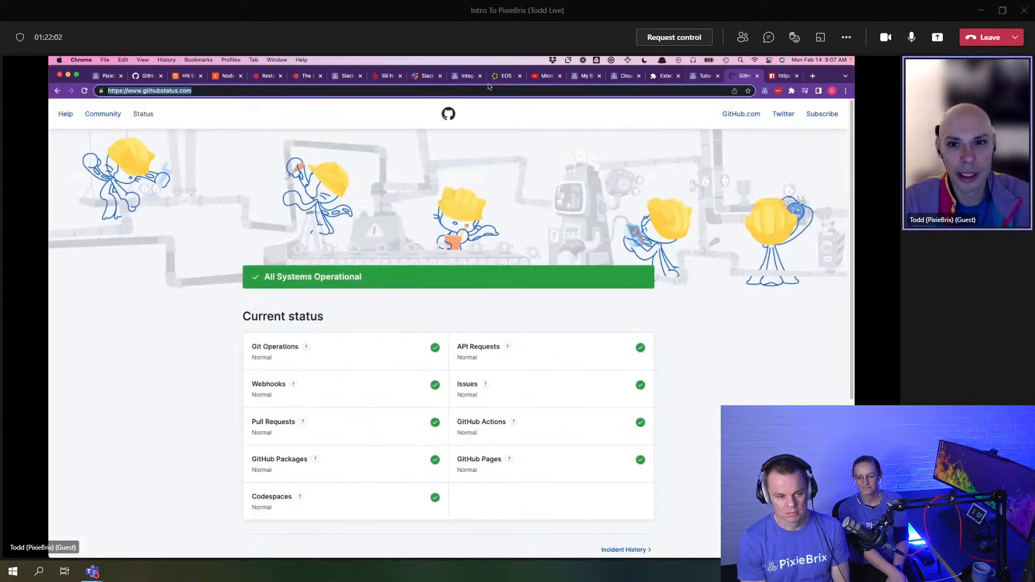
{"action": "left_click", "coordinate": [147, 76]}
Step: Add a JQuery Selector Reader brick directly after the Sidebar Panel brick in the github.com side panel
{"action": "scroll", "coordinate": [288, 416], "scroll_direction": "up", "scroll_amount": 3}
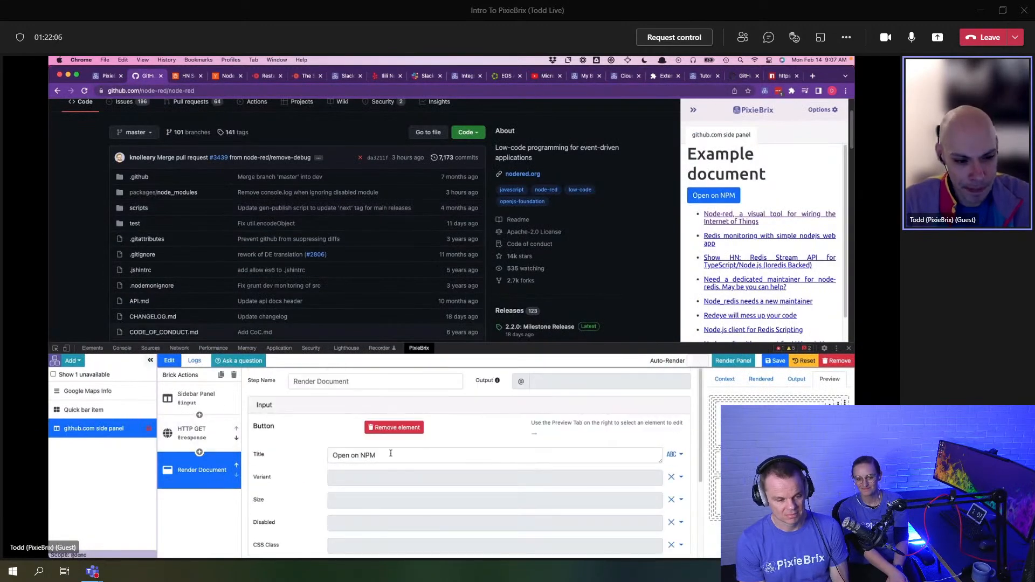
{"action": "scroll", "coordinate": [380, 450], "scroll_direction": "down", "scroll_amount": 1}
{"action": "scroll", "coordinate": [307, 451], "scroll_direction": "down", "scroll_amount": 2}
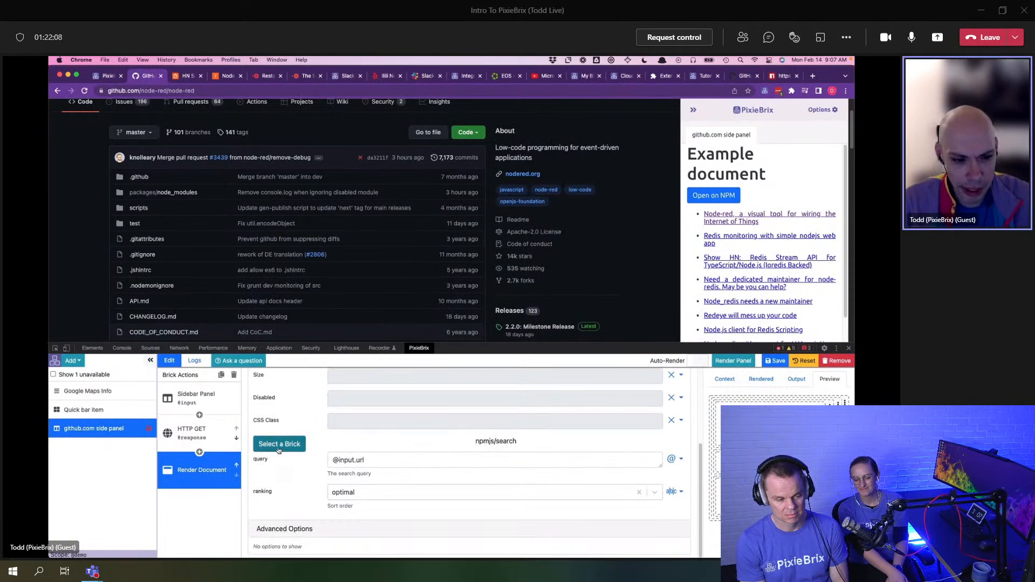
{"action": "left_click", "coordinate": [199, 415]}
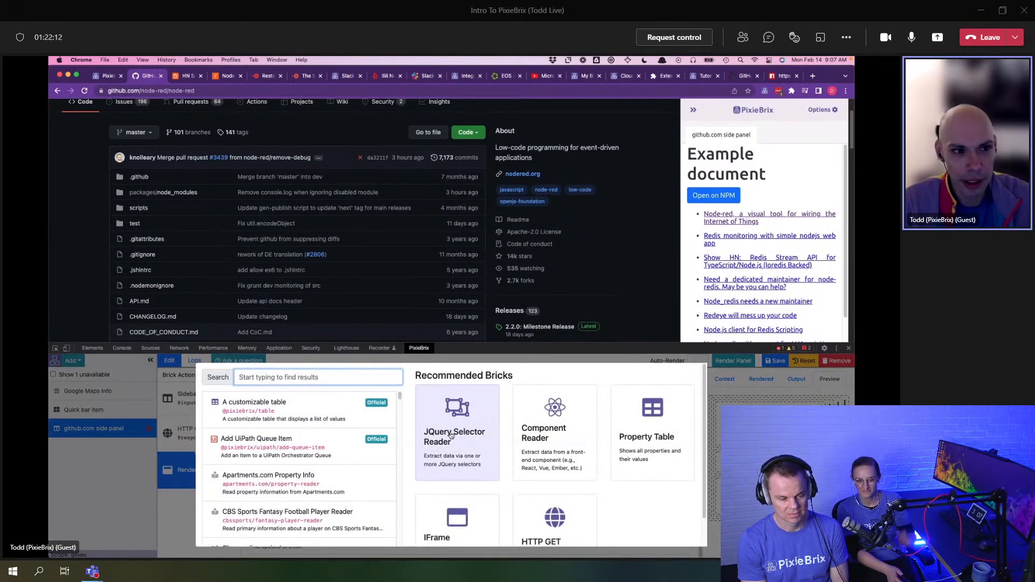
{"action": "left_click", "coordinate": [450, 435]}
{"action": "scroll", "coordinate": [322, 294], "scroll_direction": "up", "scroll_amount": 2}
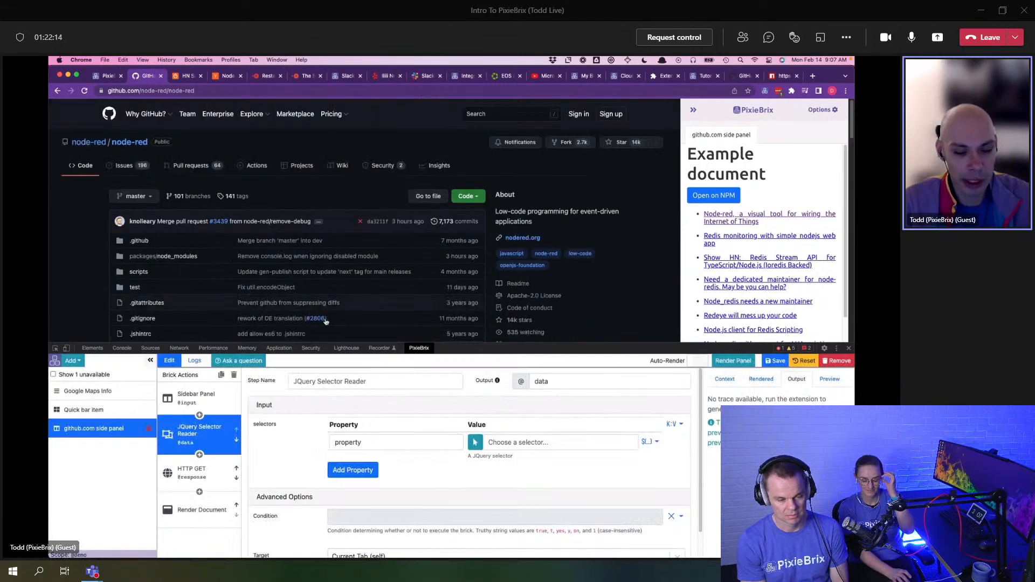
Step: Pick the node-red repository name on the page as the reader's selector and shorten it to [itemprop='name']
{"action": "left_click", "coordinate": [475, 442]}
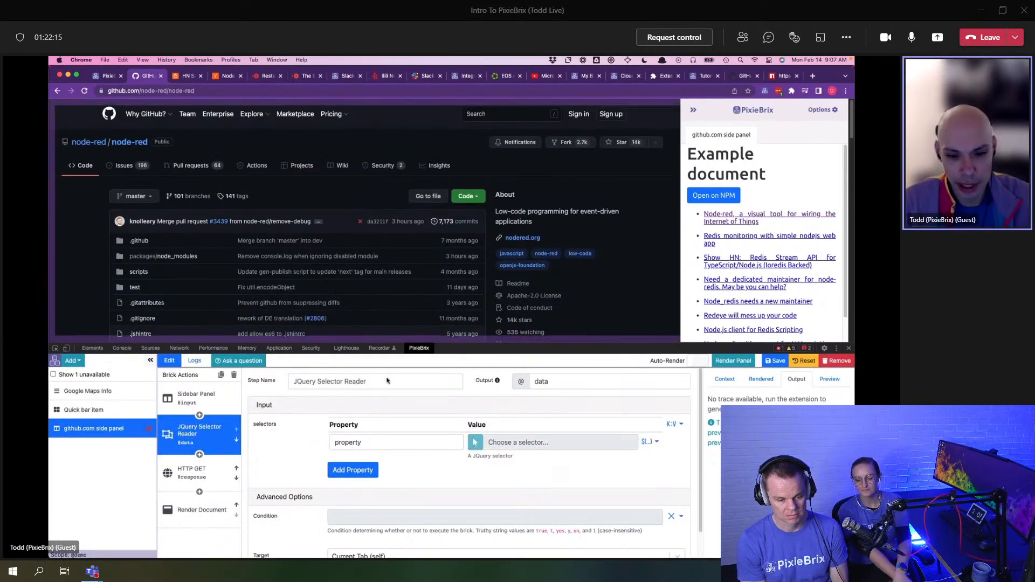
{"action": "left_click", "coordinate": [124, 143]}
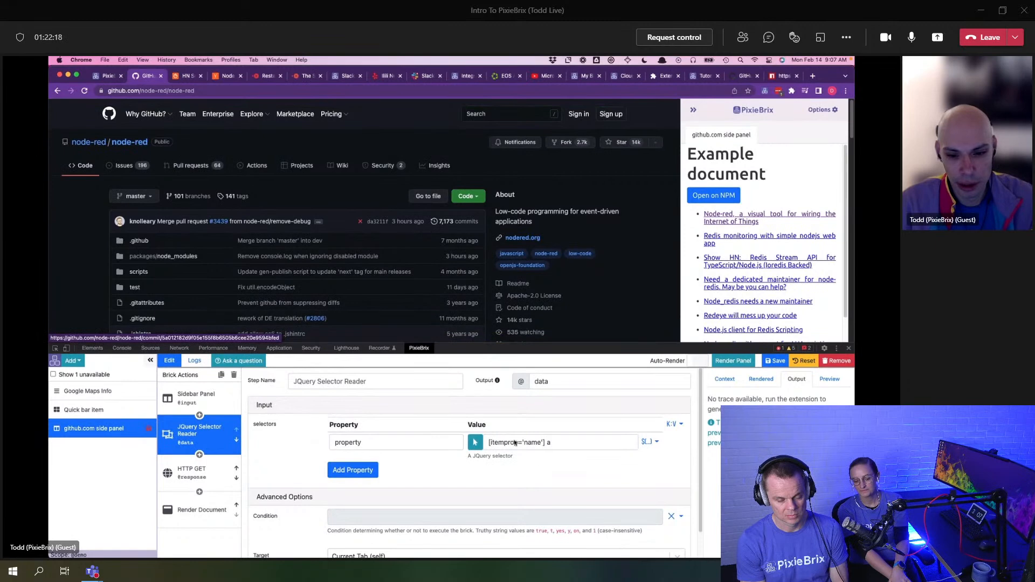
{"action": "left_click", "coordinate": [554, 443]}
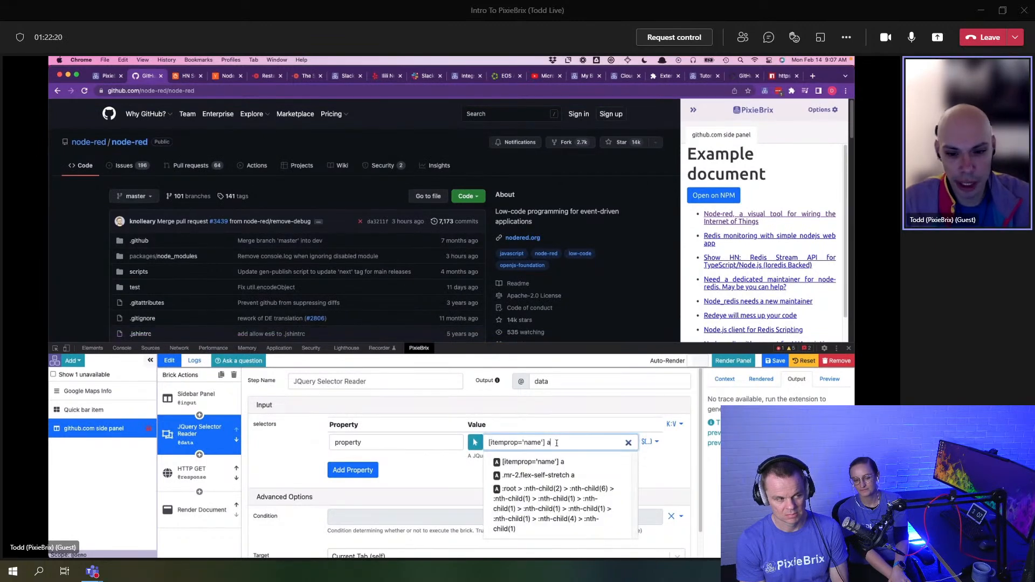
{"action": "key", "text": "BackSpace"}
{"action": "key", "text": "BackSpace"}
{"action": "left_click", "coordinate": [409, 476]}
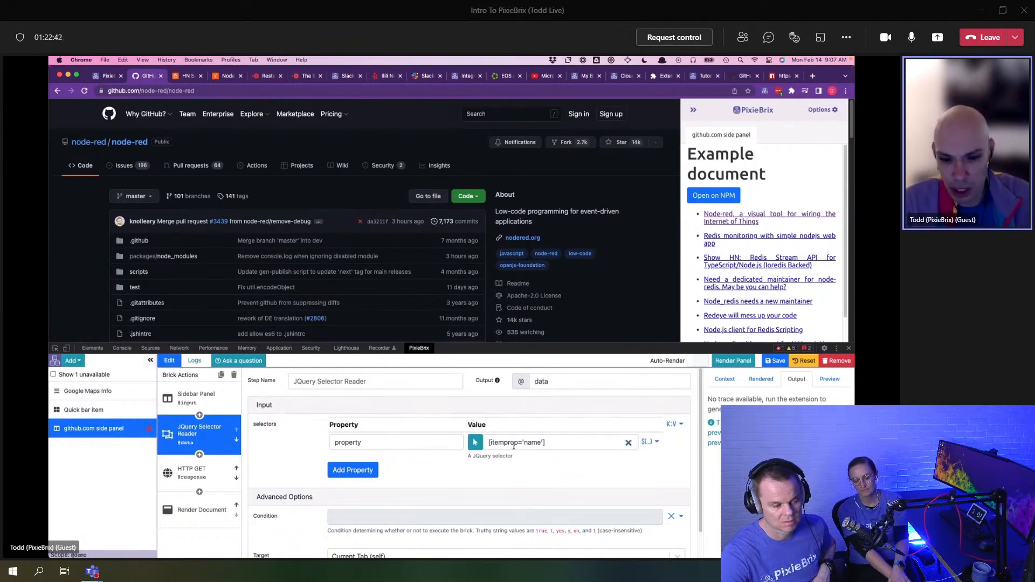
Step: Rename the JQuery Selector Reader's property to repoName
{"action": "left_click_drag", "start_coordinate": [420, 446], "coordinate": [306, 446]}
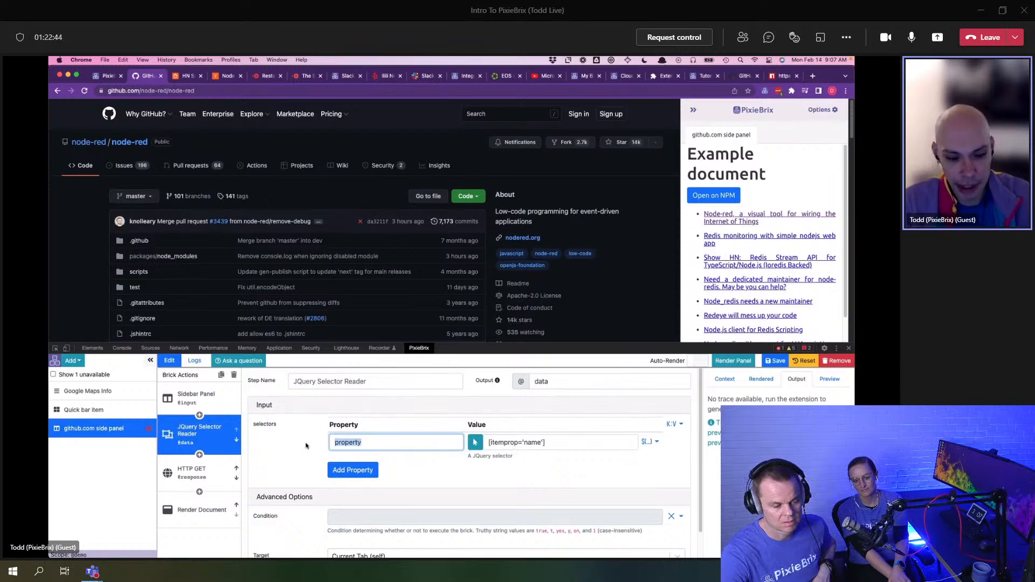
{"action": "type", "text": "repoName"}
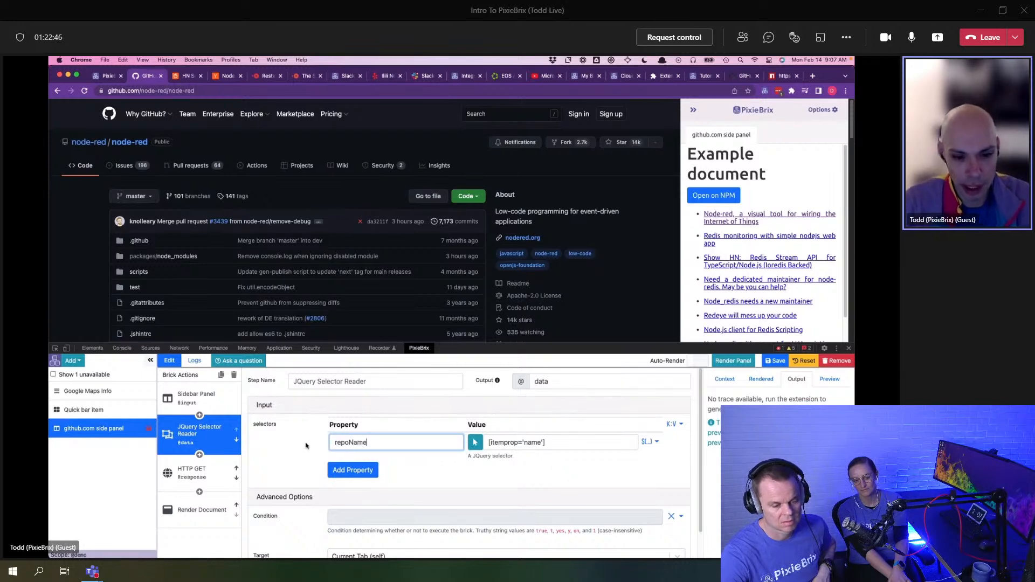
{"action": "left_click", "coordinate": [307, 447]}
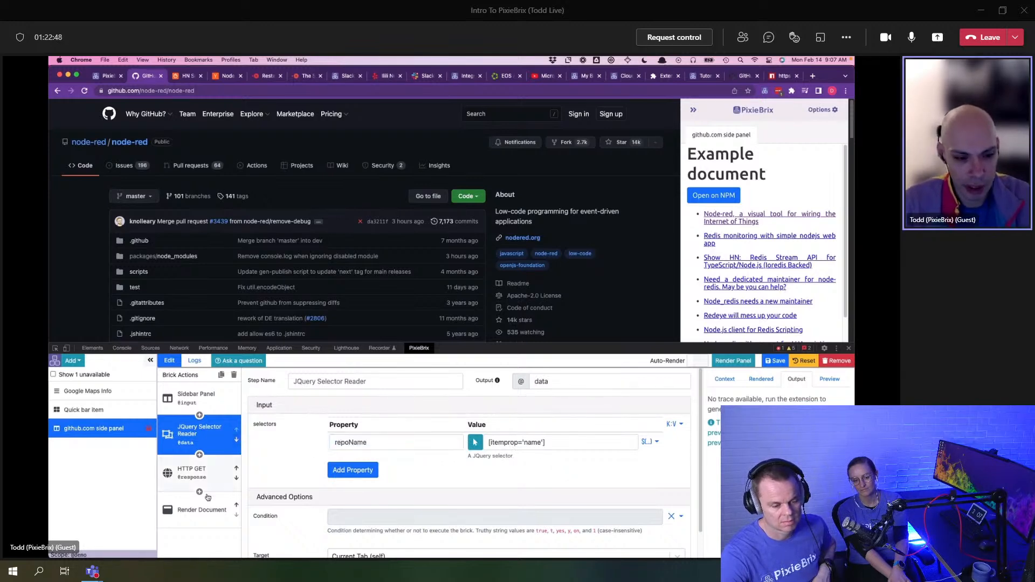
{"action": "left_click", "coordinate": [204, 517]}
{"action": "scroll", "coordinate": [421, 496], "scroll_direction": "down", "scroll_amount": 5}
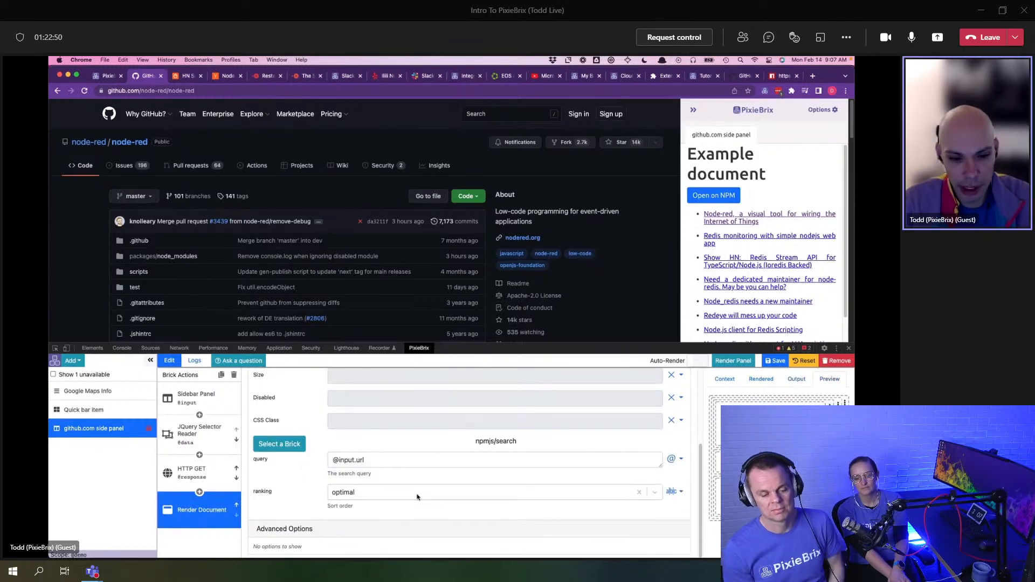
{"action": "double_click", "coordinate": [354, 460]}
{"action": "type", "text": "data"}
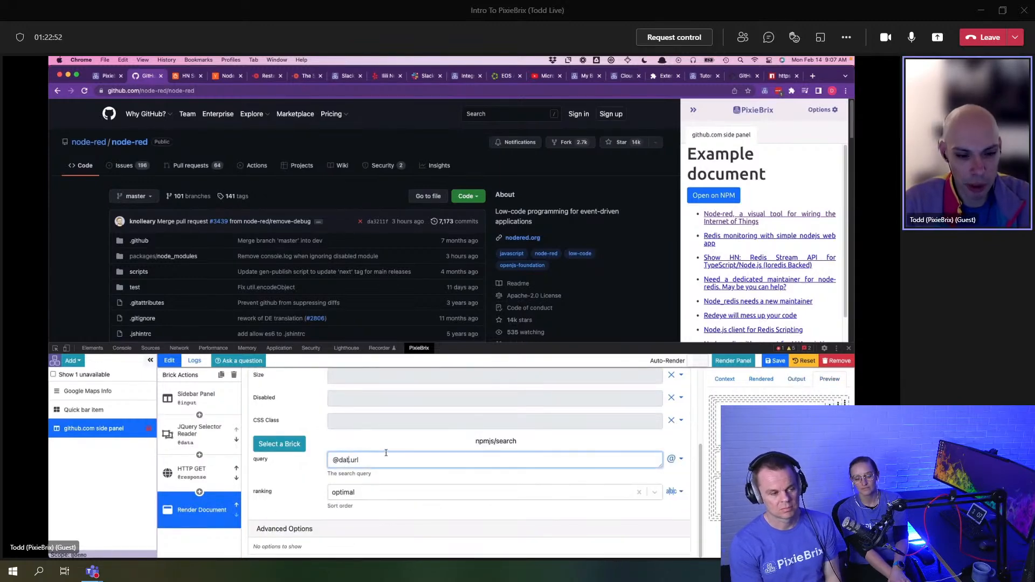
{"action": "key", "text": "End"}
{"action": "key", "text": "BackSpace"}
{"action": "key", "text": "BackSpace"}
{"action": "key", "text": "BackSpace"}
{"action": "type", "text": "repo"}
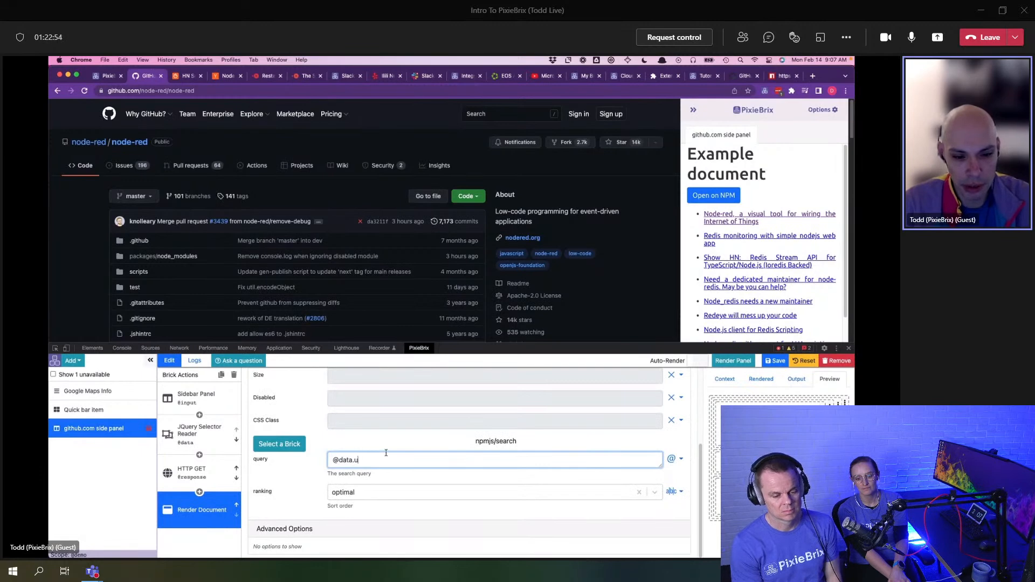
{"action": "type", "text": "Name"}
{"action": "left_click", "coordinate": [400, 447]}
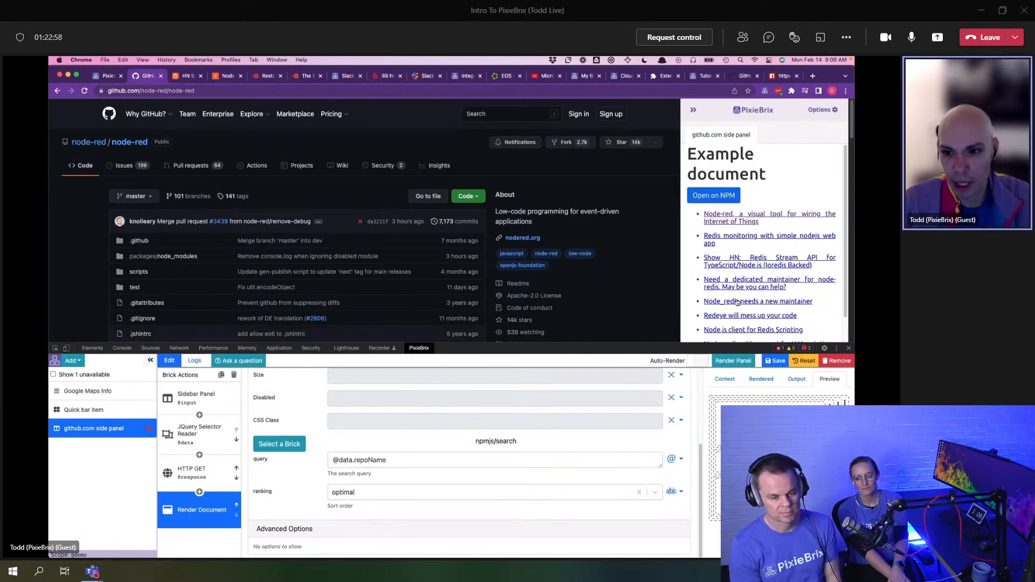
Step: Re-render the panel, run Open on NPM, view the node-red package page, and return to the node-red GitHub tab
{"action": "left_click", "coordinate": [741, 360]}
{"action": "left_click", "coordinate": [714, 195]}
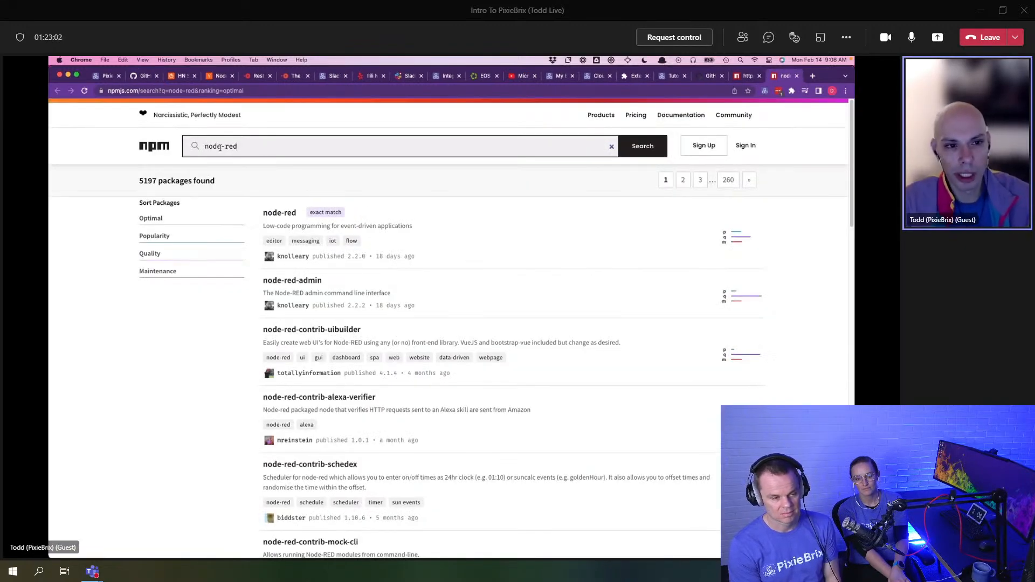
{"action": "left_click", "coordinate": [275, 214]}
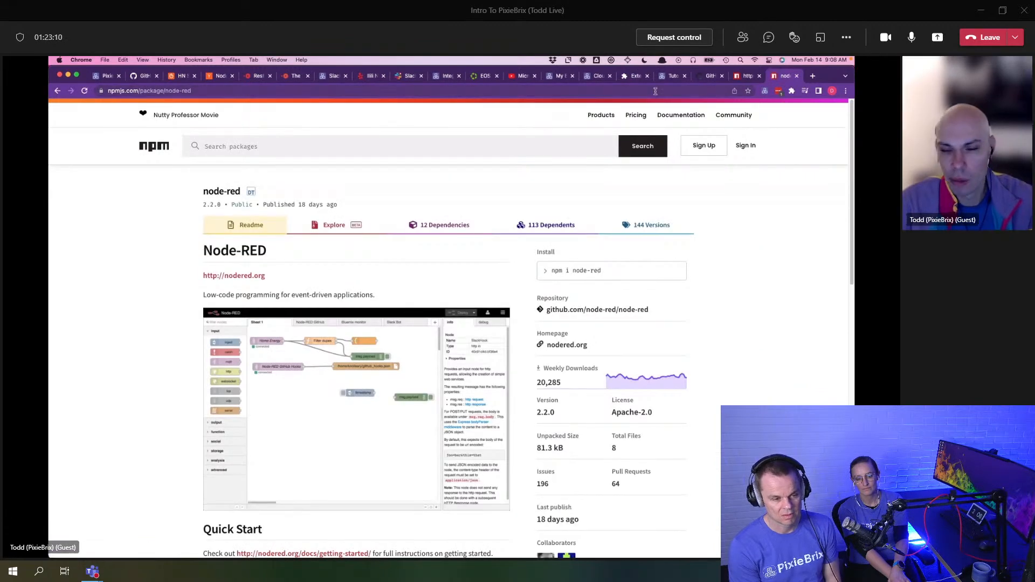
{"action": "left_click", "coordinate": [142, 78]}
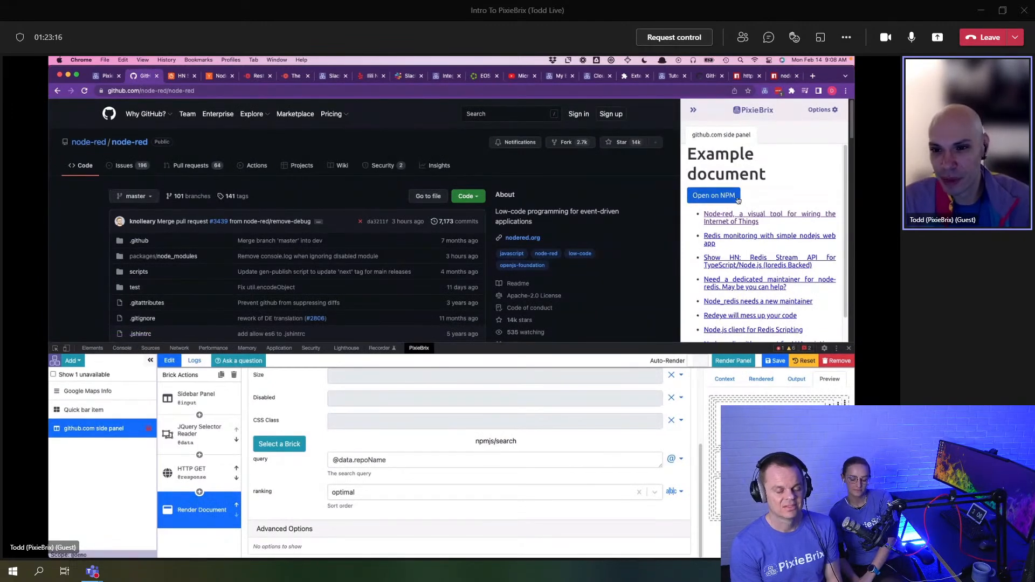
Step: Save the github.com side panel
{"action": "scroll", "coordinate": [610, 301], "scroll_direction": "down", "scroll_amount": 2}
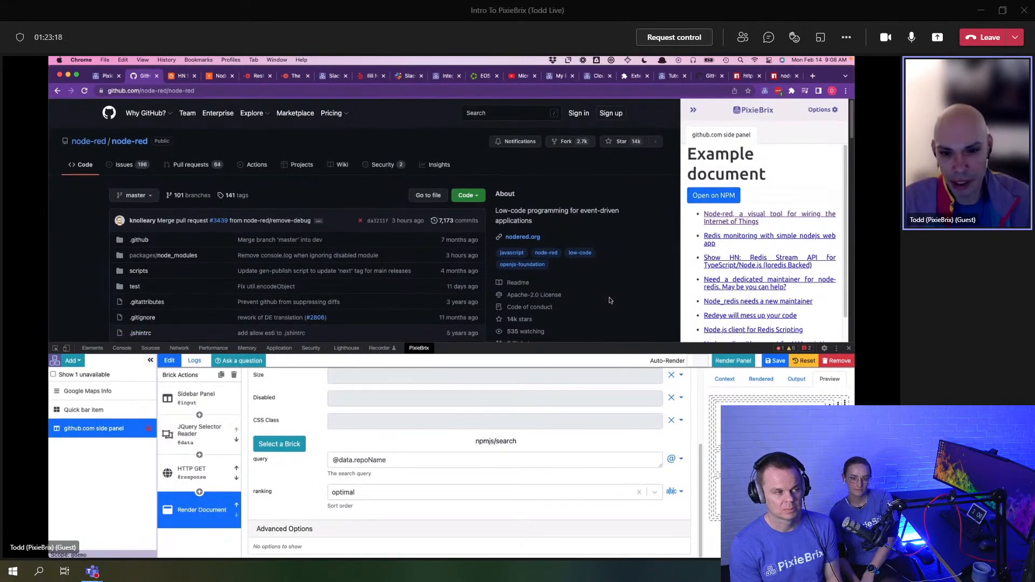
{"action": "scroll", "coordinate": [610, 301], "scroll_direction": "down", "scroll_amount": 4}
{"action": "scroll", "coordinate": [609, 300], "scroll_direction": "down", "scroll_amount": 10}
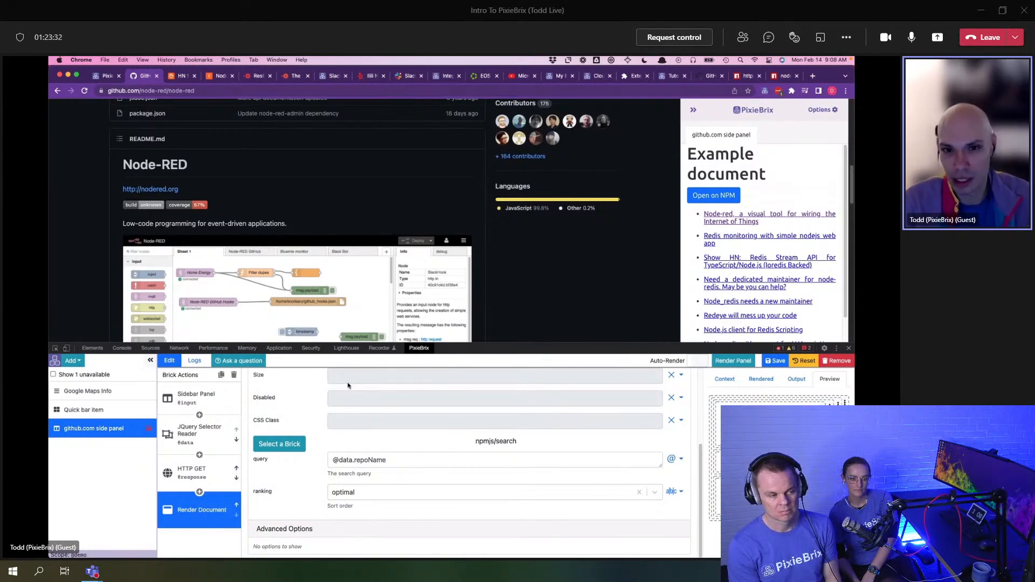
{"action": "scroll", "coordinate": [355, 270], "scroll_direction": "up", "scroll_amount": 10}
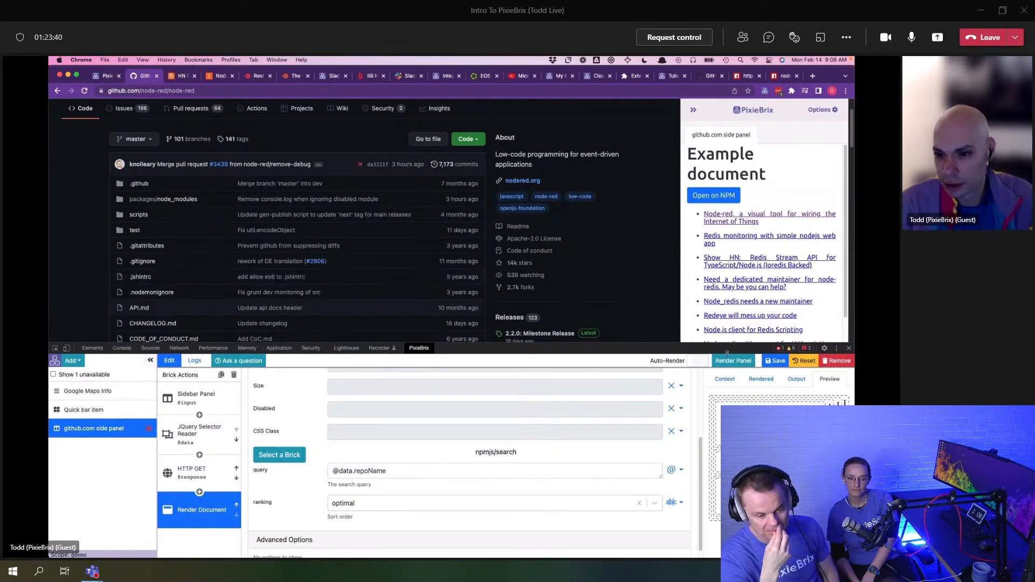
{"action": "left_click", "coordinate": [775, 362]}
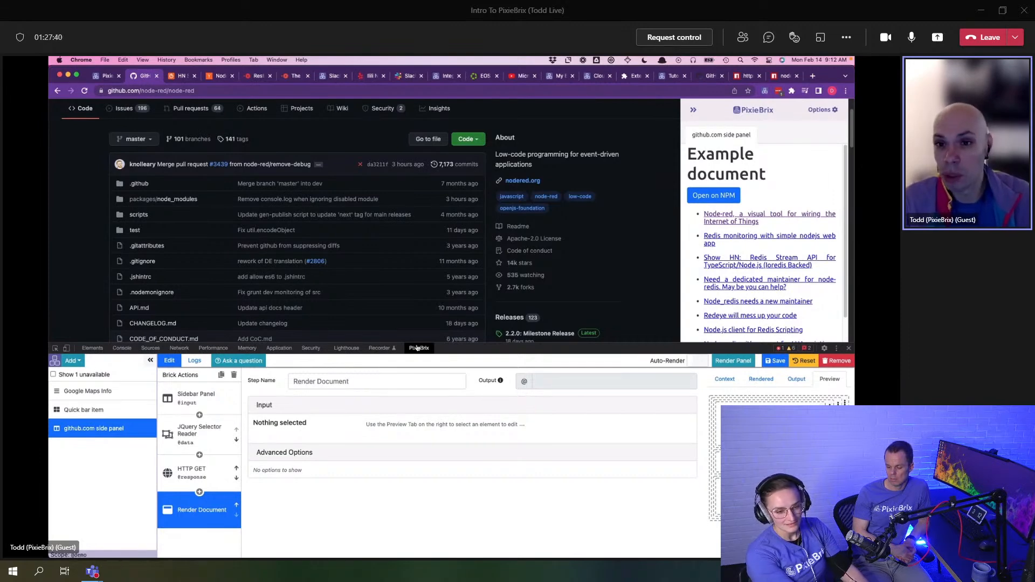
{"action": "scroll", "coordinate": [288, 322], "scroll_direction": "up", "scroll_amount": 2}
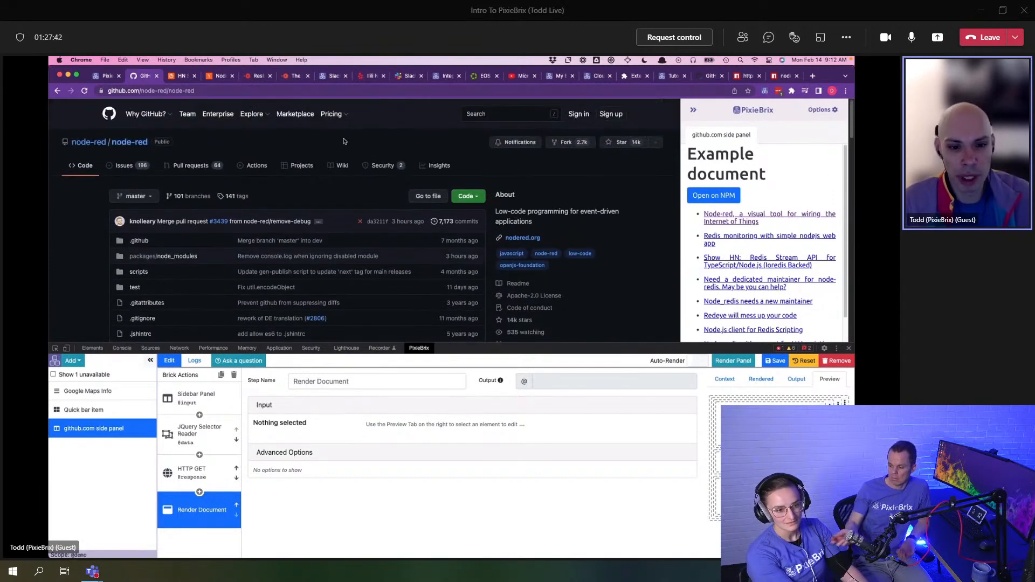
Step: Open the Marketplace page of pixiebrix.com in a new browser tab
{"action": "left_click", "coordinate": [811, 77]}
{"action": "type", "text": "pixiebrix.com"}
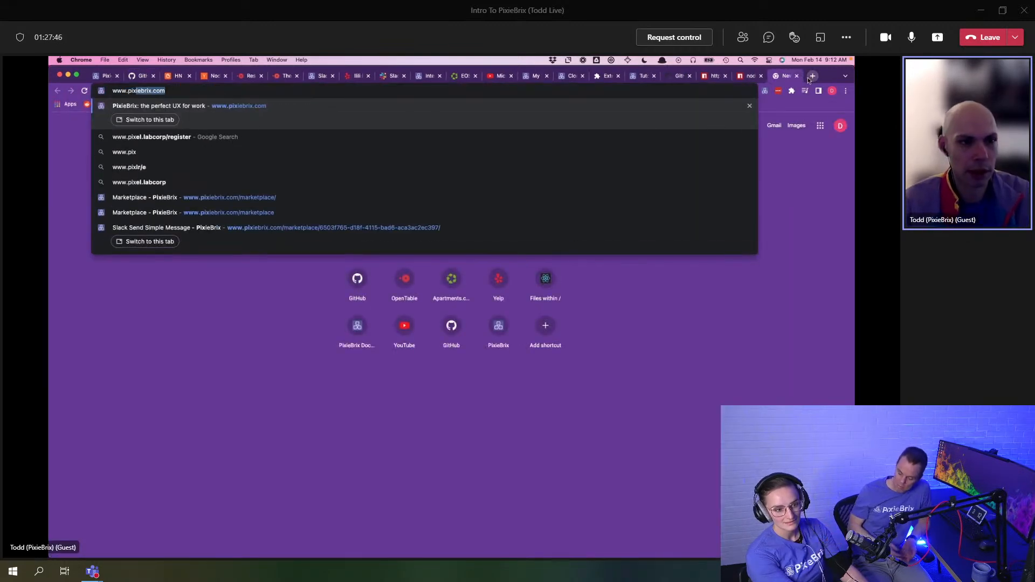
{"action": "key", "text": "Return"}
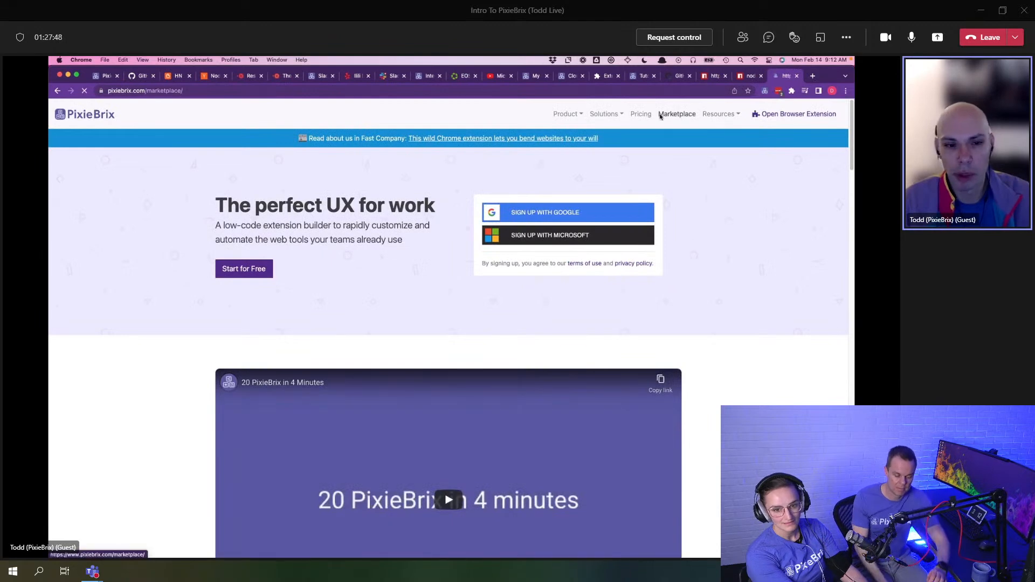
{"action": "left_click", "coordinate": [677, 114]}
Step: Search the marketplace for amazon and show the matching blueprints
{"action": "left_click", "coordinate": [384, 180]}
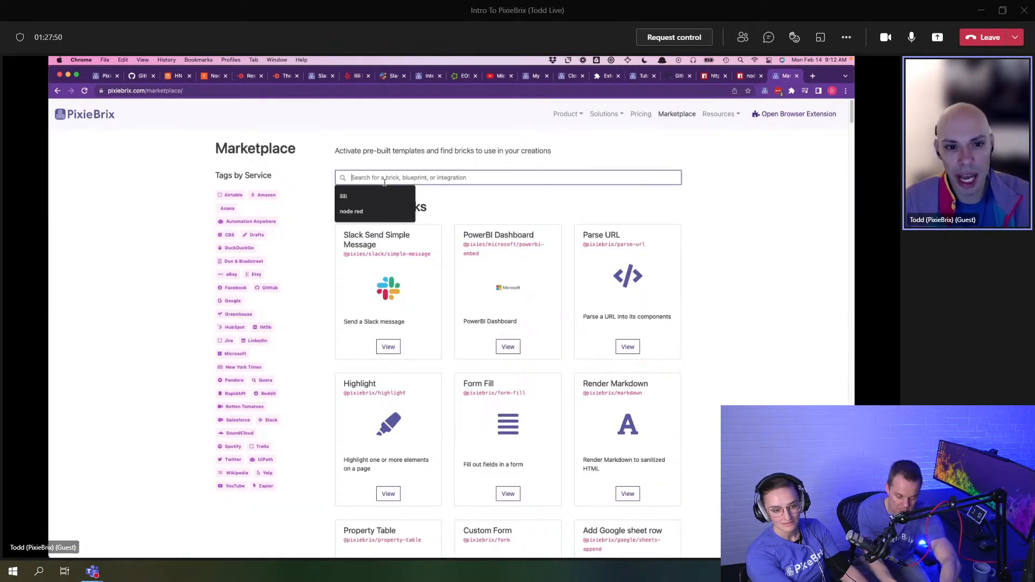
{"action": "type", "text": "amazon"}
{"action": "key", "text": "Return"}
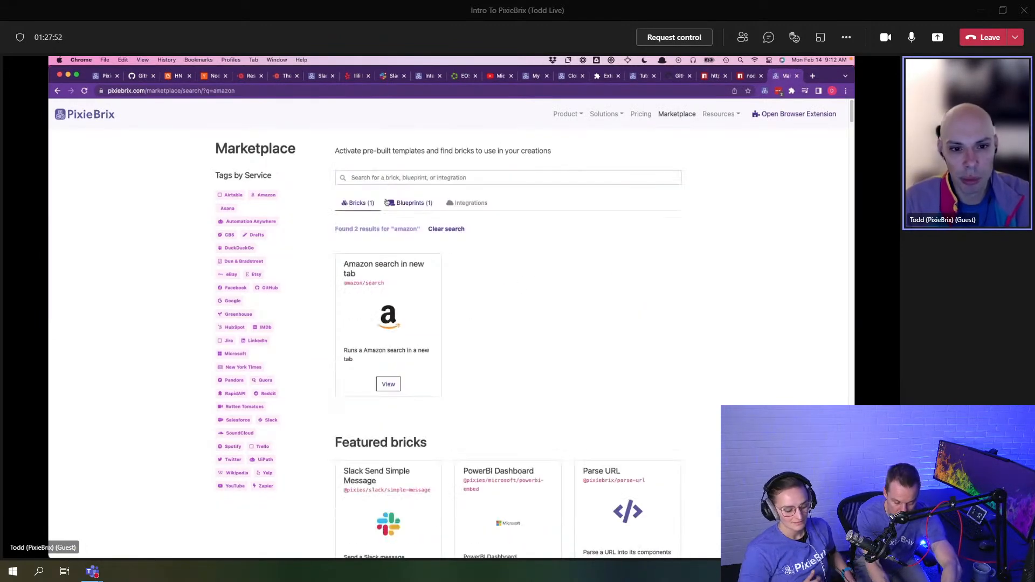
{"action": "left_click", "coordinate": [391, 208]}
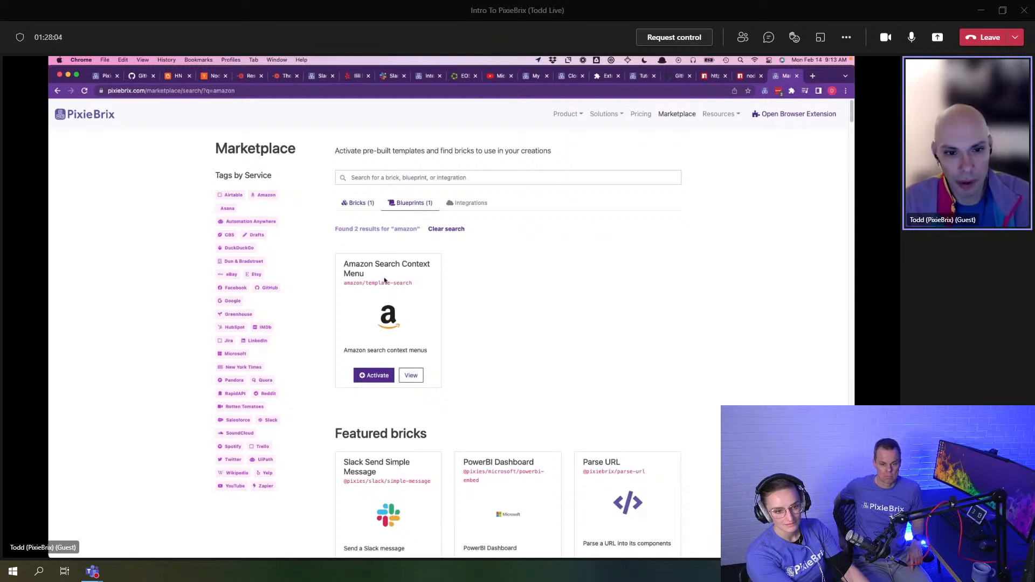
Step: Activate the Amazon Search Context Menu blueprint with all three of its bricks selected
{"action": "left_click", "coordinate": [379, 373]}
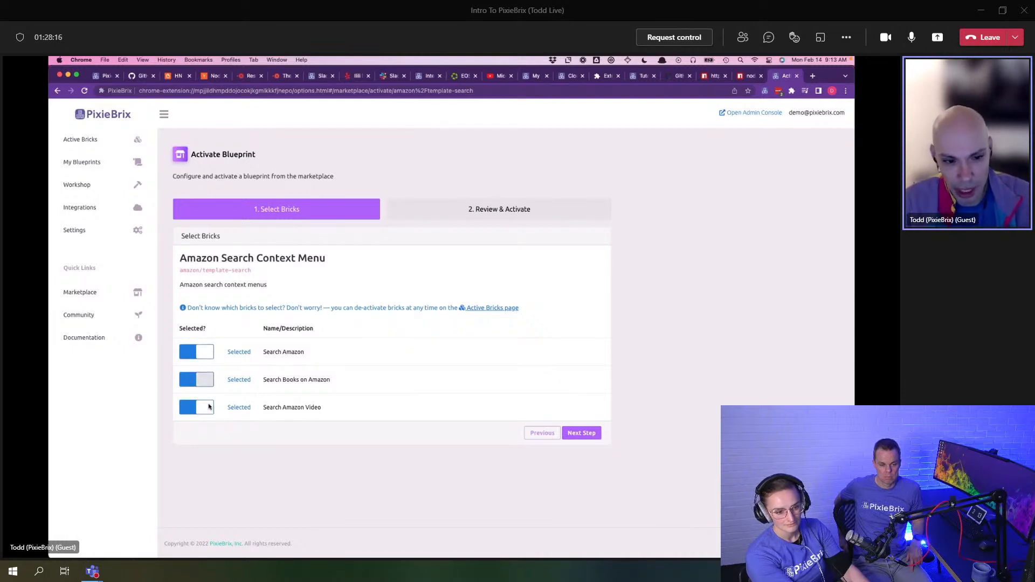
{"action": "left_click", "coordinate": [582, 433]}
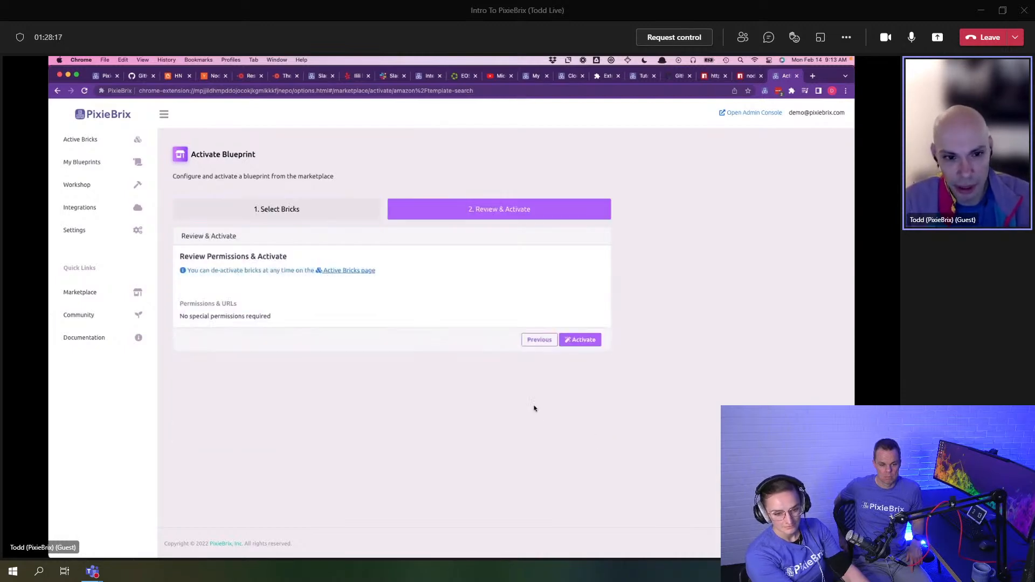
{"action": "left_click", "coordinate": [581, 339]}
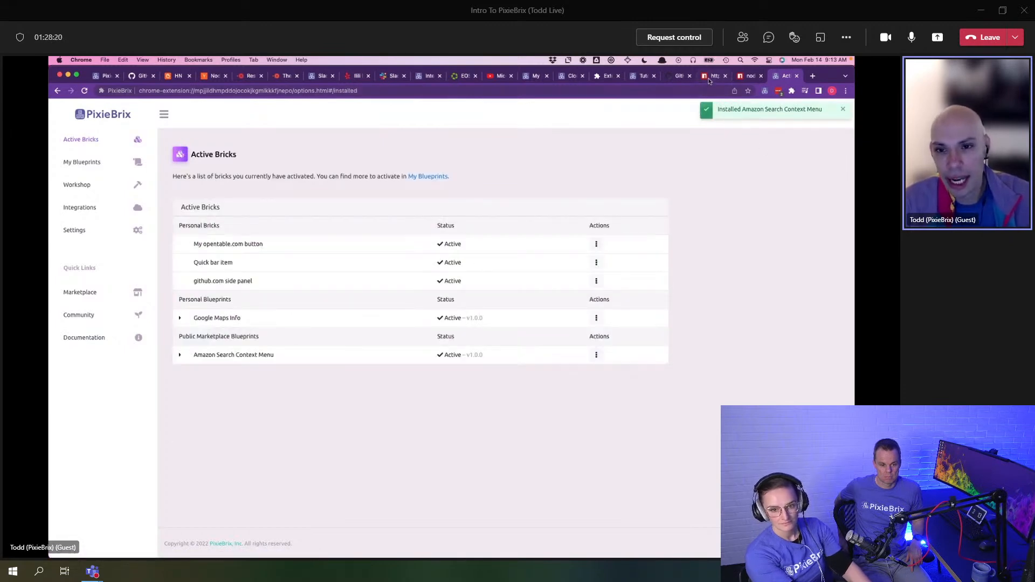
Step: On the node-red npm page, select the Node-RED heading, run the PixieBrix Amazon search on it, and look through the results
{"action": "left_click", "coordinate": [709, 79]}
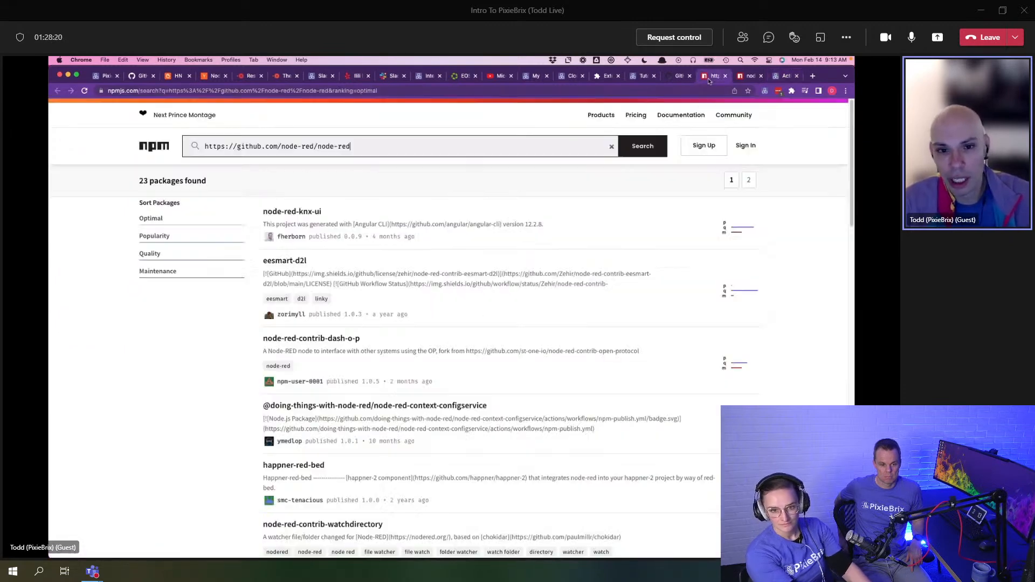
{"action": "left_click", "coordinate": [751, 76]}
{"action": "left_click_drag", "start_coordinate": [290, 250], "coordinate": [203, 246]}
{"action": "right_click", "coordinate": [219, 248]}
{"action": "mouse_move", "coordinate": [269, 316]}
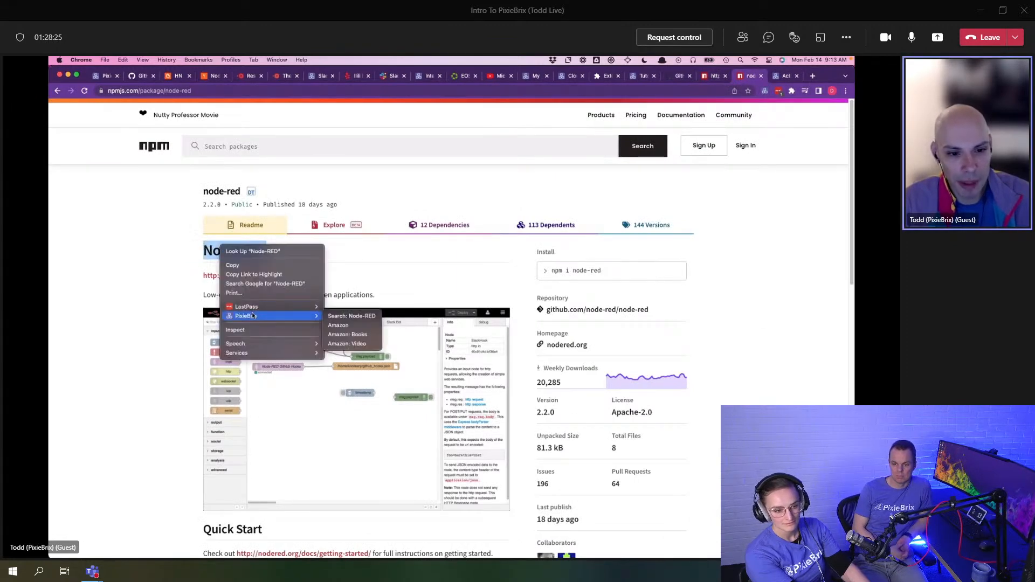
{"action": "left_click", "coordinate": [342, 326]}
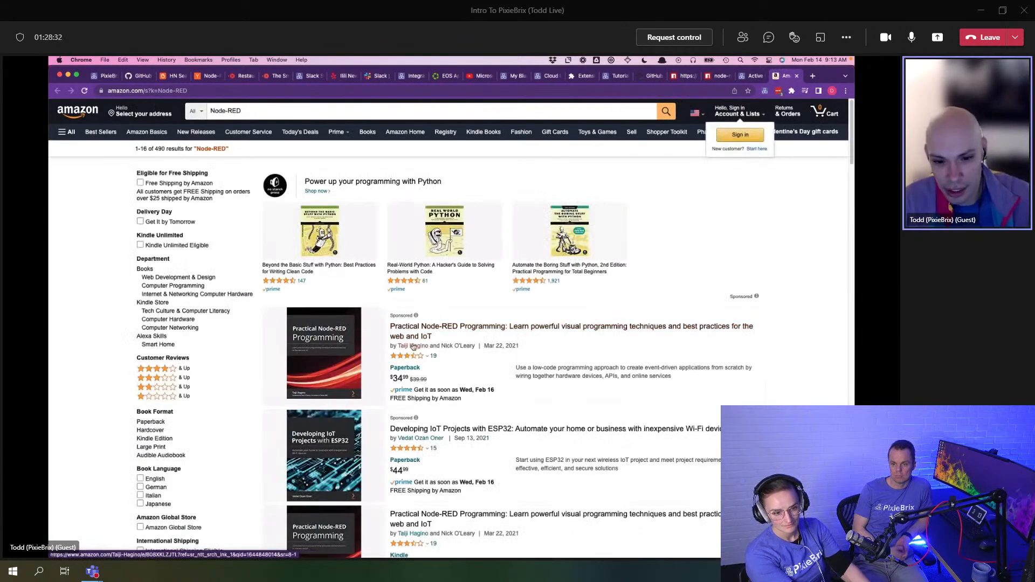
{"action": "scroll", "coordinate": [426, 301], "scroll_direction": "down", "scroll_amount": 2}
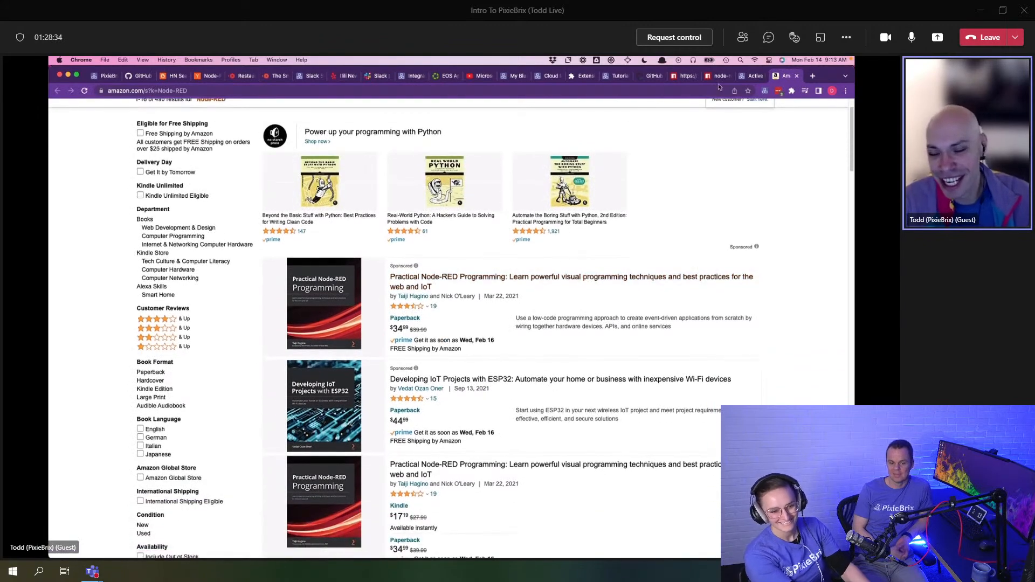
{"action": "left_click", "coordinate": [752, 76]}
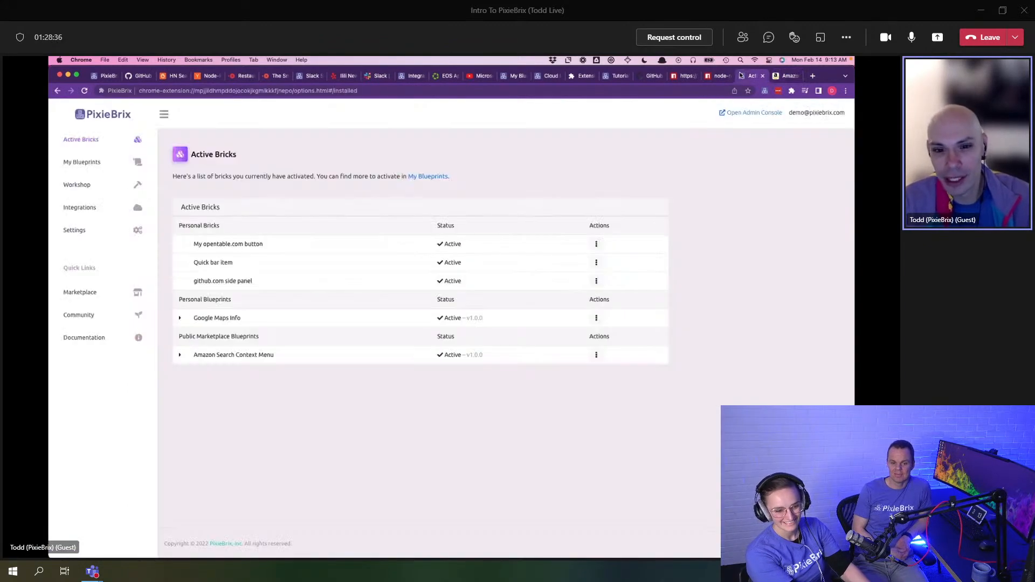
{"action": "left_click", "coordinate": [776, 76]}
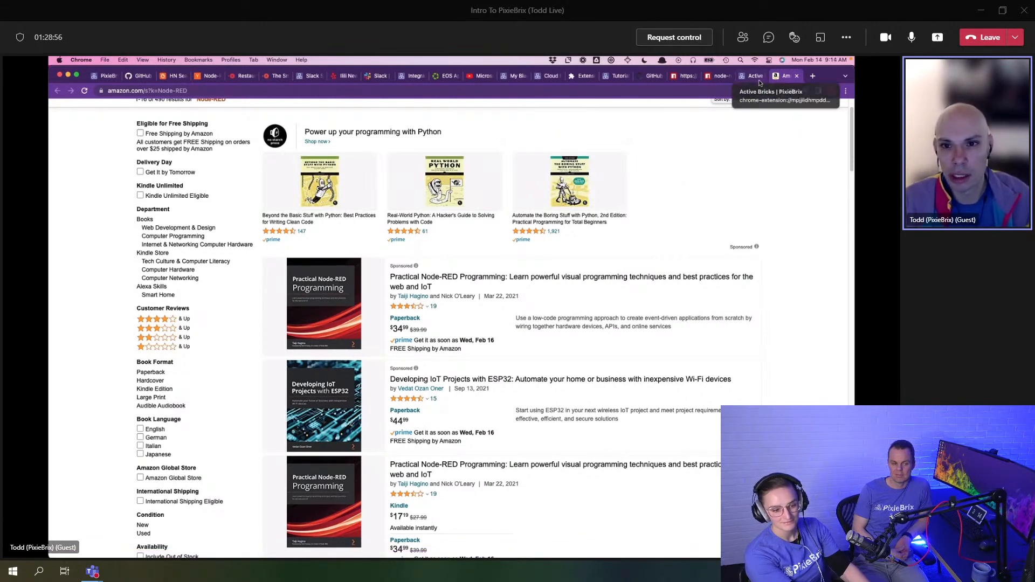
{"action": "left_click", "coordinate": [760, 80]}
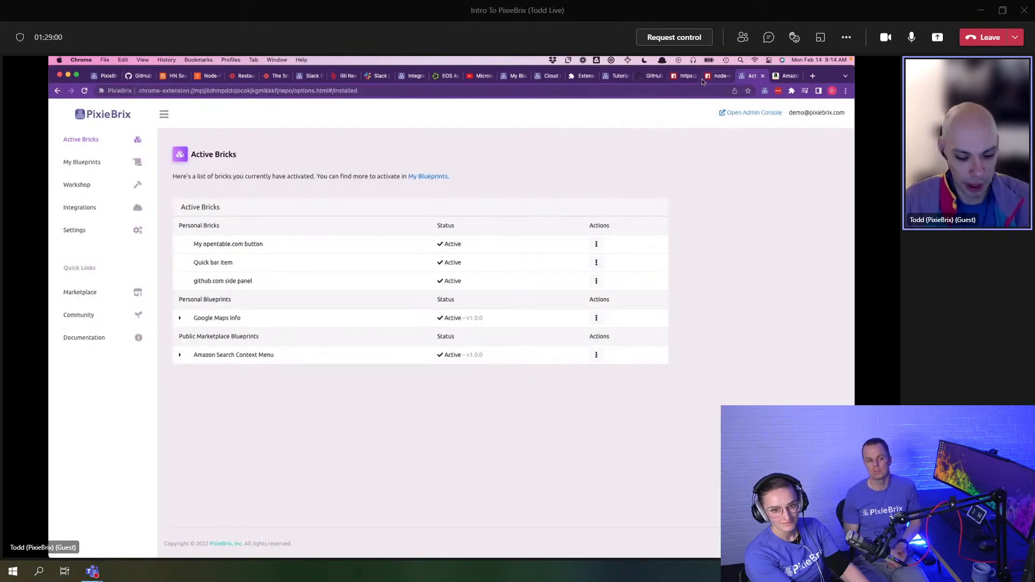
{"action": "key", "text": "super+r"}
{"action": "key", "text": "super+t"}
{"action": "type", "text": "www.pixiebrix.com"}
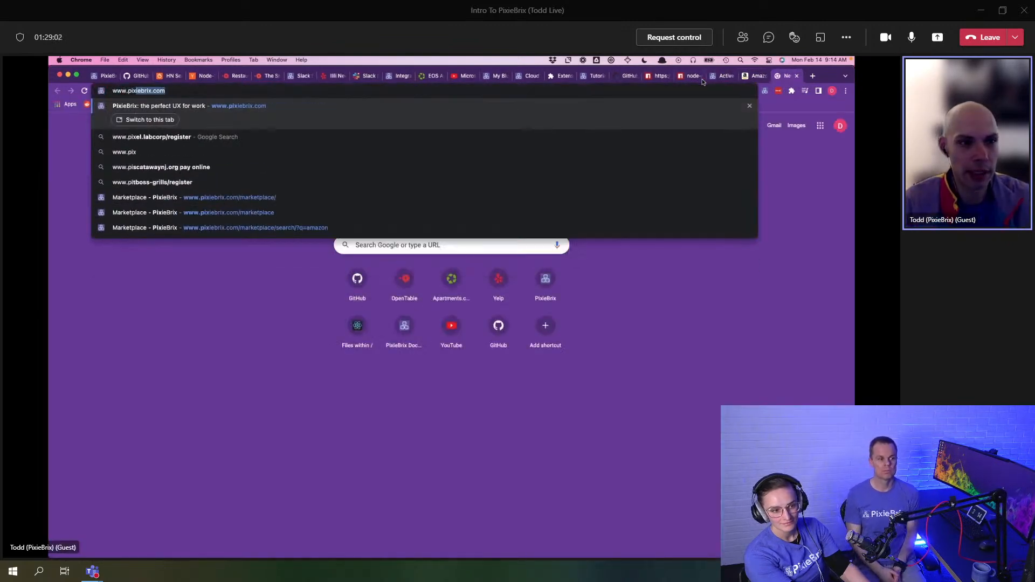
{"action": "key", "text": "Return"}
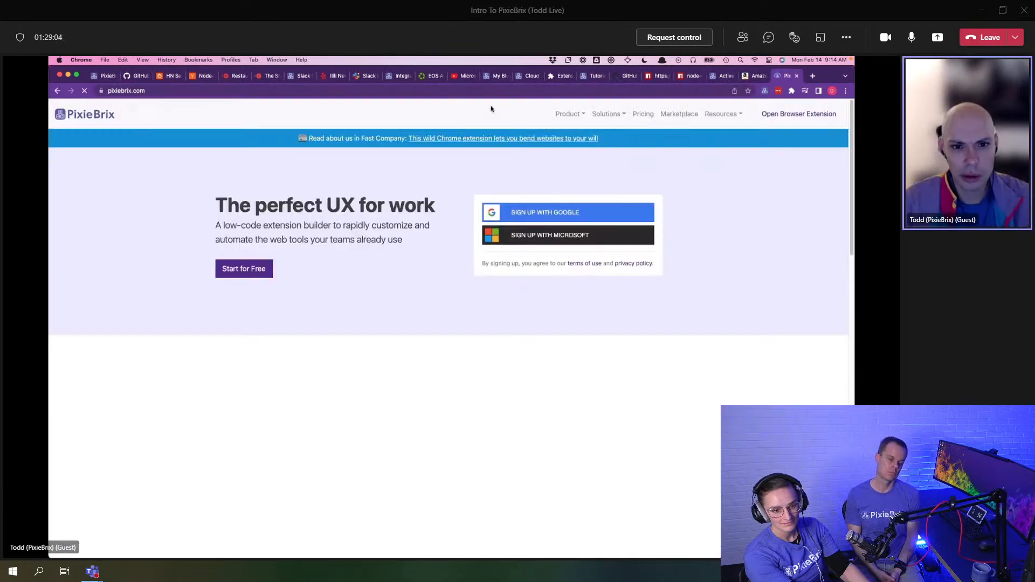
{"action": "left_click", "coordinate": [677, 113]}
Step: Search the marketplace for jira and start activating the New Jira Issue from Selected Text blueprint, keeping its brick selected and proceeding to integration selection
{"action": "left_click", "coordinate": [392, 178]}
{"action": "type", "text": "jira"}
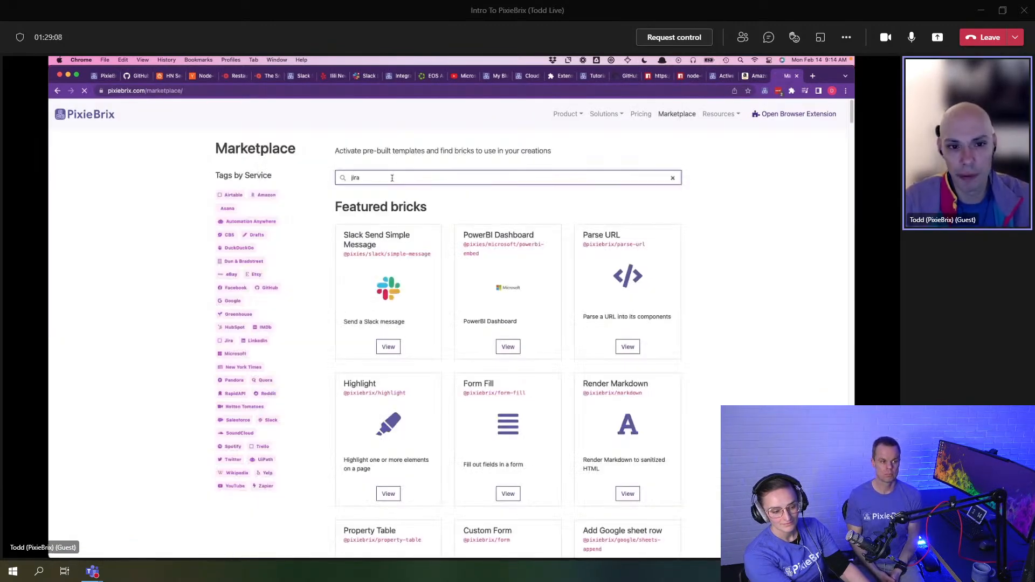
{"action": "key", "text": "Return"}
{"action": "left_click", "coordinate": [372, 403]}
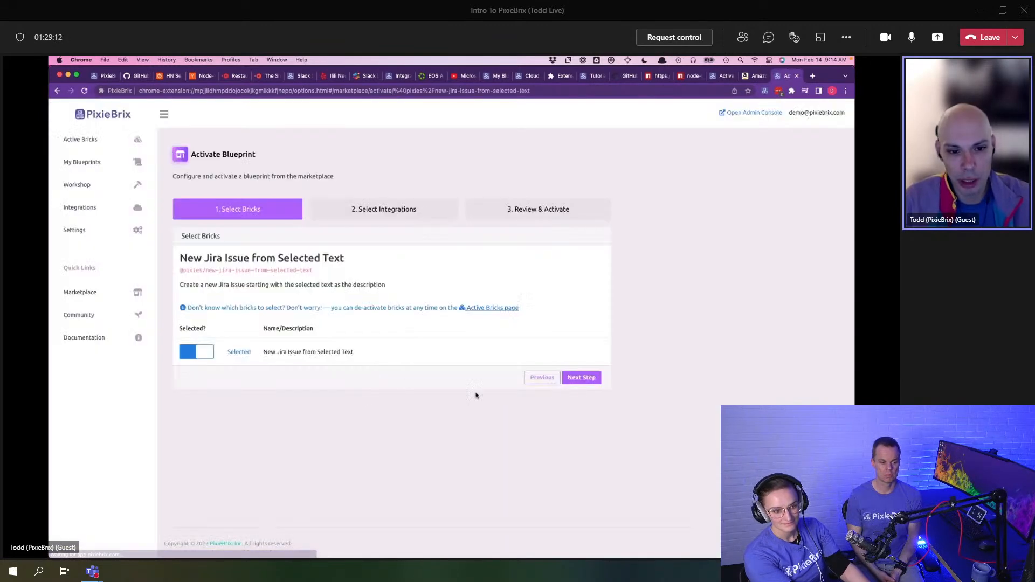
{"action": "left_click", "coordinate": [581, 378]}
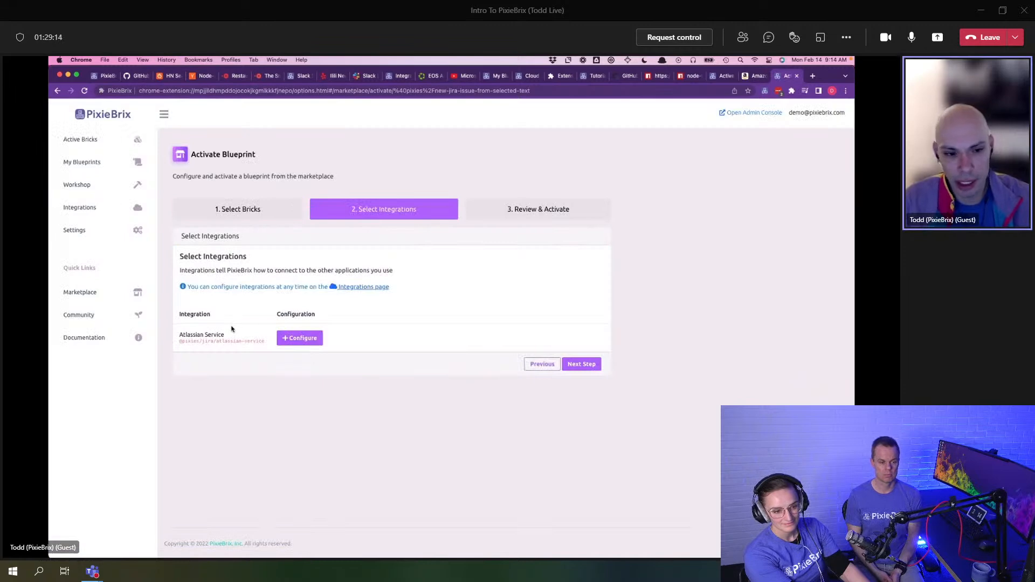